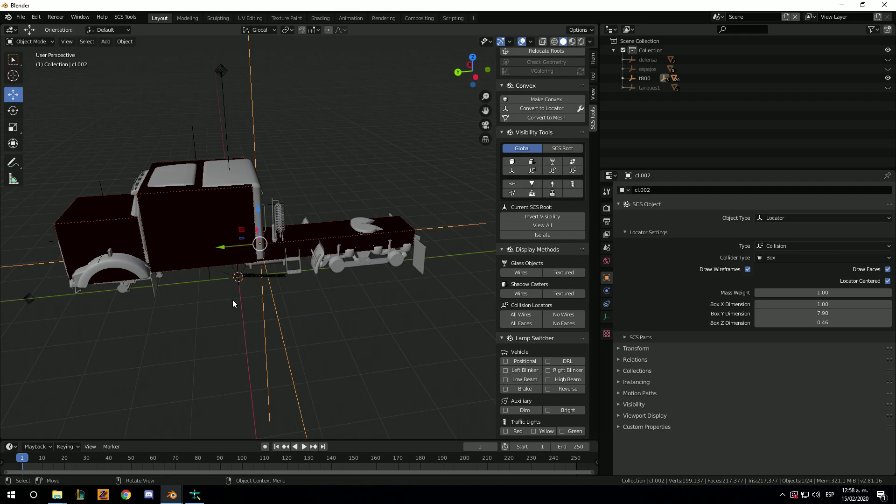
# - Select the t800 root and show only the objects of the cofre_t800 SCS part
pyautogui.scroll(4, 225, 270)
pyautogui.moveTo(225, 271); pyautogui.dragTo(269, 272, button='middle')
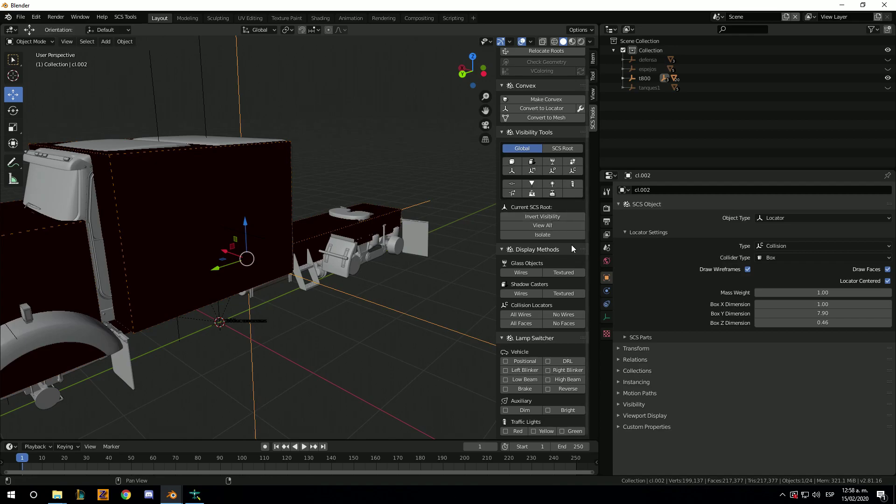
pyautogui.click(645, 79)
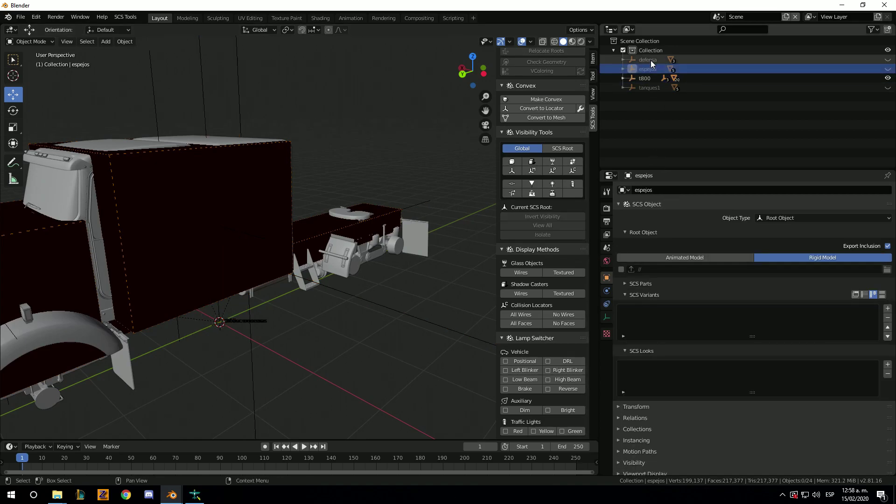
pyautogui.click(643, 79)
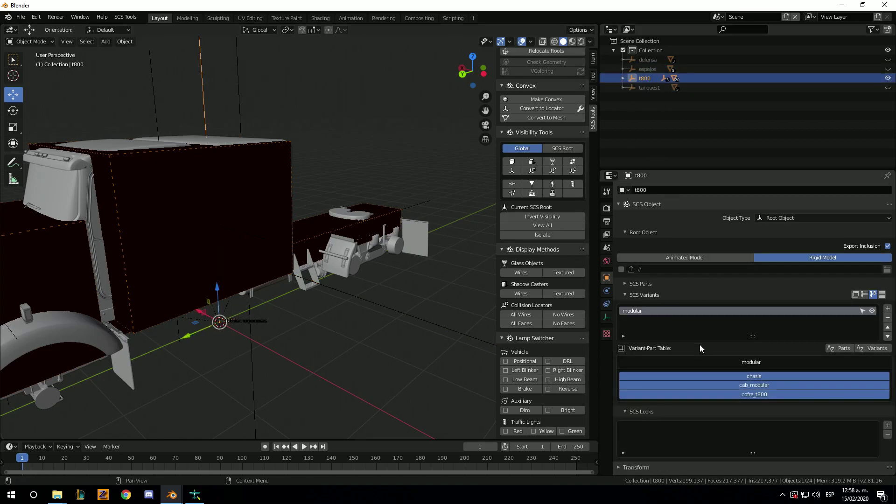
pyautogui.click(625, 283)
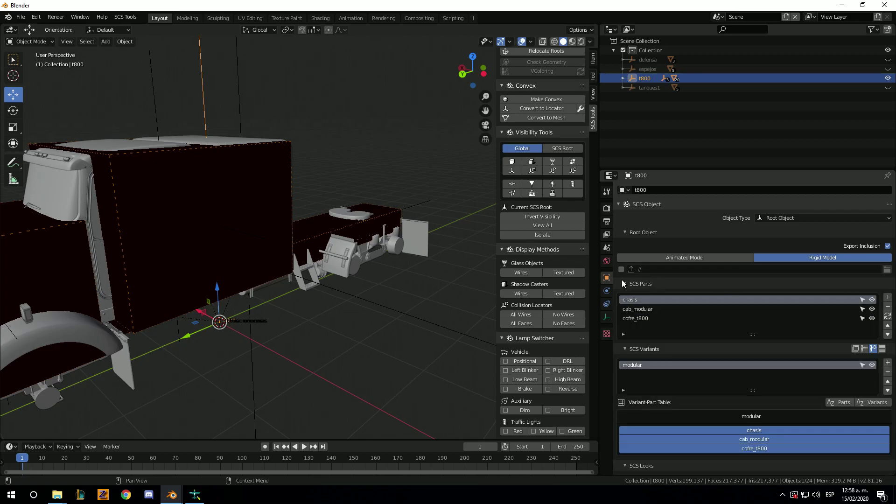
pyautogui.click(872, 309)
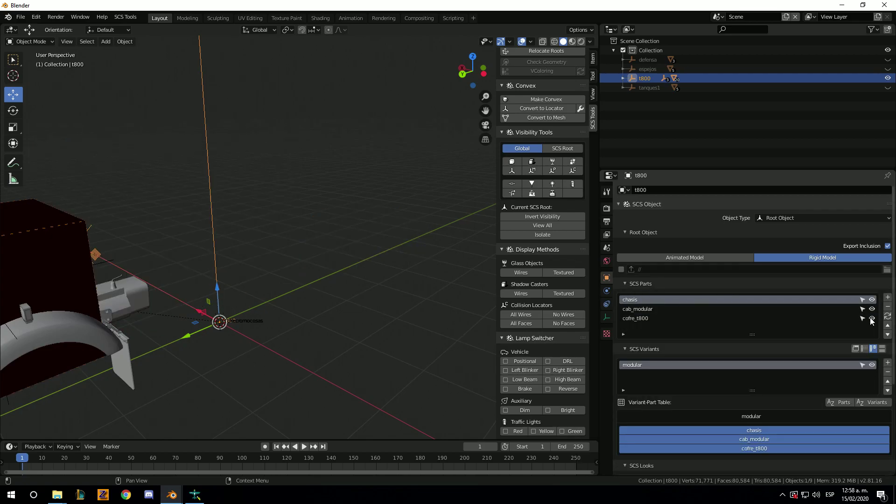
# - Hide the cl cab box and select the hood object cofre for a close view
pyautogui.moveTo(254, 283); pyautogui.dragTo(275, 269, button='middle')
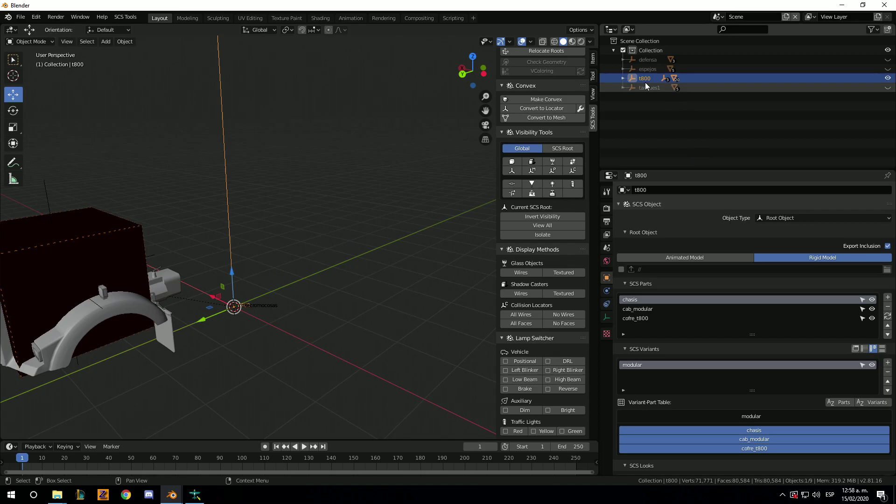
pyautogui.click(622, 78)
pyautogui.scroll(-2, 723, 121)
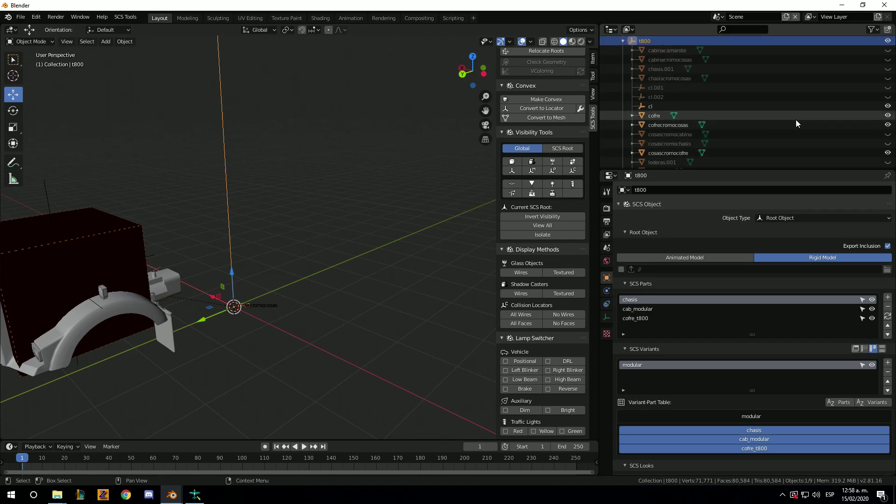
pyautogui.click(887, 107)
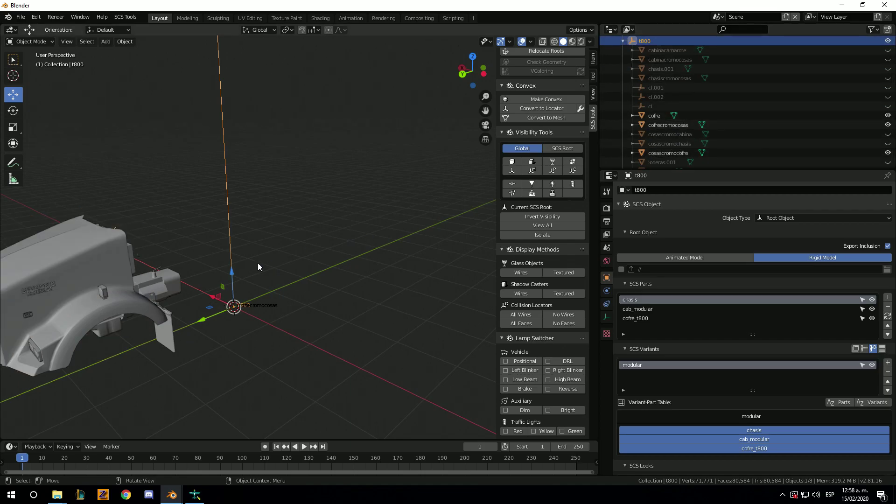
pyautogui.moveTo(256, 263)
pyautogui.mouseDown(button='middle')
pyautogui.moveTo(249, 273)
pyautogui.moveTo(289, 270)
pyautogui.moveTo(272, 222)
pyautogui.mouseUp(button='middle')
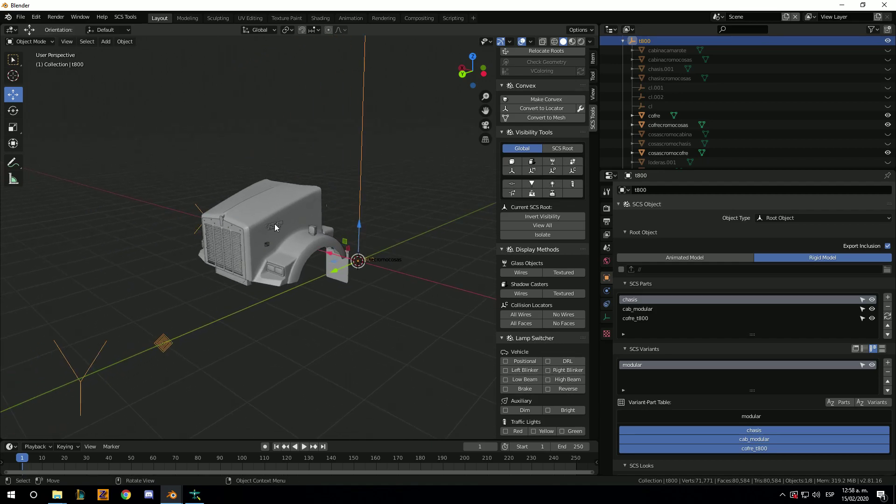
pyautogui.click(272, 222)
pyautogui.scroll(3, 302, 252)
pyautogui.moveTo(325, 251)
pyautogui.mouseDown(button='middle')
pyautogui.moveTo(310, 255)
pyautogui.moveTo(332, 248)
pyautogui.mouseUp(button='middle')
pyautogui.scroll(3, 295, 245)
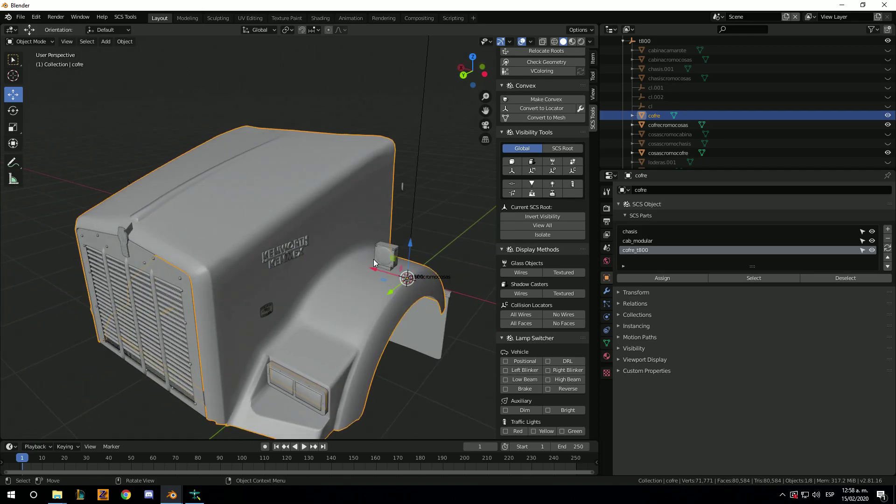
pyautogui.click(677, 126)
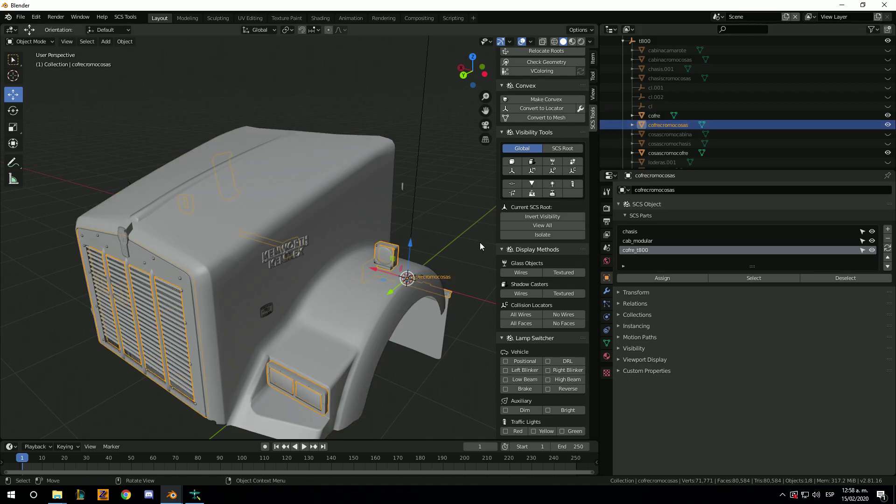
pyautogui.click(664, 154)
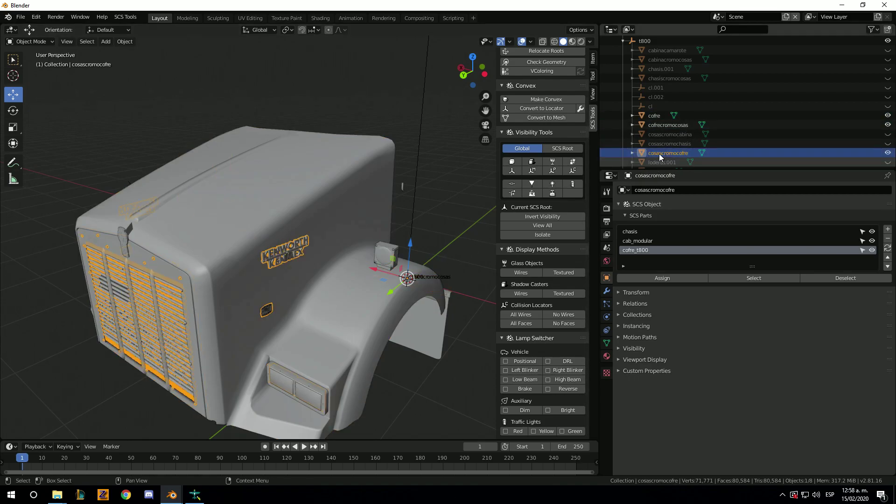
pyautogui.scroll(-2, 672, 145)
pyautogui.scroll(3, 673, 144)
pyautogui.scroll(2, 673, 145)
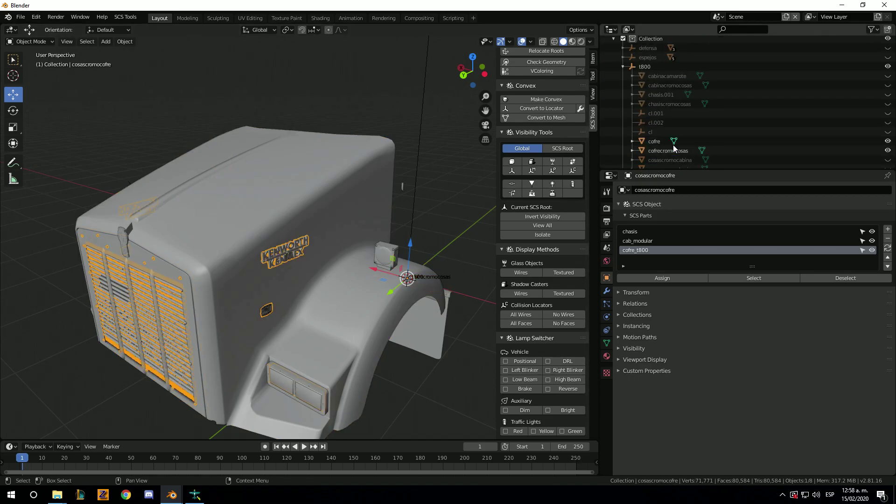
pyautogui.click(655, 141)
pyautogui.moveTo(377, 242); pyautogui.dragTo(223, 196, button='middle')
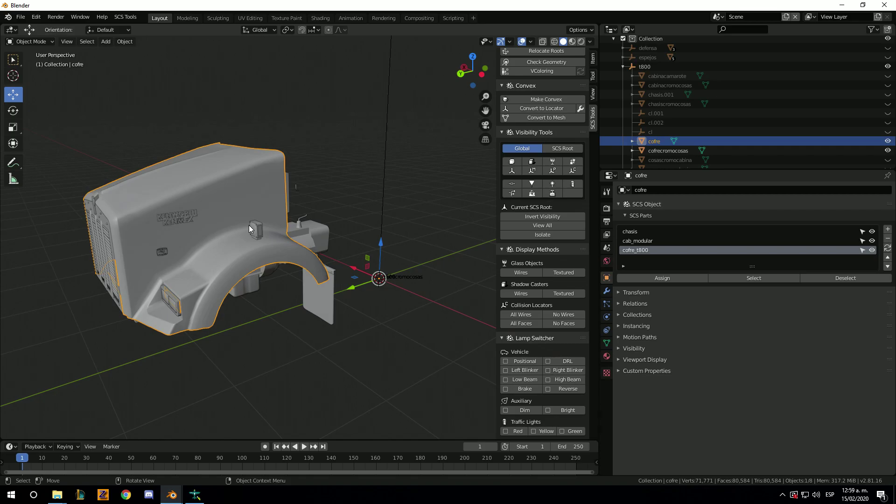
# - Create a new material on the hood and name it truckpaint
pyautogui.click(605, 355)
pyautogui.click(685, 228)
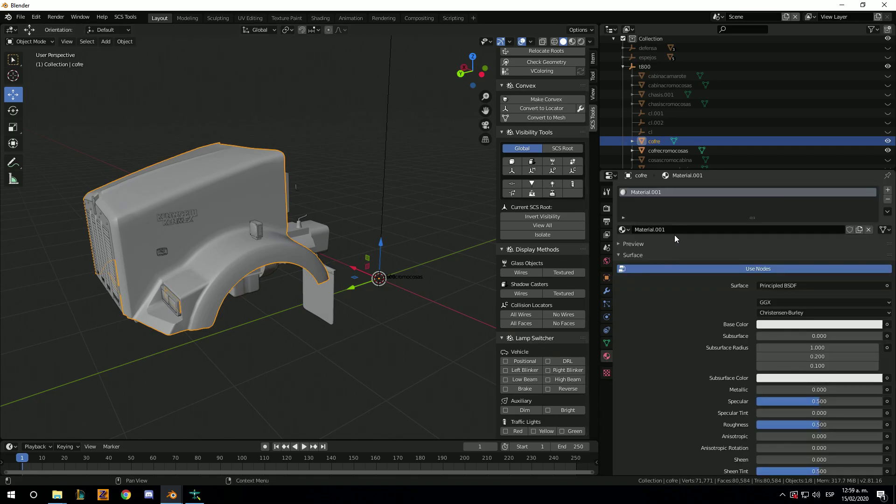
pyautogui.click(669, 229)
pyautogui.write('tr')
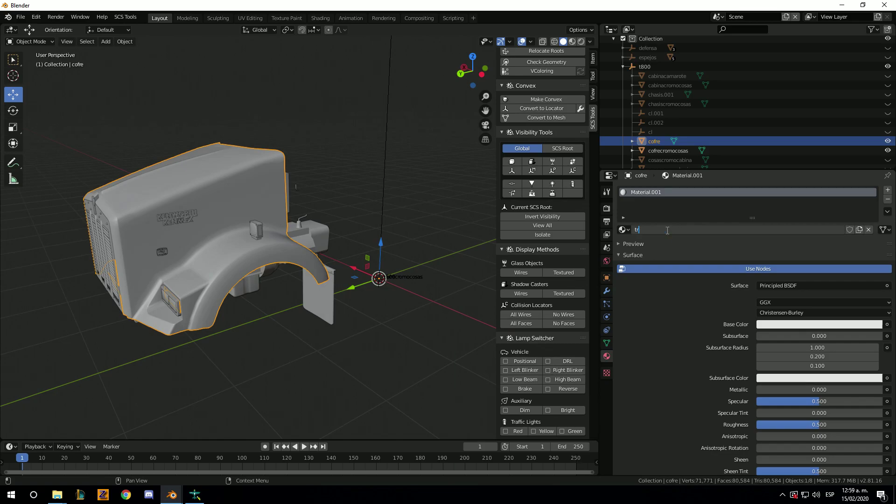
pyautogui.write('uckpa')
pyautogui.write('int')
pyautogui.press('Return')
# - Add a second UV map, UVMap.001, to the hood mesh
pyautogui.scroll(-2, 715, 430)
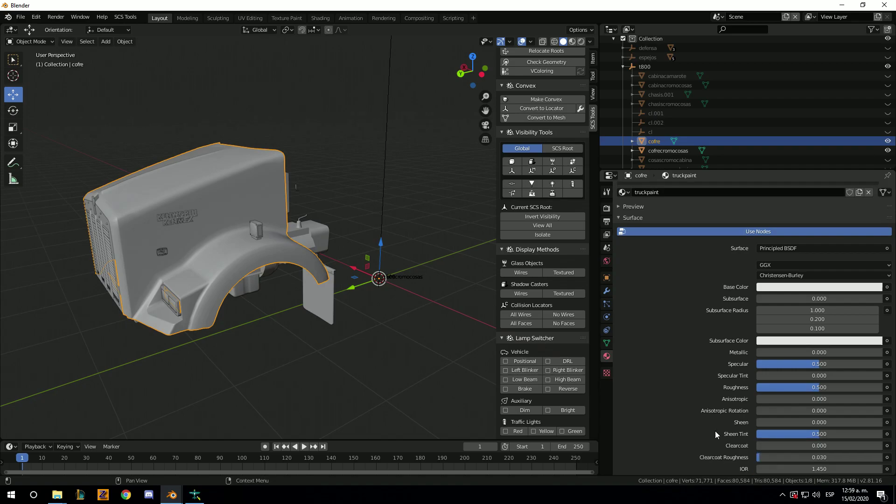
pyautogui.scroll(-5, 742, 371)
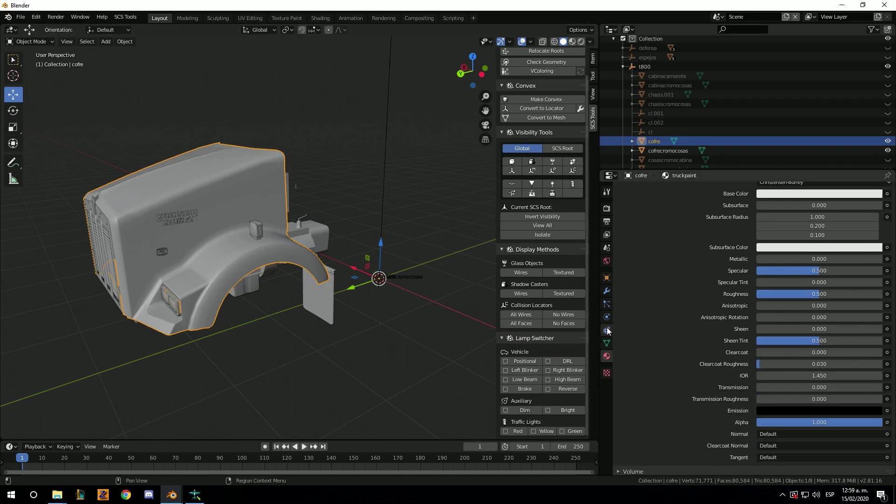
pyautogui.click(606, 343)
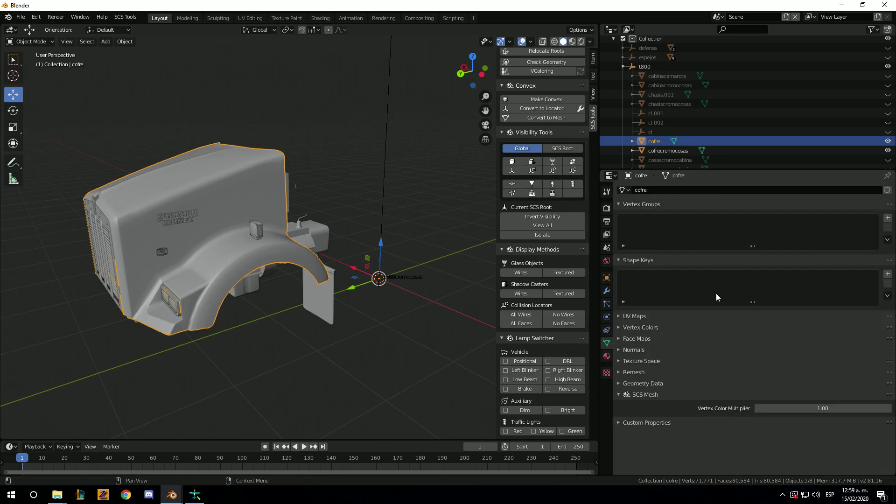
pyautogui.click(619, 315)
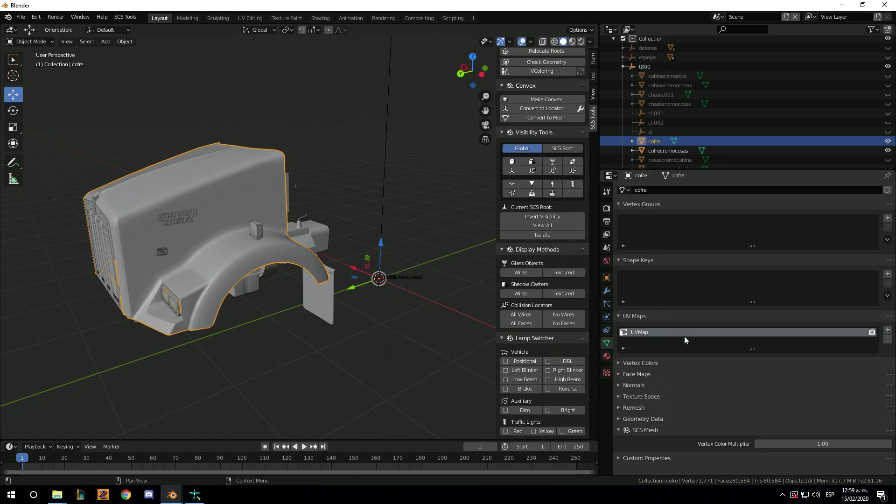
pyautogui.click(887, 329)
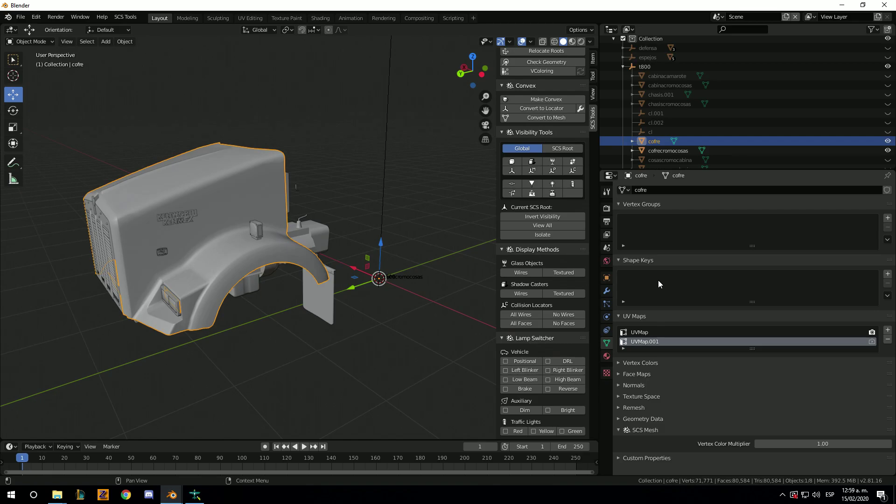
pyautogui.scroll(-2, 687, 145)
pyautogui.scroll(2, 689, 148)
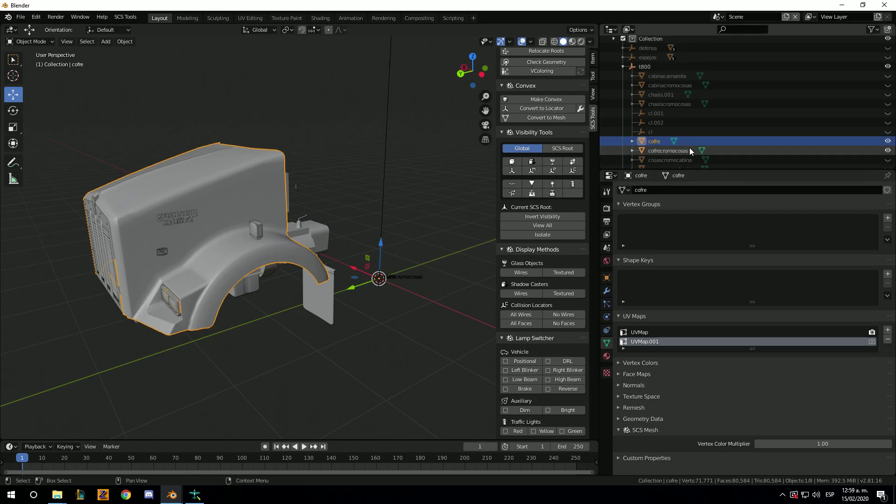
pyautogui.click(606, 357)
pyautogui.click(607, 373)
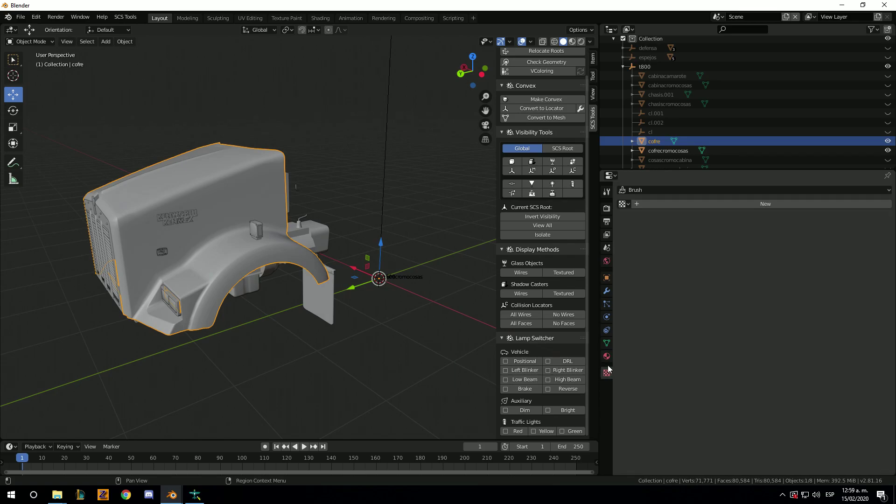
# - Apply the SCS truckpaint shader preset to the truckpaint material
pyautogui.click(607, 362)
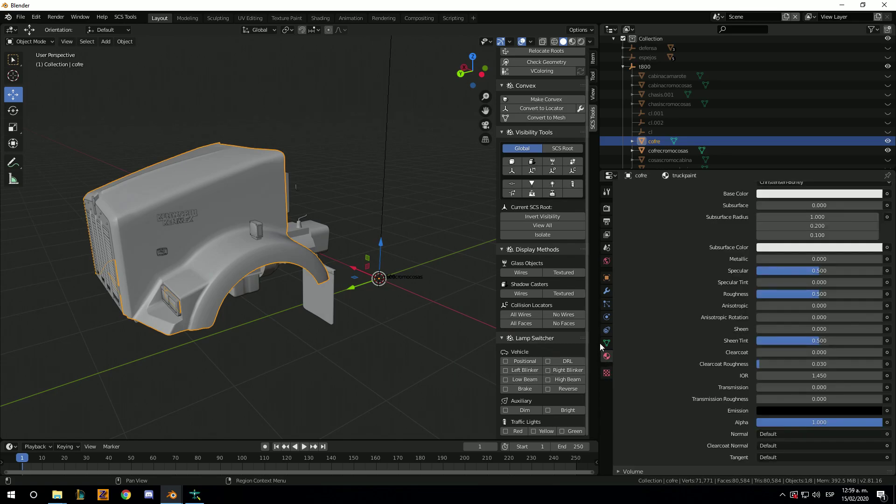
pyautogui.scroll(4, 620, 277)
pyautogui.scroll(2, 616, 263)
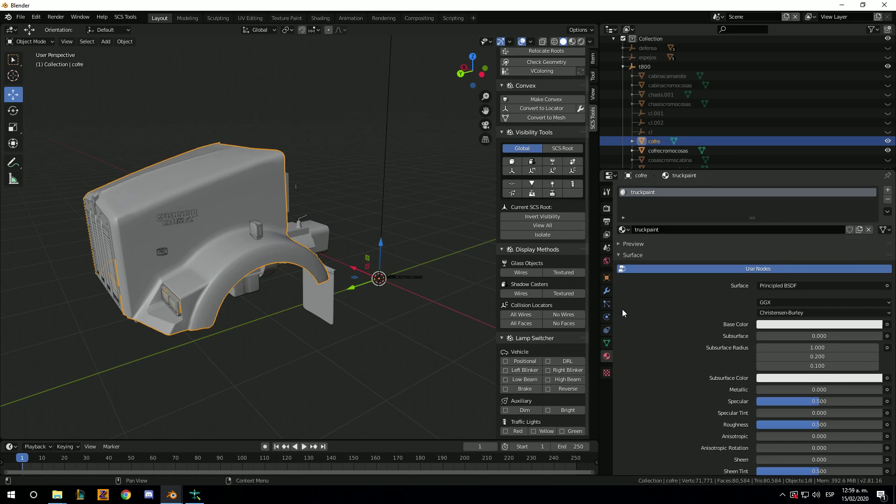
pyautogui.scroll(-5, 653, 240)
pyautogui.scroll(-5, 677, 280)
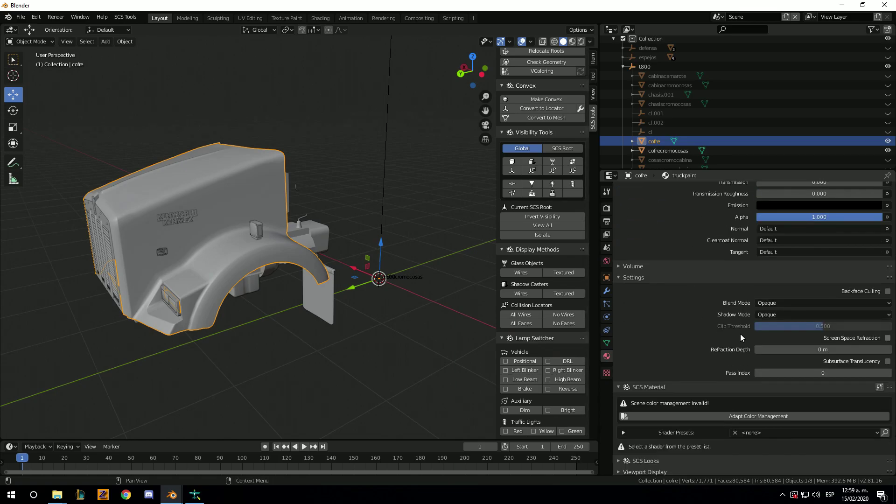
pyautogui.scroll(-1, 742, 345)
pyautogui.click(757, 420)
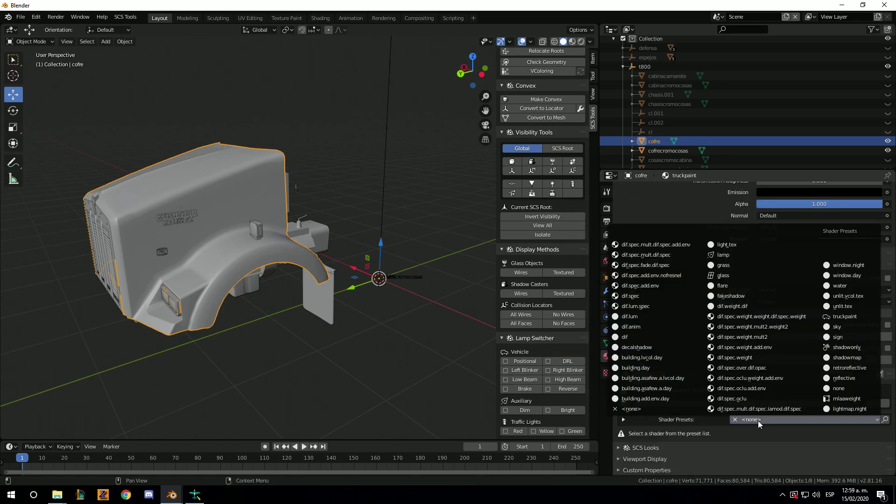
pyautogui.click(841, 317)
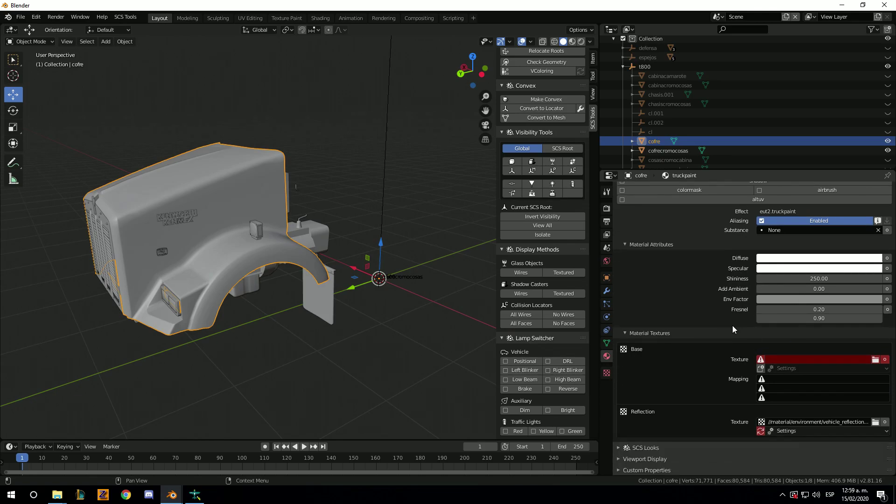
# - Enable the tsnmapuv flag, keep substance as None, and scroll to Material Textures
pyautogui.scroll(2, 735, 289)
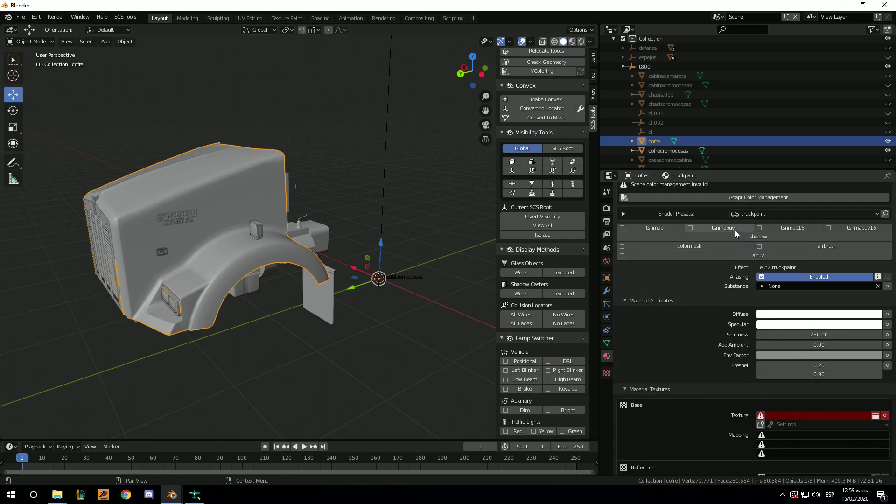
pyautogui.click(728, 229)
pyautogui.click(773, 285)
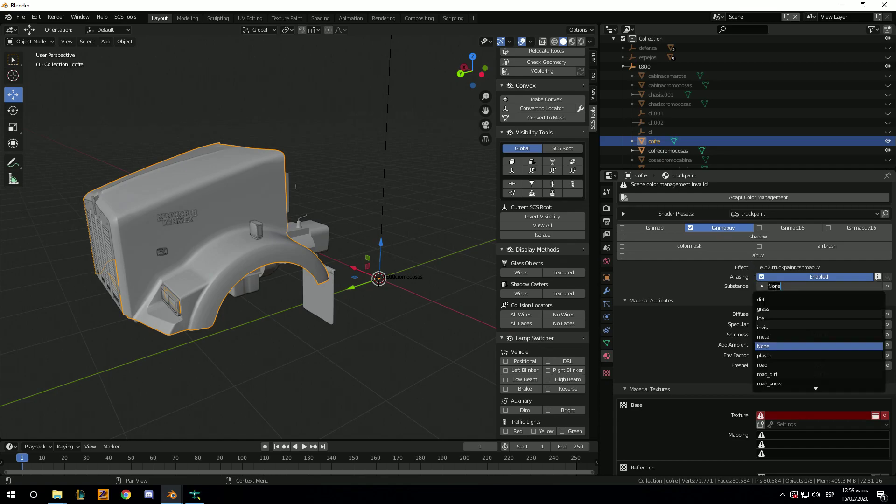
pyautogui.click(669, 278)
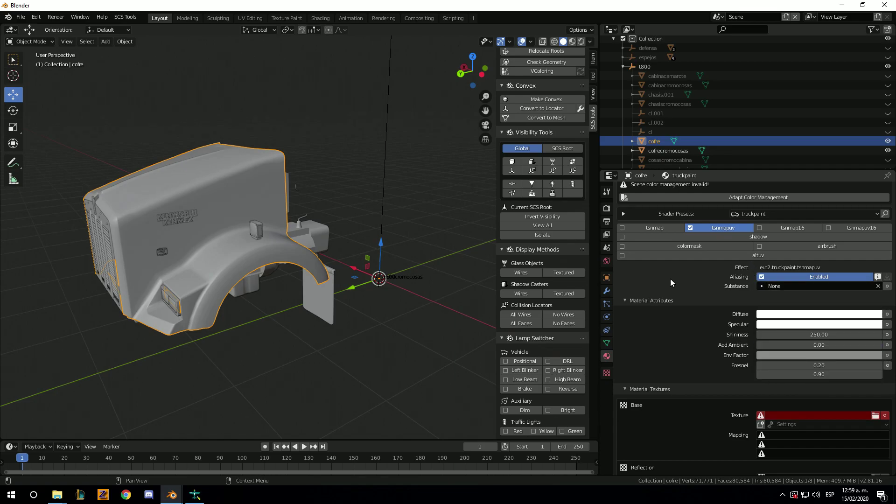
pyautogui.scroll(-2, 700, 293)
pyautogui.scroll(-1, 803, 306)
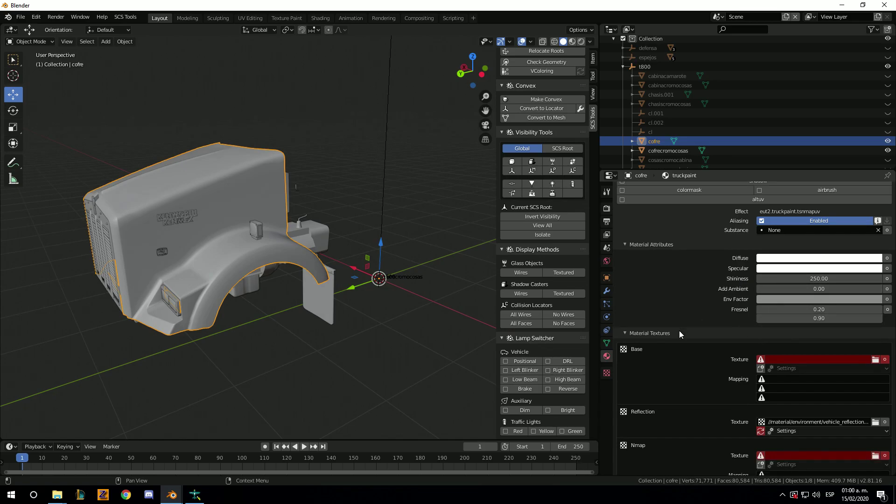
pyautogui.scroll(-2, 679, 333)
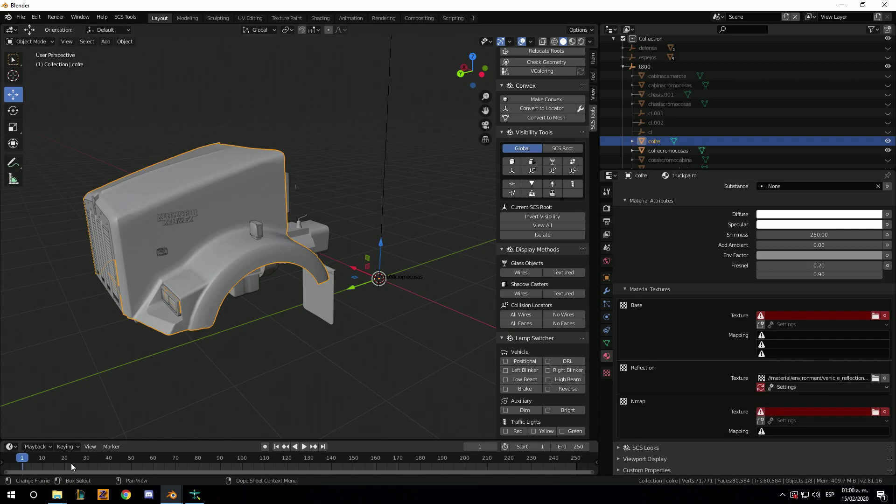
pyautogui.moveTo(57, 495)
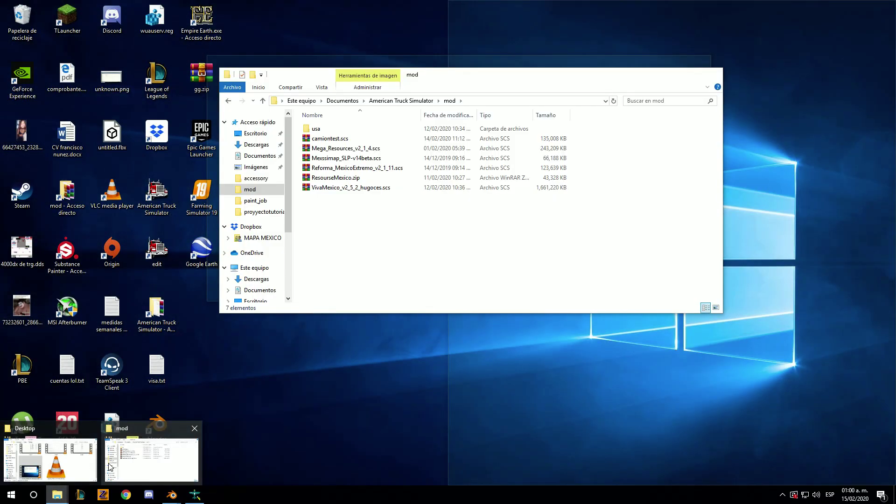
# - In Explorer, check bodybasic.tga in the project folder and browse into vehicle\truck\kenworth_t680
pyautogui.click(84, 462)
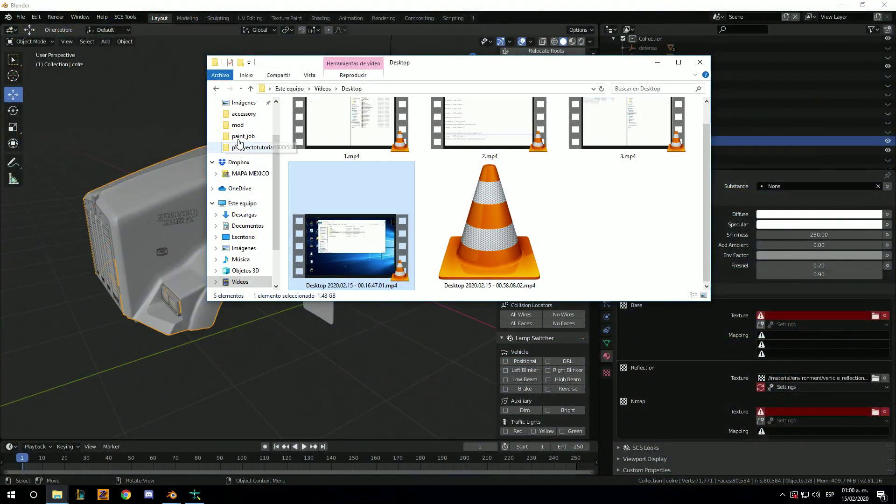
pyautogui.click(216, 89)
pyautogui.click(216, 89)
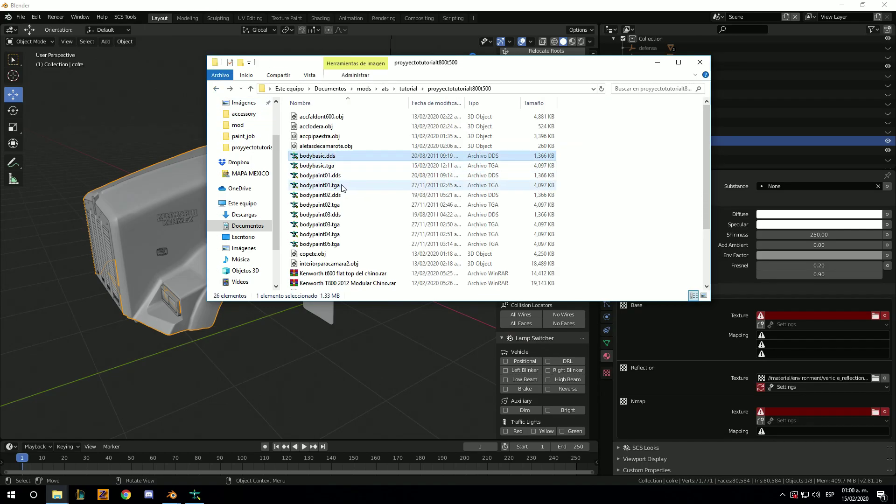
pyautogui.click(344, 166)
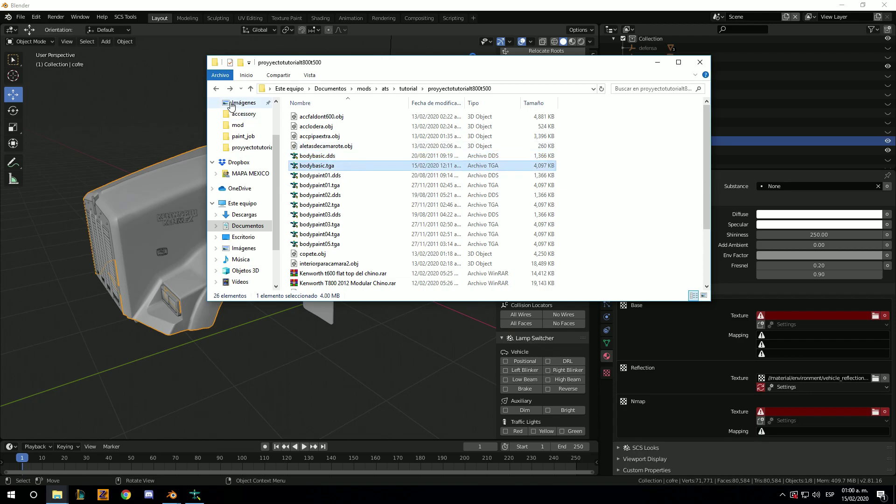
pyautogui.click(217, 90)
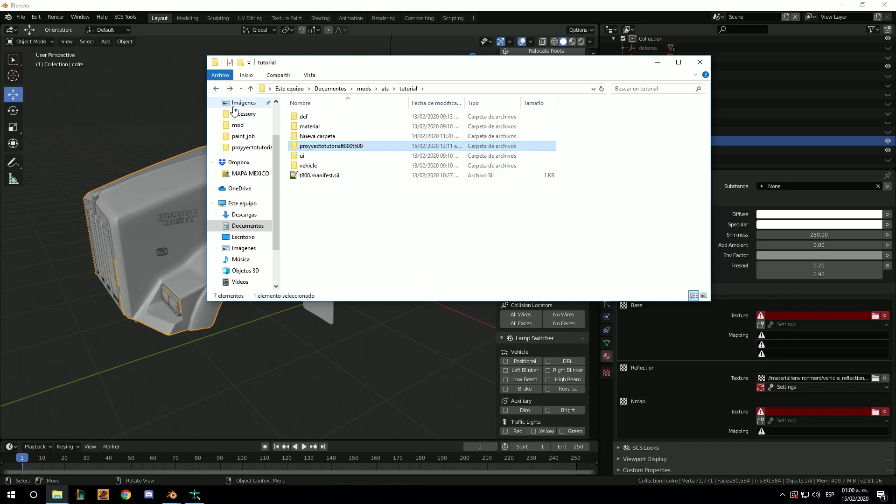
pyautogui.doubleClick(313, 166)
pyautogui.doubleClick(320, 130)
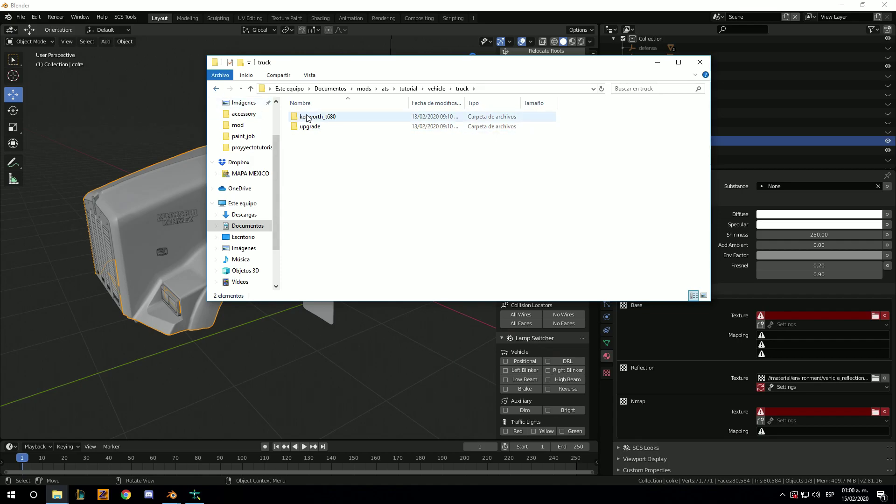
pyautogui.doubleClick(308, 118)
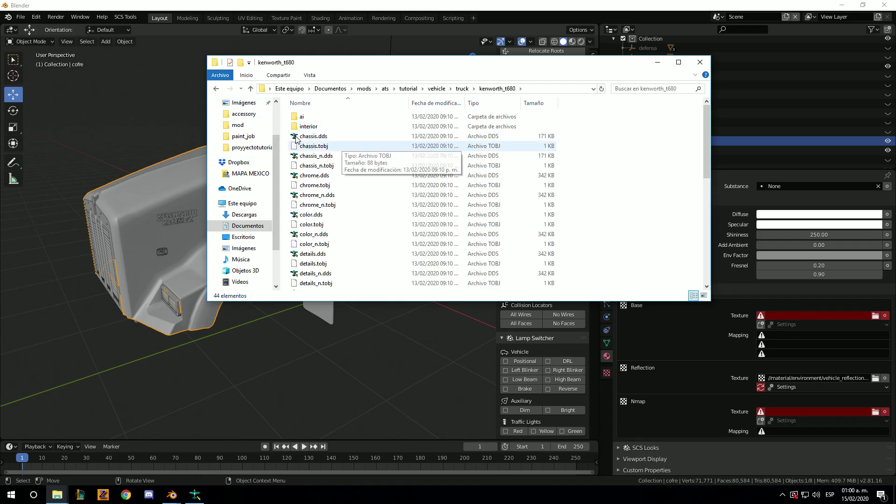
# - Inspect the kenworth_t680 textures, opening color_n.dds in the DDS editor
pyautogui.click(215, 89)
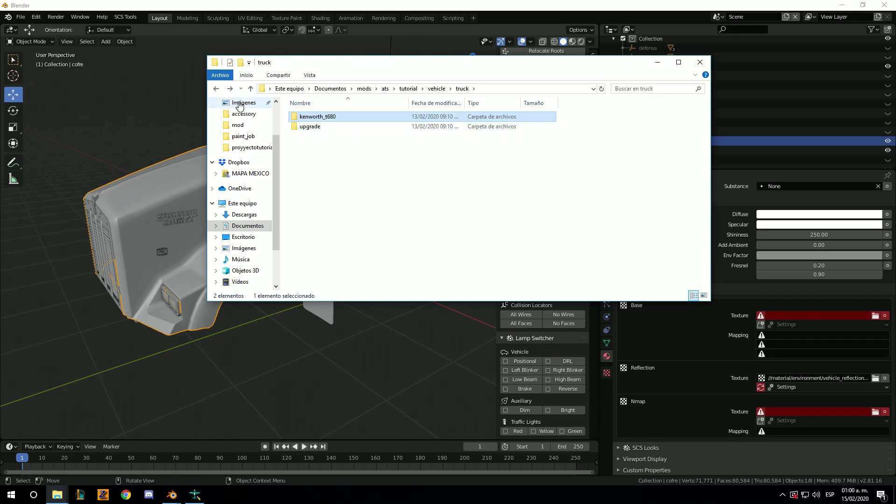
pyautogui.click(230, 88)
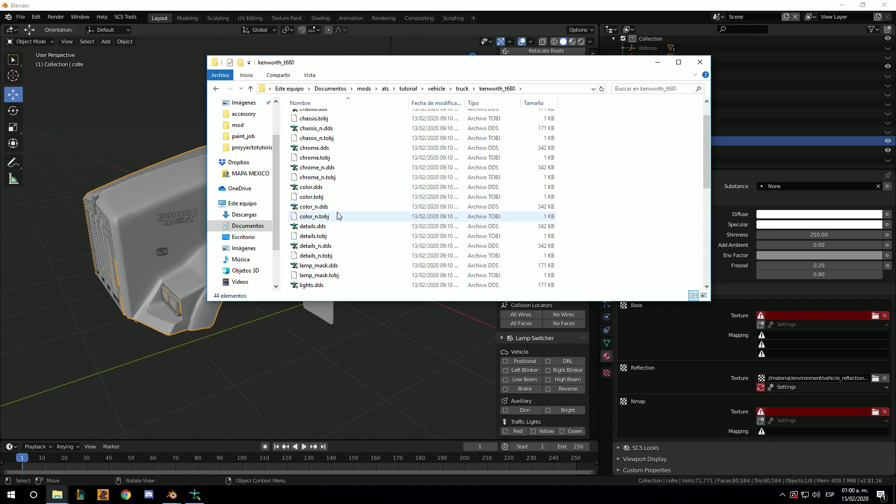
pyautogui.click(339, 207)
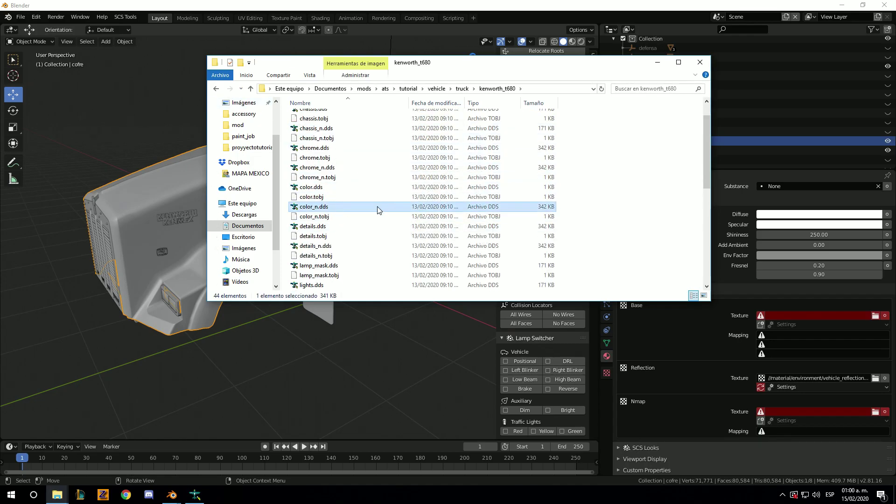
pyautogui.doubleClick(339, 207)
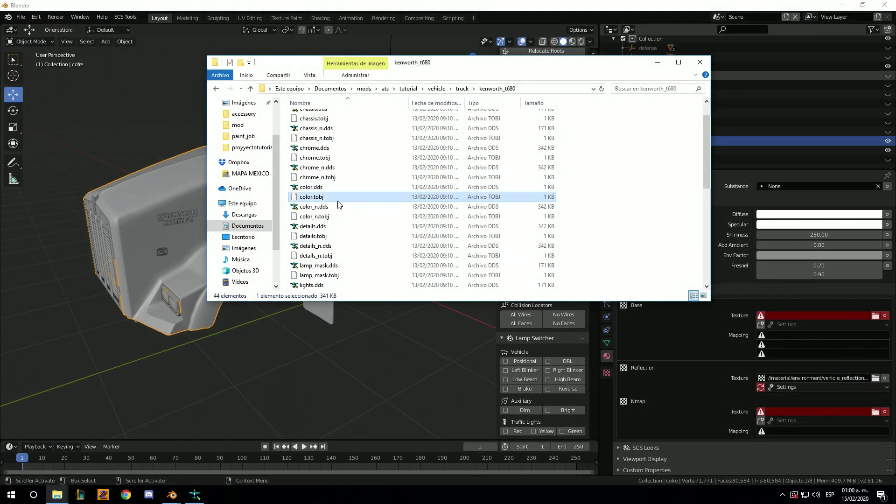
pyautogui.click(327, 187)
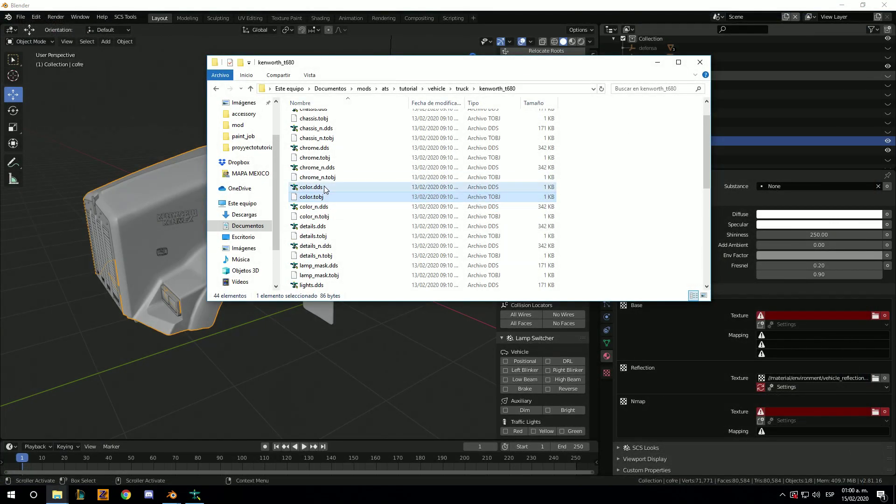
pyautogui.click(331, 206)
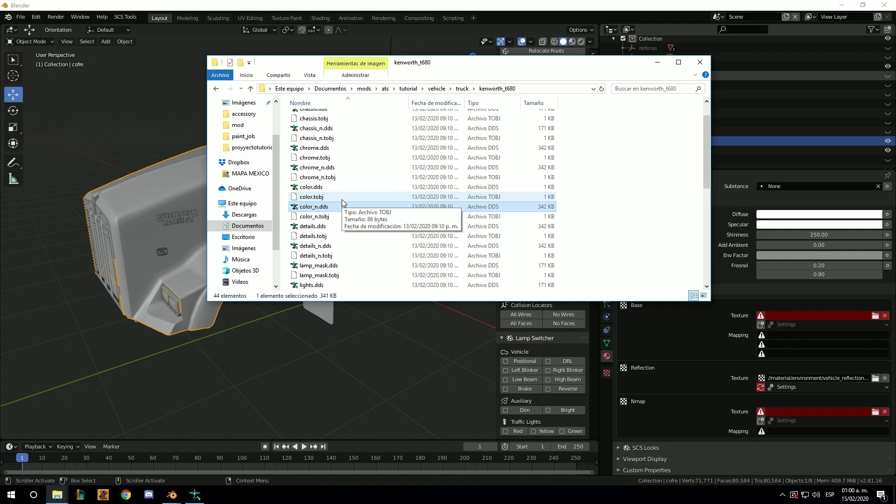
pyautogui.press('BackSpace')
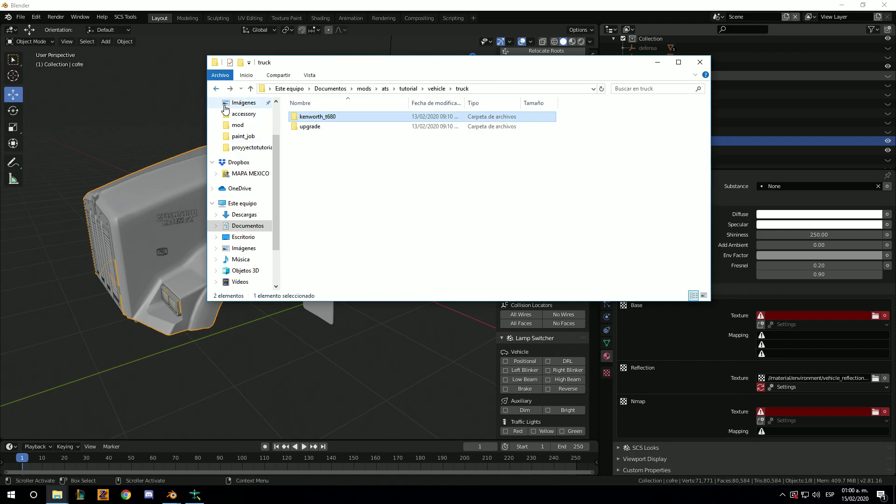
pyautogui.press('BackSpace')
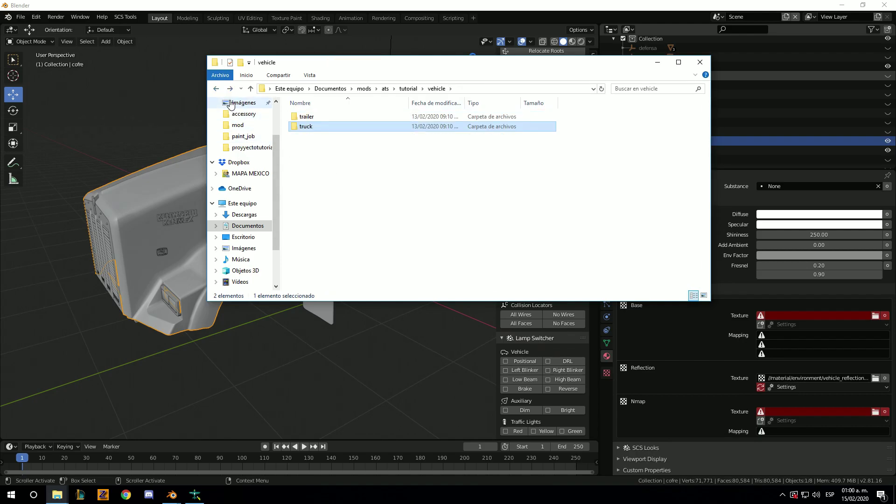
# - Look into the tutorial material folder, then open vehicle\truck
pyautogui.click(216, 88)
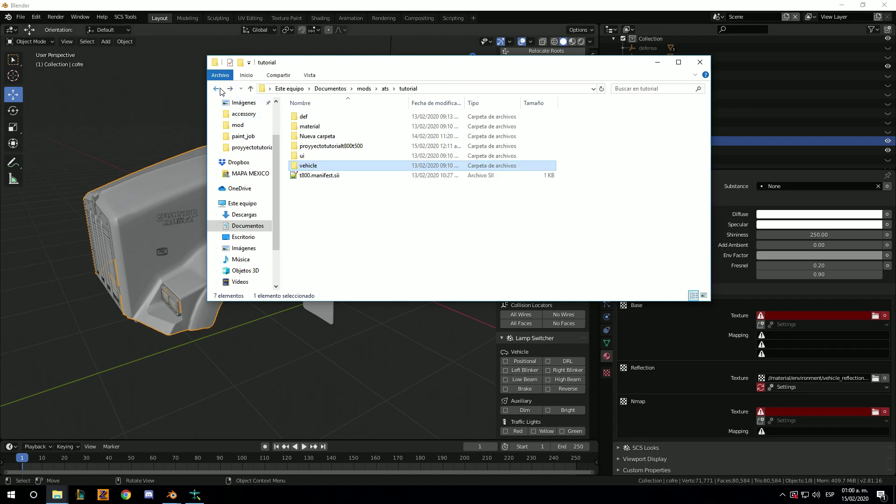
pyautogui.doubleClick(310, 126)
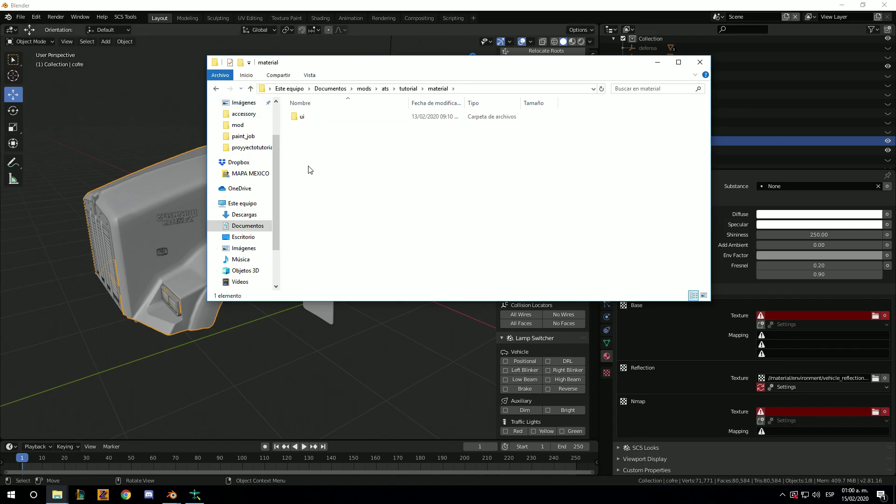
pyautogui.rightClick(308, 168)
pyautogui.click(523, 222)
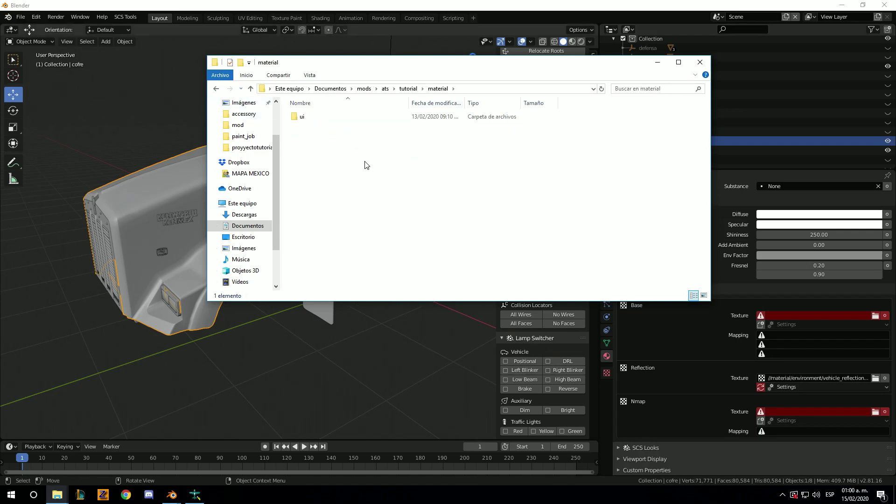
pyautogui.click(216, 89)
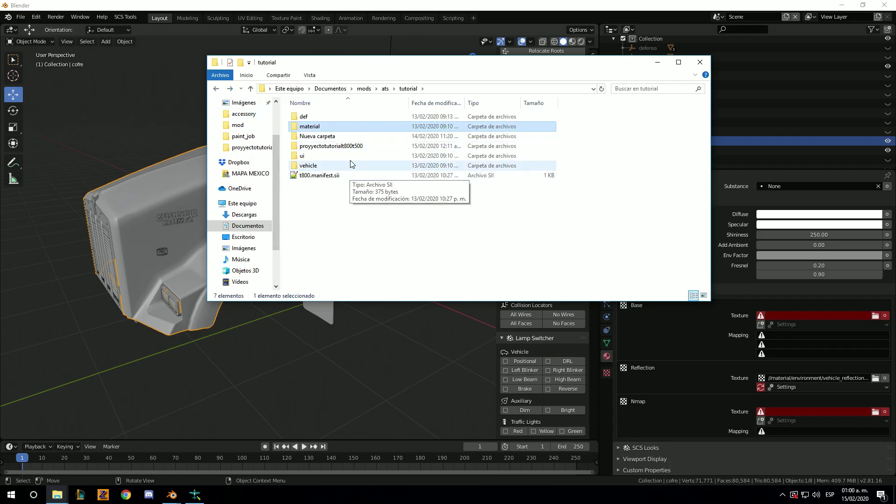
pyautogui.doubleClick(327, 165)
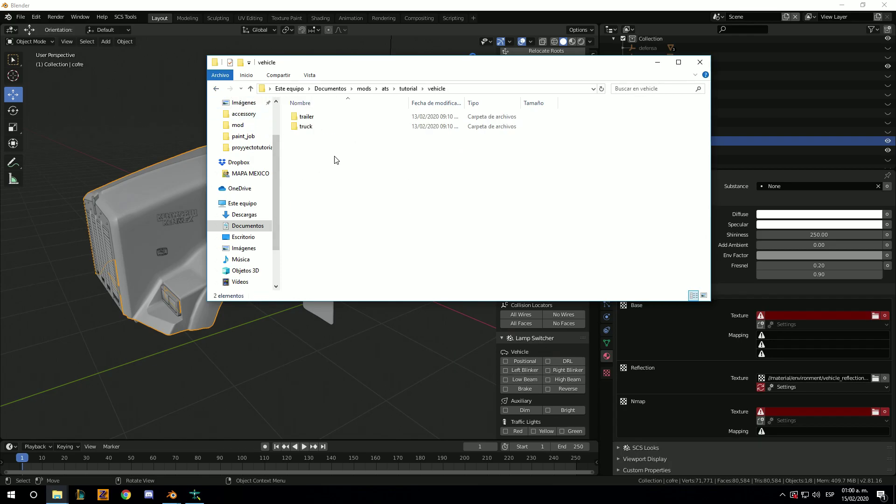
pyautogui.doubleClick(321, 130)
# - Create a new folder named t800 inside truck and open it
pyautogui.rightClick(325, 181)
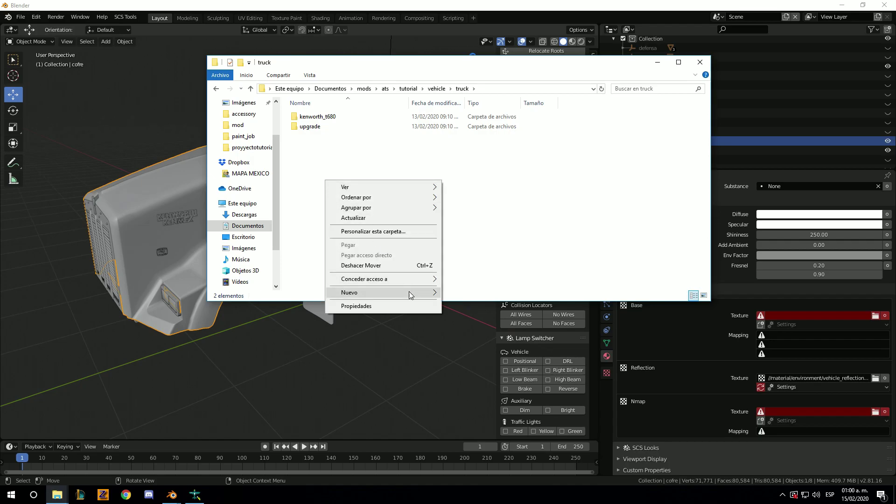
pyautogui.moveTo(382, 292)
pyautogui.click(459, 290)
pyautogui.write('t800')
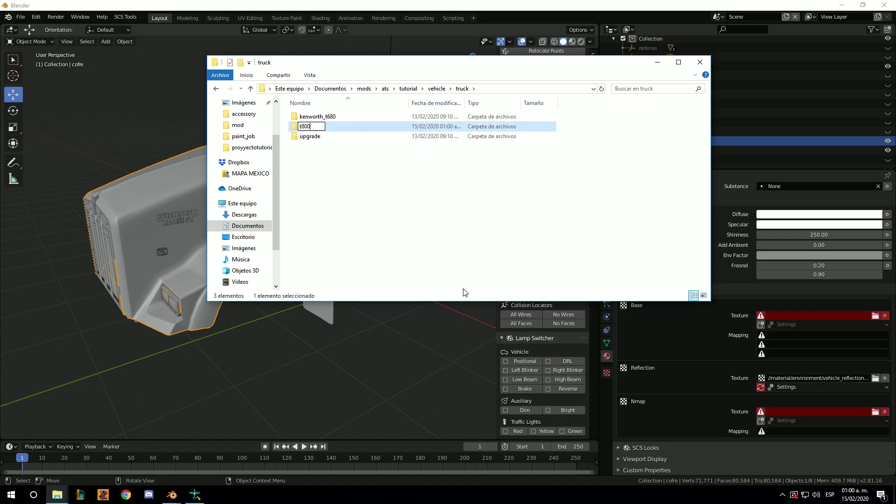
pyautogui.press('Return')
pyautogui.press('Return')
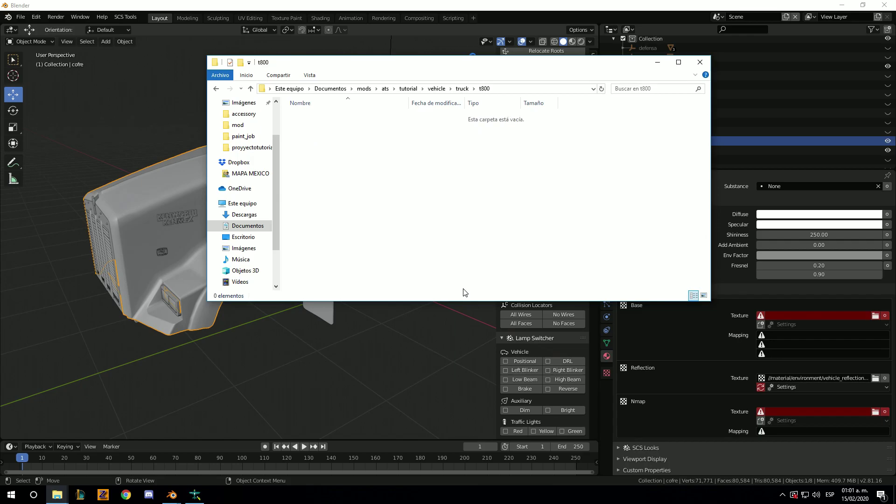
# - Create a subfolder named texturas inside t800
pyautogui.rightClick(405, 178)
pyautogui.moveTo(447, 292)
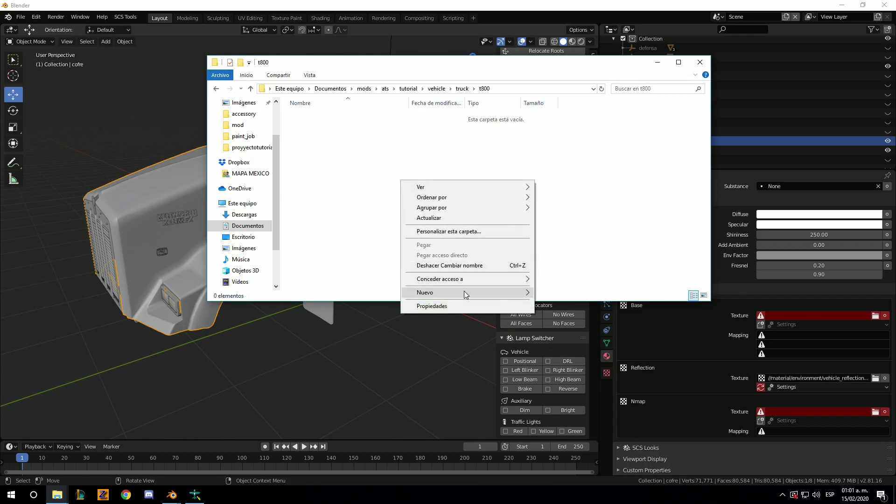
pyautogui.click(566, 293)
pyautogui.write('t')
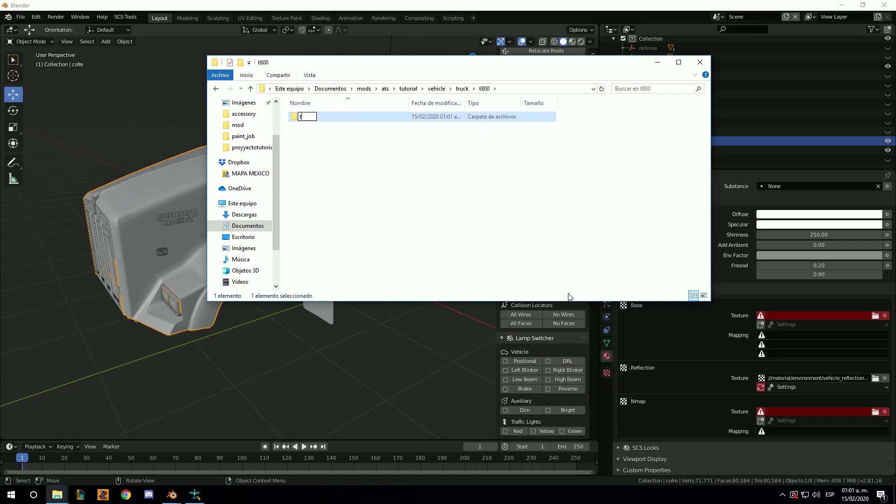
pyautogui.write('exturas')
pyautogui.press('Return')
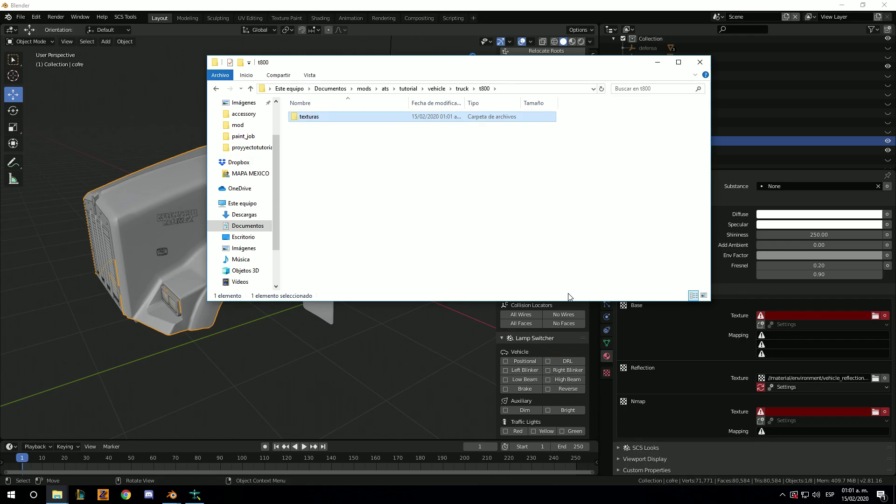
# - Compare kenworth_t680 with the new t800\texturas folder, then return to tutorial
pyautogui.click(216, 89)
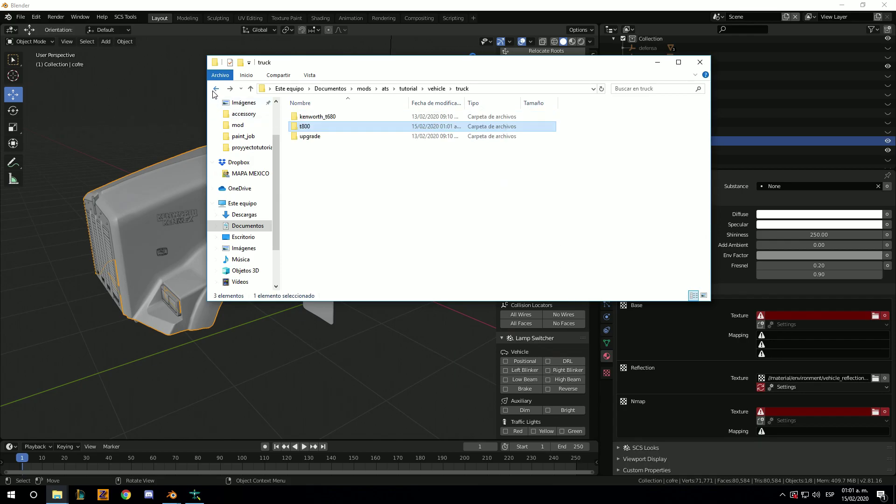
pyautogui.doubleClick(318, 117)
pyautogui.scroll(-3, 392, 243)
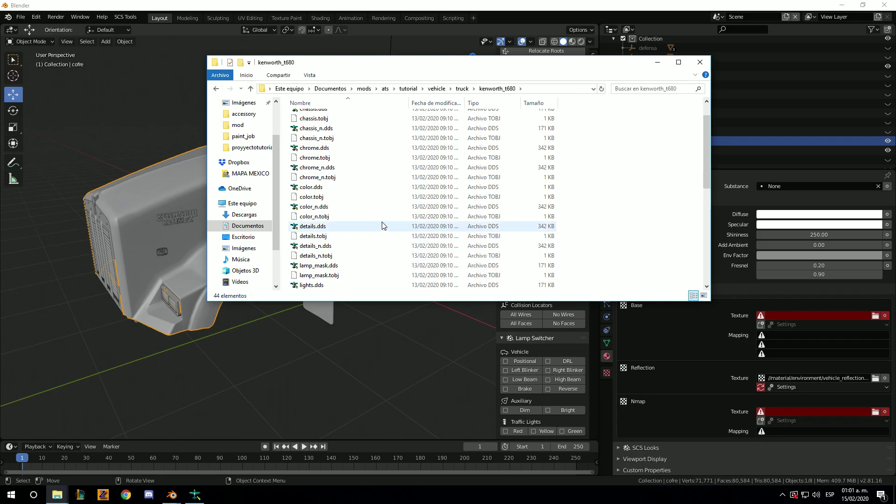
pyautogui.scroll(1, 333, 202)
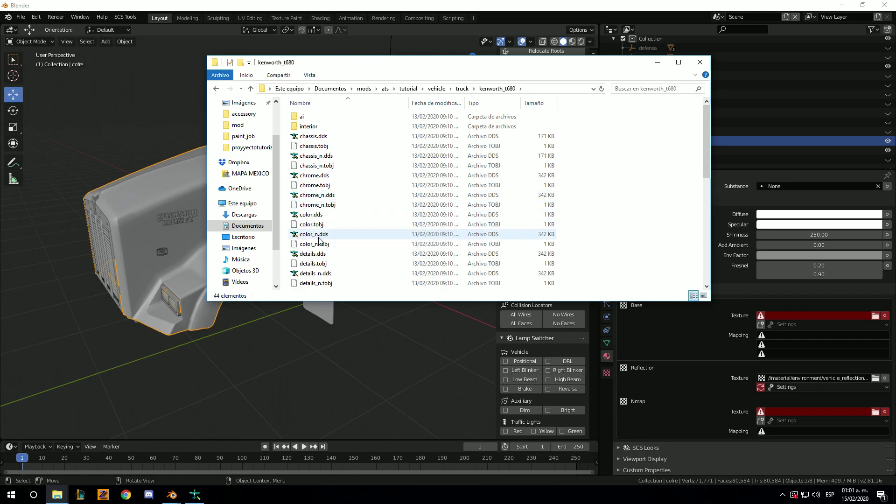
pyautogui.click(217, 90)
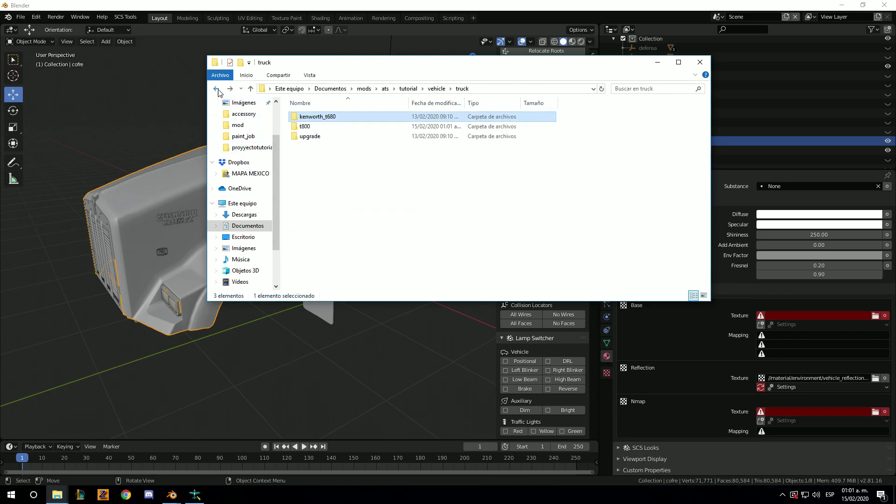
pyautogui.doubleClick(319, 129)
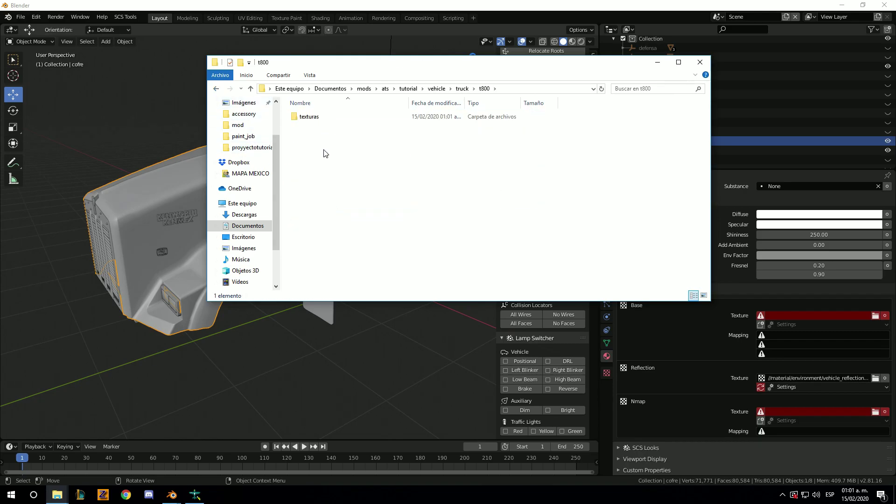
pyautogui.doubleClick(308, 117)
pyautogui.click(217, 90)
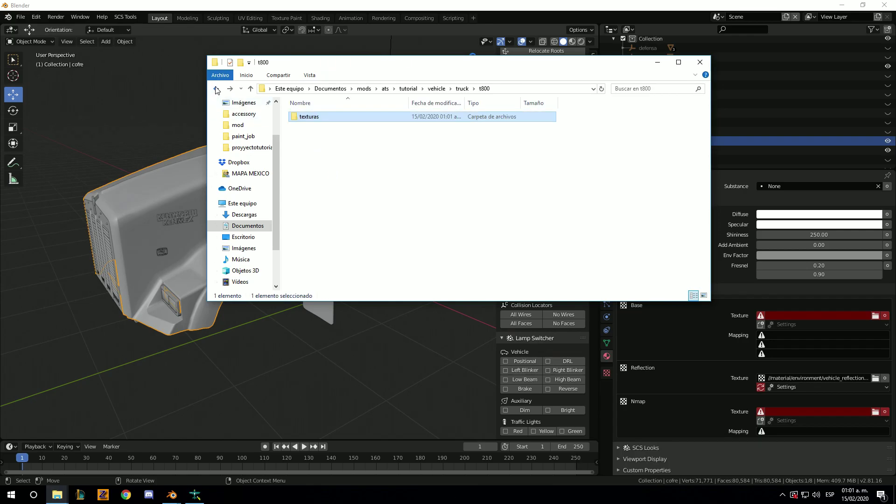
pyautogui.click(230, 88)
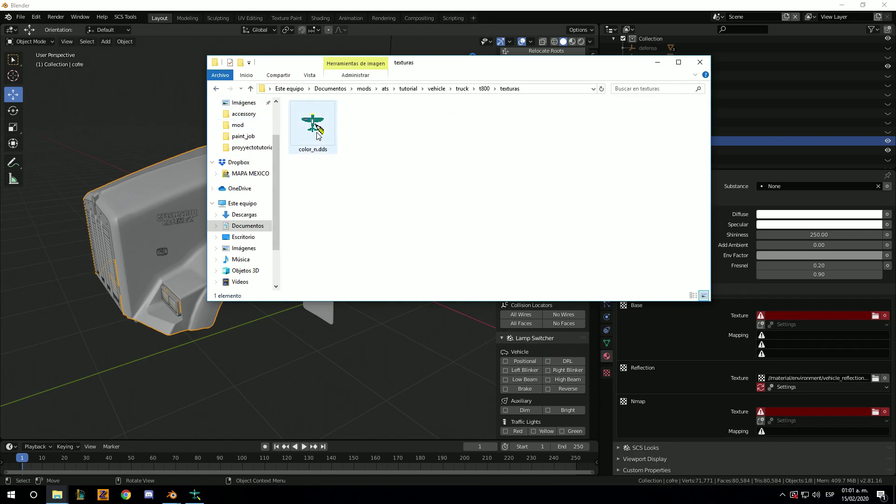
pyautogui.click(215, 90)
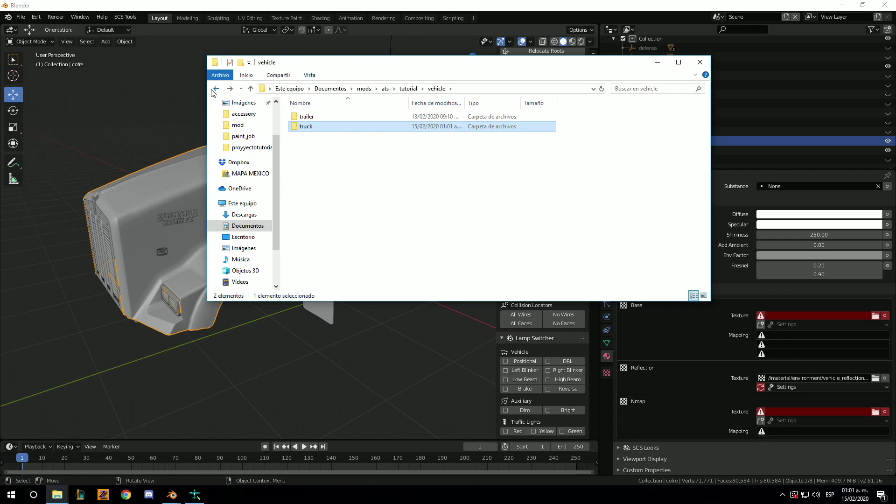
pyautogui.click(215, 89)
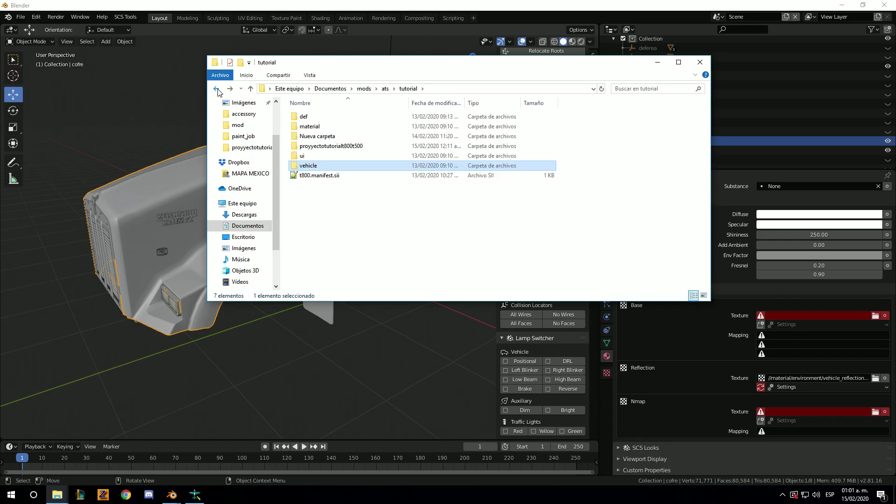
# - Copy bodybasic.tga from proyyectotutorialt800t500 into t800\texturas and open color_n.dds there
pyautogui.doubleClick(312, 146)
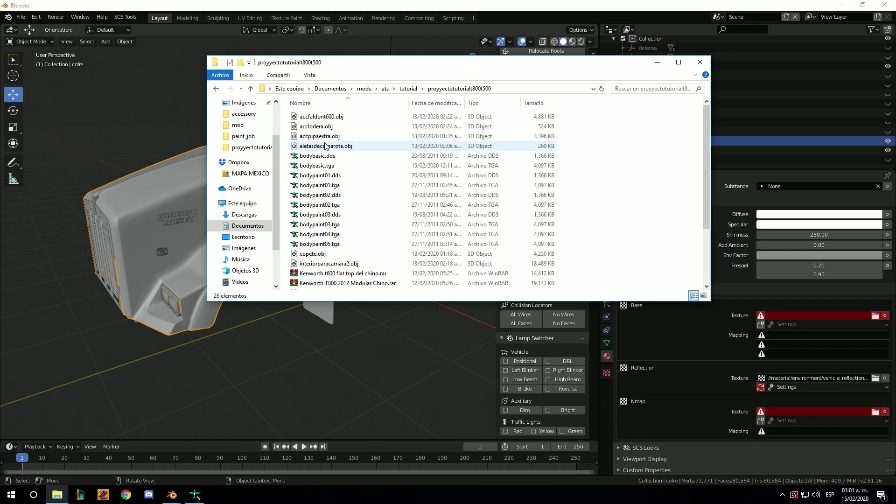
pyautogui.click(333, 165)
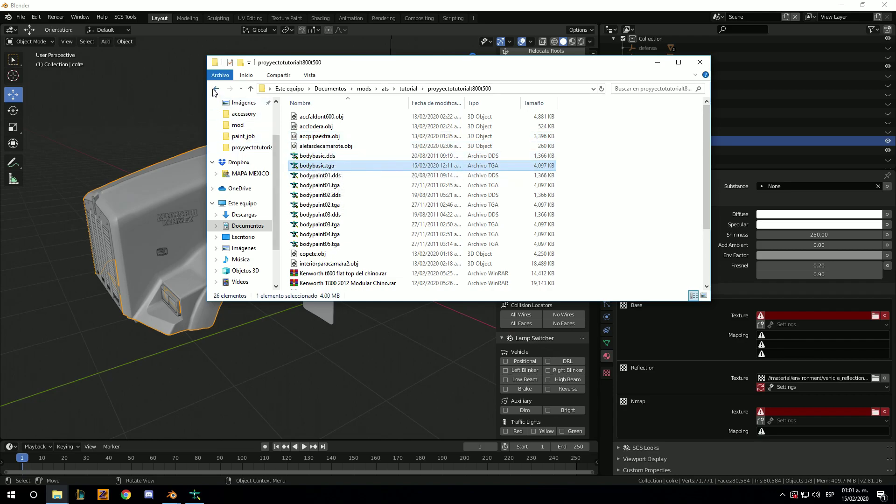
pyautogui.click(215, 88)
pyautogui.doubleClick(317, 167)
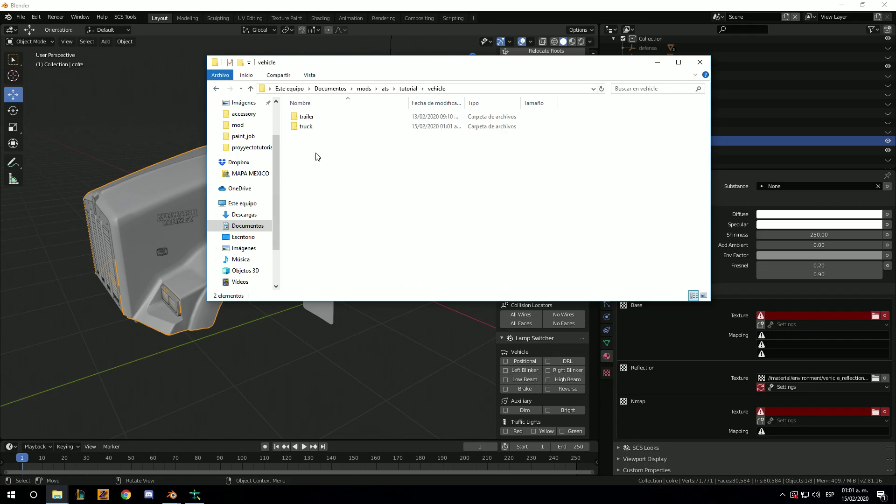
pyautogui.click(319, 126)
pyautogui.doubleClick(319, 127)
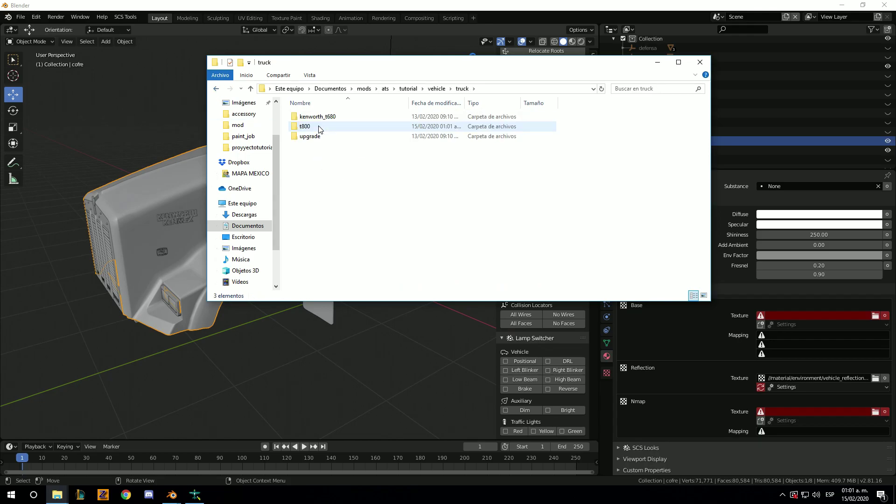
pyautogui.doubleClick(319, 129)
pyautogui.doubleClick(319, 119)
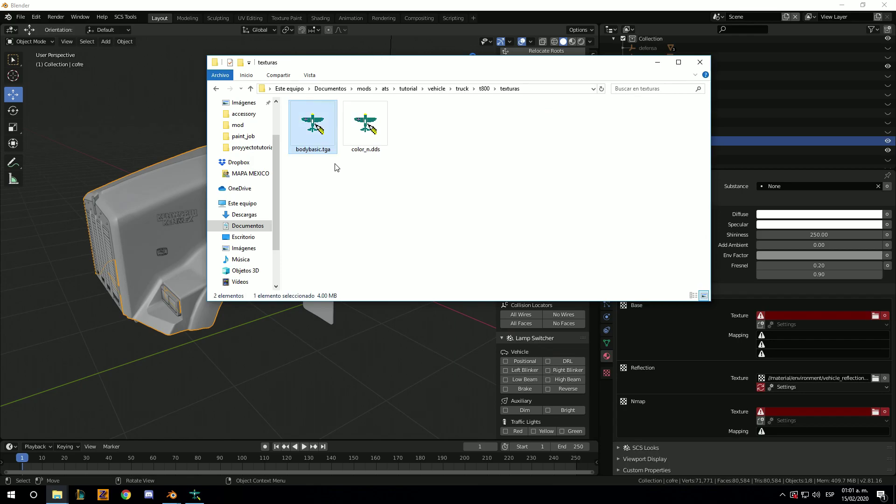
pyautogui.doubleClick(360, 134)
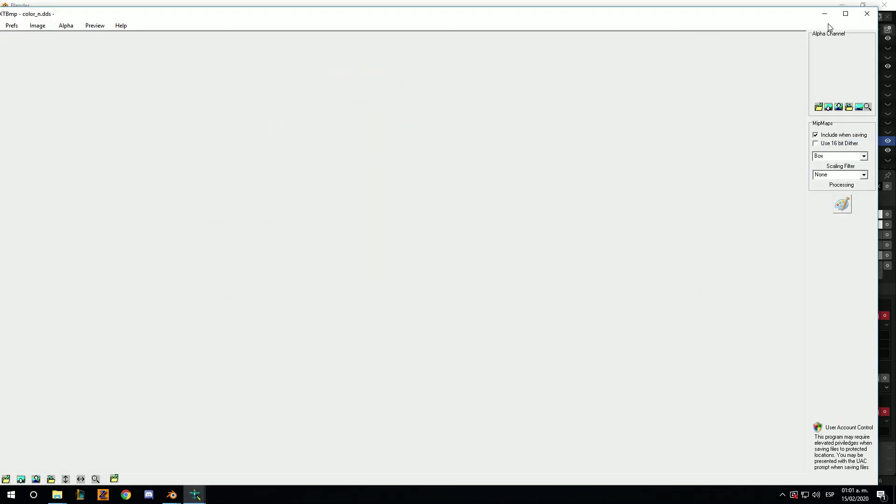
# - Save color_n.dds from DXTBmp as a 24 bit BMP Image
pyautogui.moveTo(33, 10); pyautogui.dragTo(149, 48)
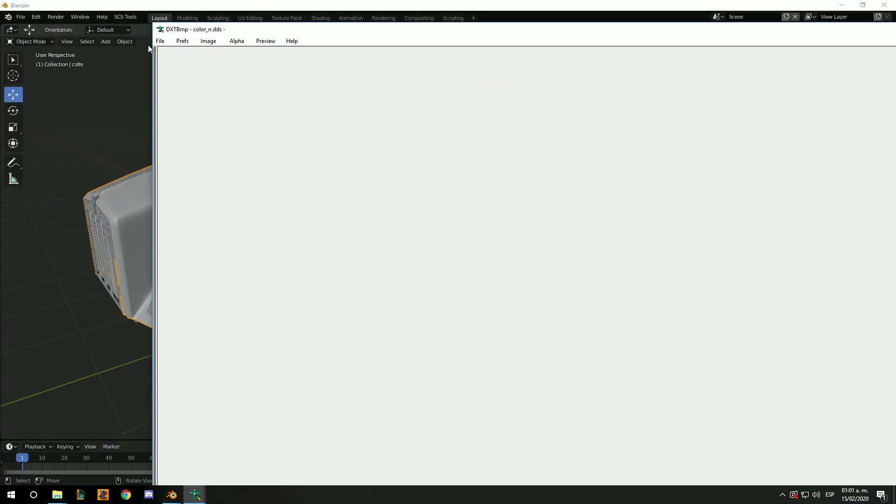
pyautogui.click(160, 41)
pyautogui.moveTo(178, 72)
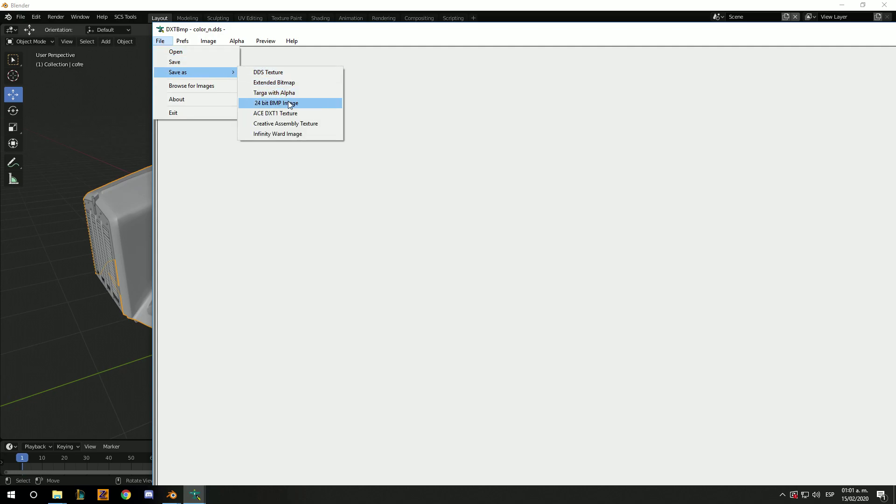
pyautogui.click(288, 104)
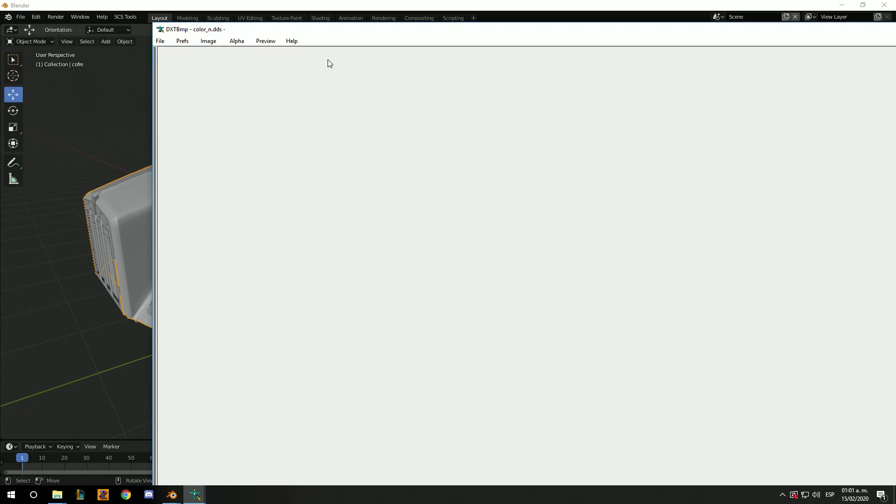
pyautogui.doubleClick(431, 32)
# - Minimise DXTBmp and step back from texturas up to the tutorial folder
pyautogui.click(832, 12)
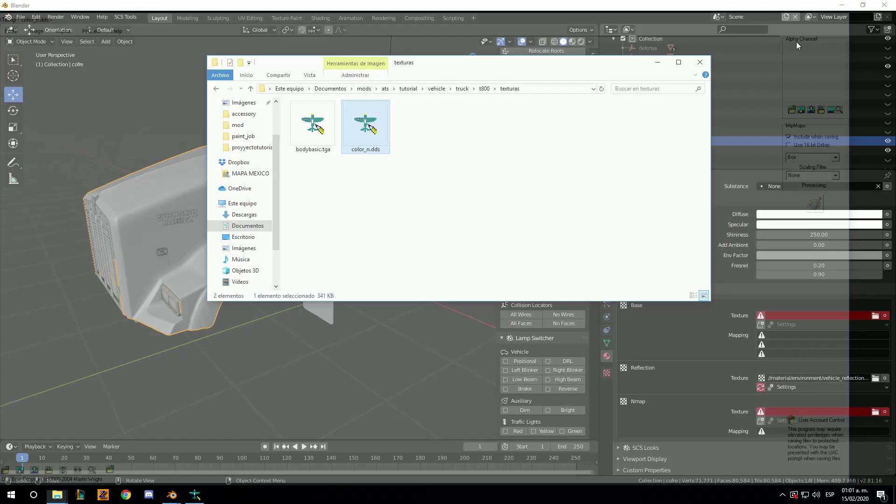
pyautogui.click(357, 205)
pyautogui.click(362, 142)
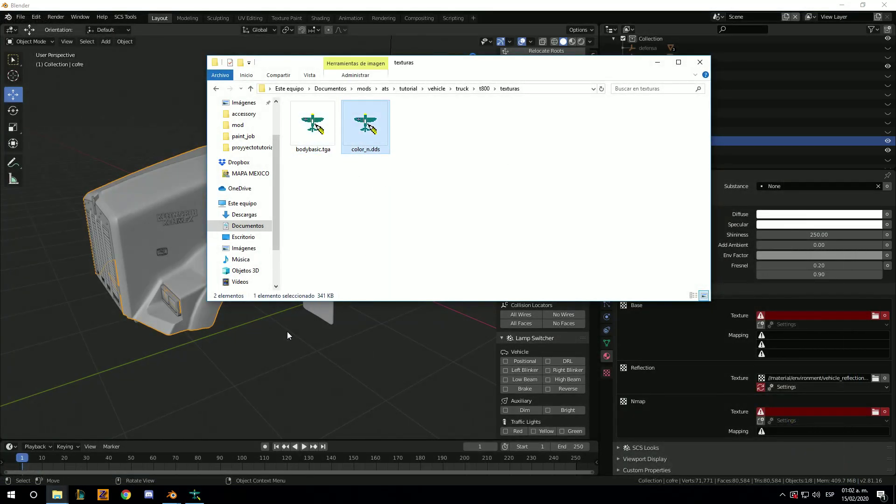
pyautogui.click(216, 89)
pyautogui.click(217, 88)
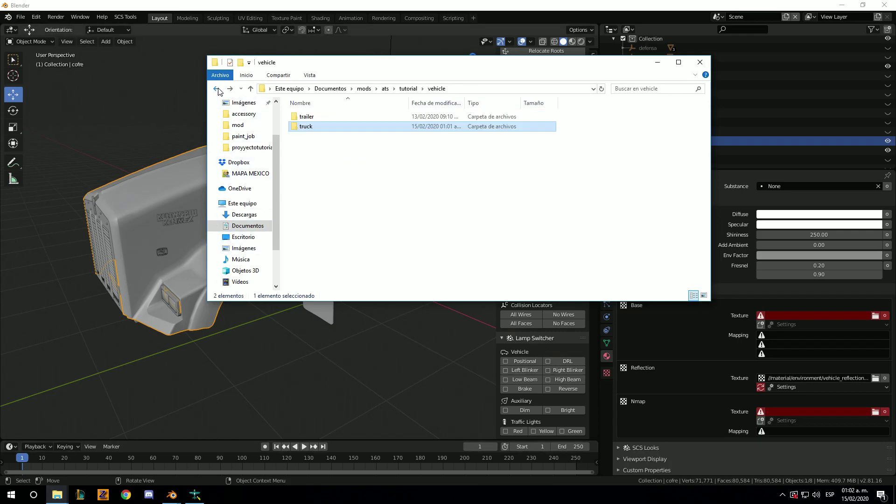
pyautogui.click(216, 88)
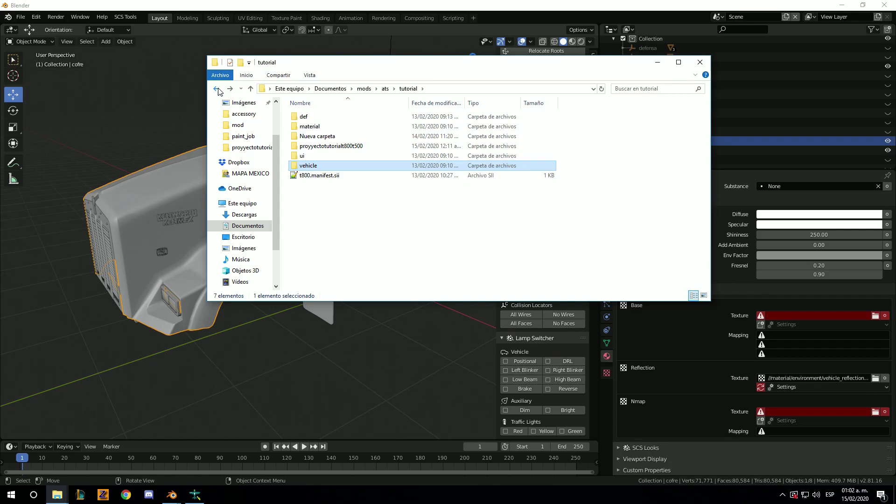
# - Go up to the mods folder and launch tobjEdit from the tonj folder
pyautogui.moveTo(238, 103)
pyautogui.press('BackSpace')
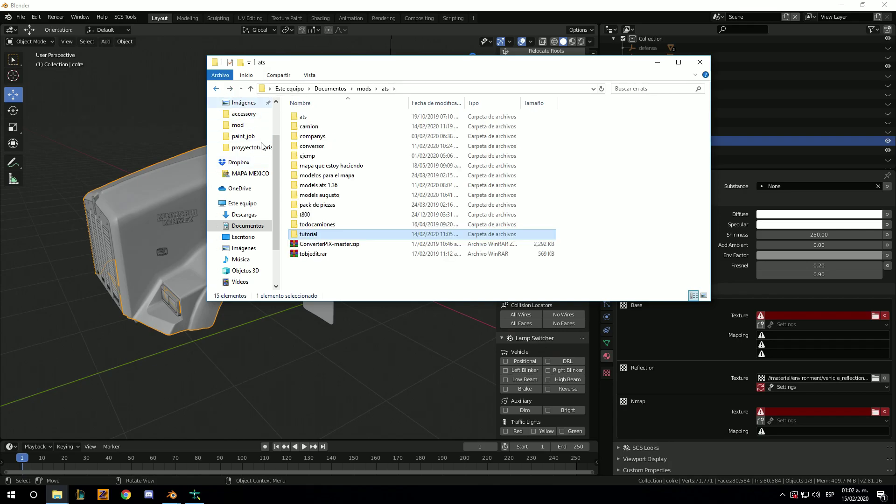
pyautogui.click(215, 90)
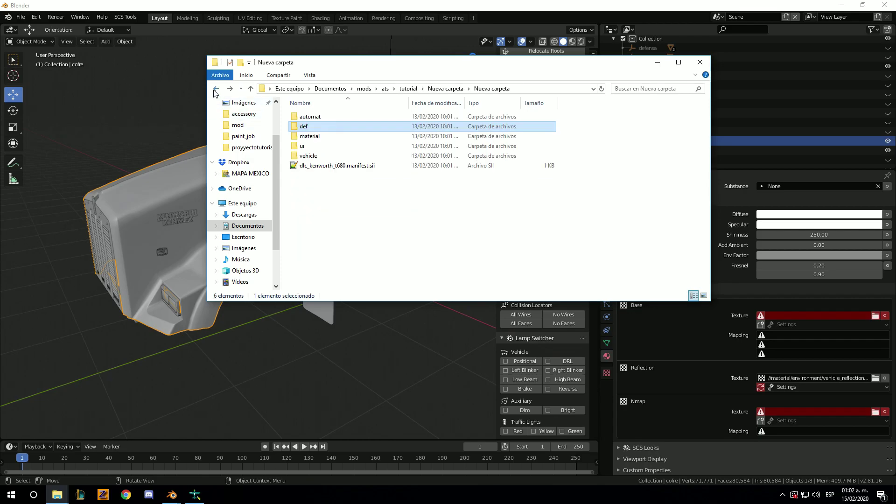
pyautogui.click(216, 90)
pyautogui.click(366, 89)
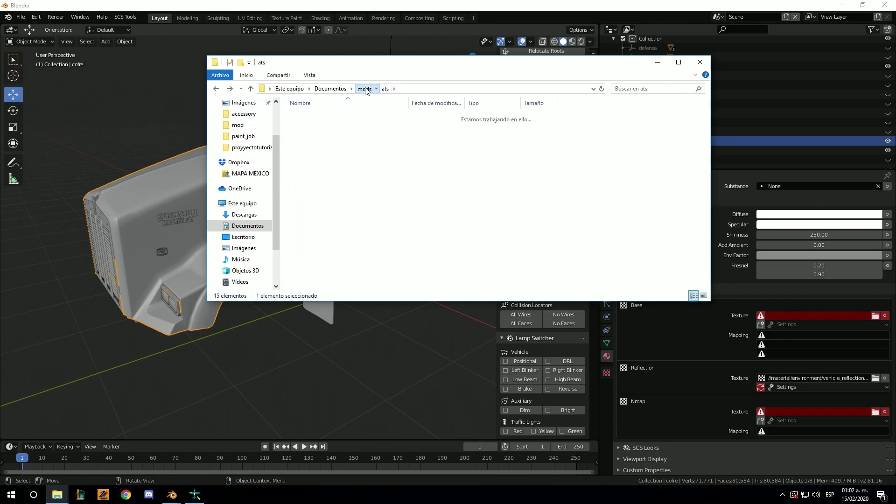
pyautogui.click(311, 158)
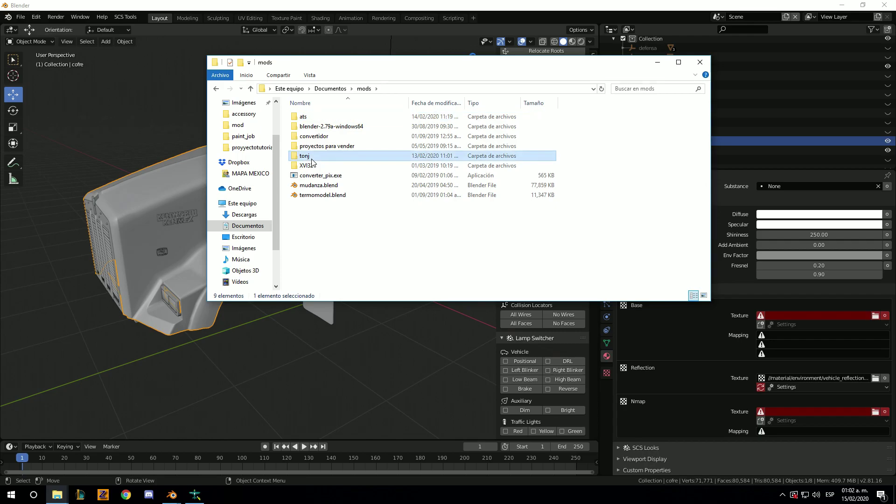
pyautogui.doubleClick(311, 159)
pyautogui.doubleClick(322, 136)
# - Copy the vehicle\truck\t800\texturas path from Explorer into tobjEdit's texture path field
pyautogui.hotkey('alt', 'Left')
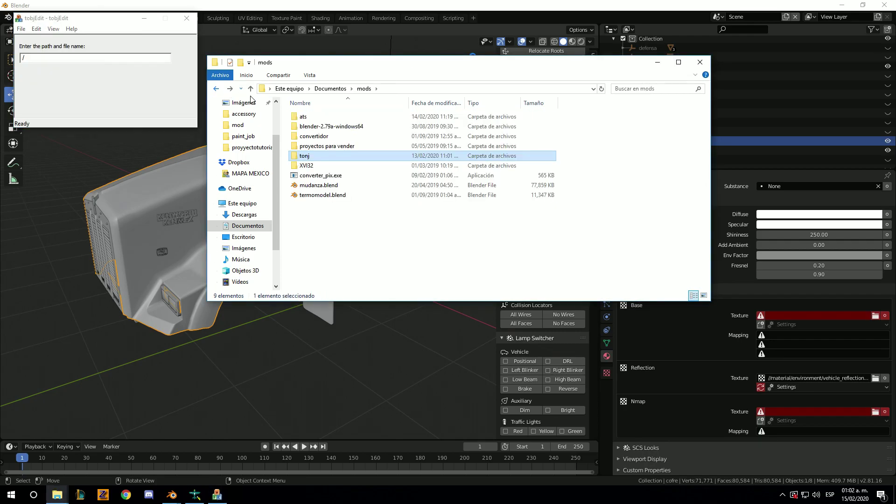
pyautogui.doubleClick(305, 116)
pyautogui.click(317, 235)
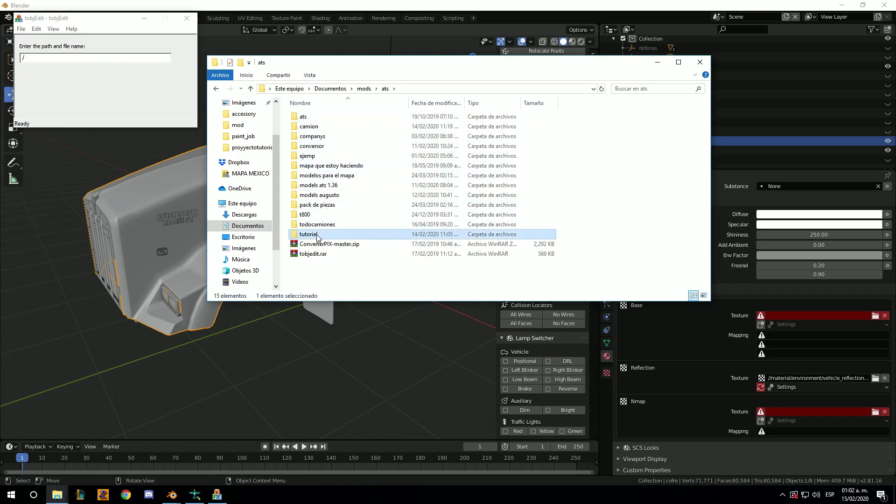
pyautogui.doubleClick(316, 235)
pyautogui.doubleClick(308, 168)
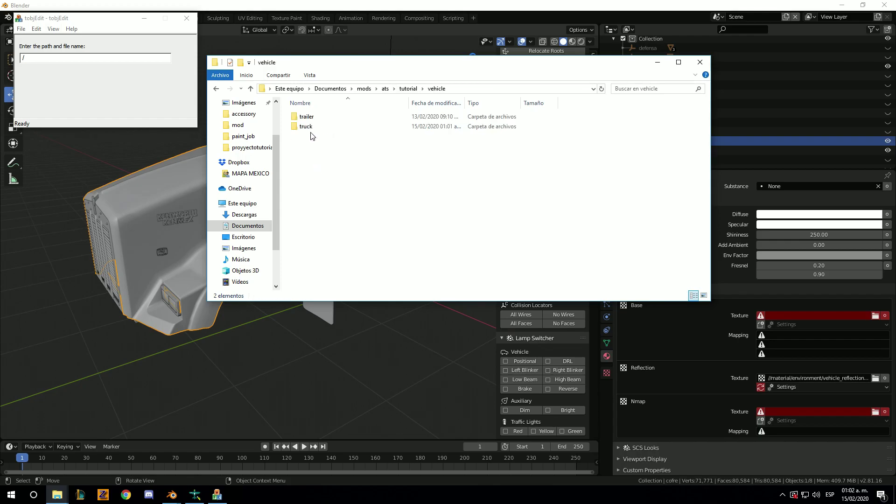
pyautogui.doubleClick(310, 126)
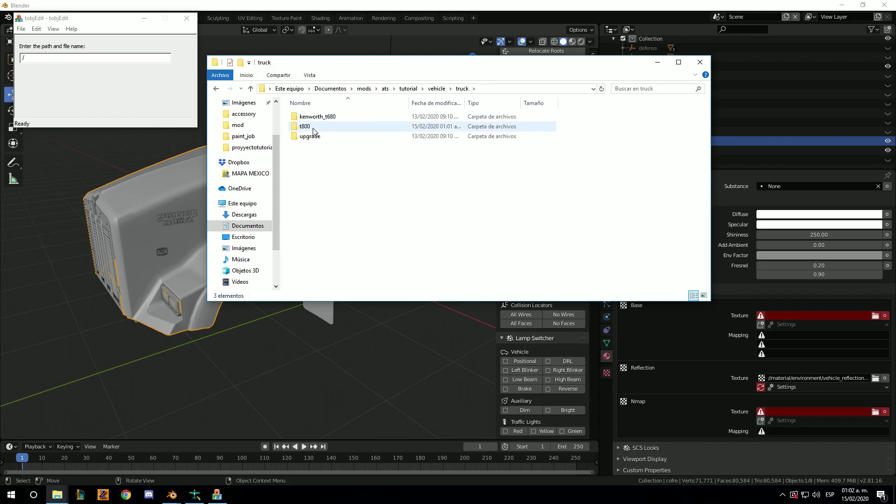
pyautogui.doubleClick(313, 129)
pyautogui.doubleClick(321, 120)
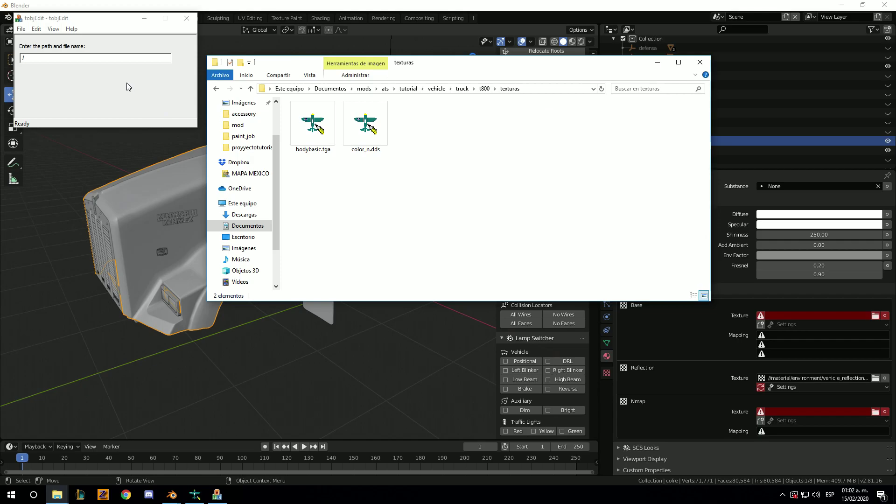
pyautogui.click(523, 92)
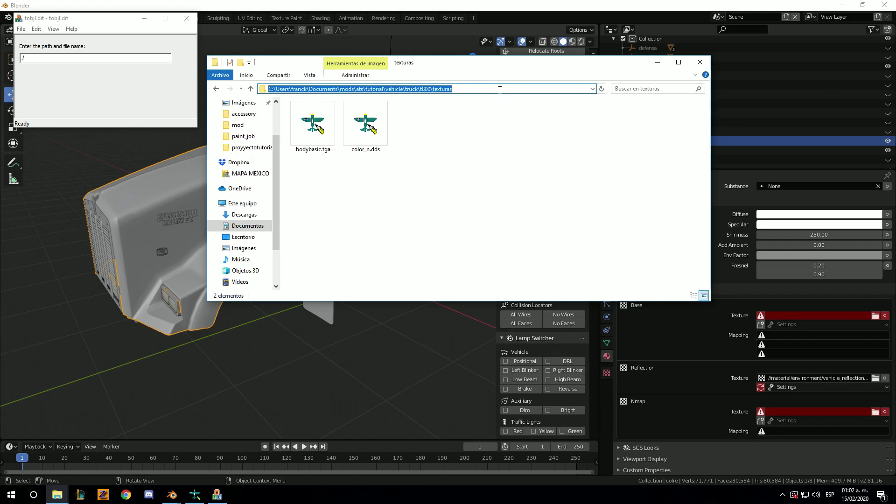
pyautogui.moveTo(499, 90); pyautogui.dragTo(390, 89)
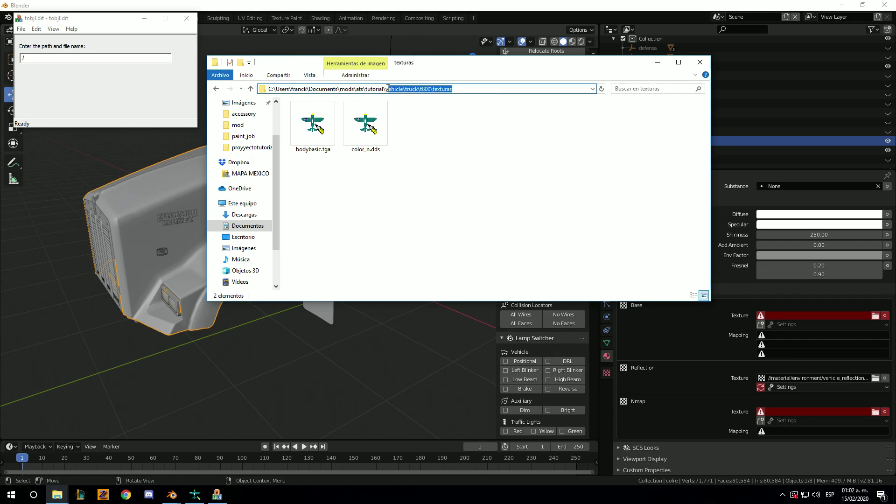
pyautogui.click(71, 69)
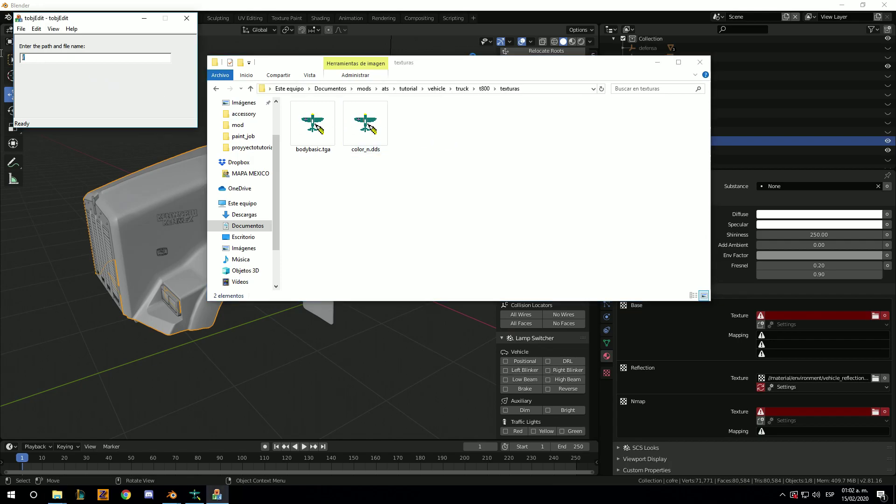
pyautogui.write('/vehicle/truck/t800/texturas')
# - Save the tobj as color_n in the t800 texturas folder
pyautogui.click(21, 28)
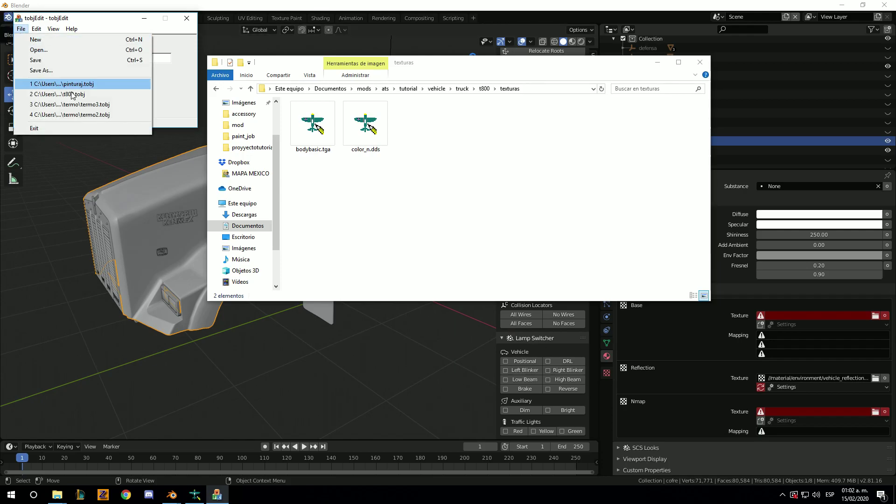
pyautogui.click(72, 68)
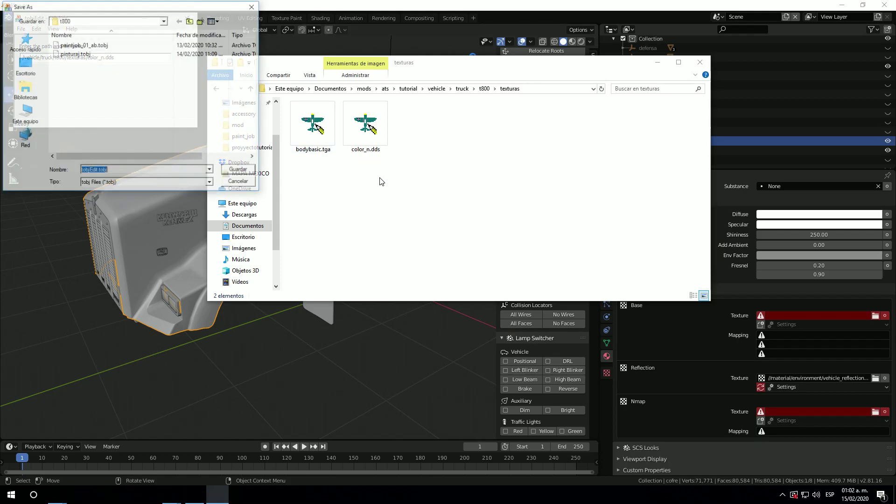
pyautogui.click(188, 22)
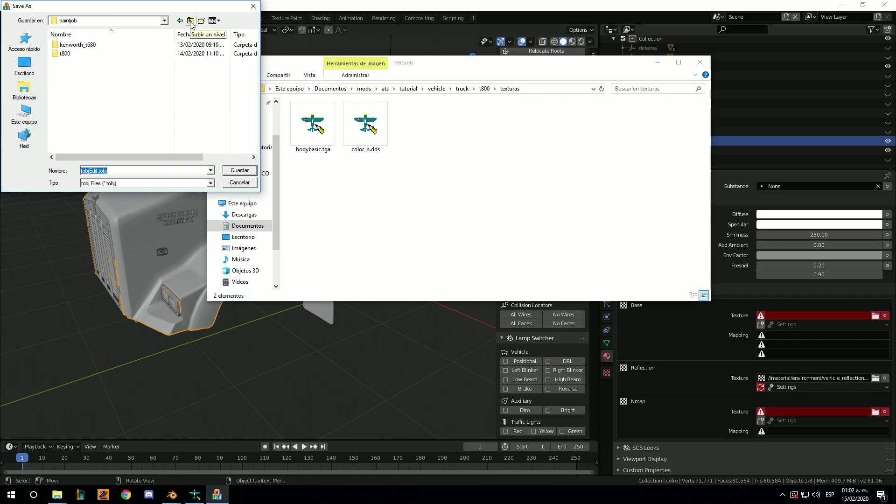
pyautogui.click(191, 21)
pyautogui.click(191, 21)
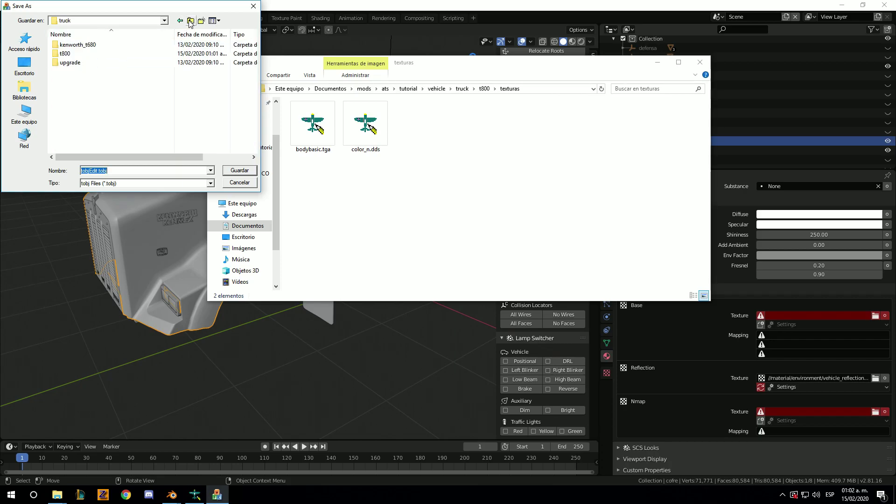
pyautogui.doubleClick(65, 53)
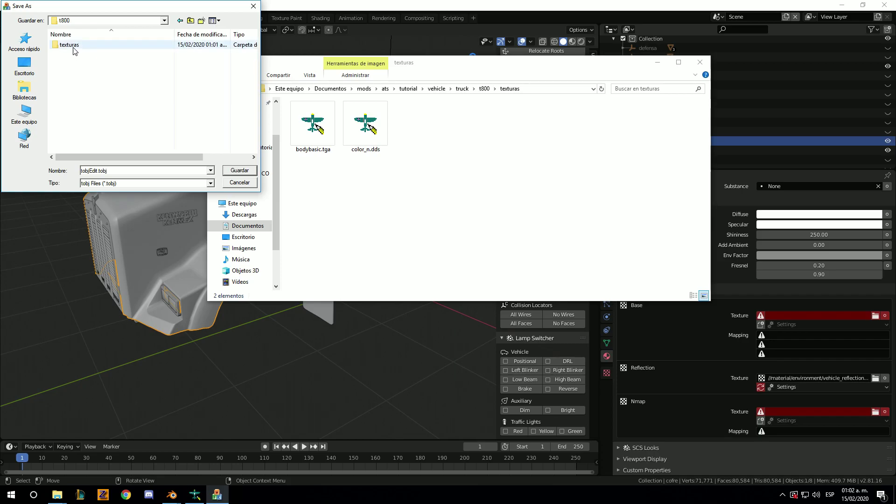
pyautogui.doubleClick(70, 45)
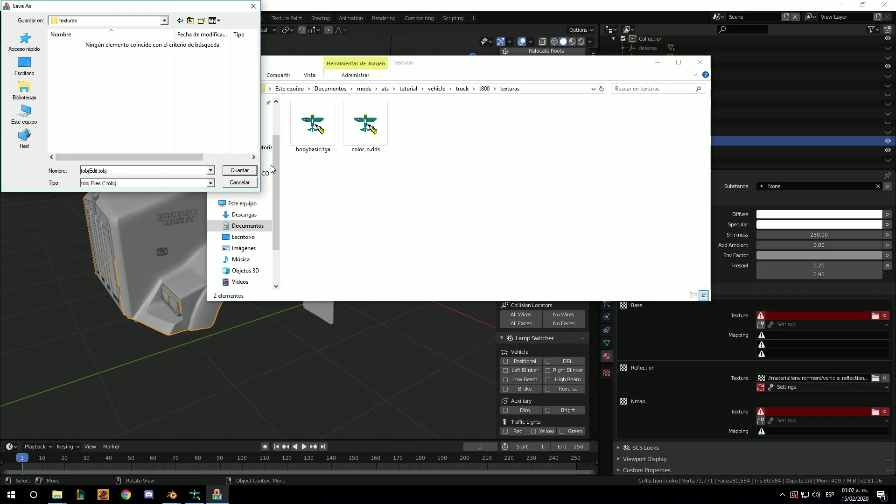
pyautogui.doubleClick(147, 172)
pyautogui.write('color')
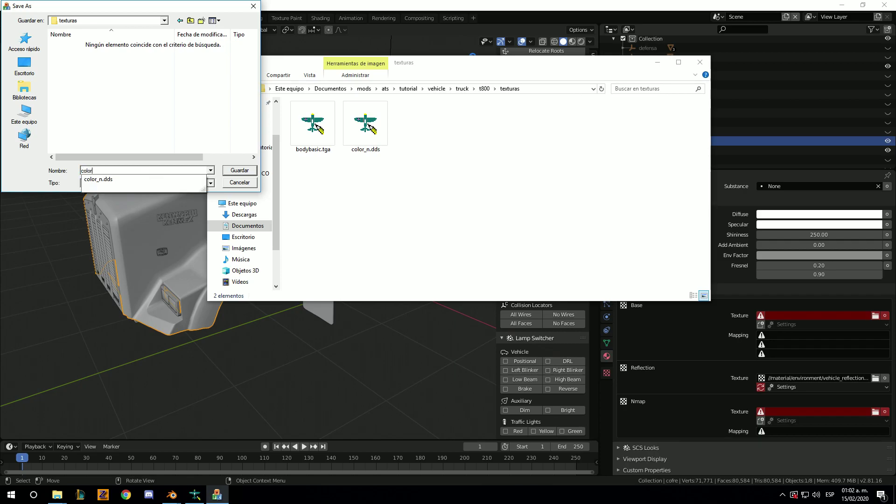
pyautogui.press('BackSpace')
pyautogui.write('m')
pyautogui.press('BackSpace')
pyautogui.press('Escape')
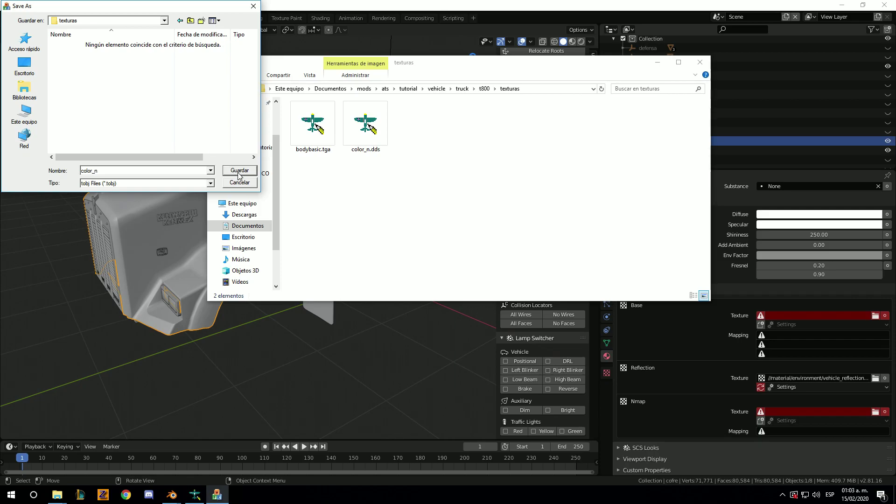
pyautogui.click(239, 171)
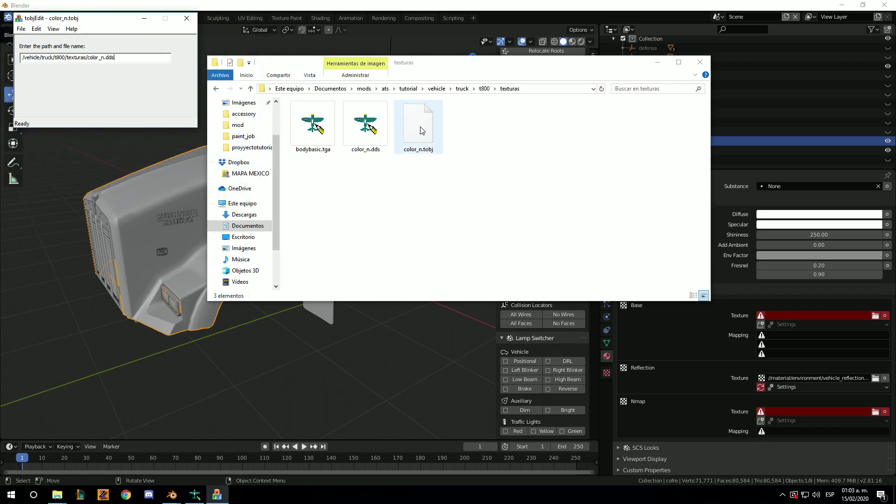
# - Bring Blender forward and set the Nmap texture mapping to UVMap.001
pyautogui.click(144, 18)
pyautogui.click(651, 64)
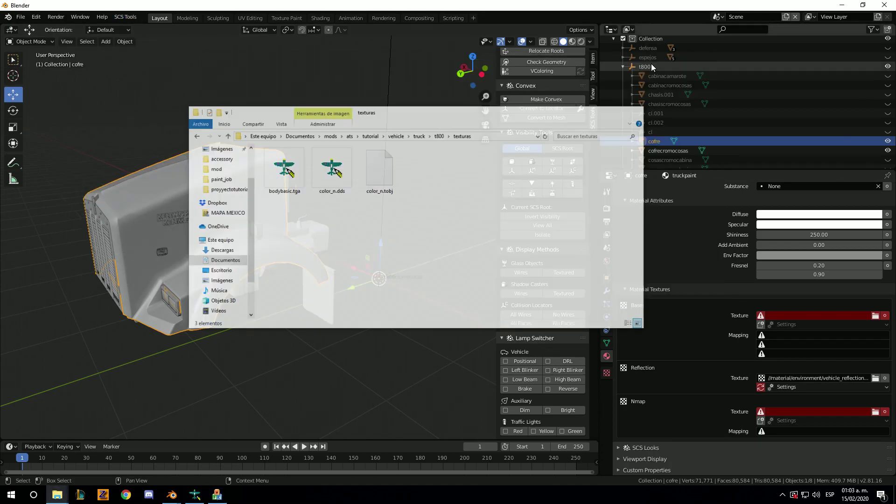
pyautogui.click(773, 432)
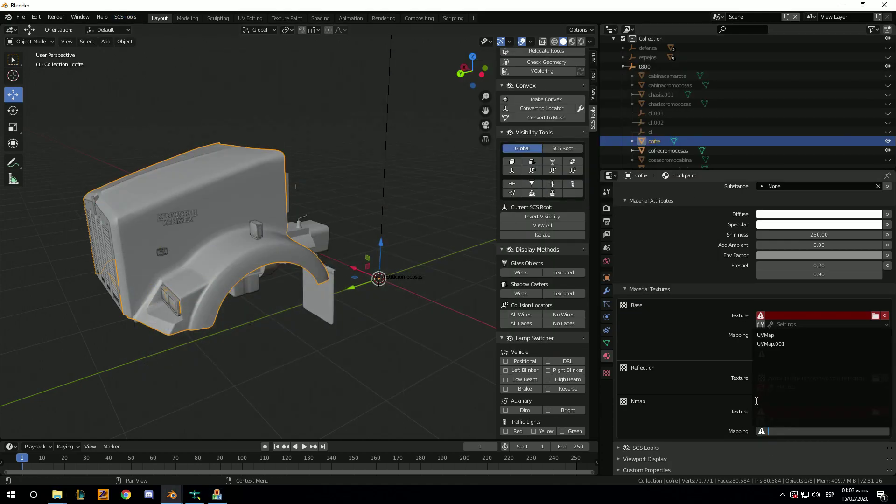
pyautogui.click(771, 344)
# - Browse the t800 tutorial folder for an Nmap texture, then cancel without choosing one
pyautogui.click(876, 413)
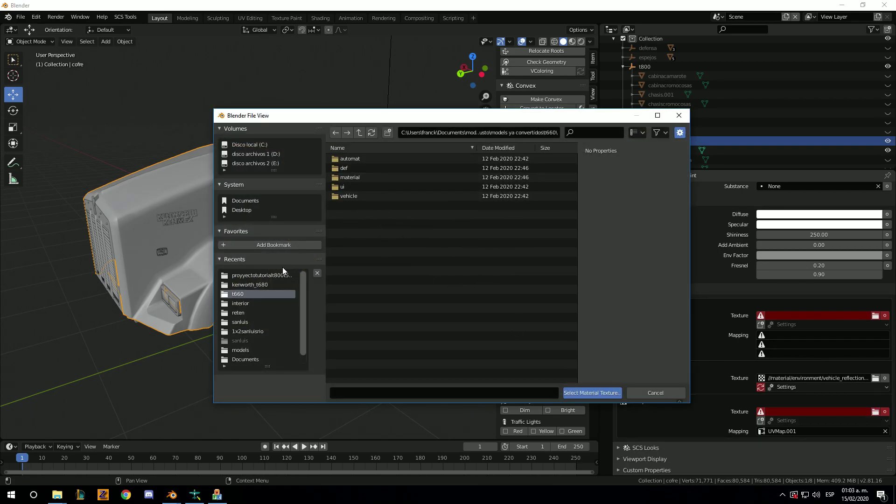
pyautogui.click(262, 278)
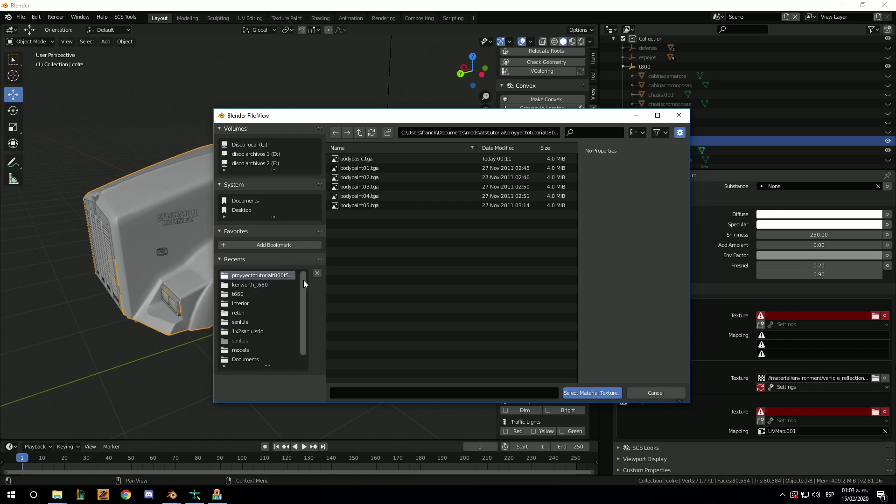
pyautogui.click(647, 392)
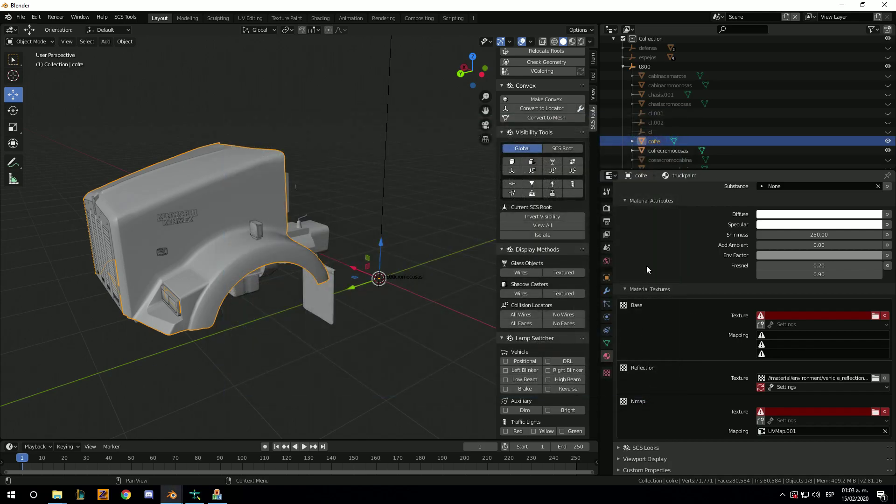
pyautogui.click(57, 494)
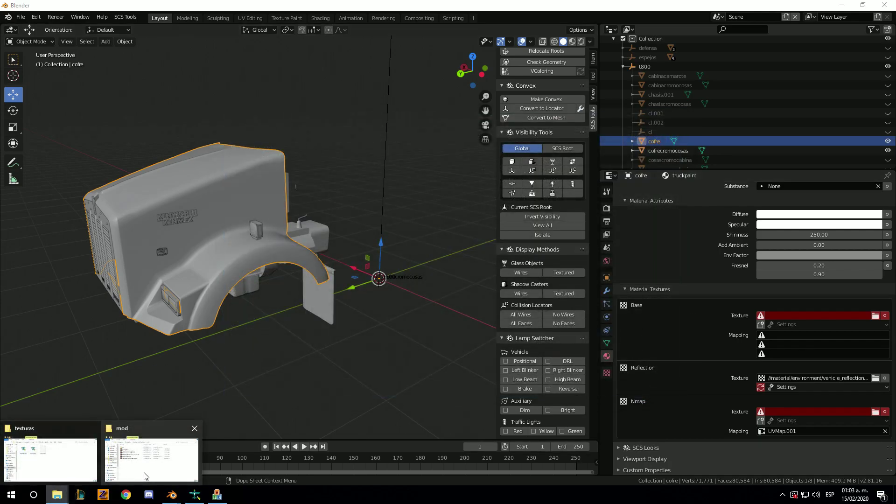
pyautogui.click(699, 248)
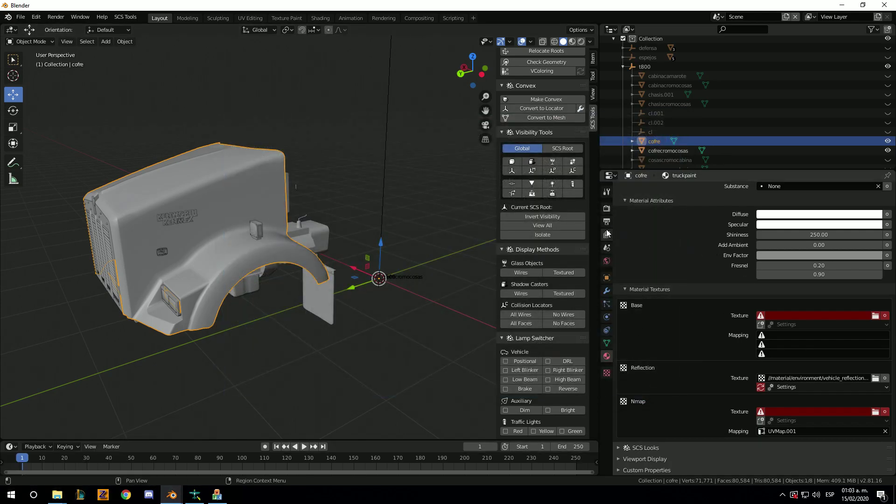
# - Point the SCS Global Settings Project Base Path at the mod's ats\tutorial folder
pyautogui.click(606, 195)
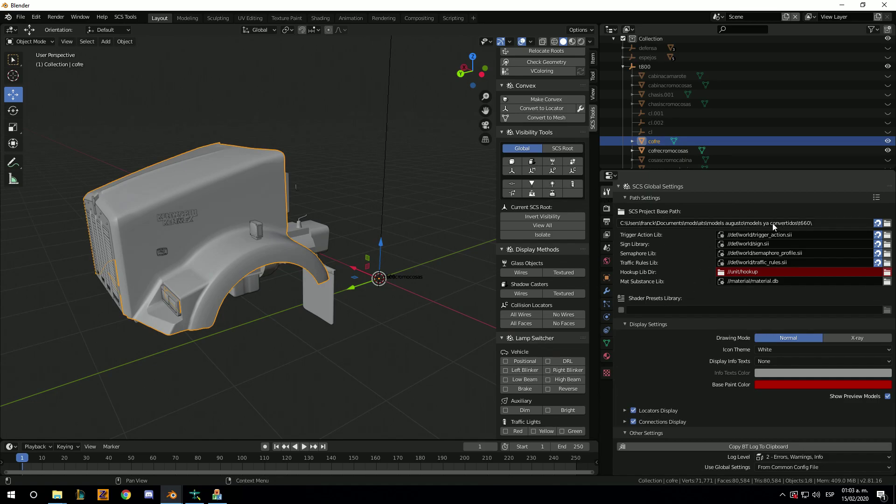
pyautogui.click(887, 223)
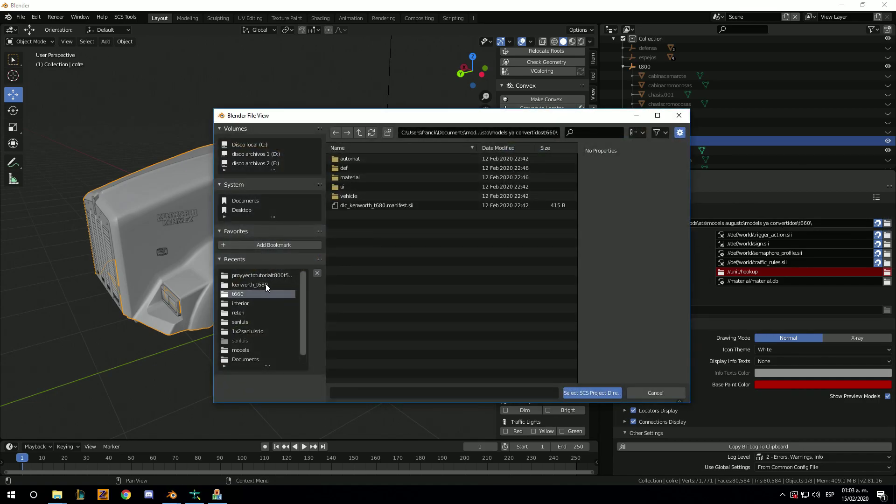
pyautogui.click(282, 275)
pyautogui.click(359, 133)
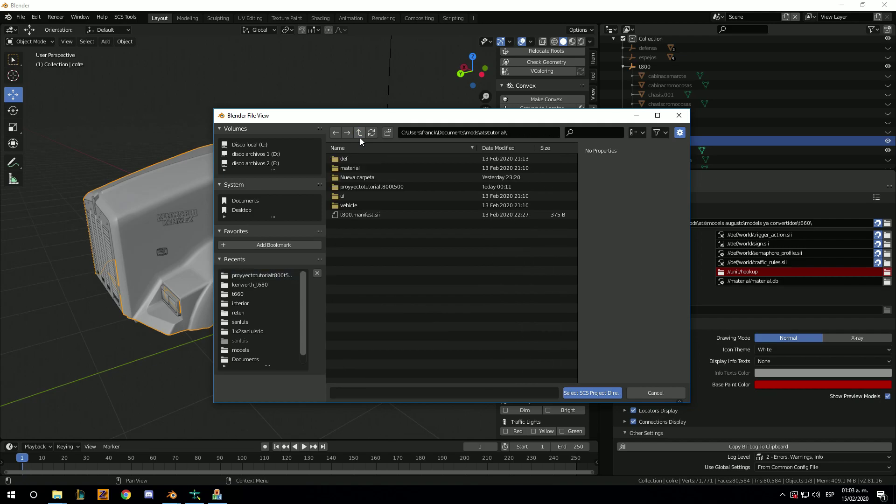
pyautogui.click(600, 394)
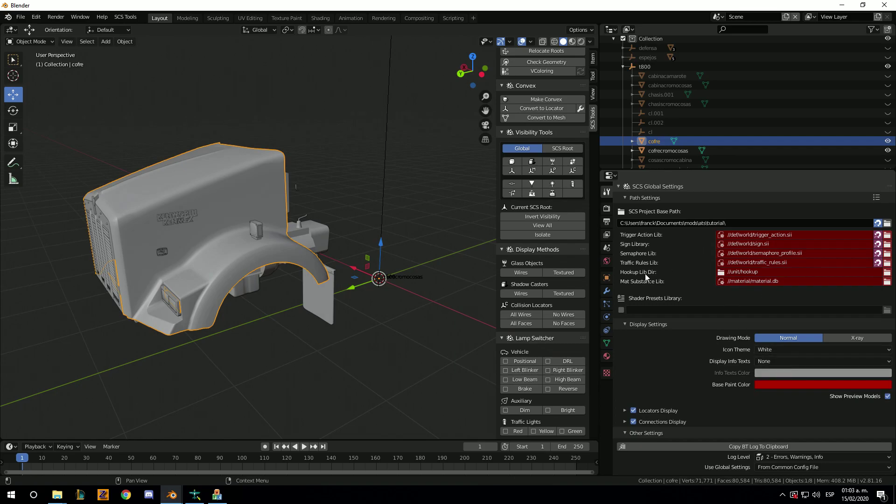
pyautogui.moveTo(57, 494)
pyautogui.moveTo(49, 458)
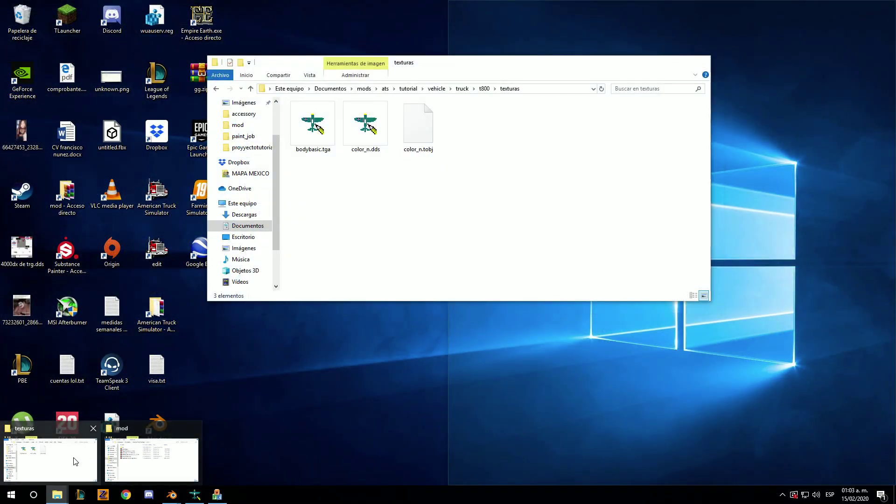
# - In Explorer, go into the t660 model's def folder and copy the climate folder
pyautogui.click(74, 464)
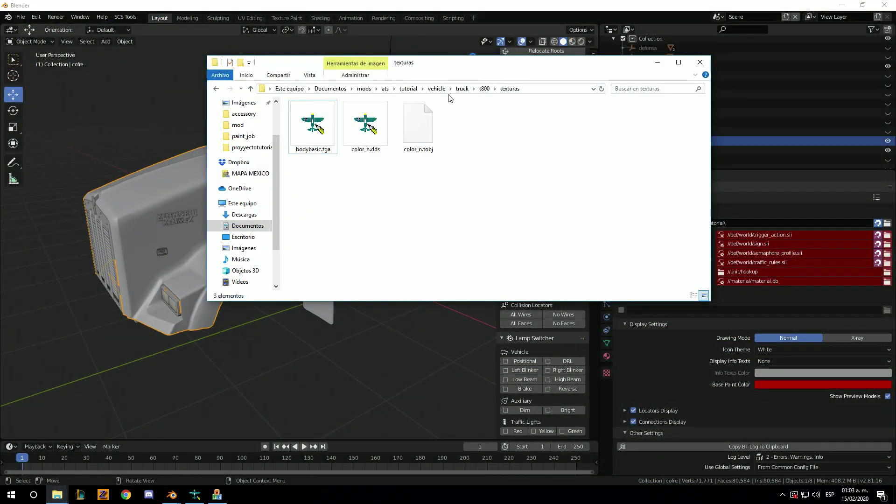
pyautogui.click(408, 89)
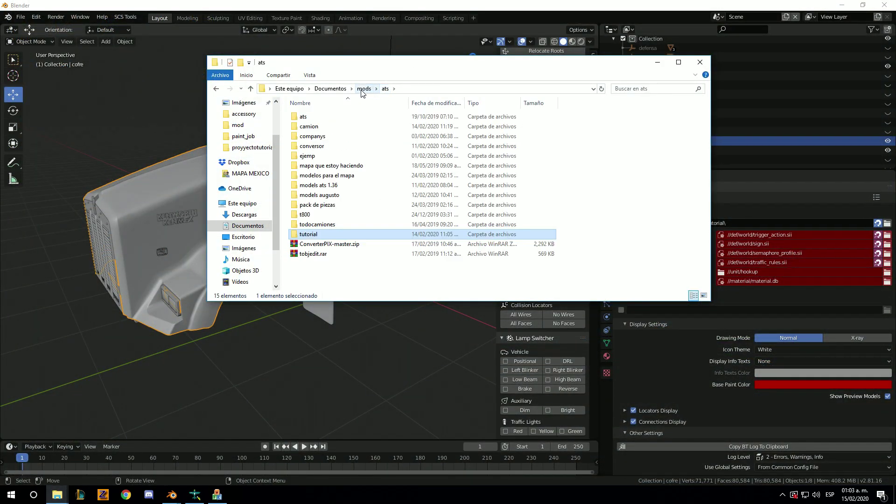
pyautogui.doubleClick(339, 196)
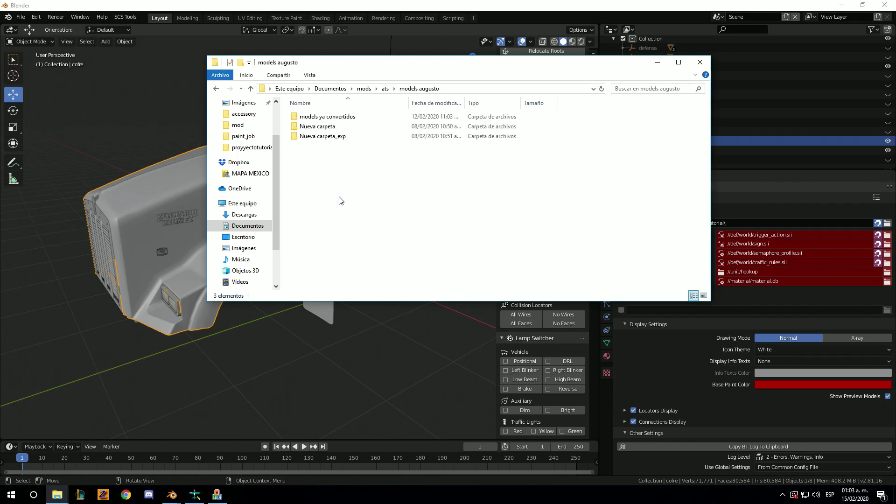
pyautogui.doubleClick(327, 118)
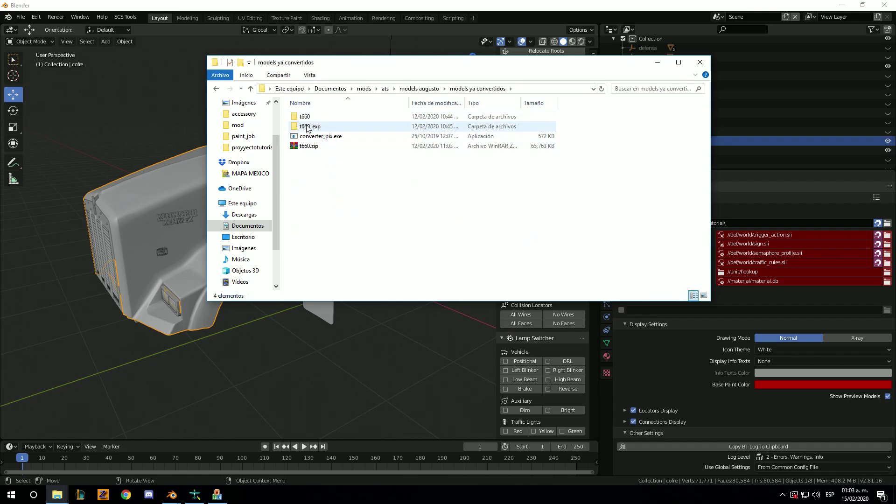
pyautogui.doubleClick(322, 116)
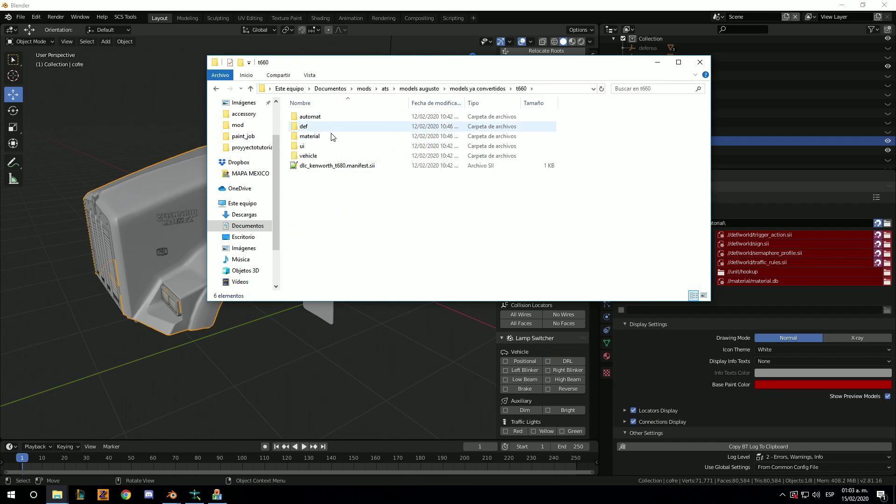
pyautogui.doubleClick(308, 126)
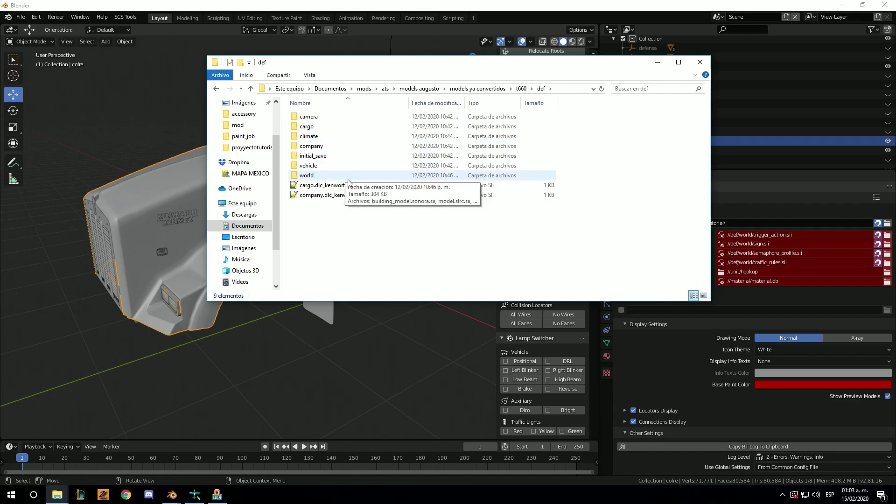
pyautogui.click(315, 139)
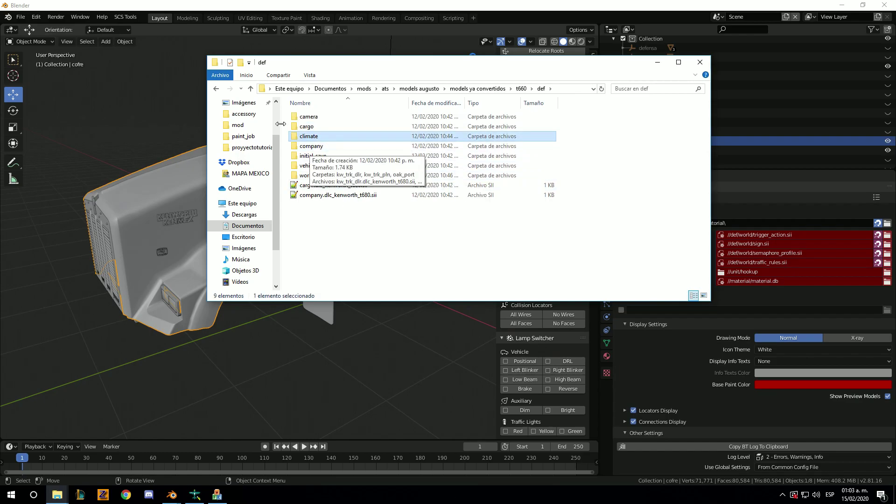
# - Paste the climate folder into the tutorial mod's def folder and return to Blender
pyautogui.click(216, 89)
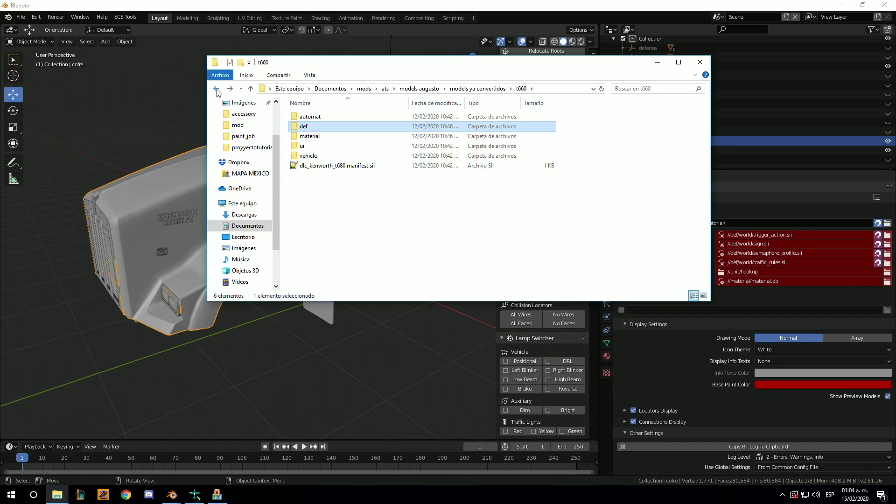
pyautogui.click(216, 89)
pyautogui.click(216, 89)
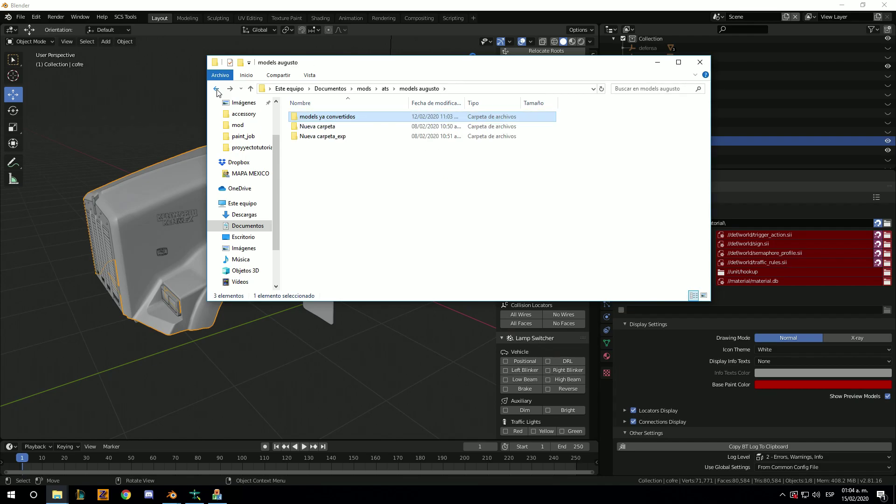
pyautogui.click(216, 89)
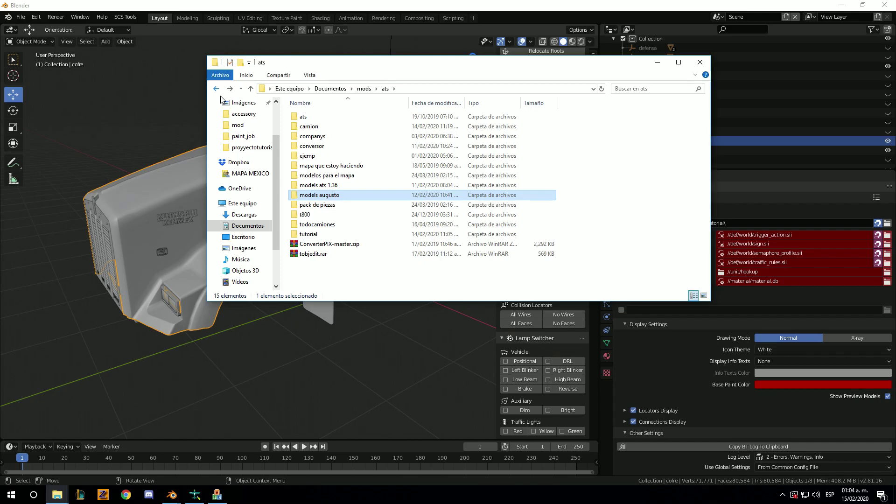
pyautogui.doubleClick(325, 235)
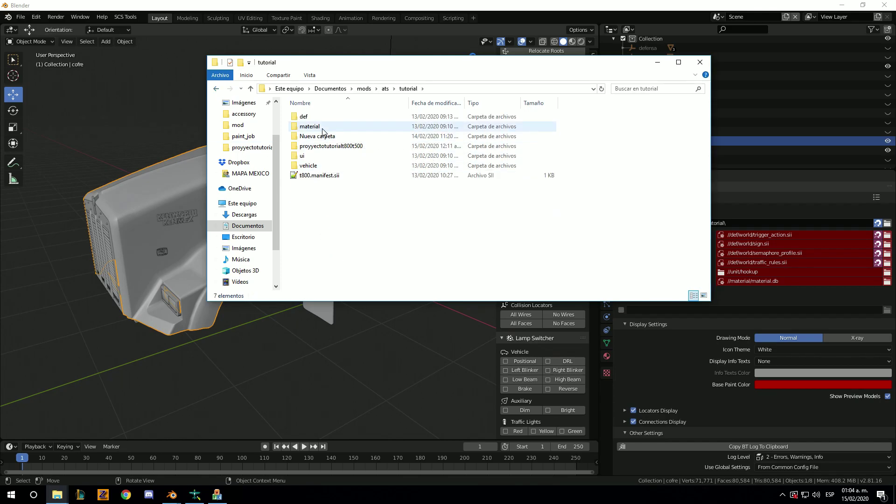
pyautogui.doubleClick(304, 116)
pyautogui.hotkey('ctrl', 'v')
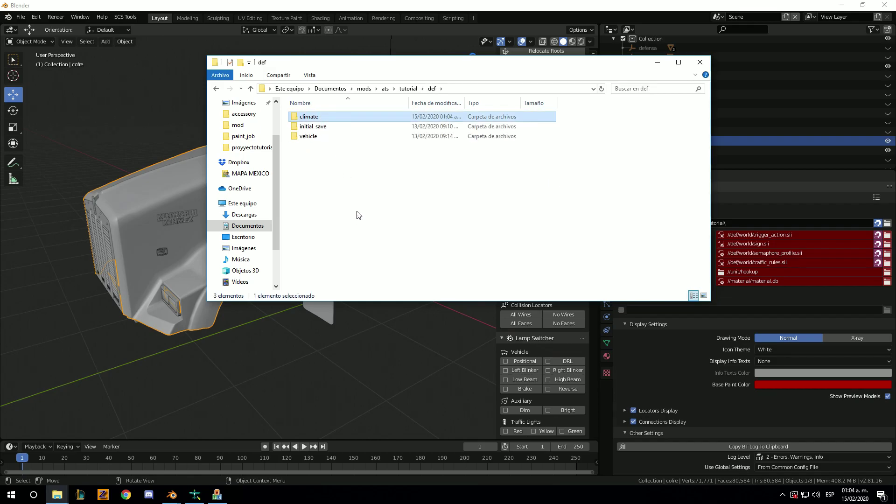
pyautogui.click(221, 89)
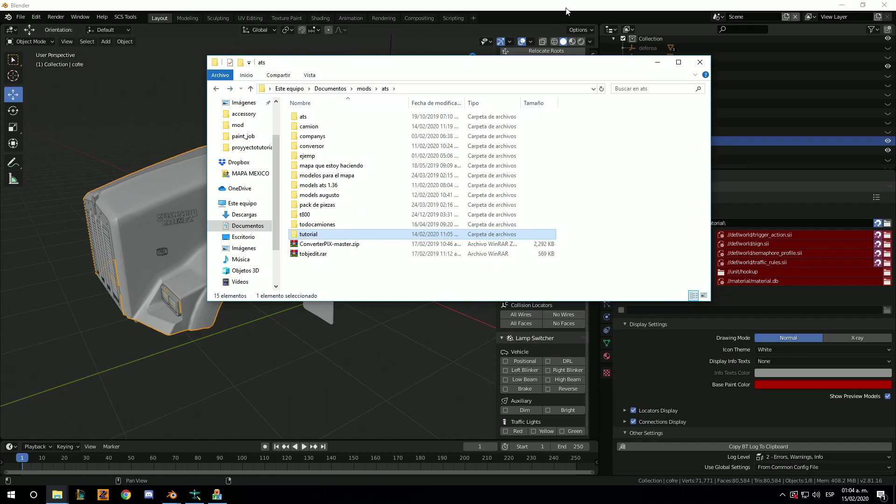
pyautogui.click(657, 62)
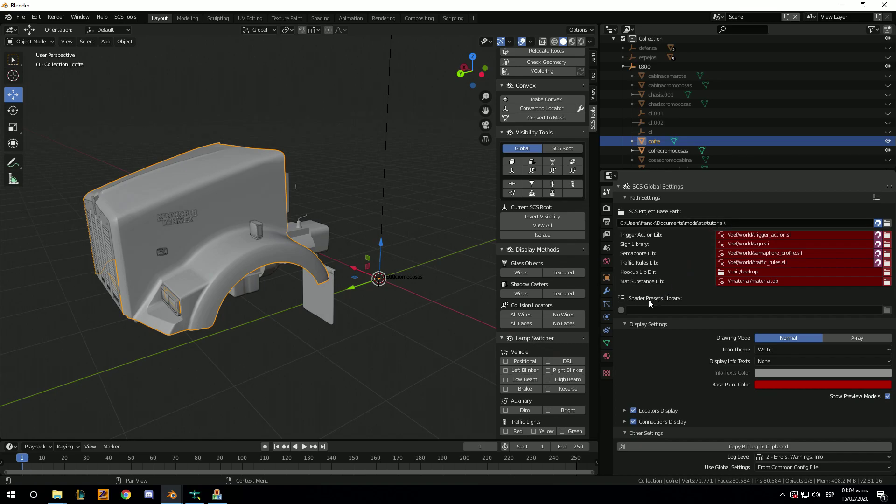
# - Show the World properties with their SCS Lighting settings
pyautogui.click(605, 264)
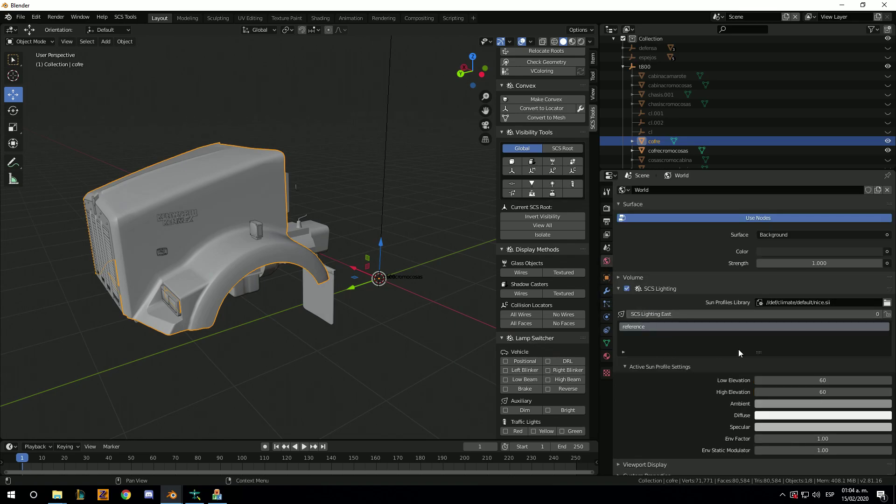
pyautogui.scroll(-1, 730, 347)
pyautogui.scroll(1, 731, 347)
pyautogui.scroll(-1, 692, 410)
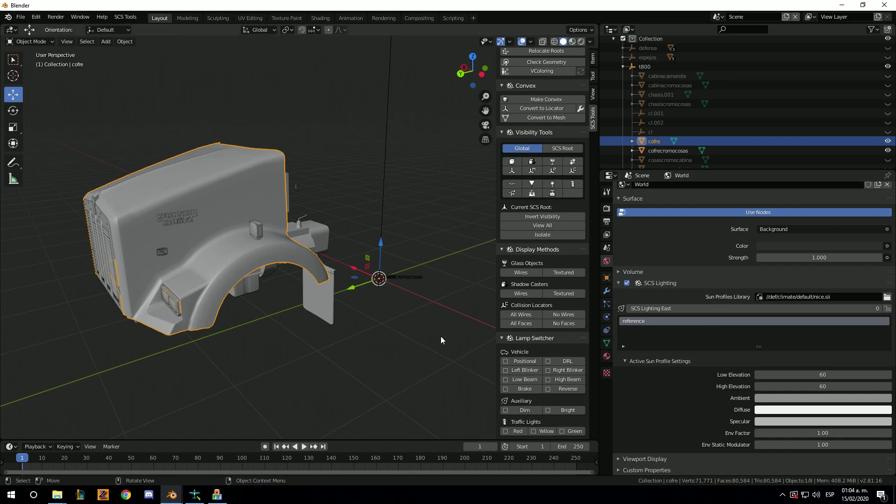
# - Switch the viewport to Material Preview shading and orbit around the hood
pyautogui.press('z')
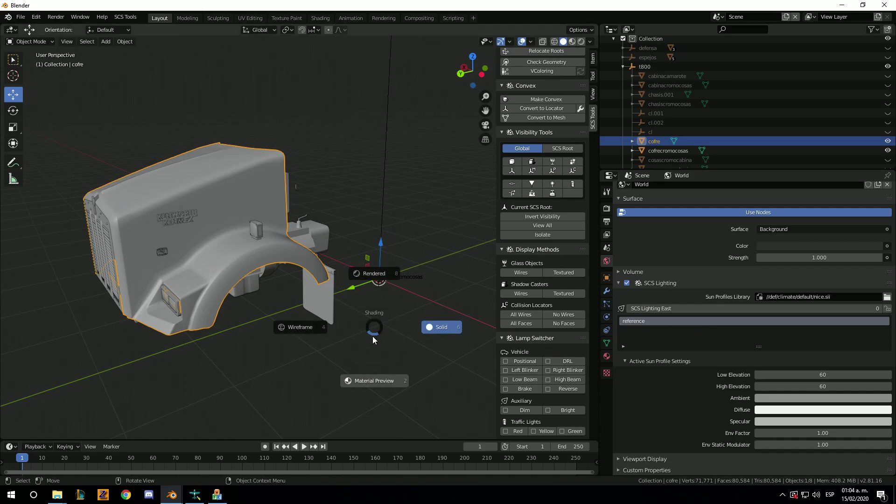
pyautogui.click(379, 374)
pyautogui.scroll(2, 253, 310)
pyautogui.scroll(-3, 253, 307)
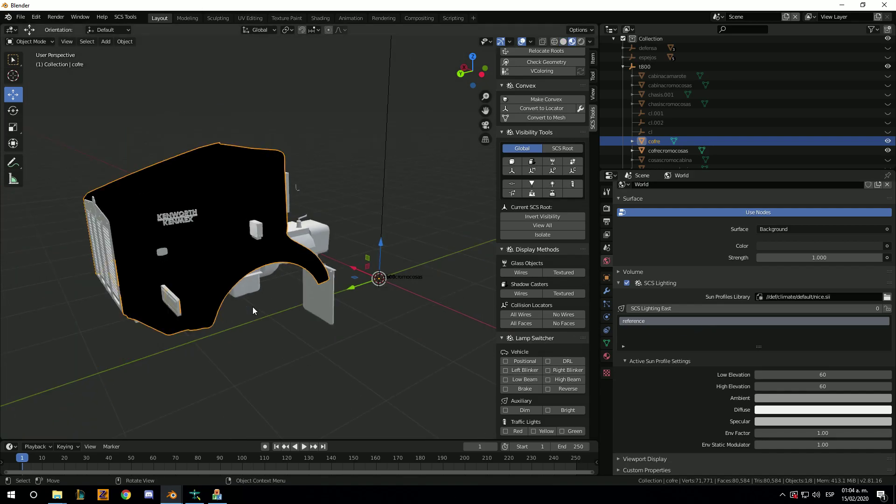
pyautogui.moveTo(253, 306)
pyautogui.mouseDown(button='middle')
pyautogui.moveTo(287, 306)
pyautogui.moveTo(269, 307)
pyautogui.mouseUp(button='middle')
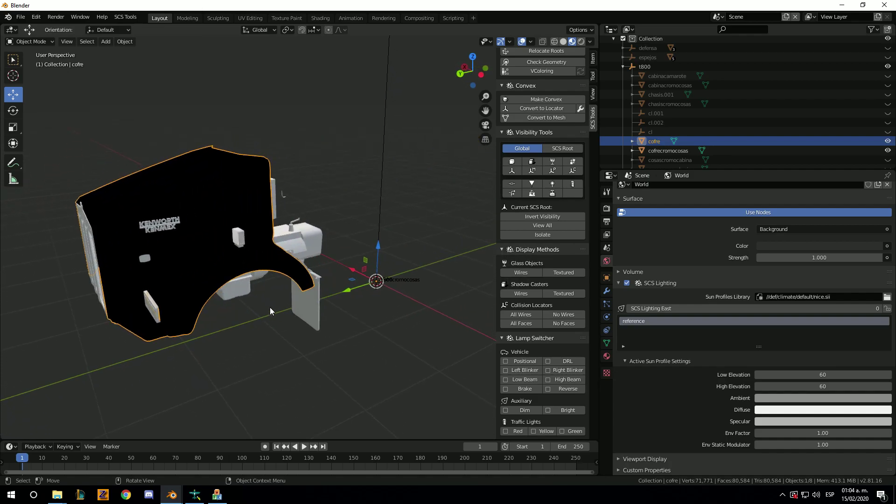
pyautogui.scroll(3, 270, 307)
pyautogui.scroll(-2, 351, 288)
# - Expand the SCS Lighting list's filter options and review the World settings
pyautogui.press('z')
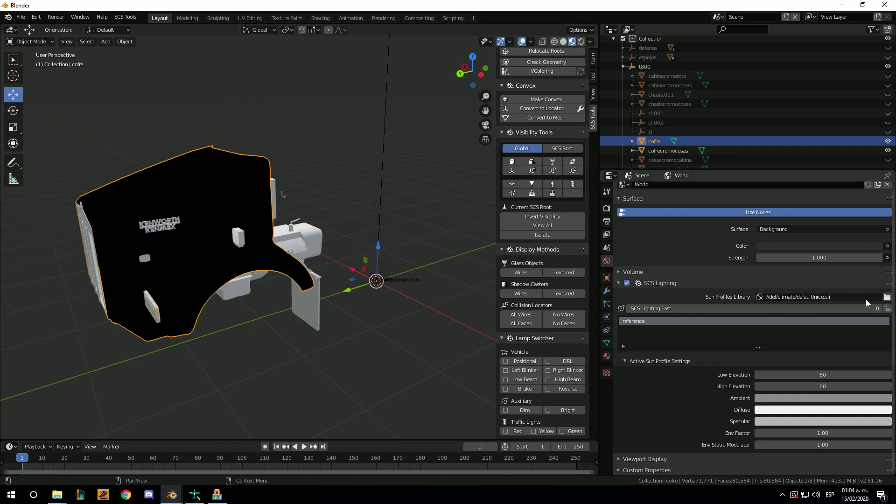
pyautogui.click(626, 346)
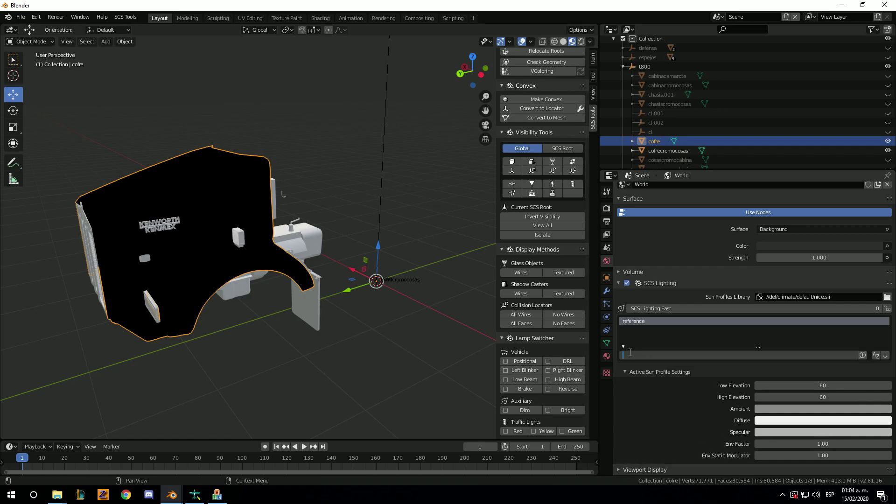
pyautogui.click(623, 343)
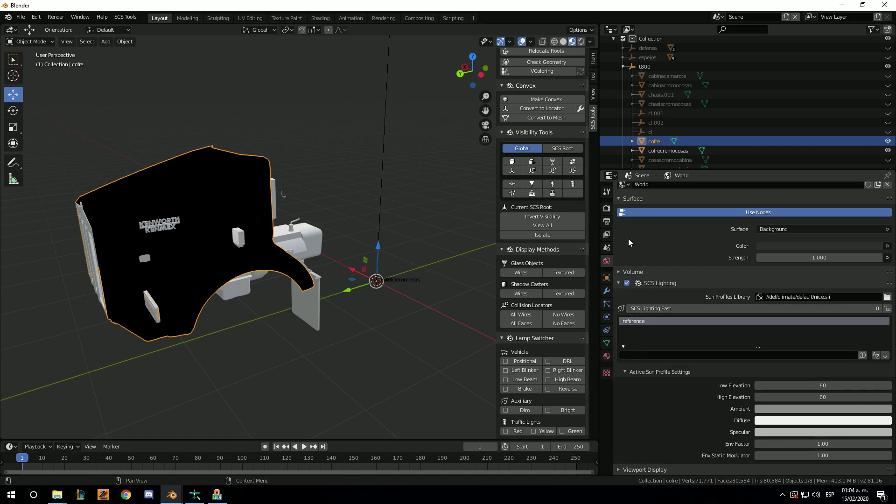
pyautogui.scroll(-1, 725, 416)
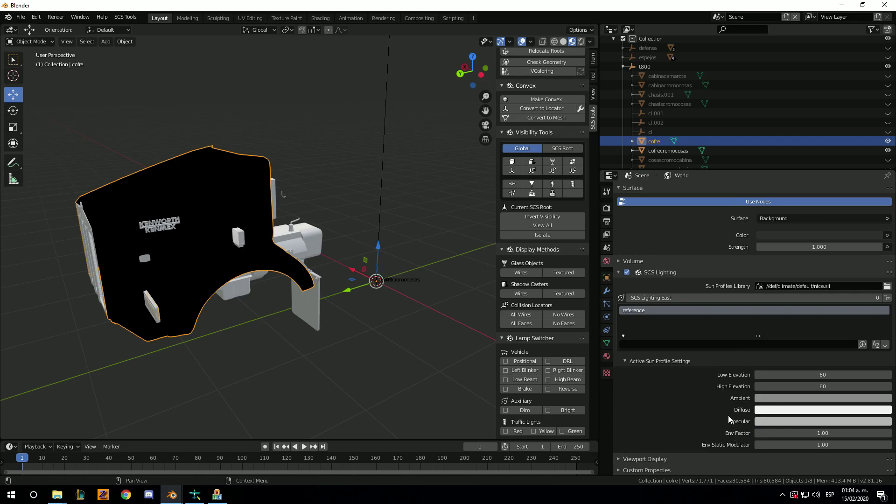
pyautogui.scroll(2, 702, 404)
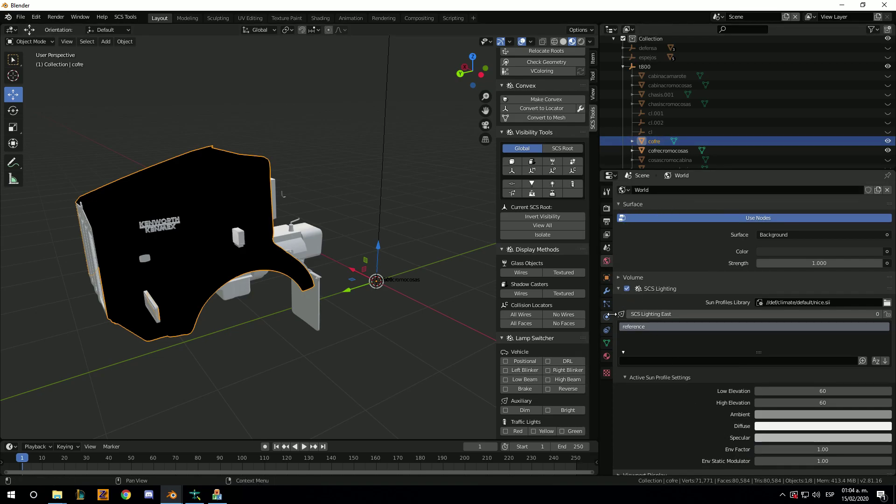
# - Browse for the truckpaint Reflection texture through tutorial\material\ui and back to tutorial
pyautogui.click(607, 356)
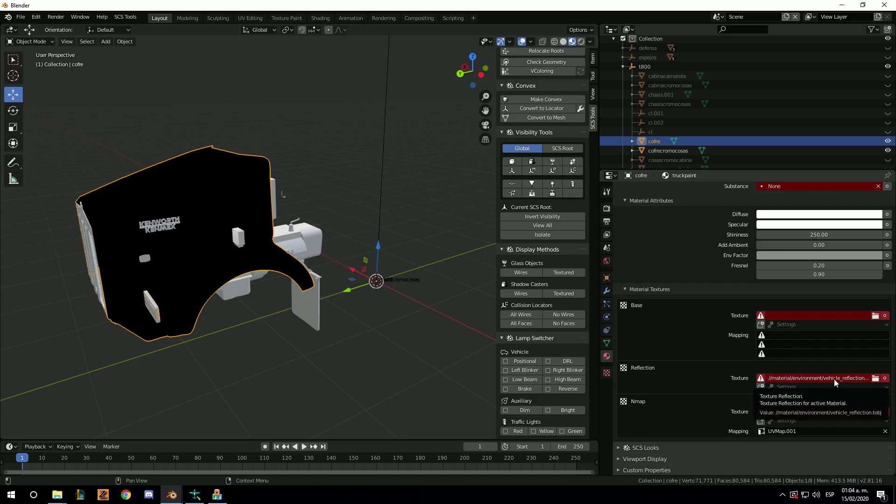
pyautogui.click(875, 378)
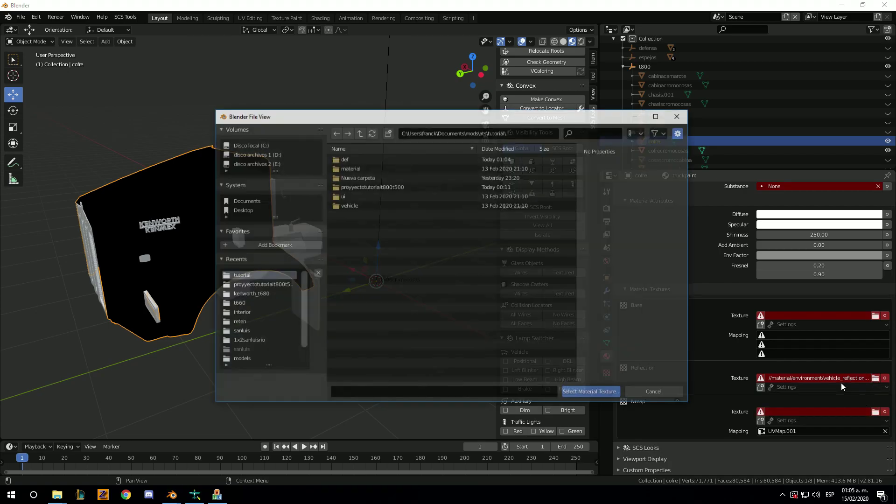
pyautogui.doubleClick(356, 169)
pyautogui.doubleClick(352, 159)
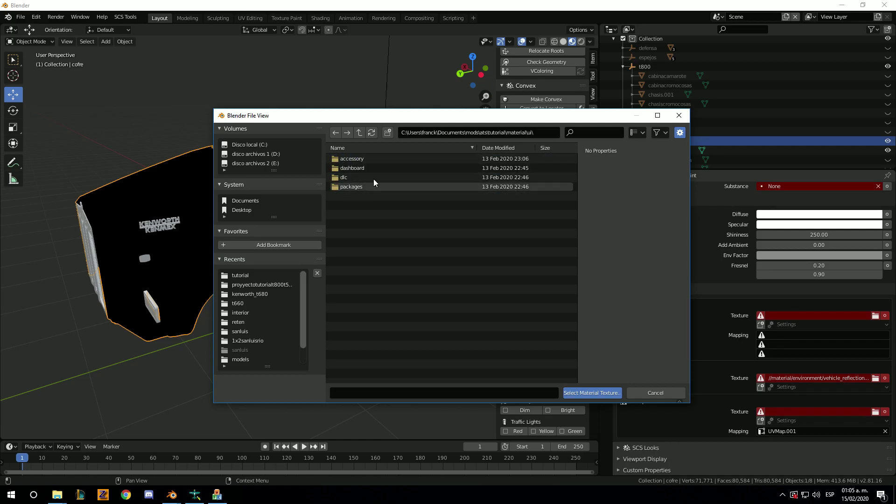
pyautogui.click(359, 130)
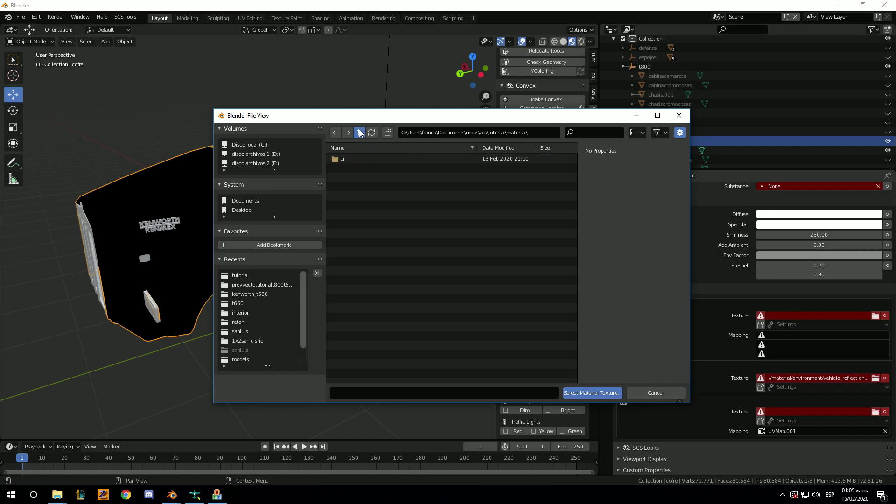
pyautogui.click(360, 131)
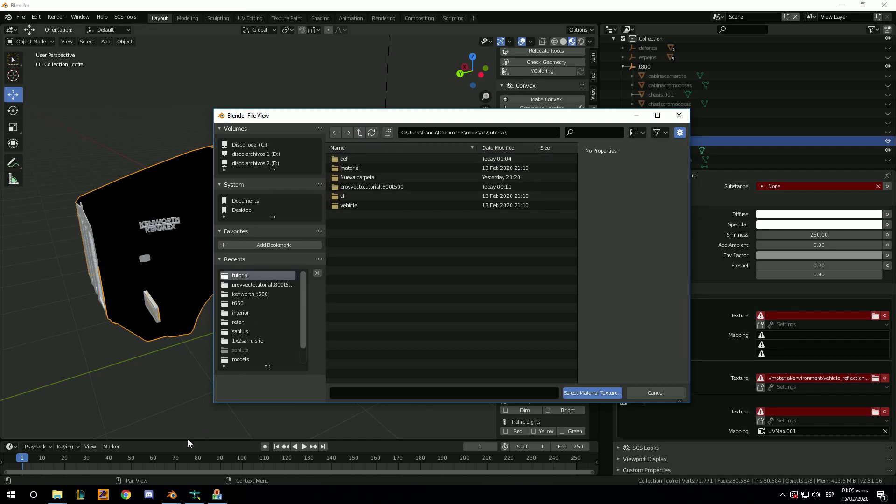
pyautogui.click(57, 495)
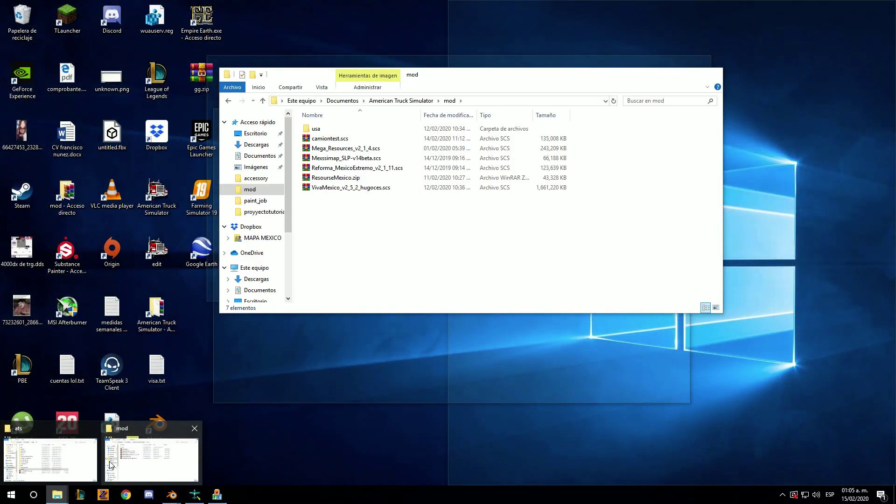
# - Go to the t660 mod's material folder in Explorer and select its contents to copy
pyautogui.click(50, 459)
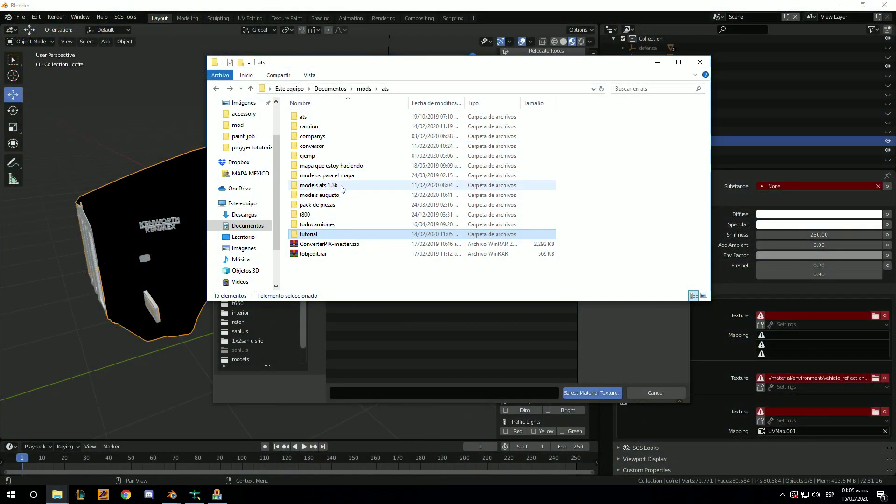
pyautogui.doubleClick(318, 184)
pyautogui.click(216, 88)
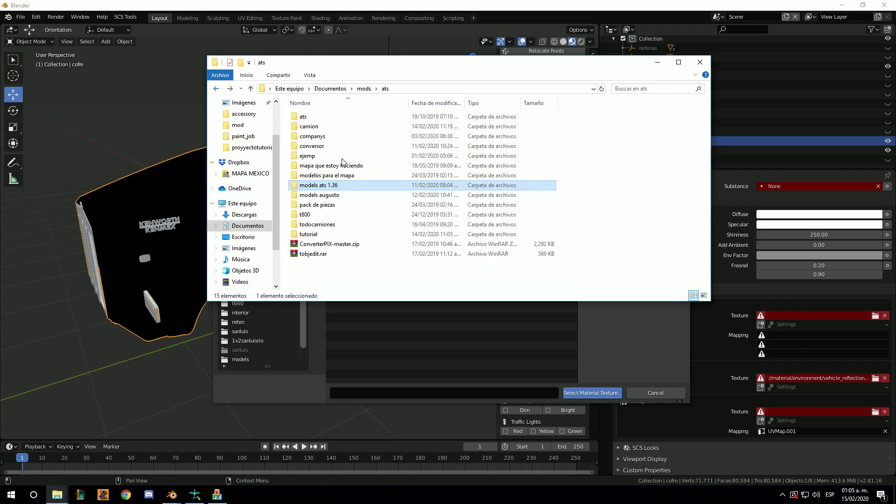
pyautogui.doubleClick(322, 199)
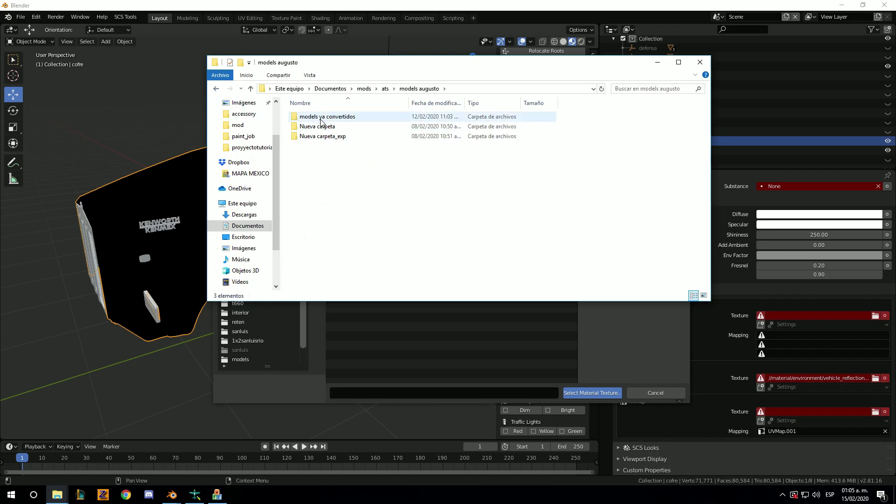
pyautogui.doubleClick(321, 117)
pyautogui.doubleClick(324, 120)
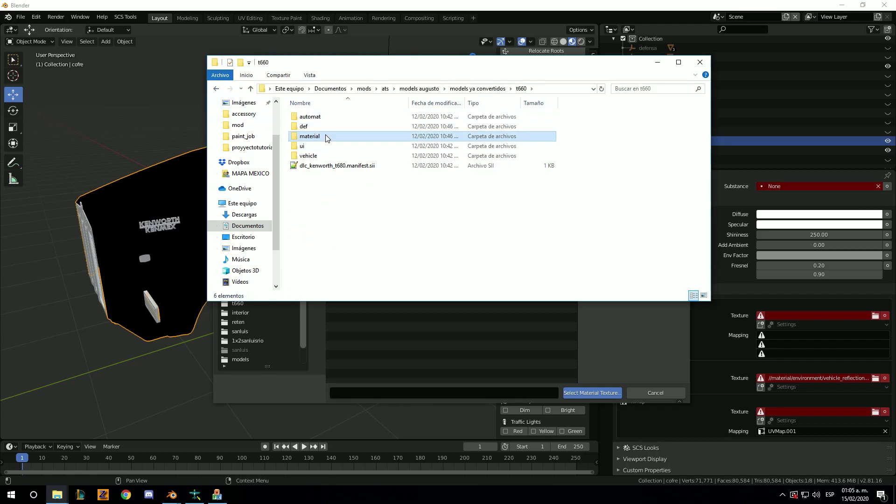
pyautogui.doubleClick(326, 136)
pyautogui.moveTo(329, 181); pyautogui.dragTo(294, 112)
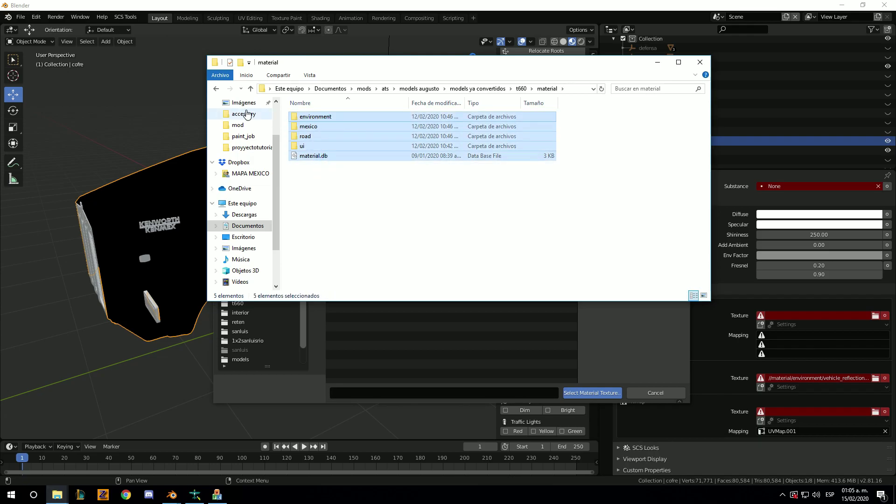
pyautogui.click(315, 146)
pyautogui.doubleClick(310, 116)
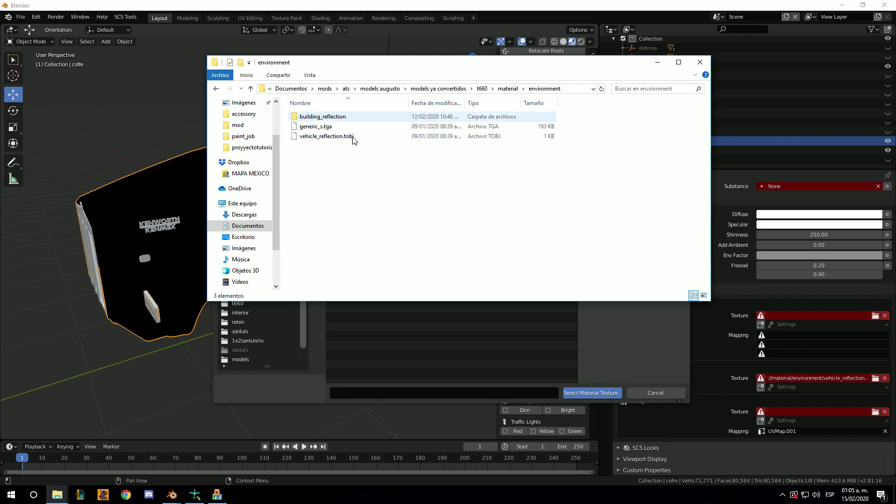
pyautogui.click(348, 137)
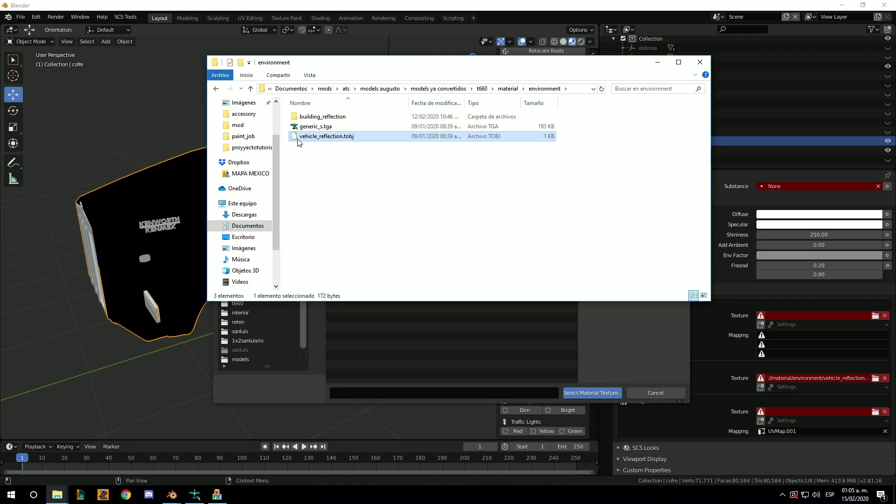
# - Paste the material folder into the tutorial mod, replacing the existing files in the destination
pyautogui.click(211, 93)
pyautogui.click(212, 92)
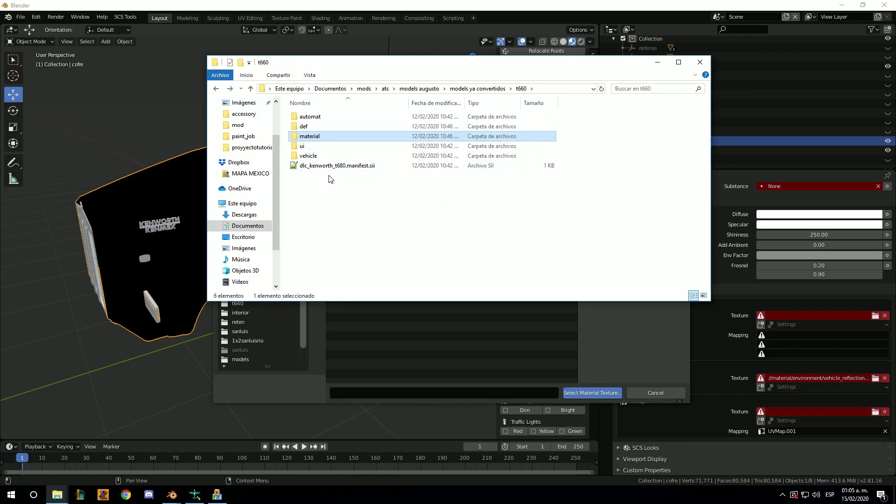
pyautogui.click(216, 89)
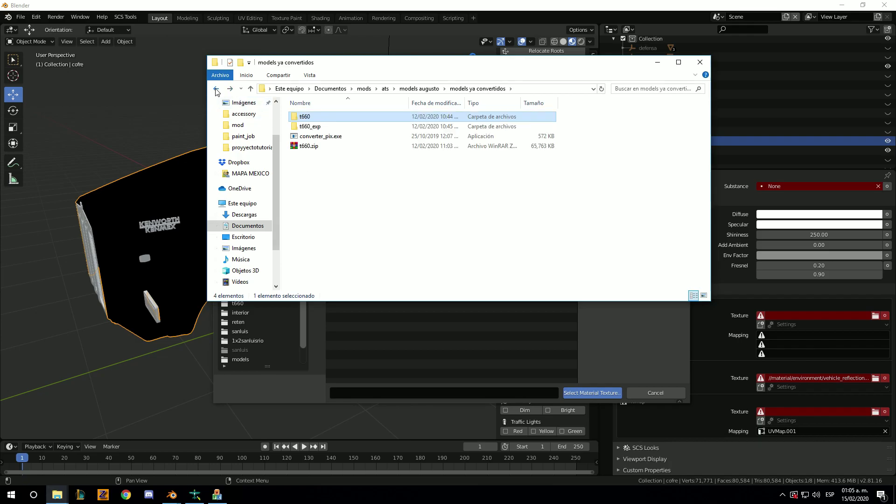
pyautogui.click(216, 89)
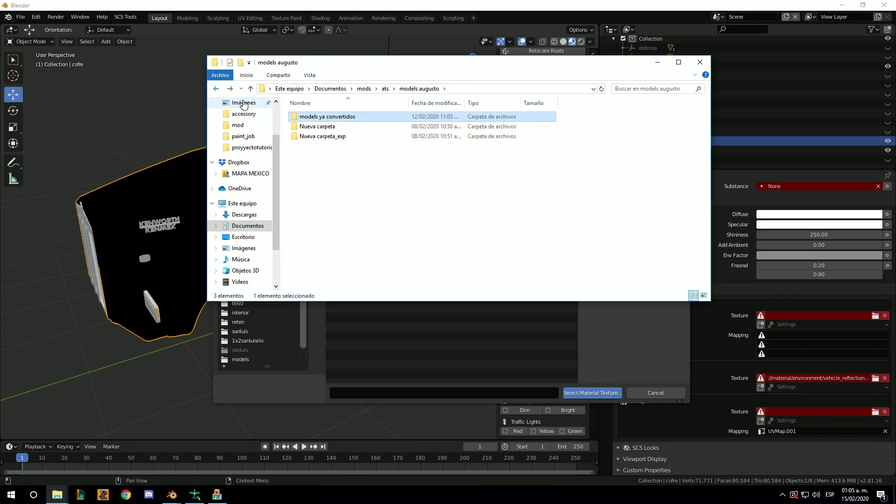
pyautogui.click(218, 91)
pyautogui.doubleClick(333, 237)
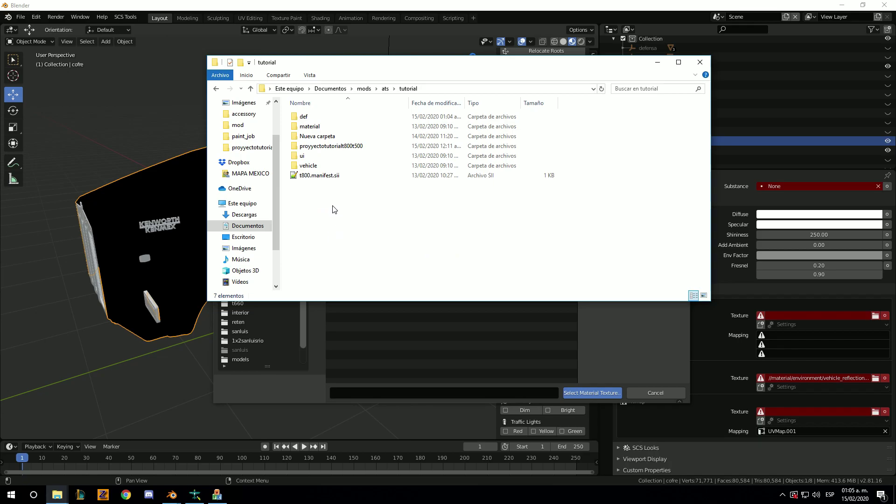
pyautogui.doubleClick(322, 127)
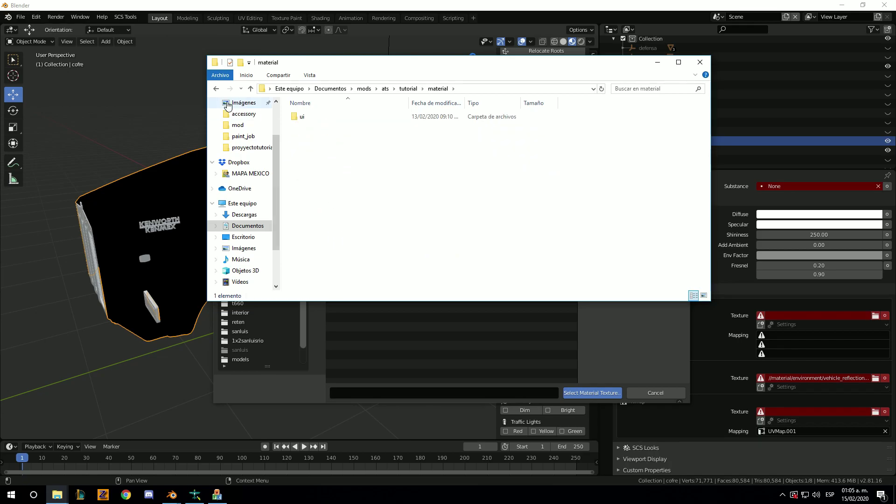
pyautogui.click(216, 88)
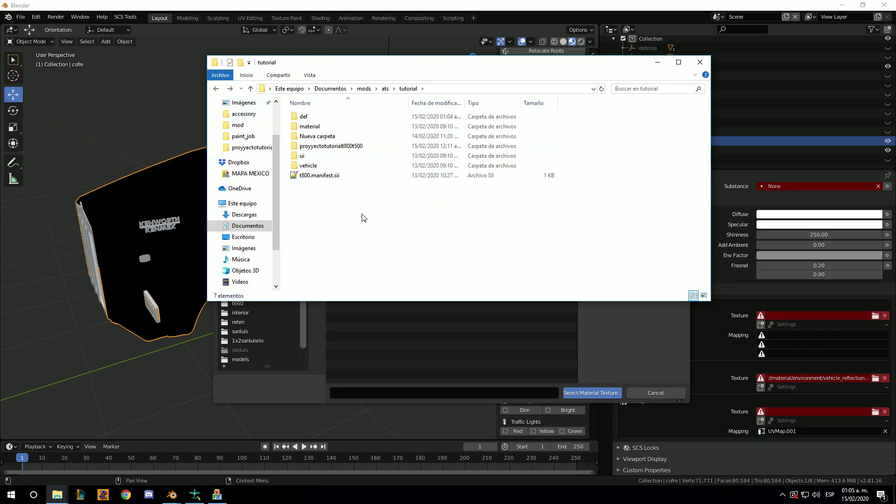
pyautogui.hotkey('ctrl', 'v')
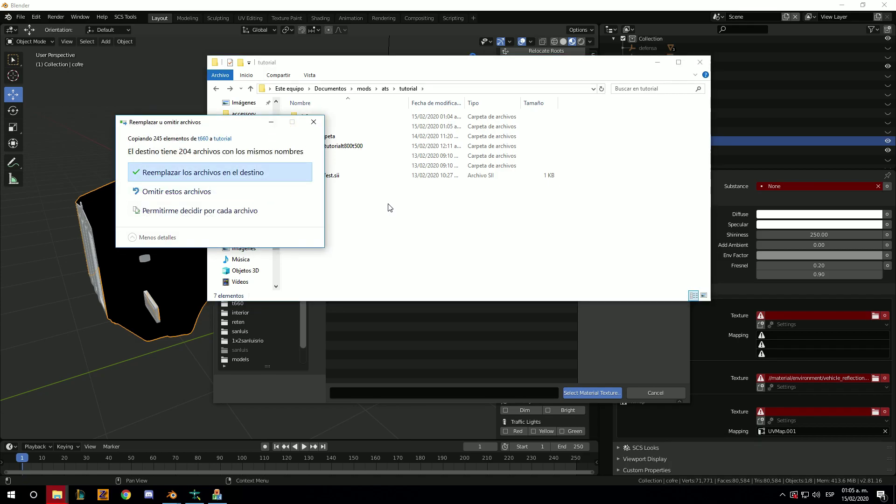
pyautogui.click(247, 172)
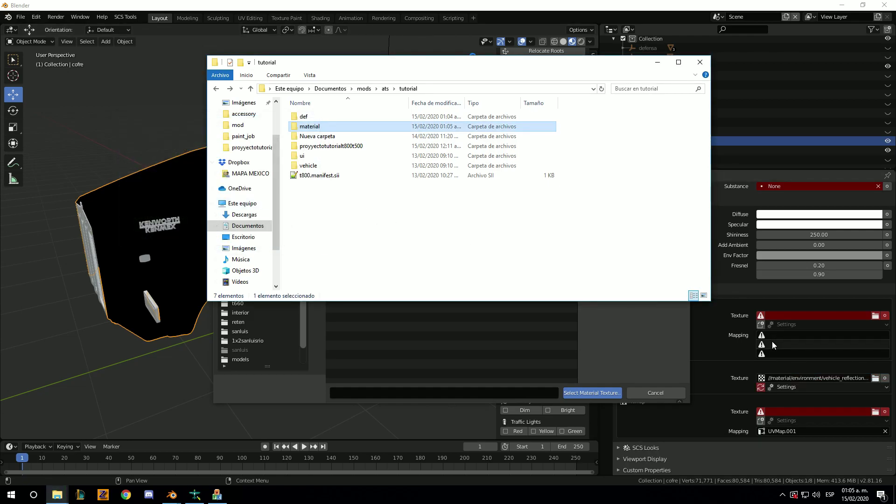
pyautogui.click(720, 365)
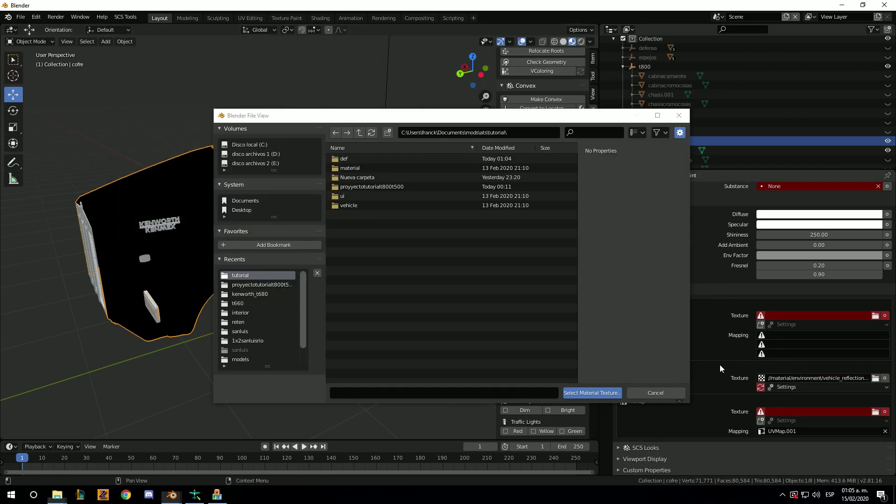
# - Load vehicle/truck/t800/texturas/color_n.tobj as the Nmap texture and reload it
pyautogui.click(875, 414)
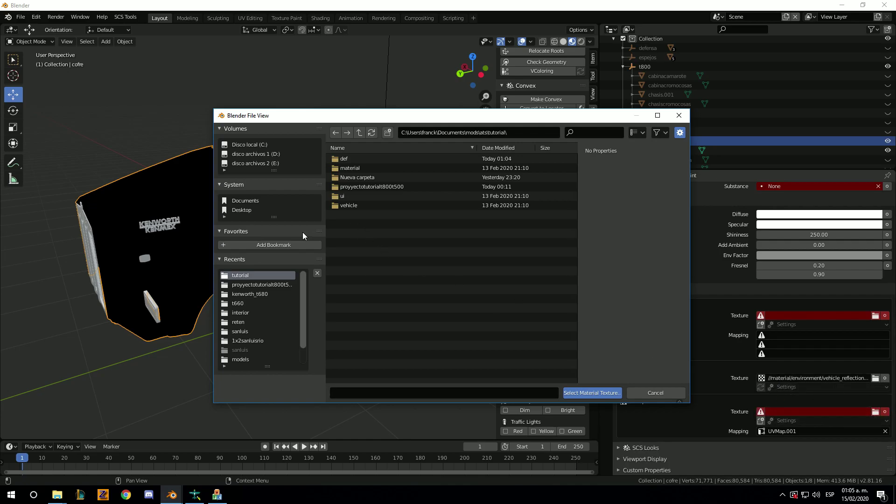
pyautogui.doubleClick(340, 205)
pyautogui.doubleClick(357, 167)
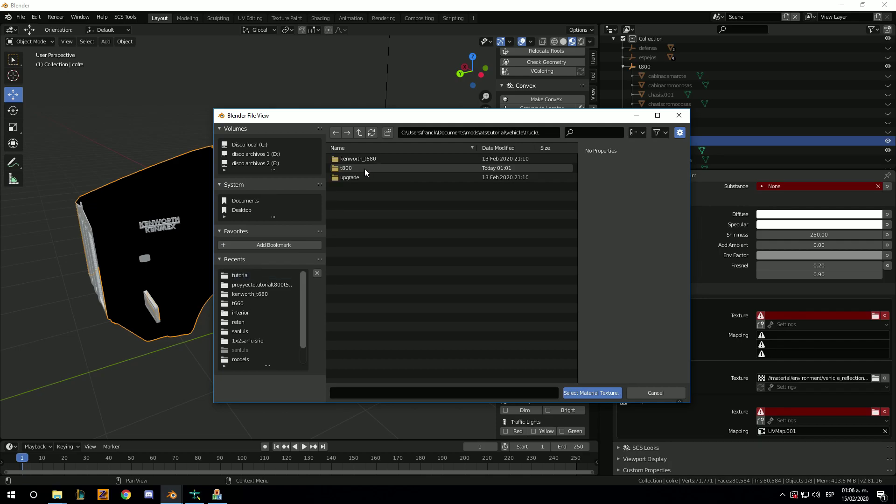
pyautogui.doubleClick(366, 168)
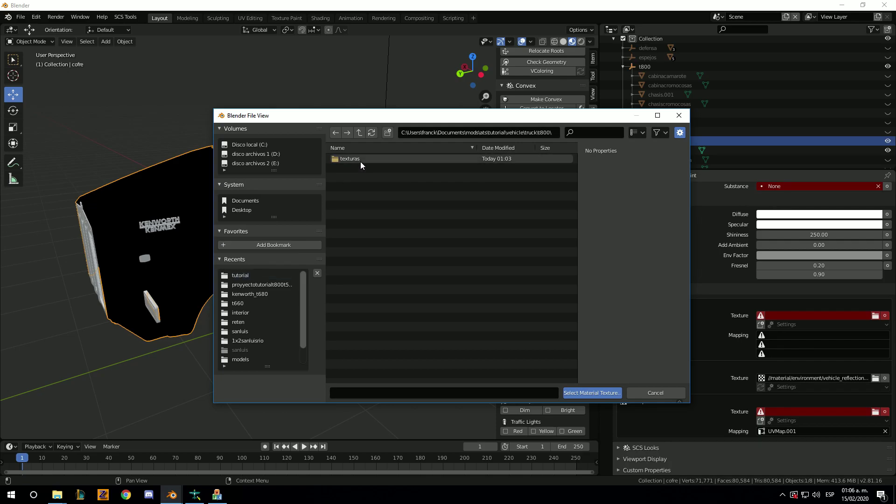
pyautogui.doubleClick(360, 161)
pyautogui.doubleClick(360, 169)
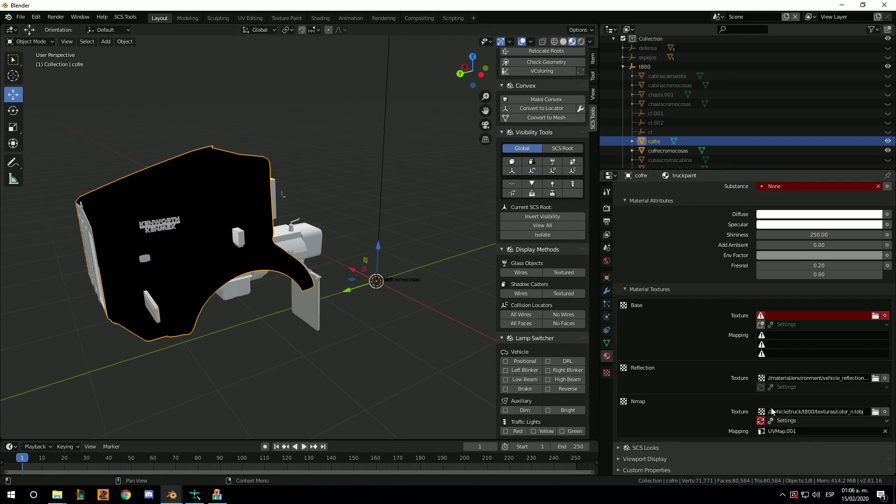
pyautogui.click(760, 421)
pyautogui.scroll(3, 158, 236)
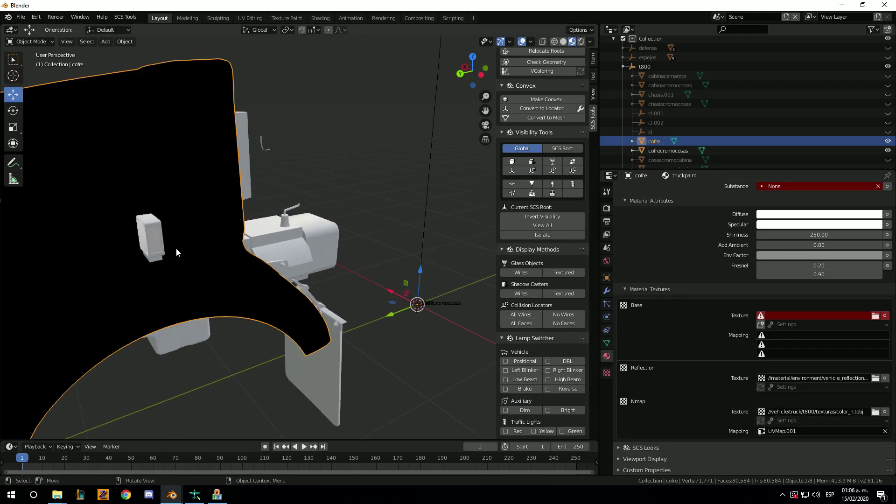
pyautogui.scroll(-4, 175, 247)
pyautogui.scroll(-3, 218, 241)
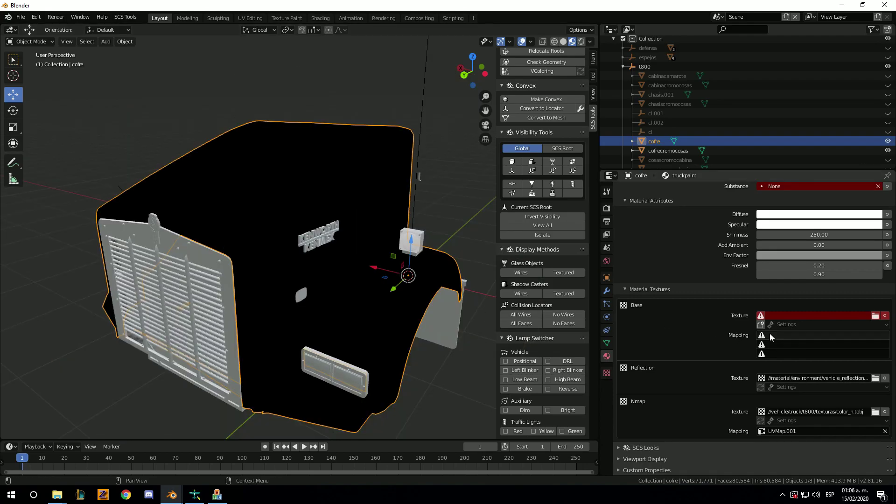
# - Load vehicle/truck/t800/texturas/bodybasic.tga as the truckpaint Base texture
pyautogui.click(871, 316)
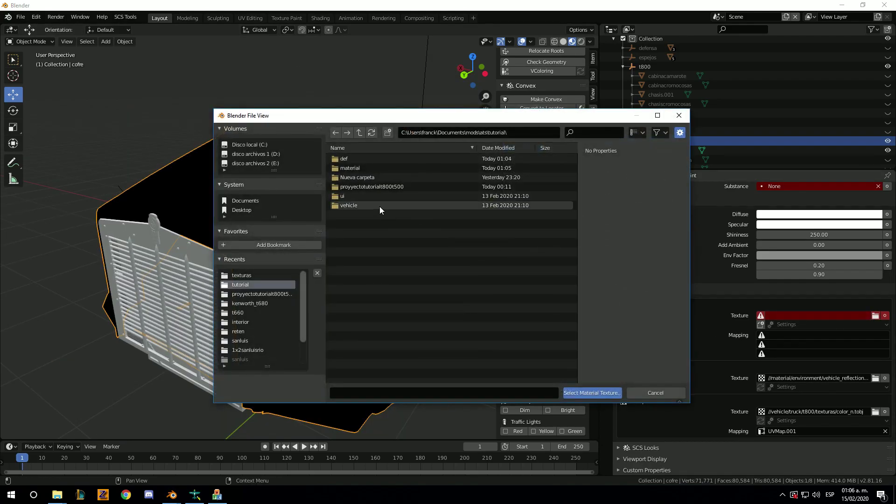
pyautogui.doubleClick(362, 206)
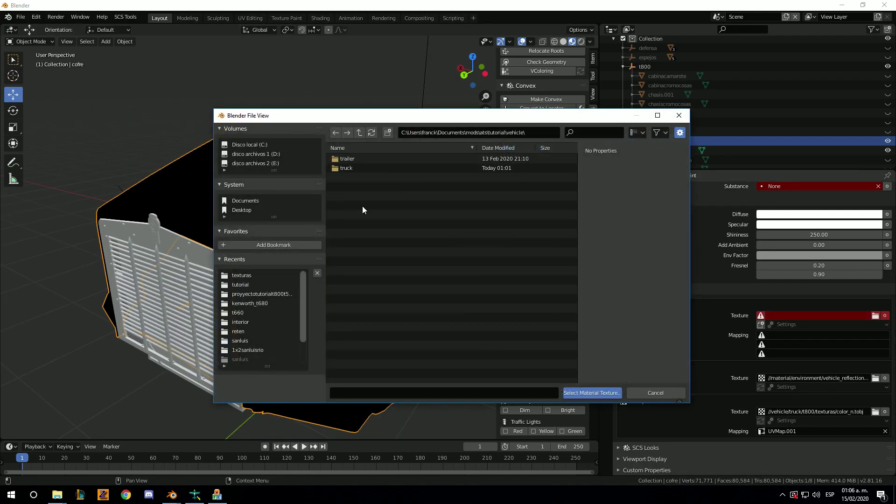
pyautogui.doubleClick(345, 167)
pyautogui.doubleClick(360, 168)
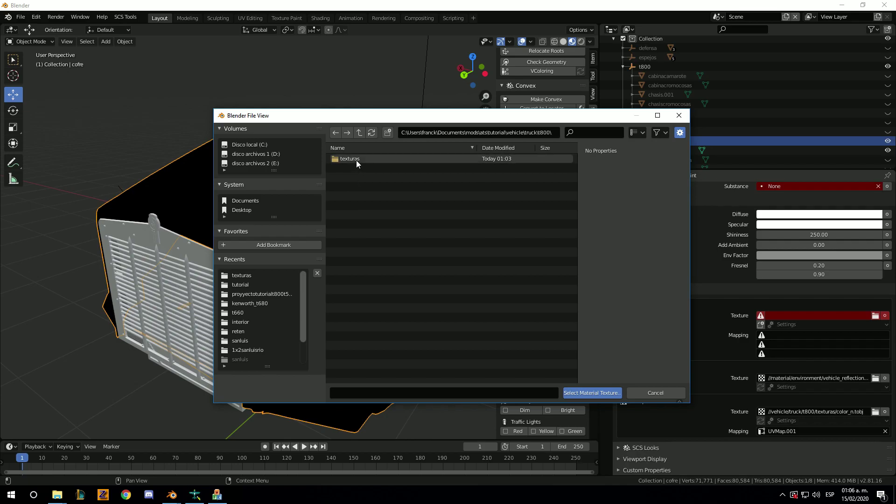
pyautogui.doubleClick(357, 159)
pyautogui.doubleClick(361, 158)
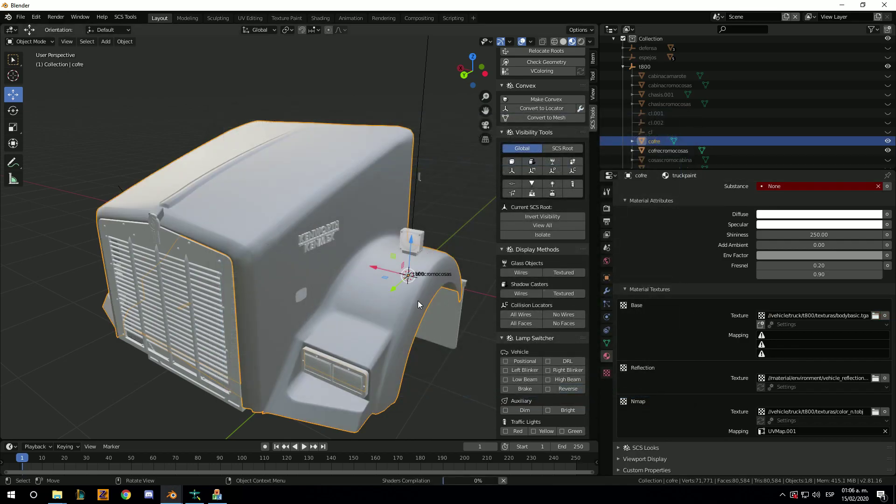
# - Map the Base texture to UVMap, with the extra mapping entries on UVMap.001
pyautogui.click(776, 334)
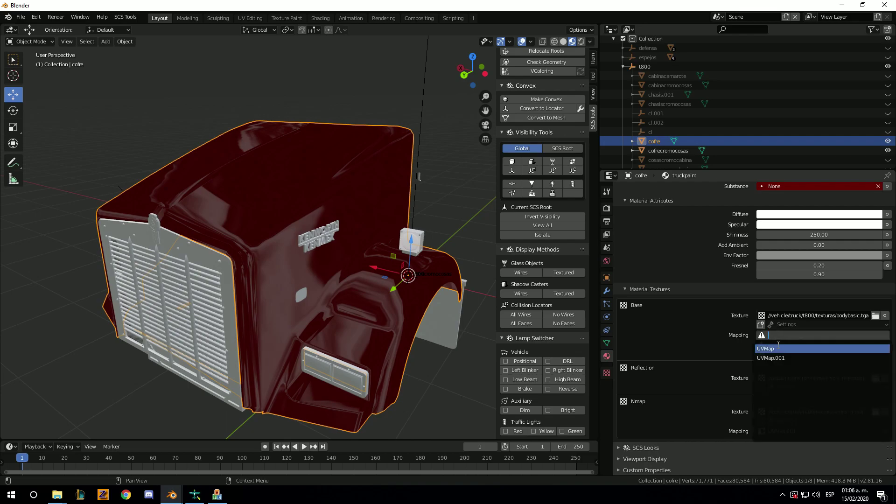
pyautogui.click(778, 348)
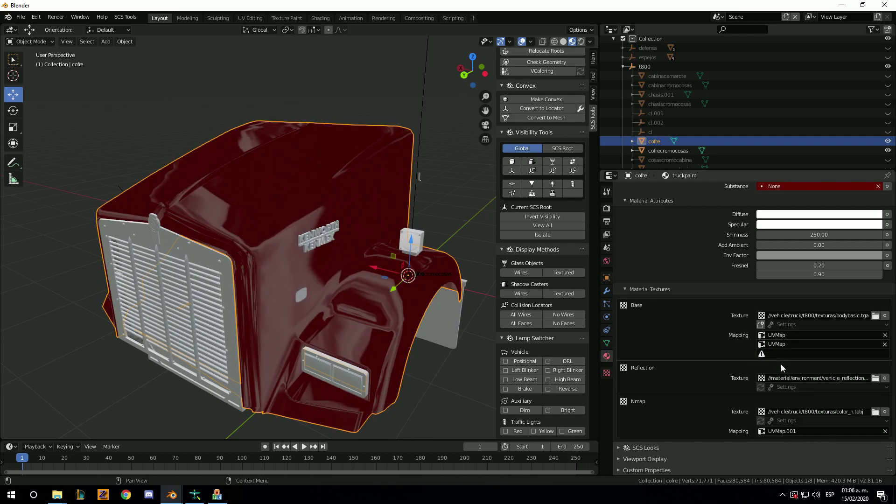
pyautogui.click(780, 344)
pyautogui.click(788, 345)
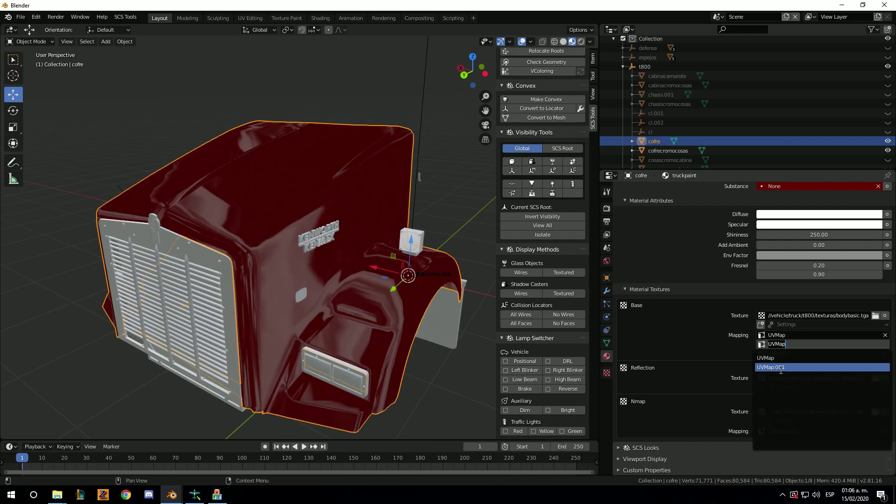
pyautogui.click(781, 367)
pyautogui.click(788, 352)
pyautogui.click(791, 376)
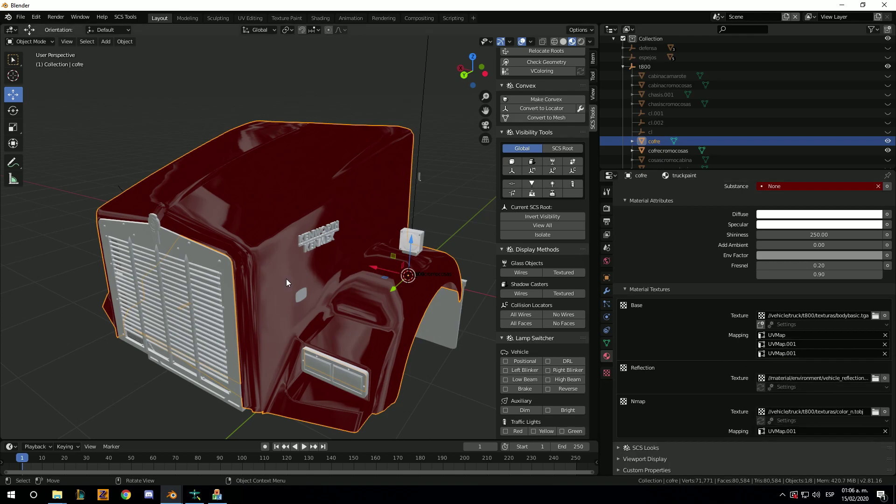
pyautogui.moveTo(287, 279)
pyautogui.mouseDown(button='middle')
pyautogui.moveTo(228, 280)
pyautogui.moveTo(270, 295)
pyautogui.moveTo(246, 306)
pyautogui.moveTo(269, 282)
pyautogui.mouseUp(button='middle')
pyautogui.scroll(3, 248, 306)
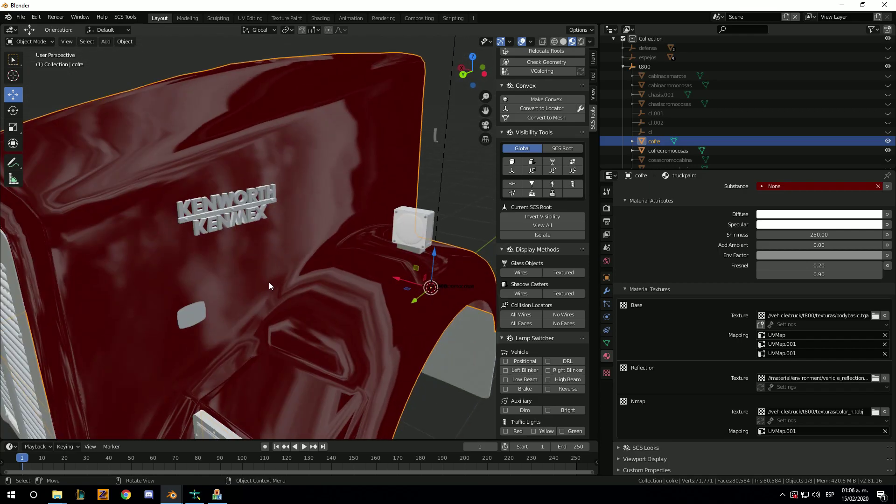
pyautogui.click(765, 326)
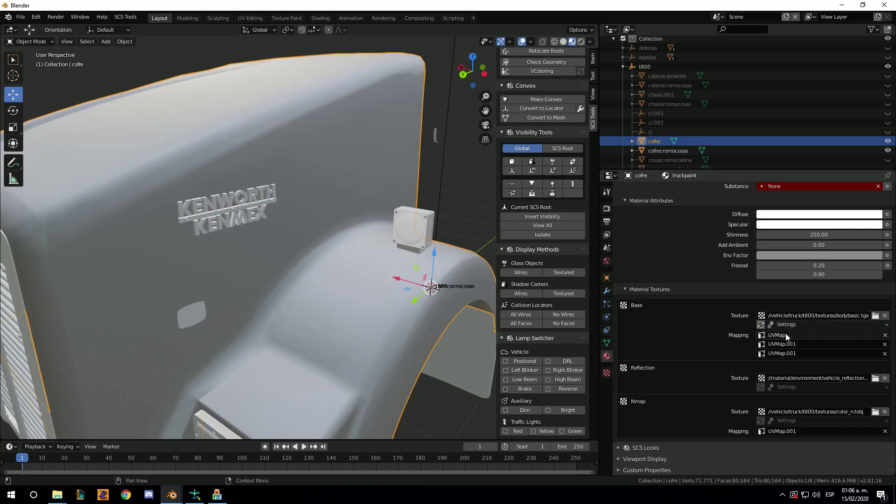
pyautogui.click(785, 334)
pyautogui.press('Return')
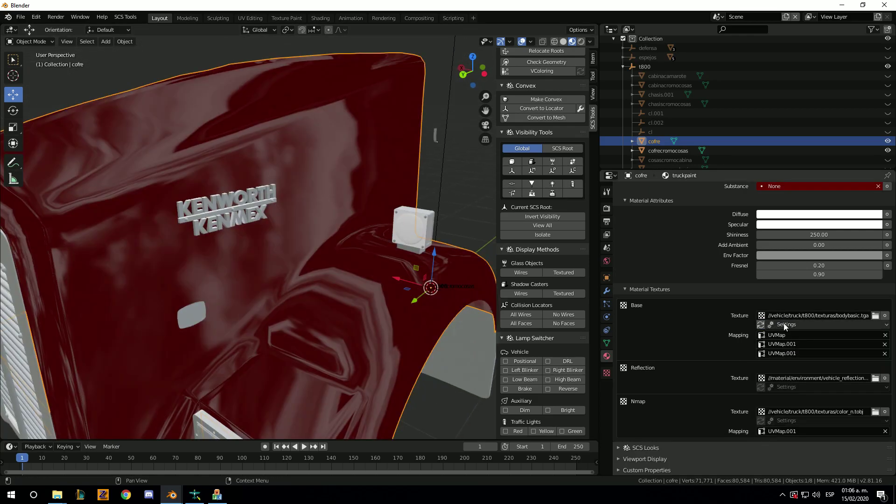
# - Review the Base texture's U/V Repeat settings, then orbit to view the whole hood
pyautogui.click(783, 325)
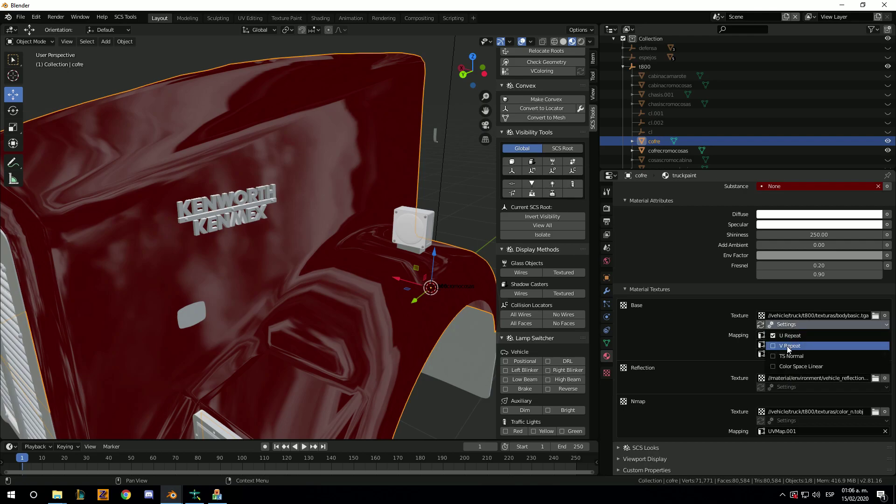
pyautogui.click(788, 346)
pyautogui.click(796, 325)
pyautogui.click(796, 343)
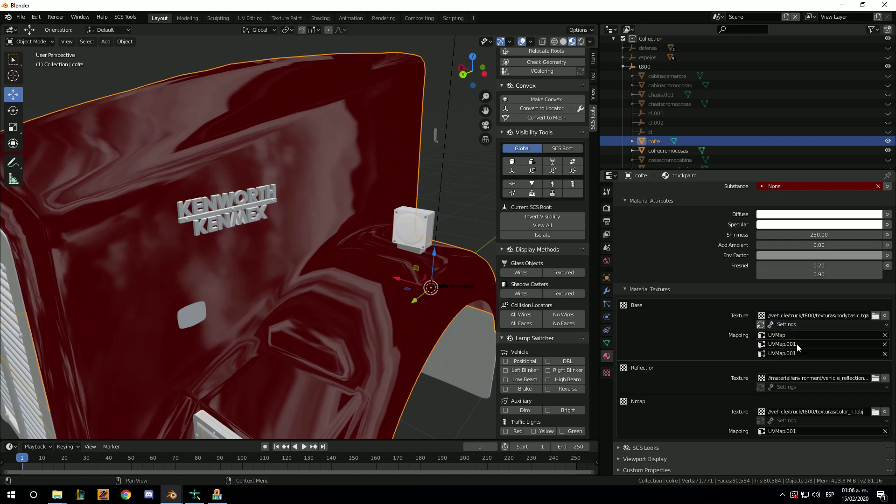
pyautogui.click(797, 324)
pyautogui.scroll(-5, 365, 288)
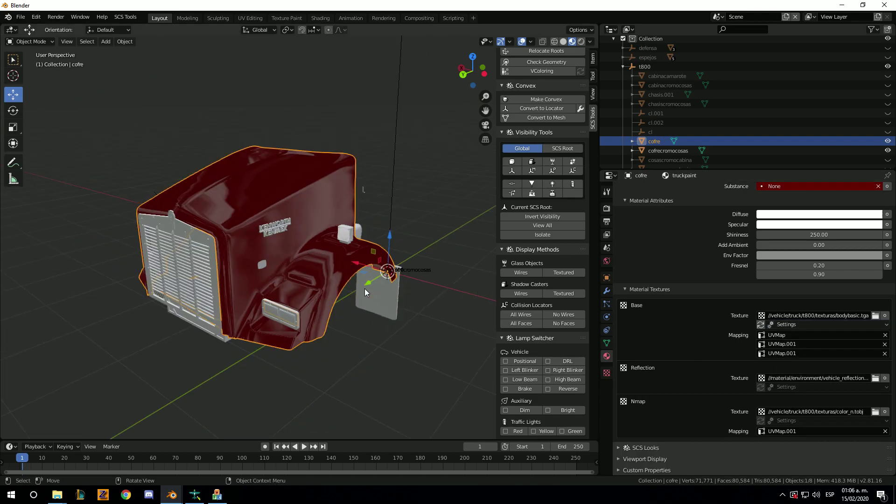
pyautogui.moveTo(365, 288); pyautogui.dragTo(359, 288, button='middle')
# - Deselect cofre and select the cofrecromocosas chrome-trim object in the Outliner
pyautogui.click(413, 233)
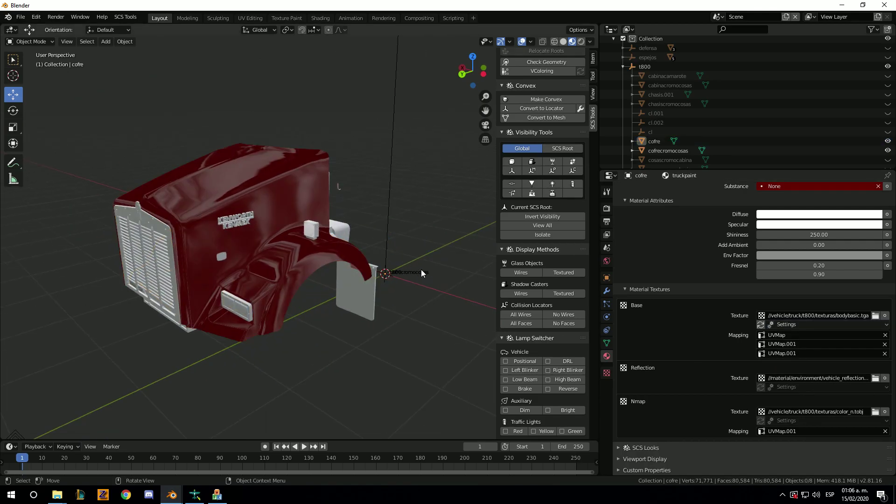
pyautogui.click(666, 153)
pyautogui.scroll(5, 372, 271)
pyautogui.scroll(-4, 372, 272)
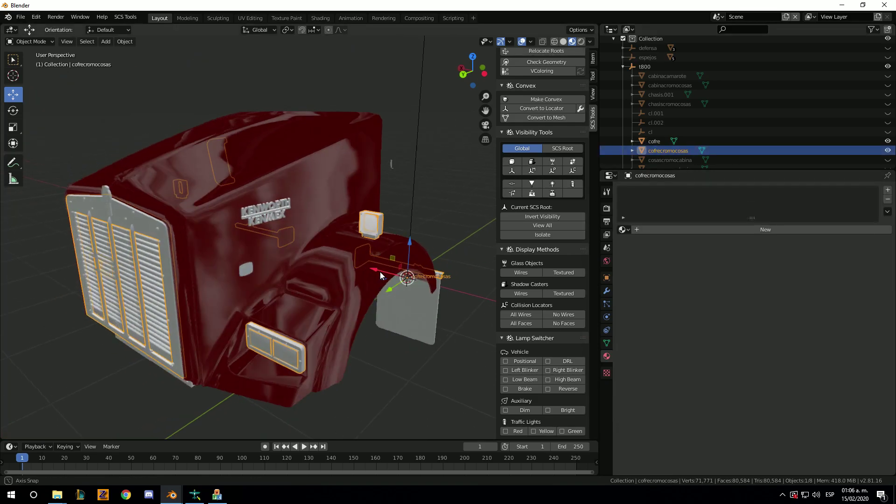
pyautogui.moveTo(379, 271); pyautogui.dragTo(381, 270, button='middle')
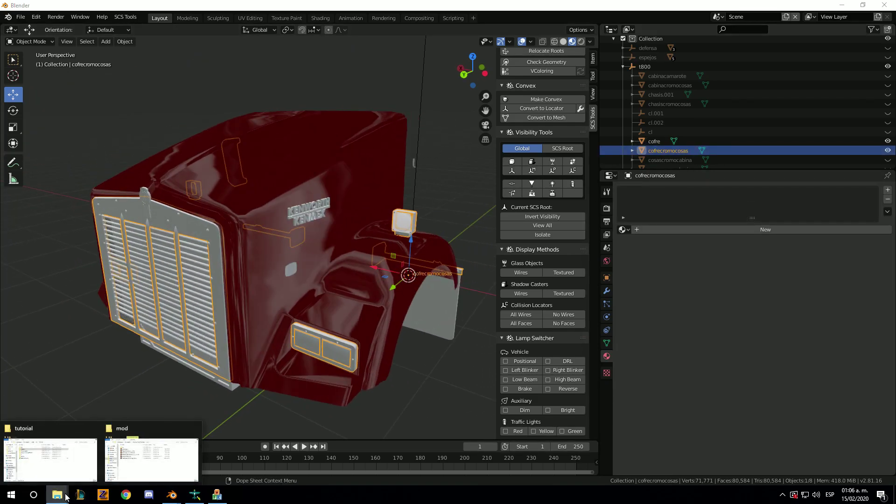
pyautogui.moveTo(57, 495)
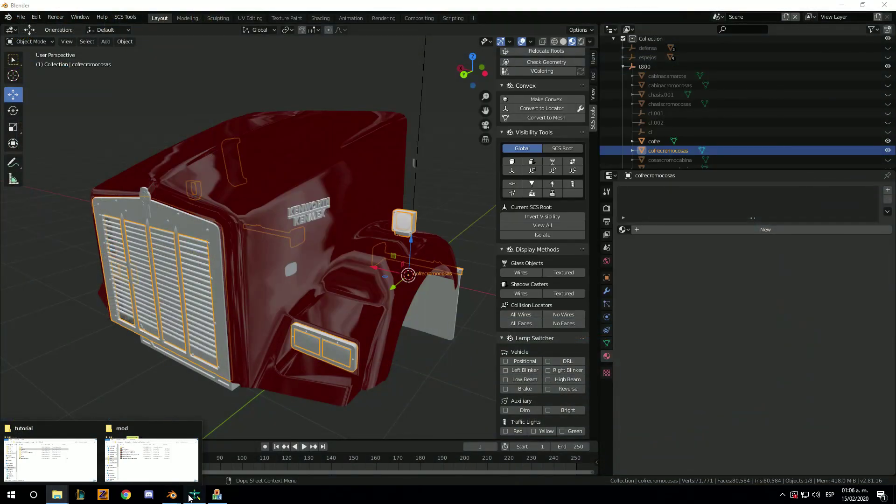
# - Search Google Images in Chrome for 'cromo material'
pyautogui.click(122, 493)
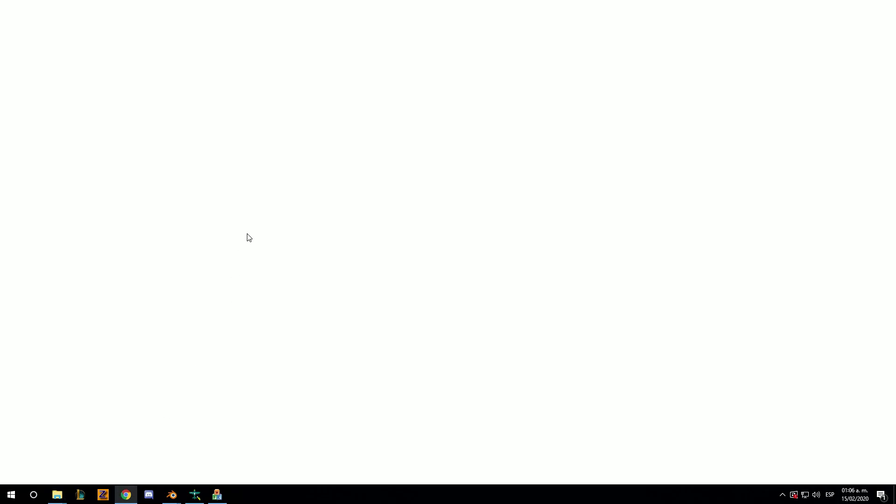
pyautogui.write('cro')
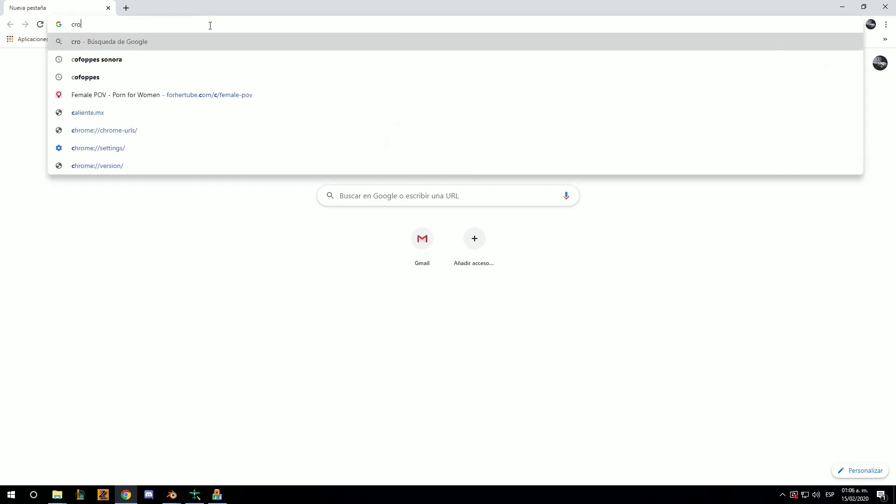
pyautogui.write('omo')
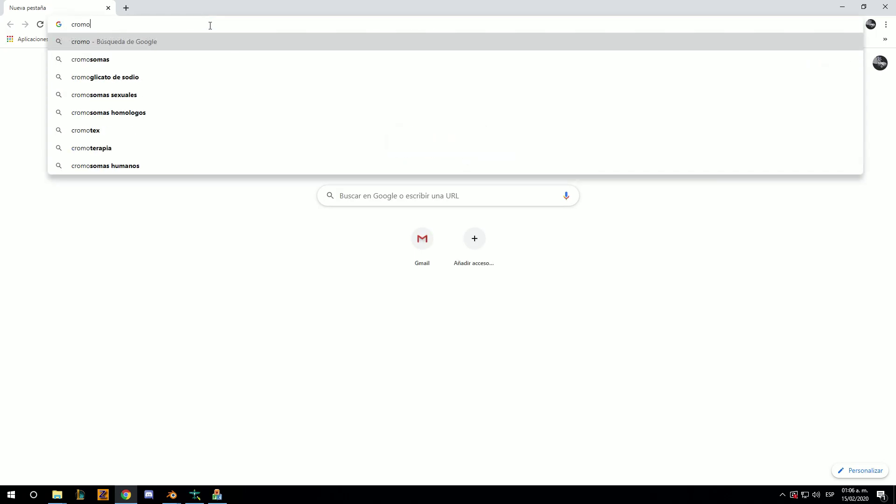
pyautogui.press('Return')
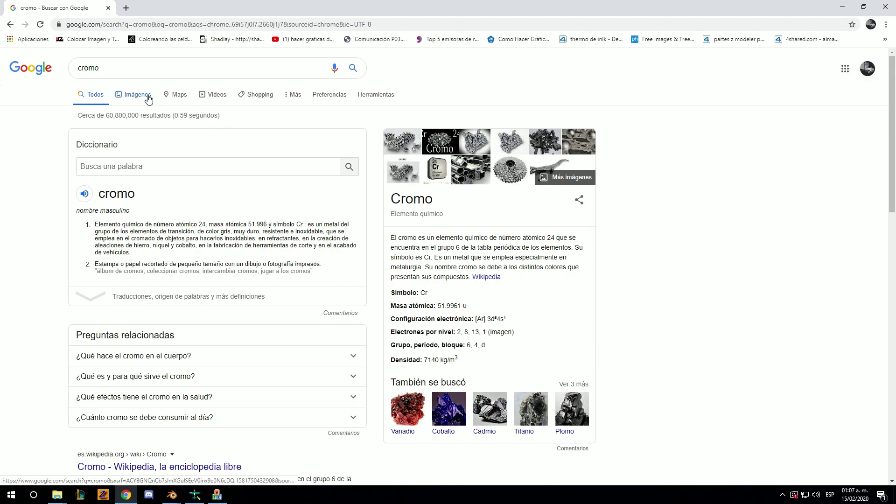
pyautogui.click(148, 94)
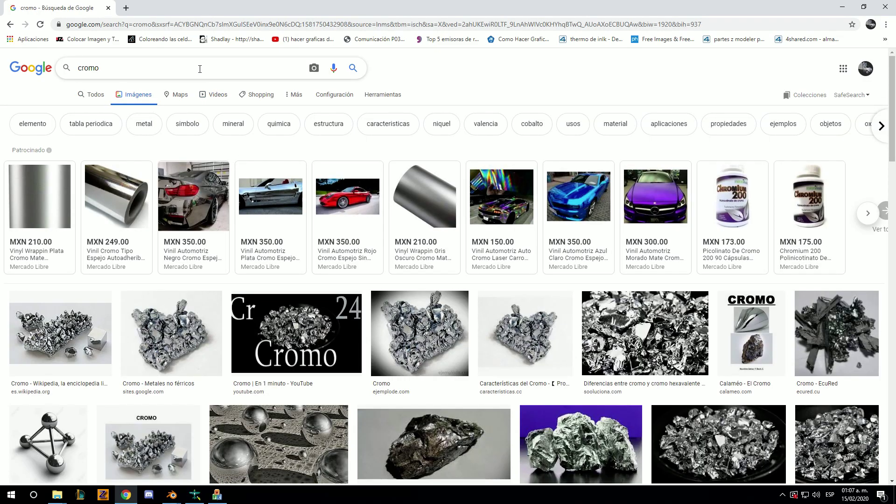
pyautogui.click(199, 69)
pyautogui.write('material')
pyautogui.press('Return')
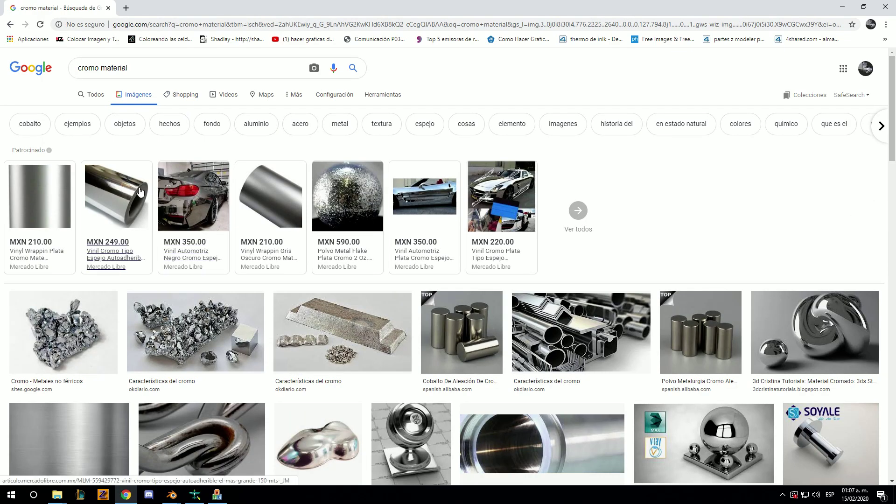
# - Scroll through the chrome material image results
pyautogui.scroll(-4, 230, 259)
pyautogui.scroll(-2, 230, 259)
pyautogui.scroll(-1, 230, 259)
pyautogui.scroll(-2, 629, 250)
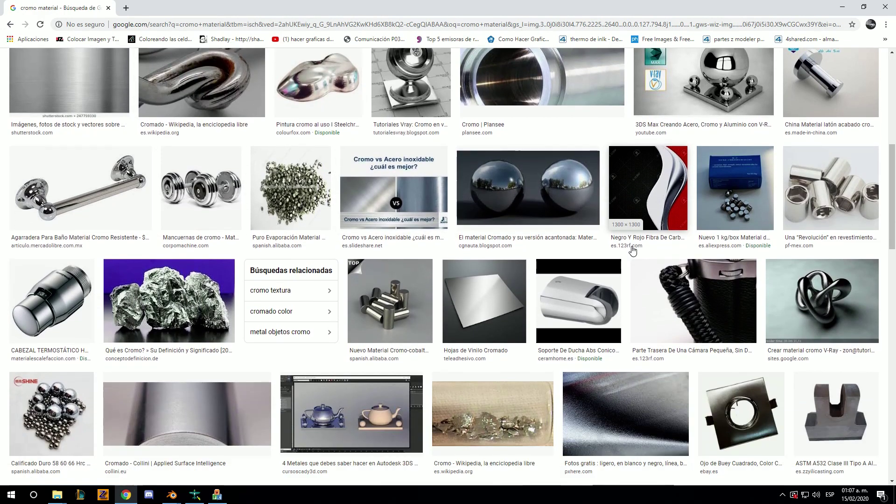
pyautogui.scroll(-2, 629, 251)
pyautogui.scroll(3, 629, 252)
pyautogui.scroll(-5, 628, 251)
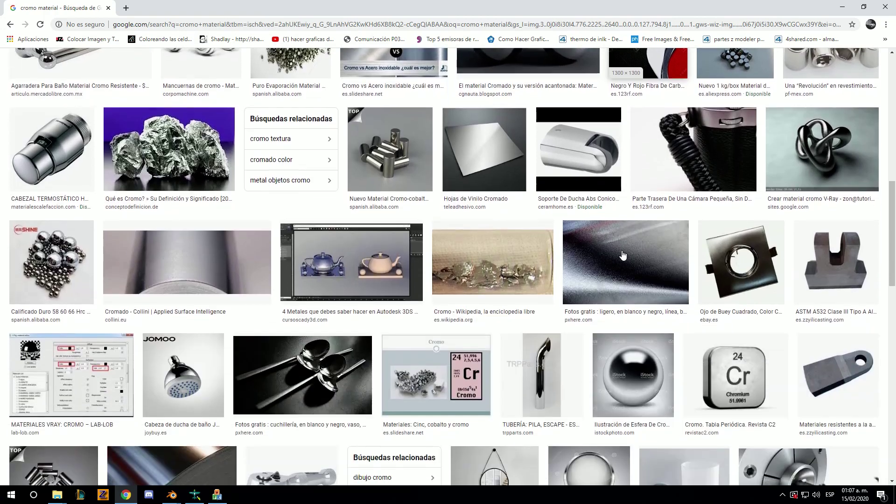
pyautogui.scroll(-4, 628, 252)
pyautogui.scroll(-3, 625, 254)
pyautogui.scroll(-3, 622, 254)
pyautogui.scroll(-3, 622, 255)
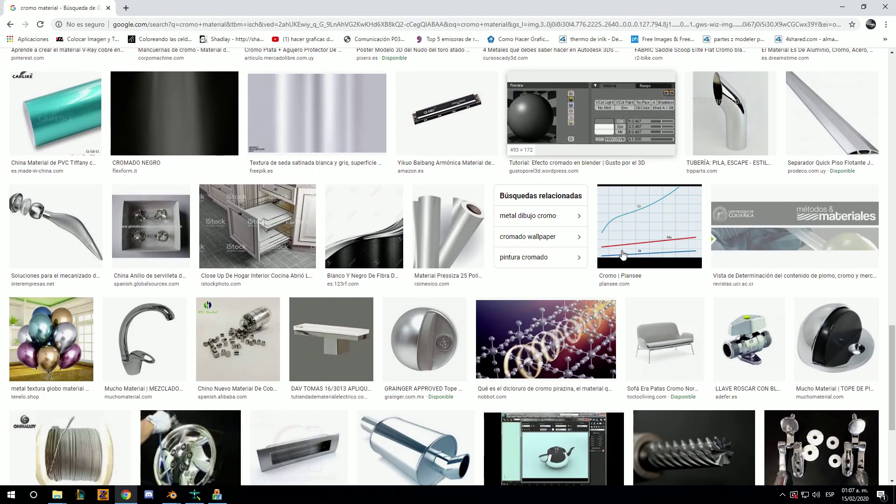
pyautogui.scroll(-2, 653, 186)
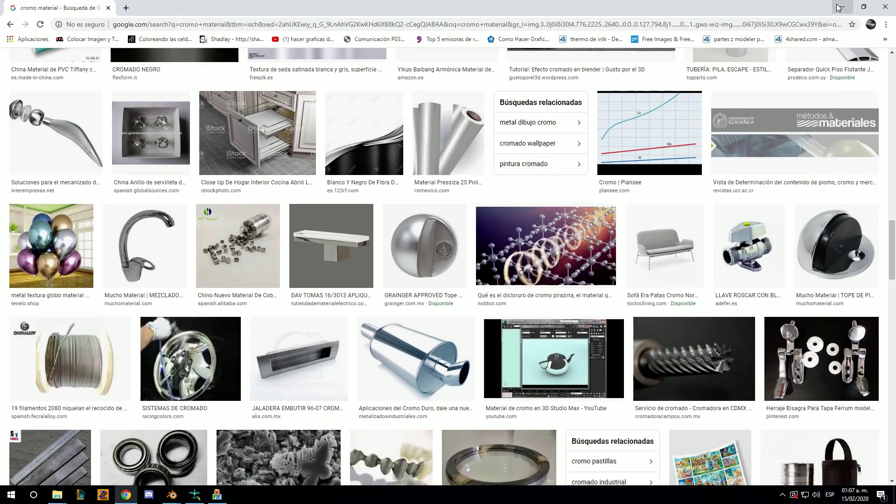
# - Close the browser and check the t800, camion and companys folders in the ats mods folder
pyautogui.click(892, 9)
pyautogui.moveTo(58, 494)
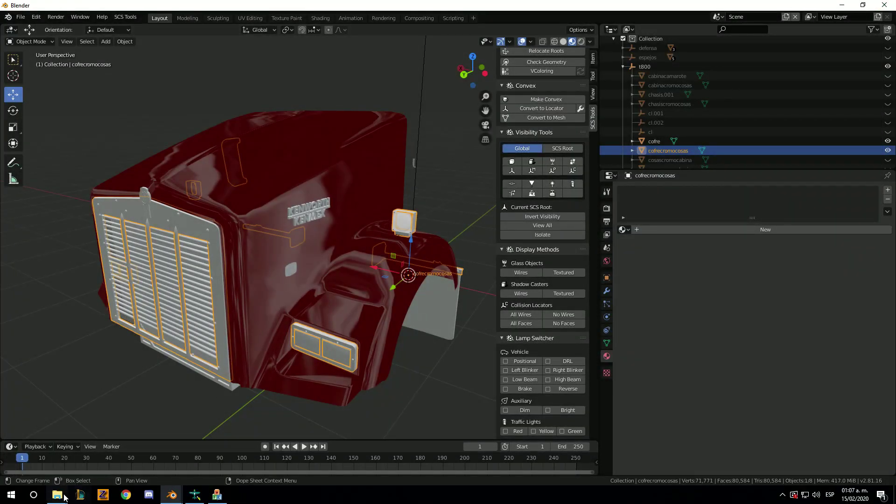
pyautogui.click(42, 466)
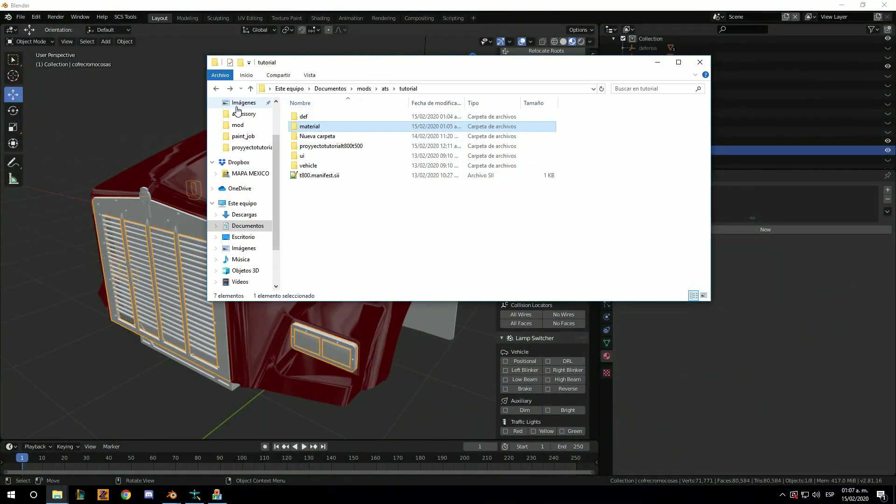
pyautogui.click(220, 90)
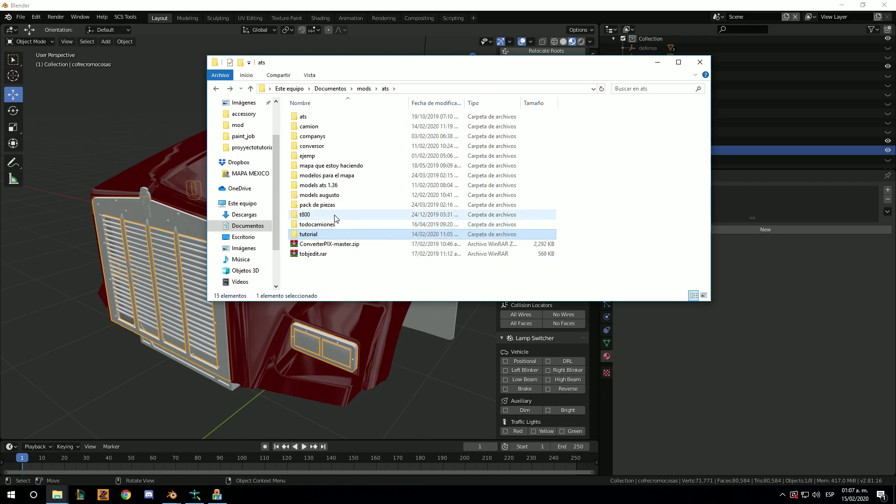
pyautogui.doubleClick(326, 215)
pyautogui.click(215, 89)
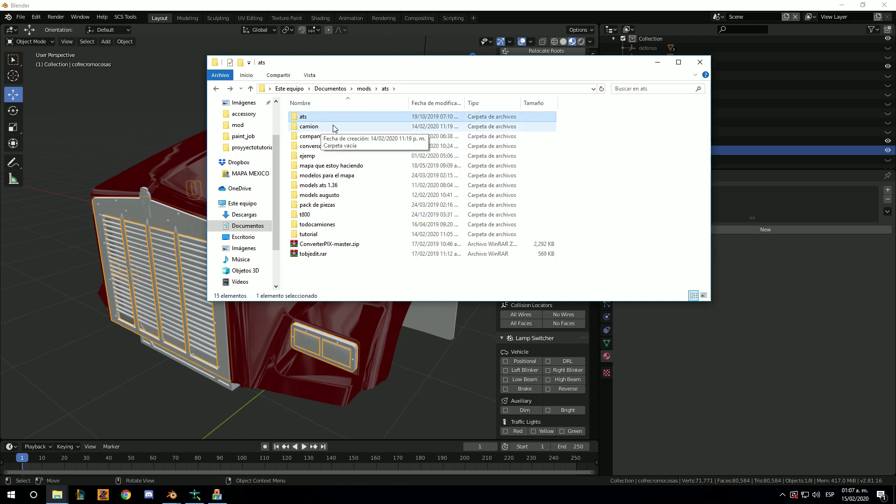
pyautogui.doubleClick(333, 127)
pyautogui.click(216, 89)
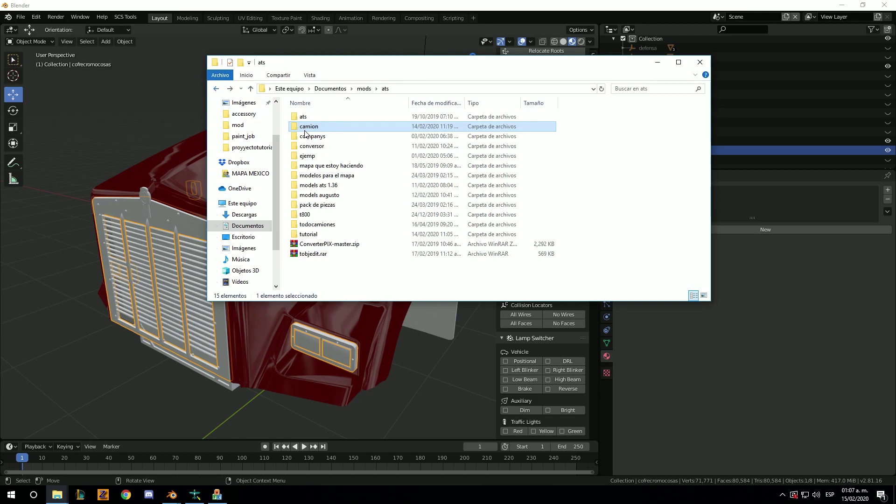
pyautogui.doubleClick(334, 137)
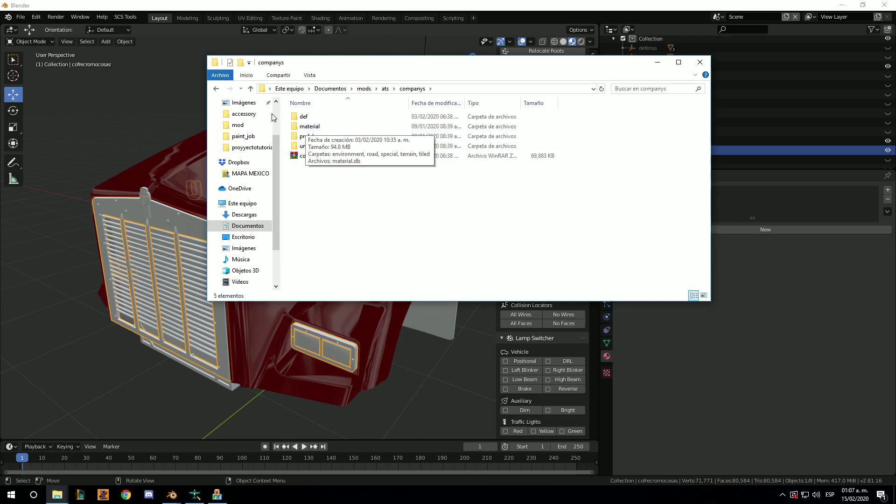
pyautogui.press('BackSpace')
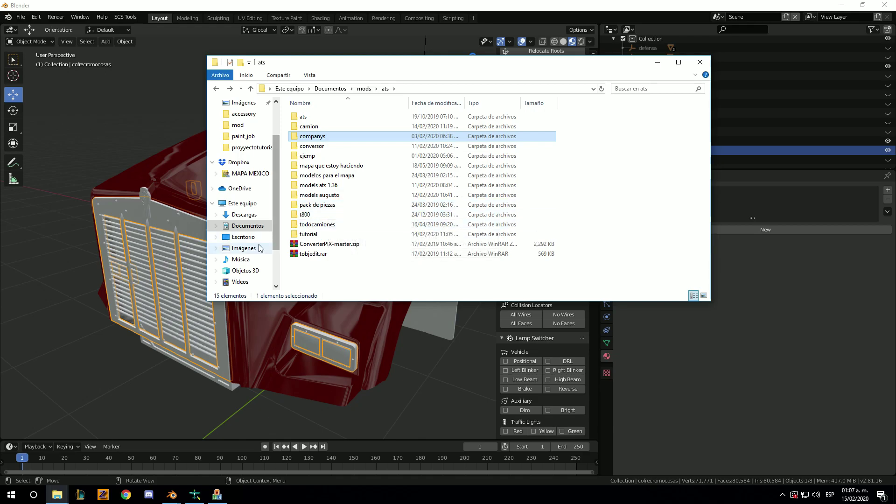
# - Open drive disco archivos 1 (D:) in a new Explorer window
pyautogui.scroll(-2, 254, 261)
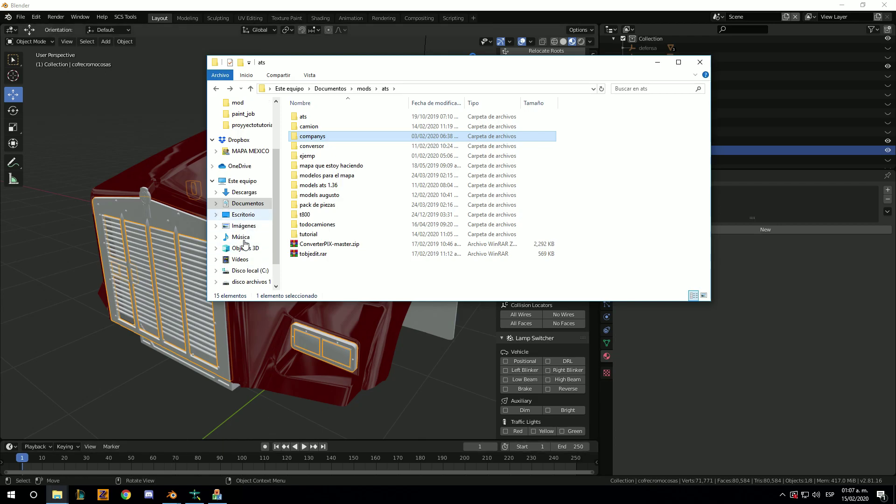
pyautogui.rightClick(249, 261)
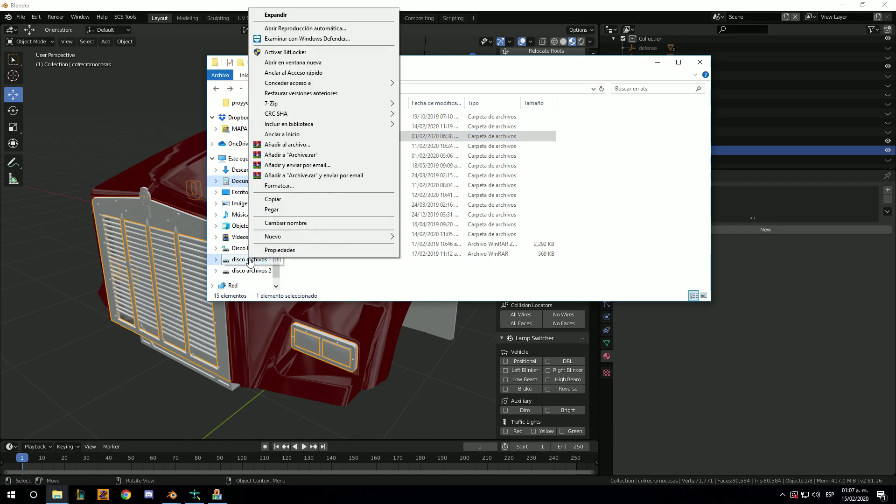
pyautogui.click(299, 62)
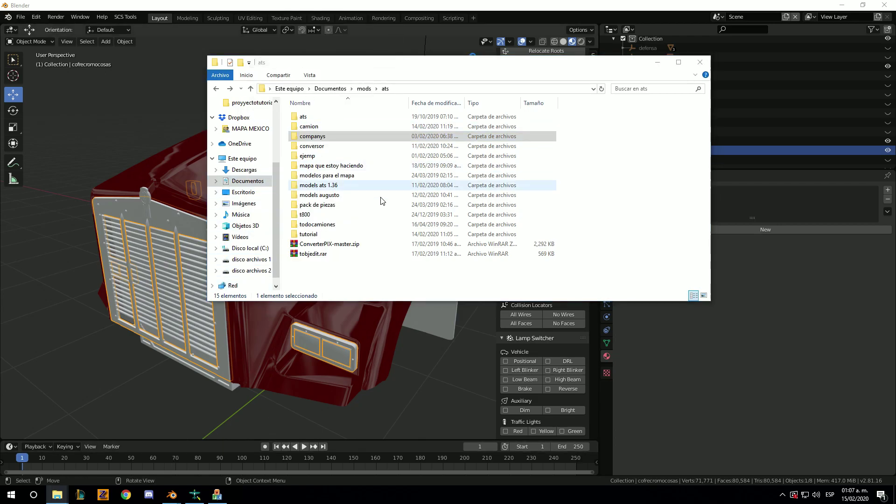
# - Look through the modelos ats folders on drive D:, then return to the drive list
pyautogui.moveTo(376, 80); pyautogui.dragTo(537, 174)
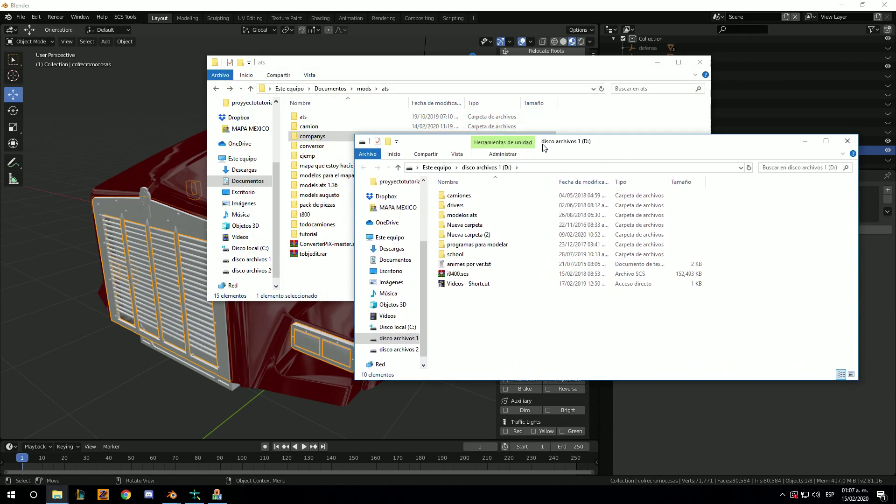
pyautogui.doubleClick(494, 243)
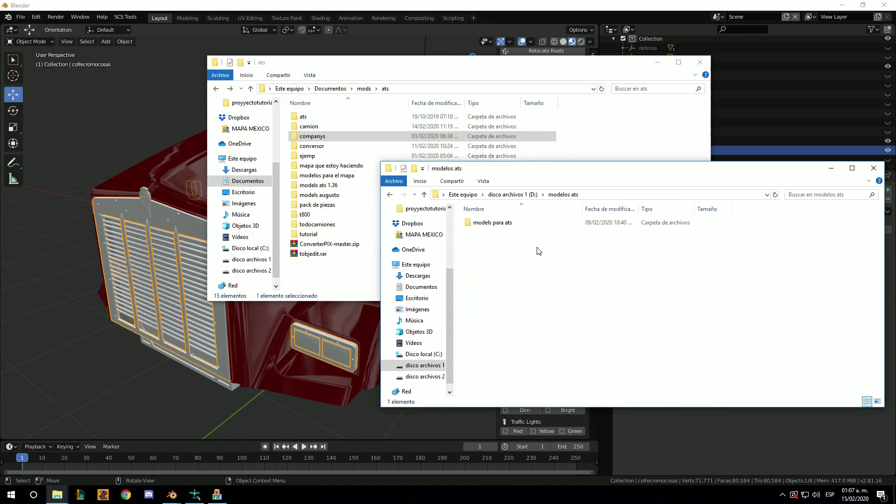
pyautogui.doubleClick(509, 223)
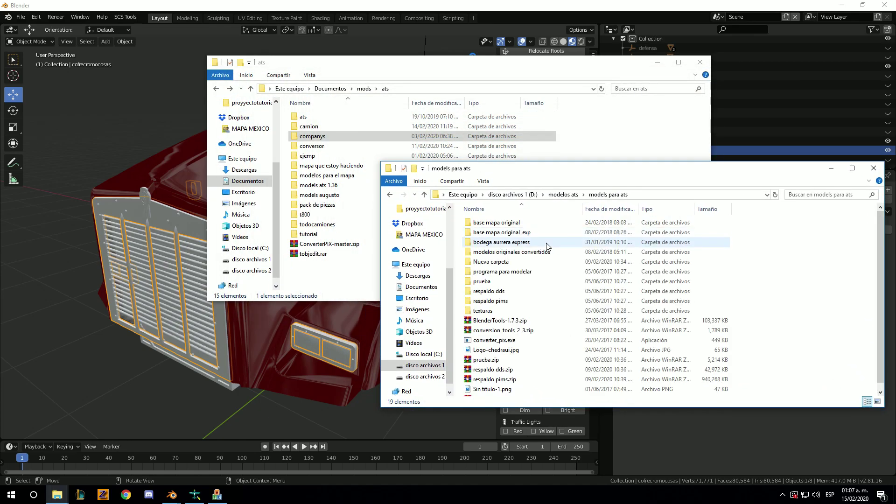
pyautogui.click(389, 195)
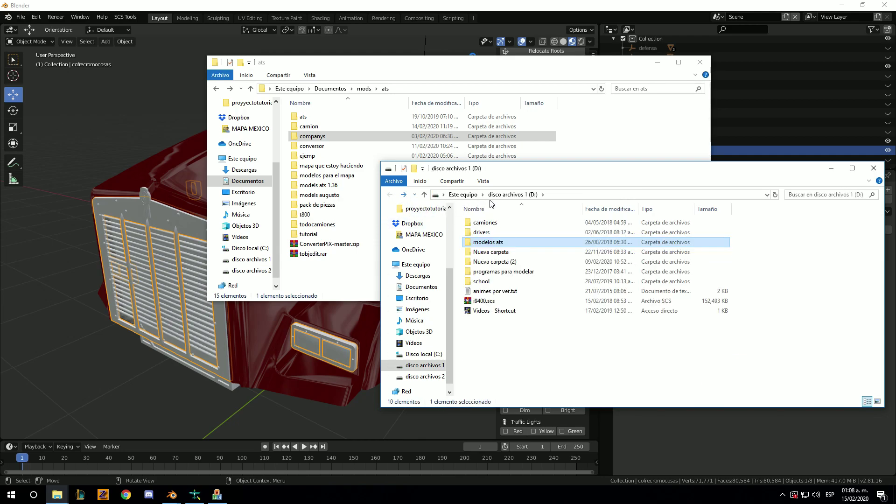
pyautogui.click(463, 194)
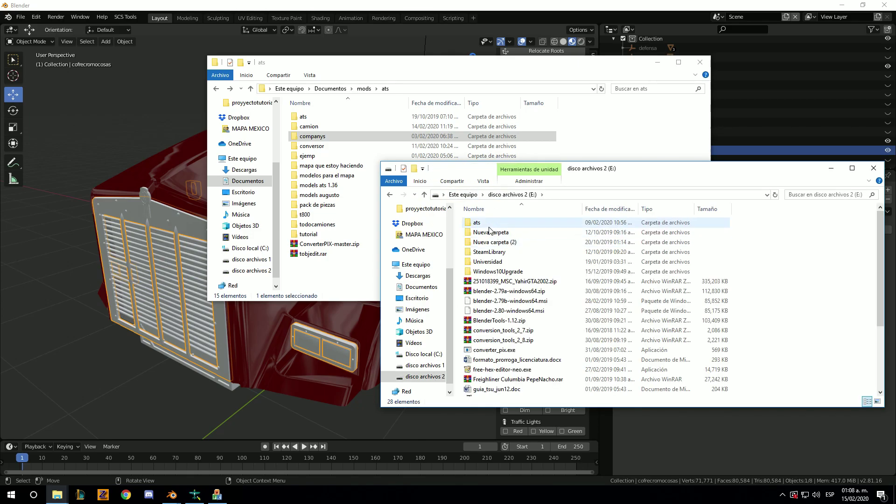
# - Navigate to E:\ats\ats\carlos termo\proyecto termo\vehicle\trailer_owned\texturas
pyautogui.doubleClick(489, 230)
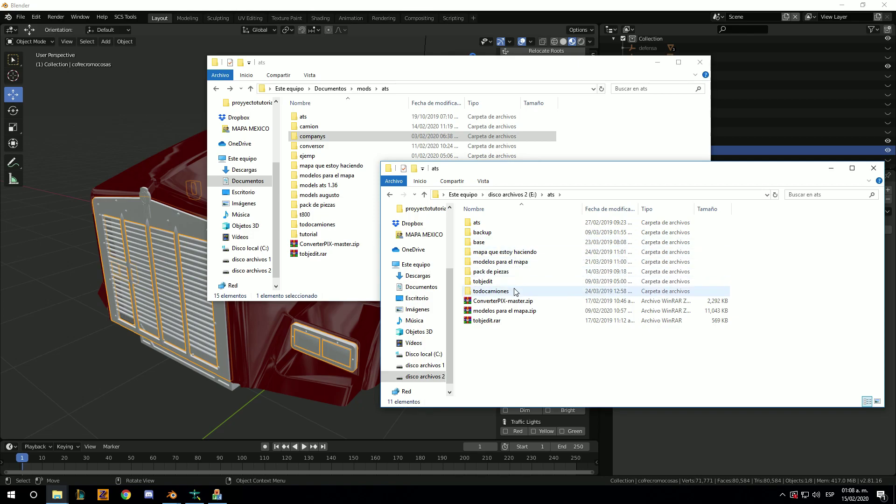
pyautogui.doubleClick(482, 226)
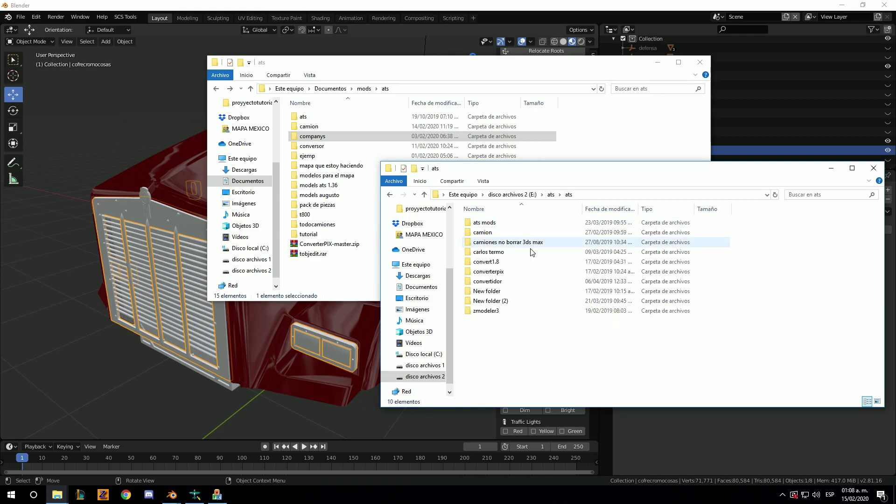
pyautogui.doubleClick(508, 253)
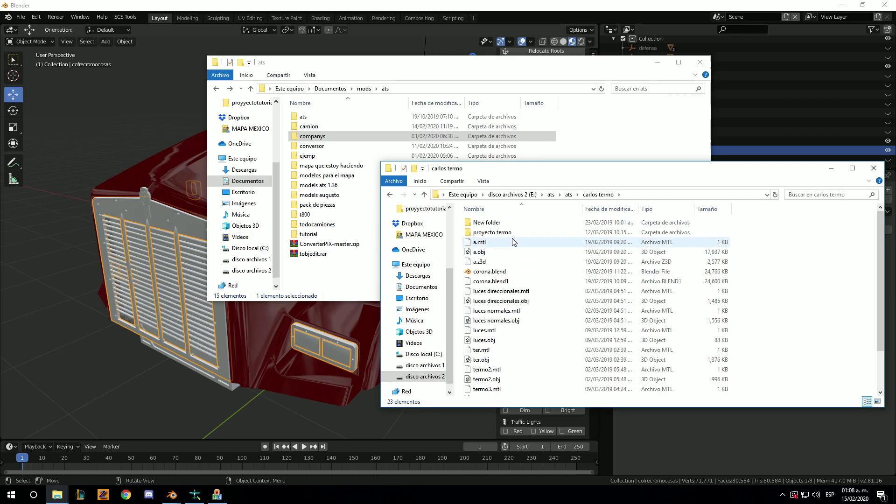
pyautogui.scroll(-2, 512, 270)
pyautogui.scroll(2, 512, 278)
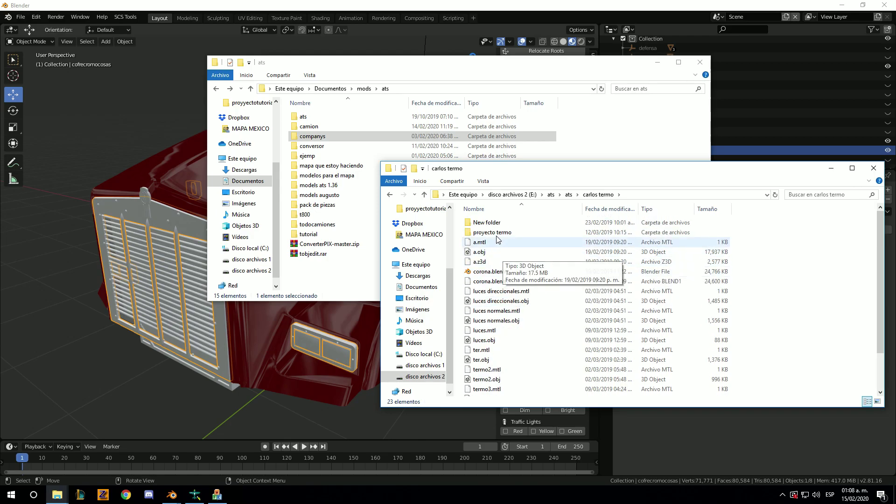
pyautogui.doubleClick(482, 222)
pyautogui.click(389, 194)
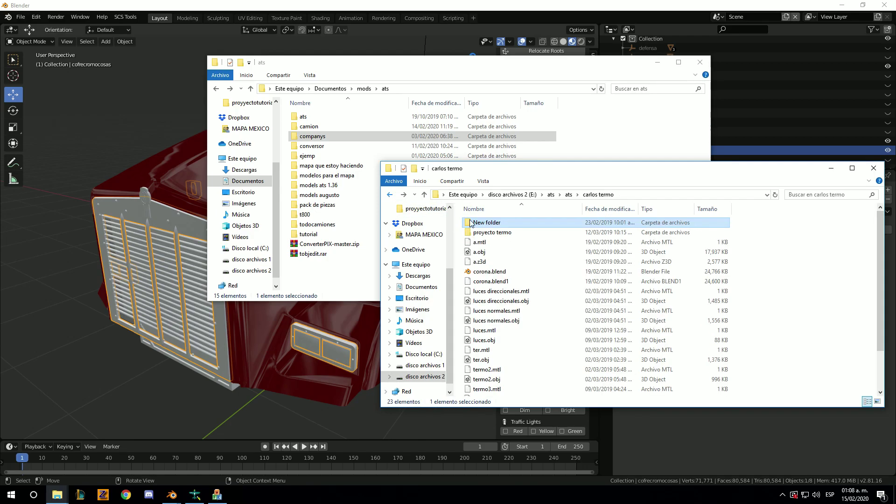
pyautogui.doubleClick(487, 231)
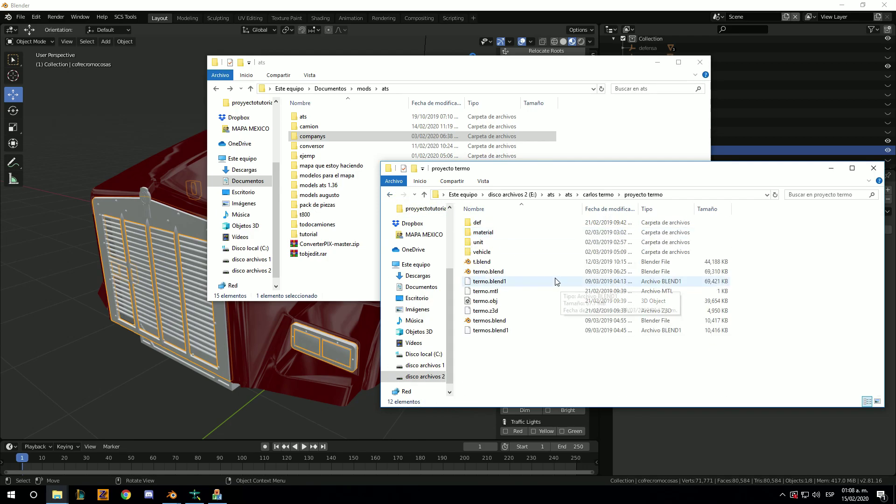
pyautogui.doubleClick(488, 252)
pyautogui.doubleClick(492, 225)
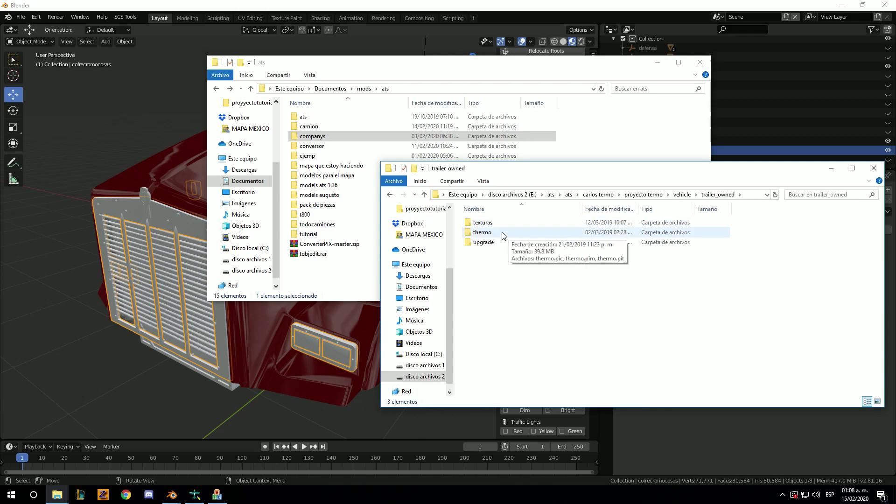
pyautogui.doubleClick(498, 225)
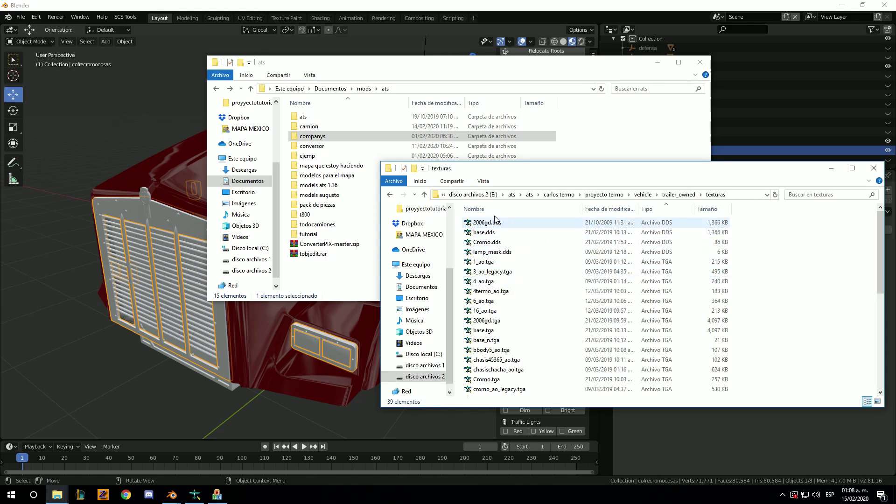
# - Show the texturas folder as extra-large icons and select Cromo.dds
pyautogui.click(465, 183)
pyautogui.click(480, 183)
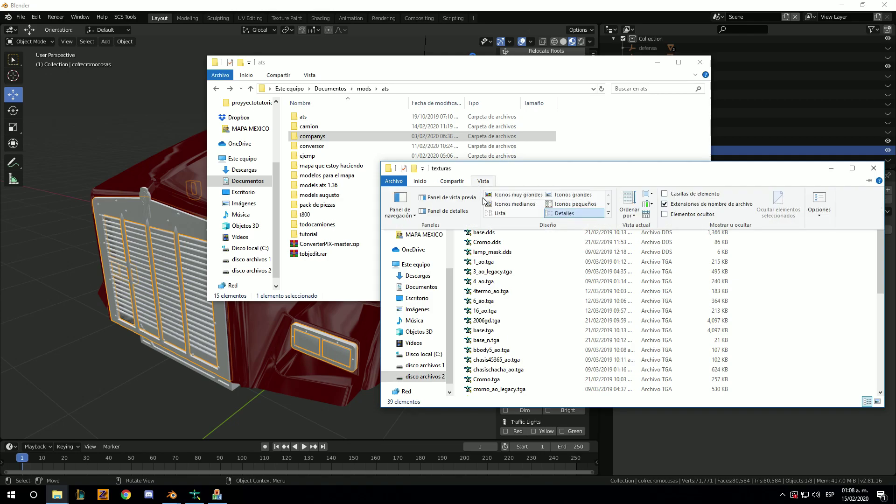
pyautogui.click(509, 195)
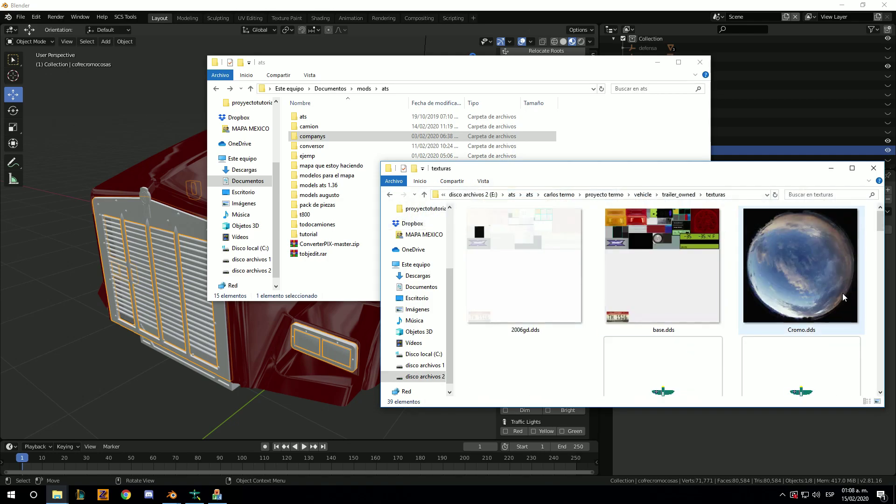
pyautogui.click(839, 295)
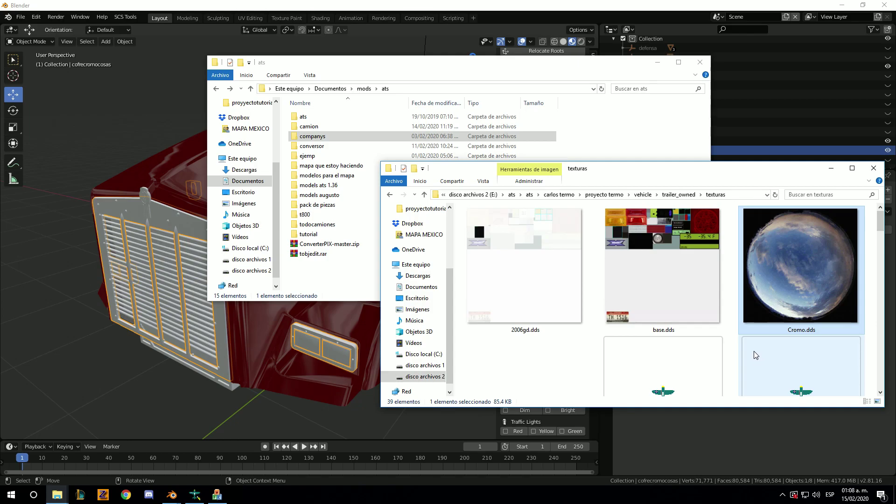
pyautogui.scroll(-1, 756, 378)
pyautogui.scroll(-1, 758, 359)
pyautogui.scroll(2, 758, 359)
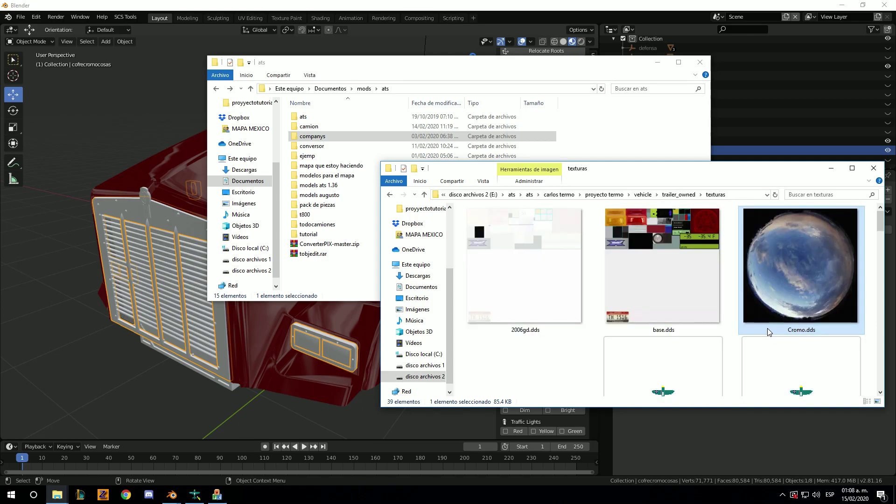
# - Paste Cromo.dds into the tutorial mod's vehicle\truck\t800\texturas folder
pyautogui.click(380, 75)
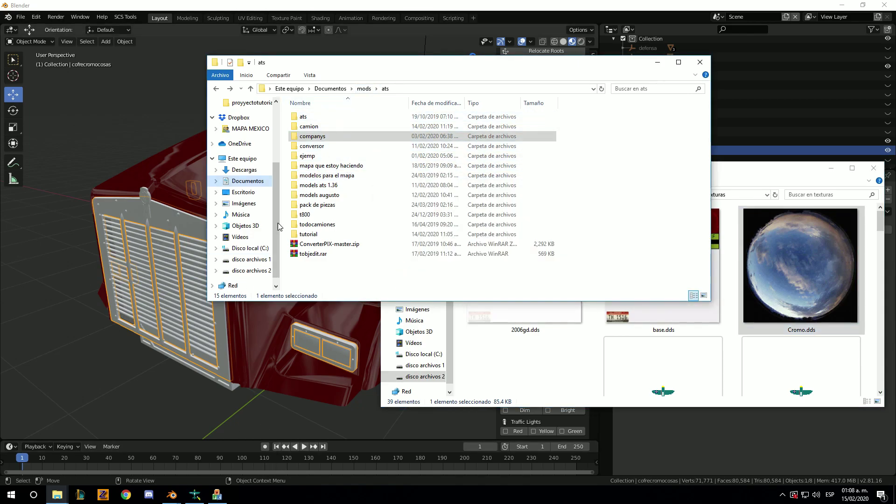
pyautogui.click(314, 233)
pyautogui.doubleClick(315, 233)
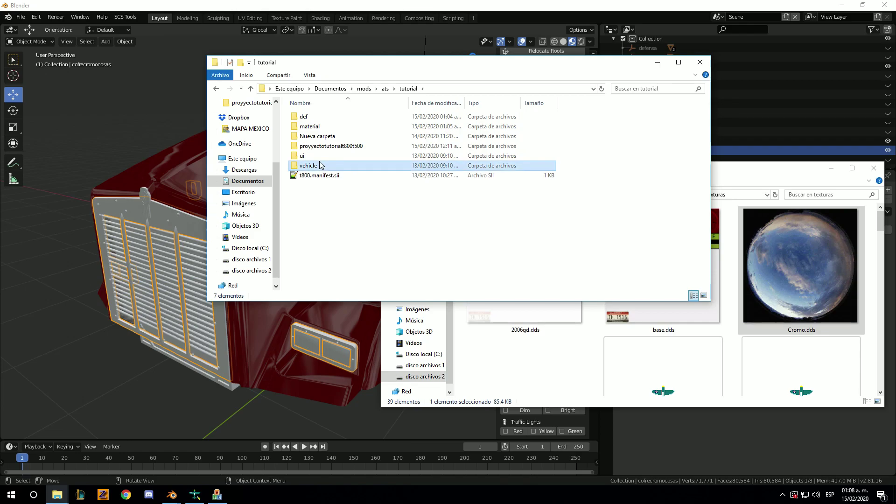
pyautogui.doubleClick(330, 169)
pyautogui.click(334, 127)
pyautogui.doubleClick(333, 127)
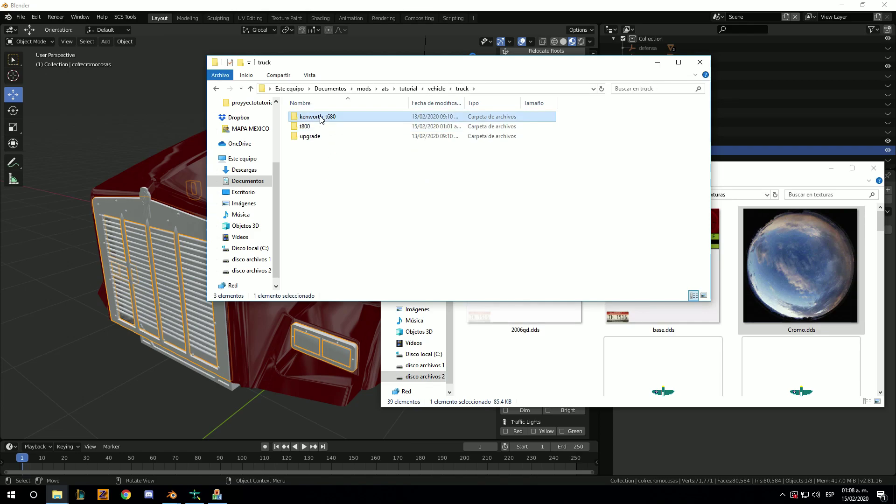
pyautogui.doubleClick(310, 127)
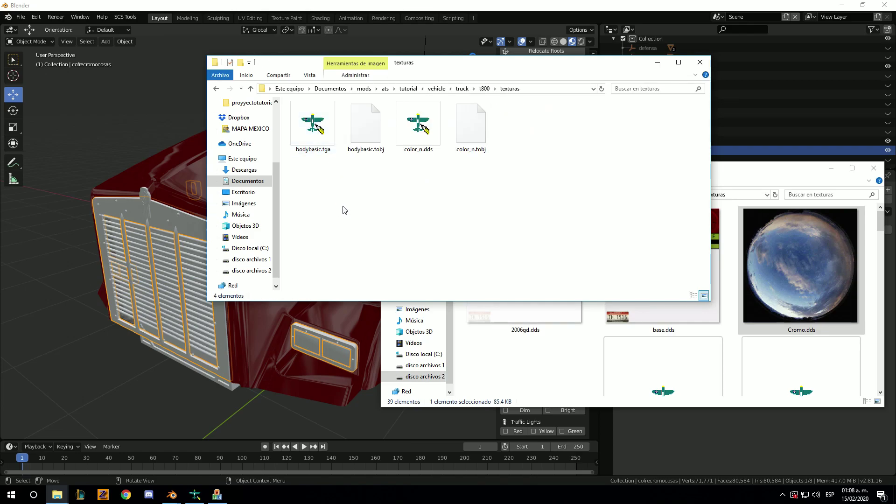
pyautogui.hotkey('ctrl', 'v')
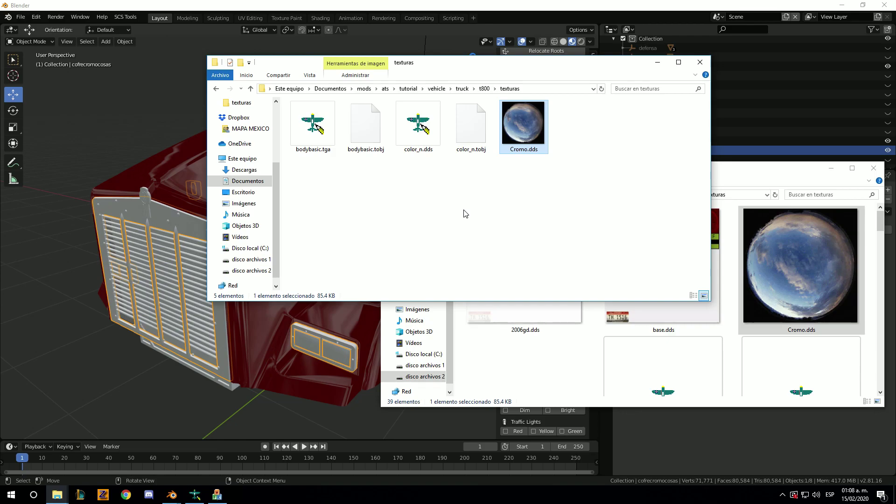
pyautogui.click(217, 494)
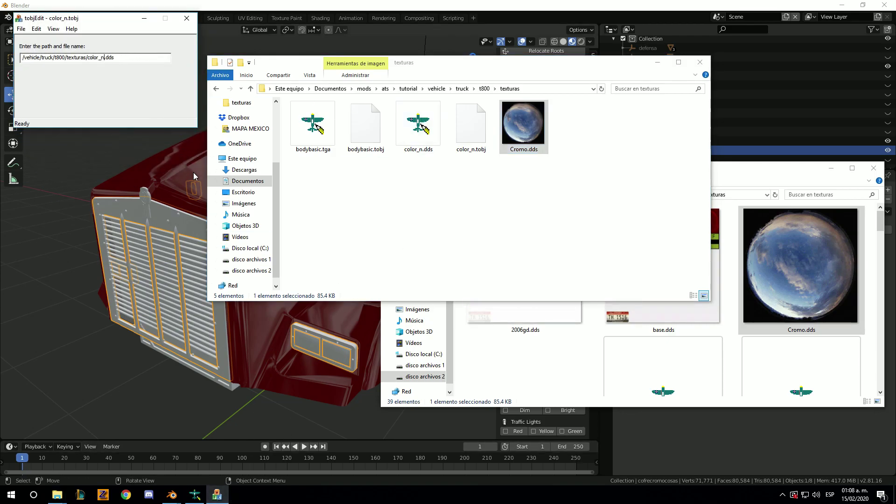
# - Change color_n.tobj's texture path to /vehicle/truck/t800/texturas/cromo.dds and save it
pyautogui.press('BackSpace')
pyautogui.press('BackSpace')
pyautogui.press('BackSpace')
pyautogui.write('omo')
pyautogui.click(21, 28)
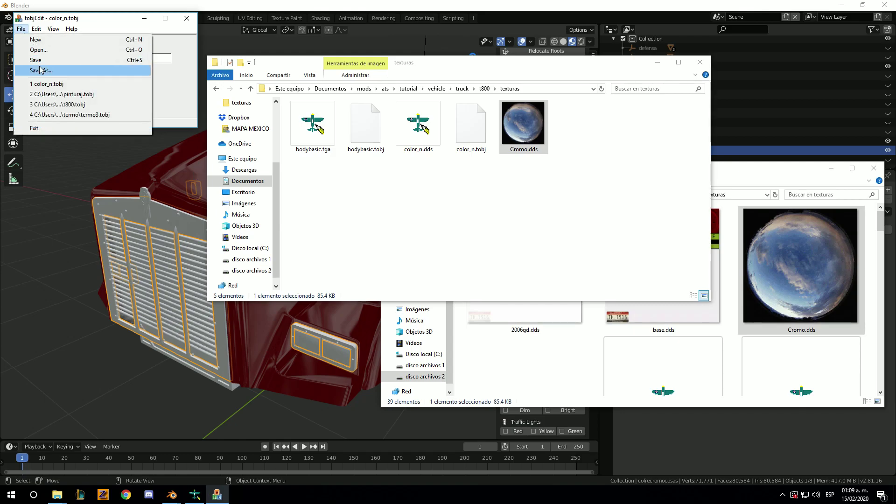
pyautogui.click(39, 60)
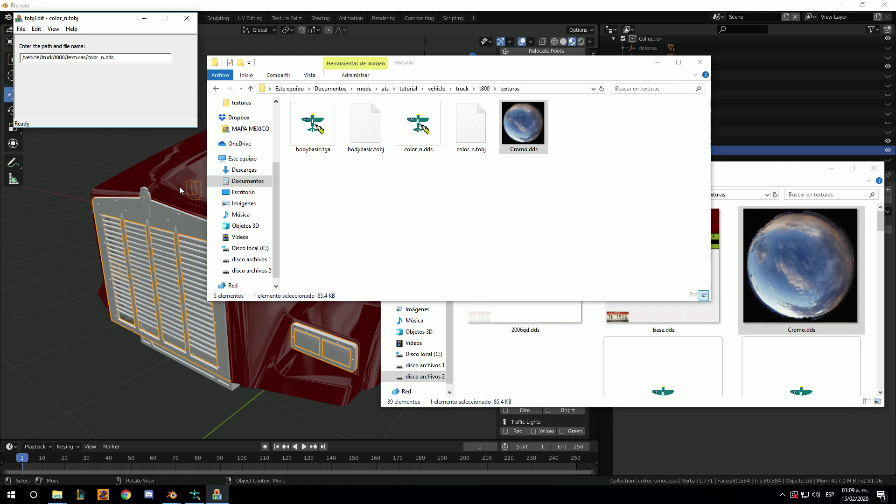
# - Change the tobjEdit texture path to /vehicle/truck/t800/texturas/cromo.dds and start saving it as cromo
pyautogui.click(21, 29)
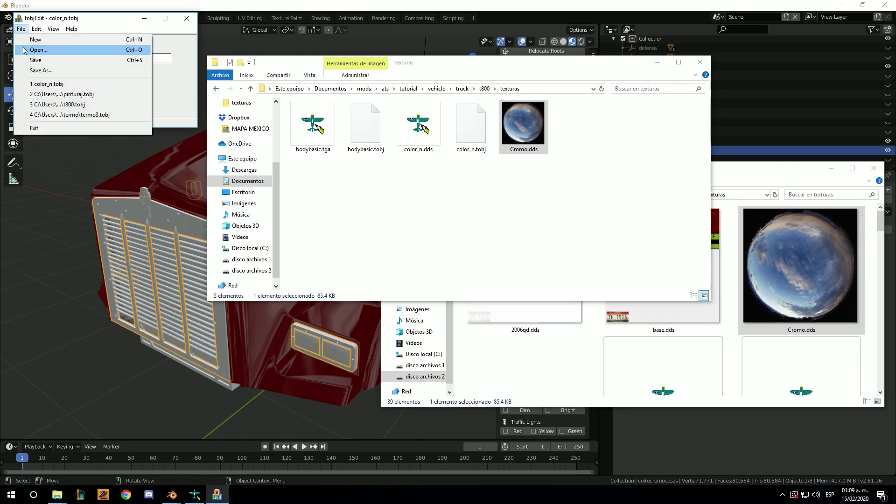
pyautogui.click(27, 61)
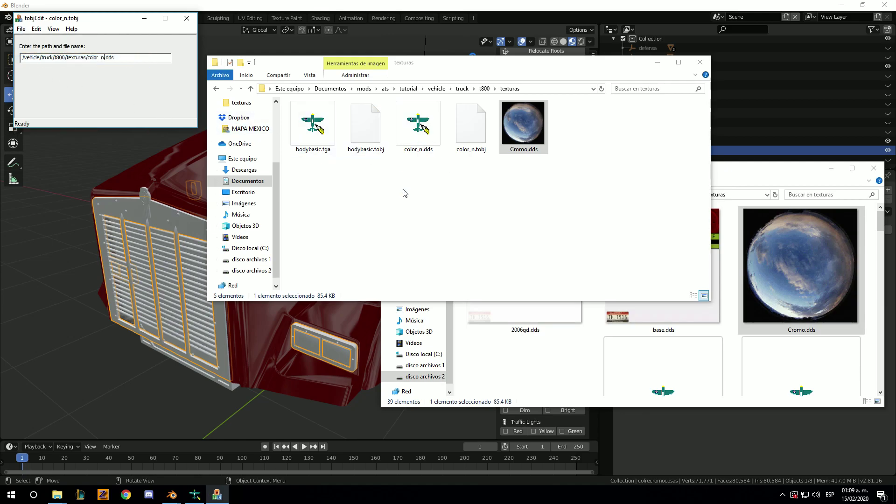
pyautogui.press('BackSpace')
pyautogui.press('BackSpace')
pyautogui.press('BackSpace')
pyautogui.press('BackSpace')
pyautogui.press('BackSpace')
pyautogui.press('BackSpace')
pyautogui.write('crom')
pyautogui.click(21, 29)
pyautogui.click(60, 69)
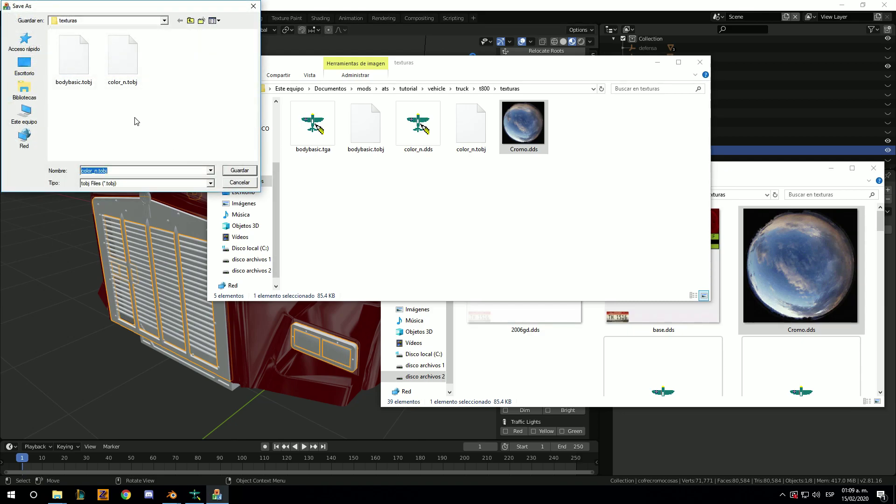
pyautogui.write('cromo')
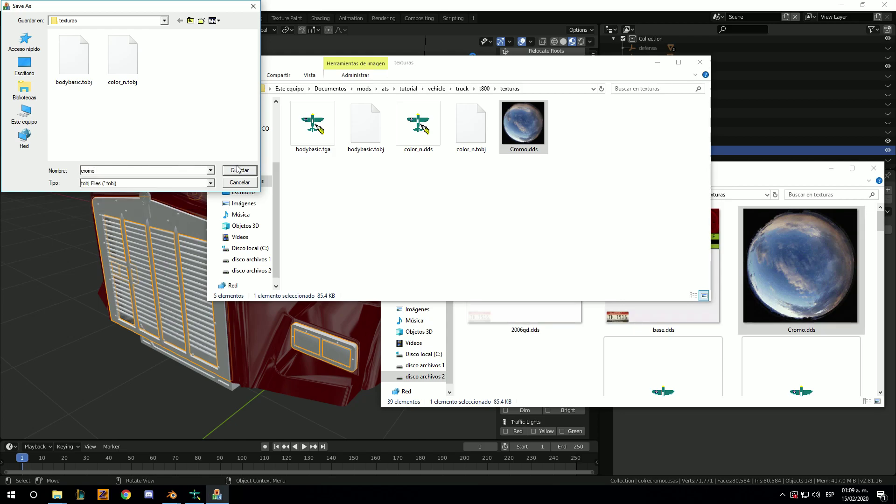
# - Finish saving cromo.tobj, then rename the Cromo.dds texture to cromo in File Explorer
pyautogui.click(239, 170)
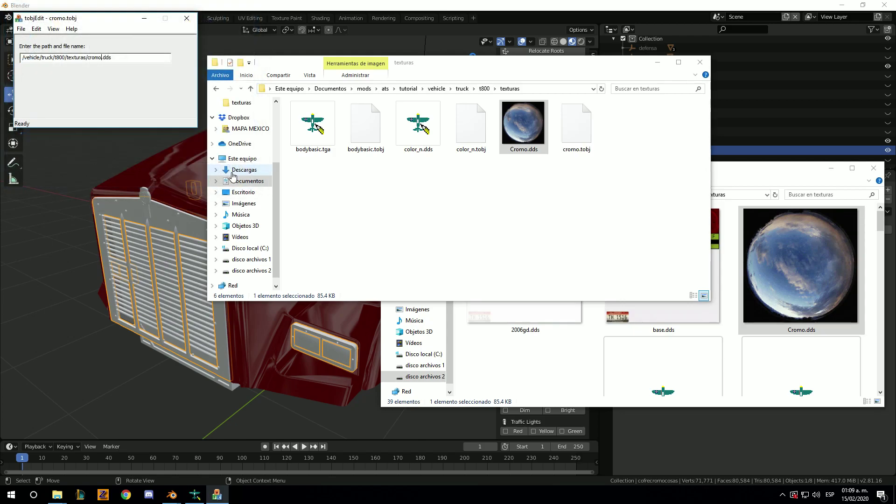
pyautogui.rightClick(527, 139)
pyautogui.click(591, 348)
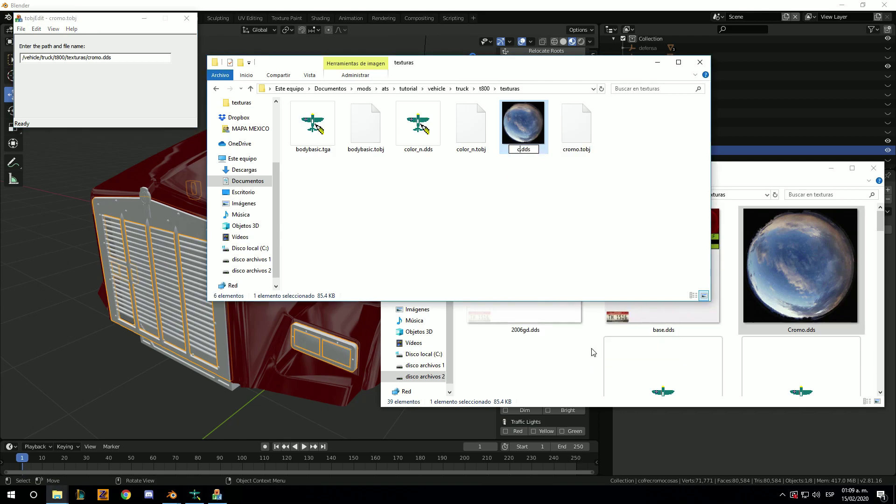
pyautogui.write('cromo')
pyautogui.press('Return')
# - Rename the texture to cromito and back to lowercase cromo.dds, then minimize tobjEdit
pyautogui.rightClick(531, 154)
pyautogui.click(591, 354)
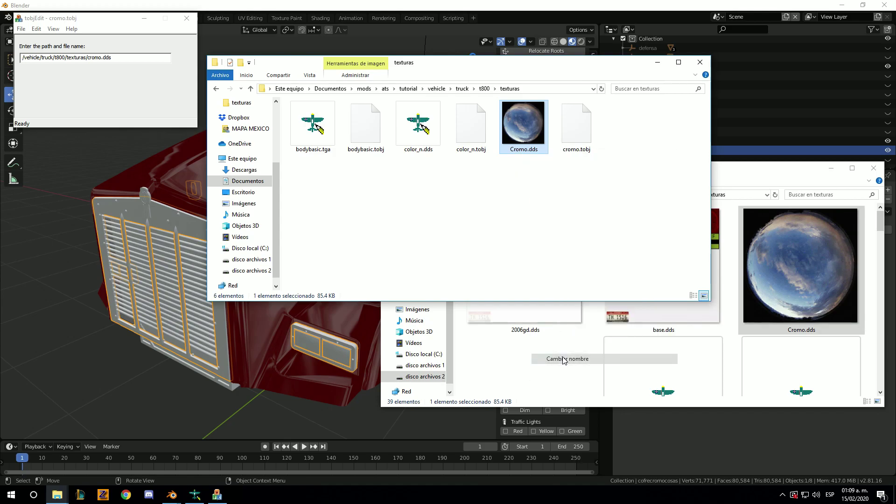
pyautogui.write('c')
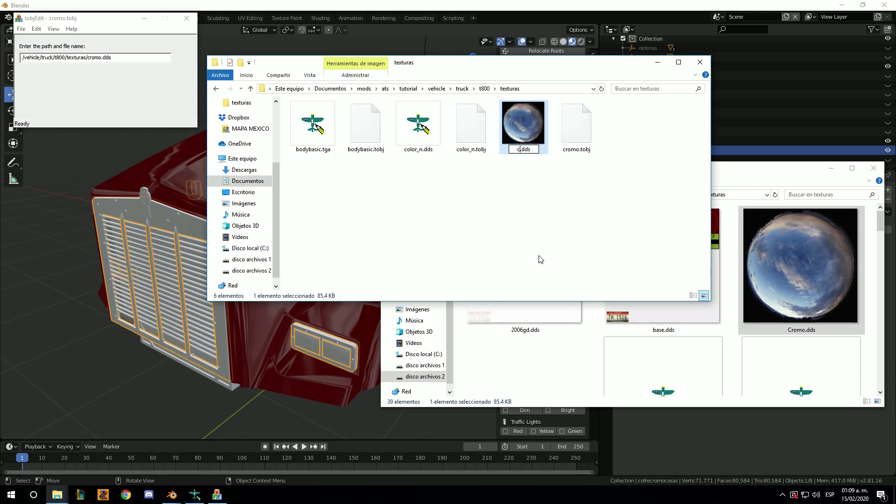
pyautogui.write('romito')
pyautogui.press('Return')
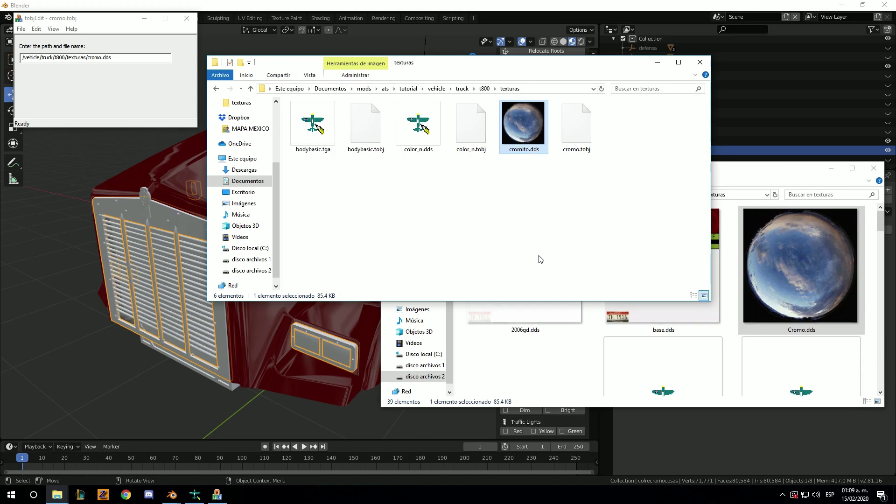
pyautogui.rightClick(528, 154)
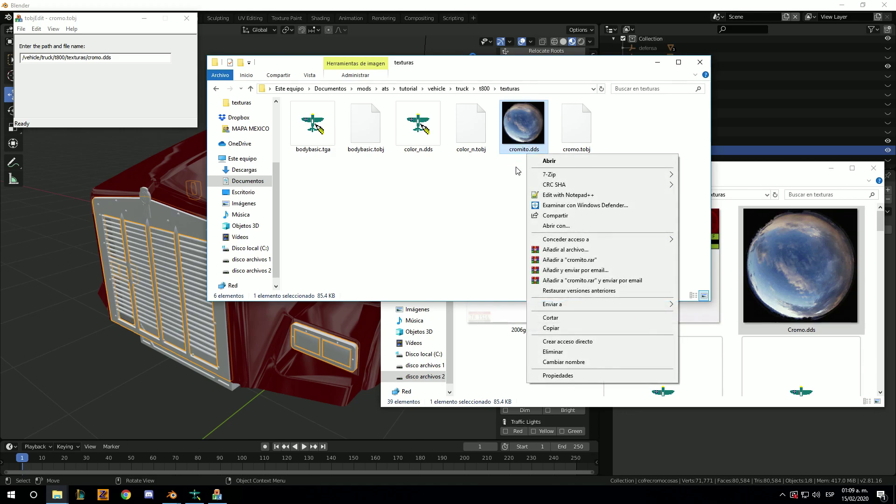
pyautogui.click(564, 362)
pyautogui.write('cromo')
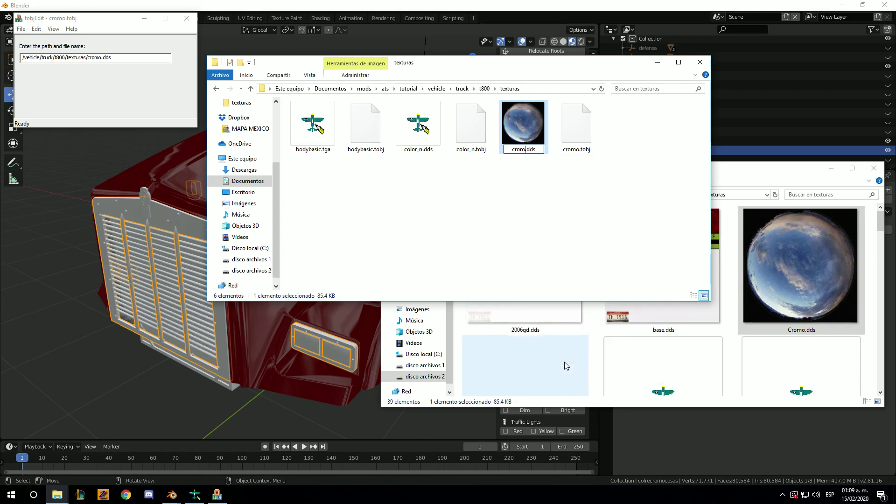
pyautogui.press('Return')
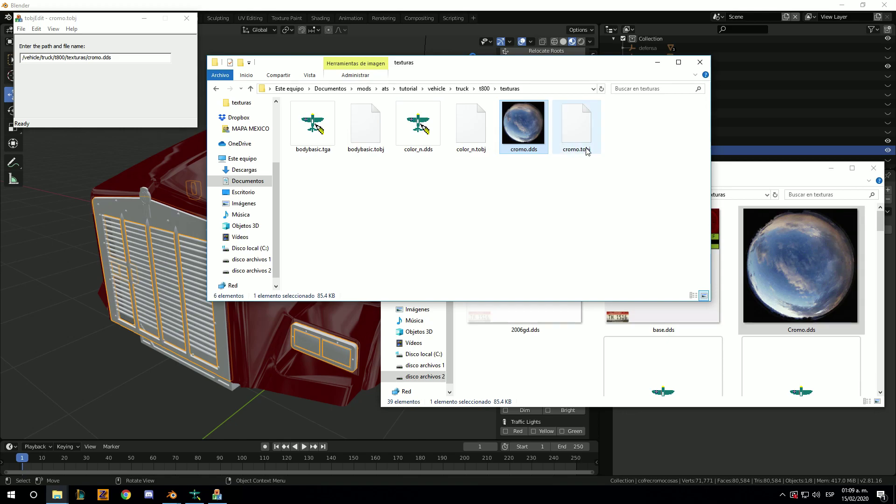
pyautogui.click(142, 19)
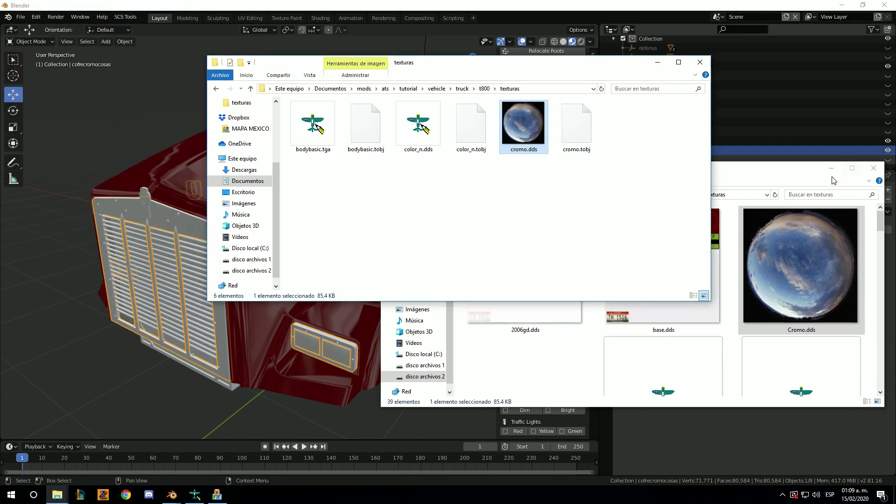
# - Bring Blender forward, add a new material to cofrecromocosas and rename Material.001 to cromo
pyautogui.click(831, 168)
pyautogui.click(716, 187)
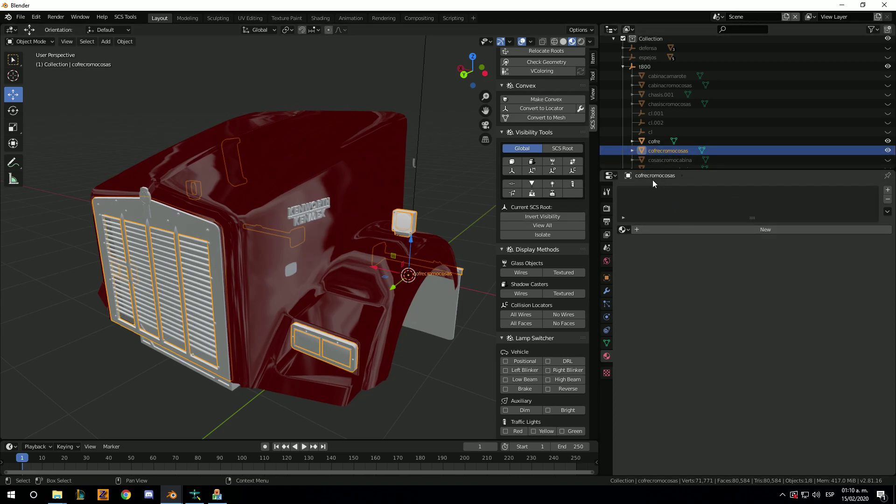
pyautogui.click(645, 229)
pyautogui.click(679, 230)
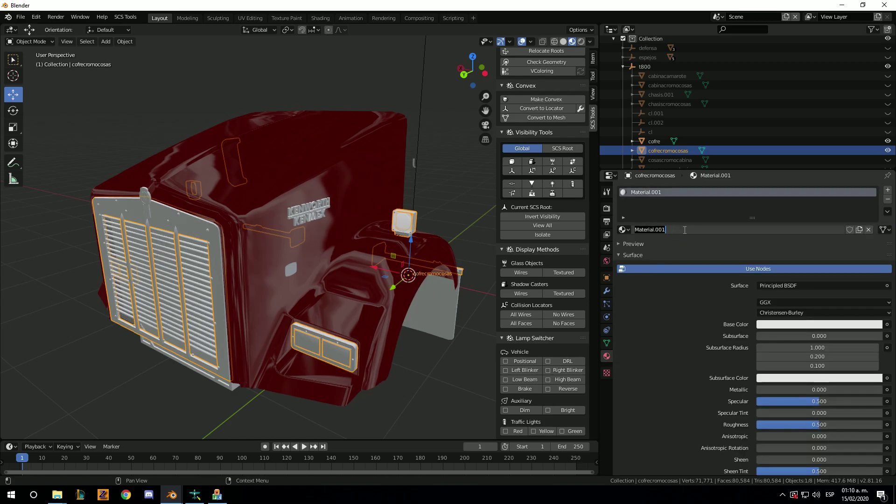
pyautogui.write('cromo')
pyautogui.press('Return')
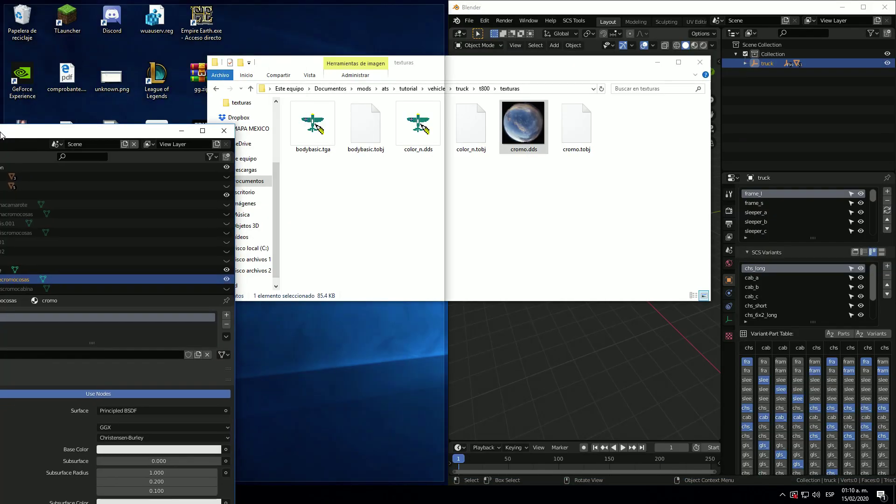
# - Tile the two Blender windows side by side and show the reference truck's sleeper_a cab part
pyautogui.moveTo(2, 140); pyautogui.dragTo(0, 136)
pyautogui.click(558, 267)
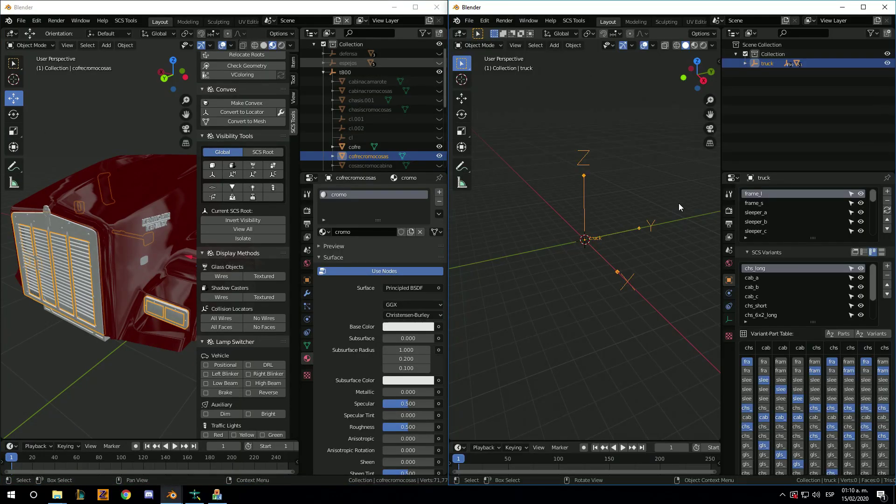
pyautogui.scroll(-3, 842, 223)
pyautogui.scroll(-2, 827, 222)
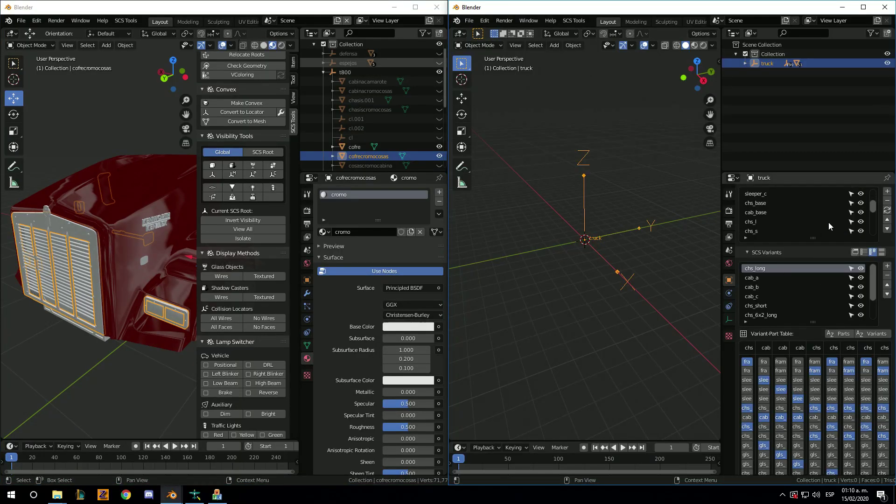
pyautogui.scroll(-2, 812, 222)
pyautogui.scroll(-2, 795, 223)
pyautogui.scroll(5, 794, 225)
pyautogui.scroll(4, 795, 223)
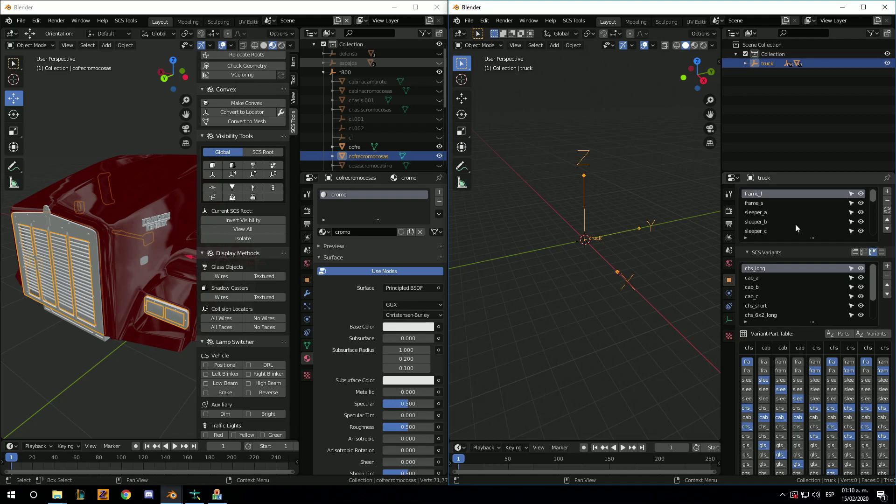
pyautogui.click(862, 213)
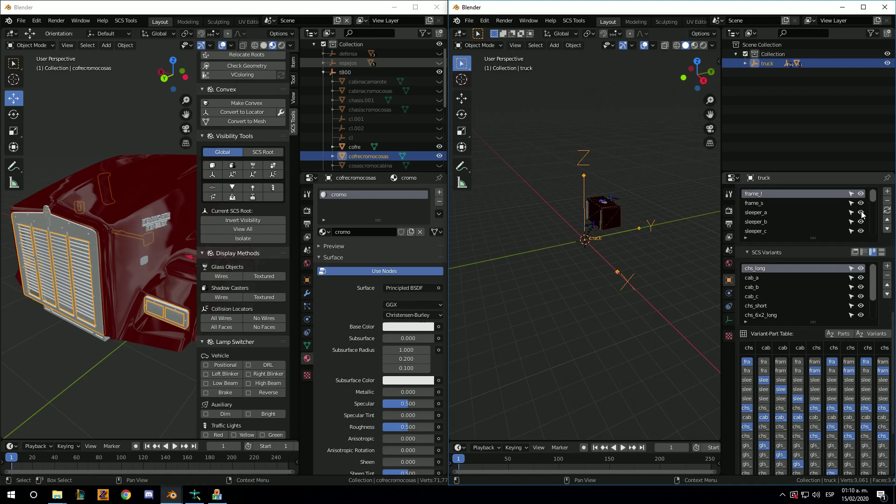
pyautogui.scroll(3, 620, 233)
pyautogui.scroll(3, 614, 234)
pyautogui.moveTo(614, 234); pyautogui.dragTo(526, 238, button='middle')
pyautogui.scroll(2, 618, 197)
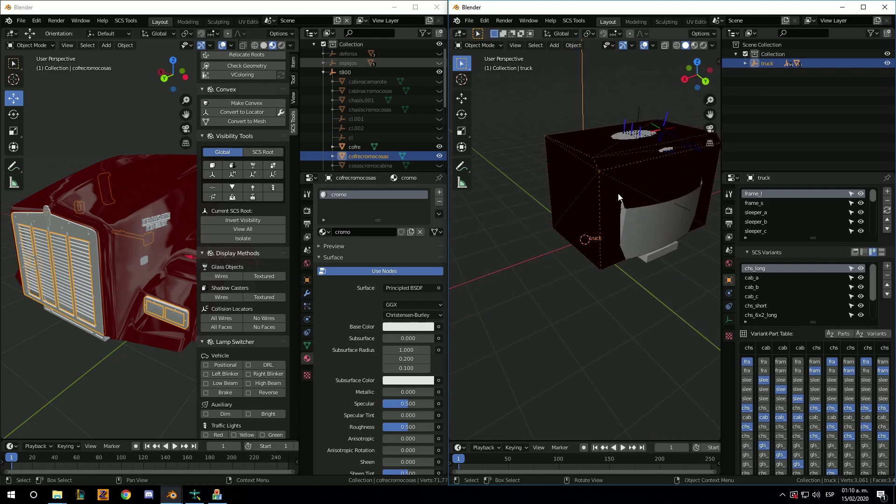
pyautogui.moveTo(618, 197)
pyautogui.mouseDown(button='middle')
pyautogui.moveTo(604, 211)
pyautogui.moveTo(626, 220)
pyautogui.mouseUp(button='middle')
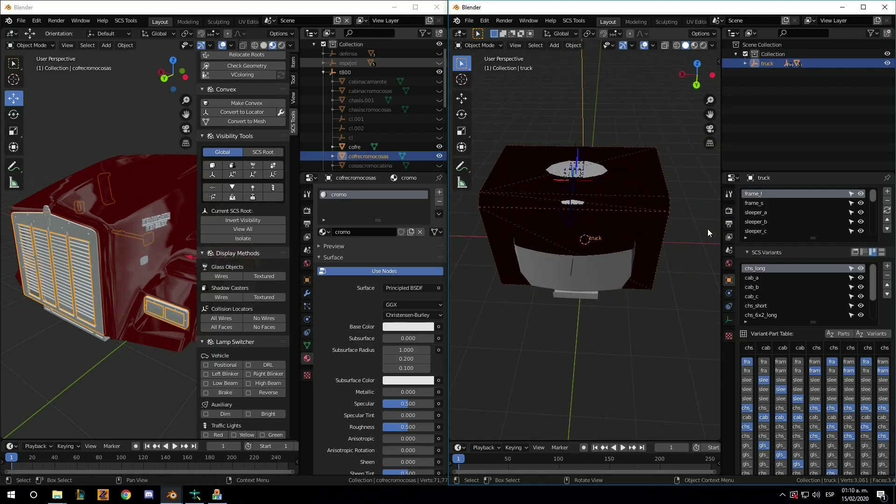
# - Toggle visibility of the frame_l chassis, the sleeper_a and sleeper_b cabs, and other chassis parts
pyautogui.click(860, 194)
pyautogui.click(862, 199)
pyautogui.click(862, 201)
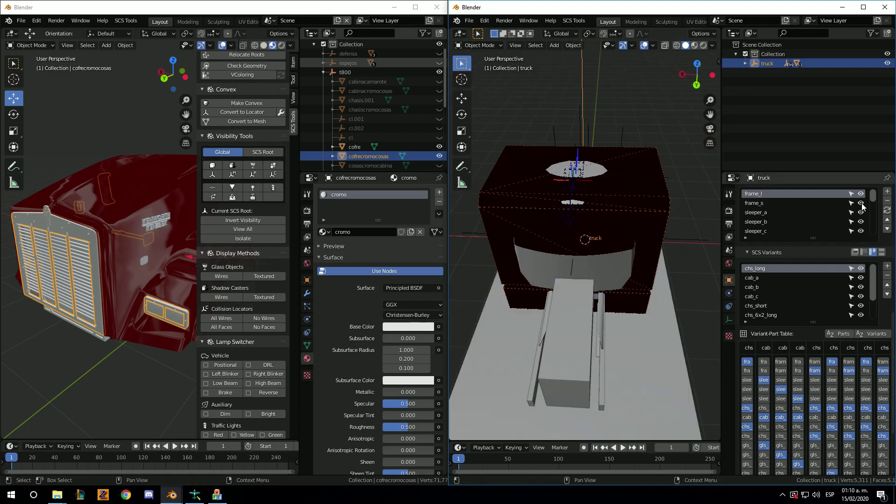
pyautogui.click(861, 214)
pyautogui.scroll(-1, 820, 226)
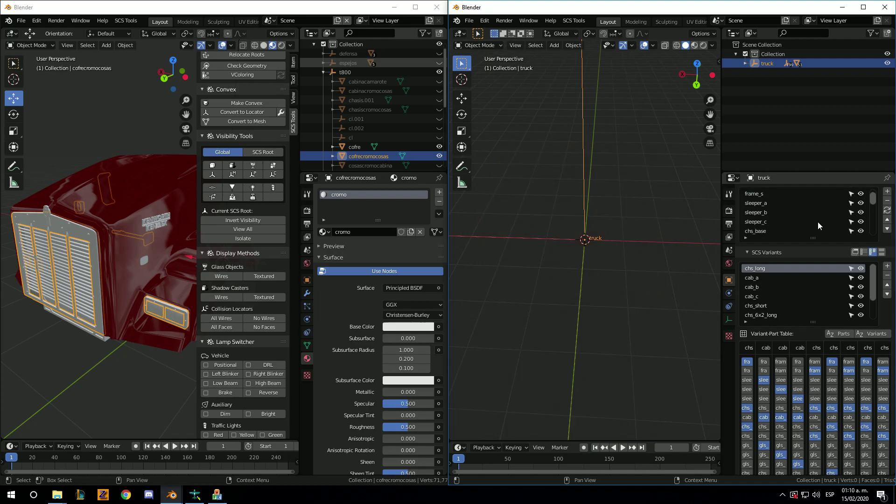
pyautogui.click(861, 213)
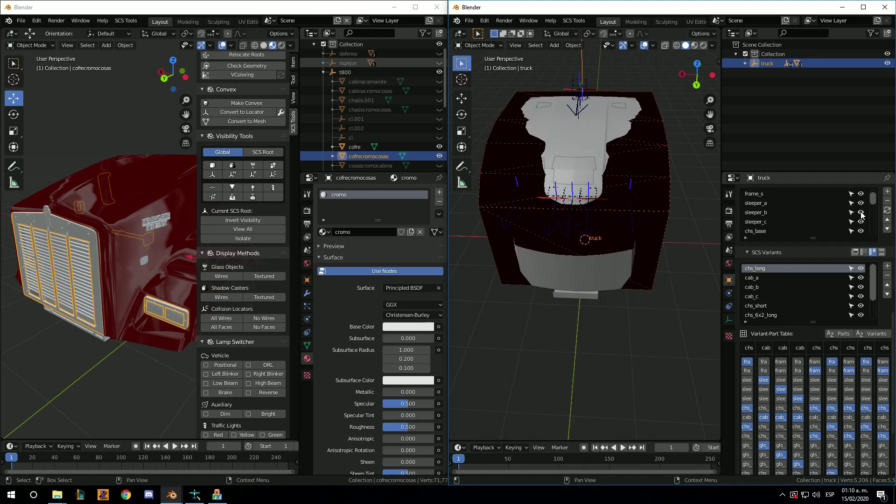
pyautogui.click(862, 214)
pyautogui.scroll(-5, 765, 224)
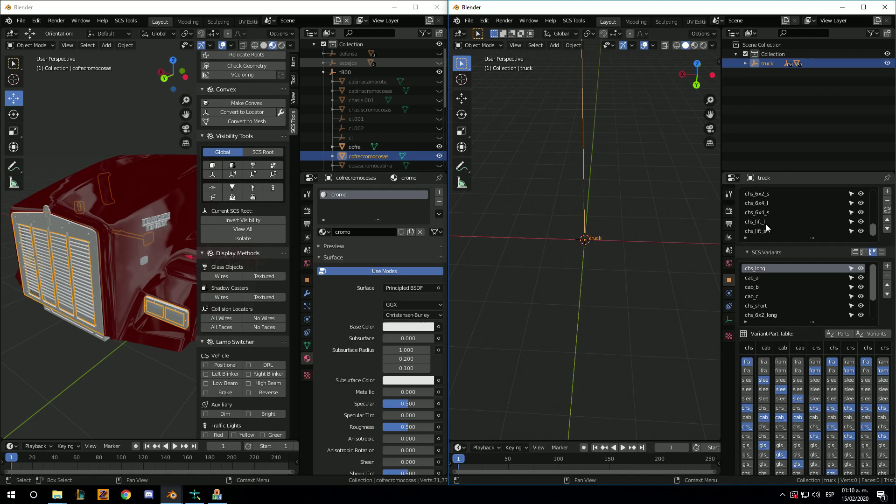
pyautogui.click(861, 232)
pyautogui.click(862, 222)
pyautogui.click(862, 213)
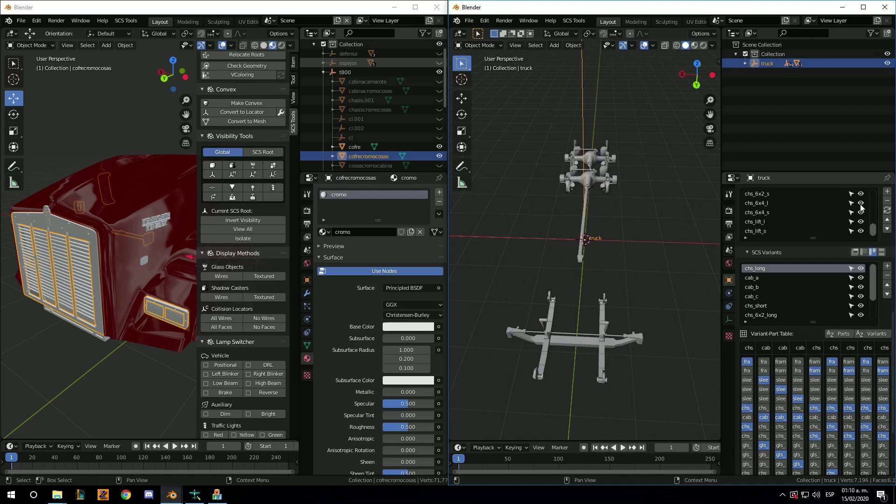
pyautogui.click(861, 202)
pyautogui.click(860, 194)
pyautogui.scroll(1, 861, 198)
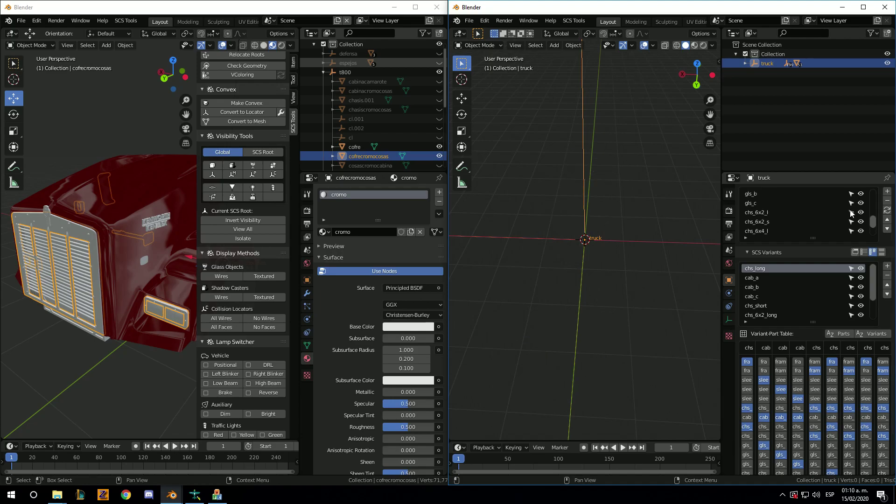
pyautogui.click(860, 213)
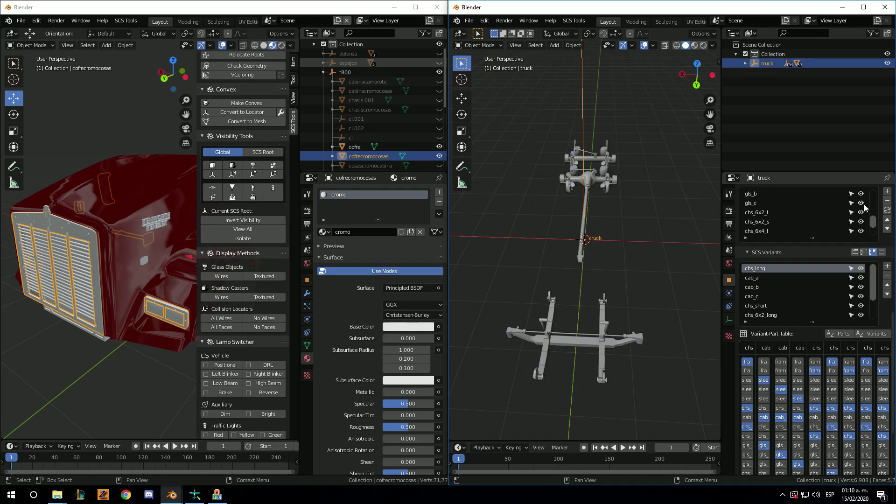
# - Toggle the chs_long variant's visibility off and on, and select the cab object piece_4
pyautogui.click(862, 268)
pyautogui.moveTo(671, 266)
pyautogui.mouseDown(button='middle')
pyautogui.moveTo(587, 247)
pyautogui.moveTo(598, 254)
pyautogui.mouseUp(button='middle')
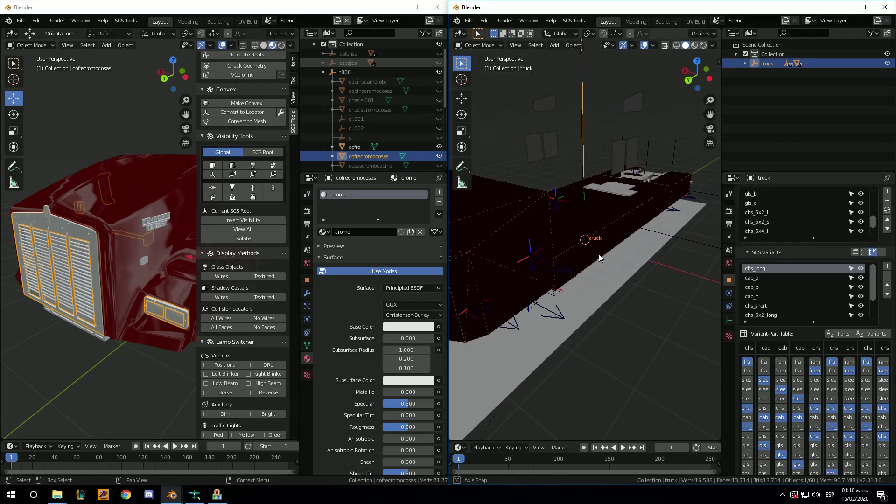
pyautogui.click(861, 269)
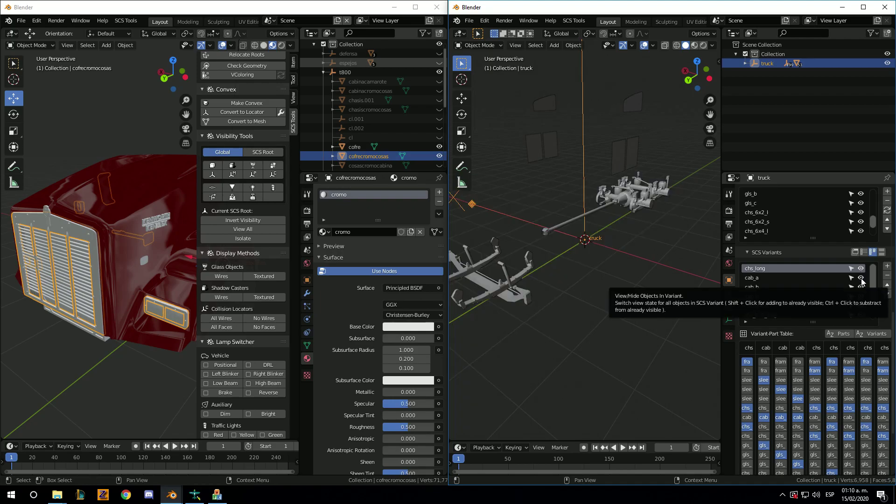
pyautogui.click(861, 280)
pyautogui.moveTo(609, 267)
pyautogui.mouseDown(button='middle')
pyautogui.moveTo(617, 254)
pyautogui.moveTo(528, 240)
pyautogui.mouseUp(button='middle')
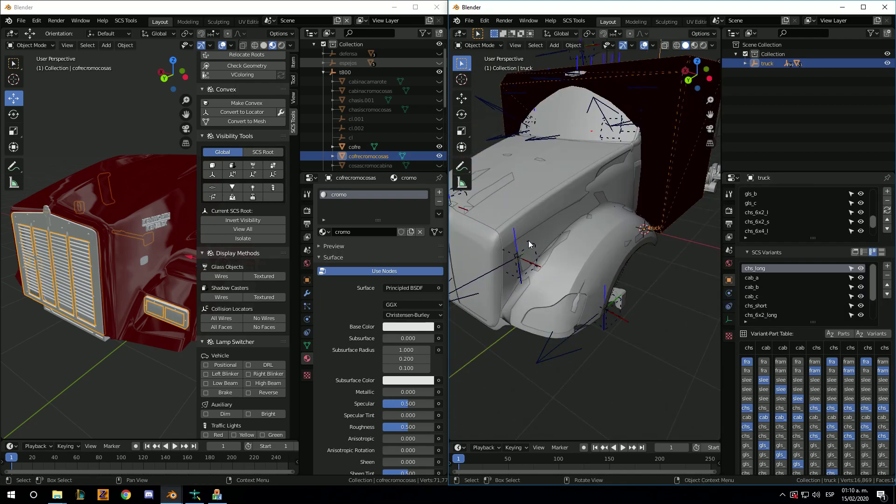
pyautogui.click(528, 240)
pyautogui.moveTo(671, 287)
pyautogui.mouseDown(button='middle')
pyautogui.moveTo(589, 270)
pyautogui.moveTo(599, 277)
pyautogui.mouseUp(button='middle')
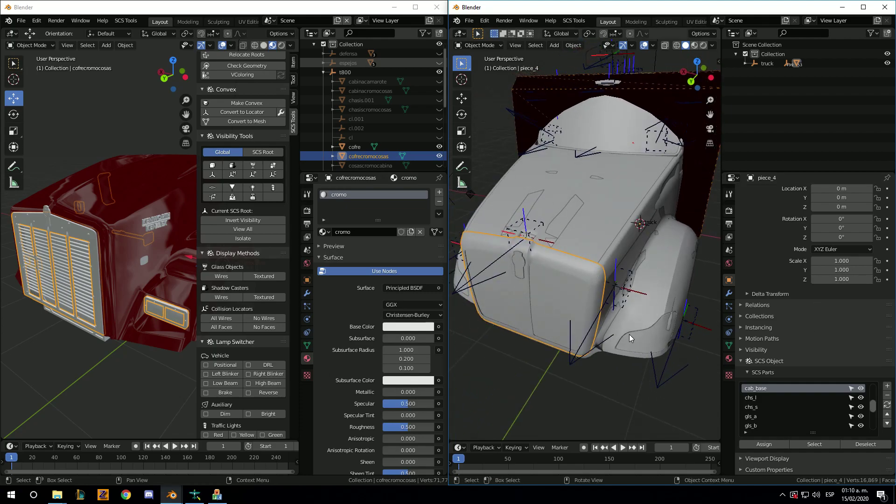
# - Switch the right viewport to Material Preview and browse the cab's mat_0005_chrome material settings
pyautogui.press('z')
pyautogui.click(626, 390)
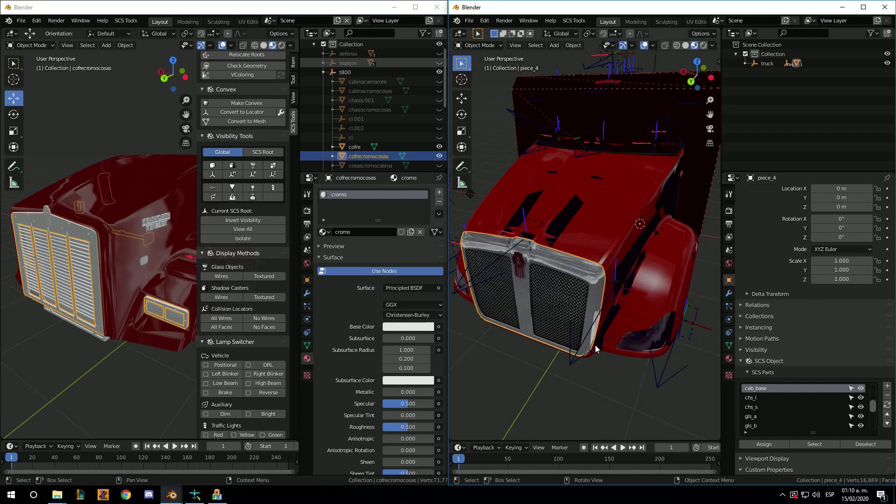
pyautogui.scroll(3, 587, 290)
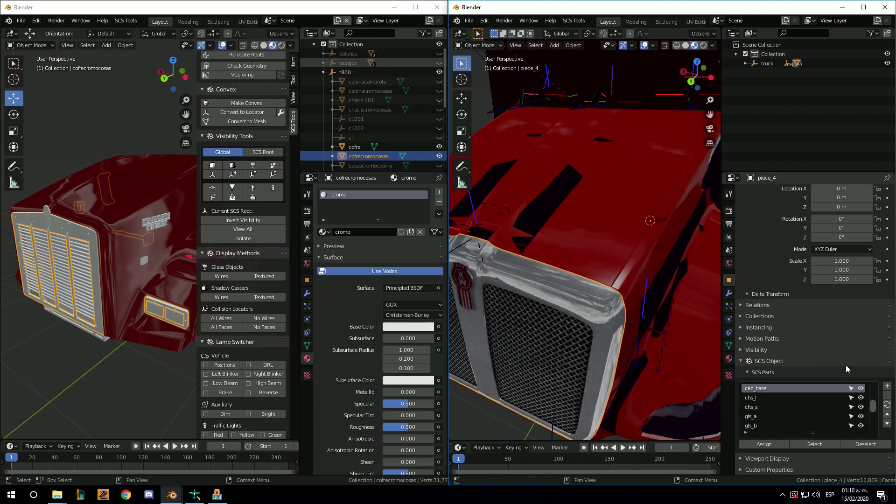
pyautogui.click(729, 359)
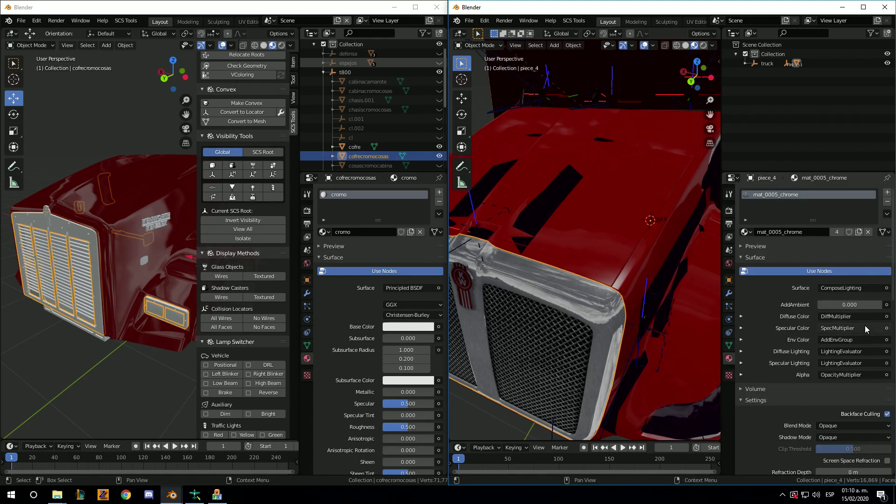
pyautogui.scroll(-5, 862, 329)
pyautogui.scroll(-5, 859, 333)
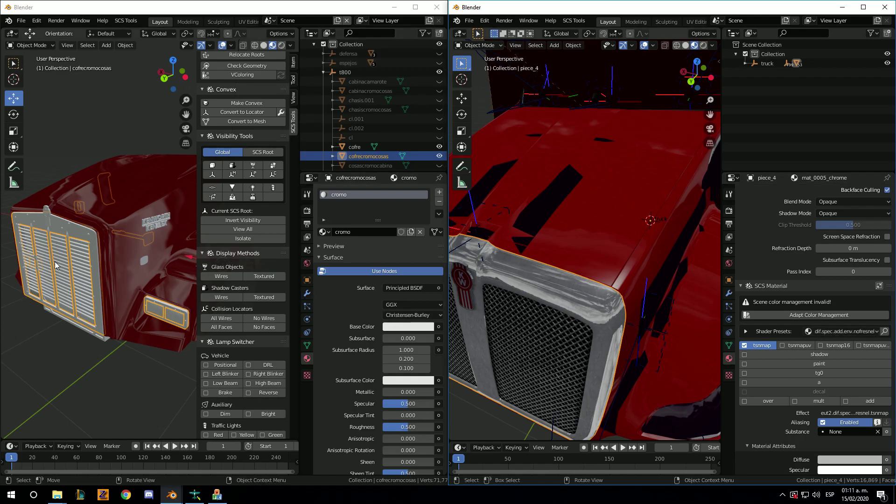
pyautogui.scroll(-3, 399, 292)
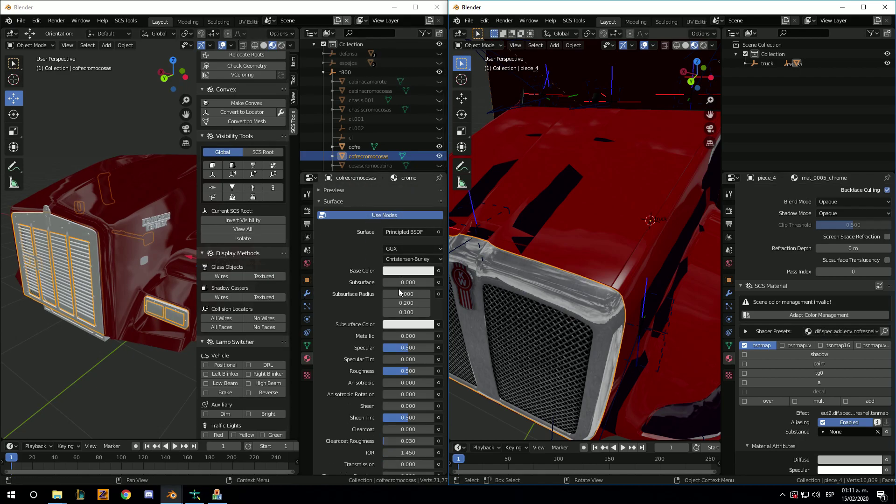
pyautogui.scroll(-5, 399, 293)
pyautogui.scroll(-5, 378, 318)
pyautogui.scroll(-5, 355, 346)
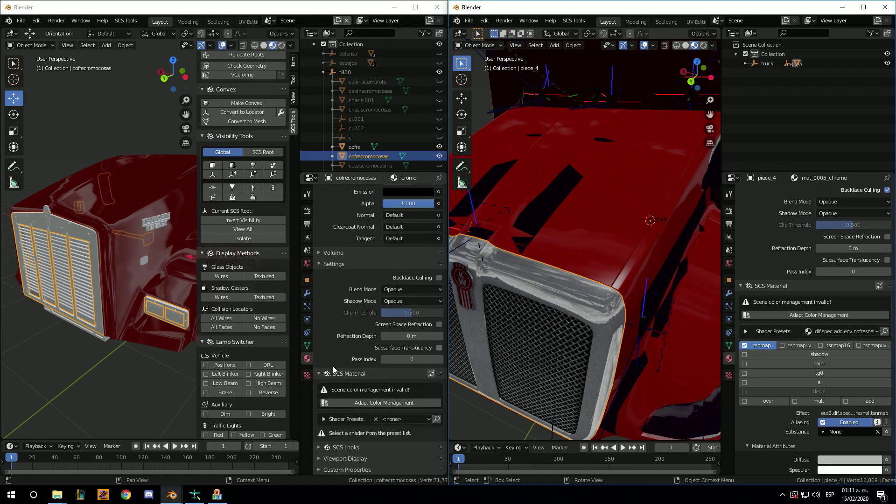
pyautogui.scroll(3, 334, 389)
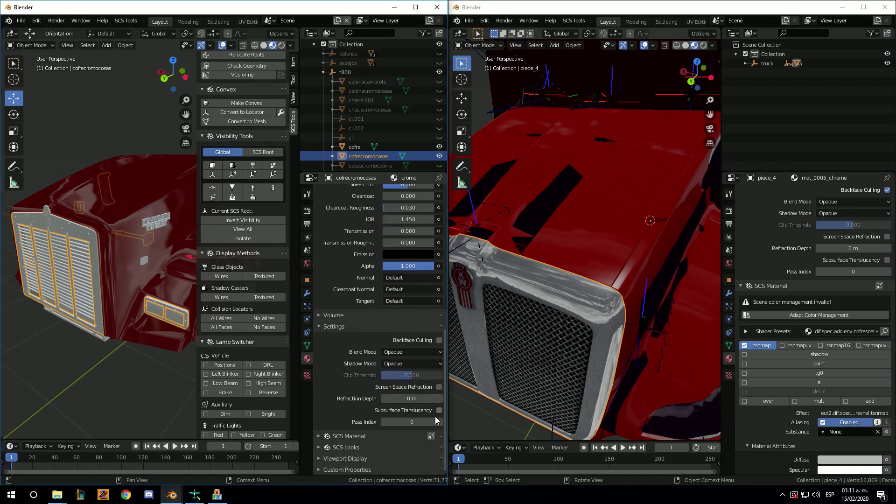
pyautogui.scroll(5, 358, 417)
pyautogui.scroll(5, 359, 410)
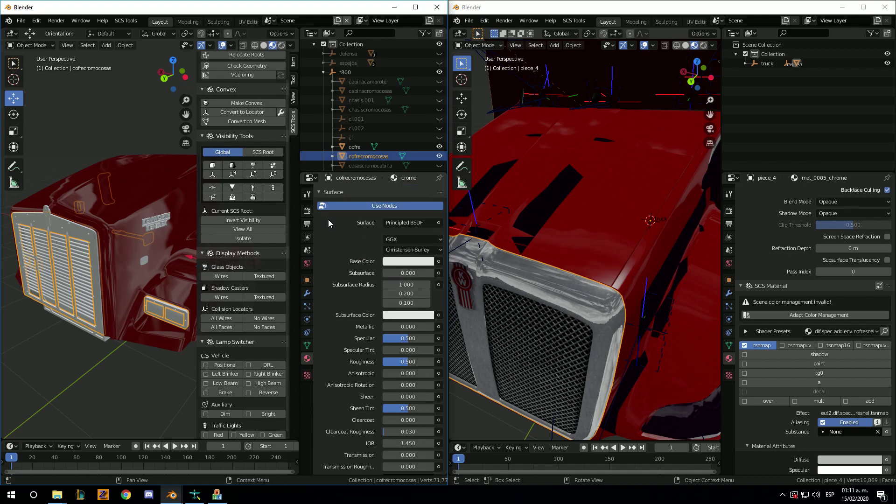
pyautogui.scroll(4, 355, 401)
# - Collapse cromo's Surface panels and move the SCS Material and SCS Looks panels to the top
pyautogui.click(317, 258)
pyautogui.click(323, 279)
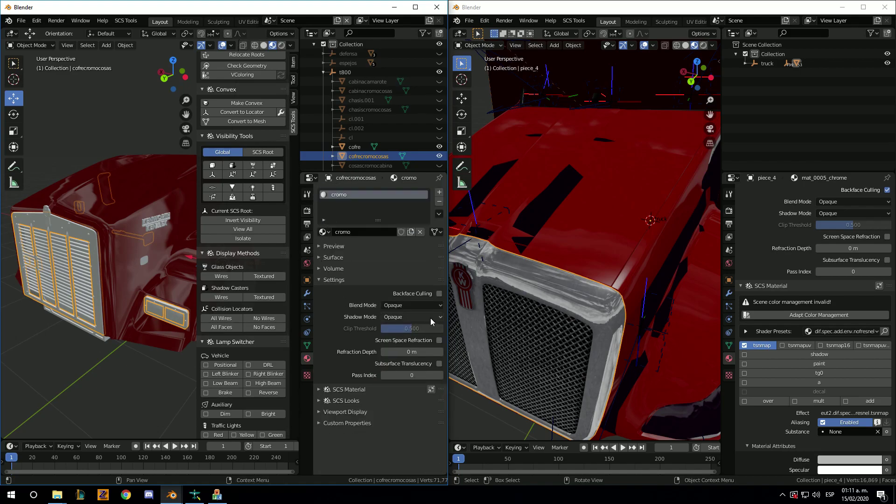
pyautogui.click(322, 280)
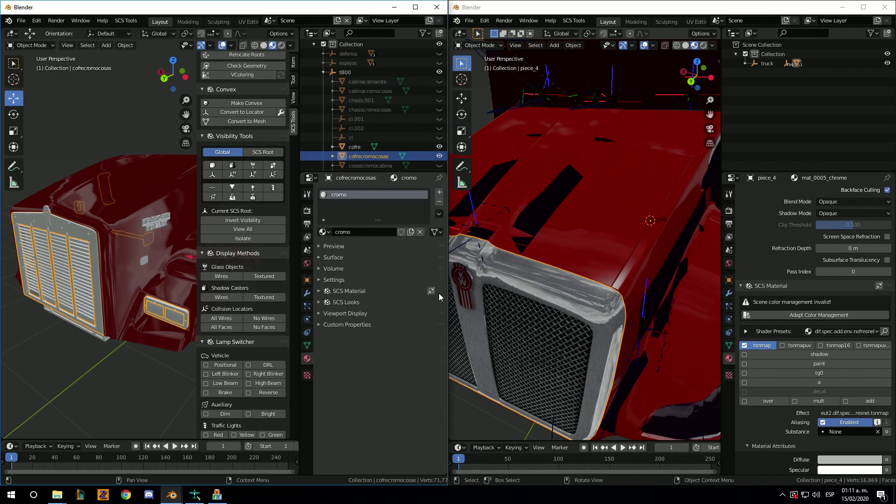
pyautogui.moveTo(440, 291); pyautogui.dragTo(440, 245)
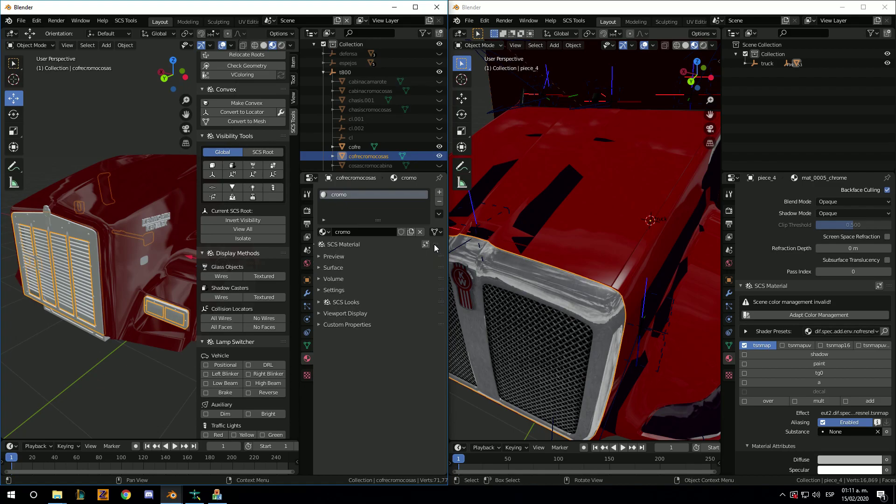
pyautogui.moveTo(434, 305); pyautogui.dragTo(434, 249)
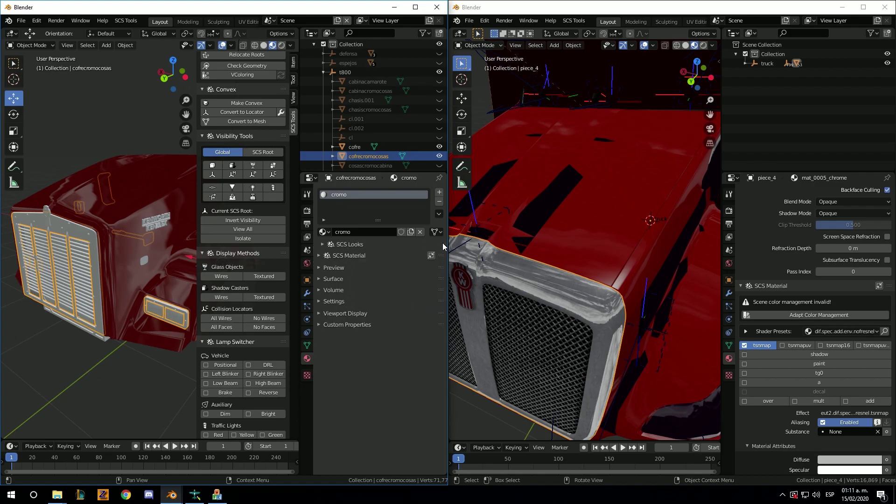
pyautogui.scroll(-3, 757, 461)
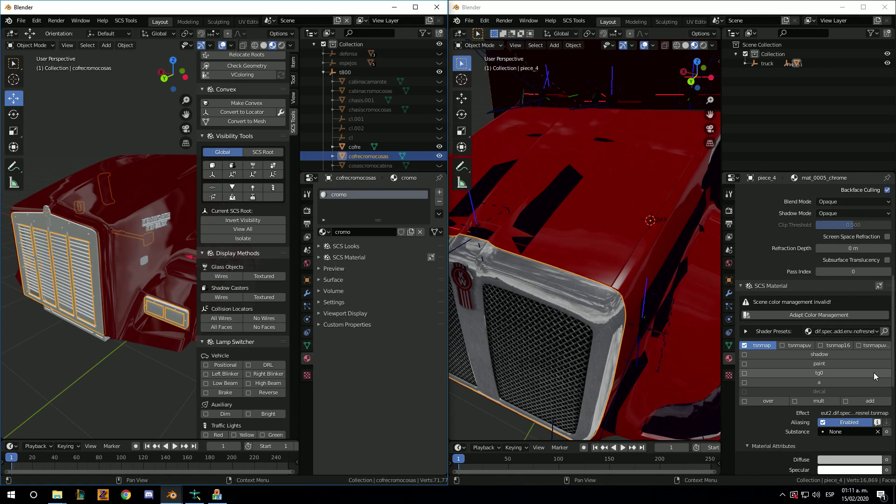
pyautogui.scroll(-6, 757, 461)
pyautogui.scroll(-3, 757, 461)
pyautogui.click(767, 447)
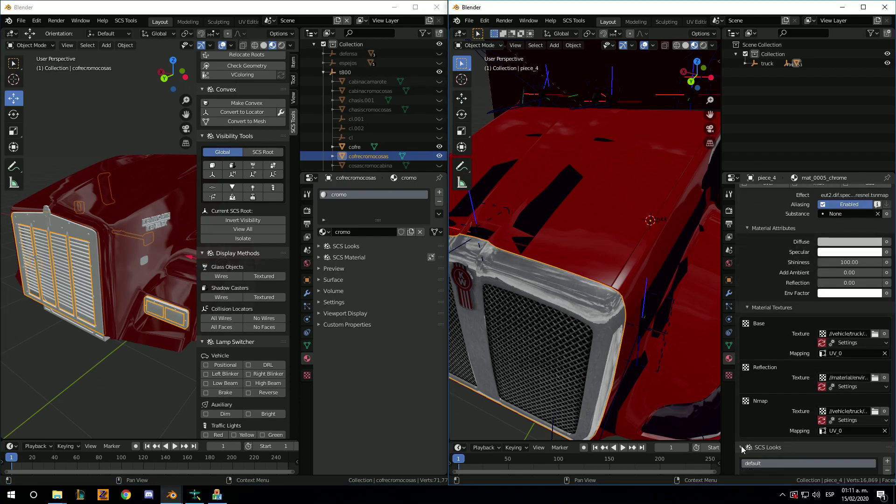
pyautogui.scroll(-2, 781, 430)
pyautogui.click(742, 402)
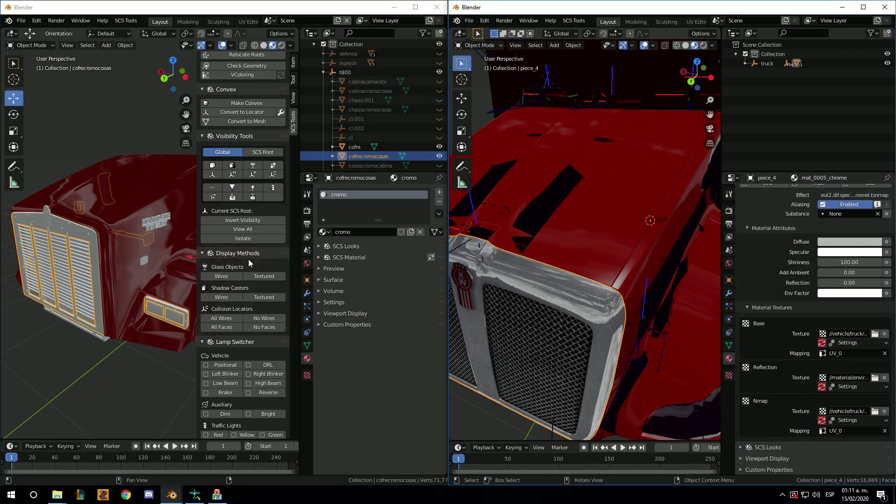
# - Add a default SCS look to the cromo material and reveal its shader preset settings
pyautogui.click(320, 258)
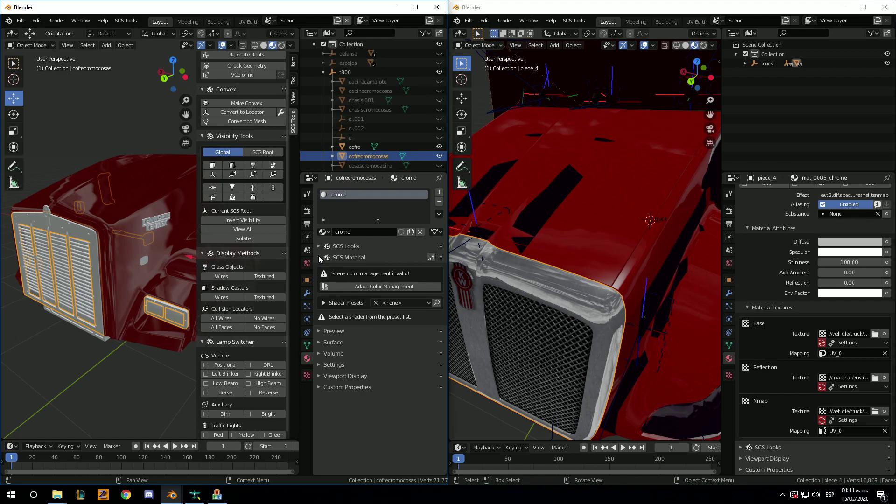
pyautogui.click(320, 258)
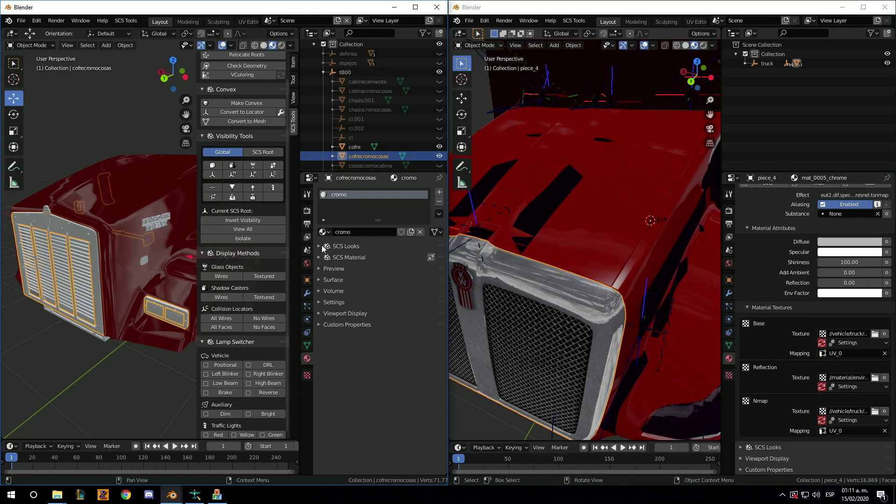
pyautogui.click(322, 247)
pyautogui.click(440, 264)
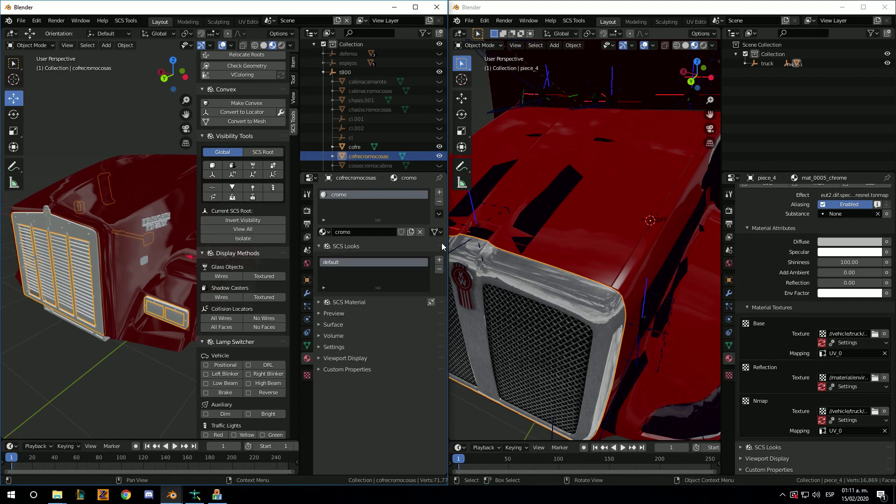
pyautogui.moveTo(441, 246)
pyautogui.mouseDown()
pyautogui.moveTo(440, 287)
pyautogui.moveTo(445, 278)
pyautogui.mouseUp()
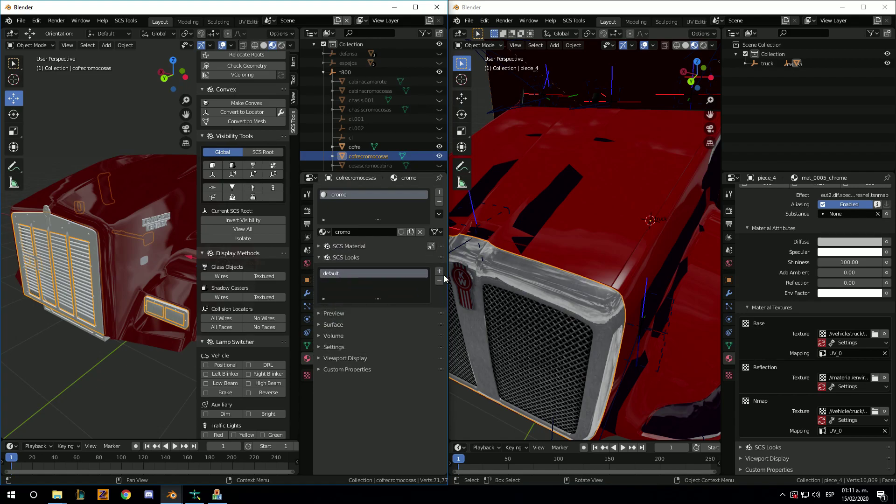
pyautogui.click(340, 257)
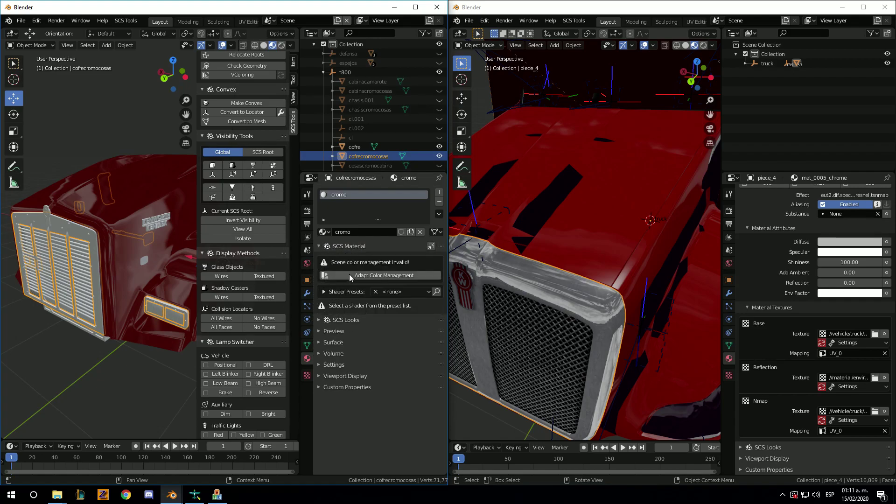
pyautogui.click(391, 292)
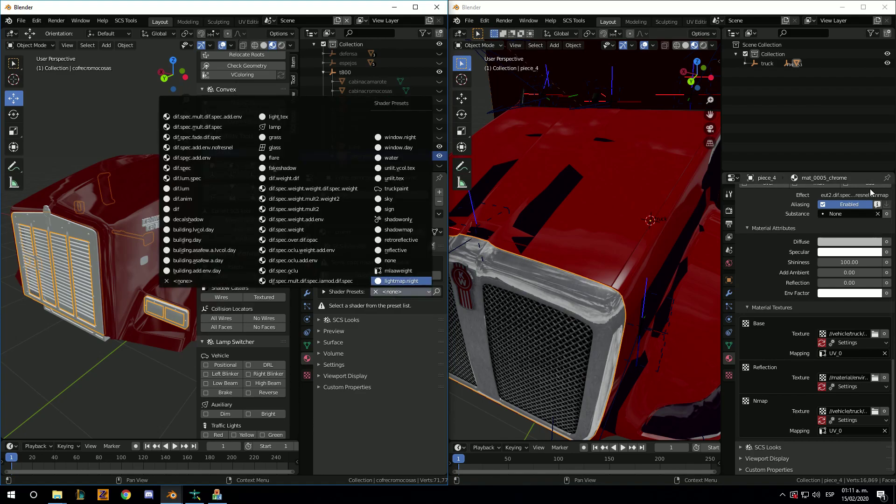
pyautogui.scroll(3, 819, 224)
pyautogui.scroll(3, 819, 224)
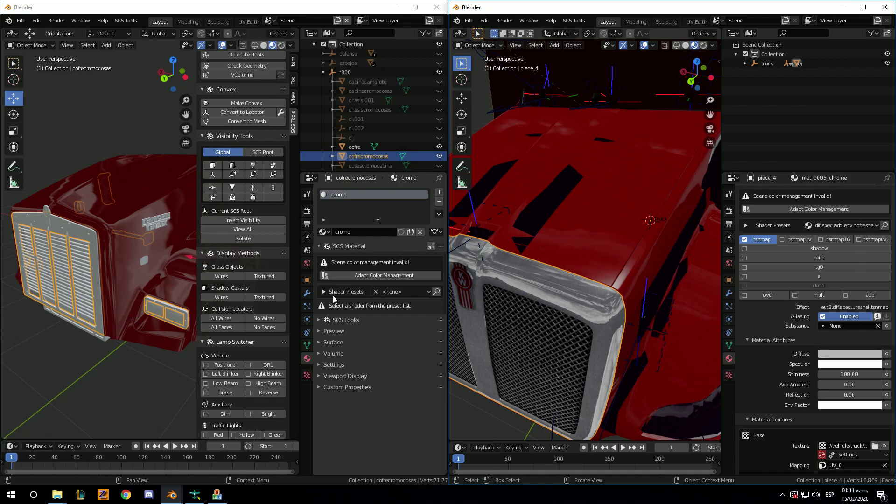
# - Apply the dif.spec.add.env.nofresnel shader preset to cromo and enable its tsnmap flavor
pyautogui.click(396, 293)
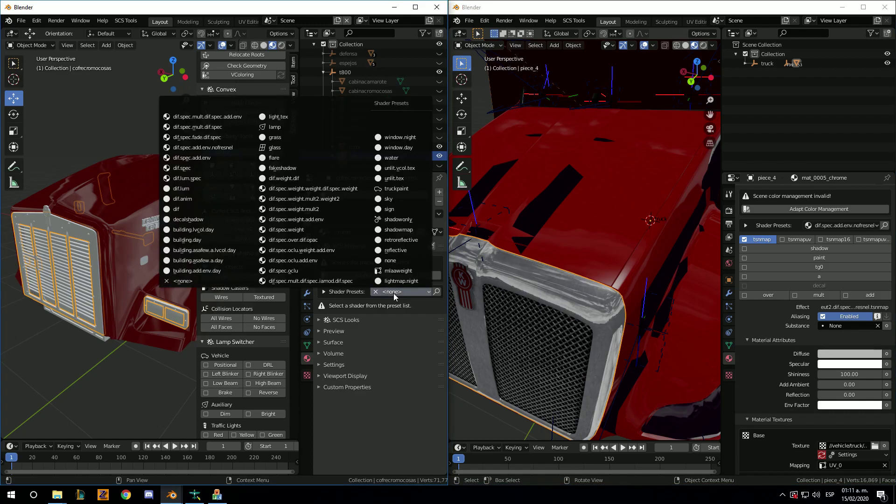
pyautogui.click(211, 147)
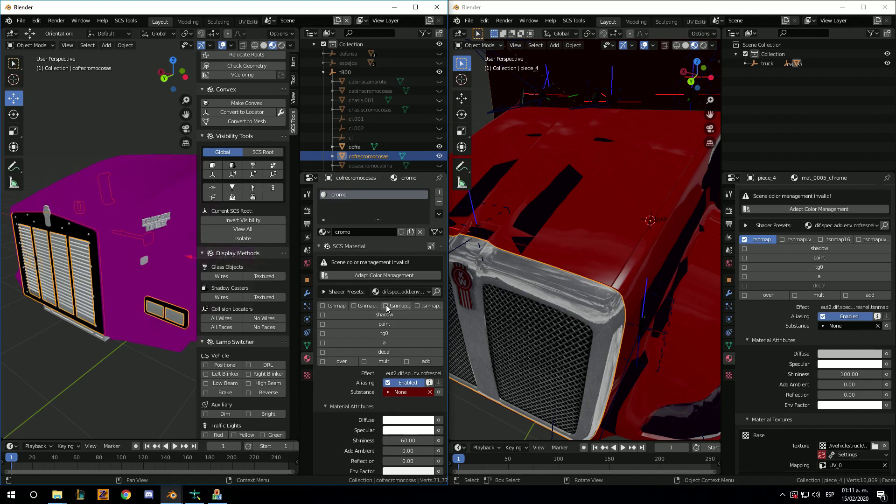
pyautogui.click(337, 311)
pyautogui.scroll(-6, 827, 400)
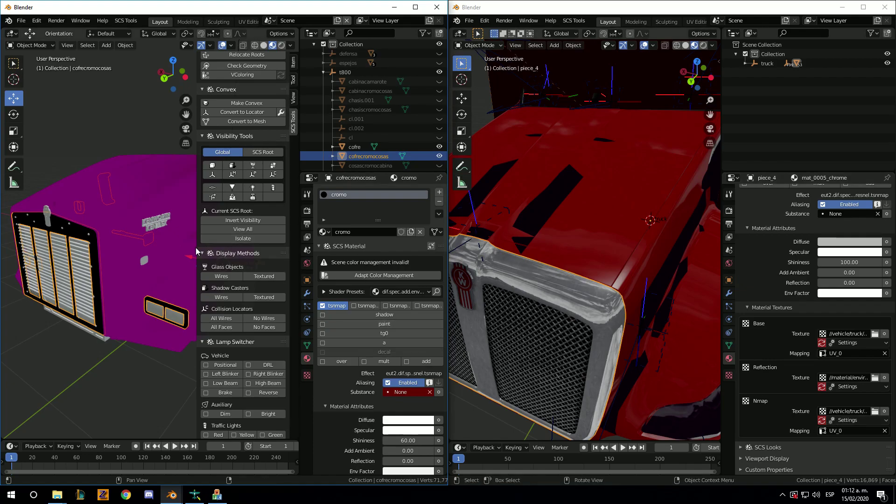
pyautogui.moveTo(153, 276)
pyautogui.mouseDown(button='middle')
pyautogui.moveTo(133, 273)
pyautogui.moveTo(151, 269)
pyautogui.mouseUp(button='middle')
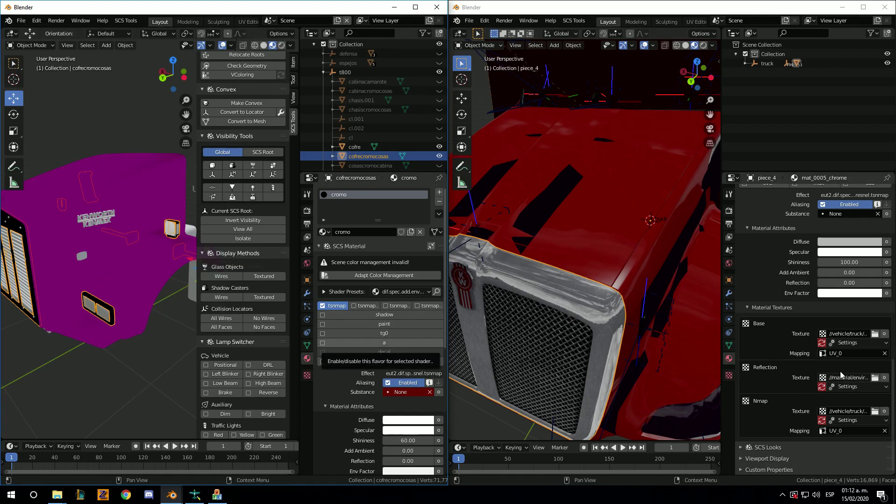
pyautogui.scroll(-10, 383, 354)
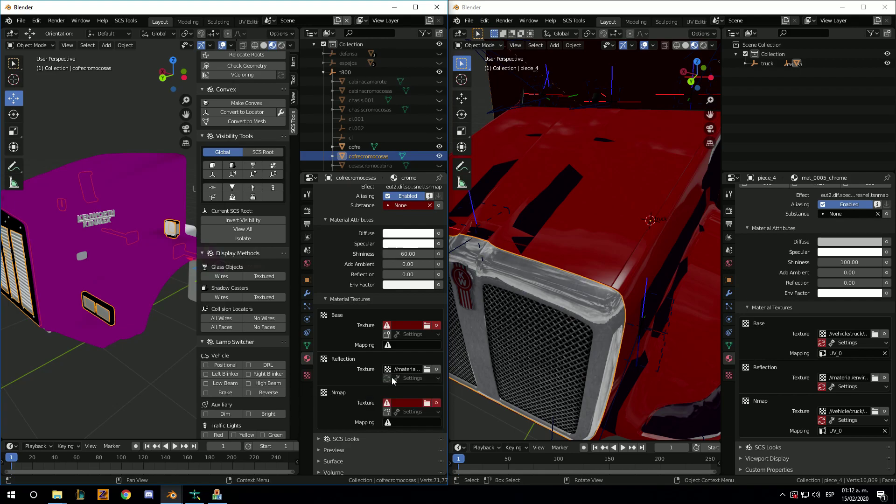
# - Map the Base texture to UVMap and load cromo.tobj from the texturas folder
pyautogui.click(401, 345)
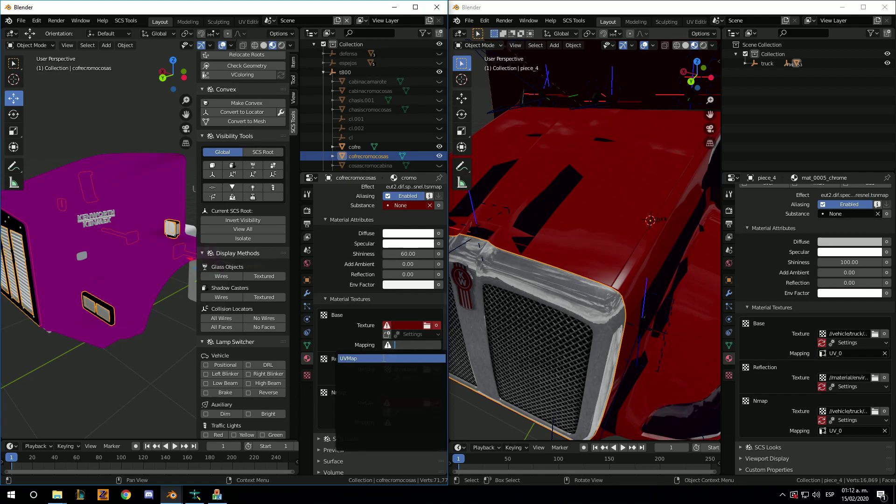
pyautogui.click(387, 359)
pyautogui.click(427, 327)
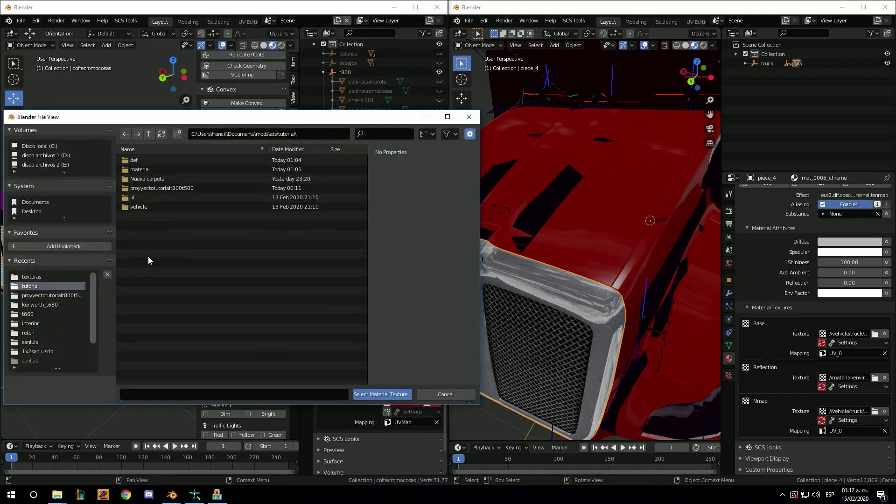
pyautogui.click(36, 276)
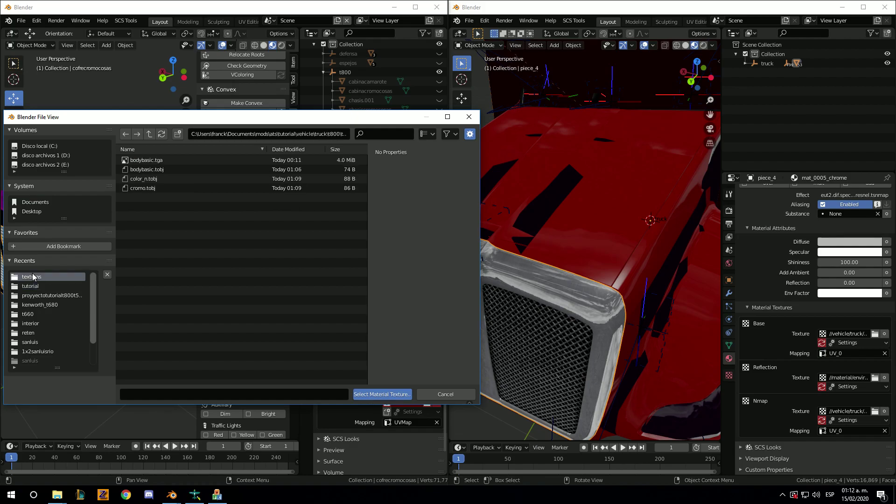
pyautogui.doubleClick(147, 189)
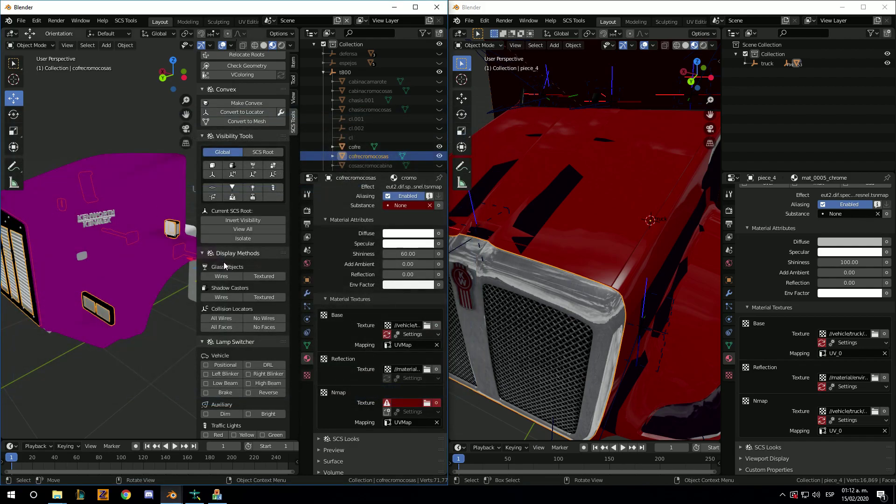
pyautogui.click(386, 335)
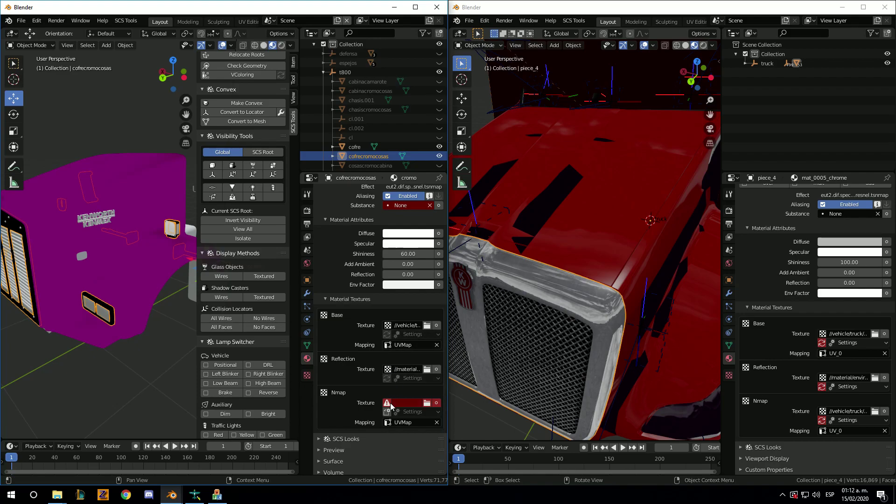
# - Load the normal map texture from texturas into the Nmap slot with U Repeat enabled
pyautogui.click(426, 403)
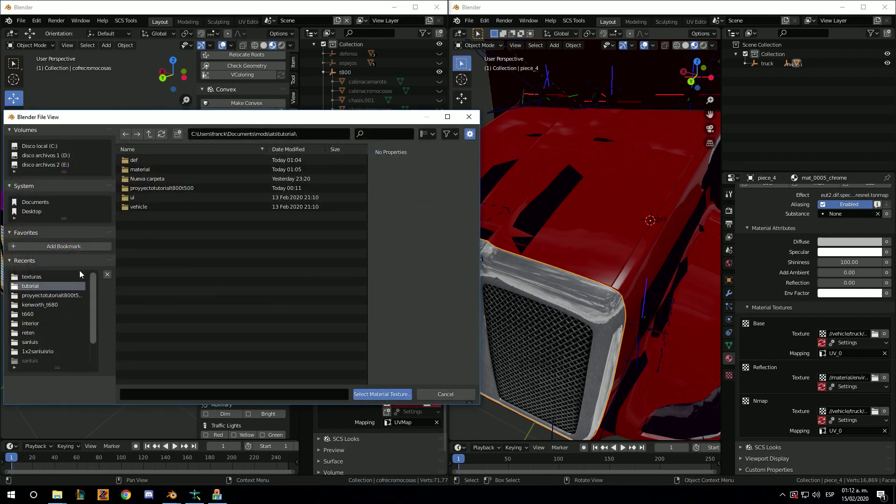
pyautogui.click(81, 276)
pyautogui.doubleClick(150, 188)
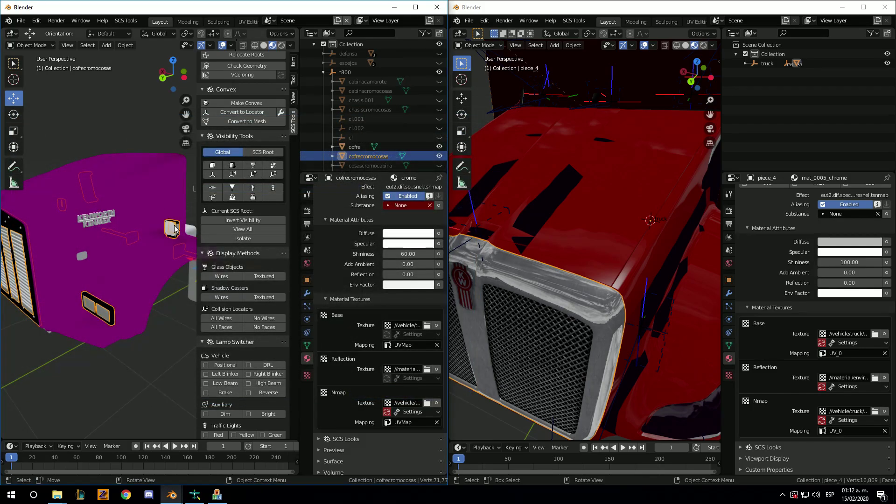
pyautogui.click(405, 412)
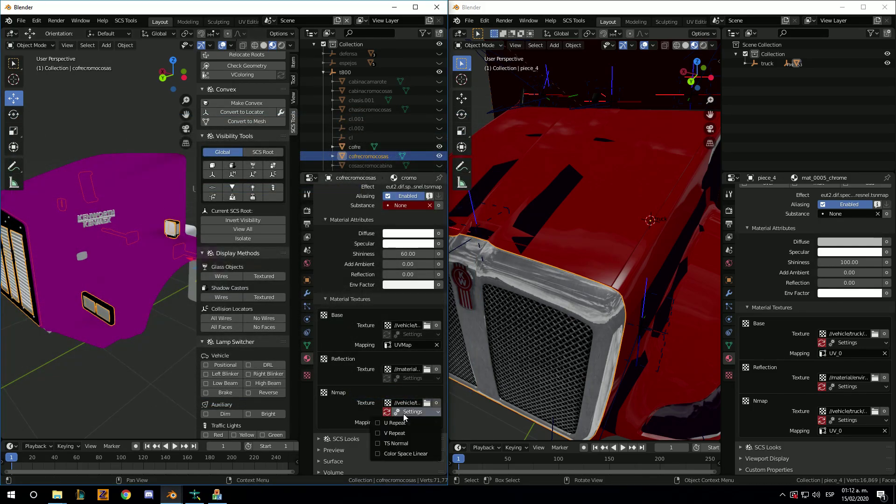
pyautogui.click(394, 423)
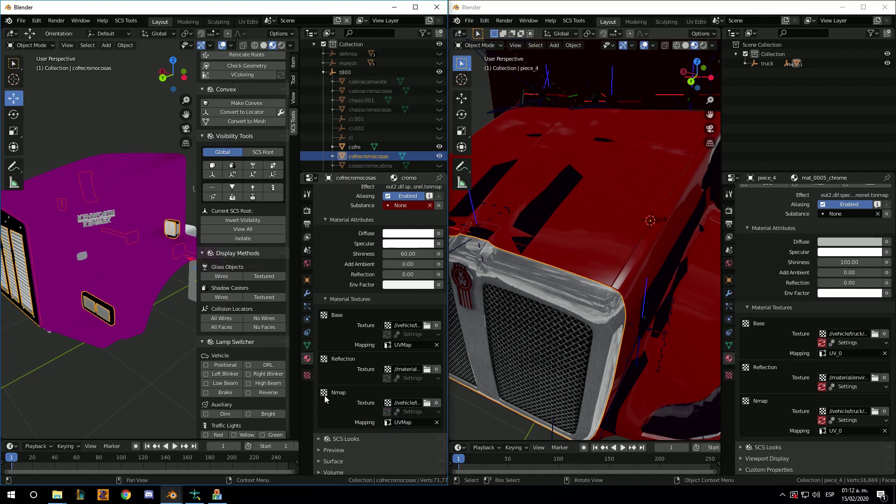
# - Clear cromo's Substance value, then toggle tsnmap off and on, which triggers a NoneType TypeError
pyautogui.scroll(-3, 91, 312)
pyautogui.scroll(4, 389, 244)
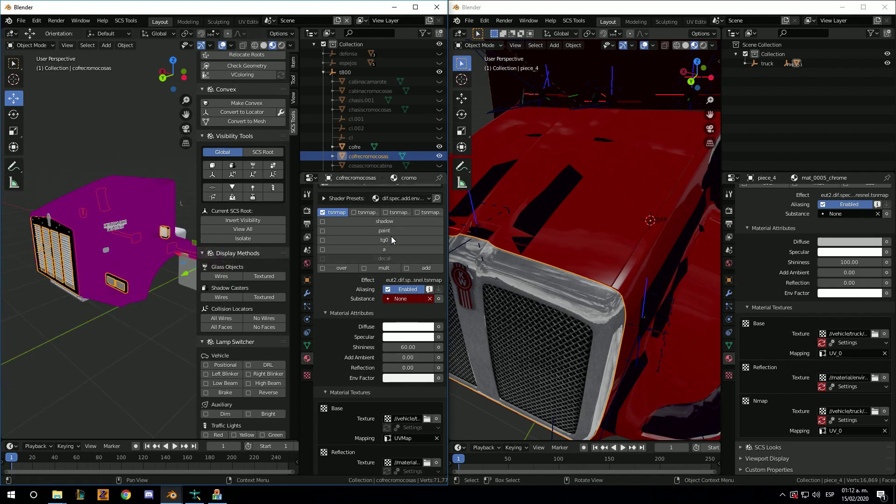
pyautogui.scroll(4, 391, 246)
pyautogui.scroll(-1, 392, 262)
pyautogui.scroll(-1, 393, 280)
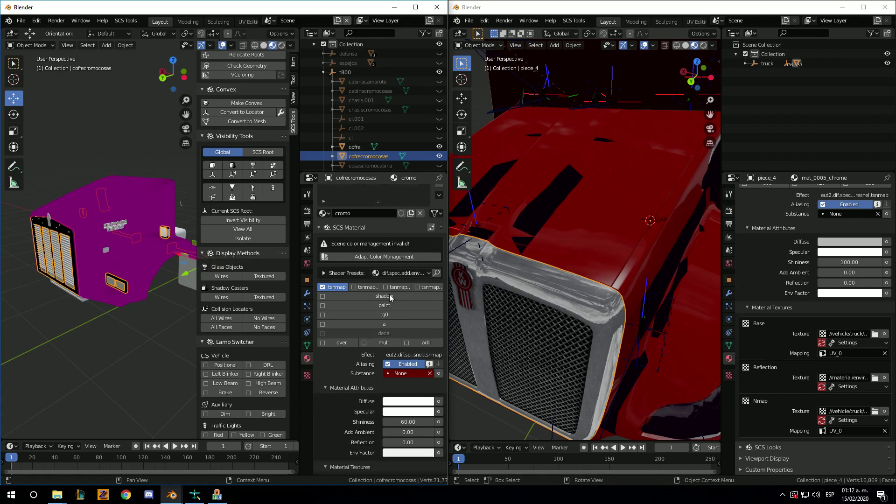
pyautogui.scroll(-5, 396, 301)
pyautogui.scroll(-2, 395, 301)
pyautogui.scroll(-2, 396, 300)
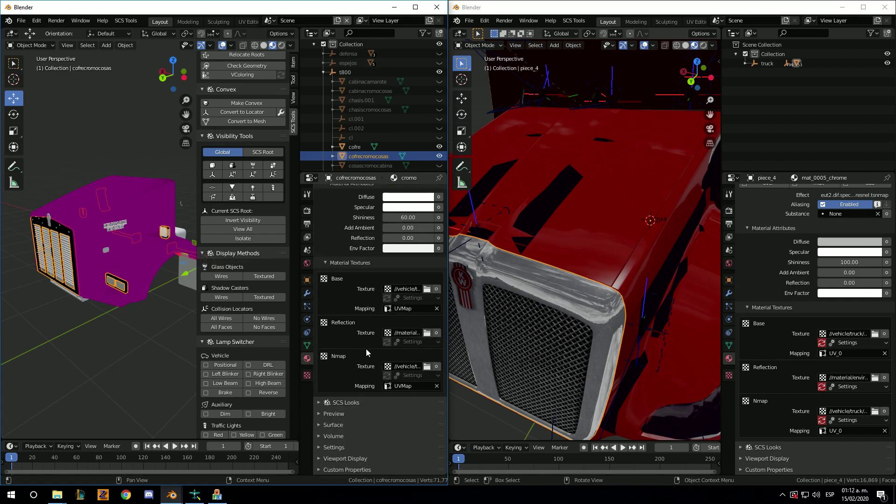
pyautogui.scroll(2, 116, 266)
pyautogui.scroll(2, 130, 274)
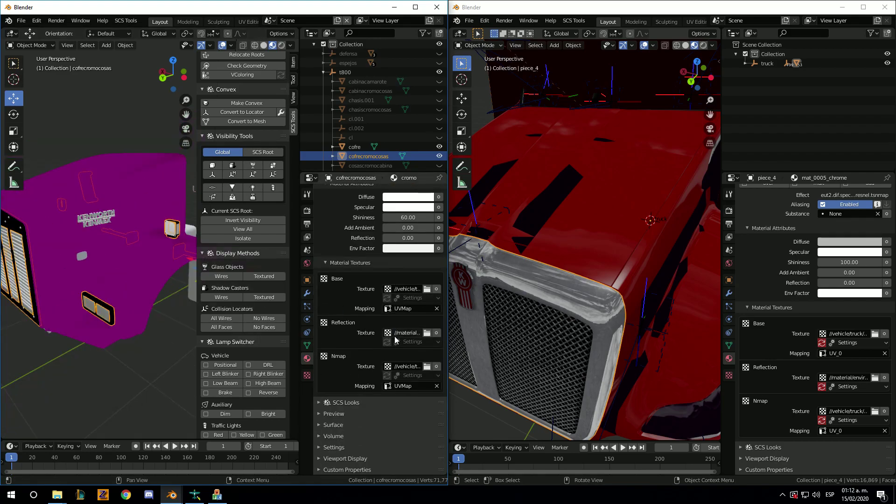
pyautogui.scroll(2, 386, 288)
pyautogui.scroll(2, 395, 285)
pyautogui.scroll(2, 407, 280)
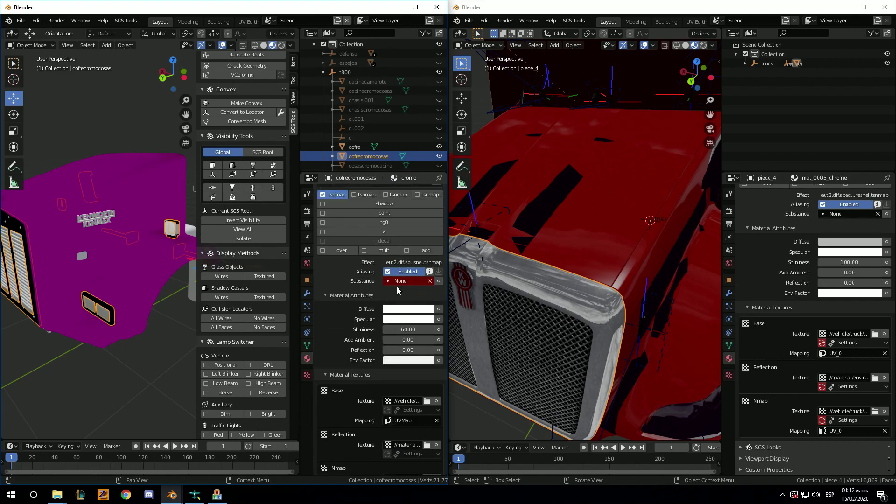
pyautogui.click(325, 270)
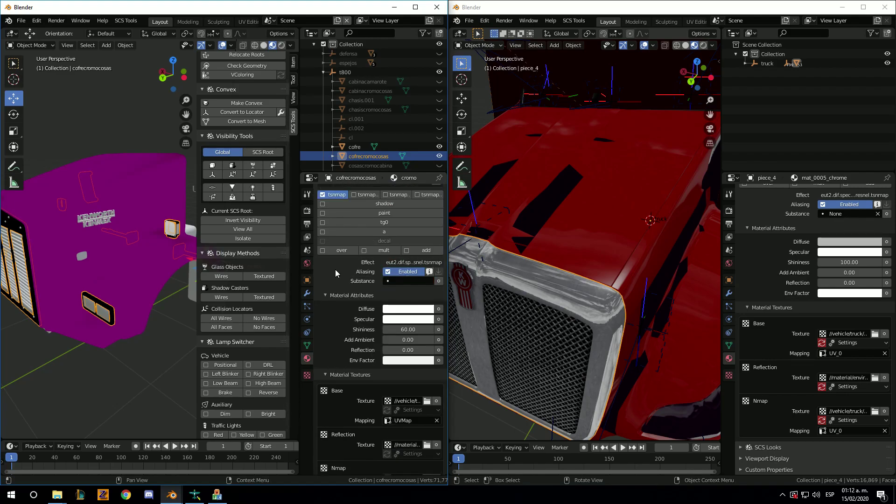
pyautogui.click(337, 231)
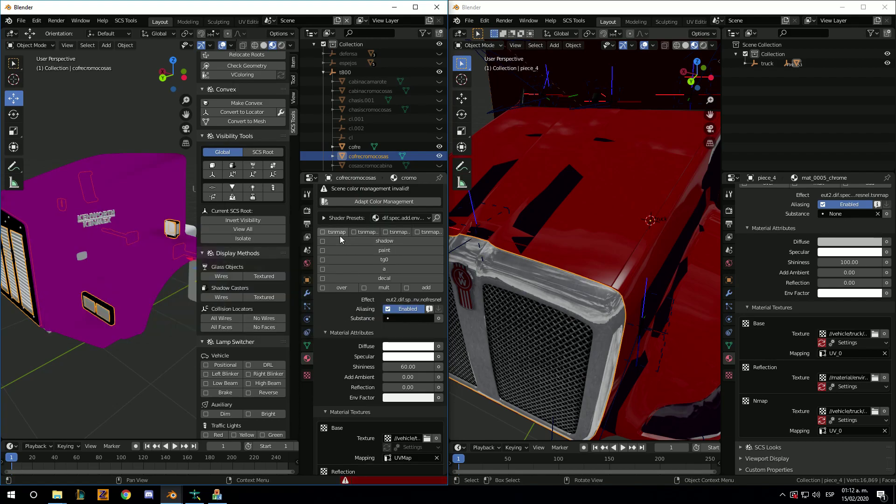
pyautogui.click(339, 233)
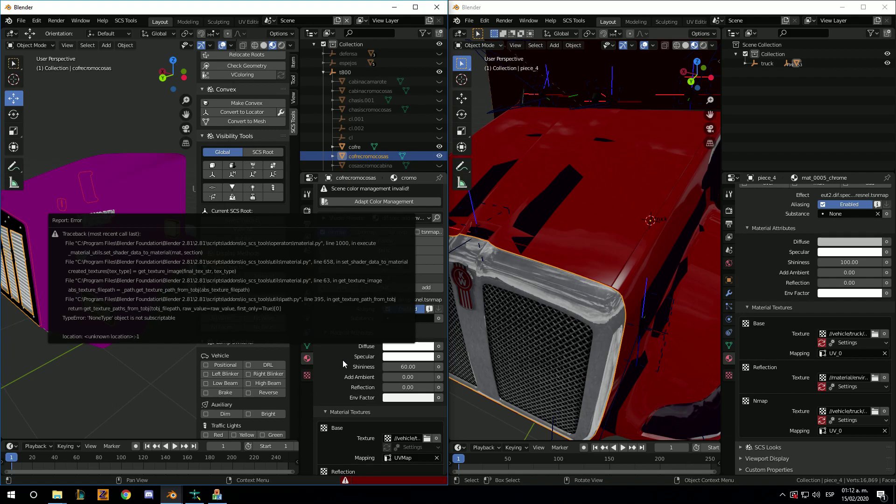
# - Save As camion.blend in the tutorial folder, then select the cofre hood object
pyautogui.click(21, 22)
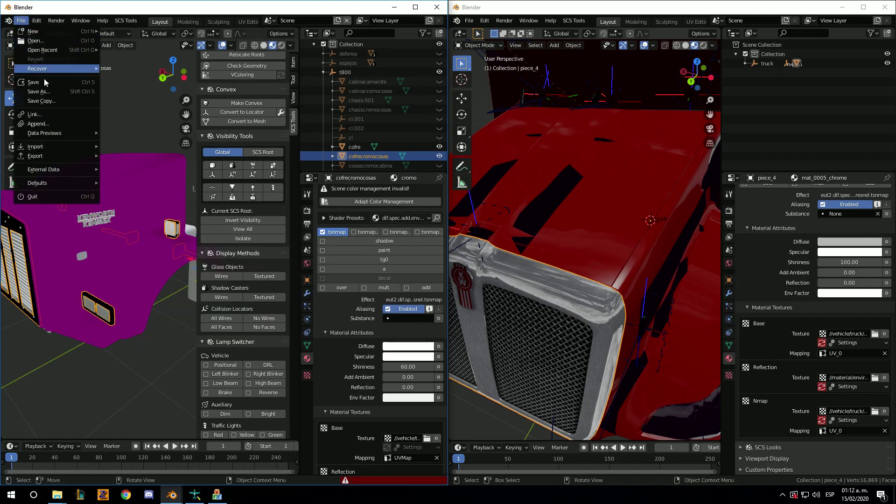
pyautogui.click(40, 92)
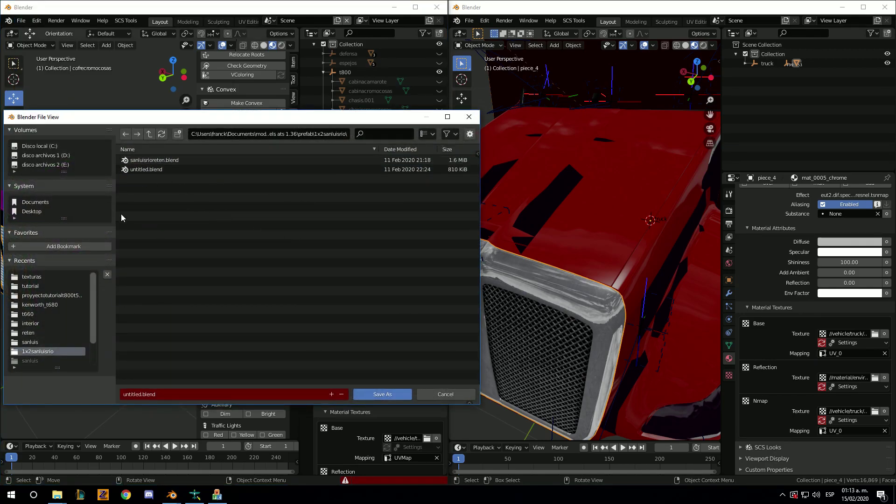
pyautogui.click(52, 285)
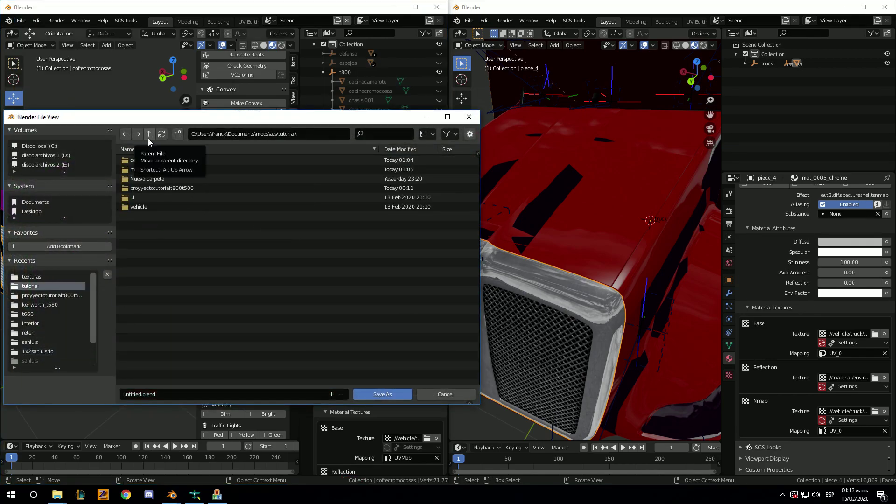
pyautogui.click(148, 139)
pyautogui.click(30, 290)
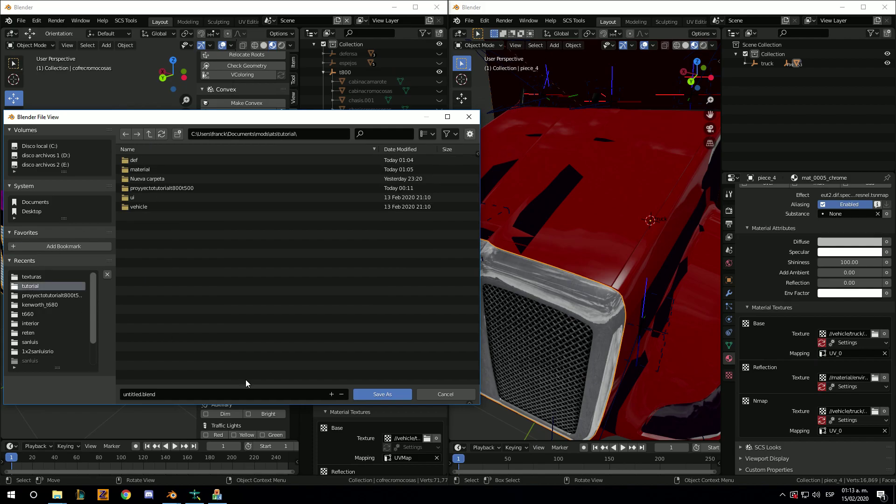
pyautogui.click(237, 395)
pyautogui.write('camio')
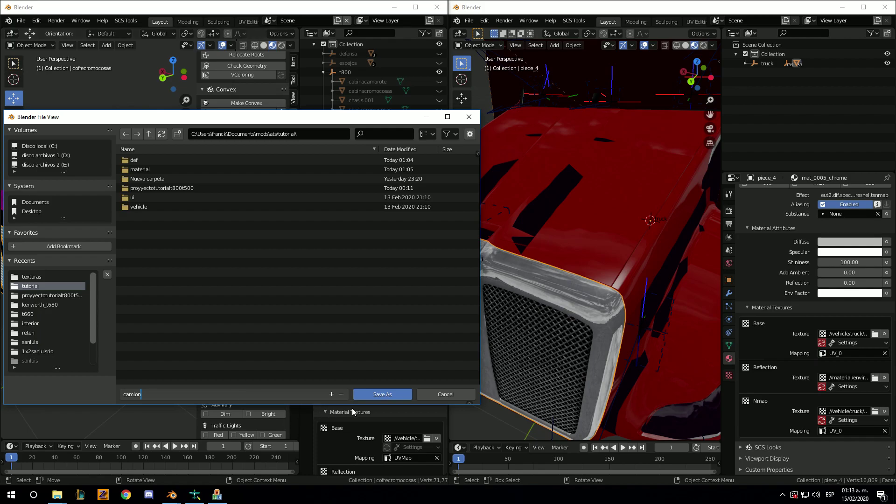
pyautogui.click(373, 395)
pyautogui.click(87, 276)
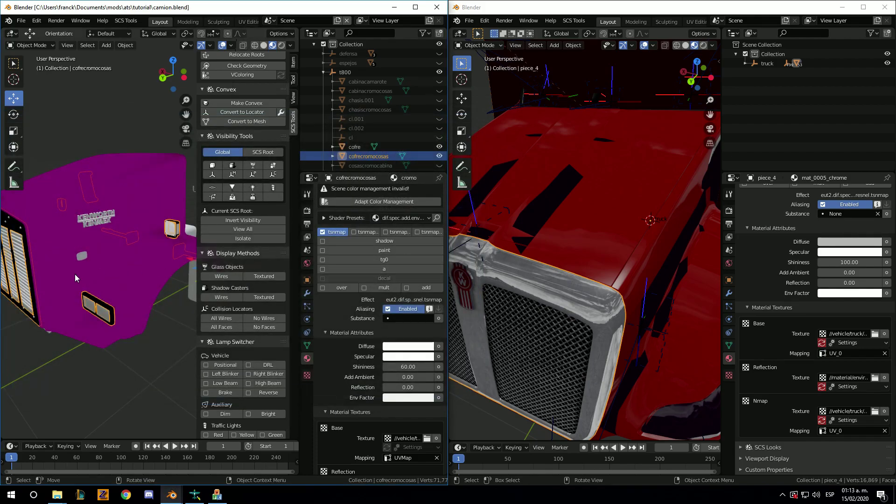
pyautogui.moveTo(87, 276); pyautogui.dragTo(123, 234, button='middle')
# - Load color_n.tobj from texturas as the hood's normal map, mapped to UVMap.001
pyautogui.scroll(2, 396, 327)
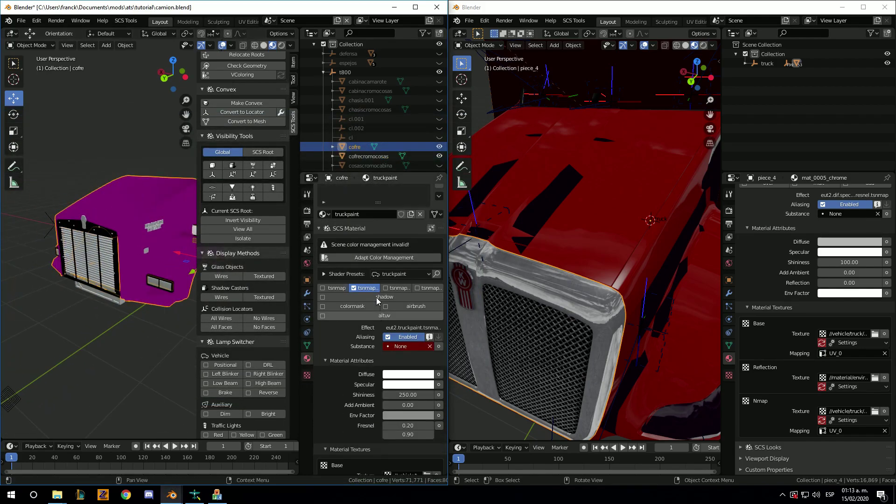
pyautogui.scroll(-5, 418, 365)
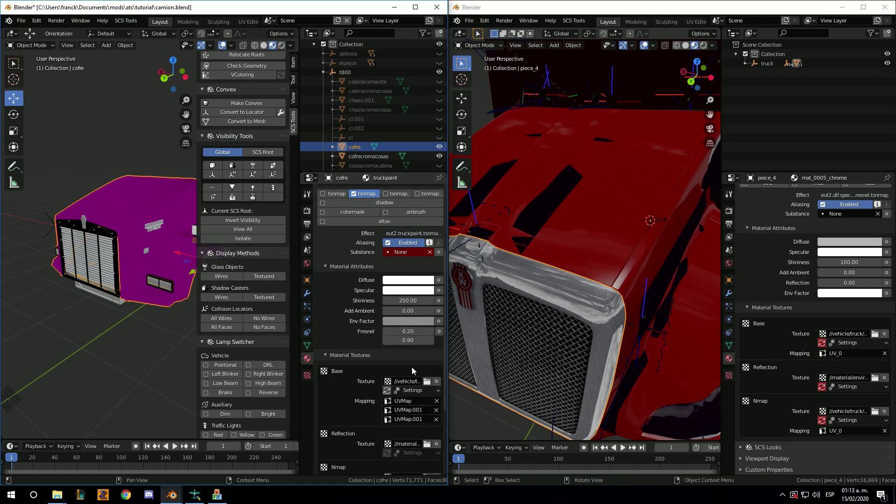
pyautogui.scroll(-5, 396, 374)
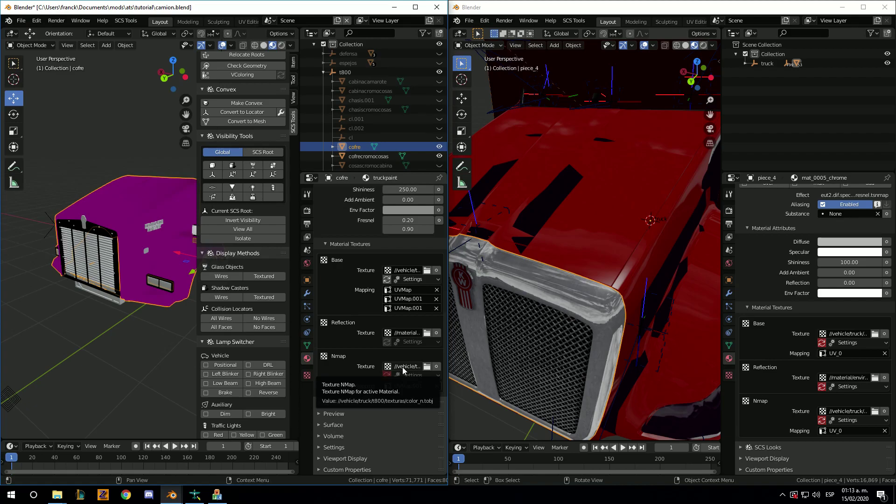
pyautogui.click(426, 367)
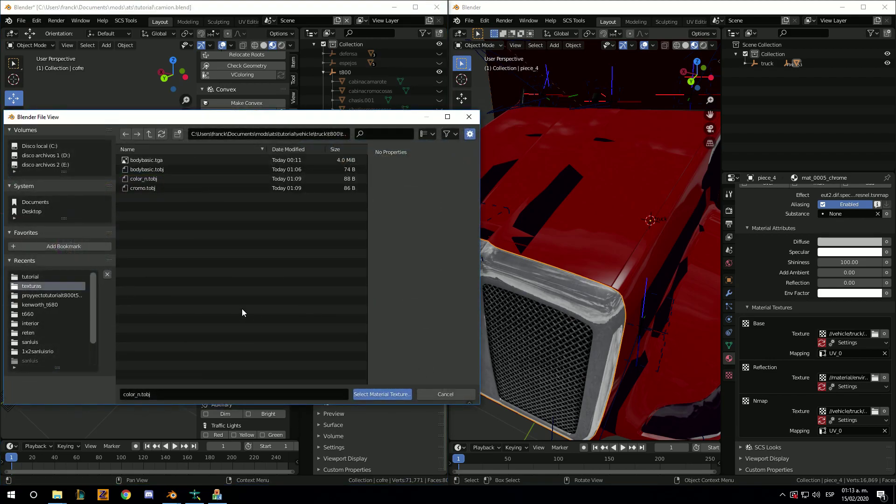
pyautogui.click(40, 287)
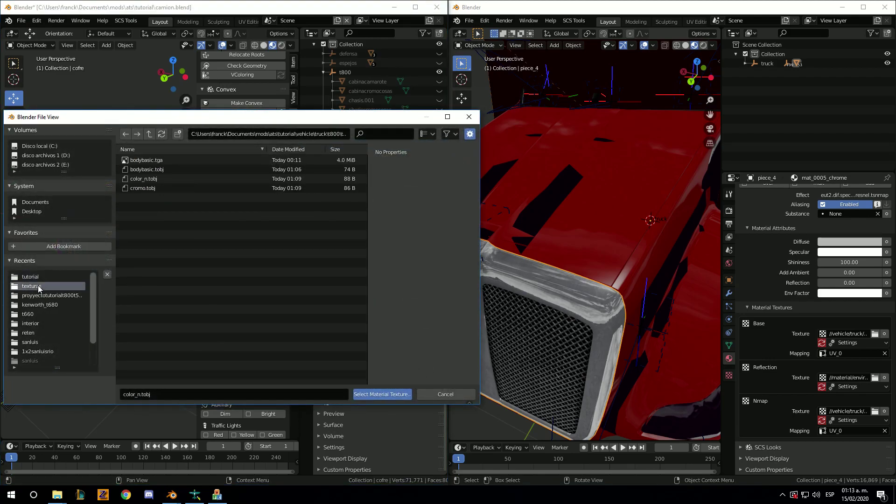
pyautogui.doubleClick(138, 180)
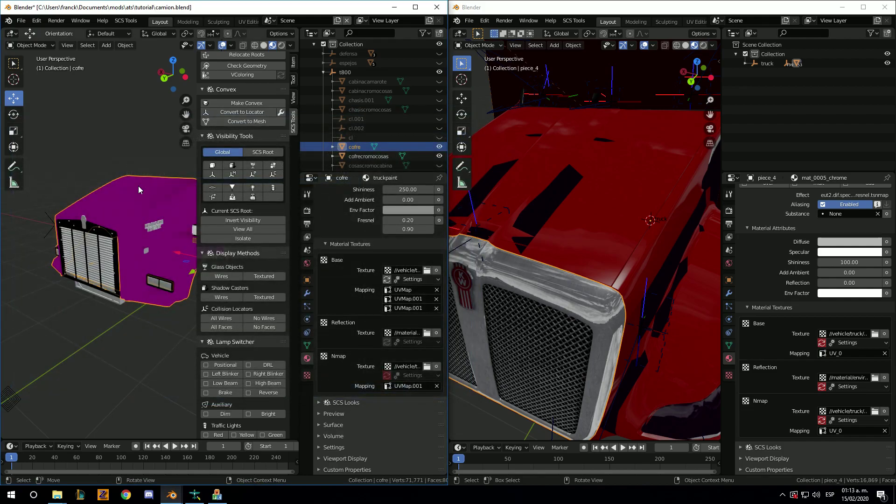
pyautogui.click(405, 390)
# - Maximize the Blender window and orbit to inspect the whole hood and grille
pyautogui.scroll(3, 152, 277)
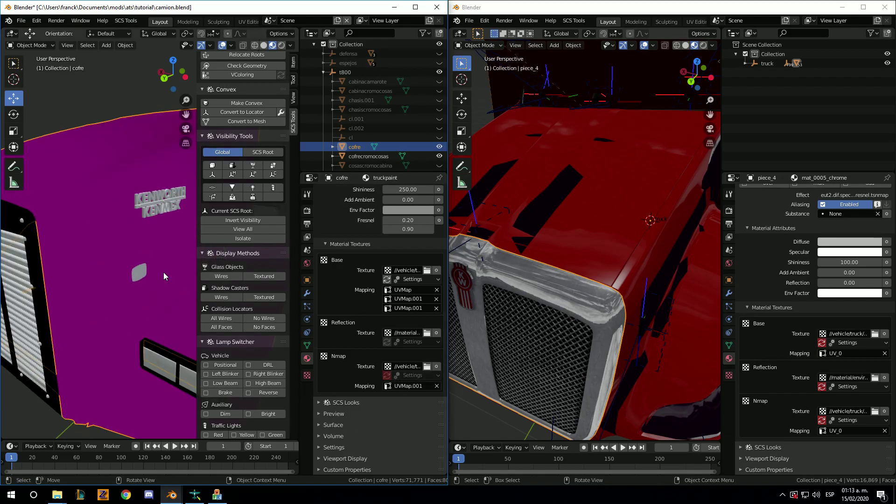
pyautogui.scroll(3, 153, 277)
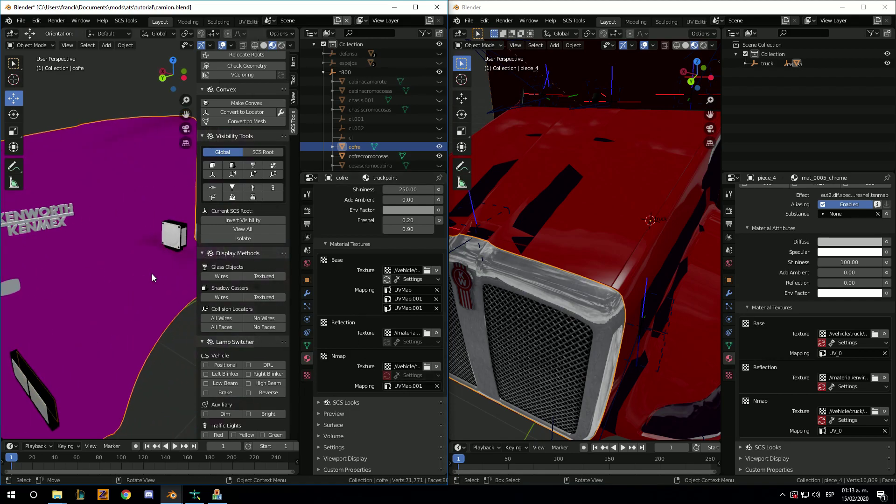
pyautogui.click(415, 7)
pyautogui.scroll(-5, 349, 119)
pyautogui.scroll(4, 300, 245)
pyautogui.moveTo(299, 245)
pyautogui.mouseDown(button='middle')
pyautogui.moveTo(318, 251)
pyautogui.moveTo(303, 253)
pyautogui.mouseUp(button='middle')
pyautogui.scroll(-3, 362, 307)
pyautogui.moveTo(347, 307); pyautogui.dragTo(270, 355, button='middle')
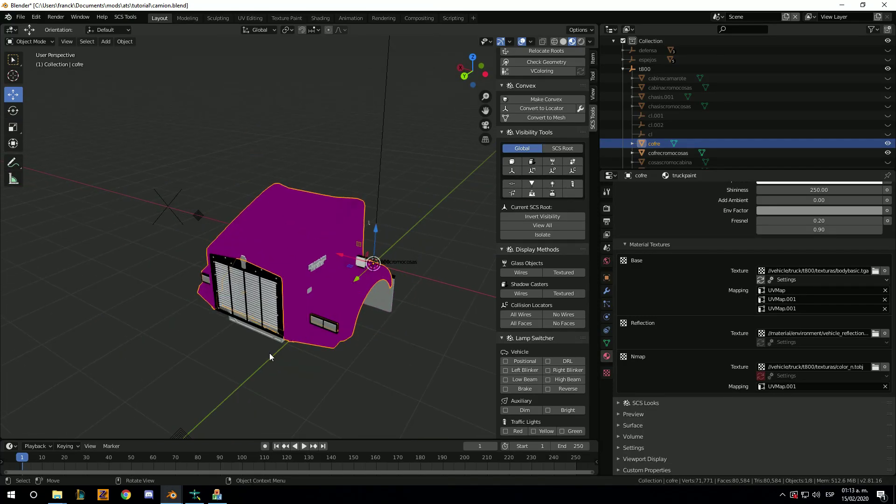
pyautogui.click(195, 494)
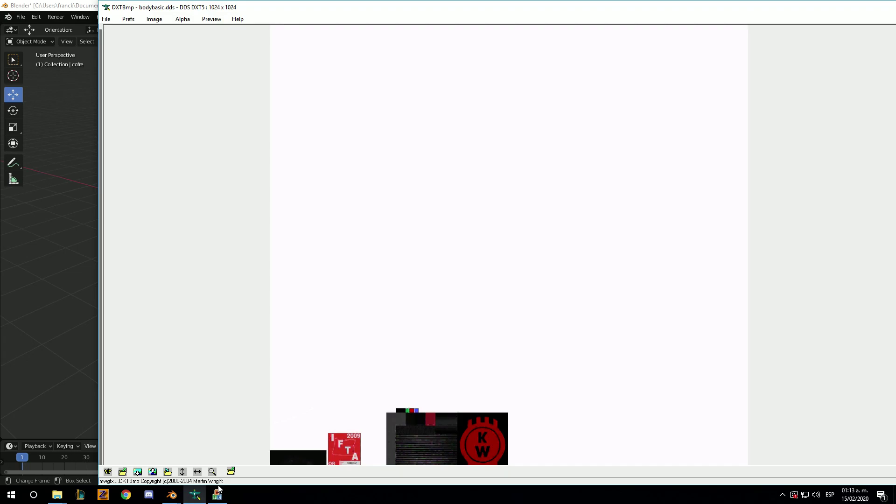
pyautogui.click(172, 495)
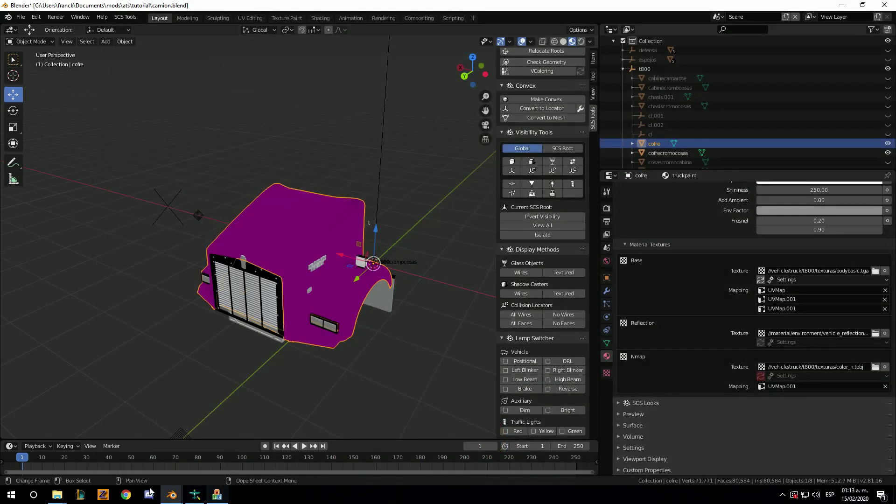
# - Remove the cromo material slot from the cofrecromocosas object
pyautogui.click(57, 495)
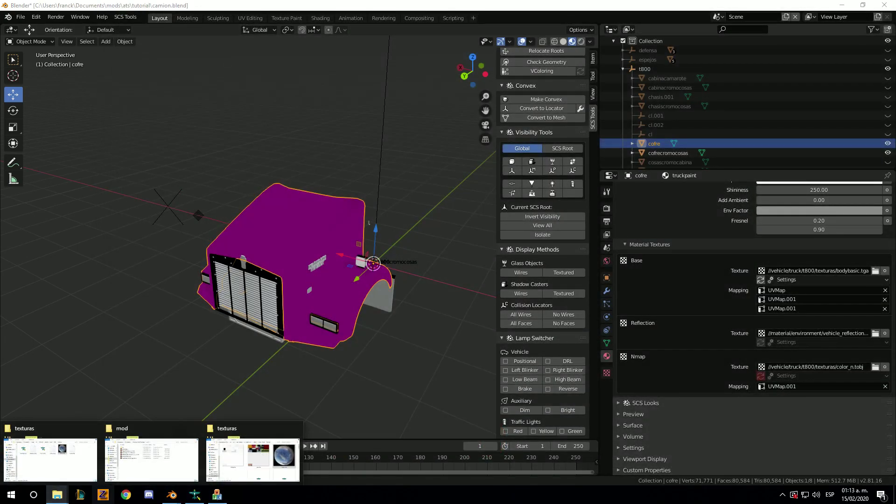
pyautogui.click(278, 303)
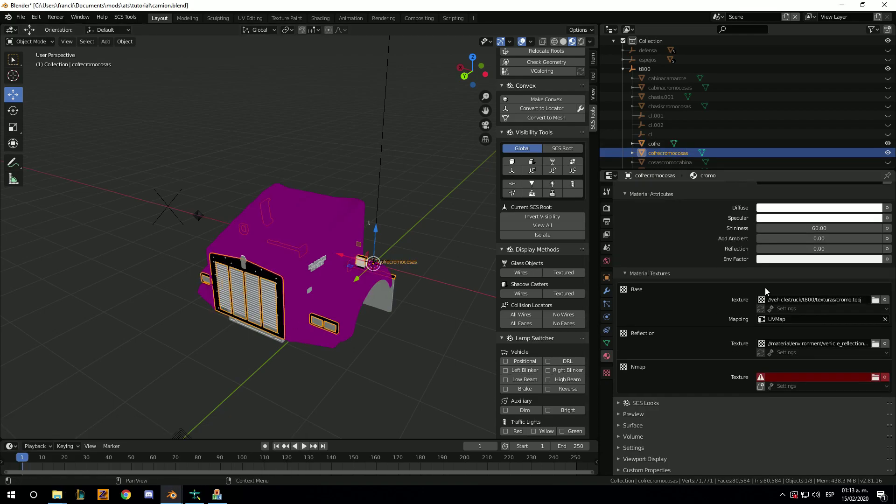
pyautogui.scroll(8, 765, 288)
pyautogui.scroll(2, 761, 288)
pyautogui.click(887, 200)
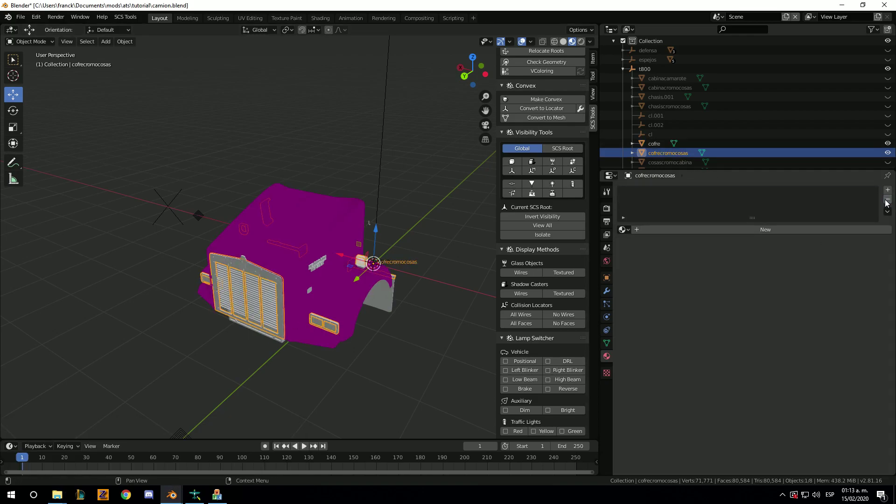
# - Select the cofre hood and switch over to File Explorer
pyautogui.scroll(3, 281, 278)
pyautogui.click(335, 238)
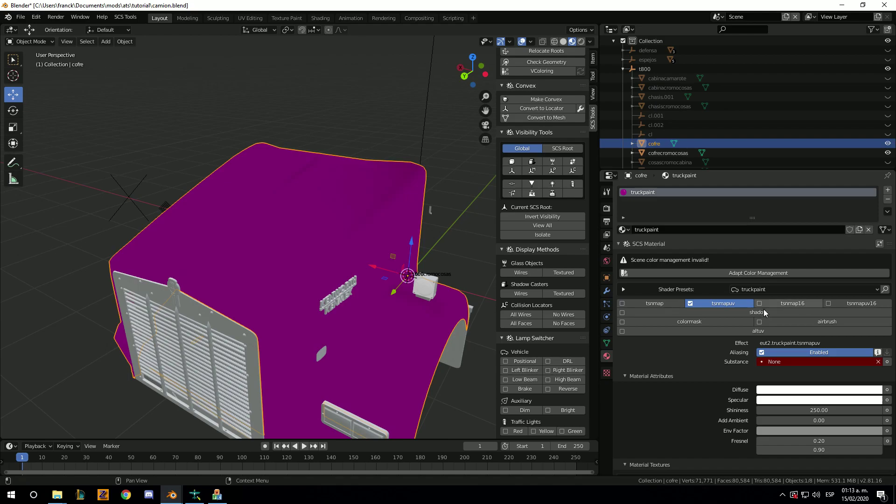
pyautogui.scroll(-10, 763, 309)
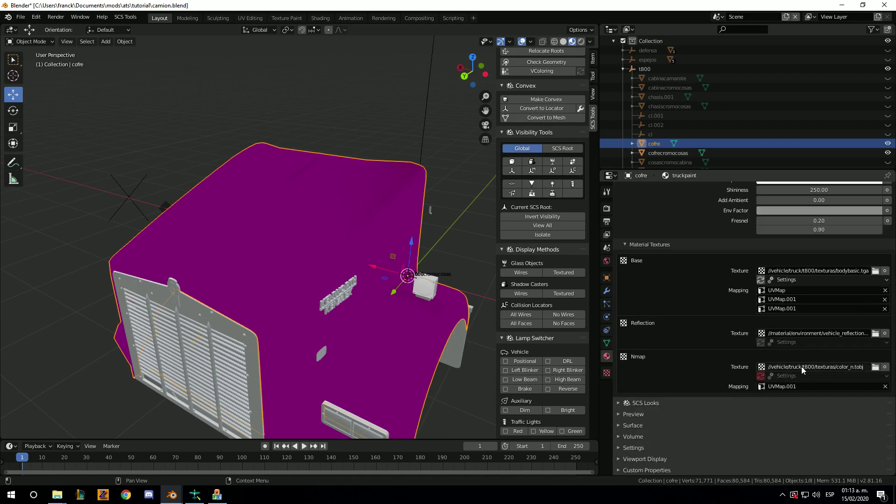
pyautogui.click(58, 495)
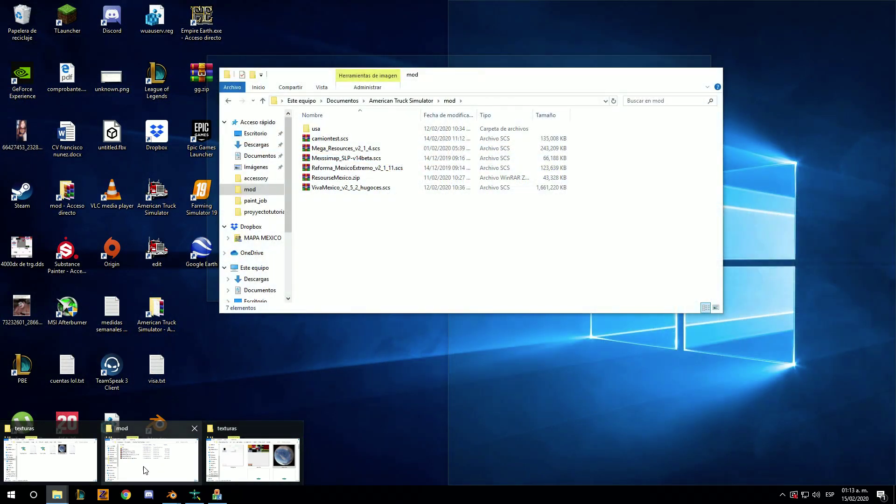
# - Delete color_n.tobj and cromo.tobj from the texturas folder, leaving four files
pyautogui.click(252, 459)
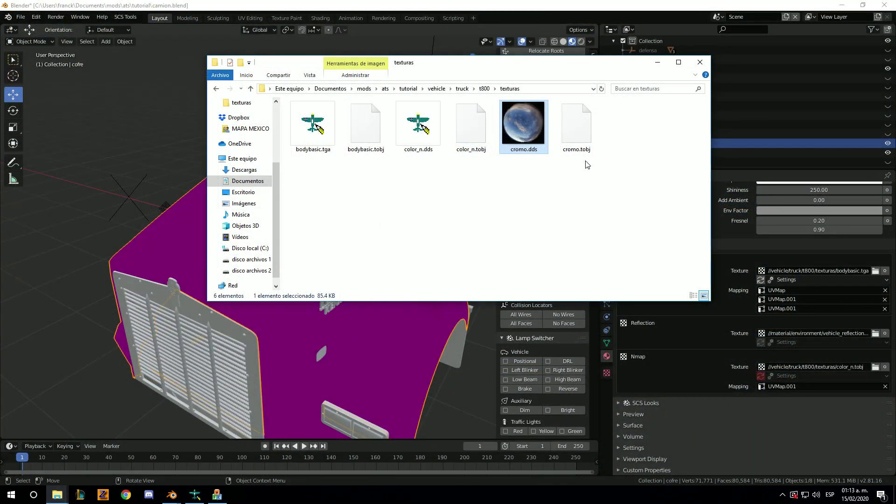
pyautogui.click(579, 148)
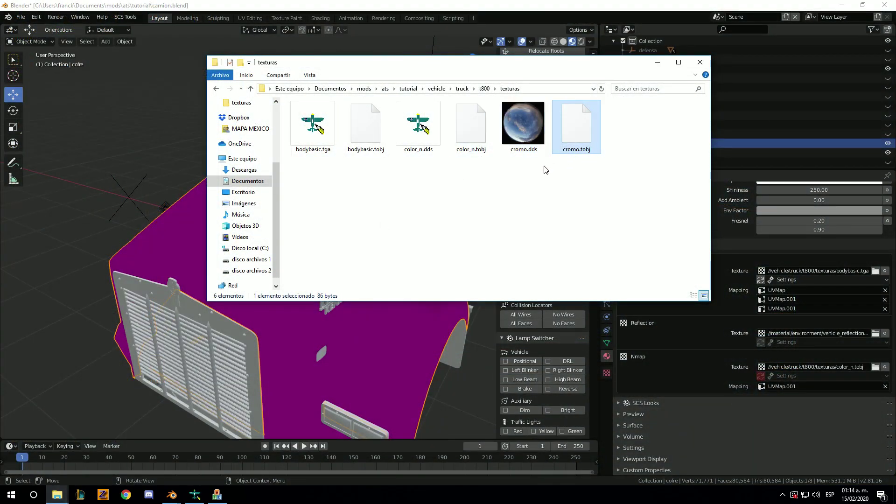
pyautogui.click(485, 138)
pyautogui.press('Delete')
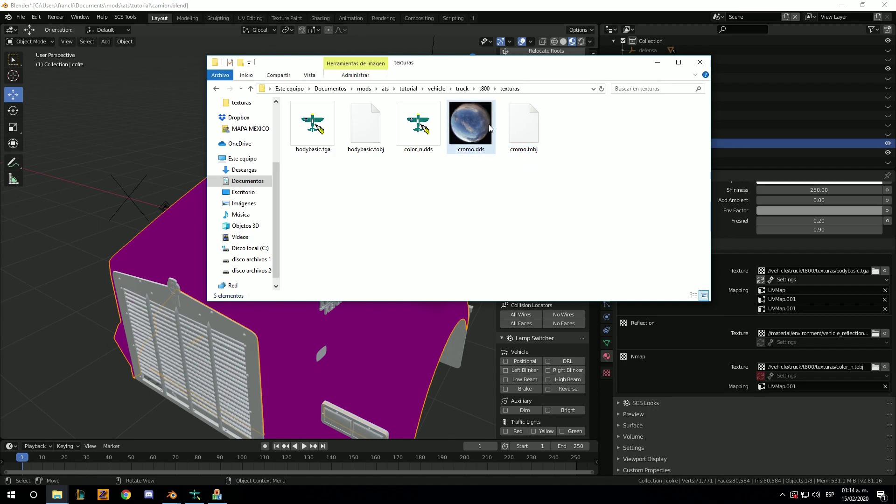
pyautogui.click(523, 123)
pyautogui.click(471, 123)
pyautogui.click(524, 124)
pyautogui.press('Delete')
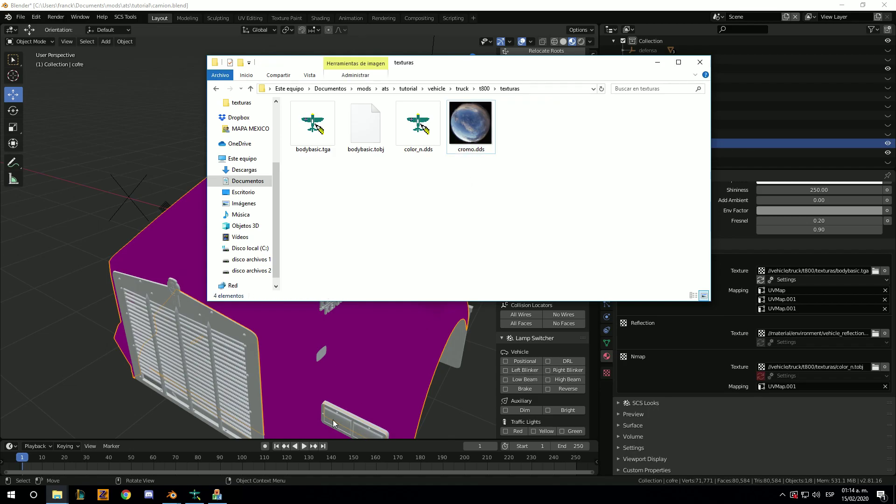
pyautogui.click(217, 494)
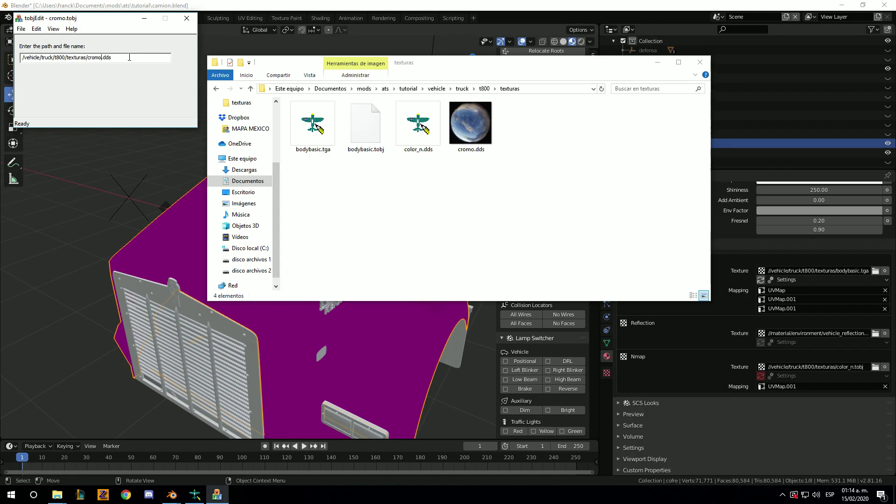
# - Change the texture path from cromo.dds to color_n.dds and save as color_n.tobj
pyautogui.moveTo(105, 58); pyautogui.dragTo(90, 59)
pyautogui.press('BackSpace')
pyautogui.click(21, 29)
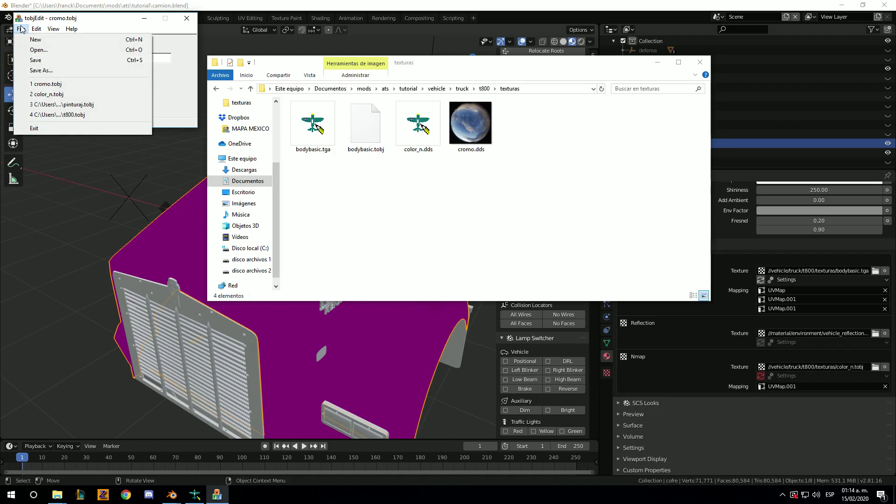
pyautogui.click(44, 70)
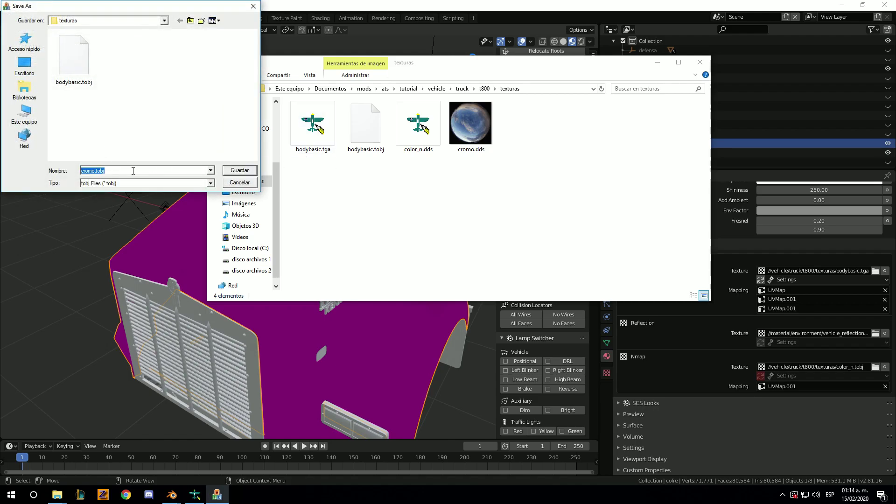
pyautogui.write('c')
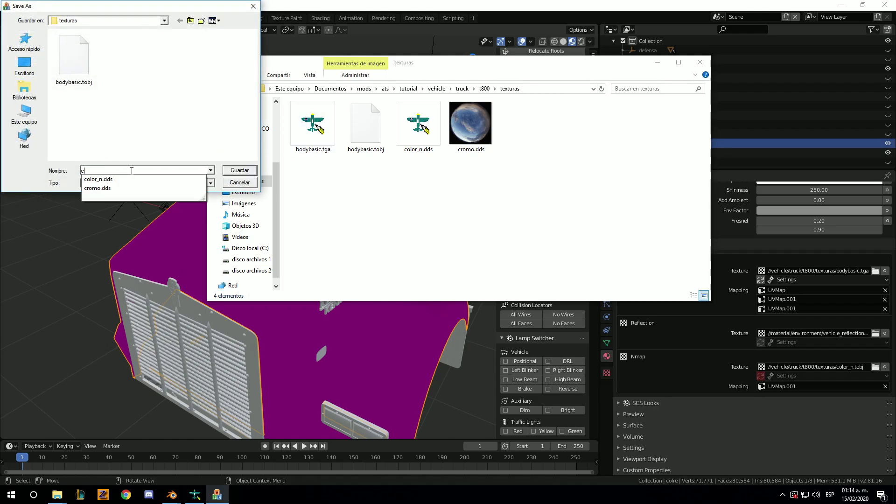
pyautogui.write('olor_n')
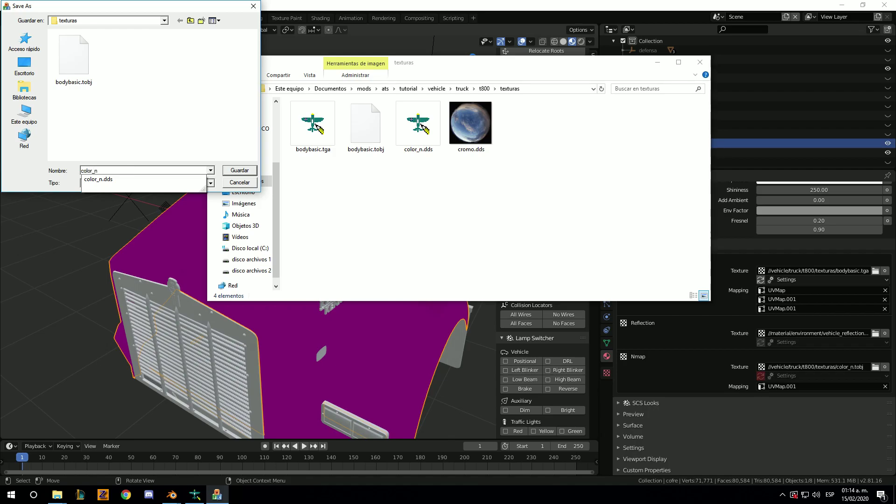
pyautogui.click(239, 171)
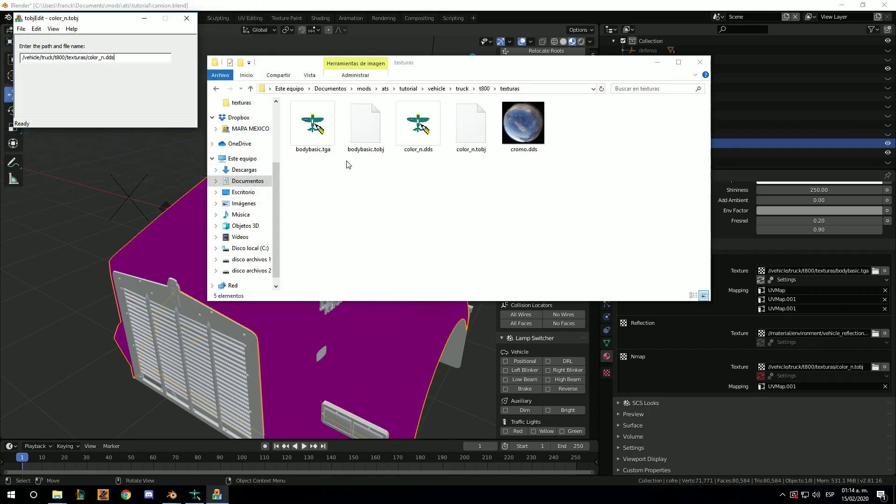
pyautogui.click(722, 422)
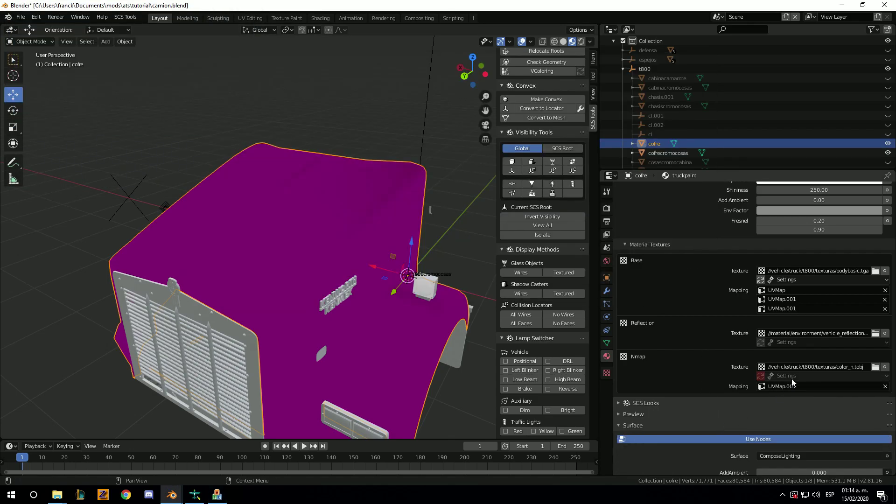
# - Reload color_n.tobj as the hood's Nmap texture, mapped to UVMap.001
pyautogui.click(875, 368)
pyautogui.doubleClick(359, 181)
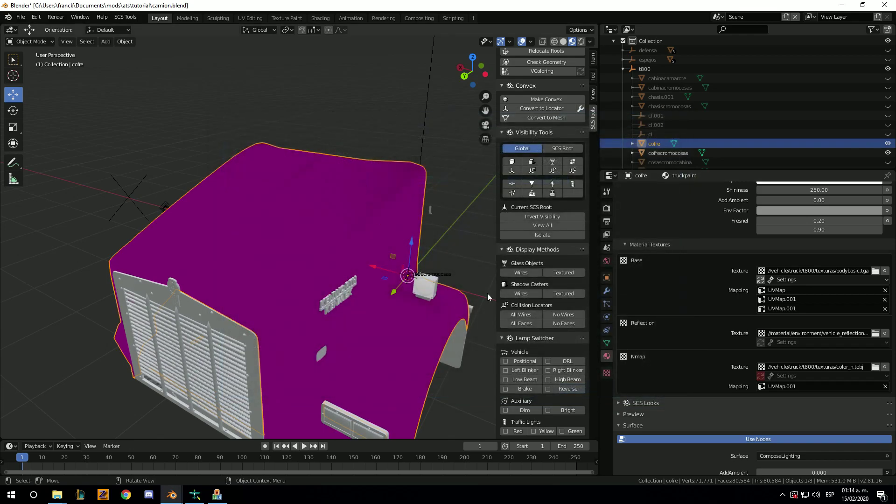
pyautogui.click(885, 387)
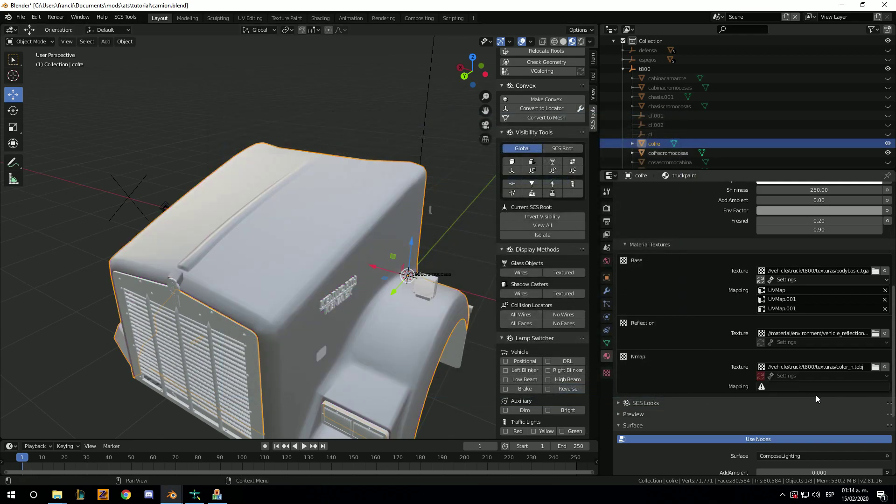
pyautogui.moveTo(290, 301)
pyautogui.mouseDown(button='middle')
pyautogui.moveTo(254, 306)
pyautogui.moveTo(386, 338)
pyautogui.mouseUp(button='middle')
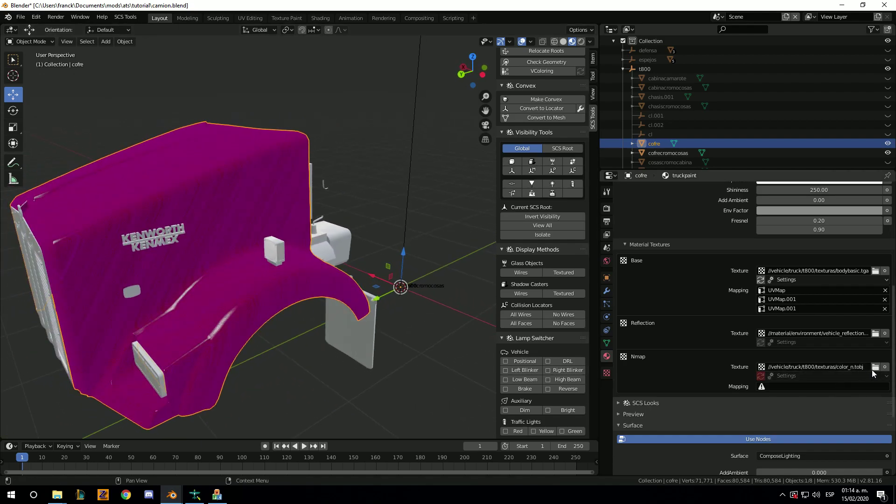
pyautogui.click(854, 385)
pyautogui.click(775, 298)
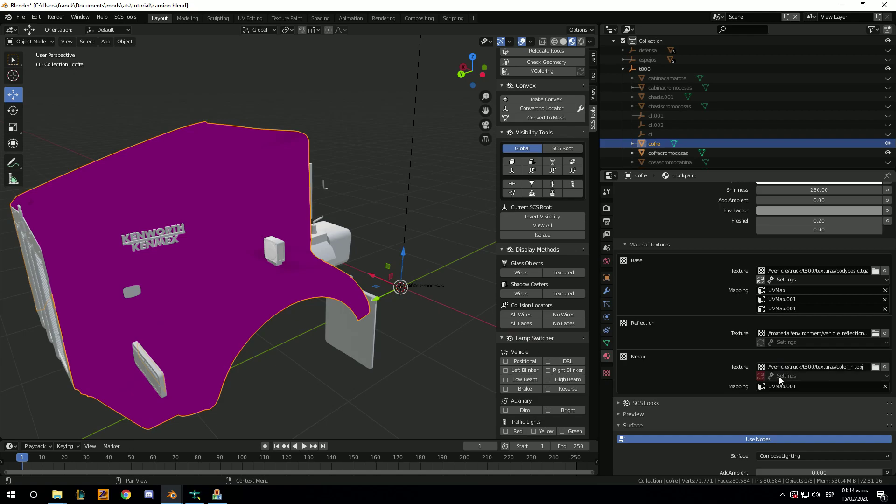
# - Remove the hood's truckpaint material slot and add a new blank material
pyautogui.scroll(3, 797, 377)
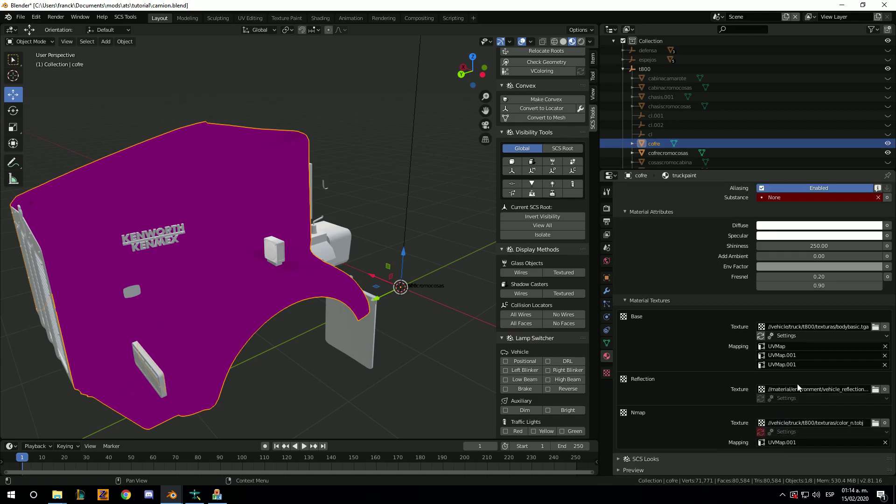
pyautogui.scroll(6, 797, 384)
pyautogui.scroll(3, 812, 369)
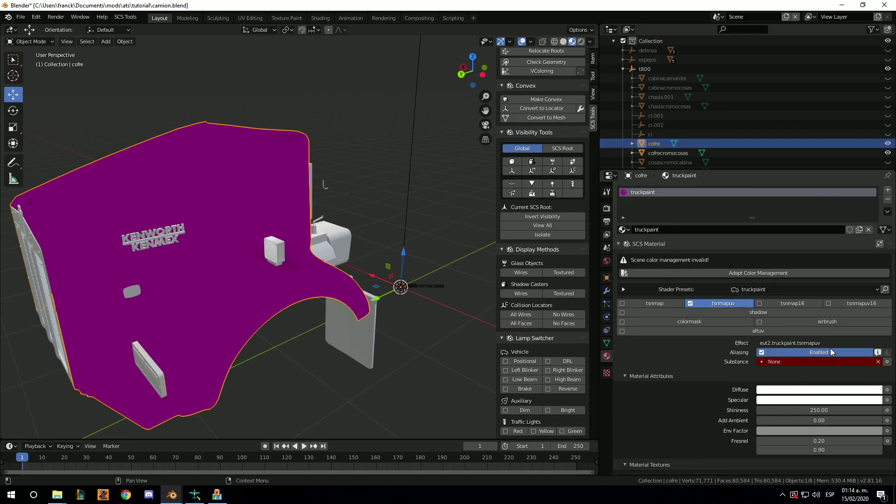
pyautogui.click(889, 203)
pyautogui.click(744, 231)
# - Name the new material 'truck' and apply the truckpaint shader preset
pyautogui.click(707, 229)
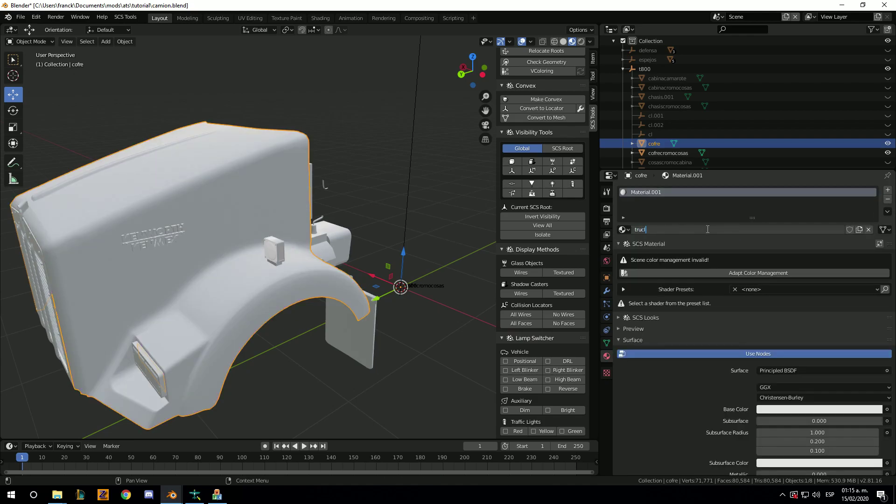
pyautogui.press('Return')
pyautogui.scroll(-7, 707, 352)
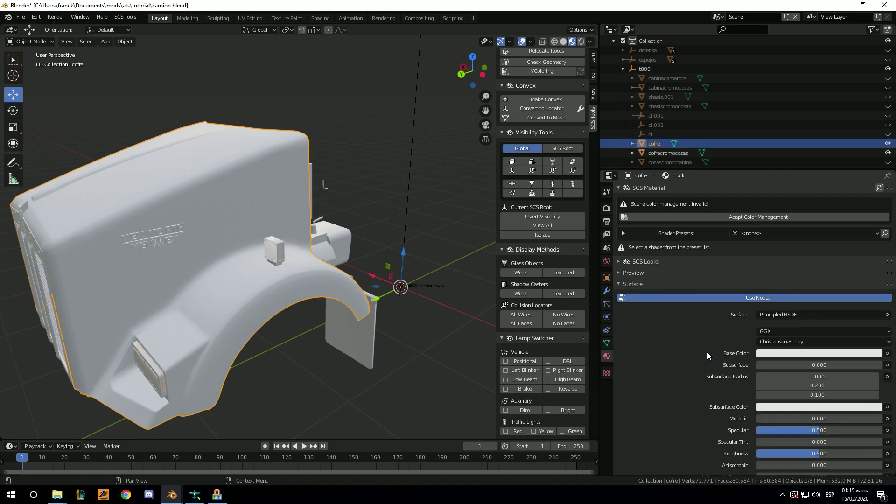
pyautogui.scroll(-3, 742, 369)
pyautogui.scroll(5, 659, 294)
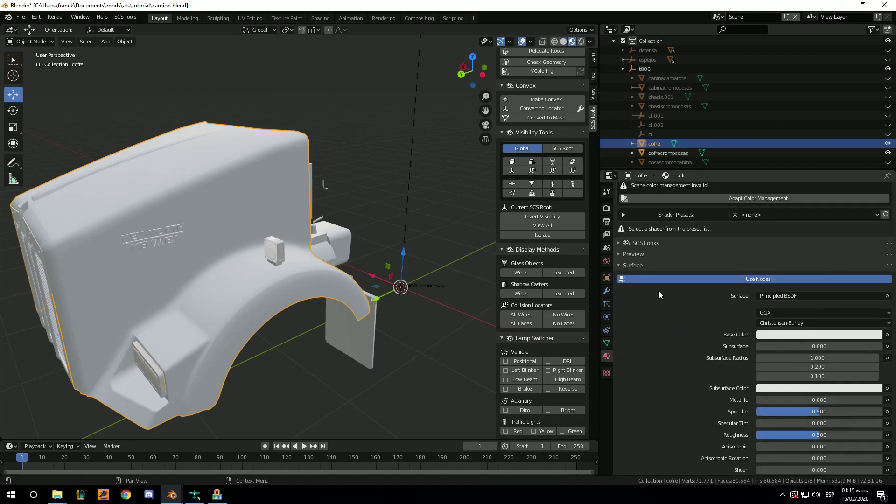
pyautogui.click(619, 267)
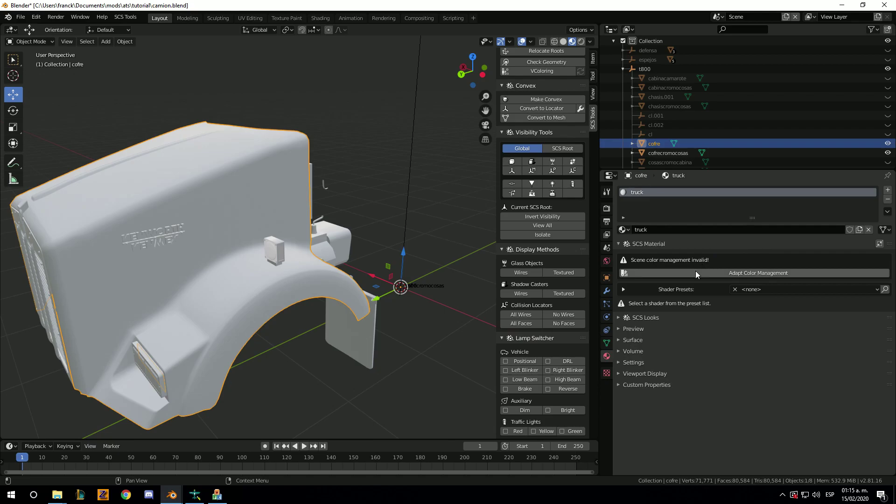
pyautogui.click(780, 288)
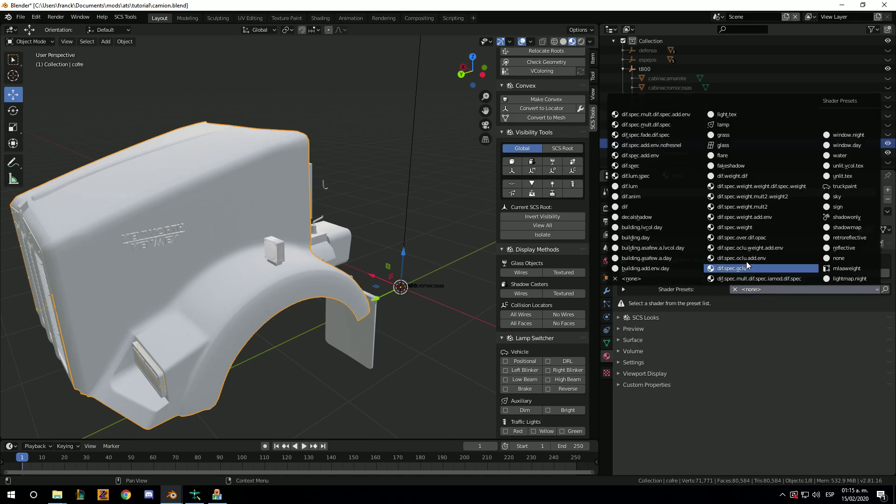
pyautogui.click(847, 186)
# - Set bodybasic.tga from the texturas folder as the base texture
pyautogui.scroll(-5, 795, 319)
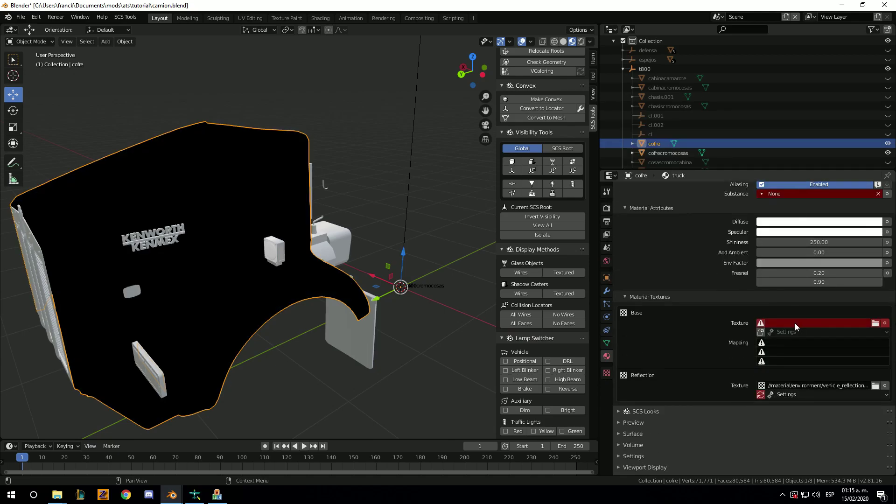
pyautogui.click(876, 323)
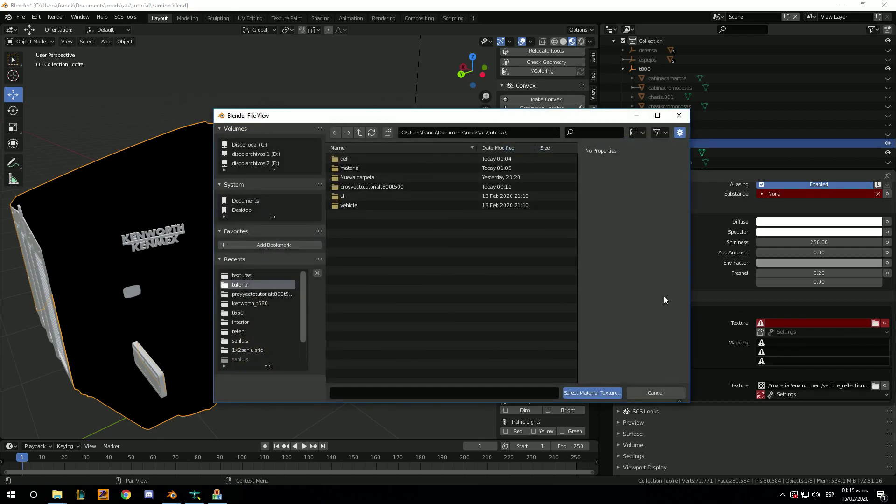
pyautogui.click(243, 275)
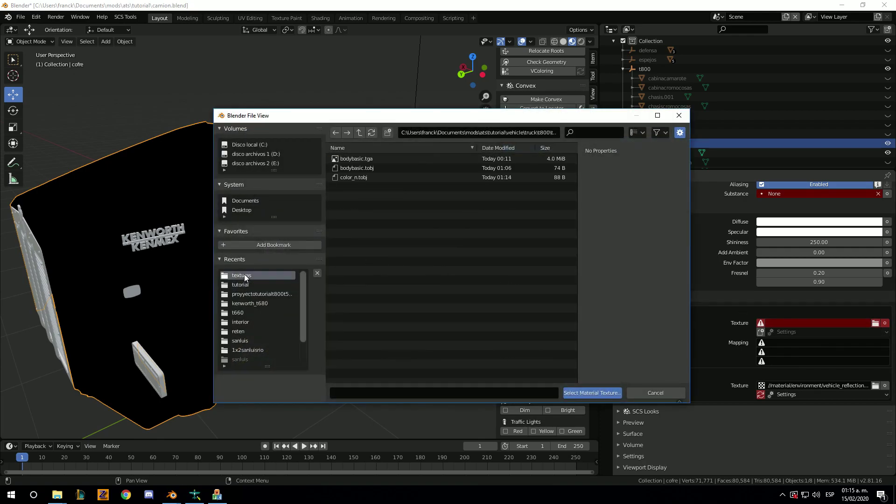
pyautogui.doubleClick(362, 159)
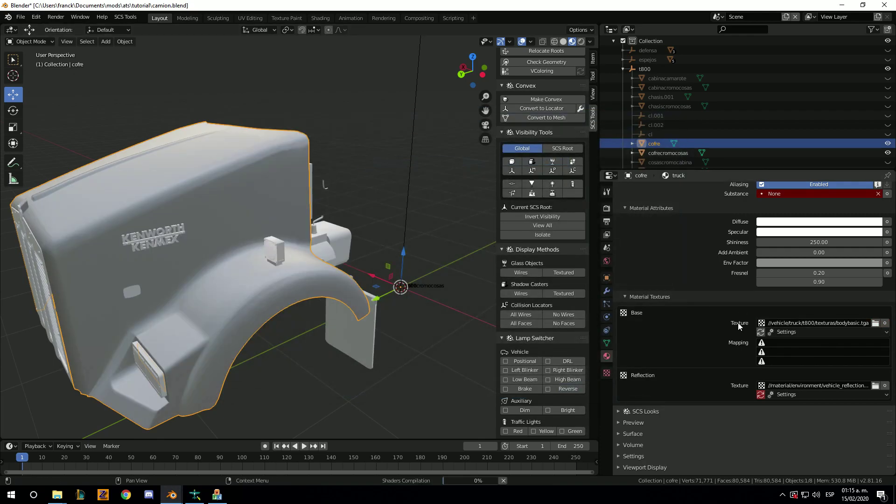
pyautogui.click(773, 343)
# - Map the base texture to UVMap and enable the tsnmapuv flavour
pyautogui.click(766, 356)
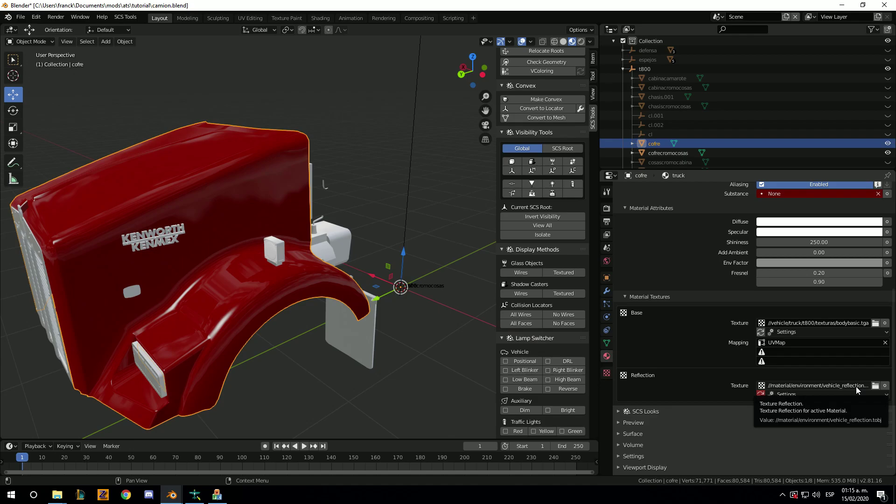
pyautogui.scroll(2, 699, 327)
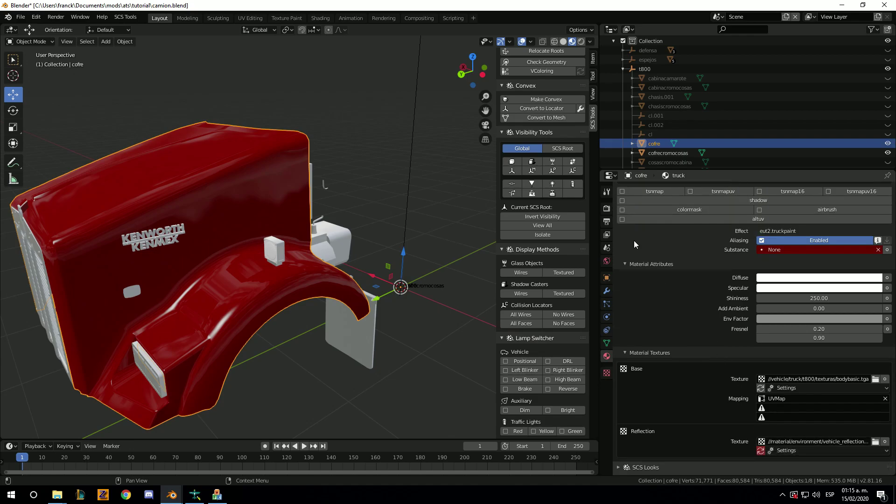
pyautogui.scroll(3, 635, 240)
pyautogui.click(709, 227)
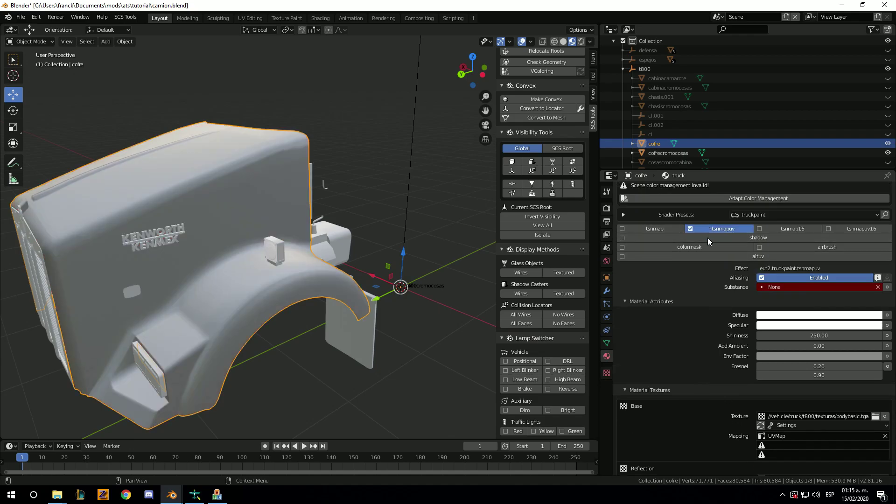
# - Load color_n.tobj as the normal map, mapped to UVMap.001
pyautogui.scroll(-5, 737, 326)
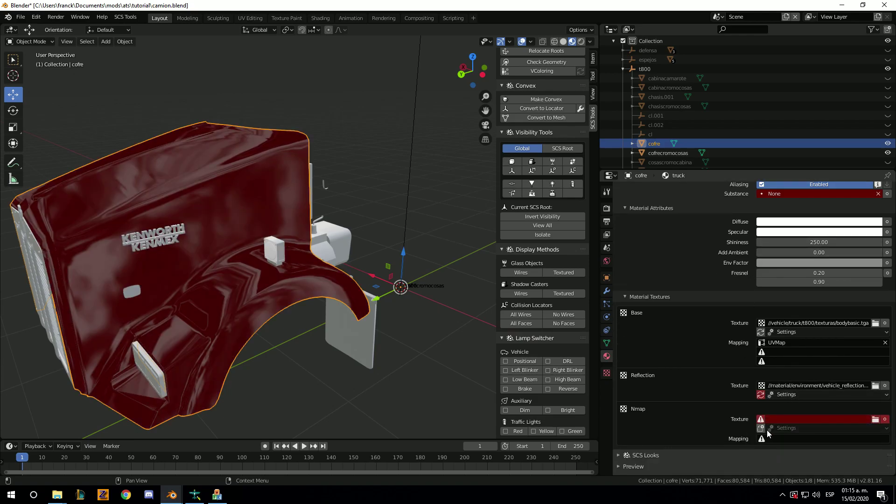
pyautogui.click(875, 419)
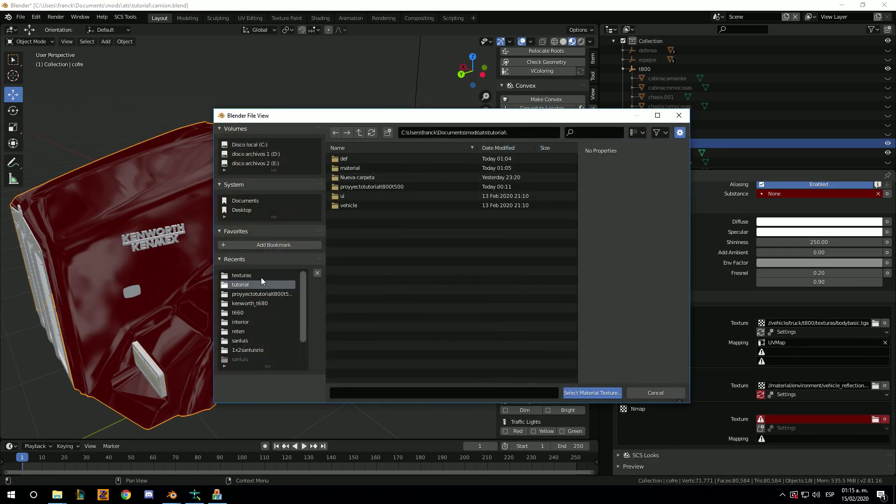
pyautogui.click(262, 276)
pyautogui.doubleClick(359, 178)
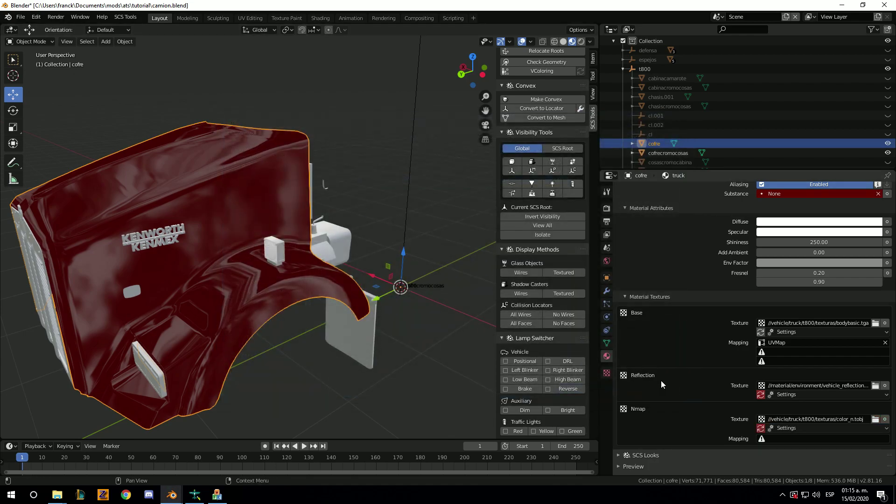
pyautogui.click(784, 439)
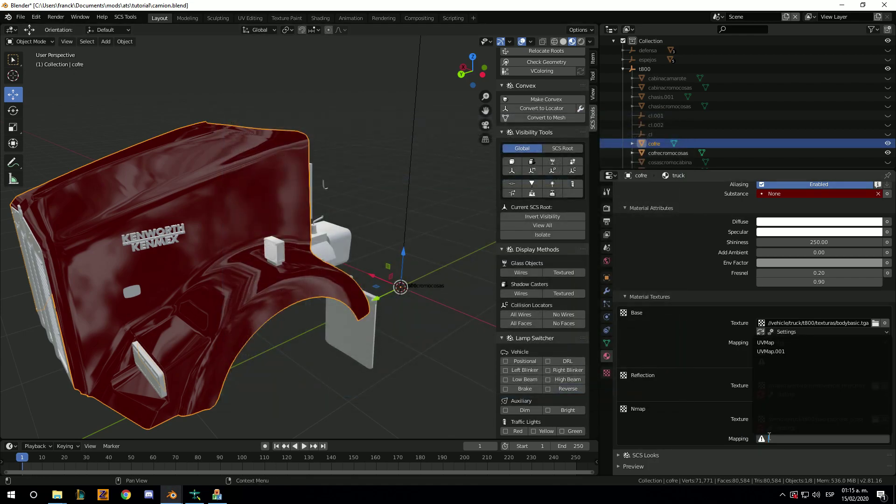
pyautogui.click(772, 351)
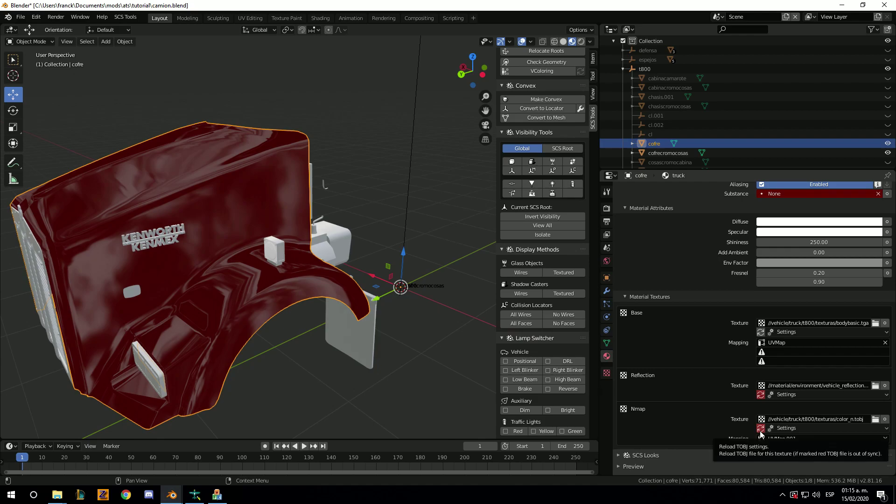
# - Reload the normal and reflection TOBJ settings and add UVMap.001 to the base mapping
pyautogui.click(760, 431)
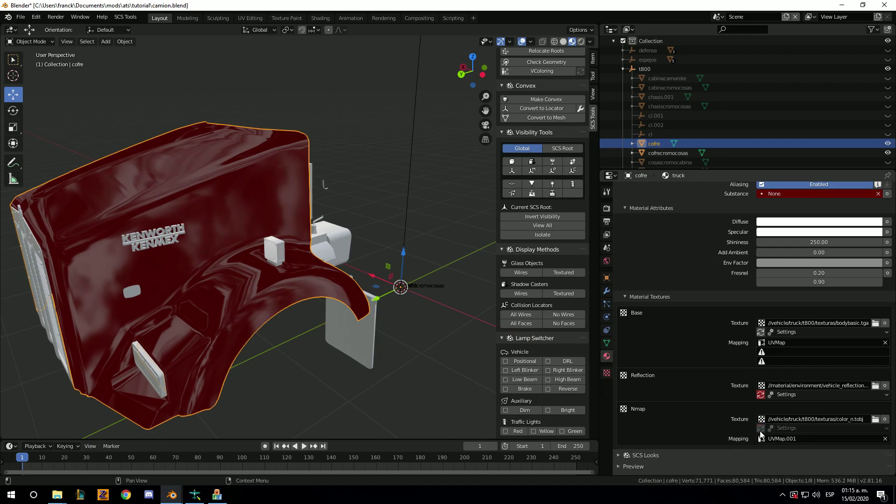
pyautogui.click(761, 398)
pyautogui.click(773, 359)
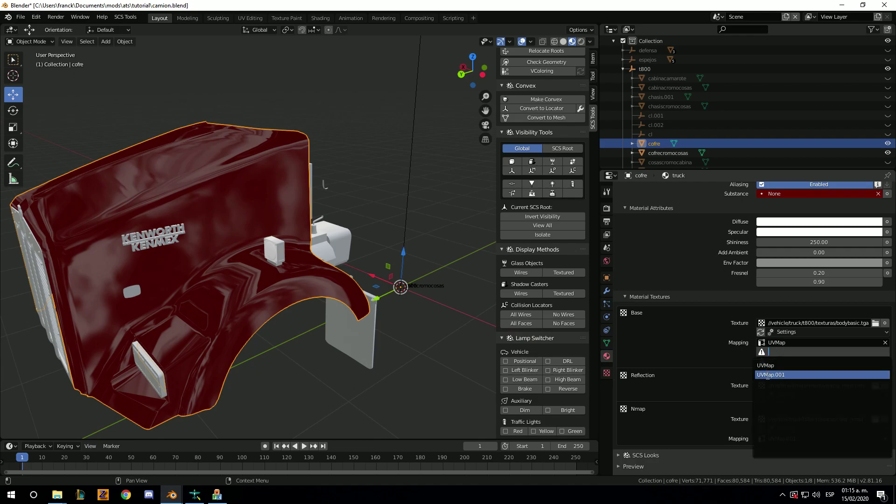
pyautogui.click(768, 375)
pyautogui.click(784, 382)
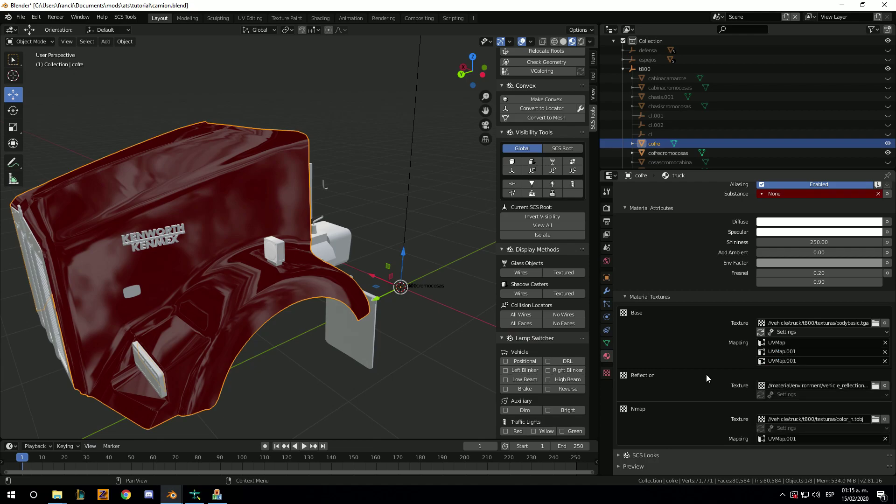
pyautogui.click(685, 153)
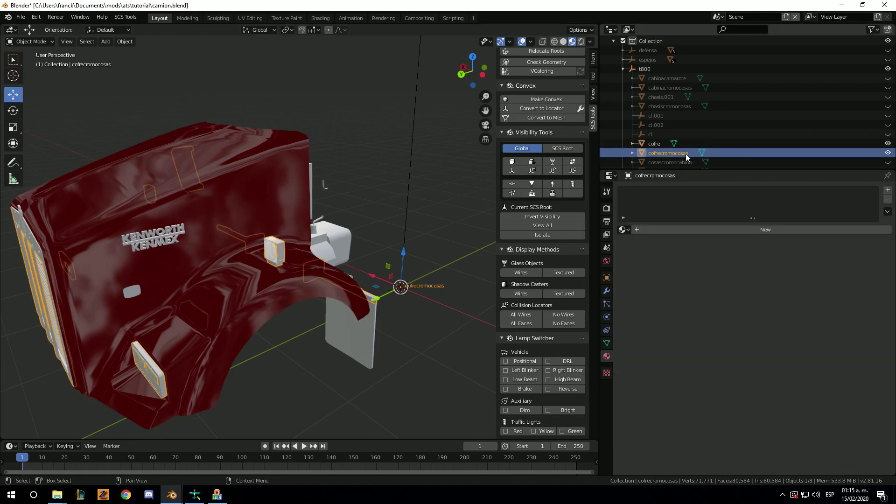
# - Replace the new Material.001 on cofrecromocosas with the existing cromo material
pyautogui.moveTo(416, 274); pyautogui.dragTo(440, 270, button='middle')
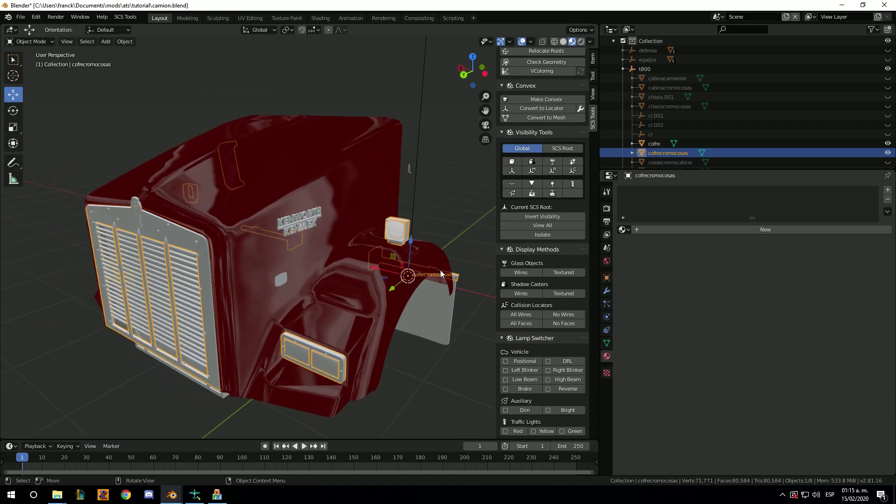
pyautogui.click(658, 231)
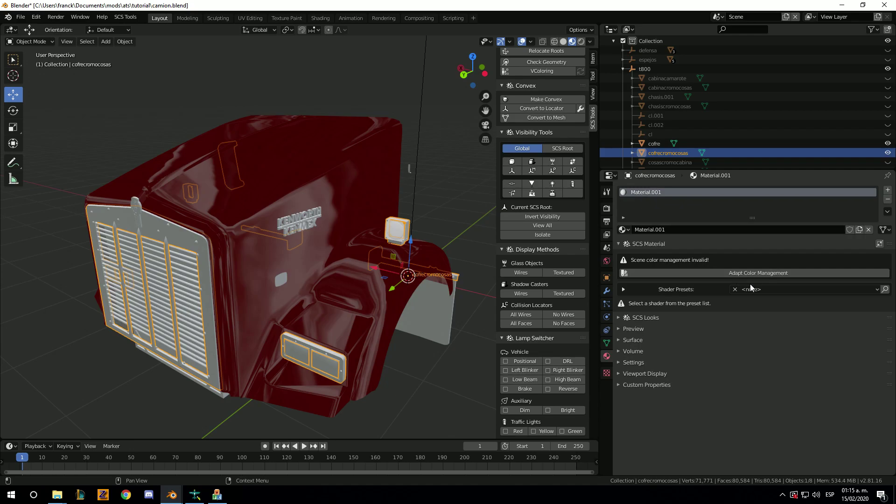
pyautogui.click(750, 289)
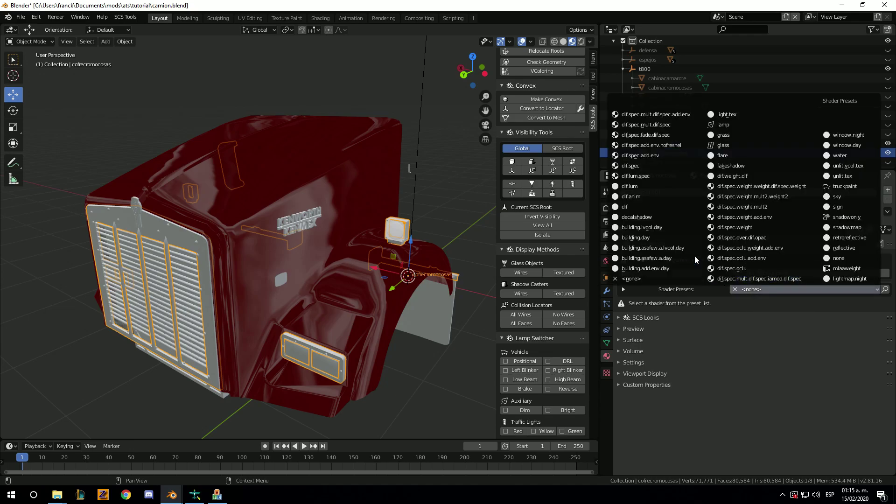
pyautogui.click(671, 229)
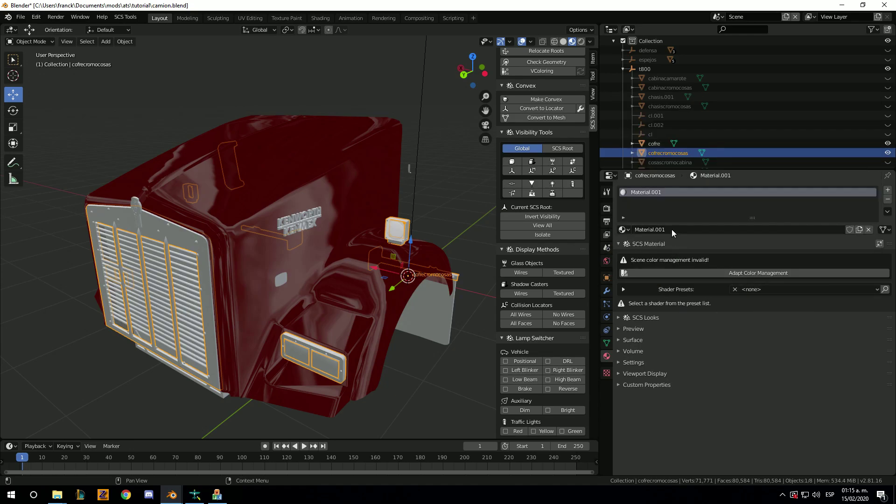
pyautogui.click(887, 199)
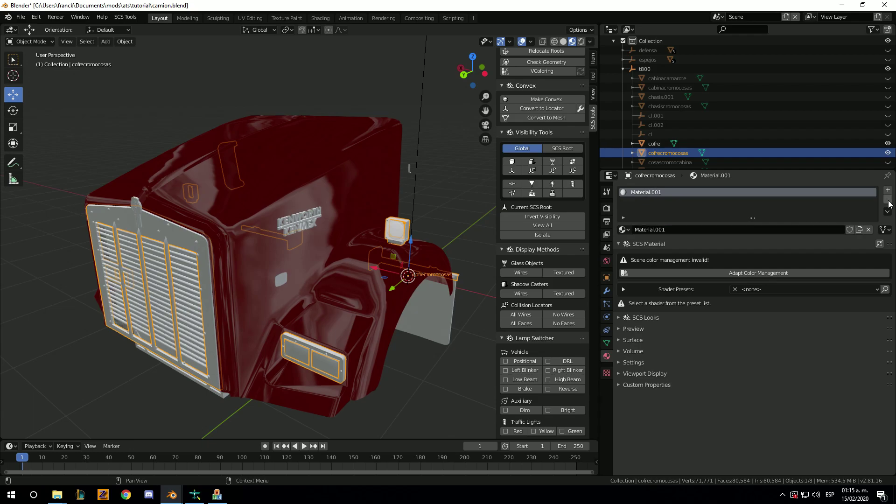
pyautogui.click(623, 229)
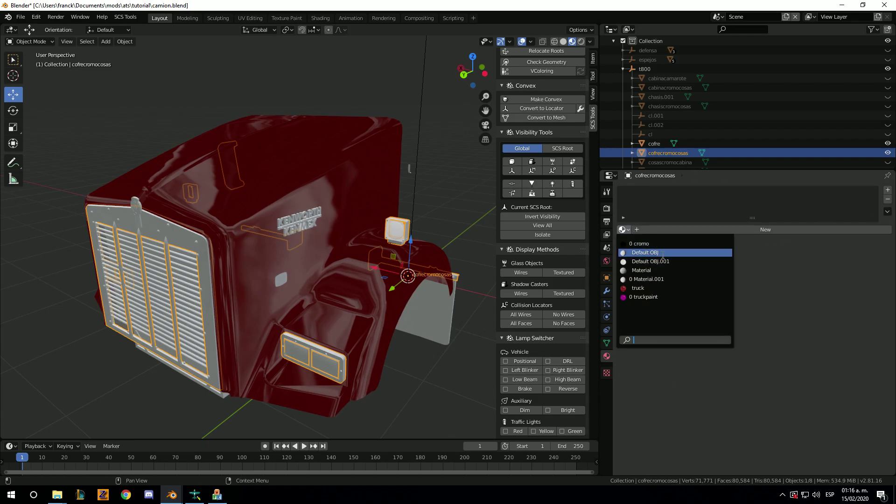
pyautogui.click(655, 266)
# - Turn off tsnmap, leaving the dif.spec.add.env.nofresnel preset with no Nmap slot
pyautogui.scroll(4, 306, 278)
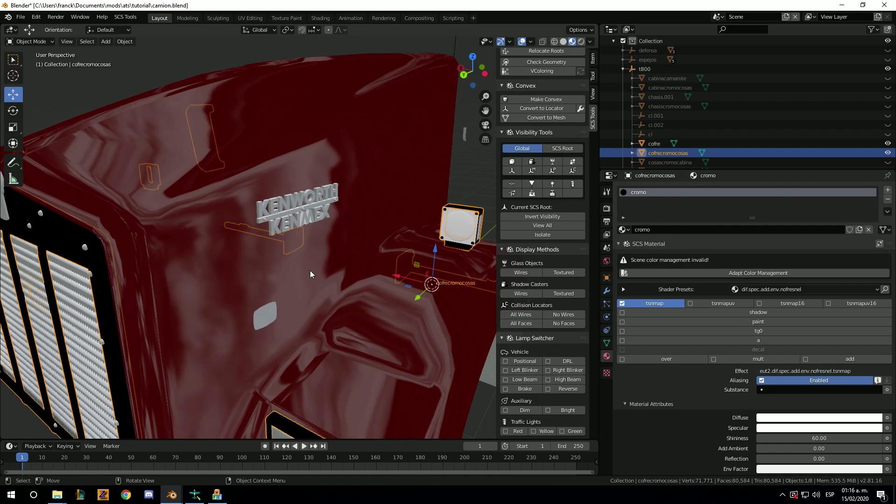
pyautogui.scroll(-4, 310, 270)
pyautogui.scroll(-6, 788, 384)
pyautogui.scroll(-2, 785, 390)
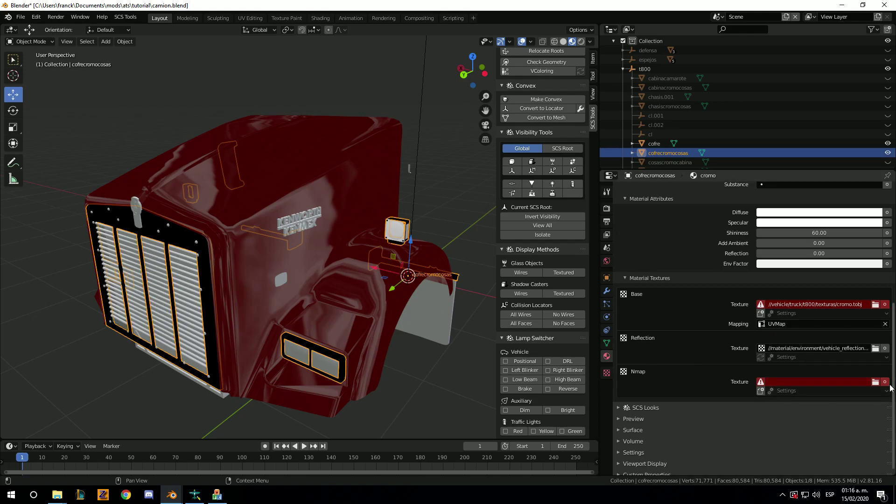
pyautogui.scroll(2, 637, 368)
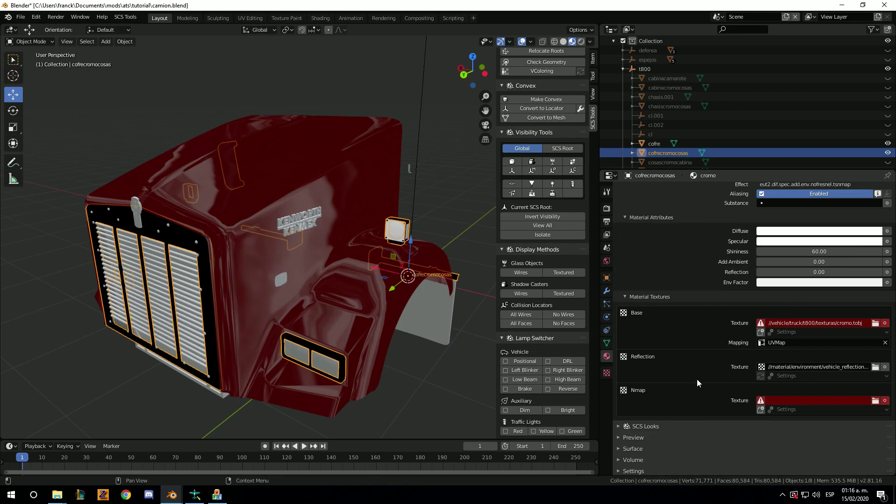
pyautogui.scroll(2, 696, 379)
pyautogui.scroll(4, 659, 312)
pyautogui.click(639, 266)
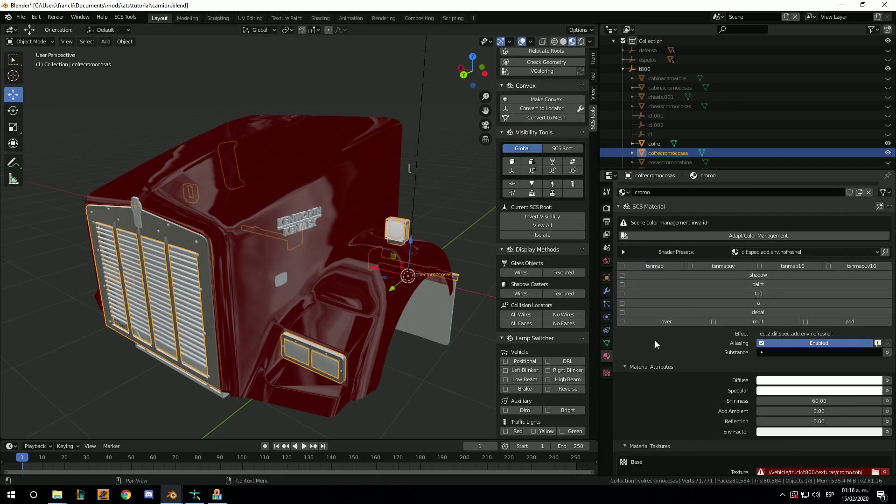
pyautogui.scroll(3, 290, 297)
pyautogui.scroll(-3, 291, 297)
pyautogui.scroll(-2, 832, 378)
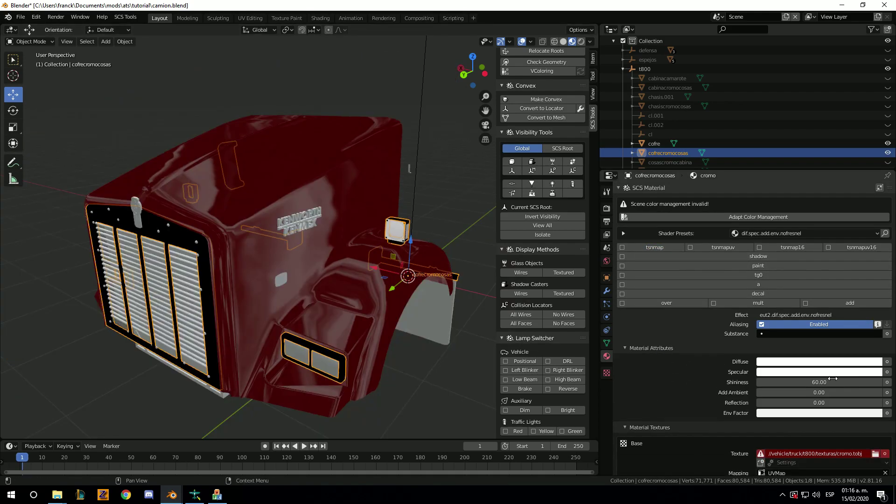
pyautogui.scroll(-4, 833, 378)
pyautogui.scroll(5, 832, 377)
pyautogui.scroll(-2, 826, 374)
pyautogui.scroll(-3, 820, 367)
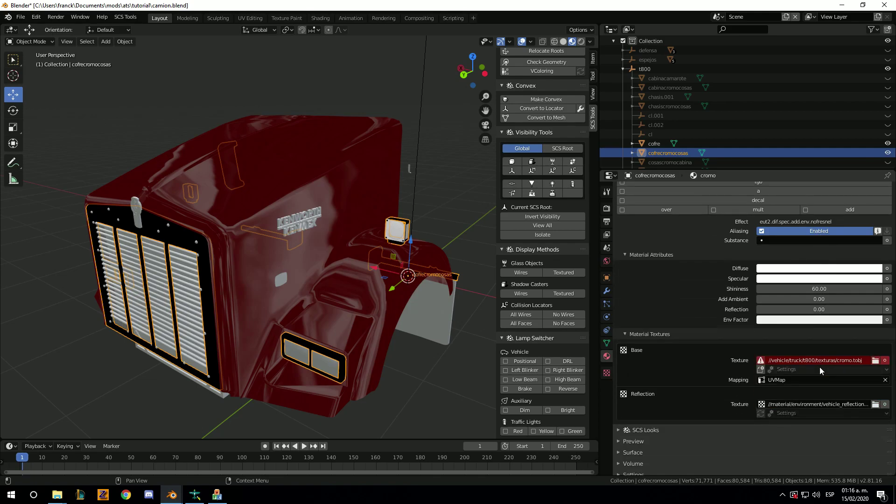
# - Cycle through the File Explorer windows to bring the t800 texturas folder forward
pyautogui.click(874, 360)
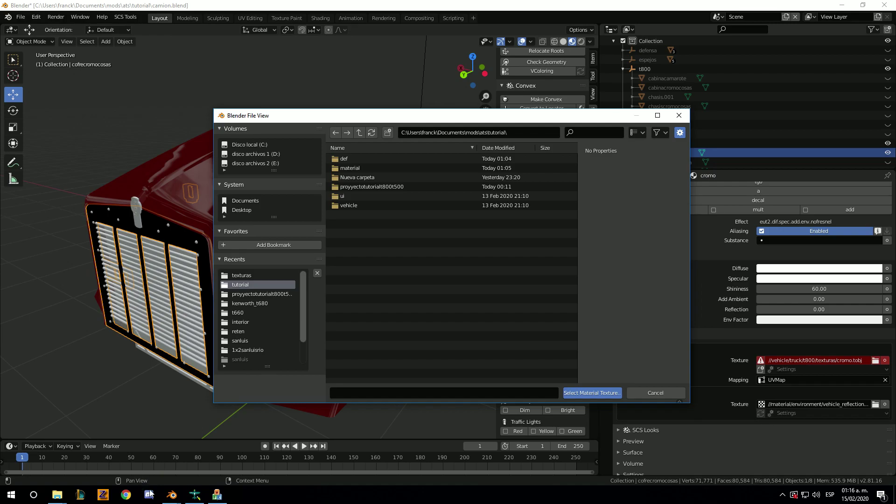
pyautogui.click(57, 494)
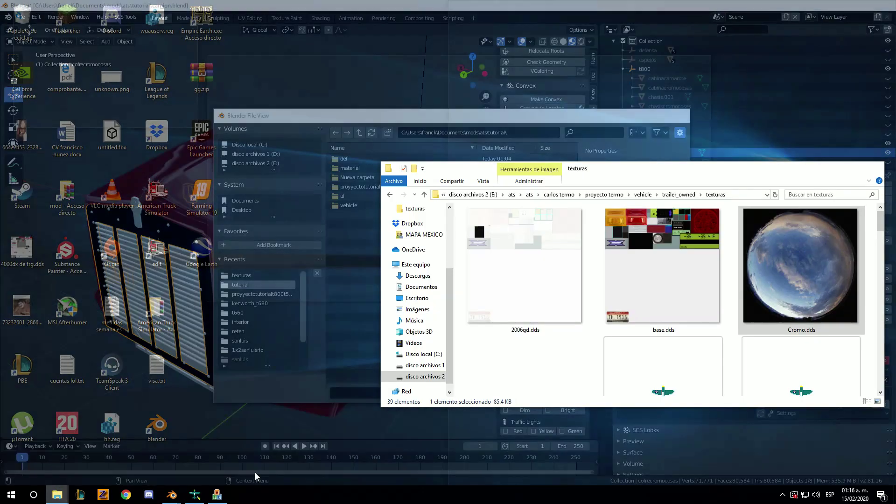
pyautogui.click(237, 475)
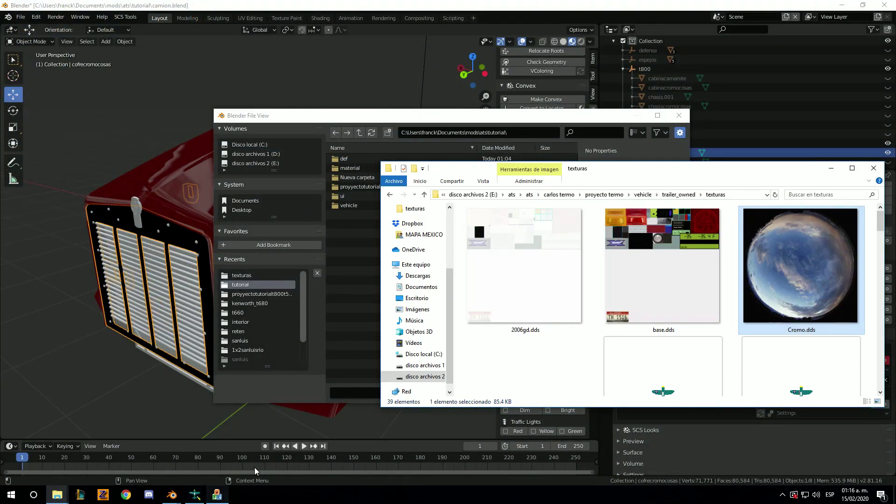
pyautogui.click(56, 495)
pyautogui.click(131, 458)
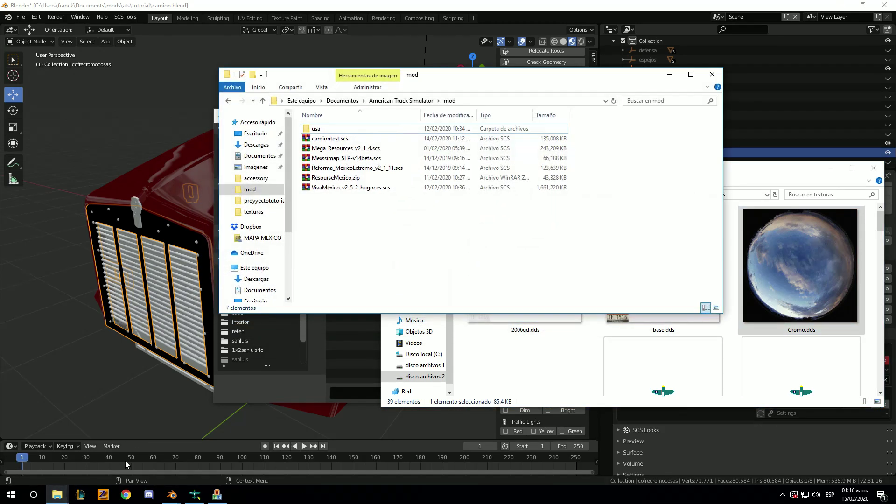
pyautogui.click(57, 494)
pyautogui.click(51, 459)
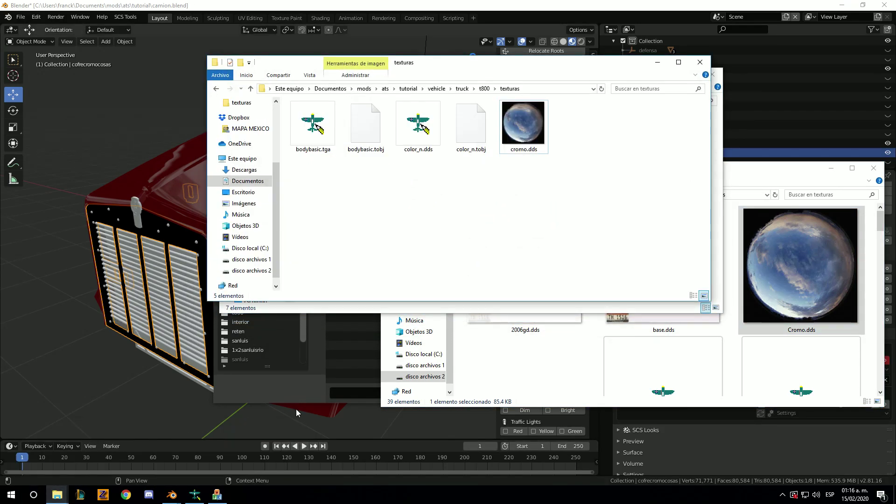
pyautogui.click(217, 495)
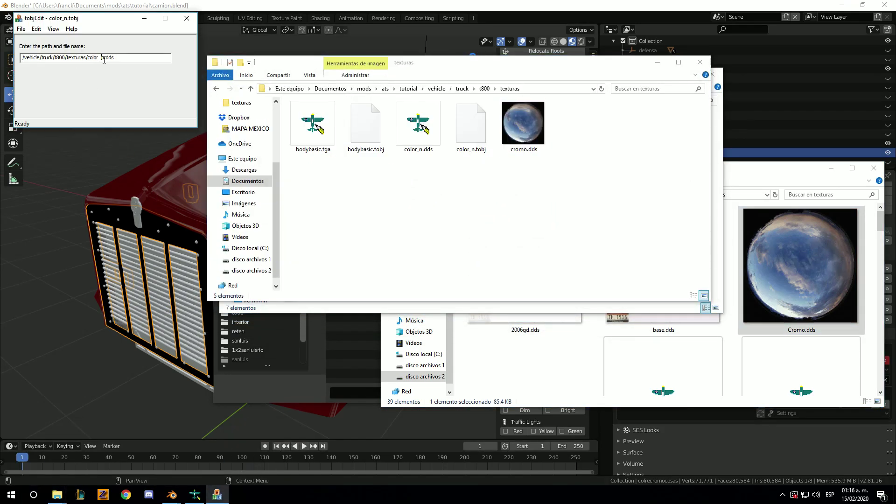
# - Point the definition at /vehicle/truck/t800/texturas/cromo.dds and save it as cromo.tobj
pyautogui.press('BackSpace')
pyautogui.press('BackSpace')
pyautogui.press('BackSpace')
pyautogui.press('BackSpace')
pyautogui.press('BackSpace')
pyautogui.press('BackSpace')
pyautogui.press('BackSpace')
pyautogui.write('crom')
pyautogui.write('o')
pyautogui.click(21, 29)
pyautogui.click(52, 70)
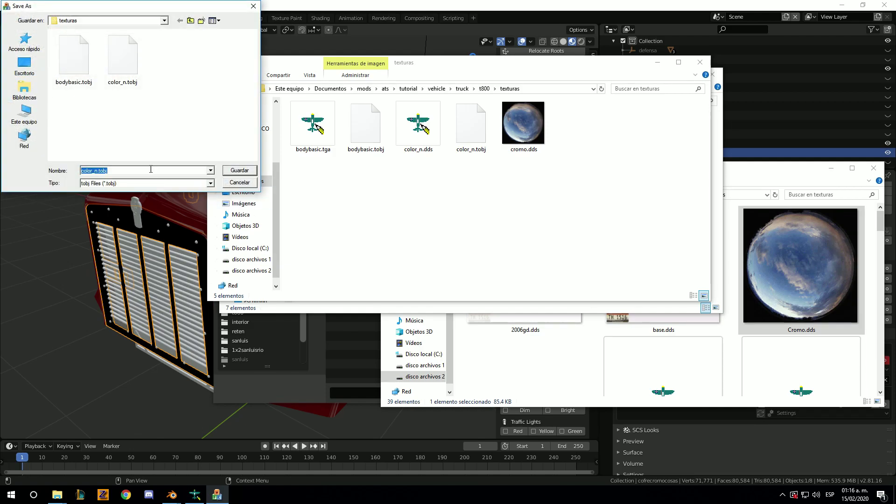
pyautogui.write('cromo')
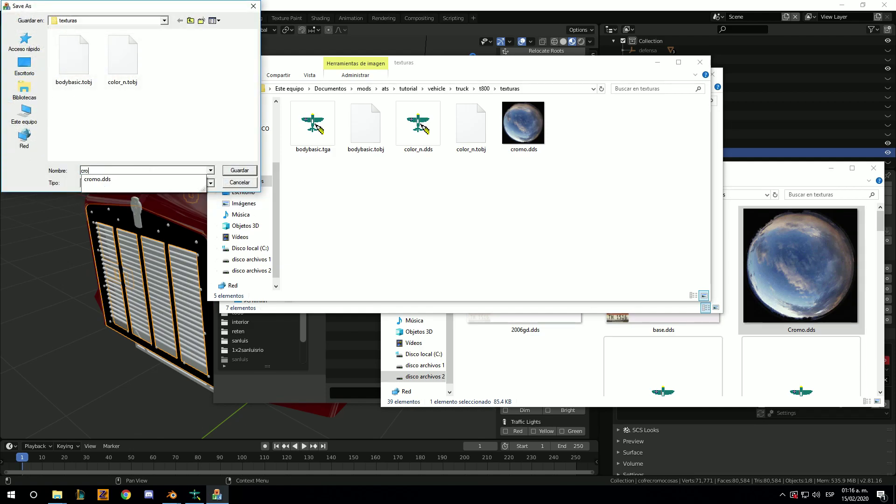
pyautogui.click(224, 170)
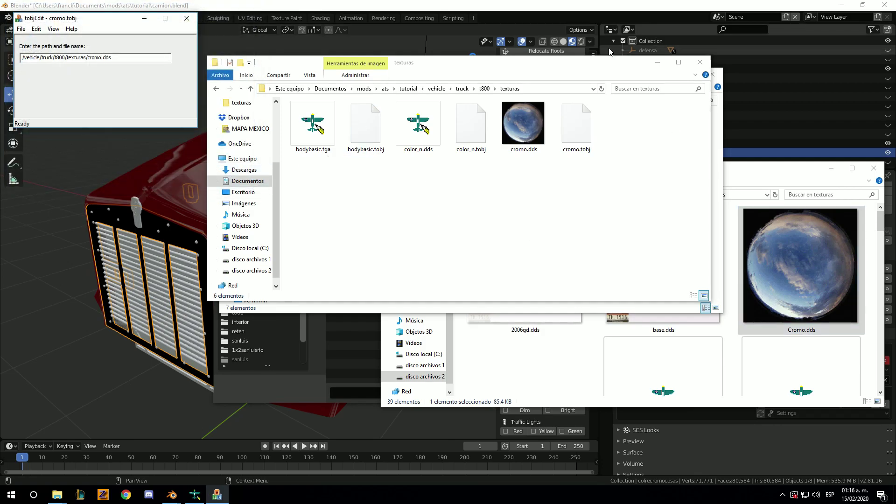
# - Reselect the cromo Base texture file from the recent texturas folder
pyautogui.click(594, 11)
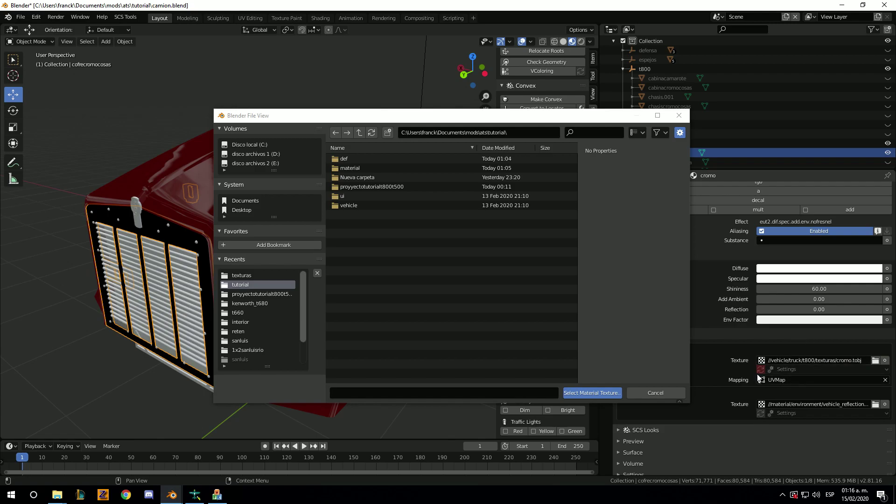
pyautogui.moveTo(586, 122)
pyautogui.mouseDown()
pyautogui.moveTo(465, 122)
pyautogui.moveTo(439, 88)
pyautogui.mouseUp()
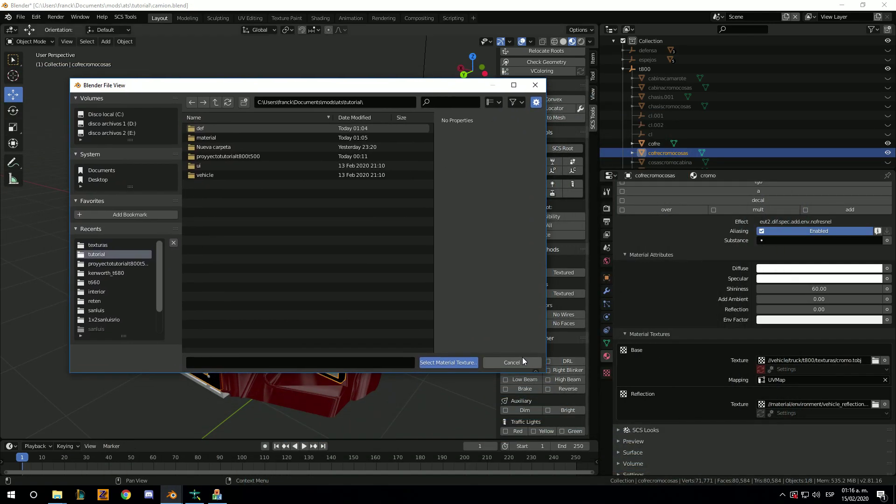
pyautogui.click(98, 244)
pyautogui.doubleClick(228, 152)
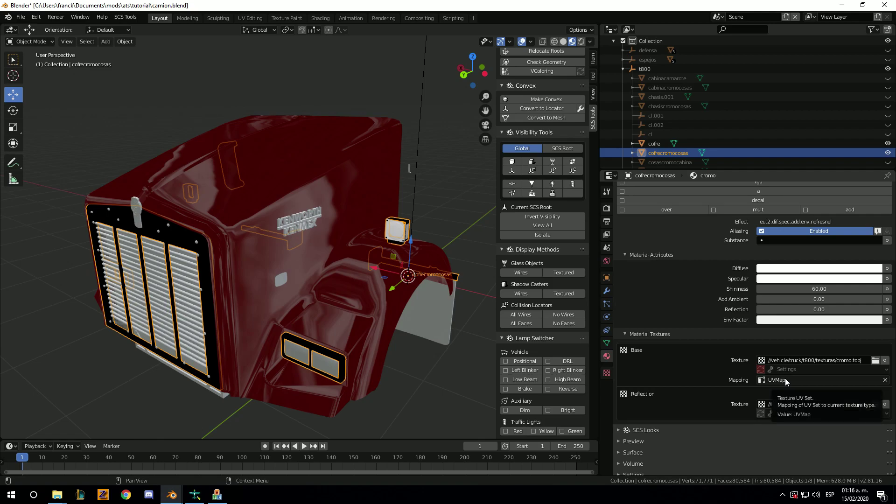
pyautogui.scroll(3, 191, 273)
pyautogui.scroll(-4, 191, 275)
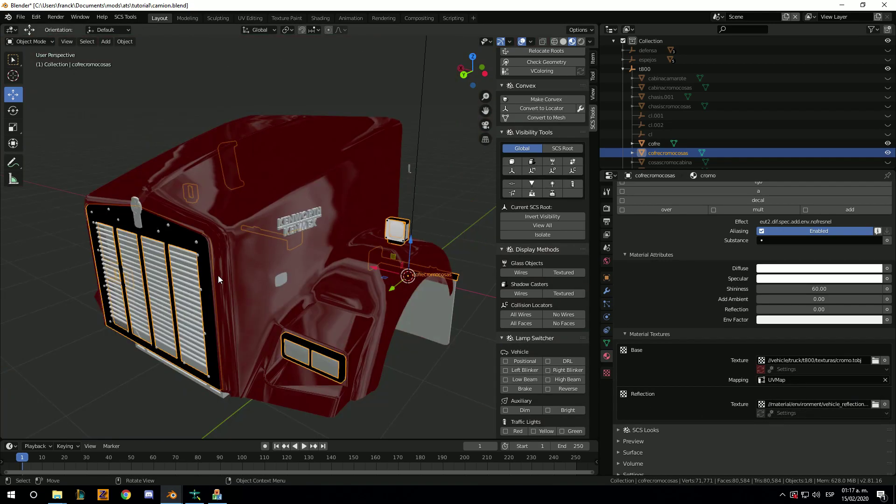
# - Enable the tsnmap flag so the effect reads eut2.dif.spec.add.env.nofresnel.tsnmap
pyautogui.moveTo(218, 275)
pyautogui.mouseDown(button='middle')
pyautogui.moveTo(240, 271)
pyautogui.moveTo(281, 181)
pyautogui.mouseUp(button='middle')
pyautogui.scroll(2, 303, 166)
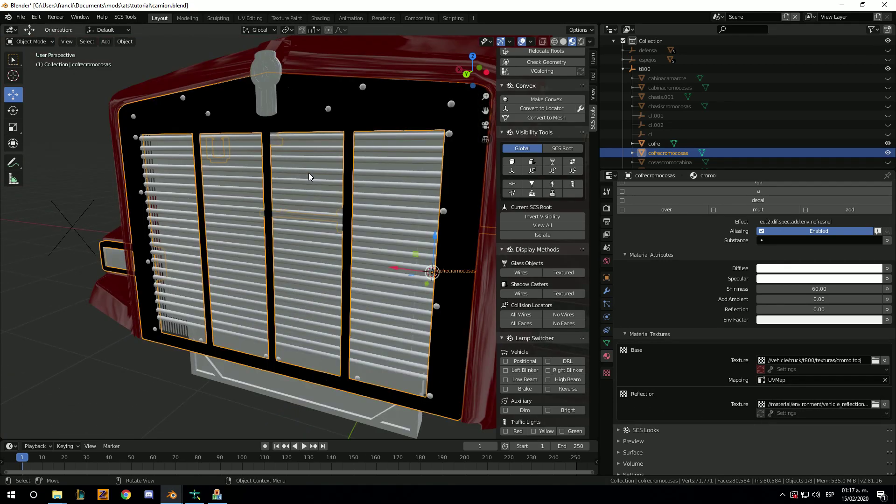
pyautogui.scroll(-2, 309, 173)
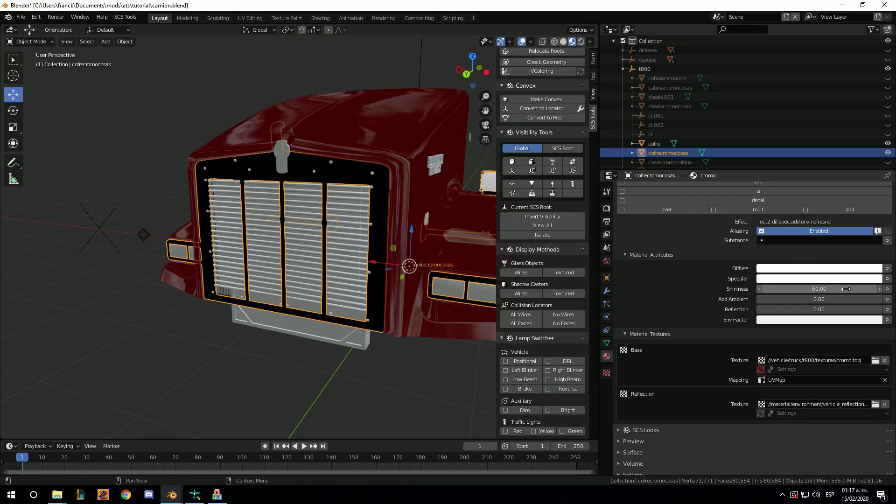
pyautogui.scroll(4, 738, 321)
pyautogui.scroll(1, 702, 340)
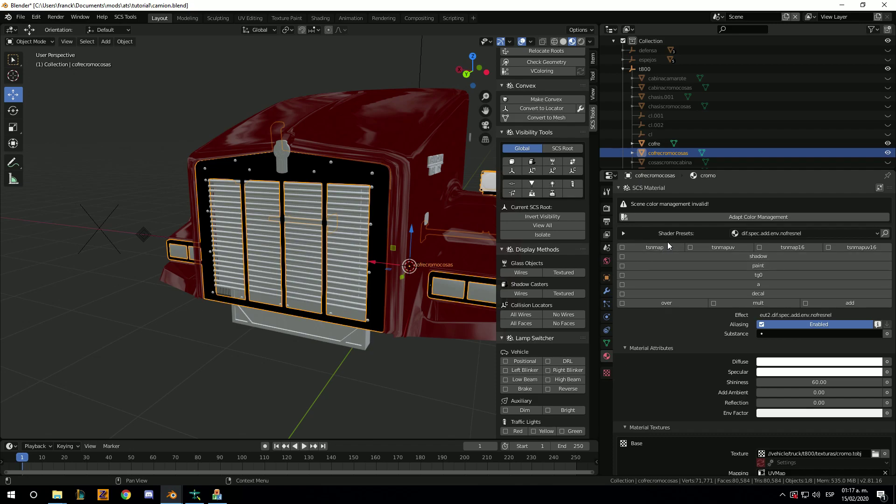
pyautogui.click(660, 247)
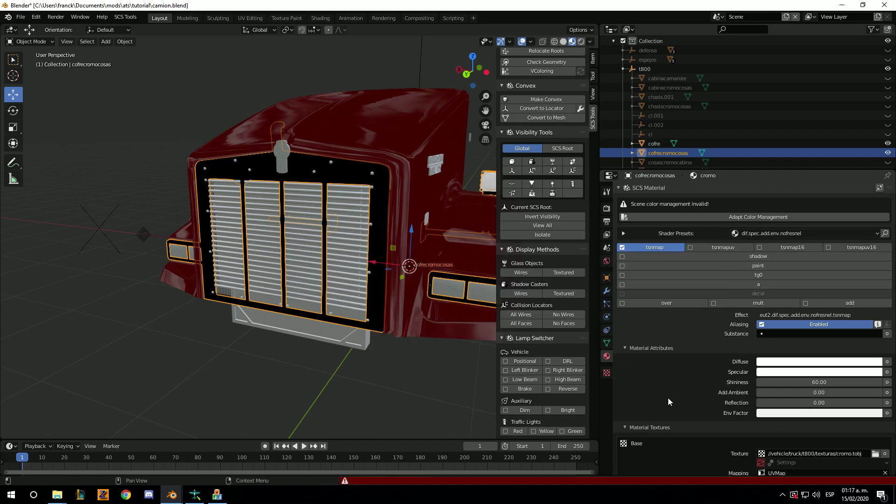
pyautogui.scroll(-2, 668, 397)
pyautogui.scroll(-2, 682, 391)
pyautogui.scroll(1, 689, 398)
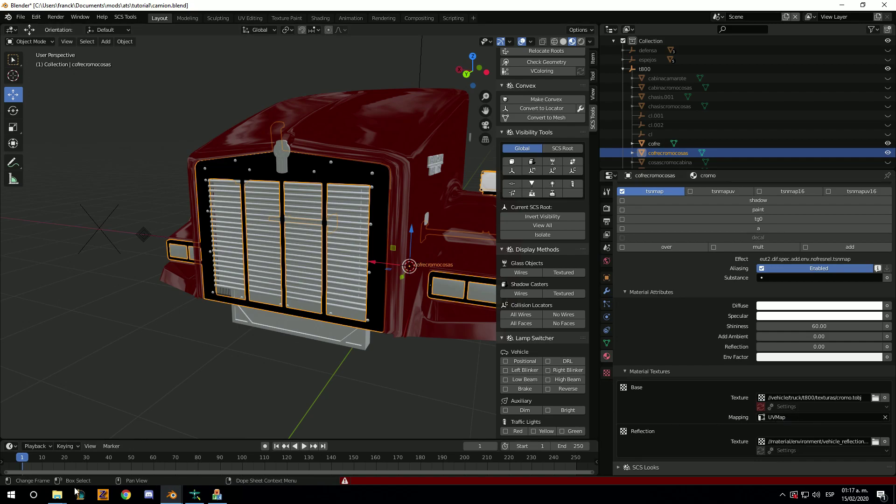
# - Delete cromo.tobj from the t800 texturas folder
pyautogui.click(233, 461)
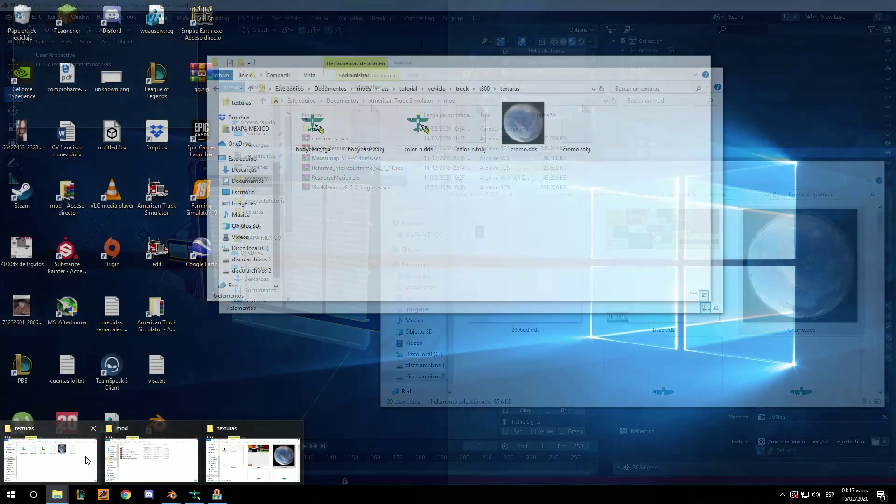
pyautogui.moveTo(57, 494)
pyautogui.click(149, 460)
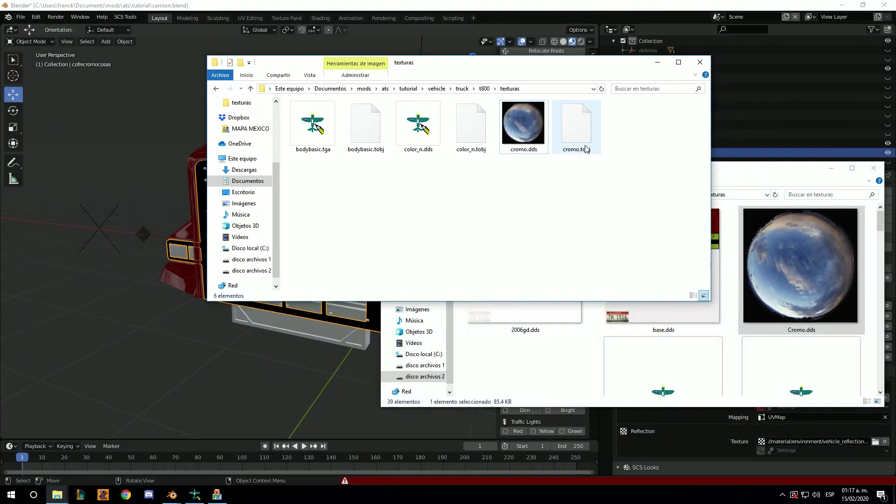
pyautogui.click(585, 148)
pyautogui.press('Delete')
# - Export cromo.dds from DXTBmp as a Targa with alpha, creating cromo.tga
pyautogui.click(542, 143)
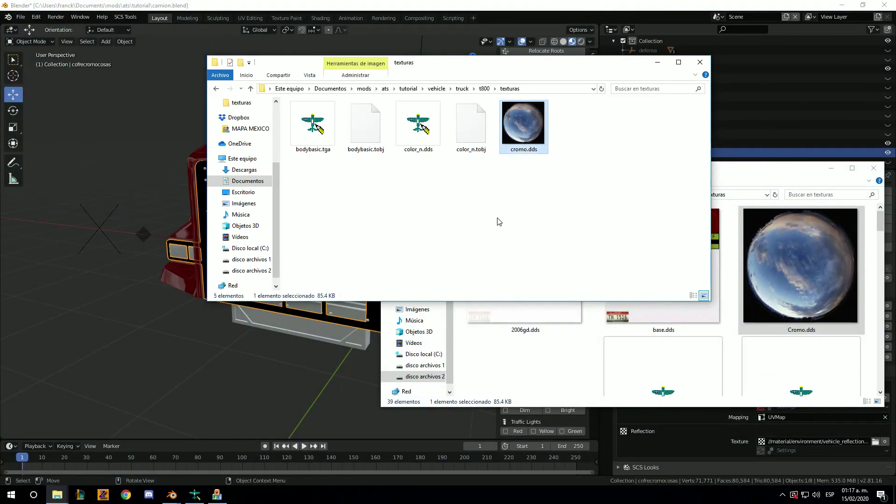
pyautogui.doubleClick(521, 135)
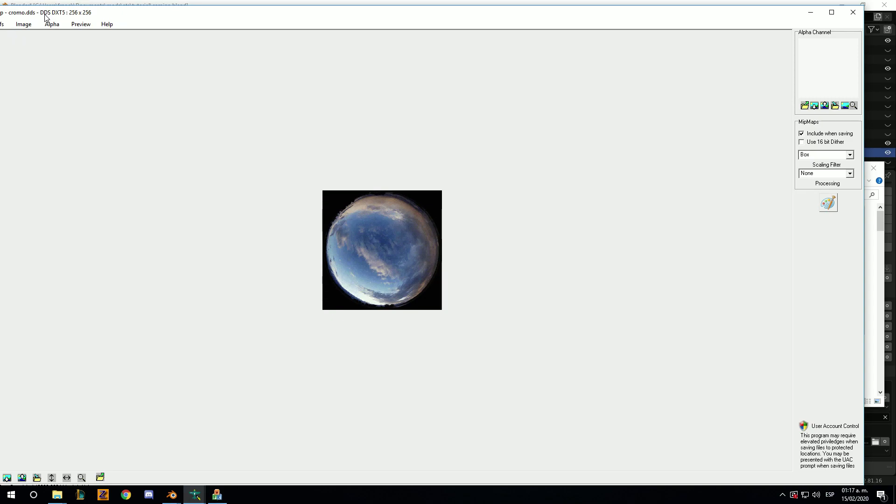
pyautogui.moveTo(46, 17); pyautogui.dragTo(232, 41)
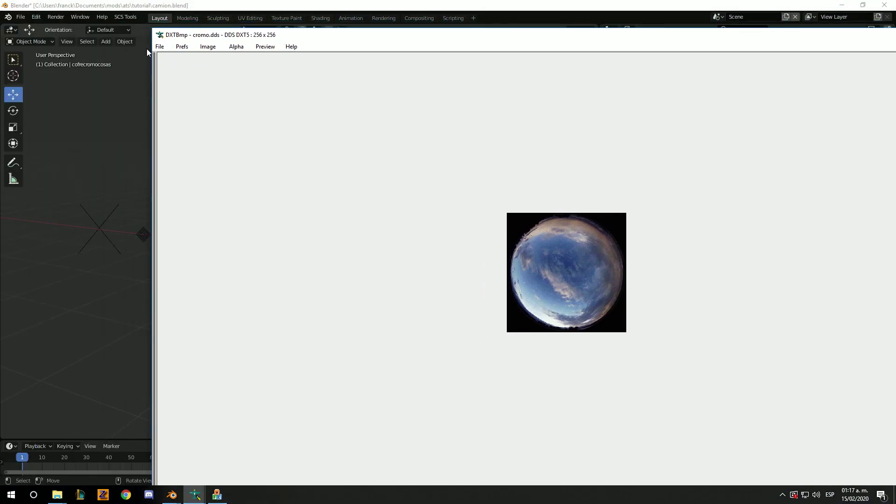
pyautogui.click(158, 46)
pyautogui.moveTo(178, 78)
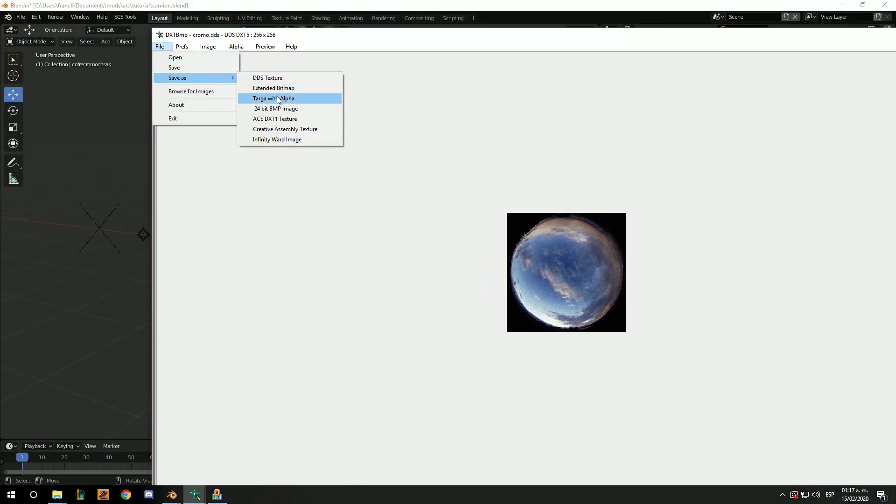
pyautogui.click(280, 96)
pyautogui.click(539, 232)
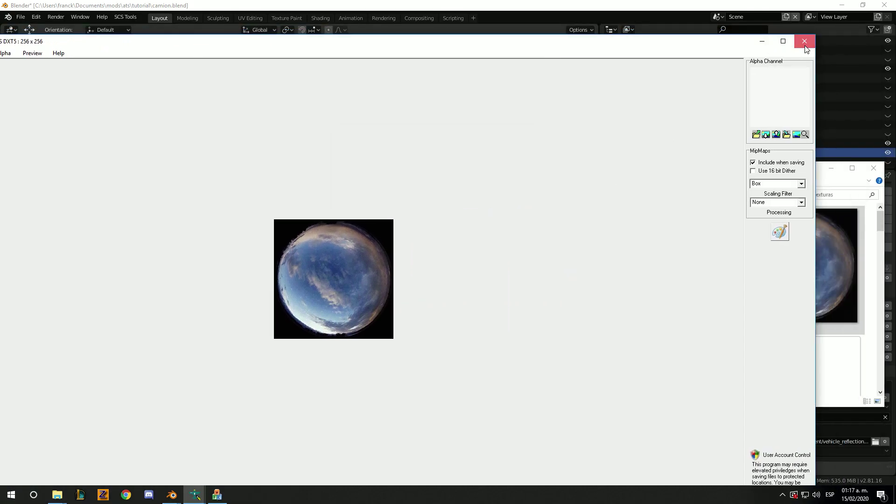
pyautogui.click(807, 41)
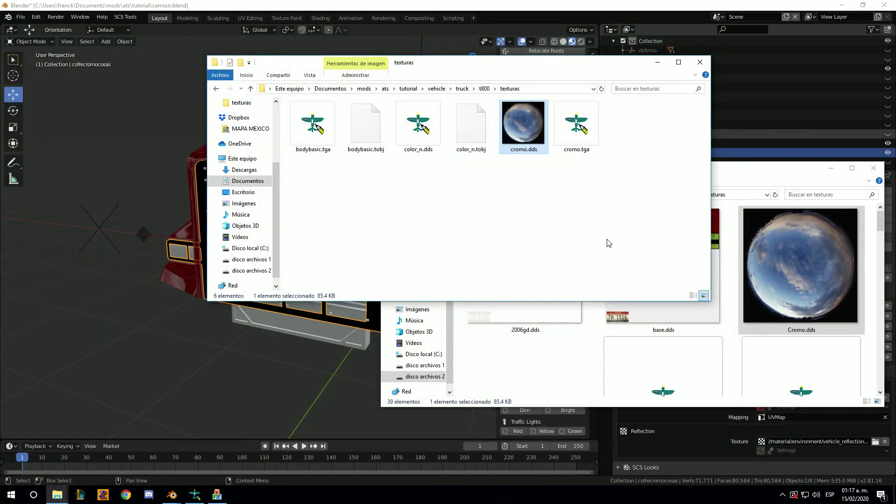
pyautogui.click(656, 62)
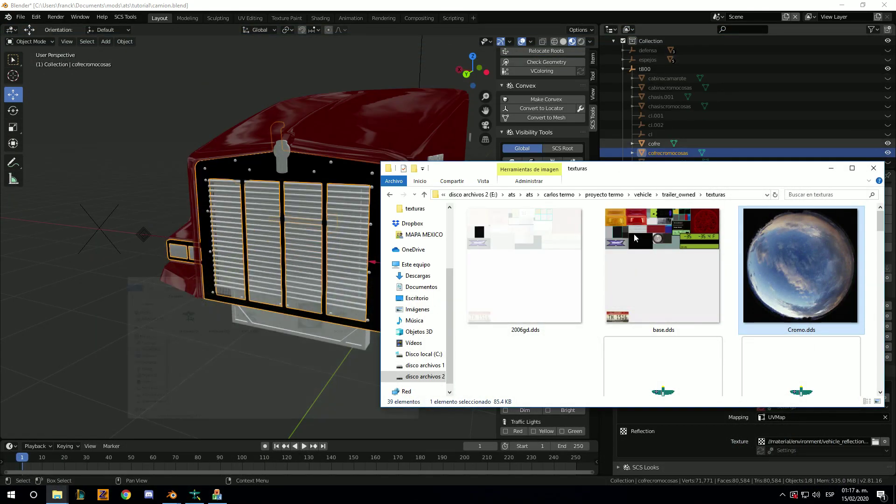
# - Load cromo.tga as the cromo material's Base texture and reload it
pyautogui.click(830, 168)
pyautogui.click(875, 397)
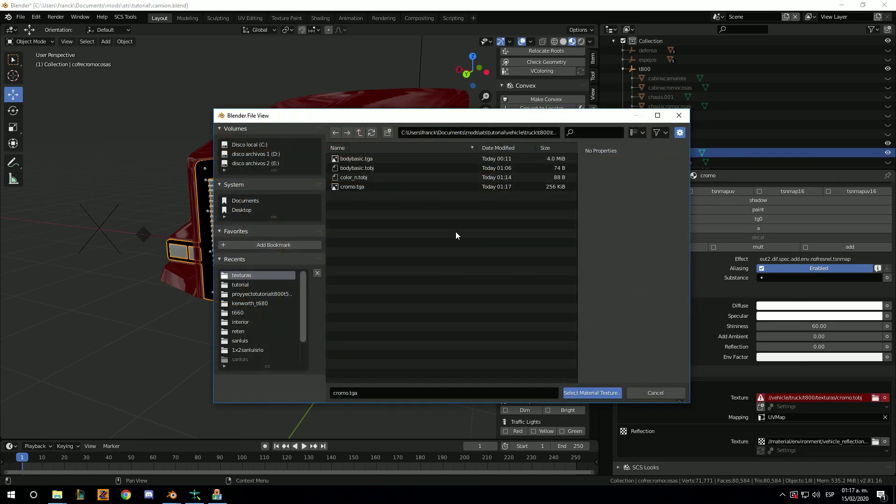
pyautogui.doubleClick(357, 186)
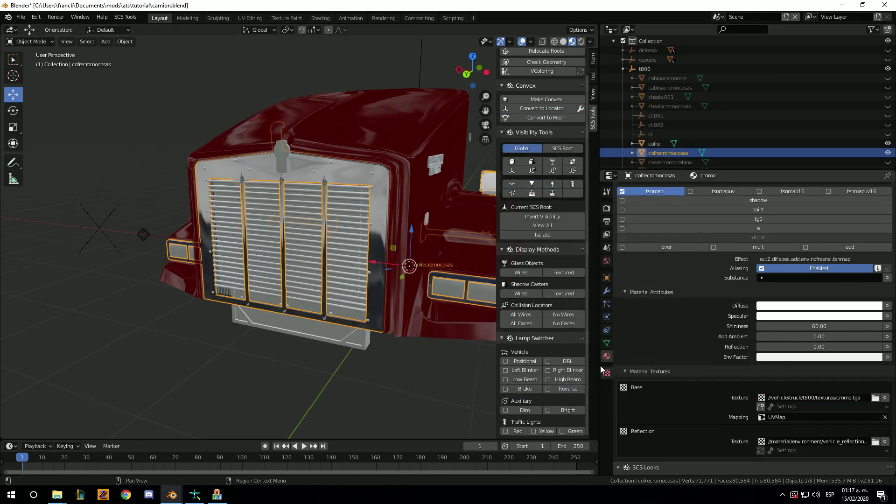
pyautogui.moveTo(424, 307); pyautogui.dragTo(462, 313, button='middle')
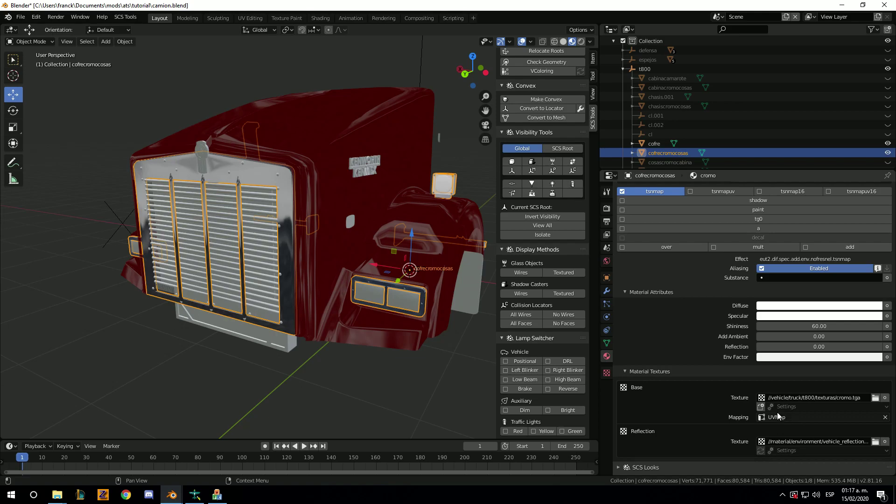
pyautogui.click(760, 406)
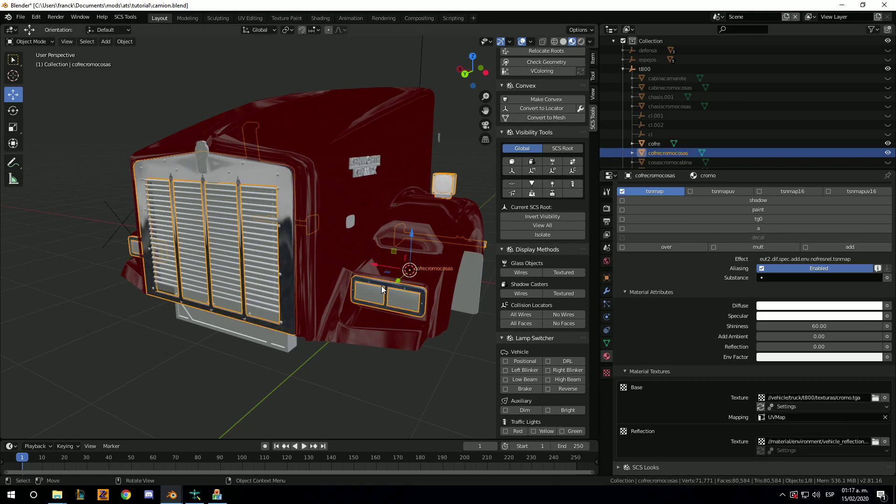
pyautogui.click(768, 406)
pyautogui.click(779, 418)
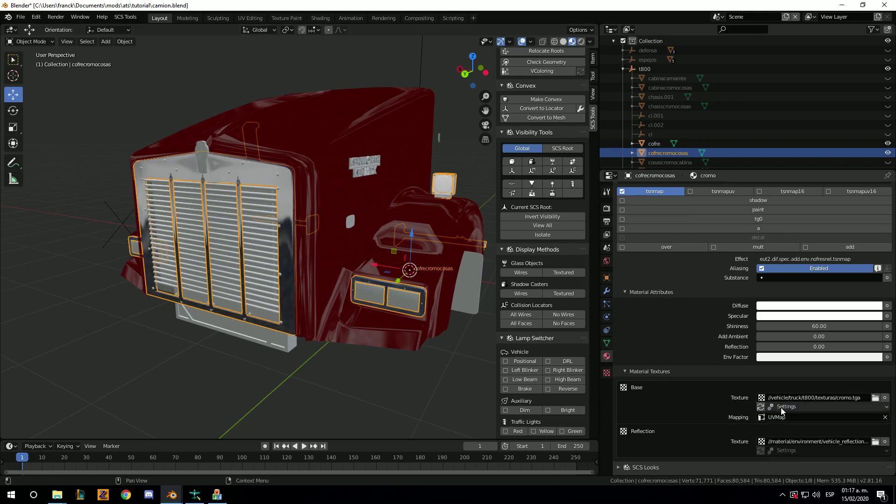
# - Assign the existing cromo material to the cosascromocofre object
pyautogui.scroll(3, 307, 250)
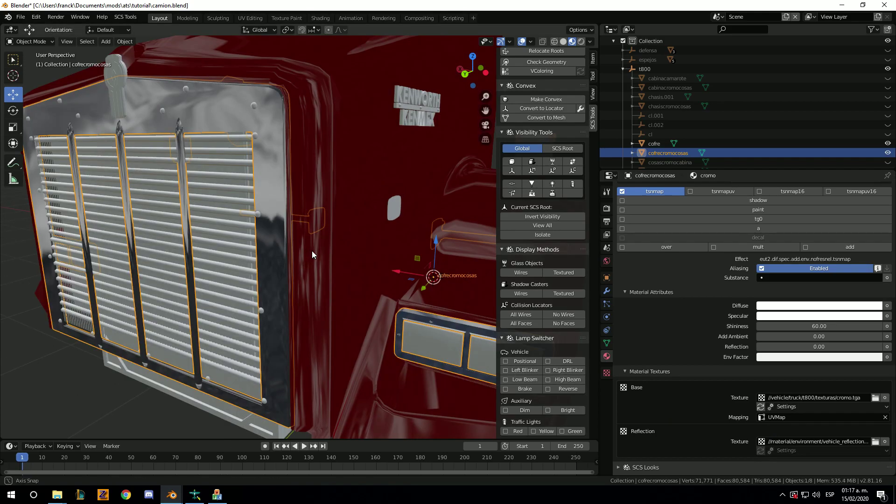
pyautogui.scroll(2, 323, 253)
pyautogui.moveTo(323, 253); pyautogui.dragTo(305, 253, button='middle')
pyautogui.scroll(-3, 305, 252)
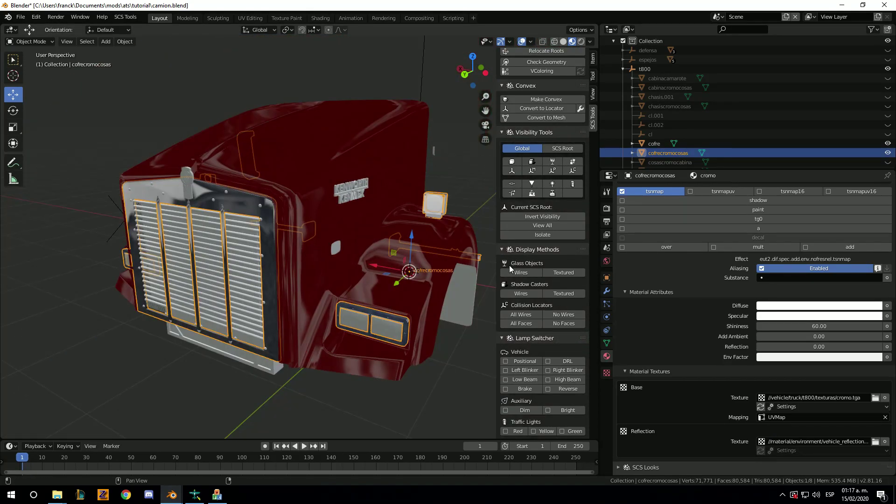
pyautogui.moveTo(411, 242)
pyautogui.mouseDown(button='middle')
pyautogui.moveTo(384, 247)
pyautogui.moveTo(152, 218)
pyautogui.mouseUp(button='middle')
pyautogui.scroll(2, 140, 214)
pyautogui.scroll(2, 153, 215)
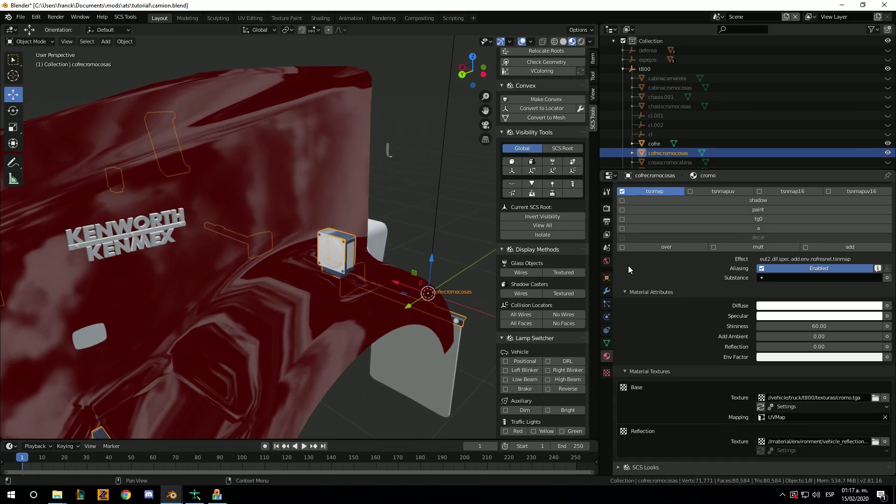
pyautogui.scroll(-2, 705, 119)
pyautogui.click(680, 143)
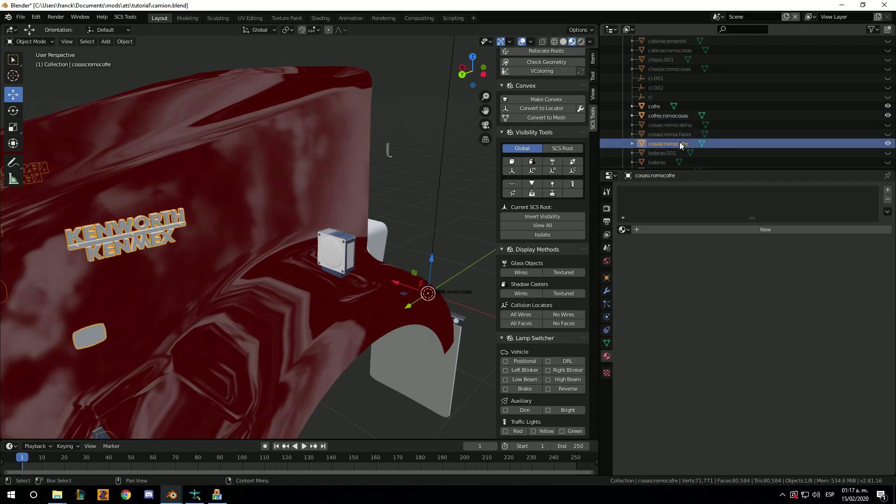
pyautogui.click(624, 229)
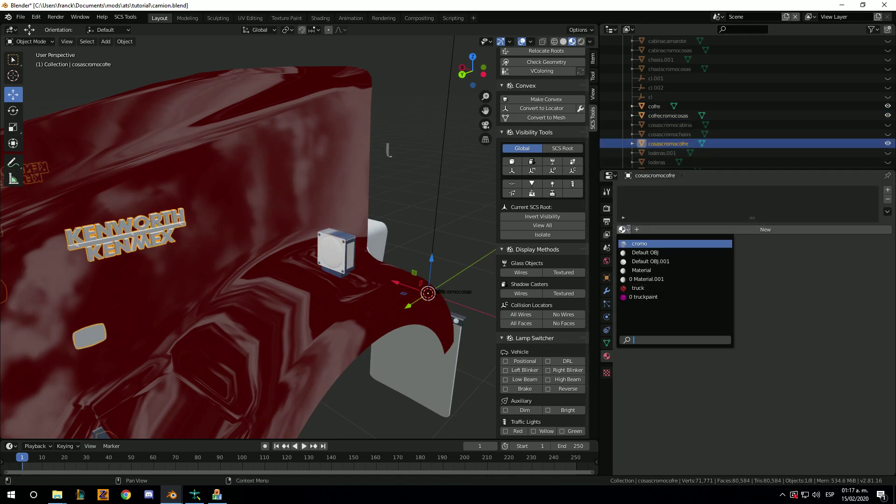
pyautogui.click(650, 243)
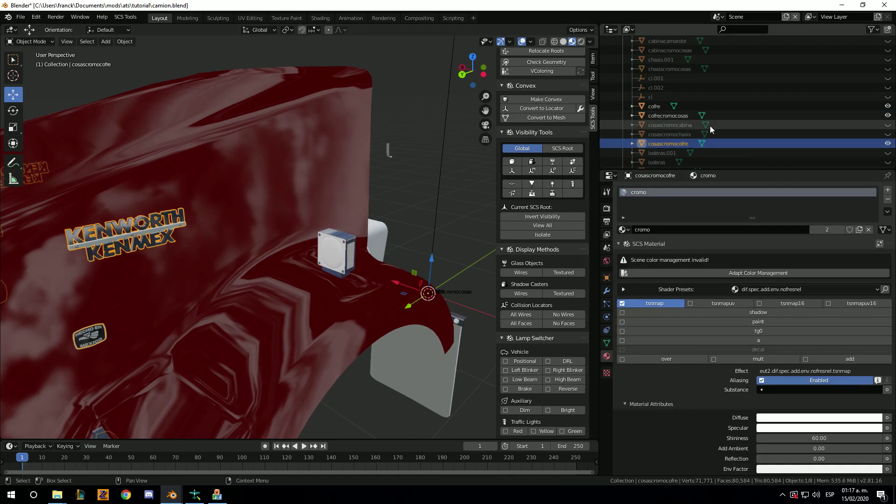
# - Select the material-less logolodera object and rotate the truck view
pyautogui.scroll(-3, 695, 128)
pyautogui.scroll(-1, 691, 128)
pyautogui.click(657, 107)
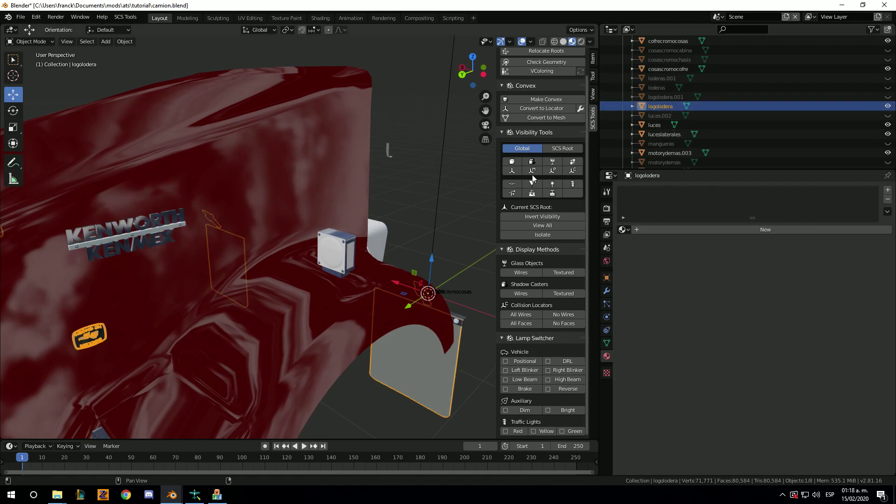
pyautogui.moveTo(395, 197); pyautogui.dragTo(315, 196, button='middle')
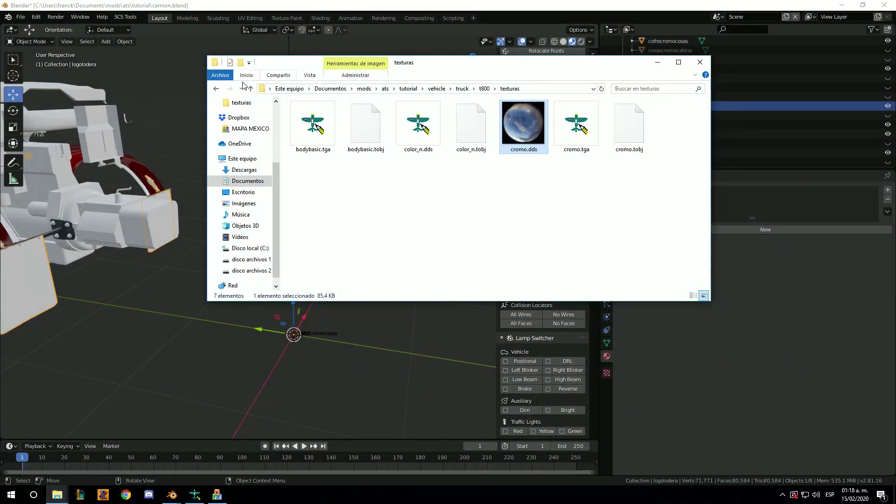
# - Go up to the tutorial folder and open the proyyectotutorialt800t500 project folder
pyautogui.click(215, 88)
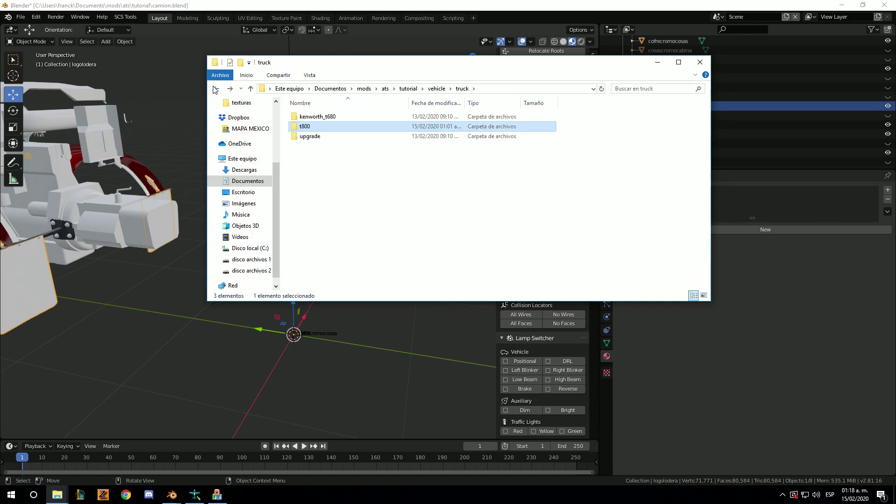
pyautogui.click(215, 88)
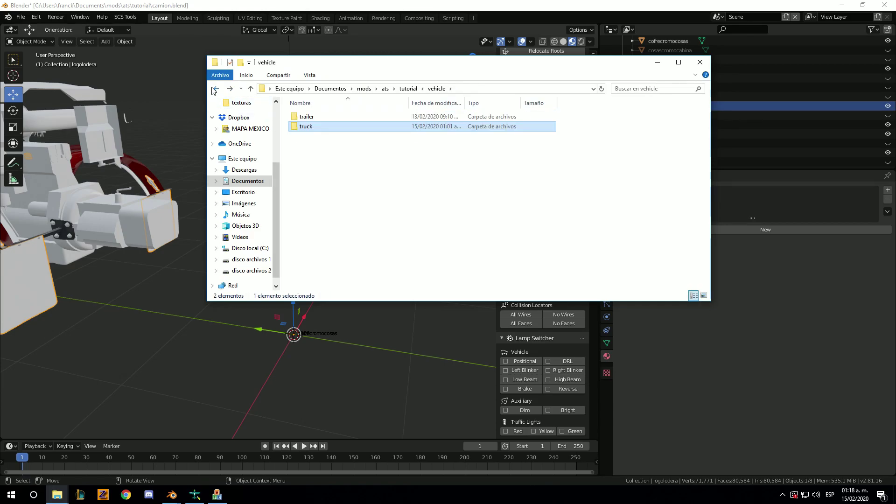
pyautogui.click(215, 89)
pyautogui.doubleClick(322, 146)
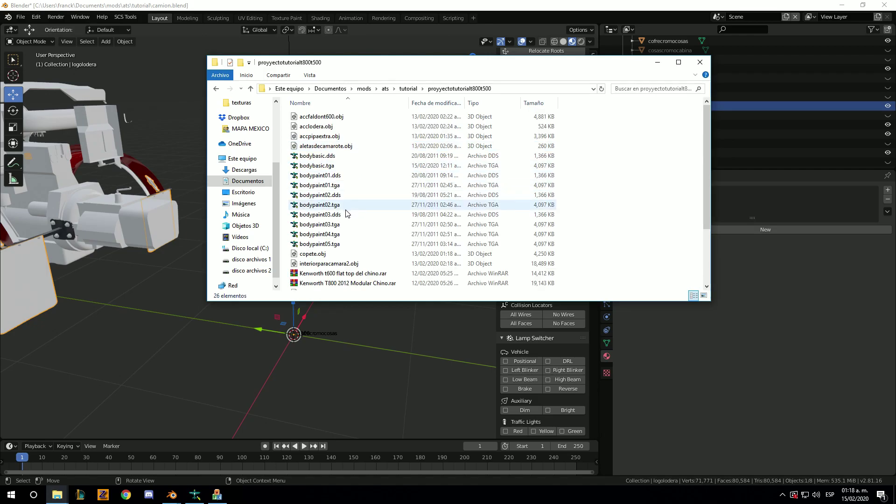
# - Preview bodypaint01.dds in DXTBmp, then minimize Explorer back to Blender
pyautogui.scroll(-3, 346, 213)
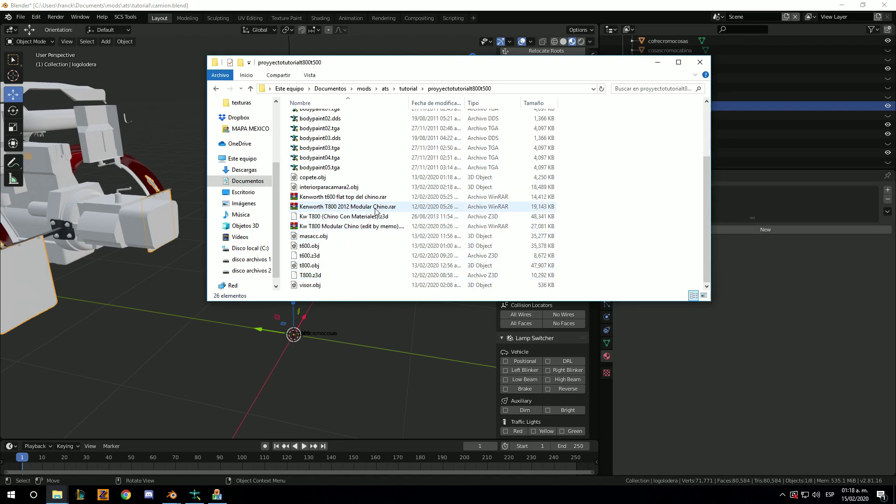
pyautogui.moveTo(347, 206)
pyautogui.scroll(3, 355, 187)
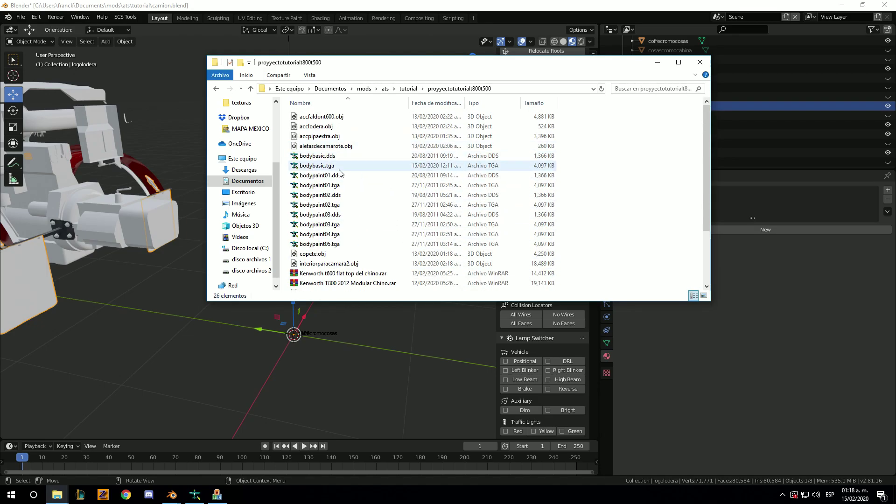
pyautogui.moveTo(339, 176); pyautogui.dragTo(379, 241)
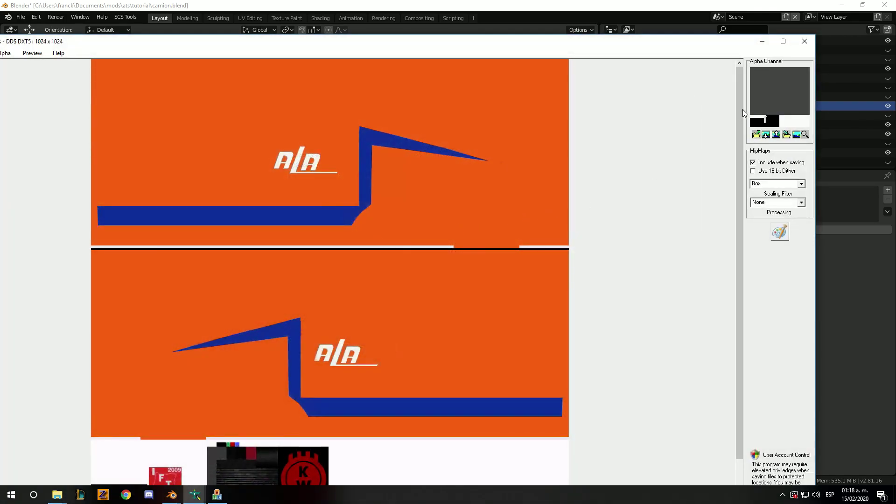
pyautogui.click(804, 41)
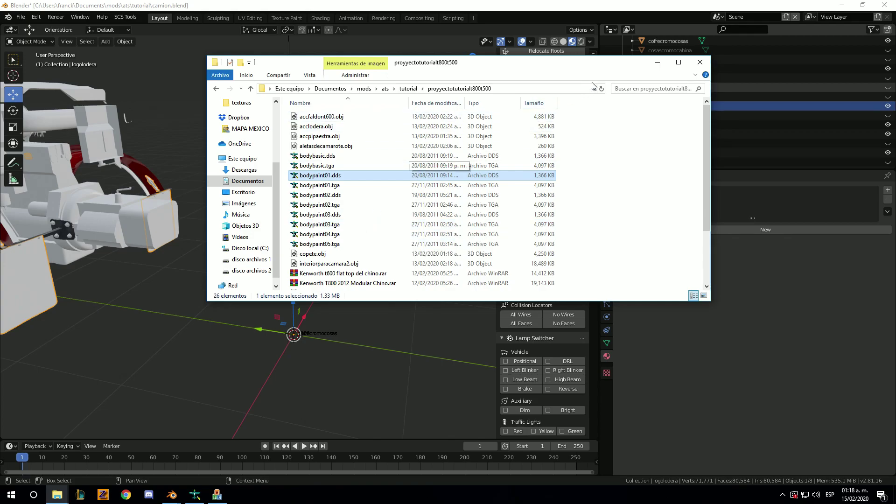
pyautogui.click(652, 66)
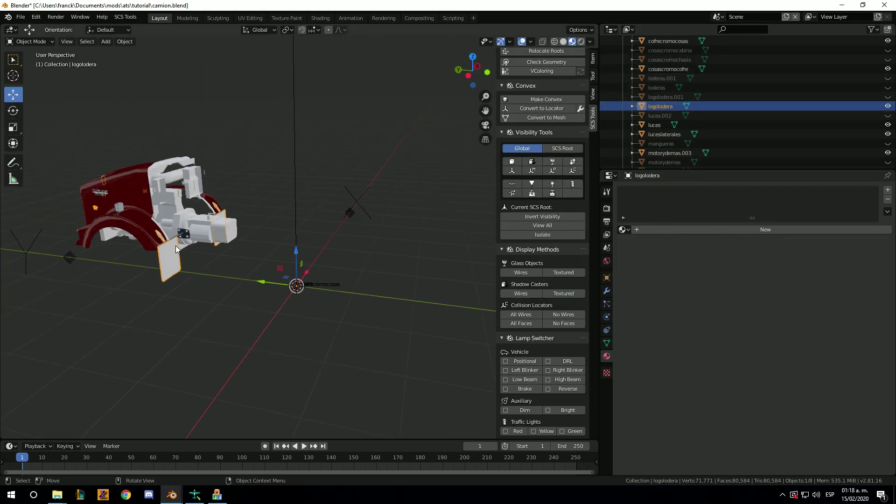
# - Create a new material named cosasnormales using the dif.spec shader preset
pyautogui.moveTo(176, 246); pyautogui.dragTo(238, 244, button='middle')
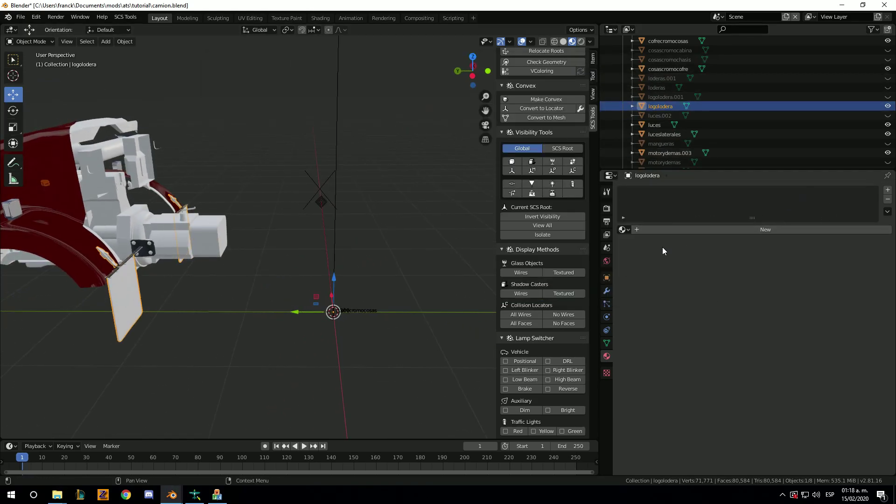
pyautogui.click(645, 229)
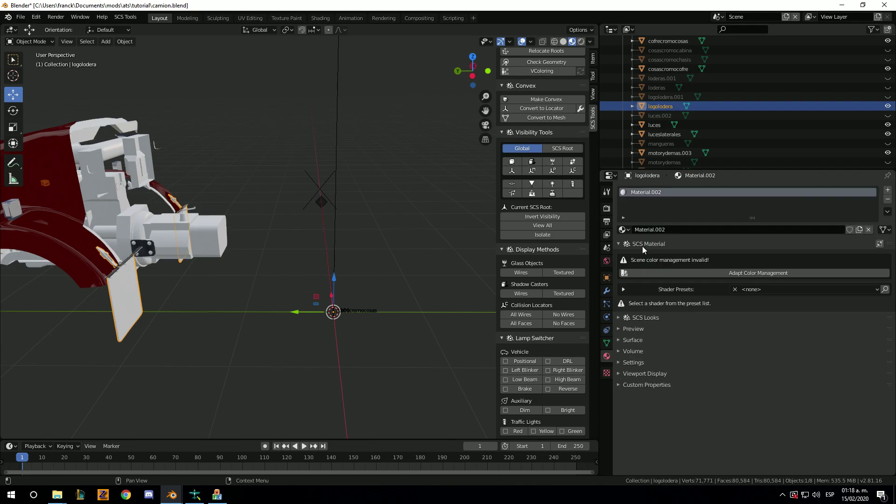
pyautogui.click(672, 229)
pyautogui.write('cosasnormales')
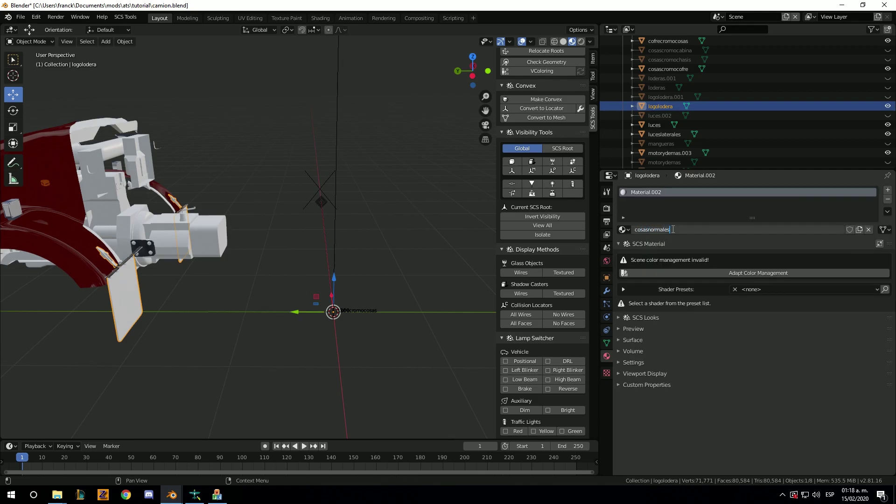
pyautogui.press('Return')
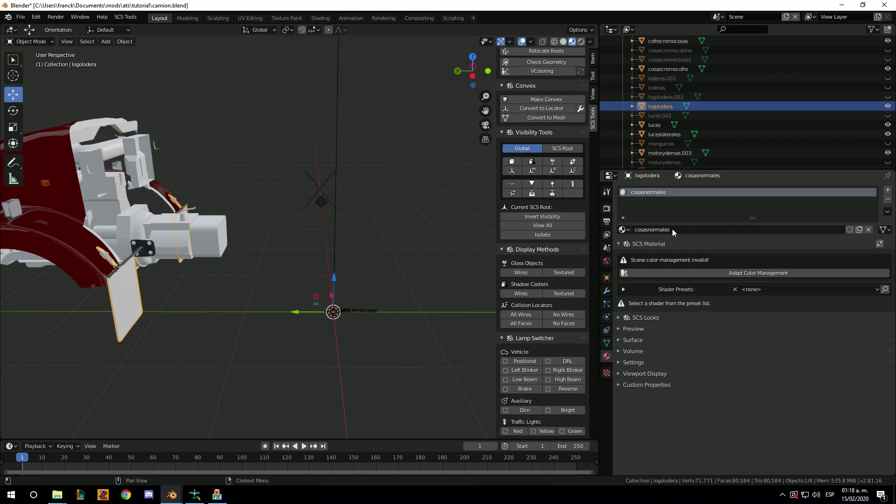
pyautogui.click(779, 289)
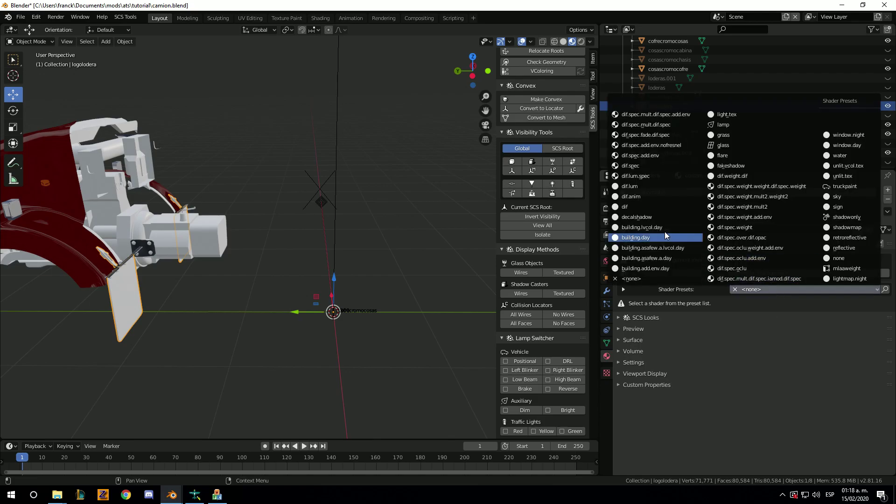
pyautogui.click(653, 166)
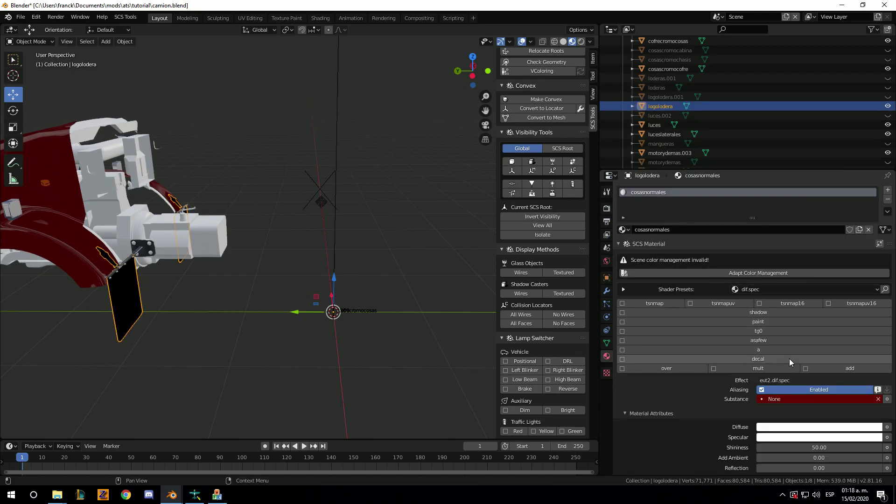
# - Browse the texturas folder for the Base texture file
pyautogui.scroll(-3, 789, 358)
pyautogui.scroll(-2, 772, 391)
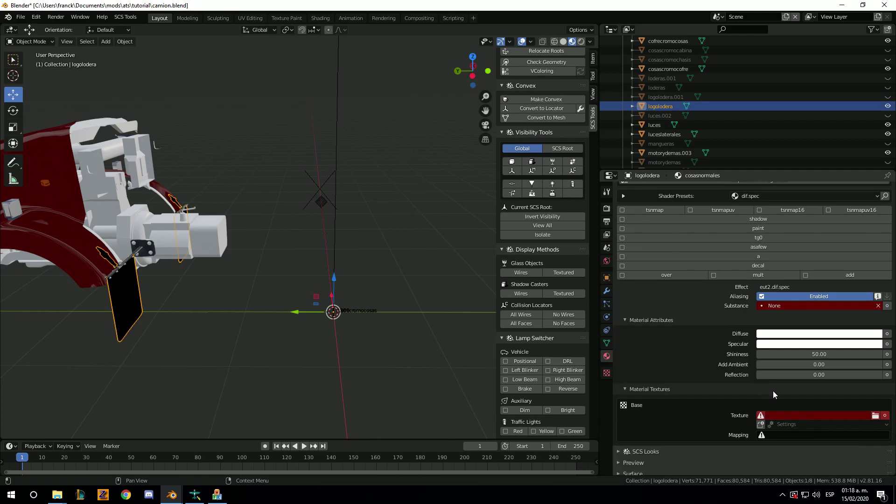
pyautogui.click(875, 416)
pyautogui.click(258, 275)
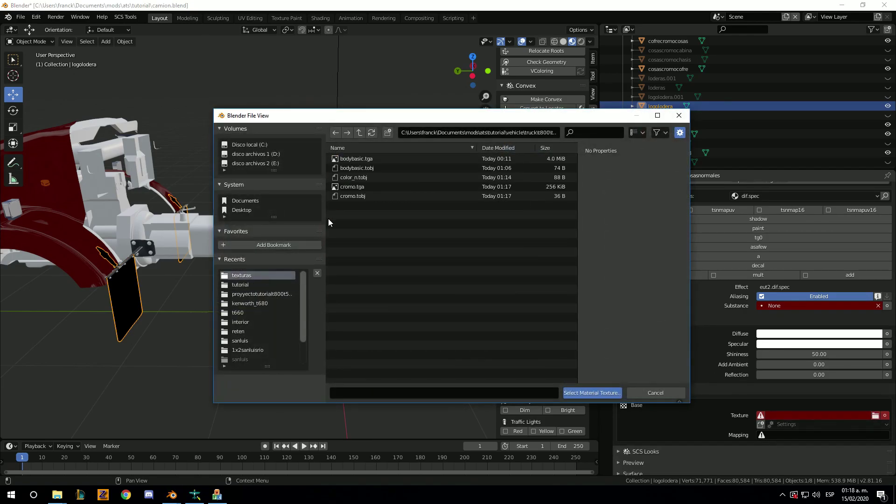
# - Use bodybasic.tga with UVMap mapping as Base texture, checking the mudflap and fender
pyautogui.doubleClick(356, 159)
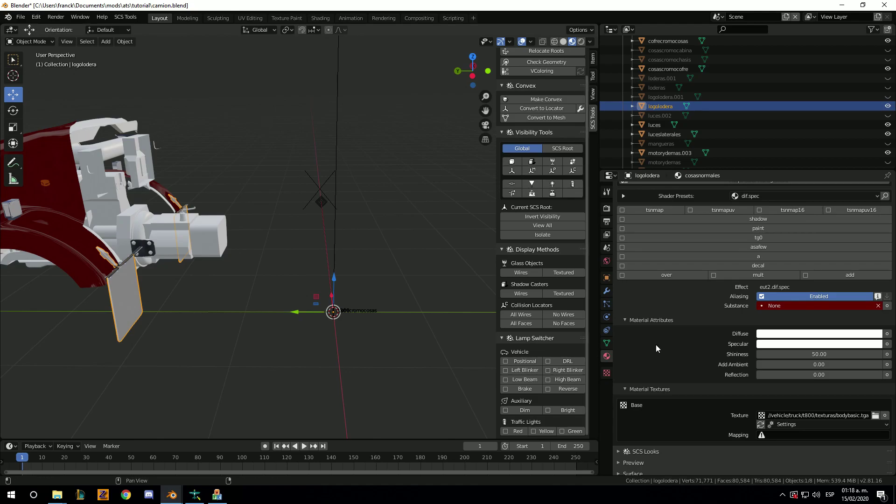
pyautogui.click(782, 435)
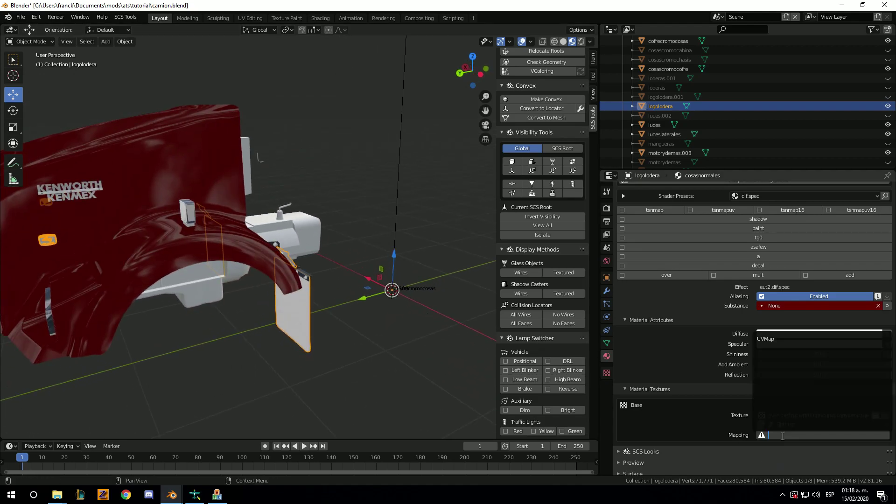
pyautogui.click(767, 339)
pyautogui.moveTo(354, 341)
pyautogui.mouseDown(button='middle')
pyautogui.moveTo(308, 372)
pyautogui.moveTo(331, 373)
pyautogui.mouseUp(button='middle')
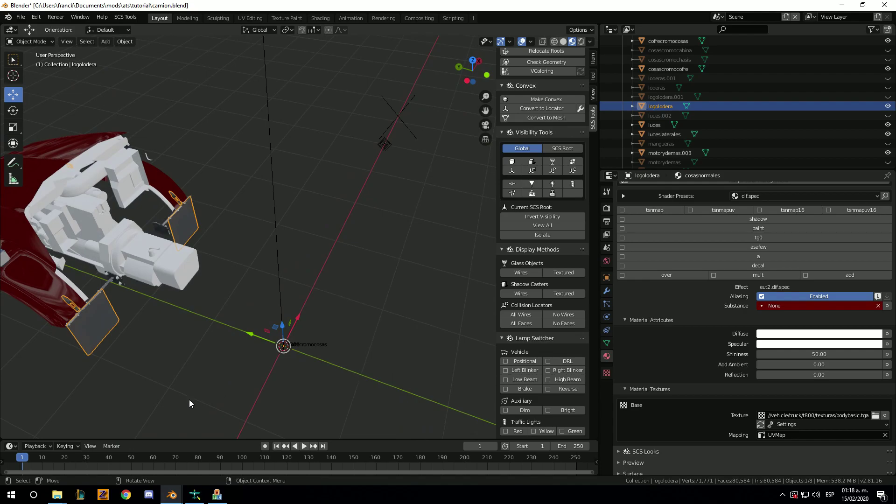
pyautogui.moveTo(99, 409)
pyautogui.mouseDown(button='middle')
pyautogui.moveTo(119, 357)
pyautogui.moveTo(178, 321)
pyautogui.mouseUp(button='middle')
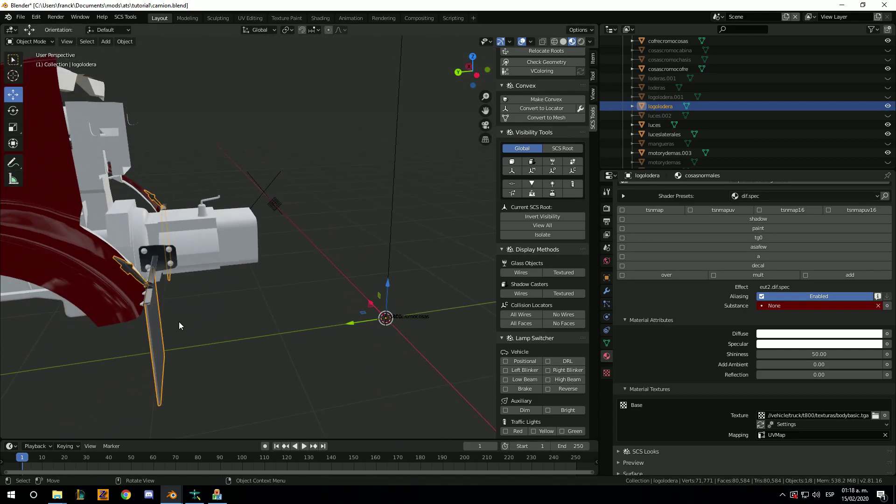
pyautogui.scroll(2, 183, 318)
pyautogui.scroll(1, 189, 319)
pyautogui.scroll(1, 195, 318)
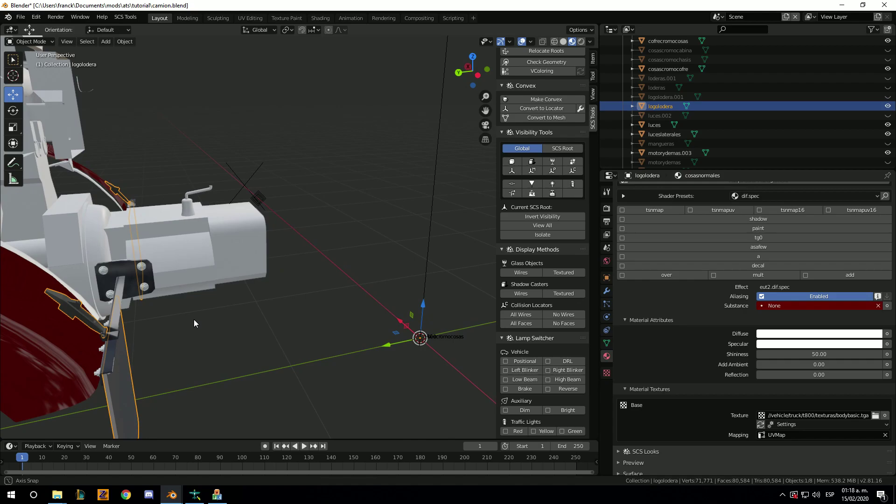
pyautogui.scroll(-2, 160, 343)
pyautogui.scroll(5, 676, 321)
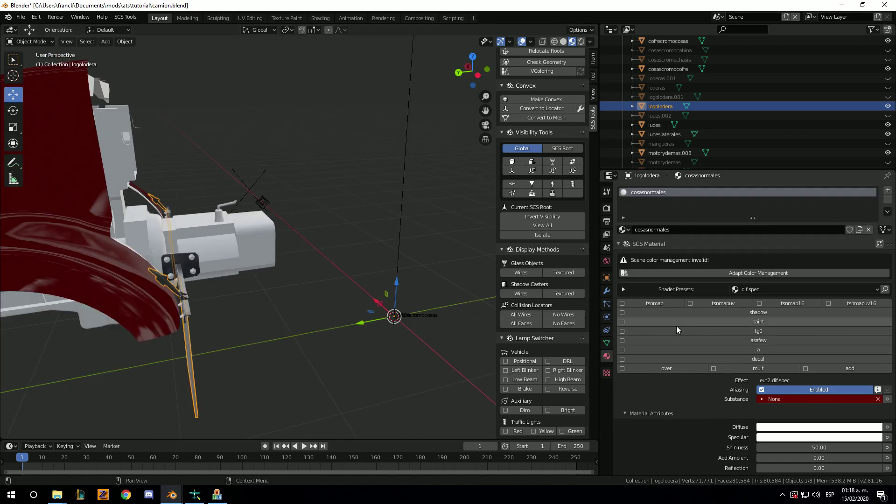
pyautogui.moveTo(322, 341)
pyautogui.mouseDown(button='middle')
pyautogui.moveTo(333, 317)
pyautogui.moveTo(285, 327)
pyautogui.mouseUp(button='middle')
pyautogui.moveTo(57, 495)
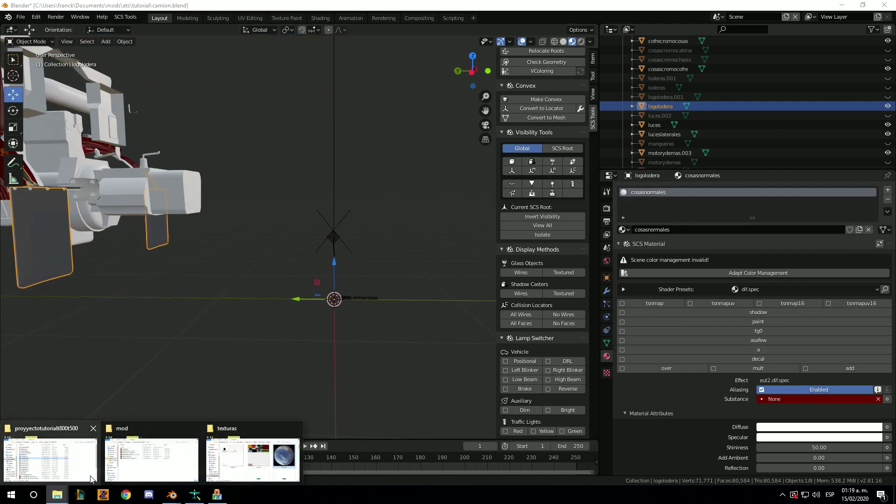
pyautogui.moveTo(188, 315)
pyautogui.mouseDown(button='middle')
pyautogui.moveTo(203, 320)
pyautogui.moveTo(171, 367)
pyautogui.mouseUp(button='middle')
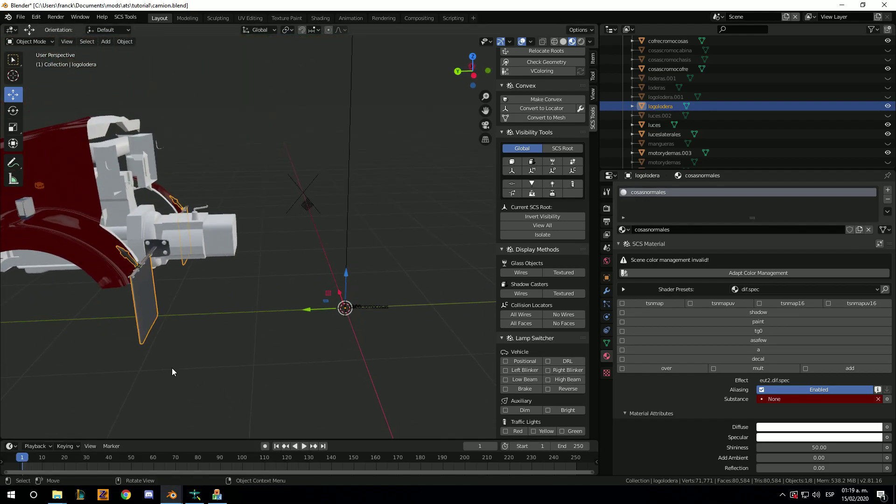
pyautogui.click(58, 455)
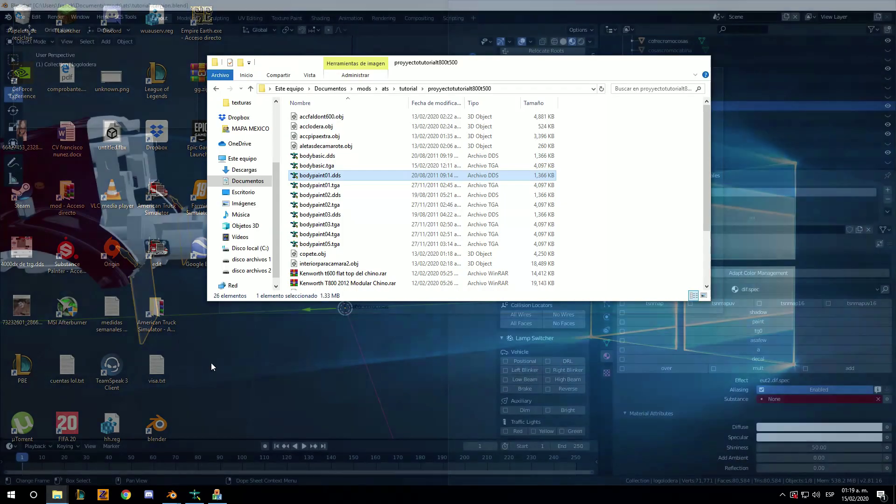
pyautogui.scroll(-2, 336, 238)
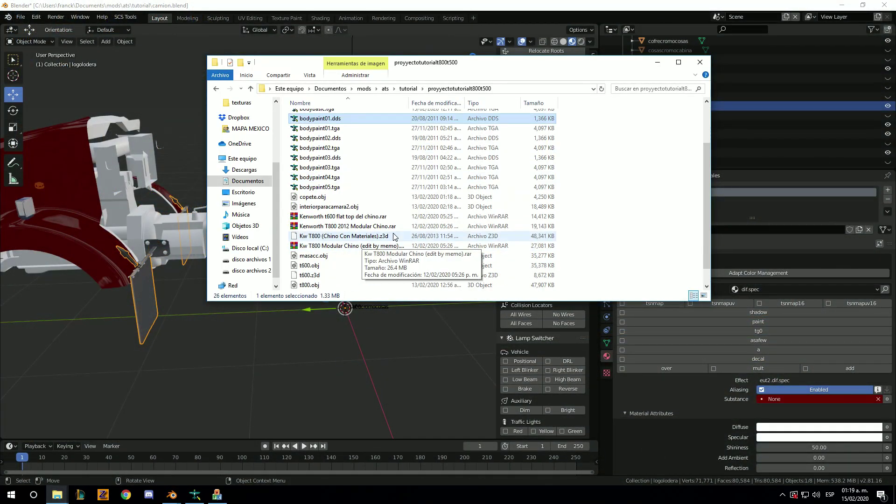
pyautogui.click(353, 226)
pyautogui.doubleClick(353, 228)
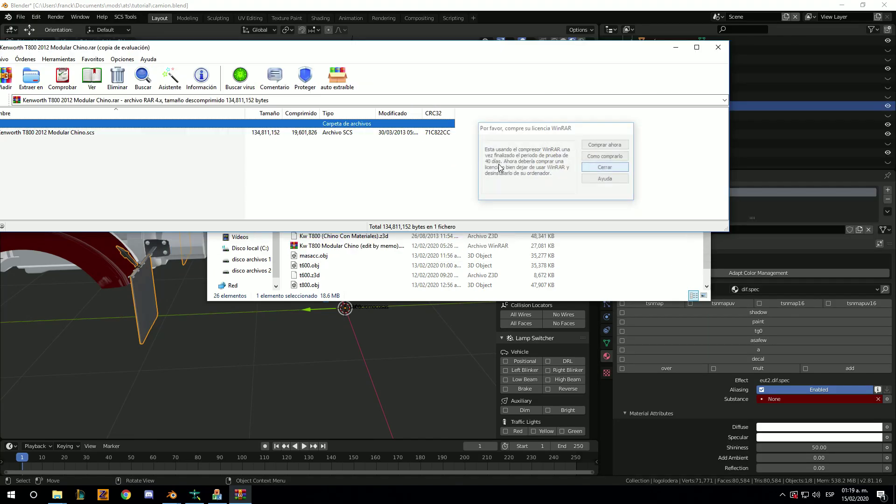
pyautogui.click(605, 167)
pyautogui.moveTo(224, 66); pyautogui.dragTo(621, 130)
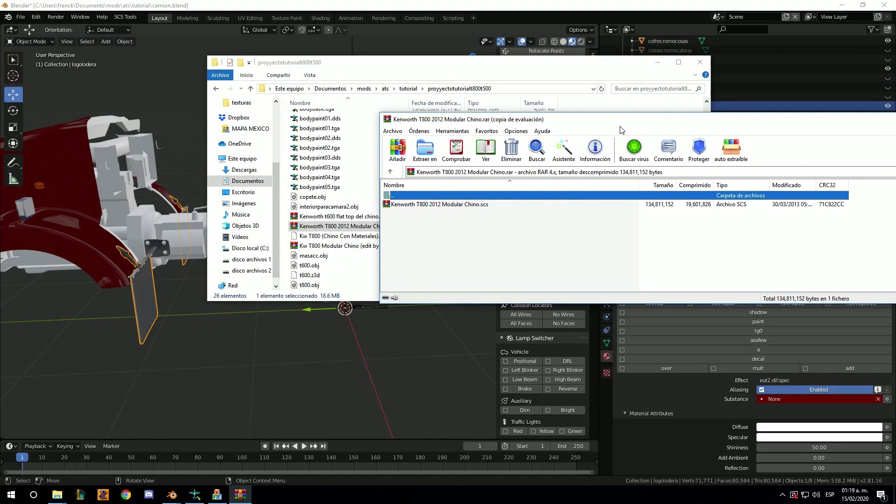
pyautogui.doubleClick(426, 205)
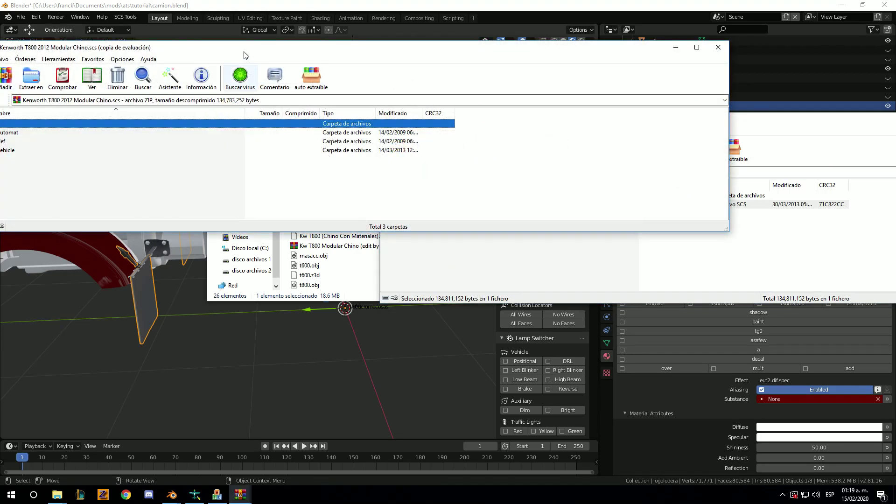
pyautogui.moveTo(245, 48); pyautogui.dragTo(526, 102)
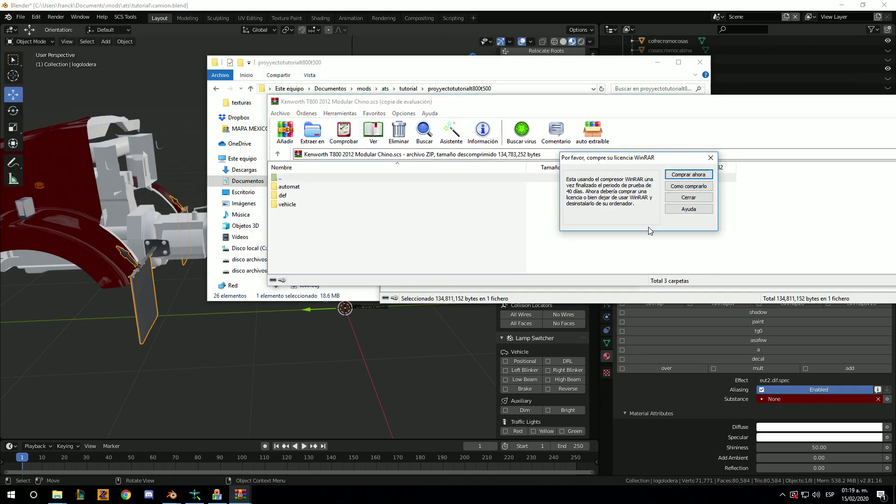
pyautogui.click(688, 198)
pyautogui.click(288, 211)
pyautogui.doubleClick(288, 208)
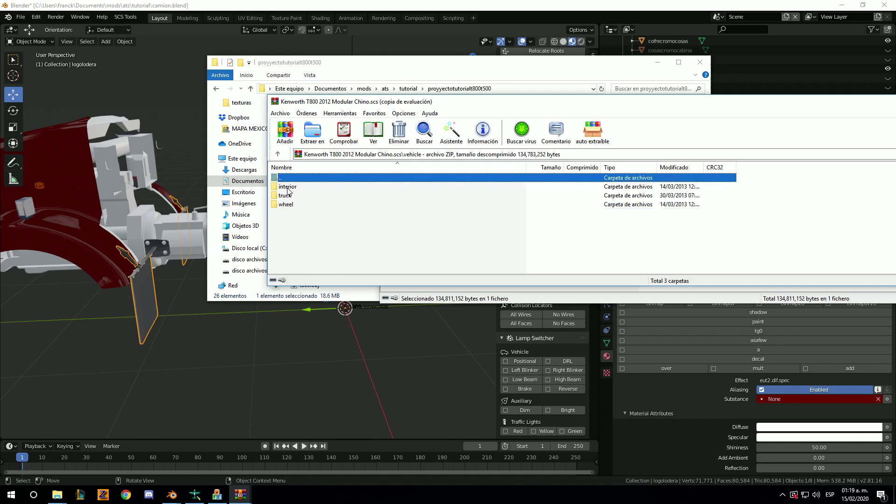
pyautogui.doubleClick(285, 196)
pyautogui.doubleClick(294, 195)
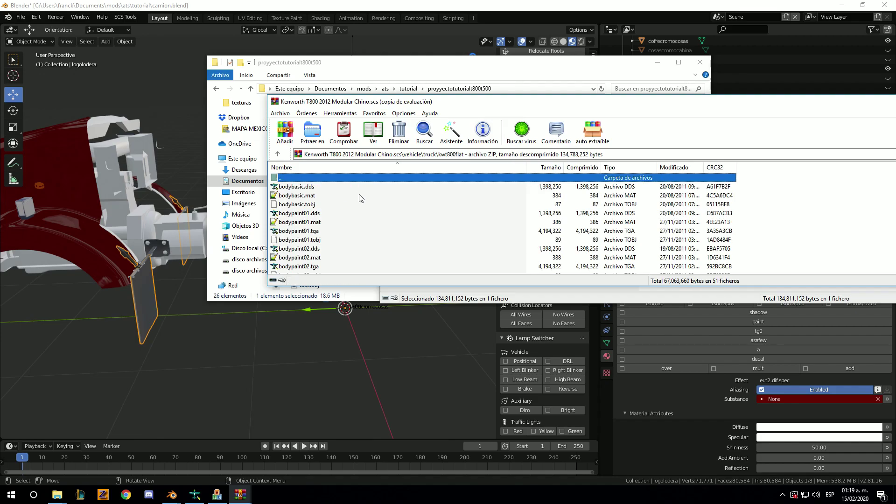
pyautogui.scroll(-5, 380, 233)
pyautogui.scroll(-5, 378, 226)
pyautogui.scroll(-4, 378, 226)
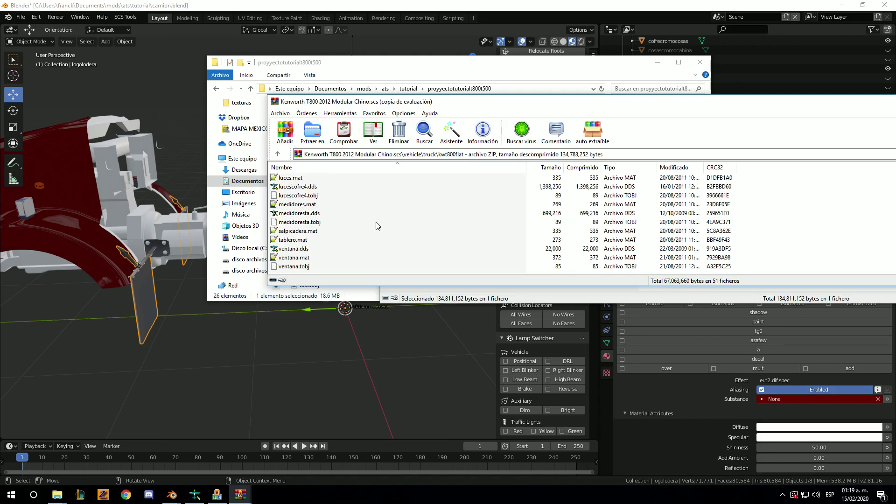
pyautogui.scroll(1, 311, 238)
pyautogui.scroll(1, 310, 238)
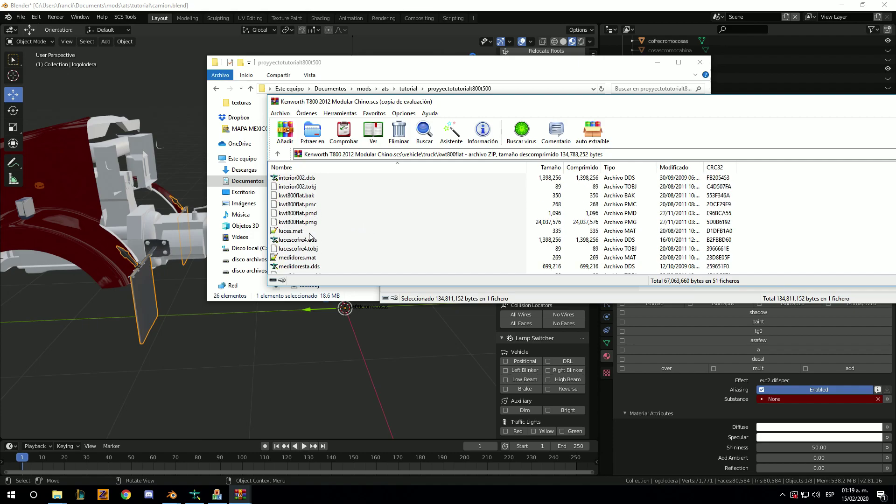
pyautogui.scroll(1, 310, 237)
pyautogui.scroll(1, 310, 236)
pyautogui.scroll(3, 310, 235)
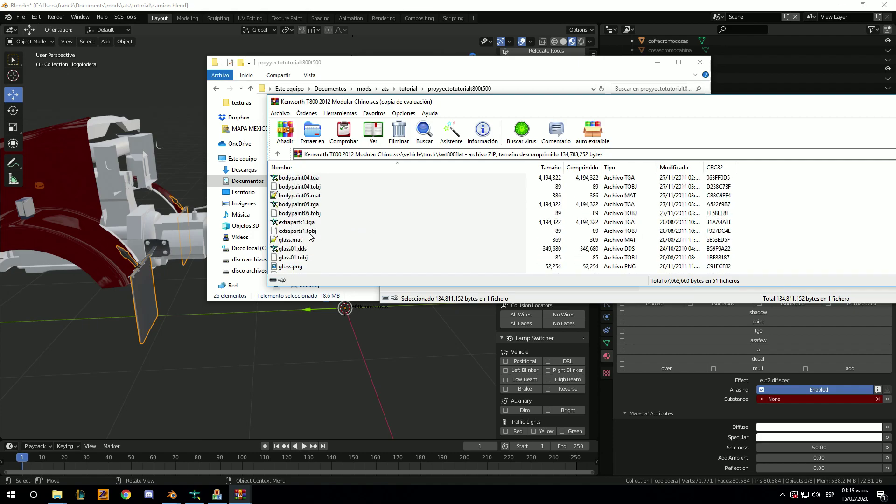
pyautogui.scroll(-3, 310, 236)
pyautogui.scroll(-2, 309, 237)
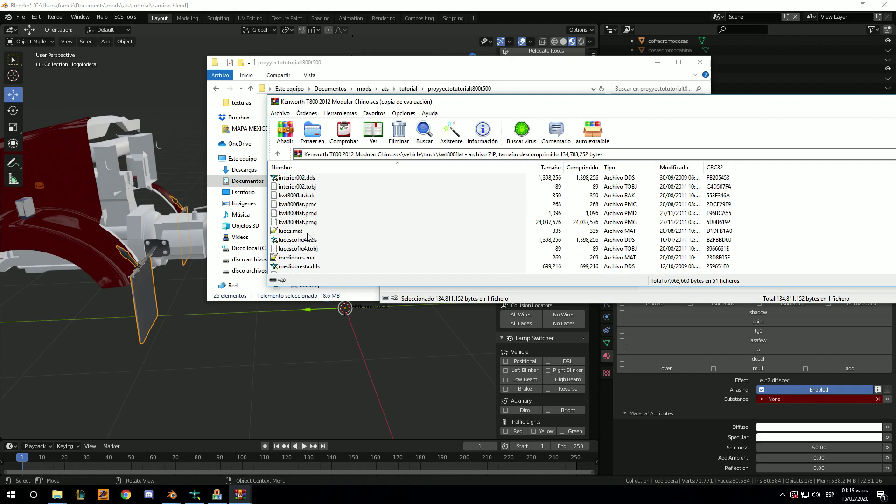
pyautogui.scroll(-2, 308, 237)
pyautogui.scroll(-1, 326, 224)
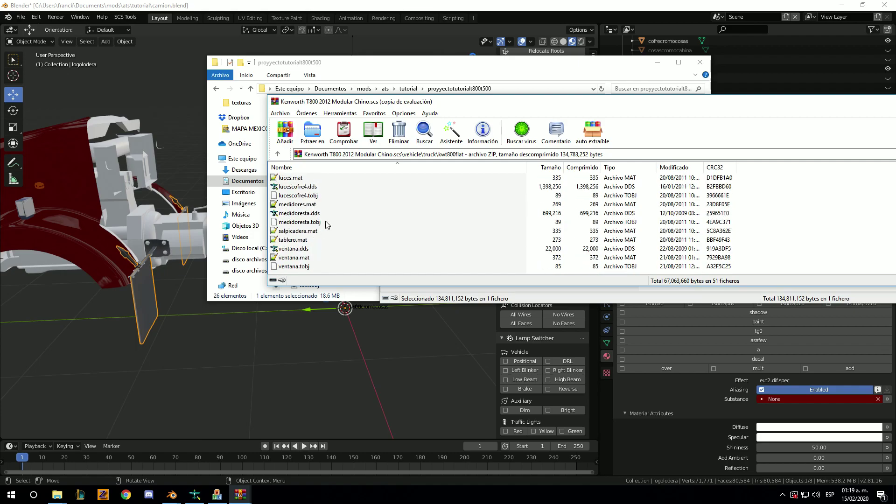
pyautogui.doubleClick(301, 231)
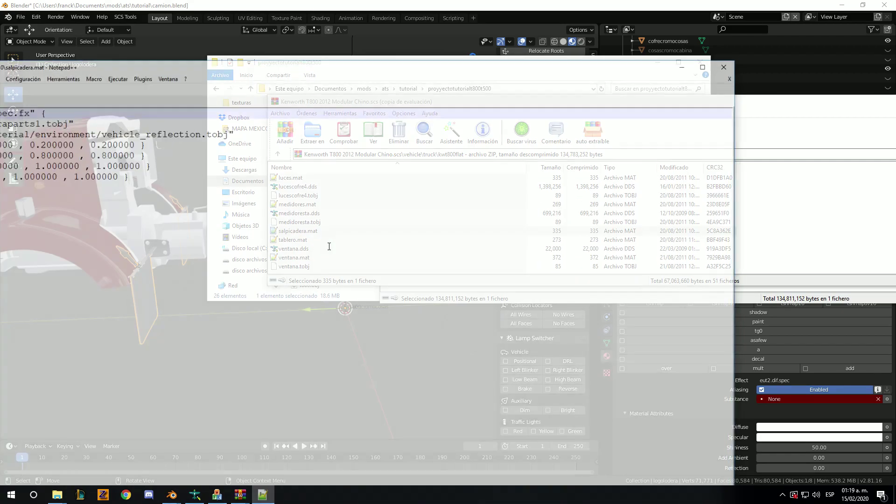
pyautogui.moveTo(159, 70)
pyautogui.mouseDown()
pyautogui.moveTo(343, 78)
pyautogui.moveTo(308, 84)
pyautogui.mouseUp()
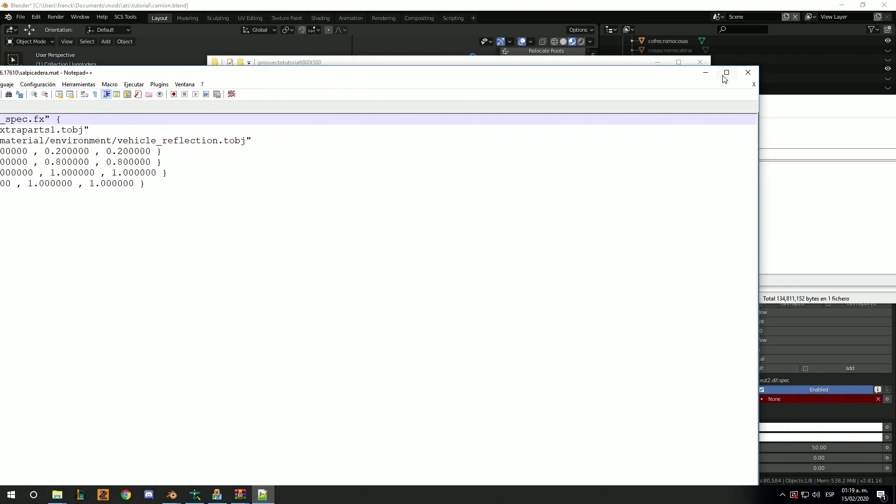
pyautogui.click(747, 73)
pyautogui.scroll(1, 394, 202)
# - Select extraparts1.tga in the WinRAR archive listing
pyautogui.scroll(1, 394, 202)
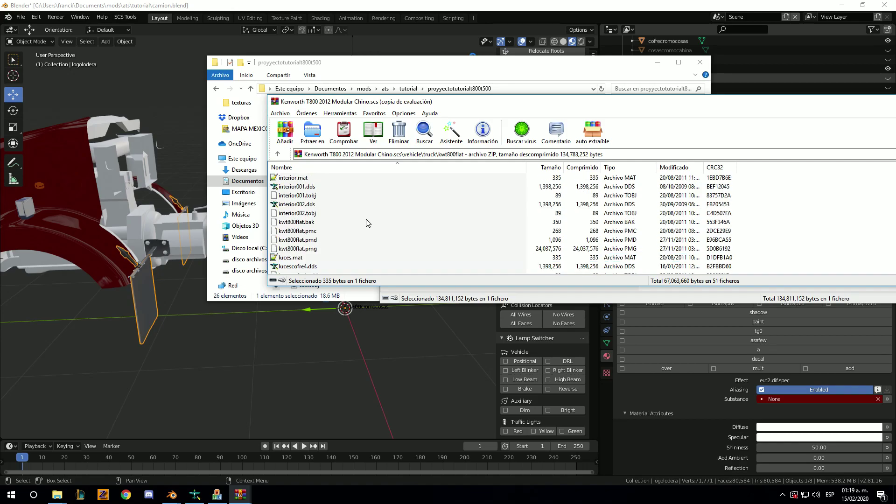
pyautogui.scroll(1, 367, 223)
pyautogui.scroll(2, 367, 223)
pyautogui.scroll(2, 367, 223)
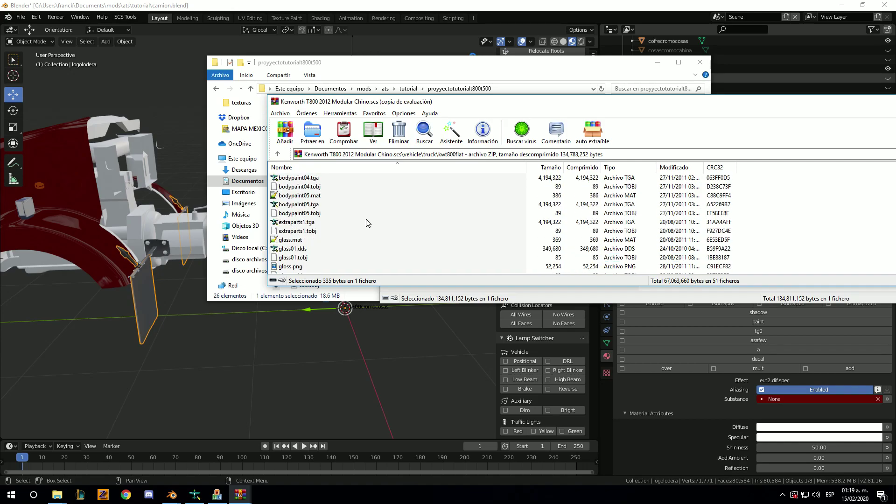
pyautogui.click(309, 224)
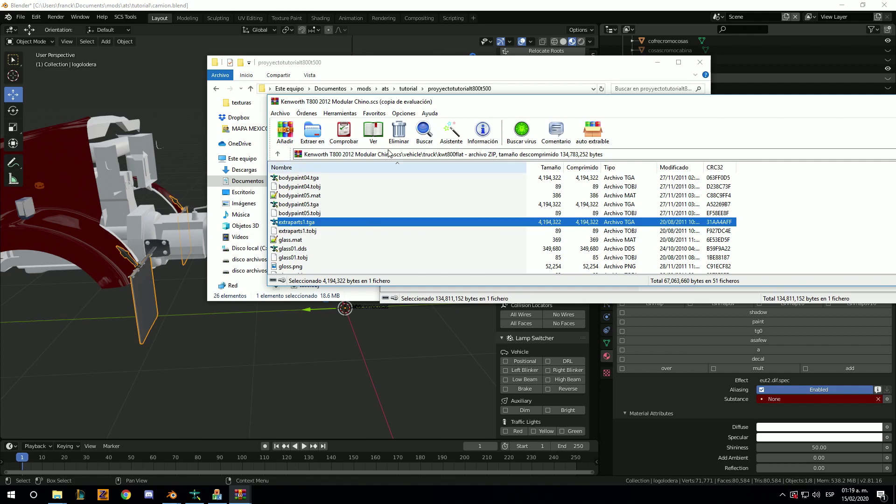
# - Open tutorial > vehicle > truck > t800 > texturas in Explorer, then return to Blender
pyautogui.click(383, 73)
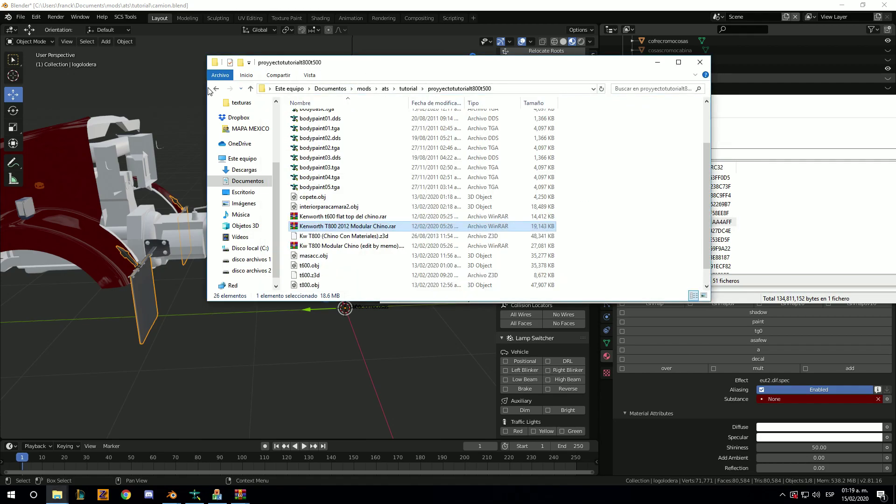
pyautogui.click(215, 90)
pyautogui.click(215, 89)
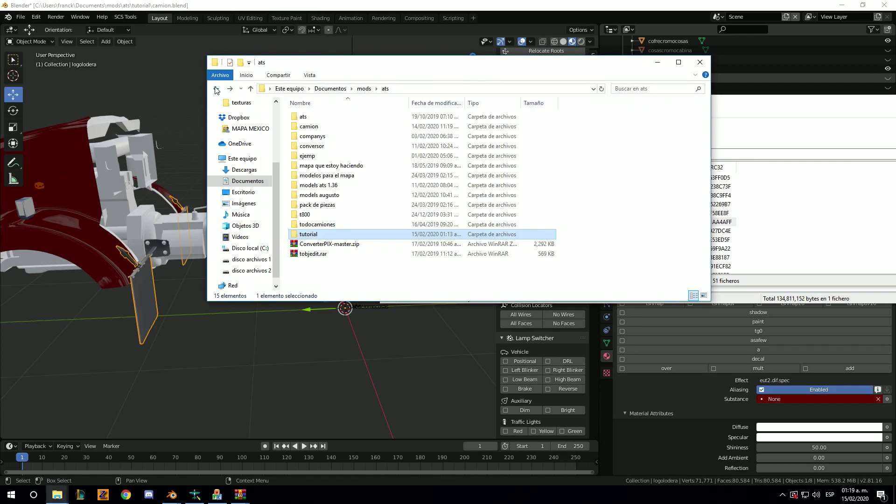
pyautogui.doubleClick(322, 234)
pyautogui.doubleClick(312, 166)
pyautogui.click(318, 124)
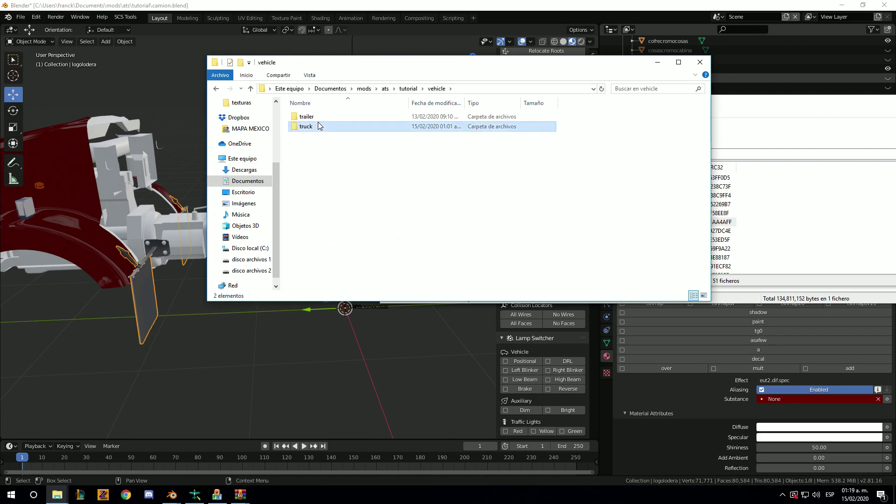
pyautogui.doubleClick(318, 125)
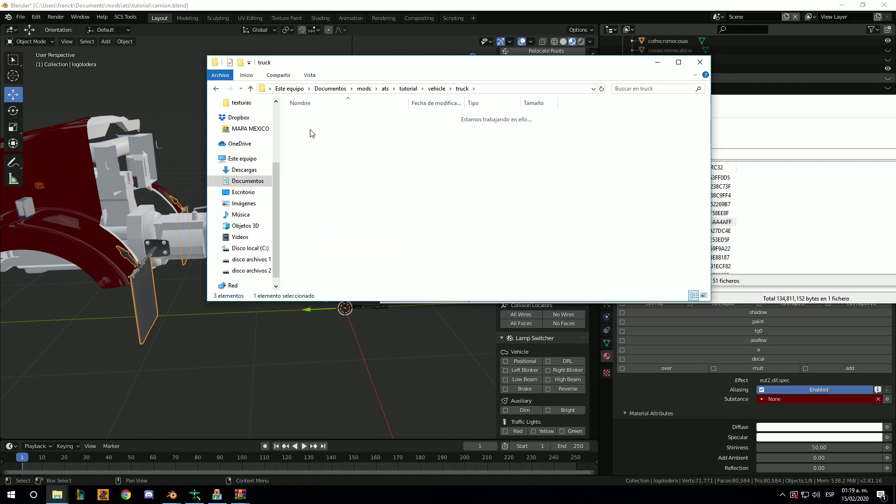
pyautogui.doubleClick(313, 125)
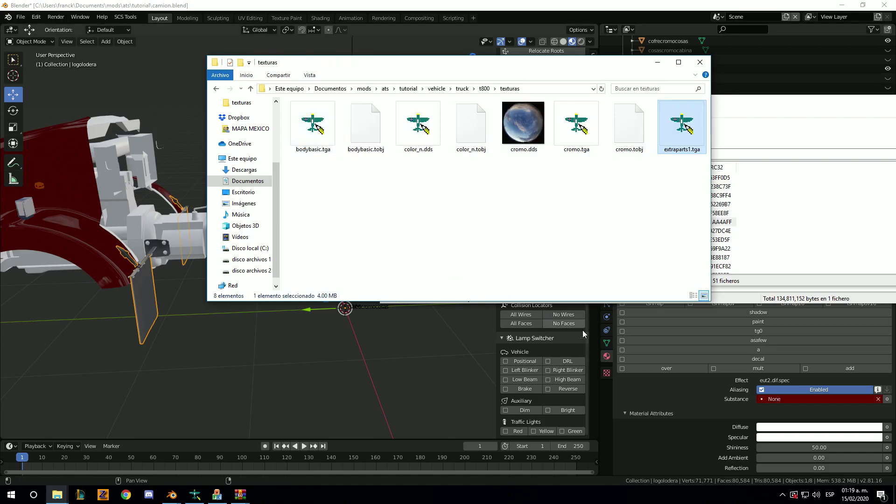
pyautogui.click(701, 395)
# - Try extraparts1.tga as the logolodera material's Base texture and inspect the fender
pyautogui.scroll(-5, 791, 395)
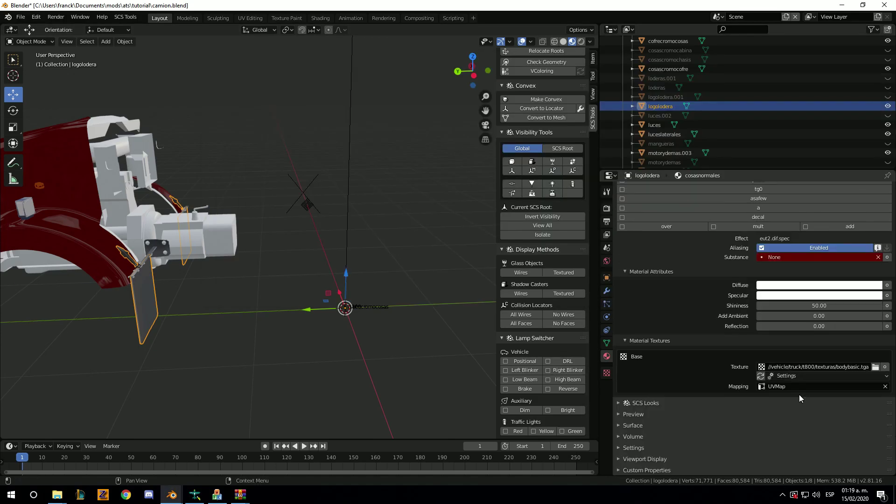
pyautogui.click(875, 366)
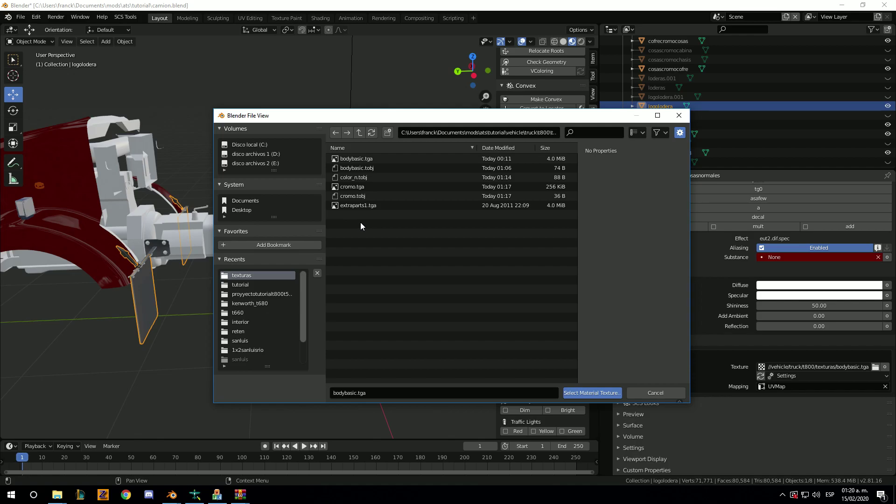
pyautogui.doubleClick(360, 206)
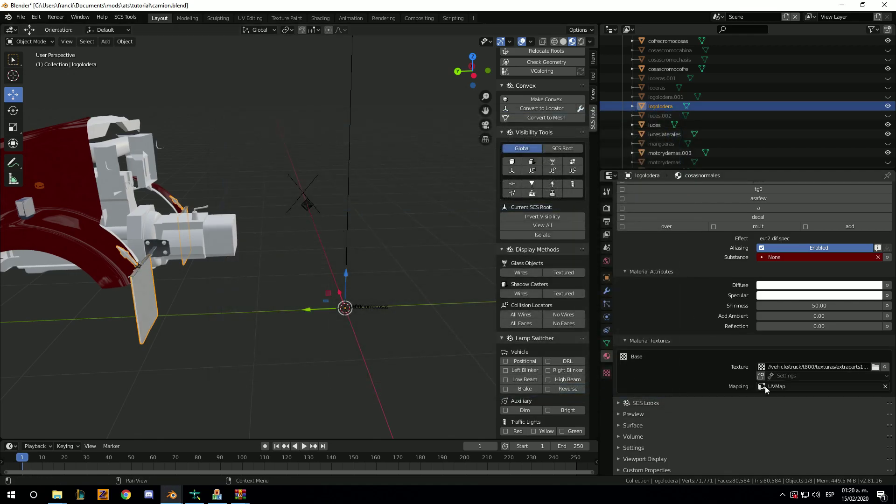
pyautogui.scroll(3, 231, 311)
pyautogui.scroll(5, 248, 309)
pyautogui.moveTo(248, 309)
pyautogui.mouseDown(button='middle')
pyautogui.moveTo(280, 309)
pyautogui.moveTo(271, 301)
pyautogui.moveTo(186, 309)
pyautogui.mouseUp(button='middle')
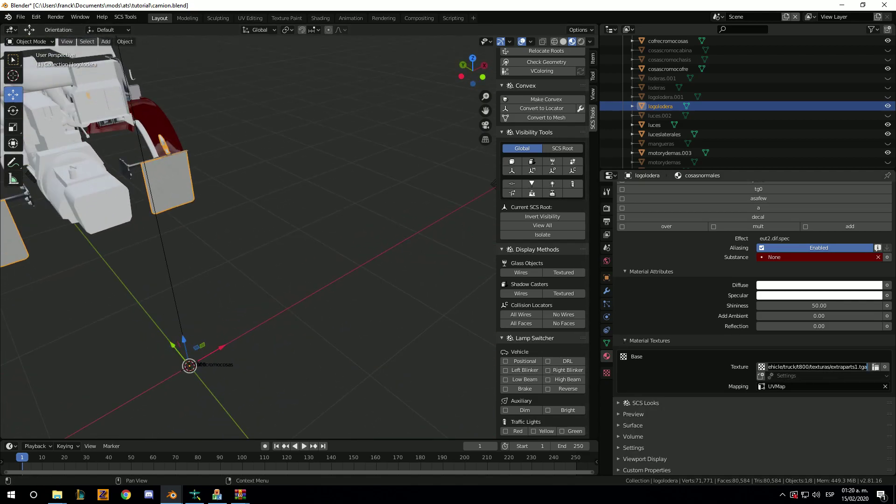
# - Switch the Base texture back to bodybasic.tga and check its settings
pyautogui.click(875, 366)
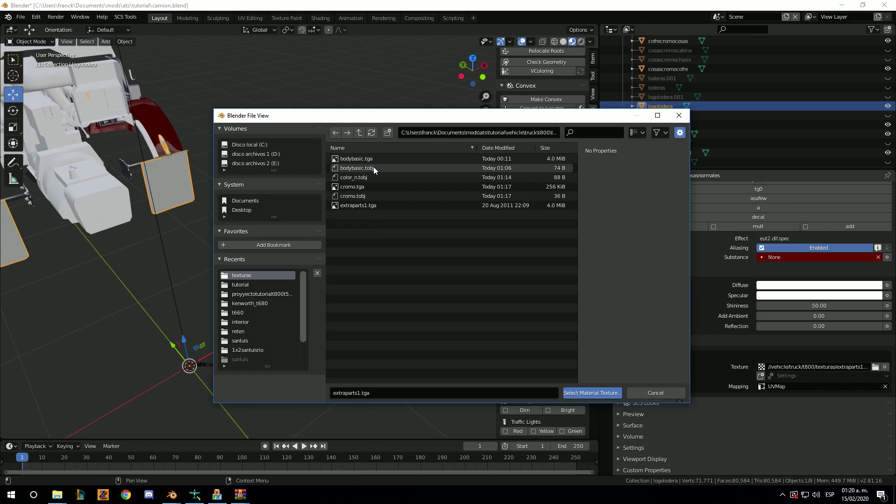
pyautogui.doubleClick(382, 159)
pyautogui.moveTo(275, 247); pyautogui.dragTo(307, 236, button='middle')
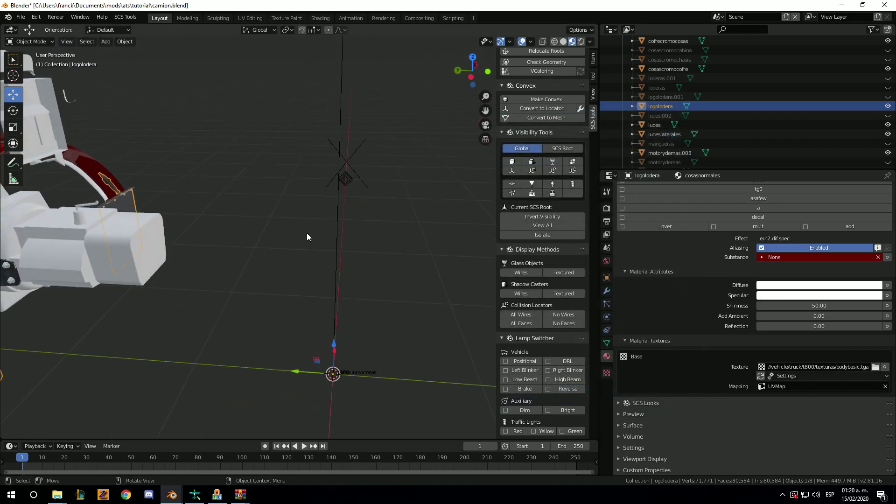
pyautogui.moveTo(267, 294); pyautogui.dragTo(462, 326, button='middle')
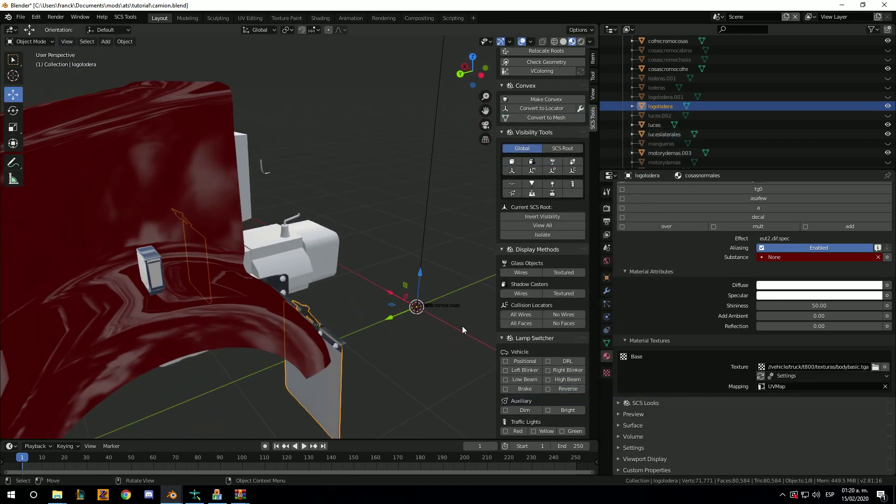
pyautogui.click(777, 376)
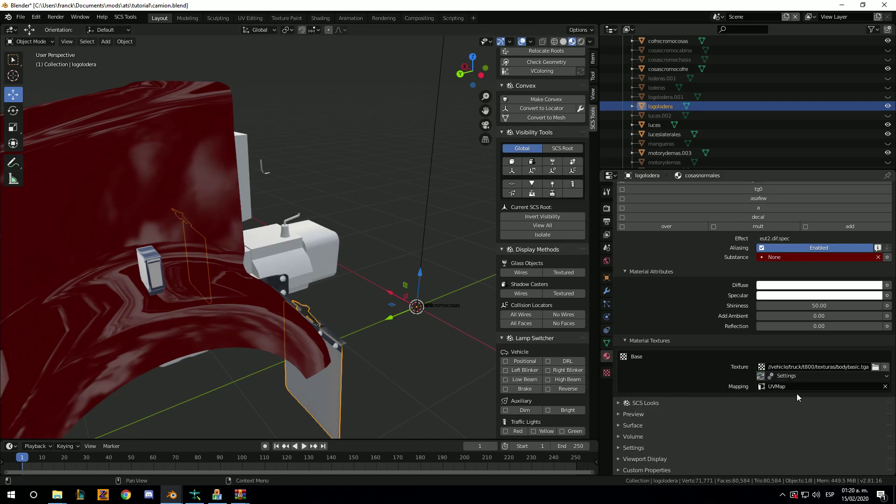
pyautogui.moveTo(411, 355); pyautogui.dragTo(346, 352, button='middle')
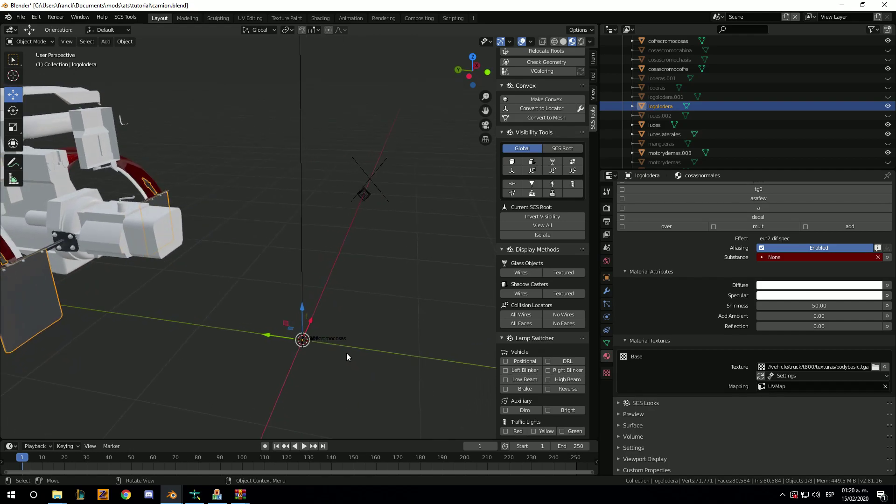
# - Select the luces object, which has no material yet
pyautogui.click(662, 125)
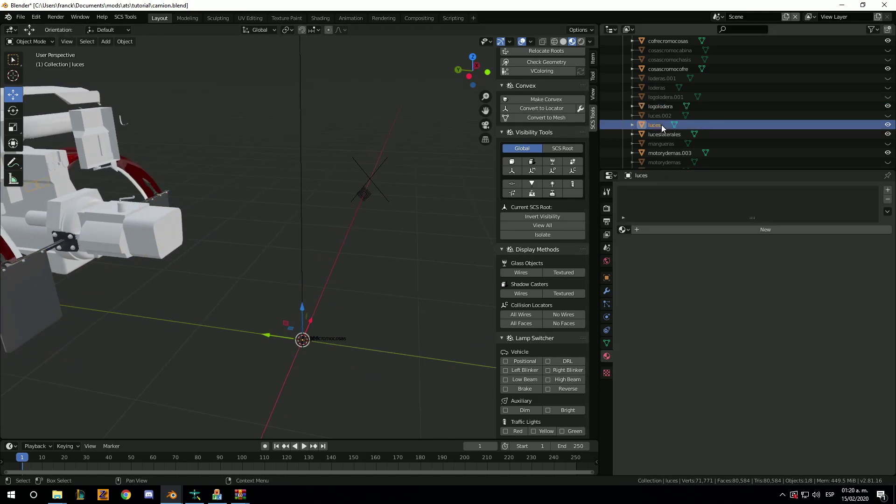
pyautogui.moveTo(242, 297); pyautogui.dragTo(311, 279, button='middle')
pyautogui.scroll(-3, 301, 279)
pyautogui.scroll(-2, 301, 287)
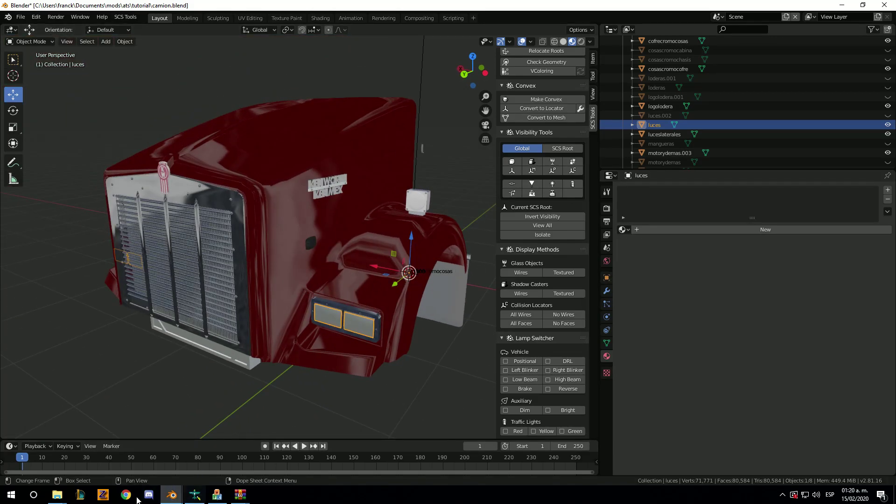
pyautogui.moveTo(239, 494)
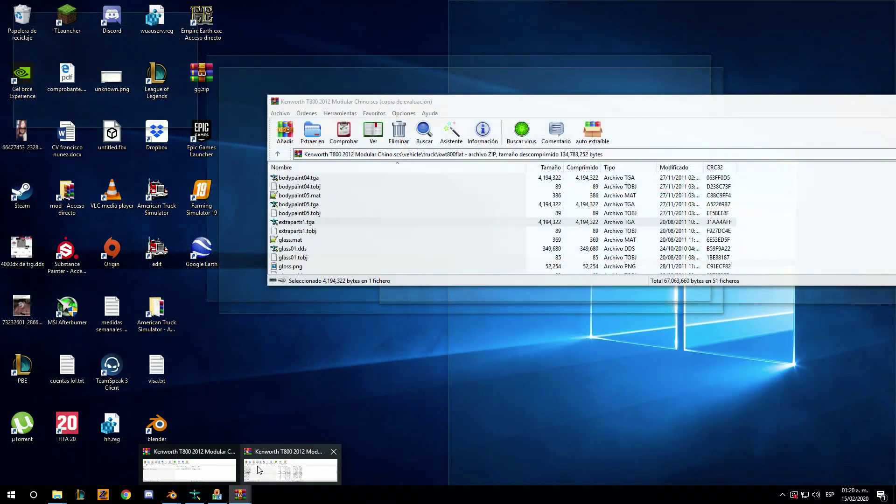
# - Sort the kwt800flat archive listing in WinRAR by file type
pyautogui.click(260, 469)
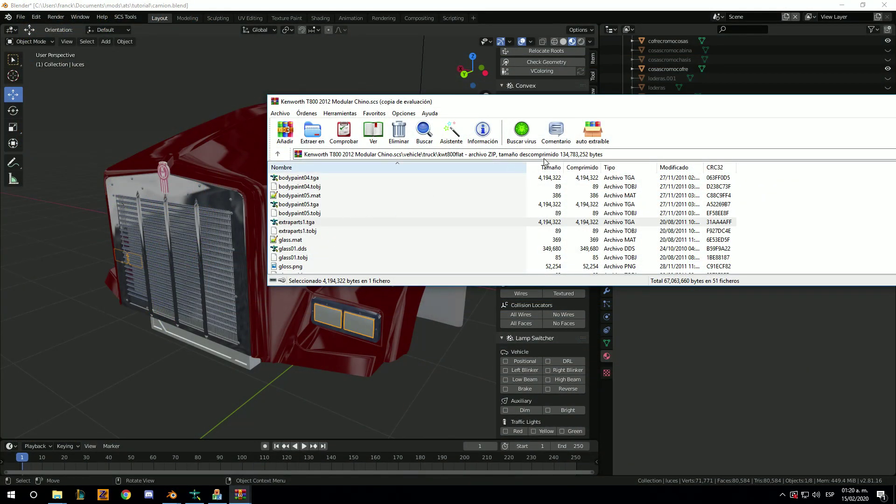
pyautogui.click(611, 167)
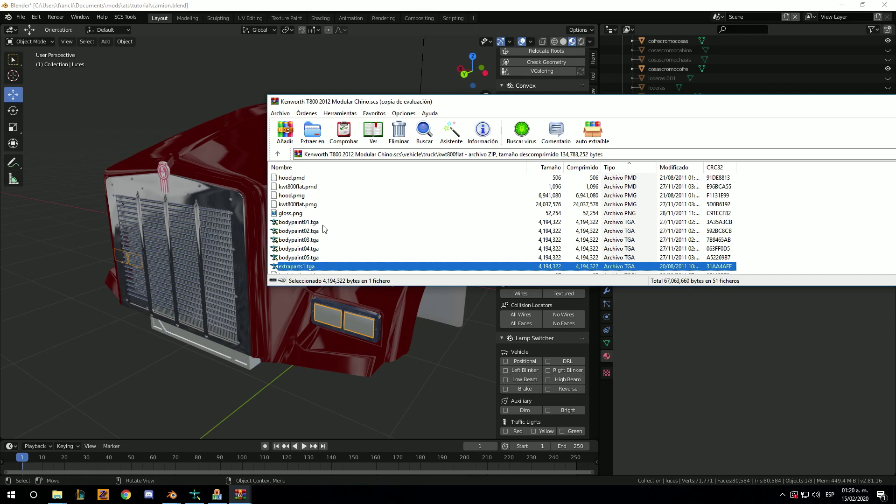
pyautogui.scroll(-2, 322, 228)
pyautogui.scroll(-2, 322, 228)
pyautogui.scroll(-1, 323, 229)
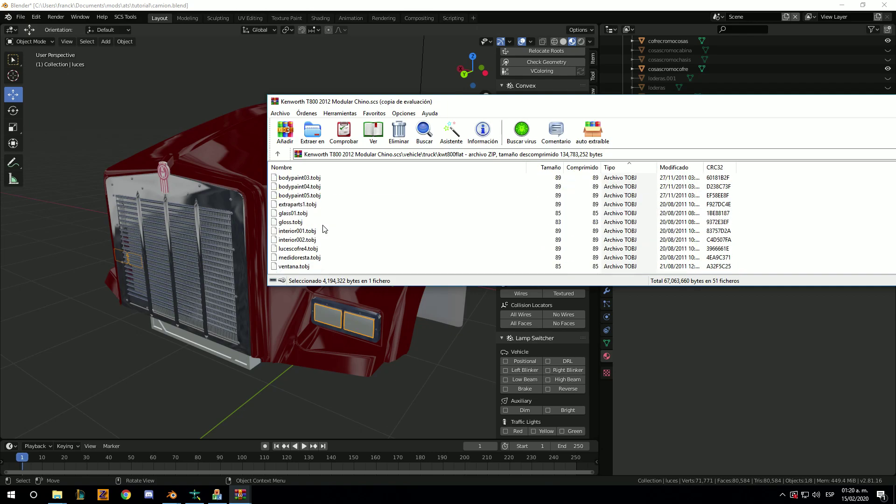
pyautogui.scroll(4, 322, 229)
pyautogui.scroll(3, 322, 229)
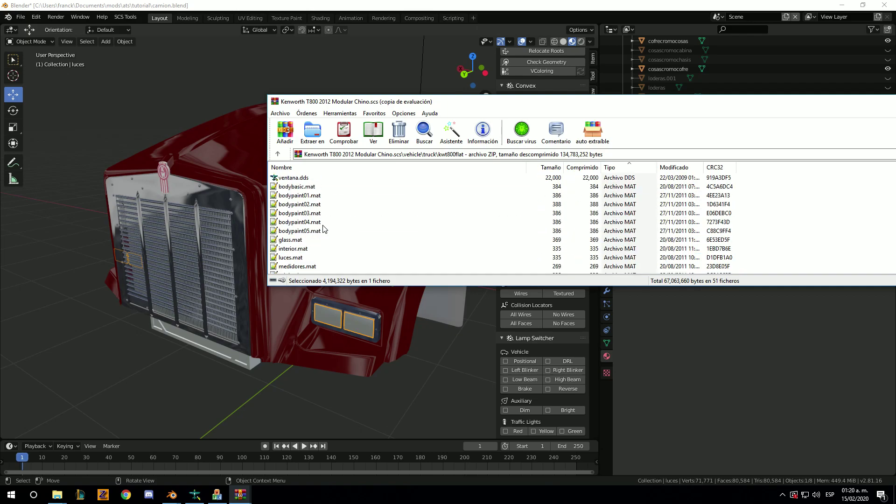
pyautogui.scroll(3, 323, 228)
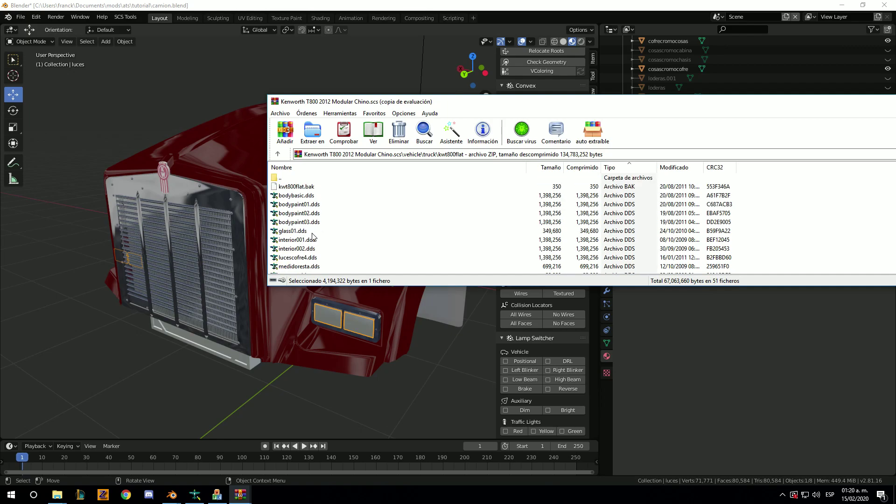
# - Preview the lucescofre4.dds and glass01.dds light textures in DXTBmp
pyautogui.doubleClick(301, 259)
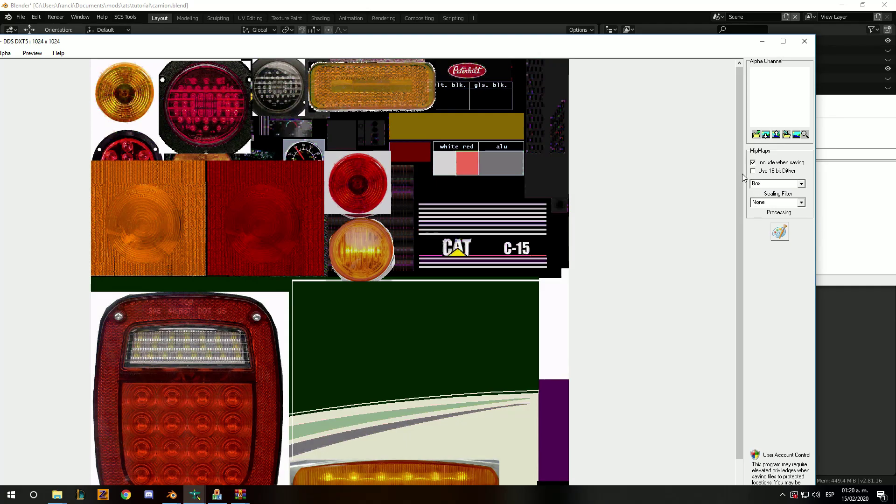
pyautogui.scroll(-1, 726, 276)
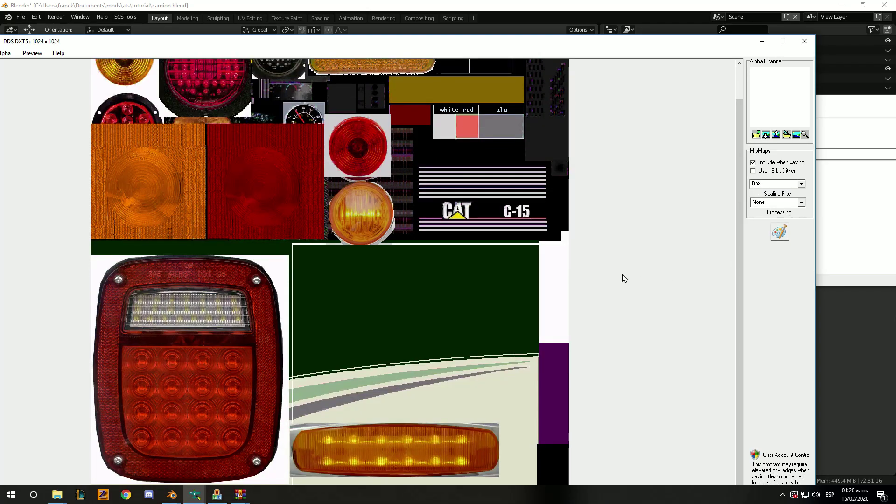
pyautogui.click(807, 42)
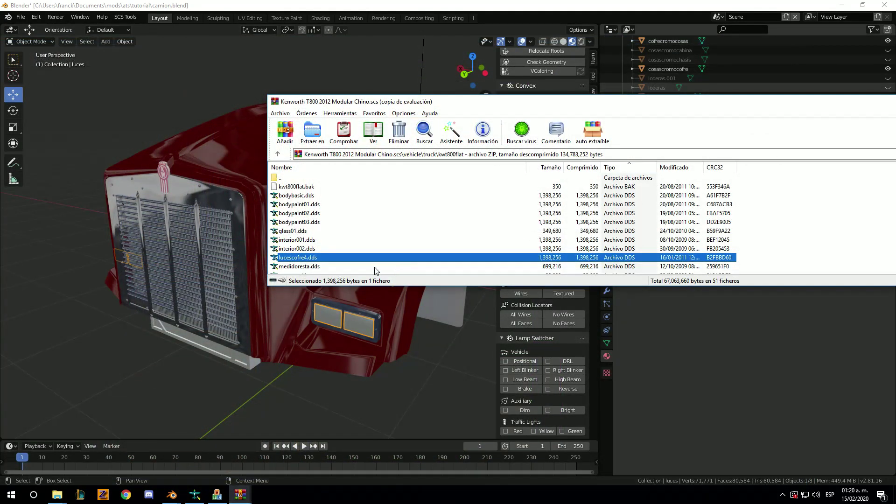
pyautogui.doubleClick(298, 231)
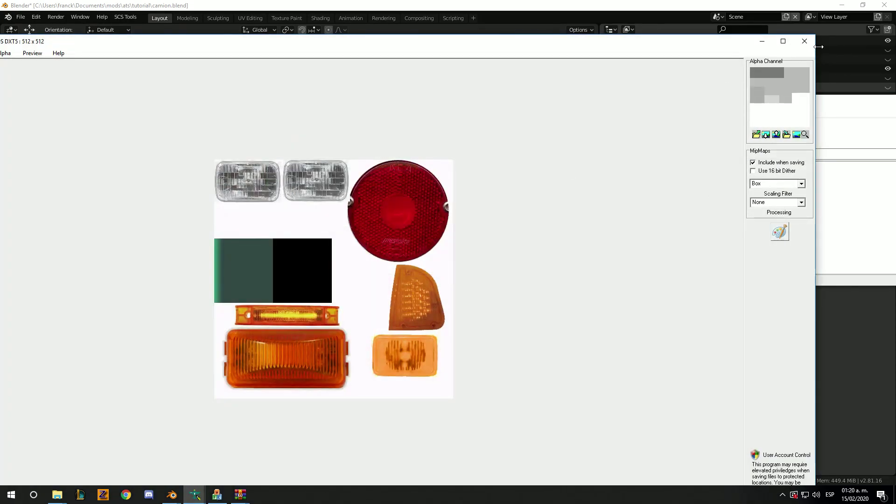
pyautogui.click(805, 41)
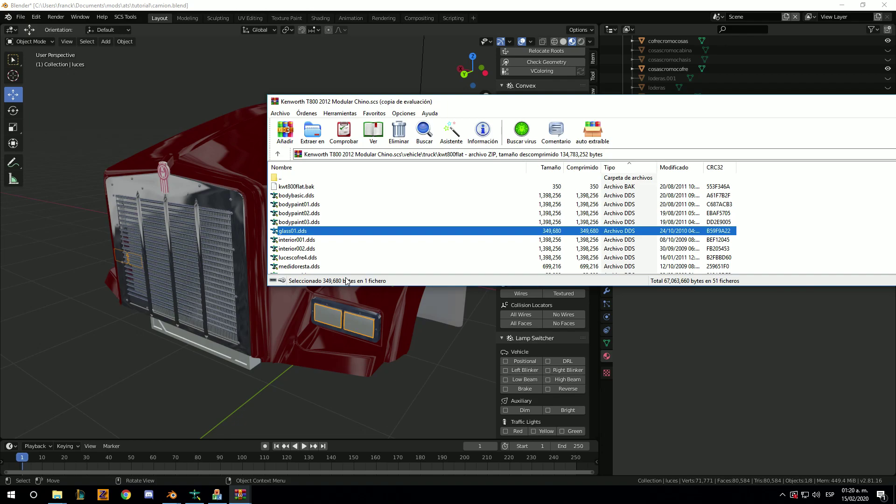
# - Open glass01.dds from the texturas folder in the DXTBmp viewer
pyautogui.click(57, 495)
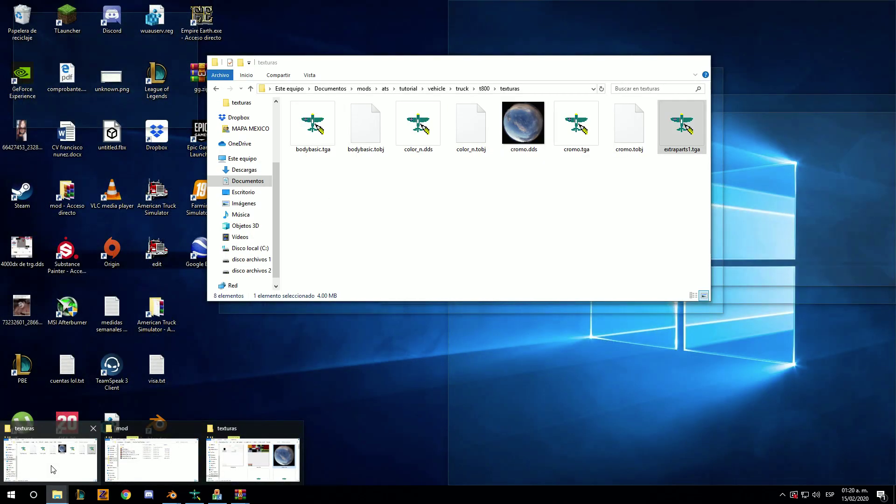
pyautogui.click(52, 469)
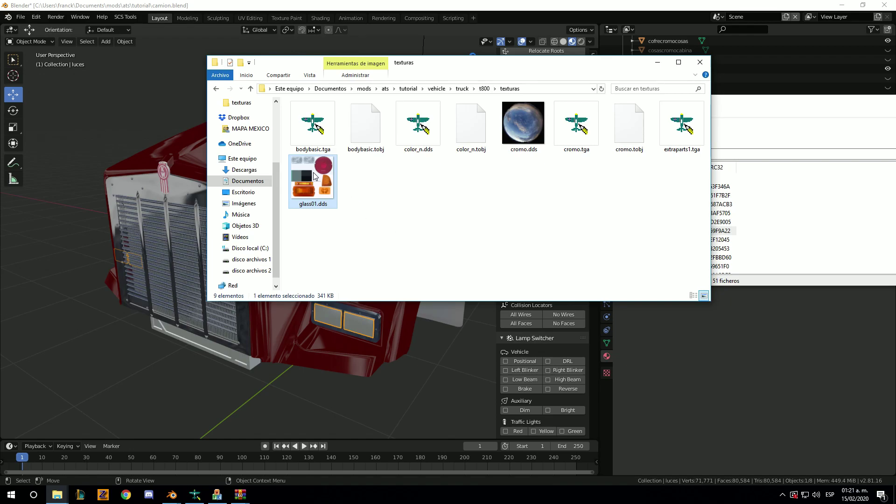
pyautogui.moveTo(312, 179)
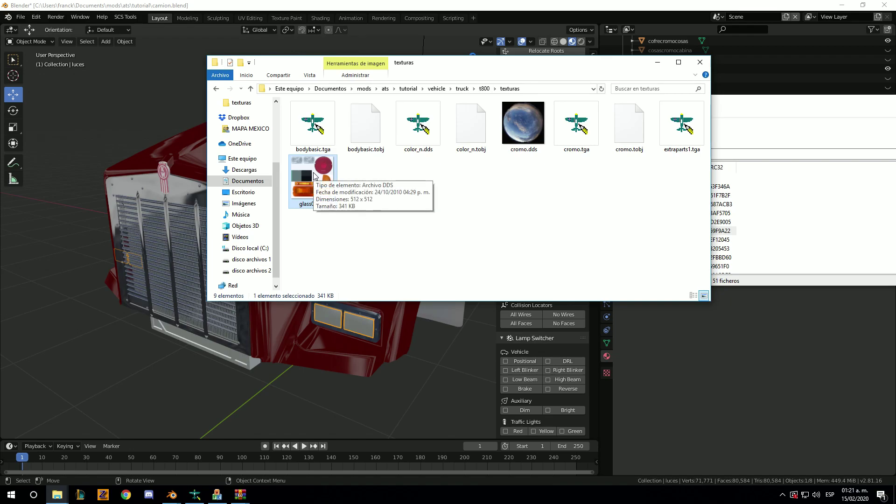
pyautogui.rightClick(314, 175)
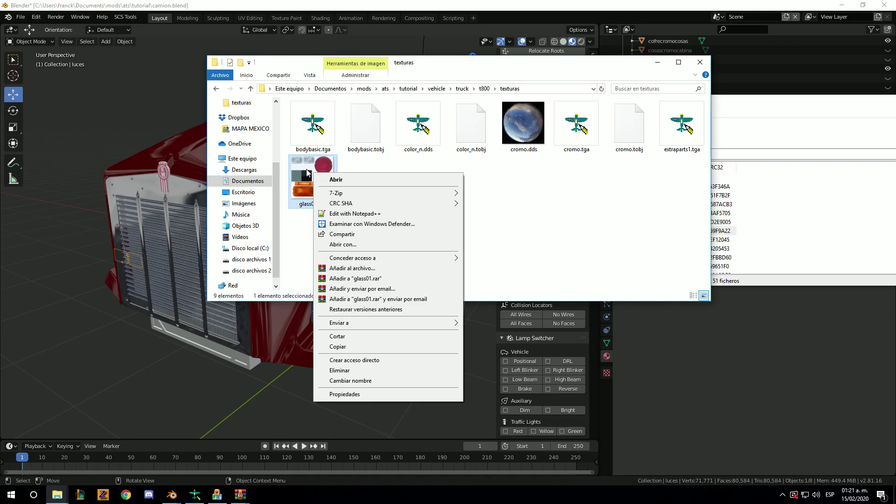
pyautogui.click(336, 180)
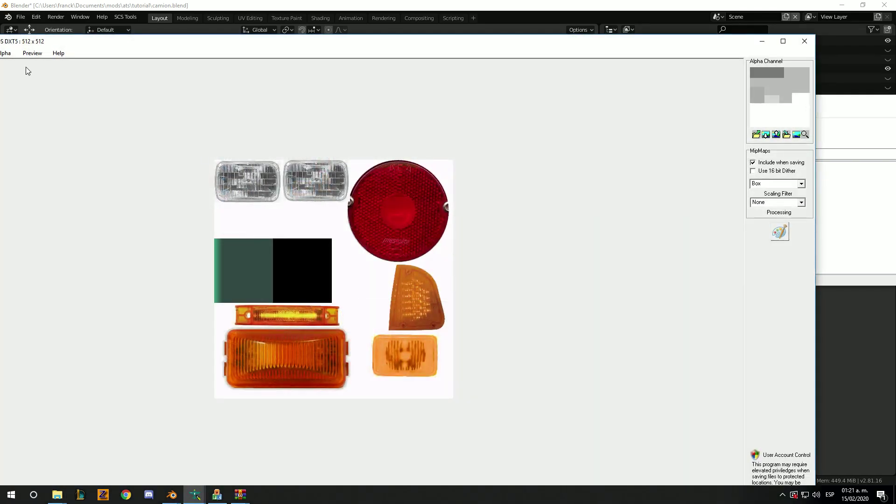
pyautogui.moveTo(60, 43); pyautogui.dragTo(165, 41)
# - Export the texture as a Targa with alpha named glass01.tga, then close DXTBmp and return to Blender
pyautogui.click(99, 44)
pyautogui.moveTo(122, 74)
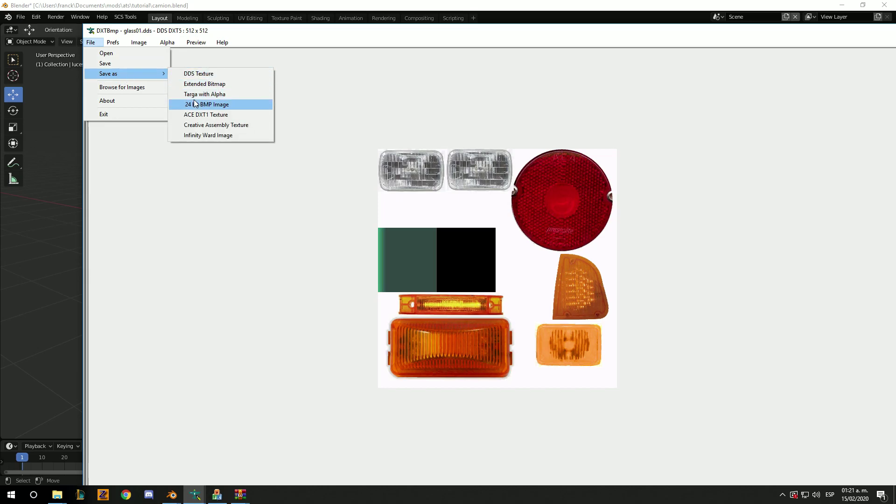
pyautogui.click(199, 94)
pyautogui.click(525, 231)
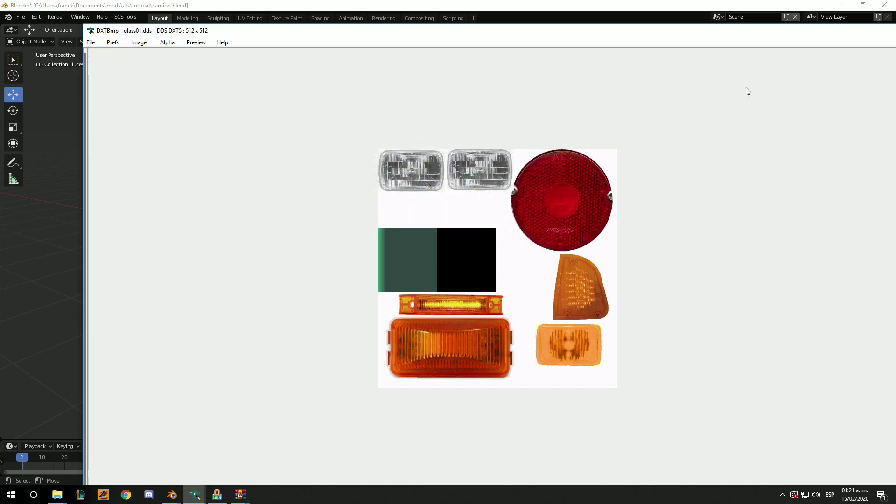
pyautogui.moveTo(849, 32); pyautogui.dragTo(742, 41)
pyautogui.click(821, 43)
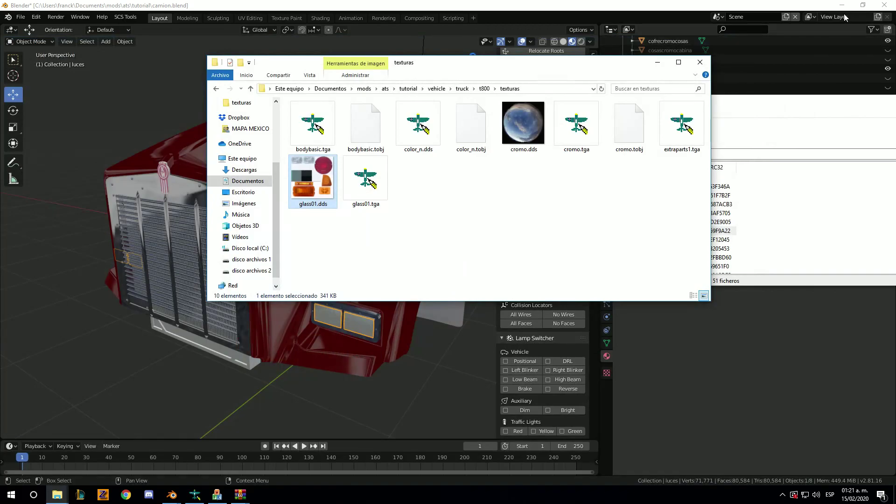
pyautogui.click(637, 14)
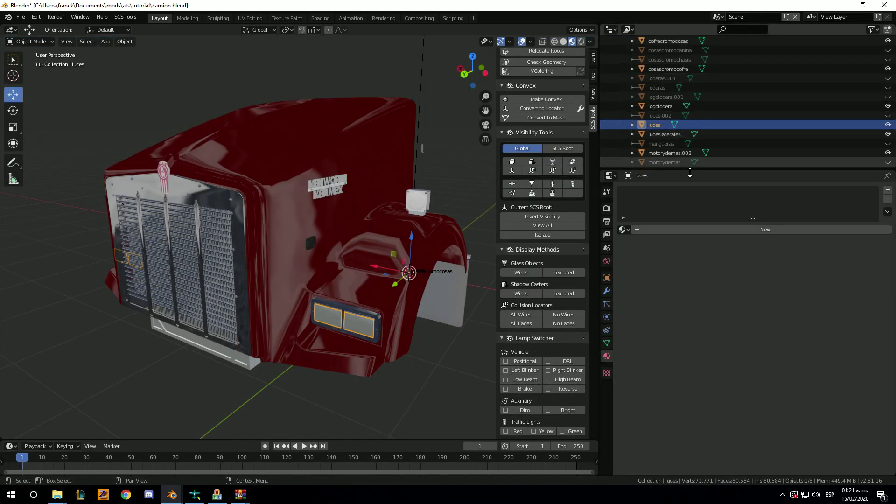
# - Create a new material named glass for luces, using the glass SCS shader preset
pyautogui.click(658, 229)
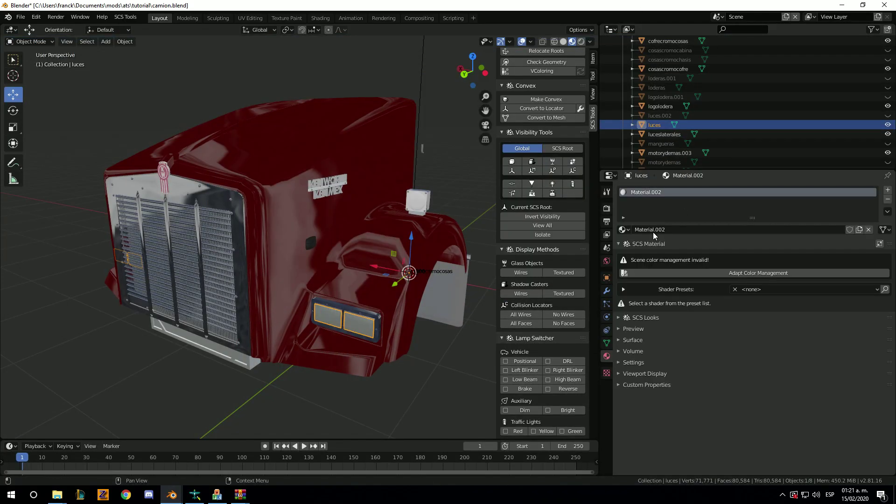
pyautogui.click(653, 231)
pyautogui.write('glass')
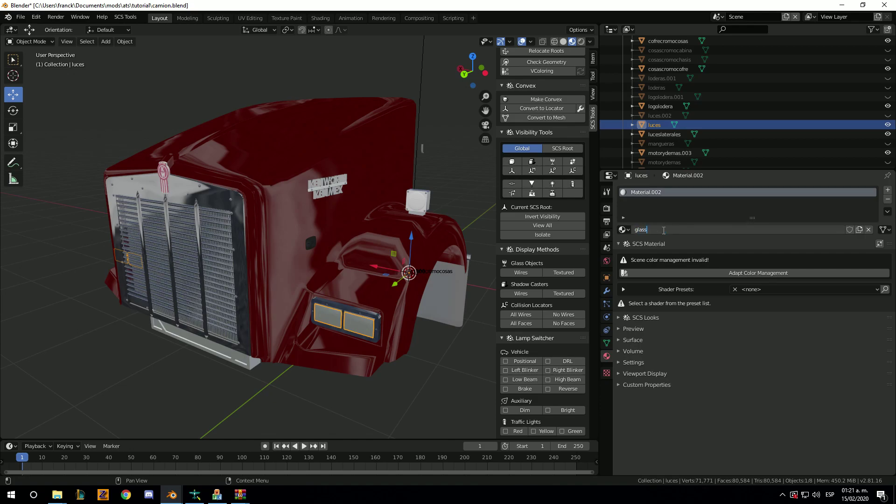
pyautogui.press('Return')
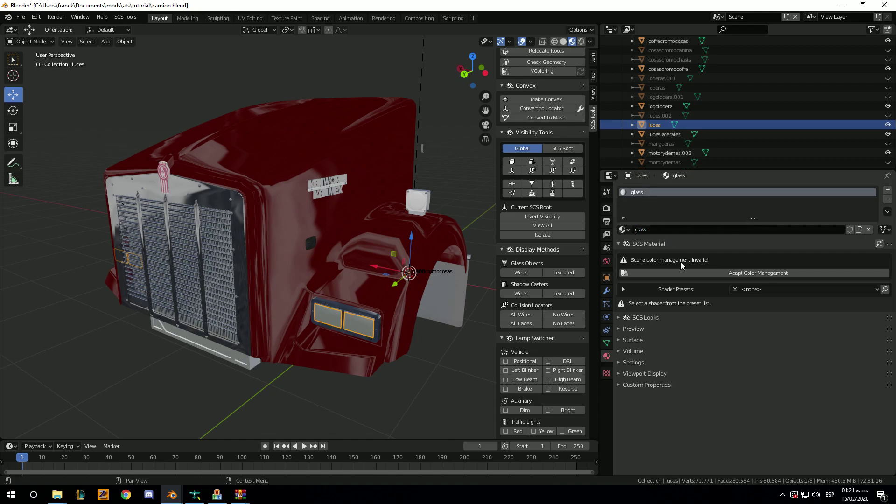
pyautogui.click(784, 288)
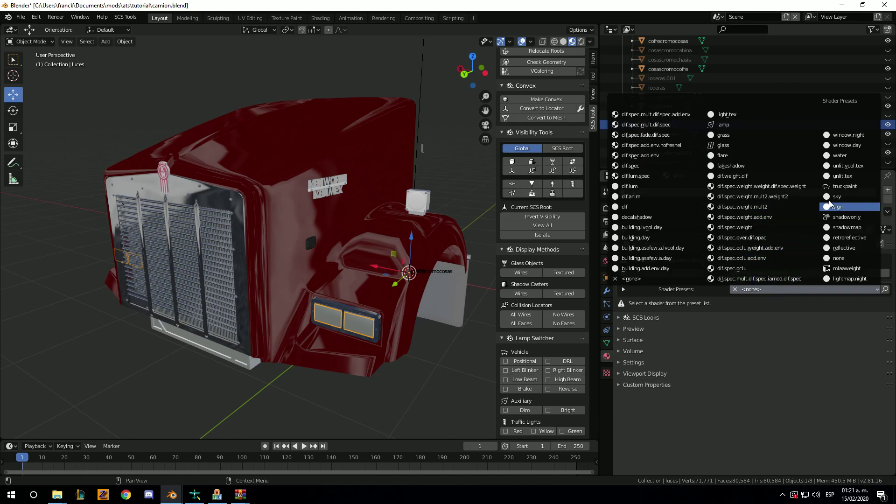
pyautogui.click(756, 144)
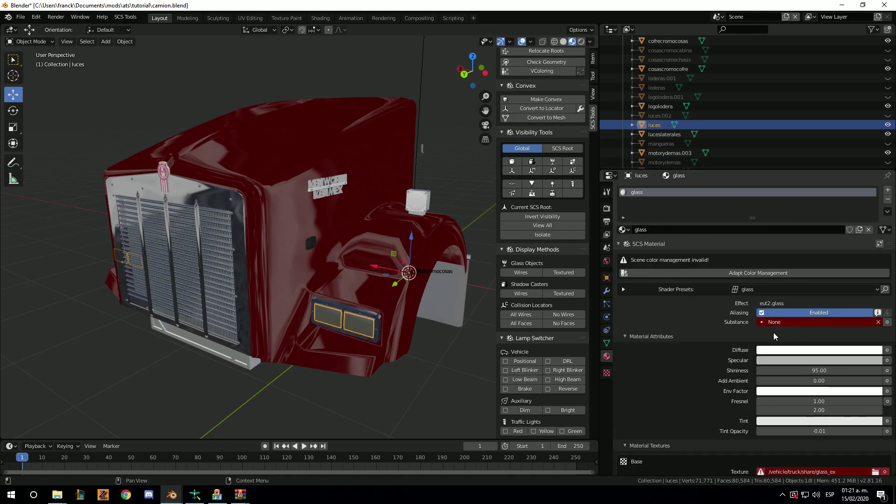
# - Set glass01.tga from the texturas folder as the material's Base texture
pyautogui.scroll(-3, 774, 332)
pyautogui.scroll(-3, 783, 349)
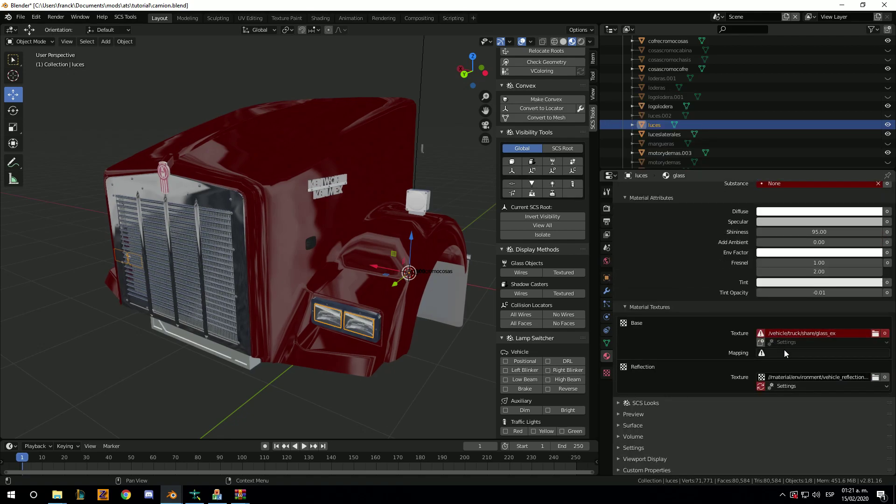
pyautogui.click(875, 333)
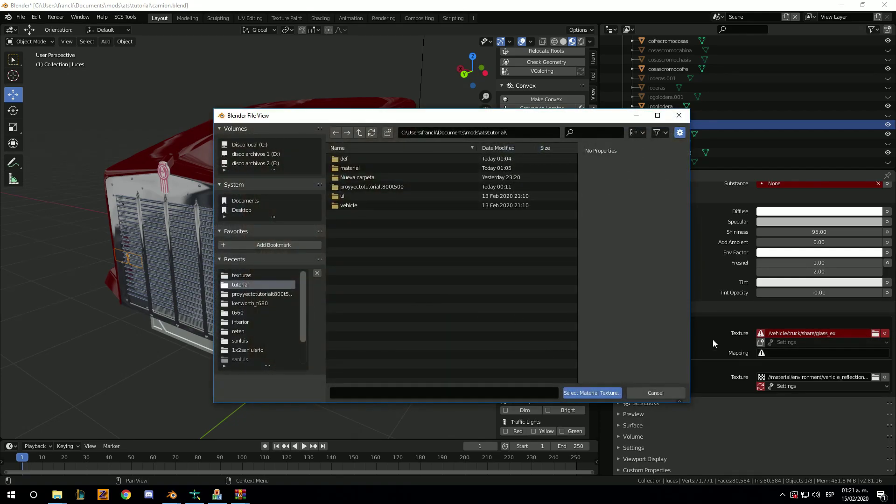
pyautogui.click(255, 277)
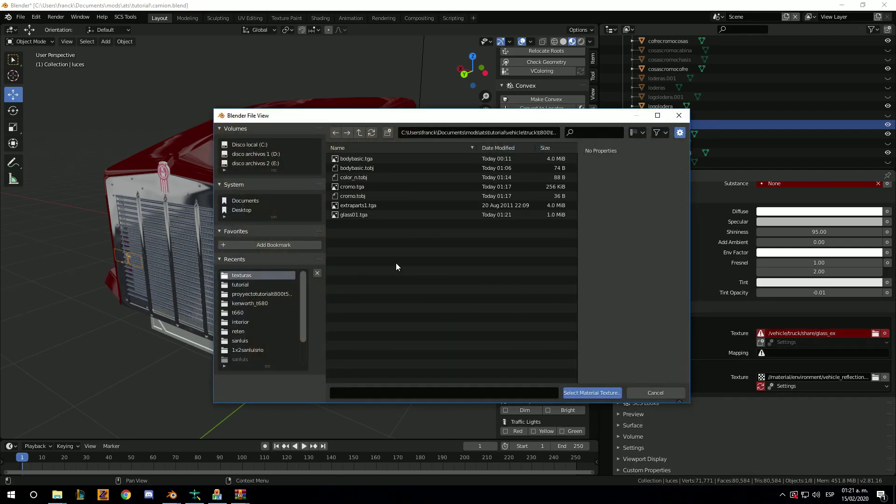
pyautogui.doubleClick(355, 216)
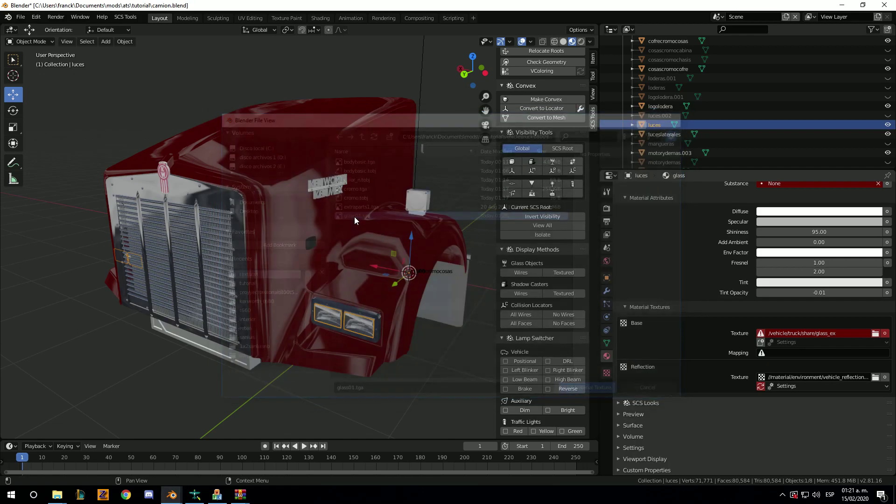
# - Set the Base texture mapping to UVMap
pyautogui.scroll(4, 379, 317)
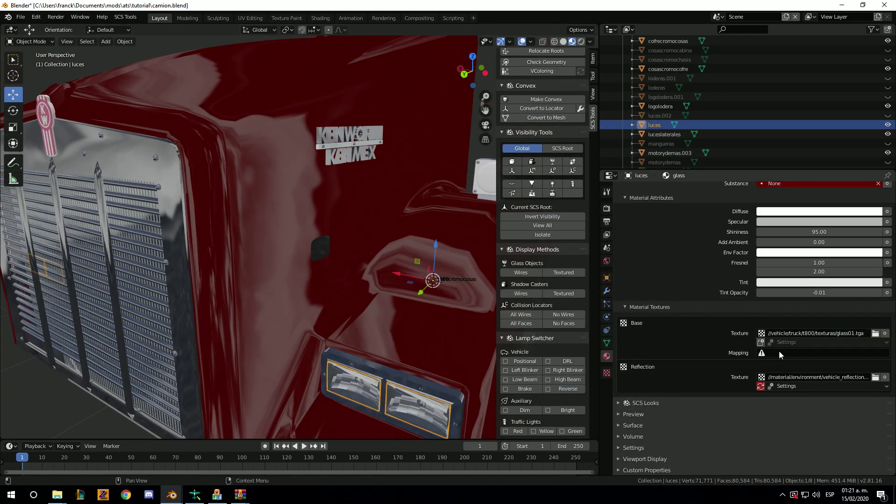
pyautogui.click(796, 354)
pyautogui.click(765, 366)
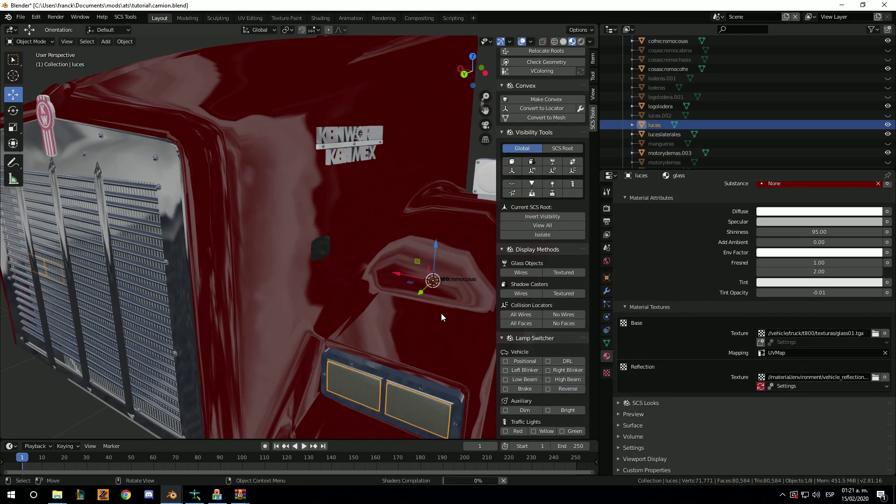
pyautogui.scroll(-3, 436, 304)
pyautogui.scroll(2, 435, 302)
pyautogui.scroll(1, 436, 304)
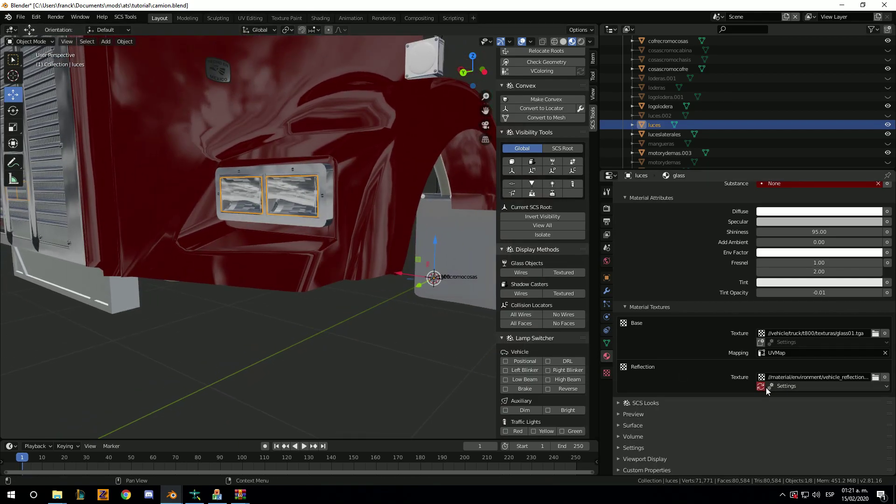
pyautogui.scroll(-5, 309, 272)
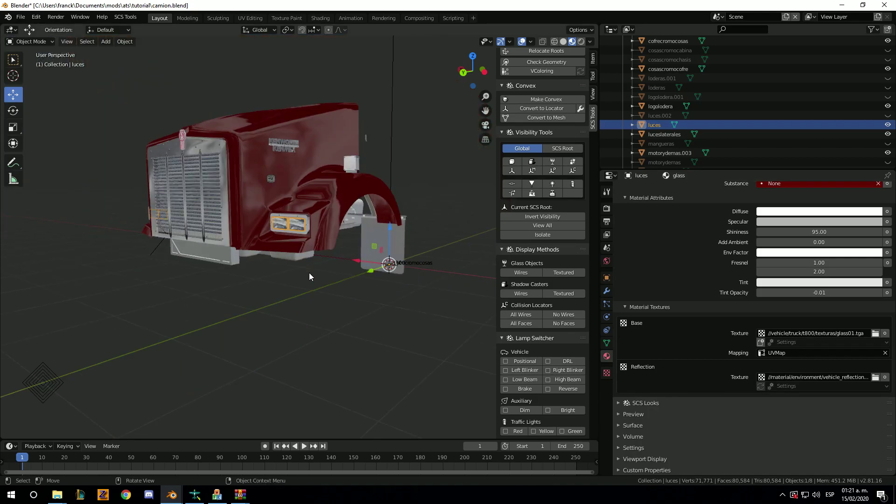
# - Select the luceslaterales object and bring up the open File Explorer windows
pyautogui.moveTo(308, 273); pyautogui.dragTo(295, 281, button='middle')
pyautogui.click(674, 136)
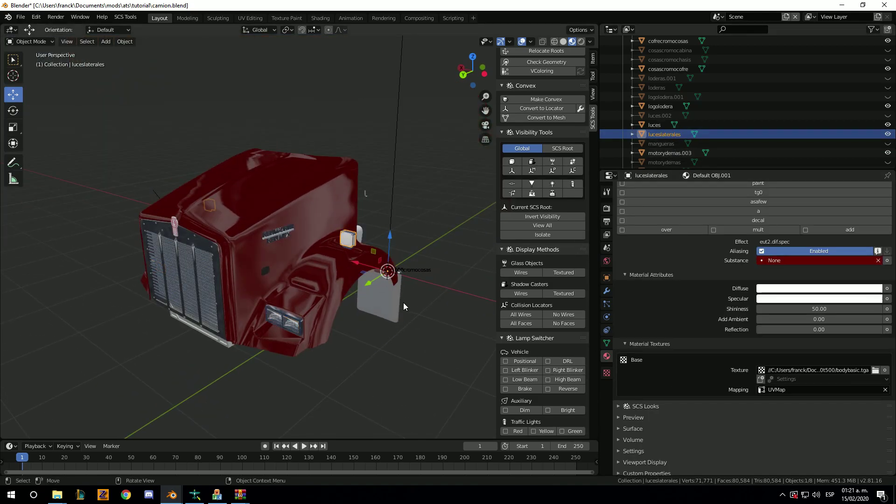
pyautogui.scroll(2, 403, 303)
pyautogui.click(49, 494)
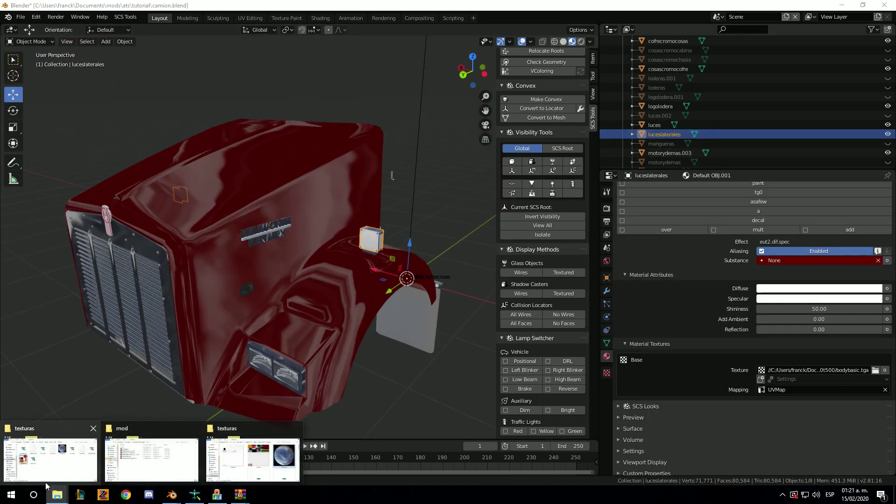
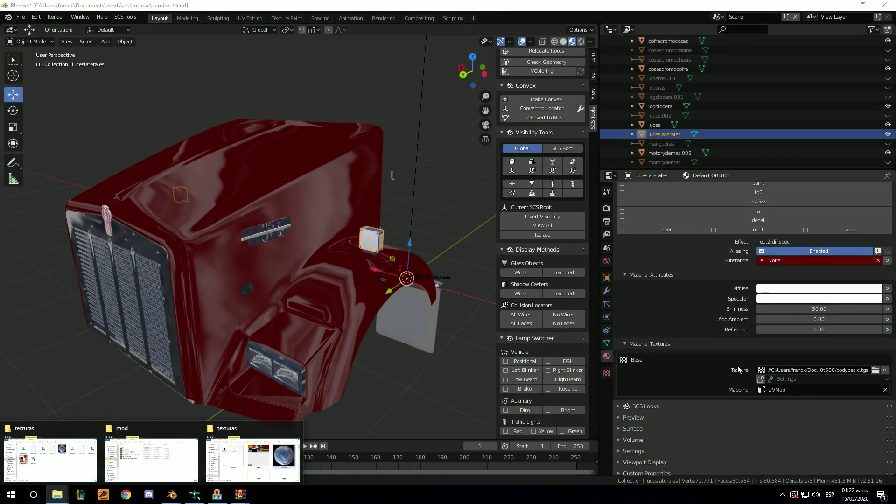
# - Swap the side light's Default OBJ.001 material for glass and orbit to check the transparent housing
pyautogui.scroll(4, 686, 247)
pyautogui.scroll(3, 651, 252)
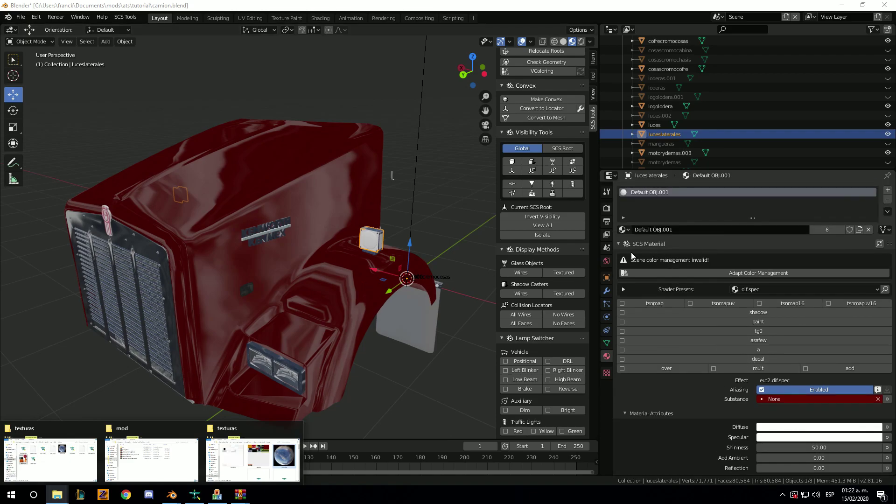
pyautogui.scroll(-5, 723, 338)
pyautogui.scroll(5, 731, 340)
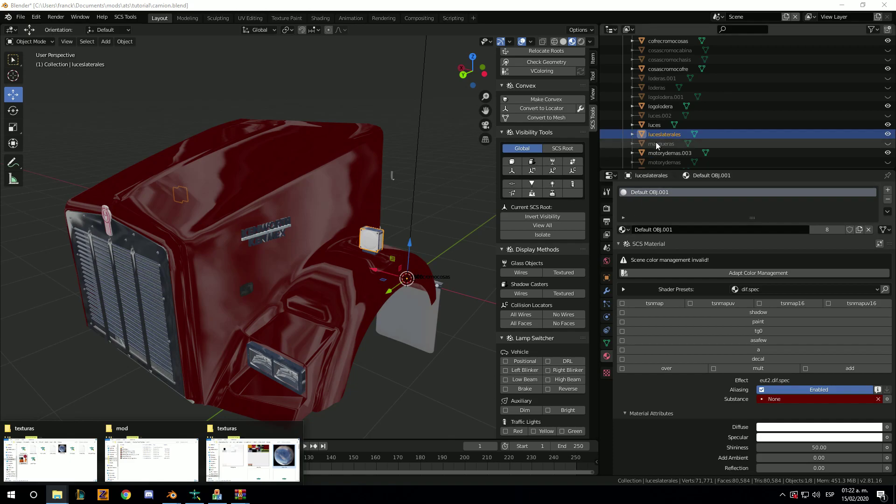
pyautogui.click(624, 229)
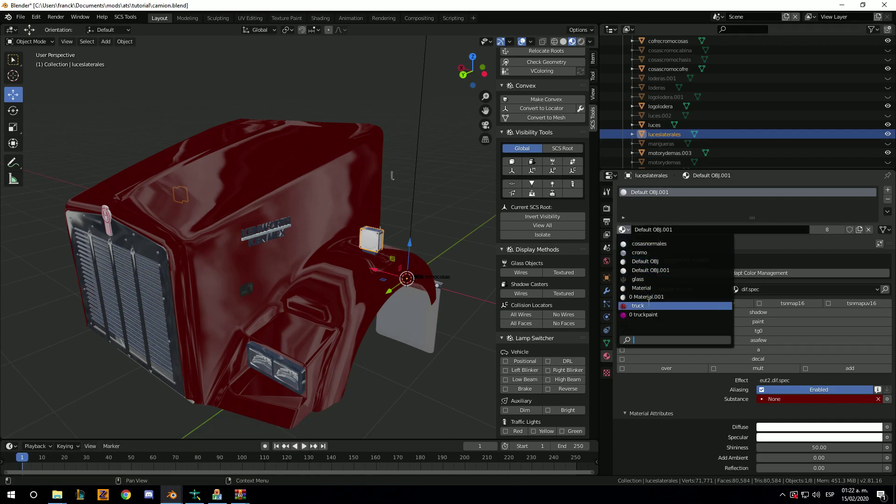
pyautogui.click(637, 279)
pyautogui.scroll(5, 383, 280)
pyautogui.scroll(-3, 384, 280)
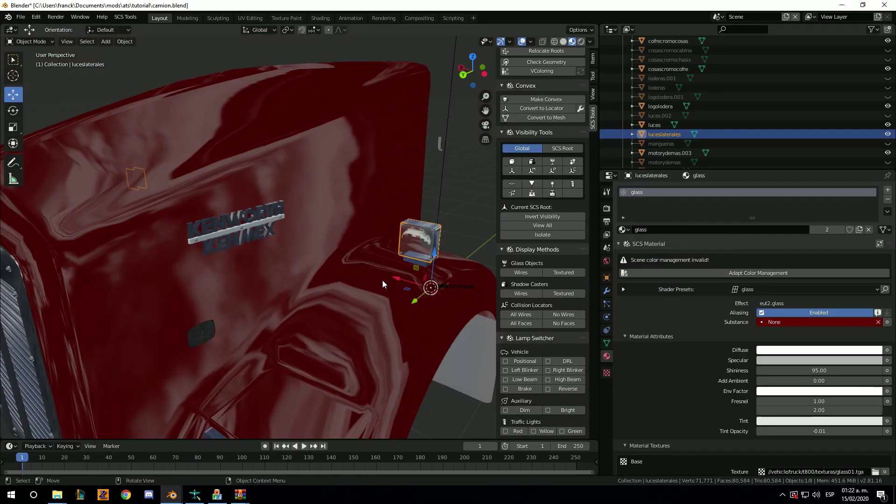
pyautogui.scroll(-2, 372, 279)
pyautogui.scroll(5, 332, 250)
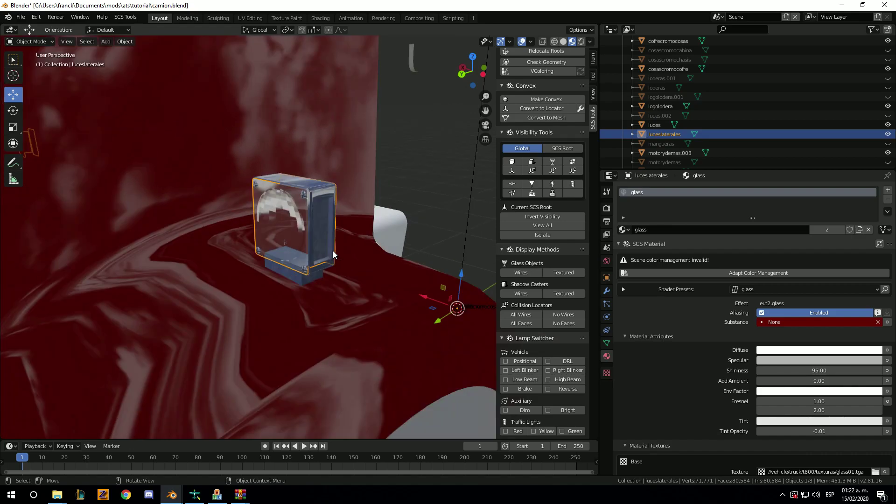
pyautogui.moveTo(332, 251); pyautogui.dragTo(332, 251, button='middle')
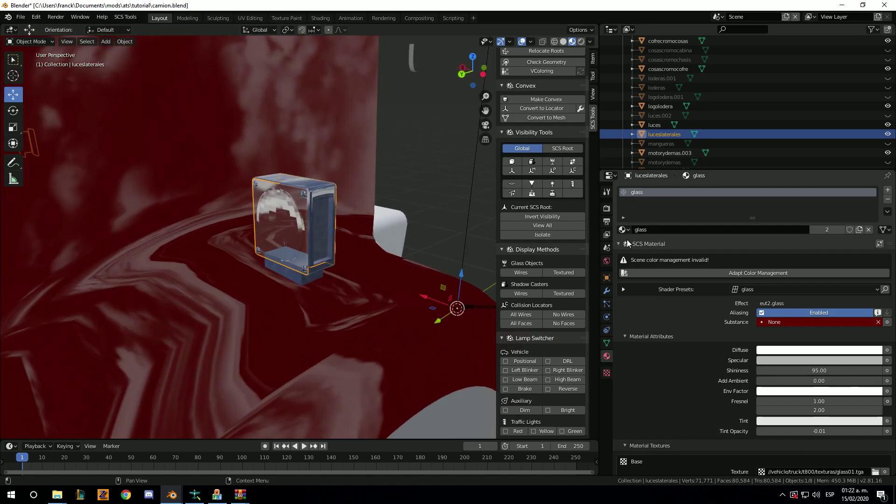
pyautogui.click(628, 230)
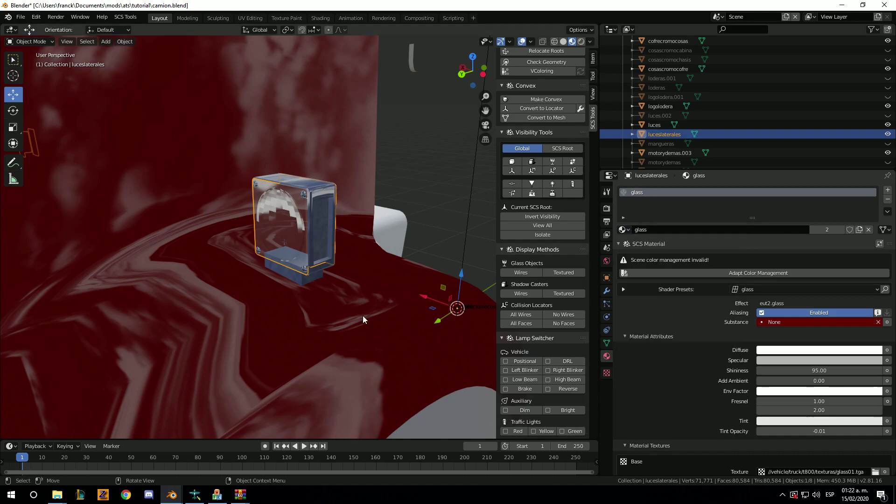
pyautogui.moveTo(240, 494)
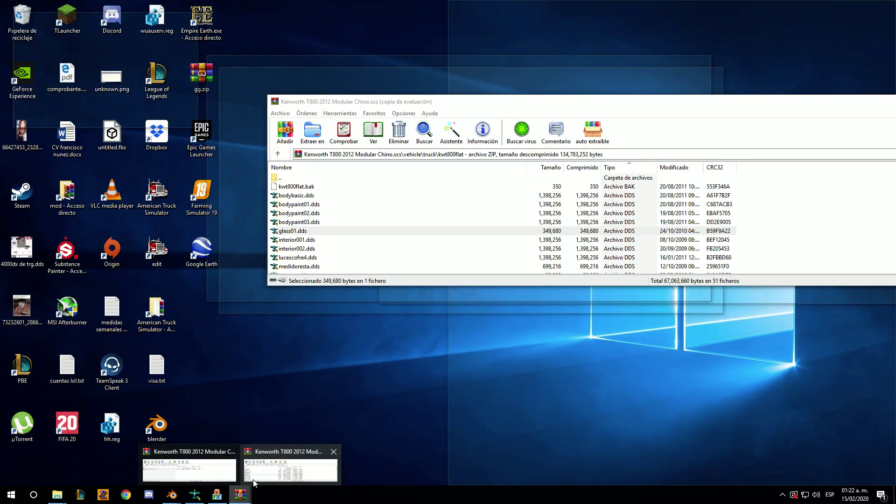
# - Preview lucescofre4.dds in the Kenworth T800 archive and drag it into the t800 texturas folder
pyautogui.click(284, 457)
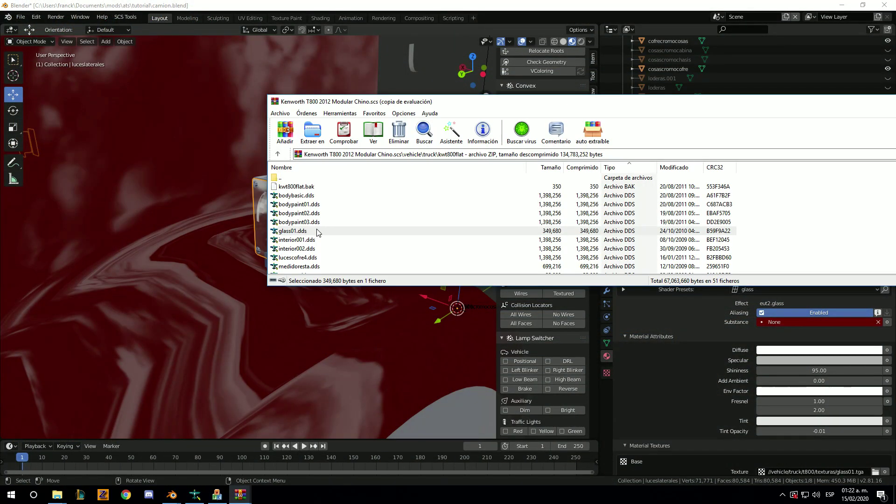
pyautogui.doubleClick(309, 258)
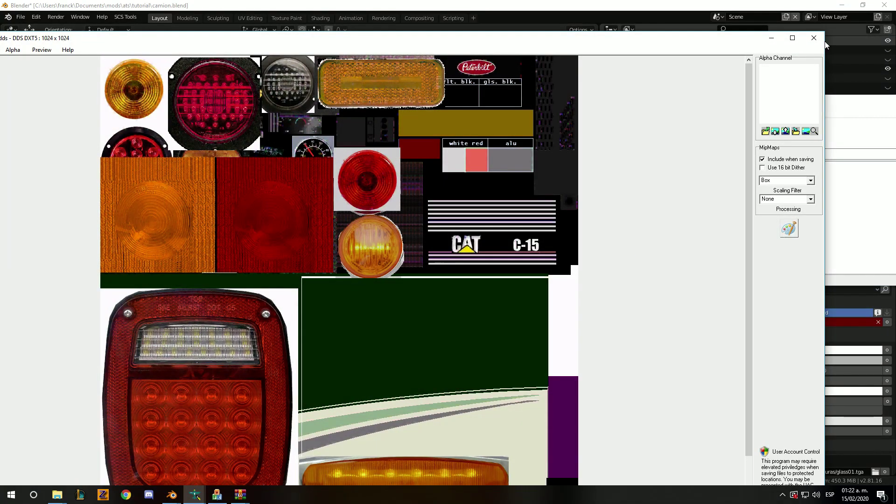
pyautogui.click(814, 38)
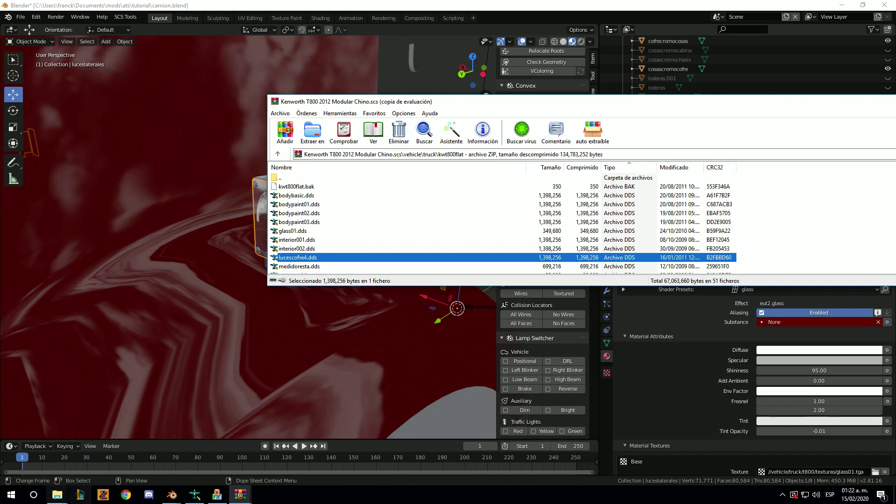
pyautogui.click(57, 495)
pyautogui.click(65, 470)
pyautogui.moveTo(239, 494)
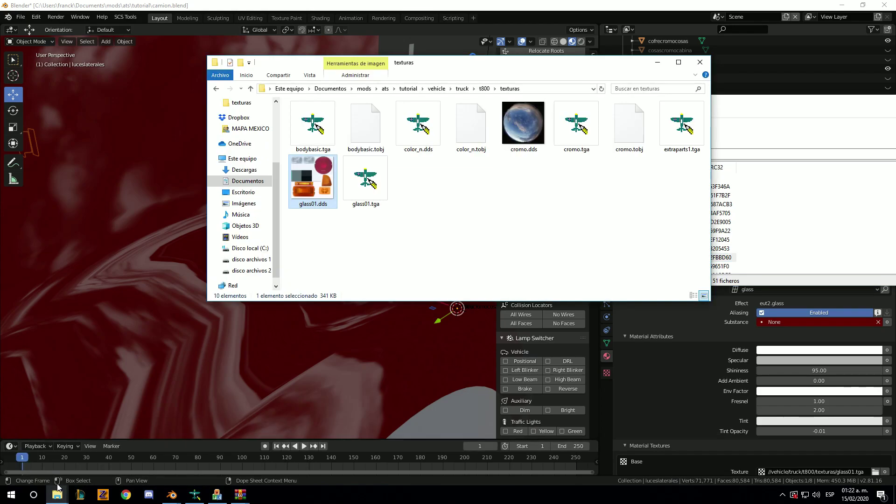
pyautogui.click(258, 467)
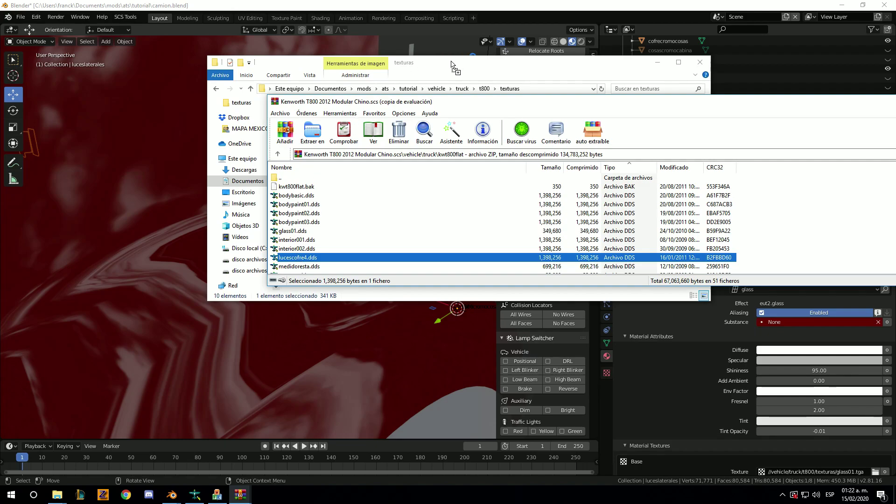
pyautogui.moveTo(452, 67); pyautogui.dragTo(422, 211)
# - Save lucescofre4.dds from DXTBmp as lucescofre4.tga (Targa with alpha), then close DXTBmp
pyautogui.doubleClick(428, 192)
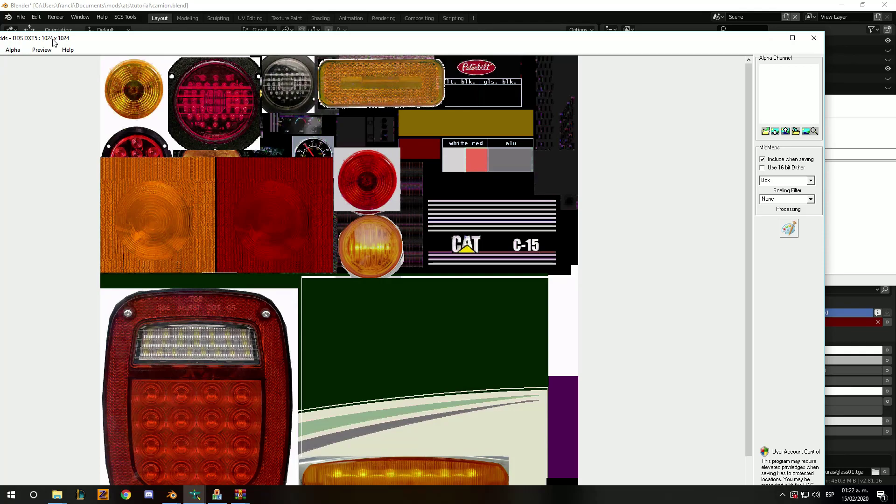
pyautogui.moveTo(53, 42); pyautogui.dragTo(196, 36)
pyautogui.click(78, 43)
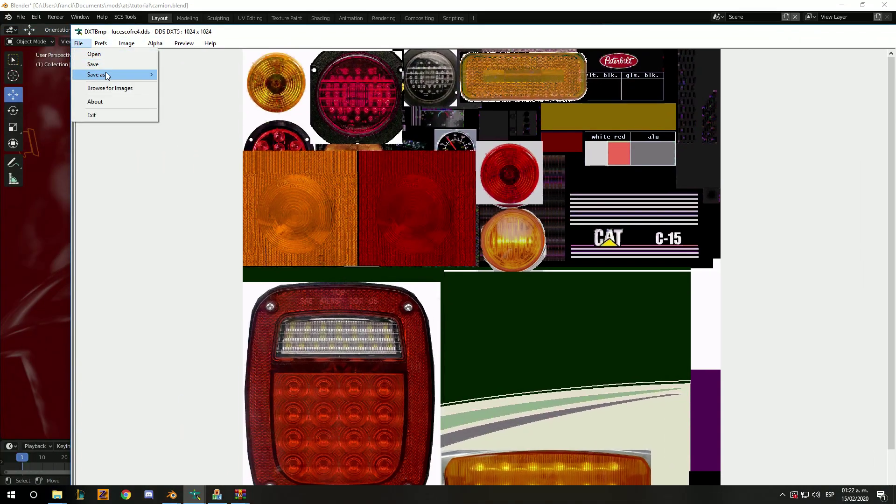
pyautogui.moveTo(96, 74)
pyautogui.click(200, 94)
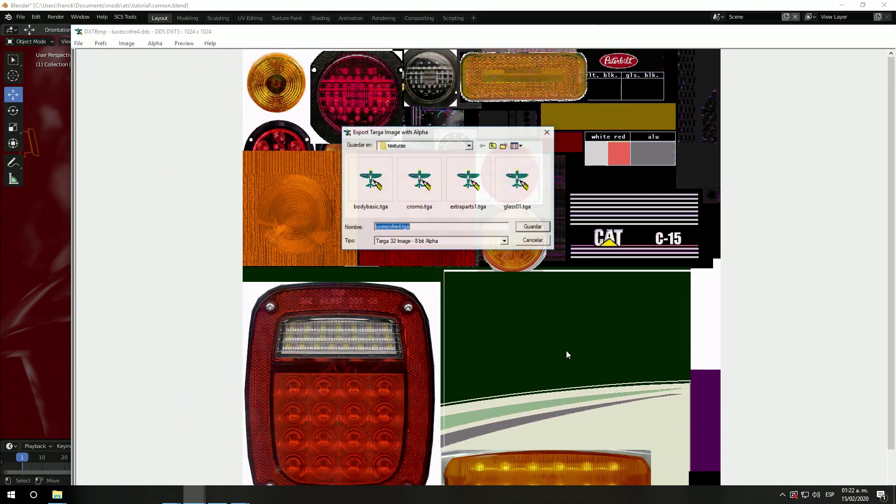
pyautogui.click(526, 226)
pyautogui.moveTo(832, 34); pyautogui.dragTo(663, 44)
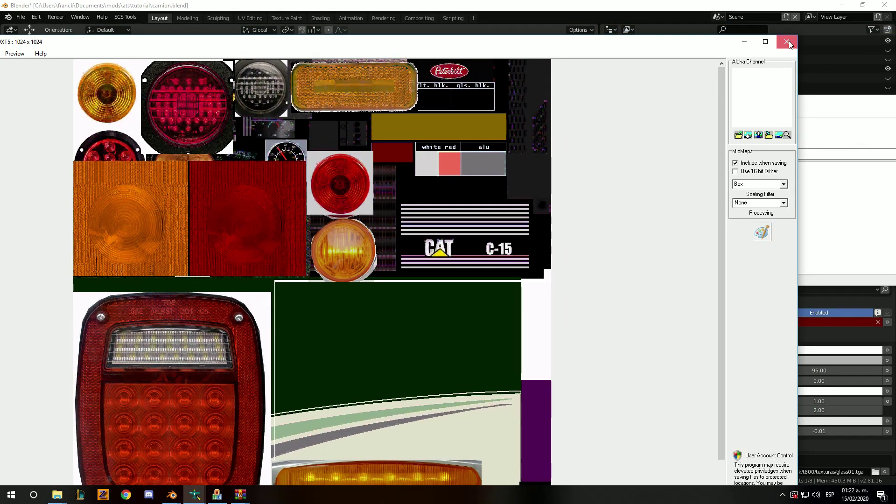
pyautogui.click(787, 42)
pyautogui.click(695, 56)
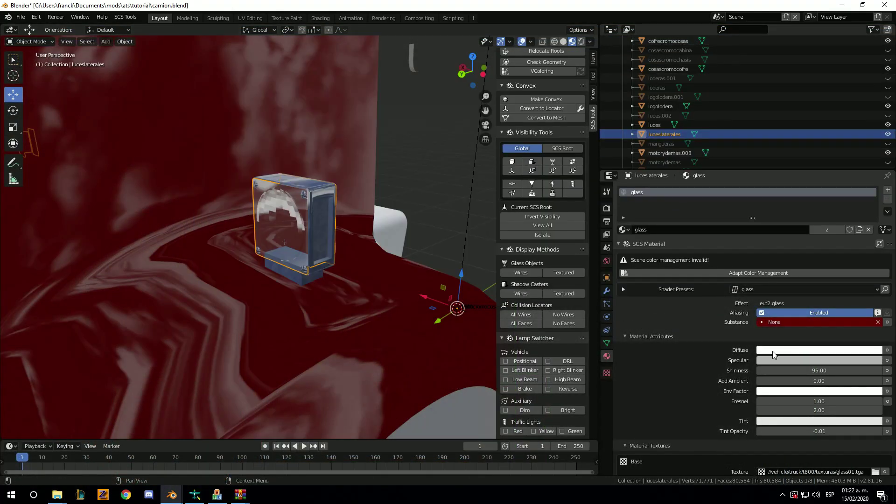
# - Replace the glass slot with a new material named lucesnormales using the dif.spec shader preset
pyautogui.scroll(-2, 771, 351)
pyautogui.scroll(2, 760, 325)
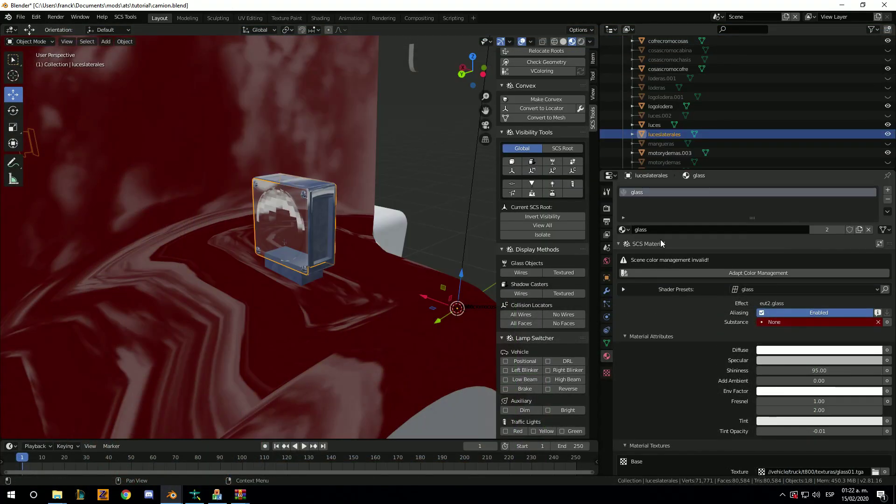
pyautogui.click(740, 229)
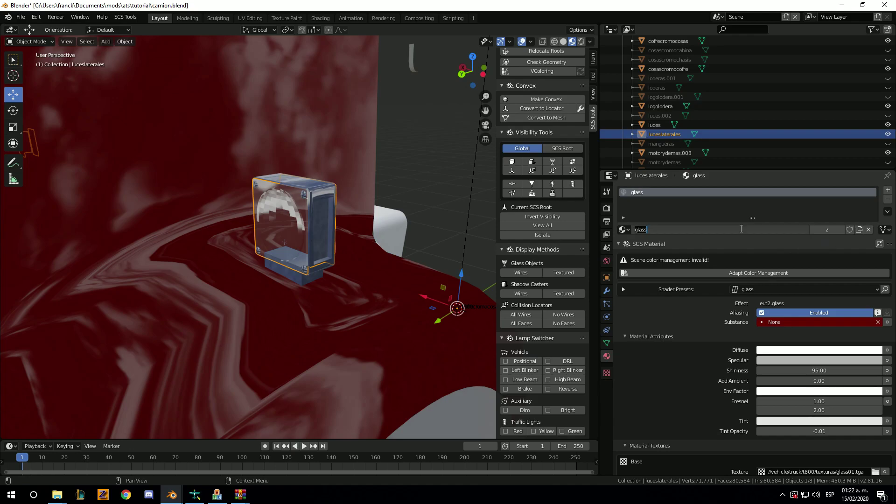
pyautogui.click(888, 200)
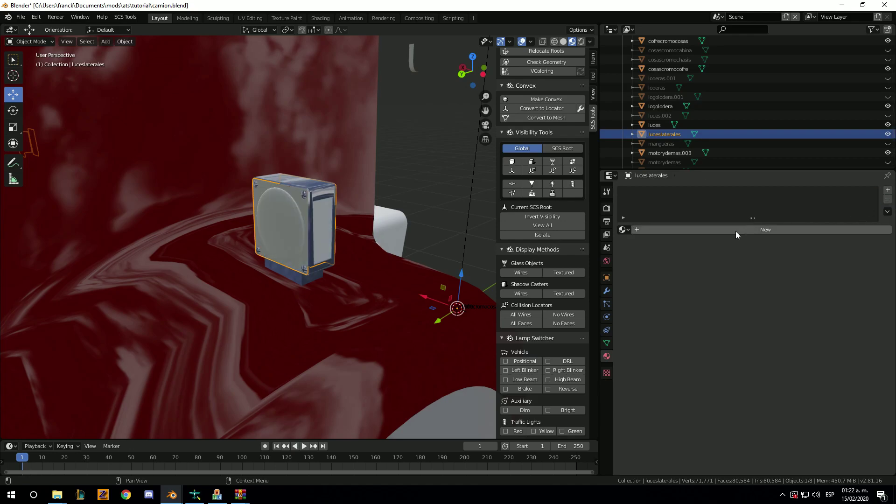
pyautogui.click(680, 228)
pyautogui.write('lucesnormale')
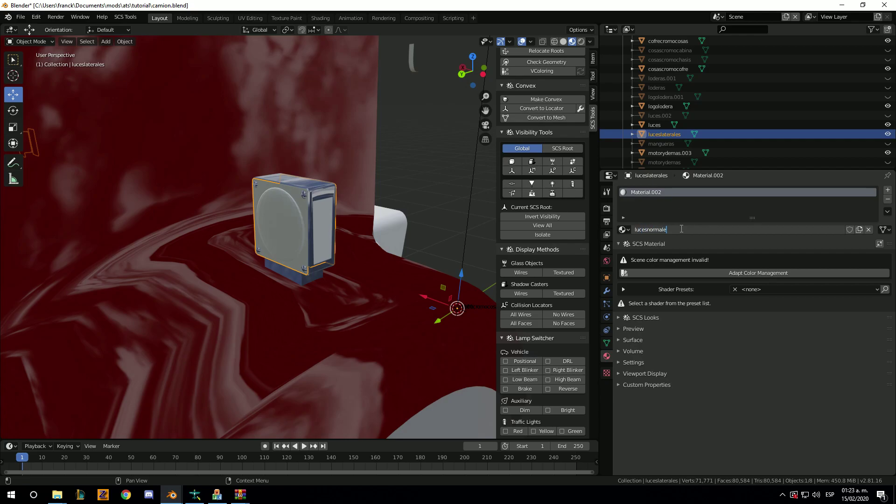
pyautogui.press('Return')
pyautogui.click(762, 290)
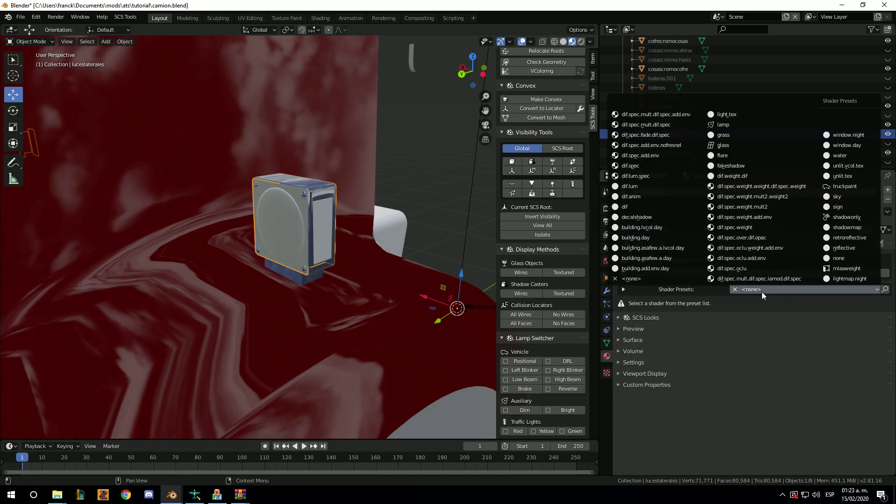
pyautogui.click(642, 167)
# - Load lucescofre4.tga from texturas as the base texture, mapped with UVMap
pyautogui.scroll(-3, 784, 321)
pyautogui.scroll(-3, 780, 336)
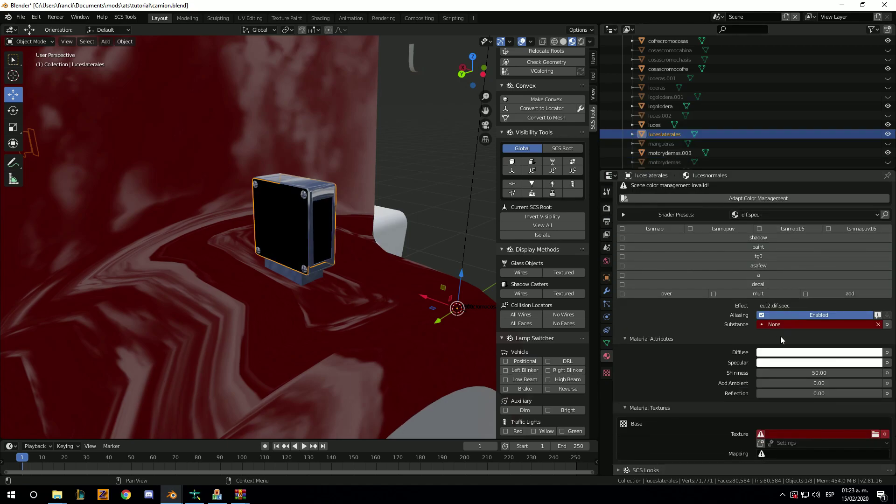
pyautogui.scroll(-4, 860, 368)
pyautogui.click(875, 367)
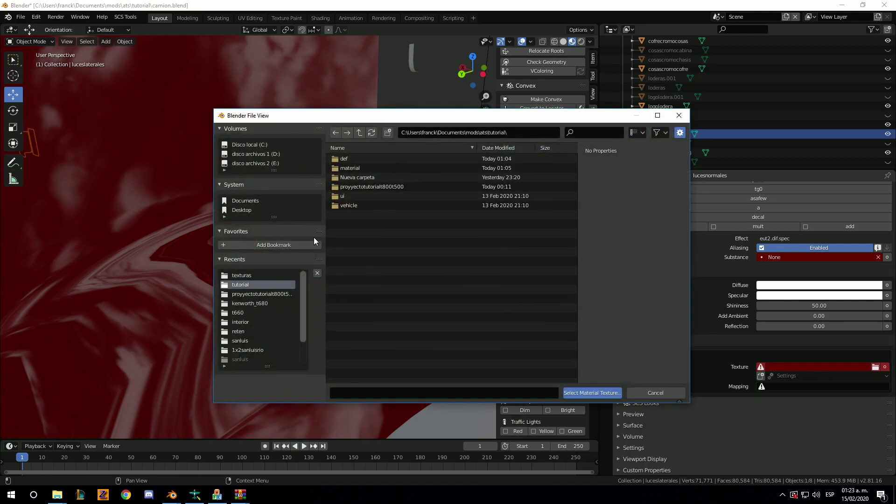
pyautogui.click(247, 275)
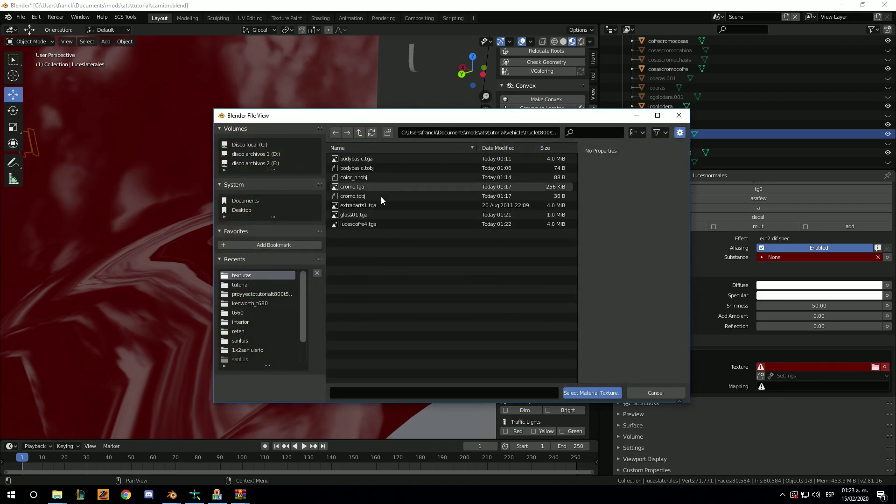
pyautogui.doubleClick(359, 224)
pyautogui.click(768, 386)
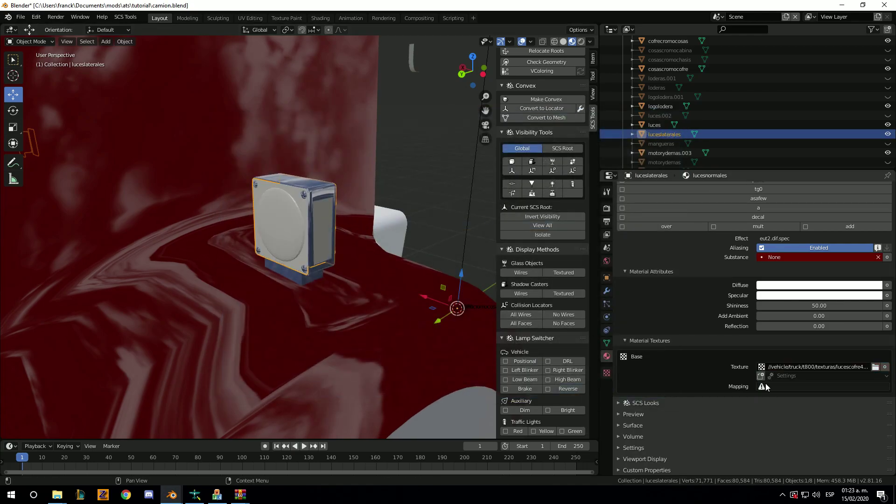
pyautogui.click(771, 290)
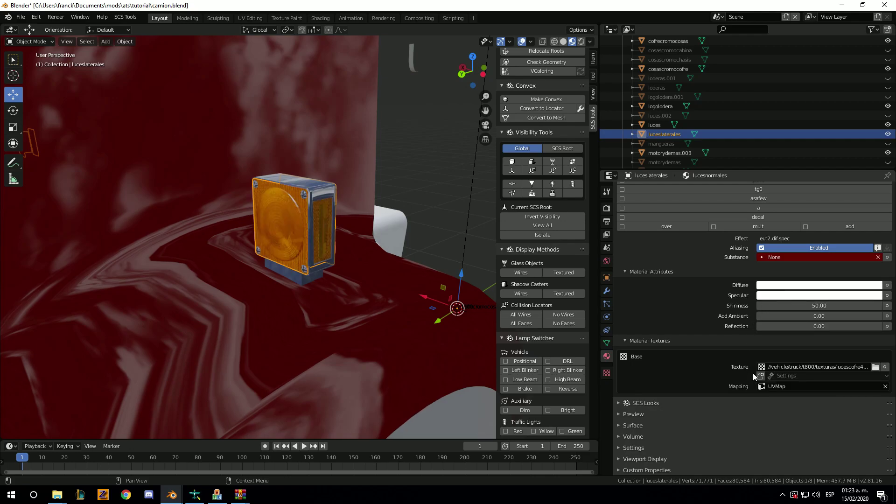
# - Enable V Repeat, U Repeat and TS Normal on the base texture
pyautogui.click(778, 376)
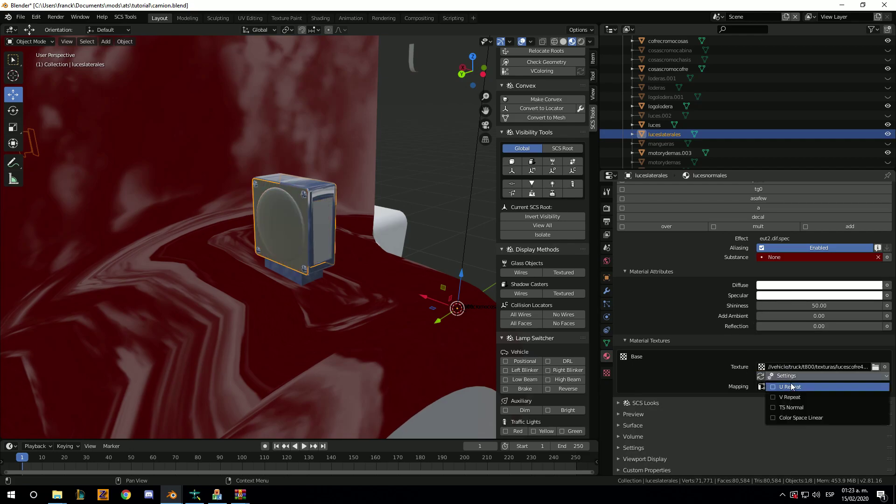
pyautogui.click(793, 399)
pyautogui.click(793, 376)
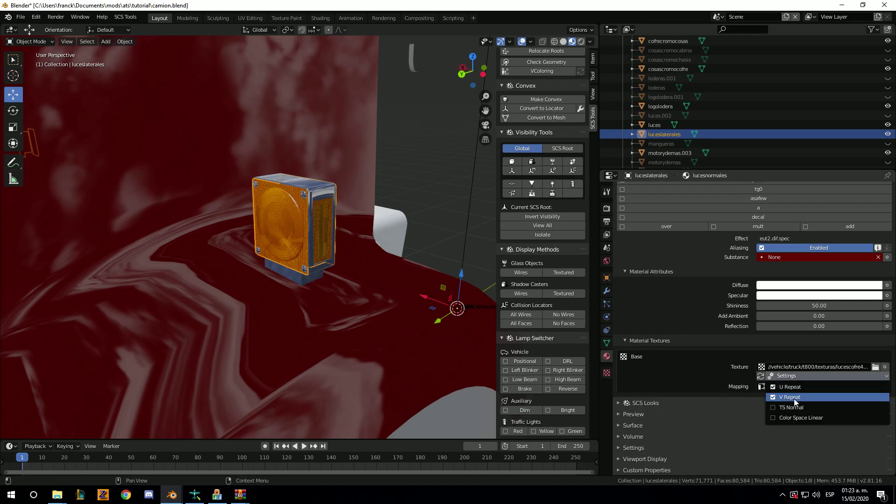
pyautogui.click(793, 396)
pyautogui.click(794, 376)
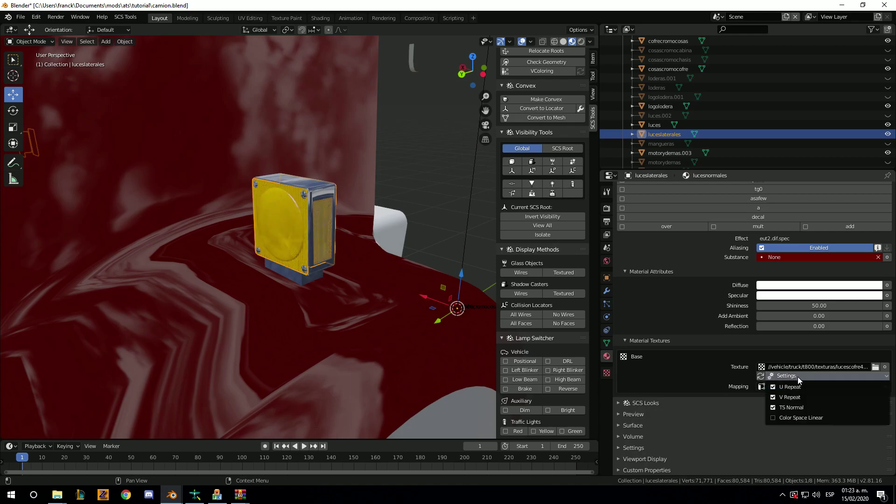
pyautogui.click(794, 407)
pyautogui.moveTo(343, 267)
pyautogui.mouseDown(button='middle')
pyautogui.moveTo(307, 258)
pyautogui.moveTo(336, 248)
pyautogui.mouseUp(button='middle')
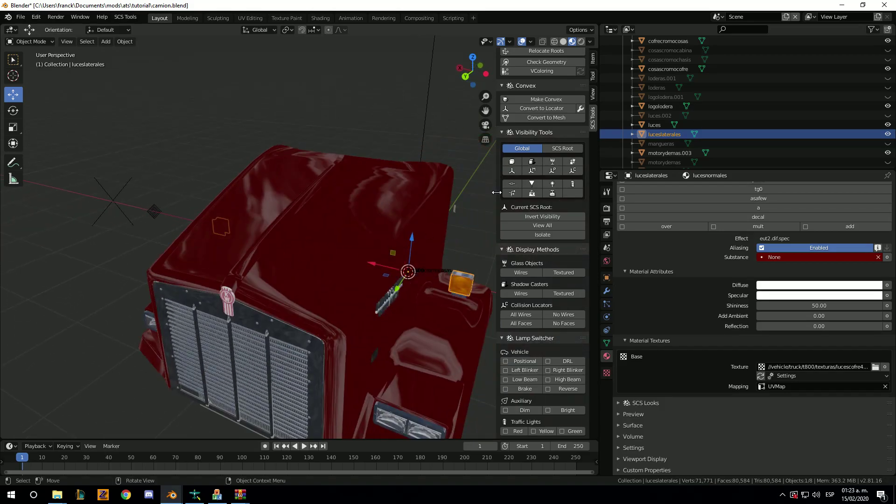
# - Assign cosasnormales to motorydemas.003, then switch it to lucesnormales so it shows red
pyautogui.click(682, 152)
pyautogui.moveTo(467, 255); pyautogui.dragTo(297, 280, button='middle')
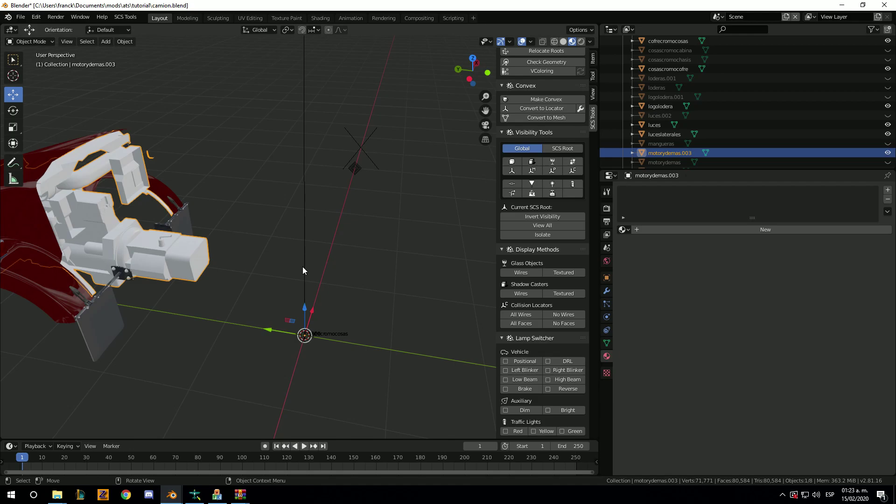
pyautogui.click(623, 229)
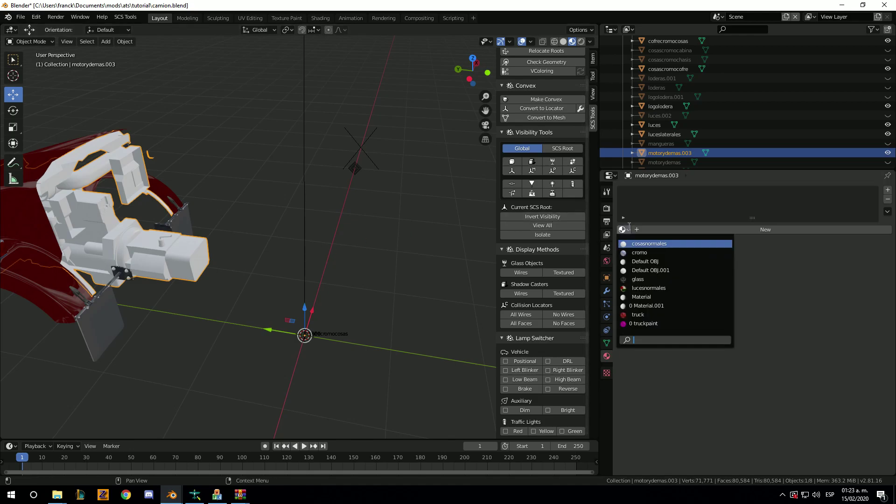
pyautogui.click(624, 230)
pyautogui.click(630, 243)
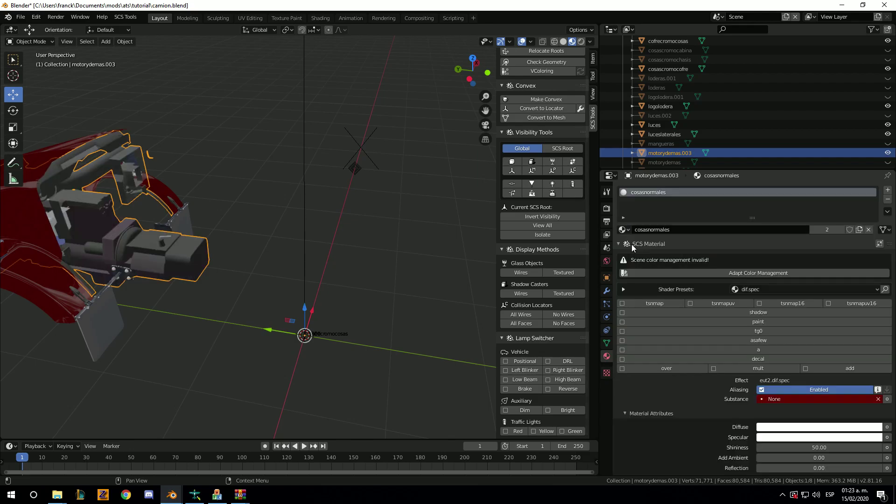
pyautogui.moveTo(187, 247)
pyautogui.mouseDown(button='middle')
pyautogui.moveTo(103, 254)
pyautogui.moveTo(138, 244)
pyautogui.moveTo(71, 248)
pyautogui.moveTo(20, 228)
pyautogui.moveTo(54, 245)
pyautogui.mouseUp(button='middle')
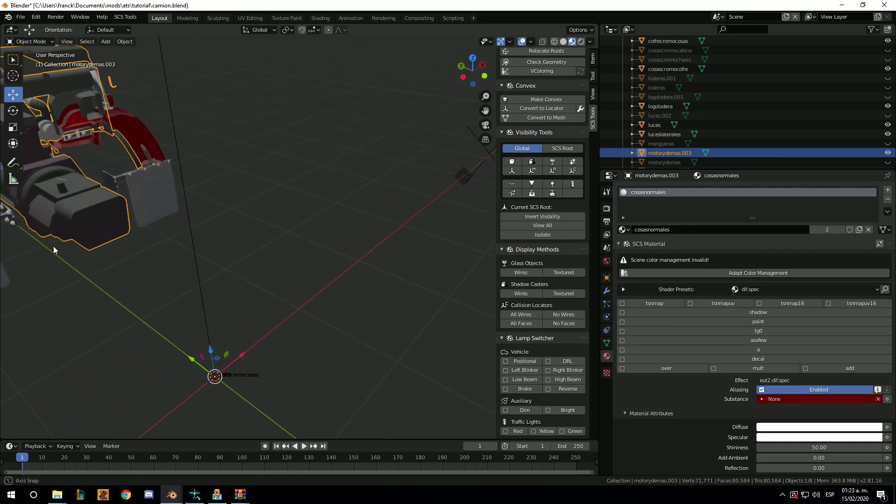
pyautogui.click(623, 229)
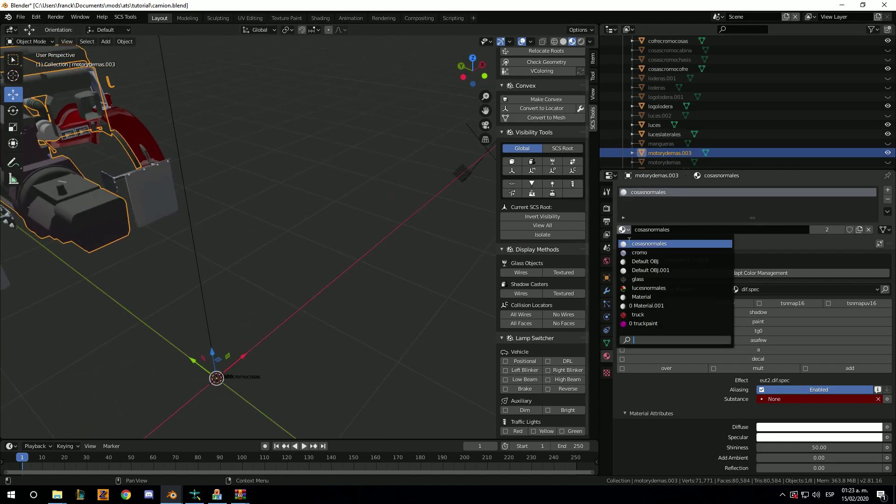
pyautogui.click(665, 287)
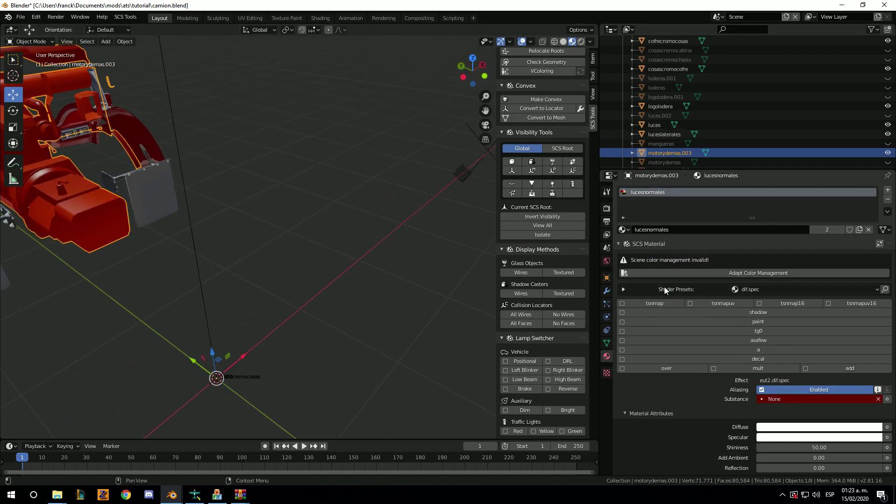
pyautogui.moveTo(273, 239)
pyautogui.mouseDown(button='middle')
pyautogui.moveTo(289, 240)
pyautogui.moveTo(261, 295)
pyautogui.mouseUp(button='middle')
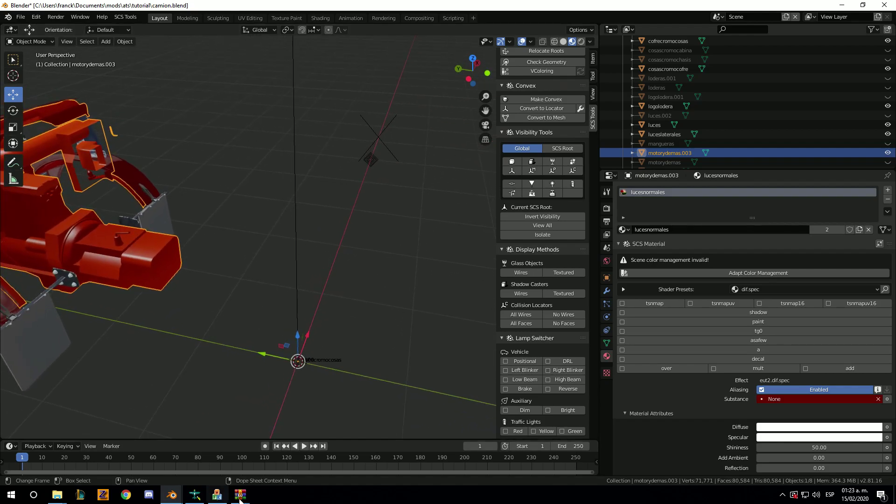
pyautogui.moveTo(239, 495)
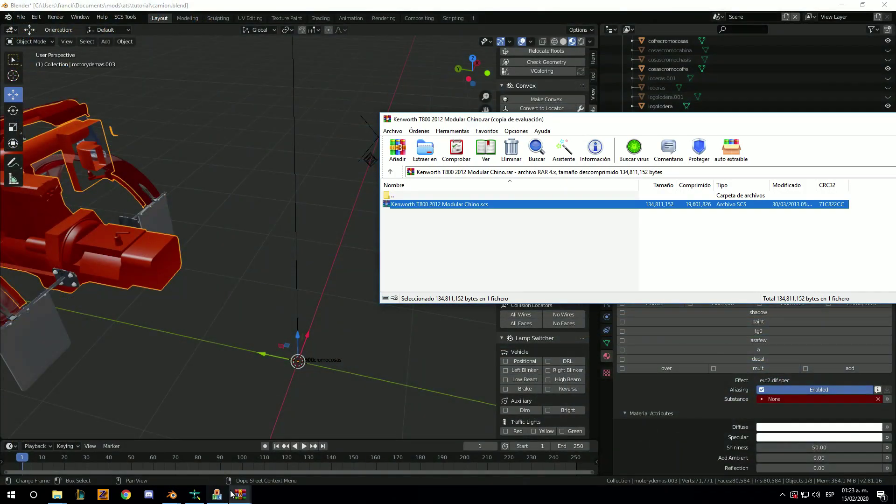
# - Preview medidoresta.dds, ventana.dds and interior002.dds, then close the nested kwt800flat archive and return to Blender
pyautogui.click(284, 462)
pyautogui.scroll(-1, 334, 241)
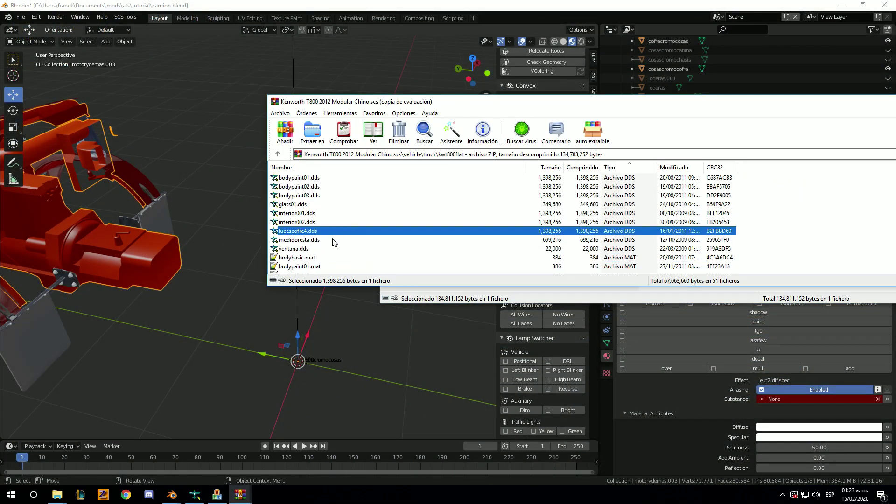
pyautogui.doubleClick(308, 241)
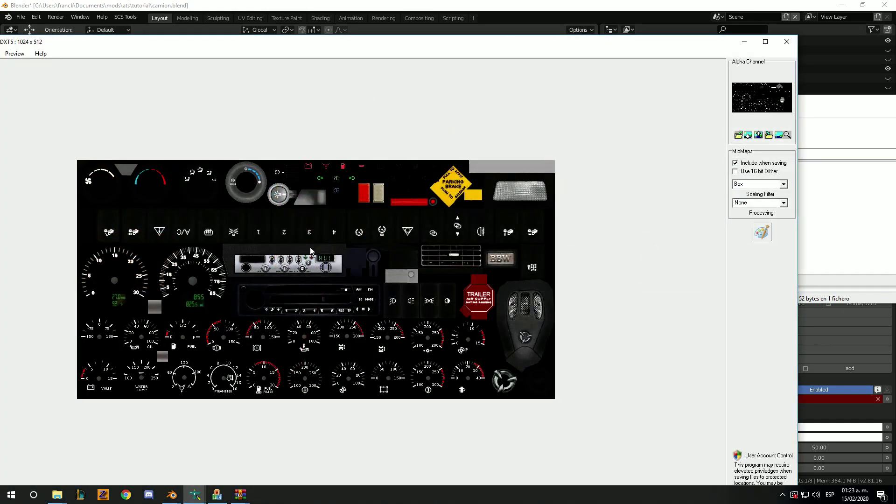
pyautogui.click(787, 41)
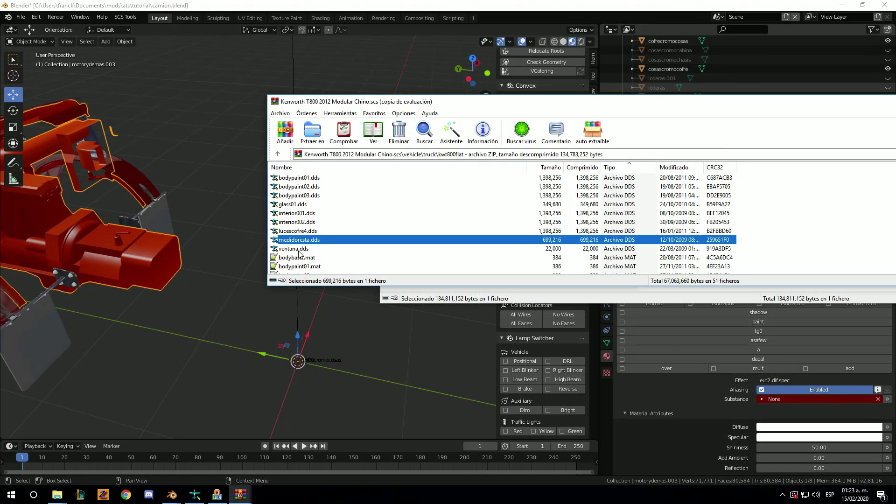
pyautogui.doubleClick(298, 250)
pyautogui.click(787, 41)
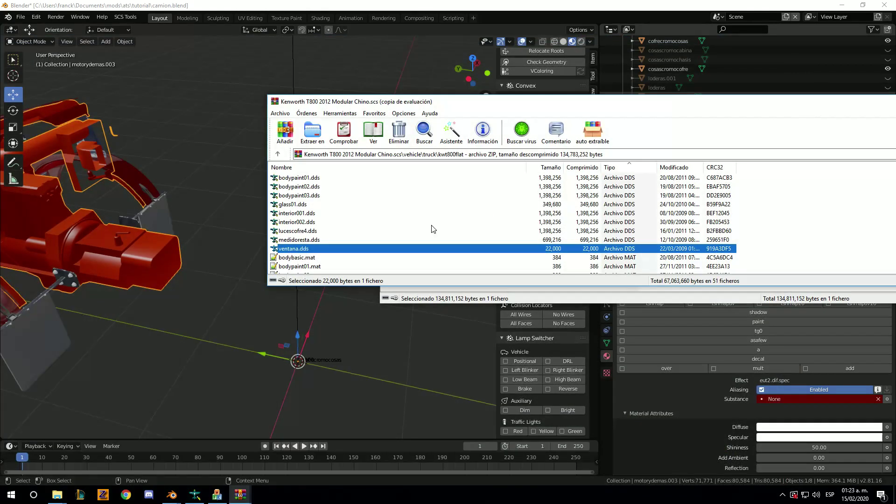
pyautogui.doubleClick(312, 223)
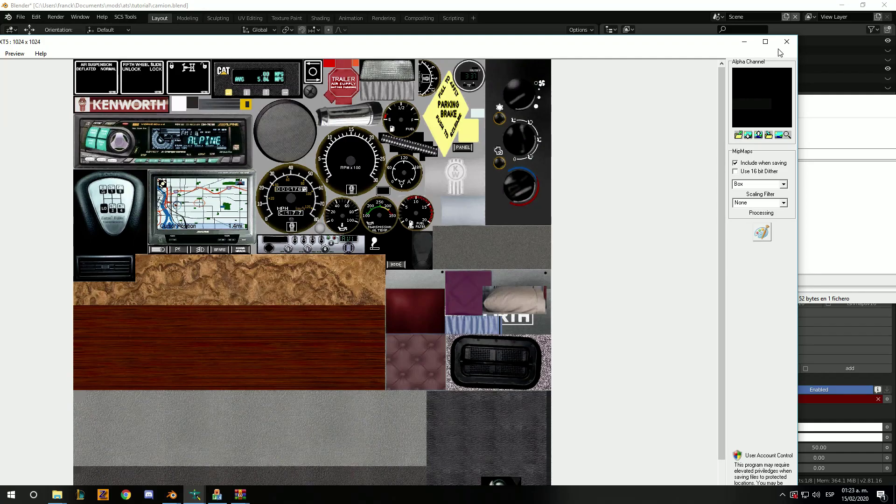
pyautogui.click(787, 41)
pyautogui.scroll(1, 299, 250)
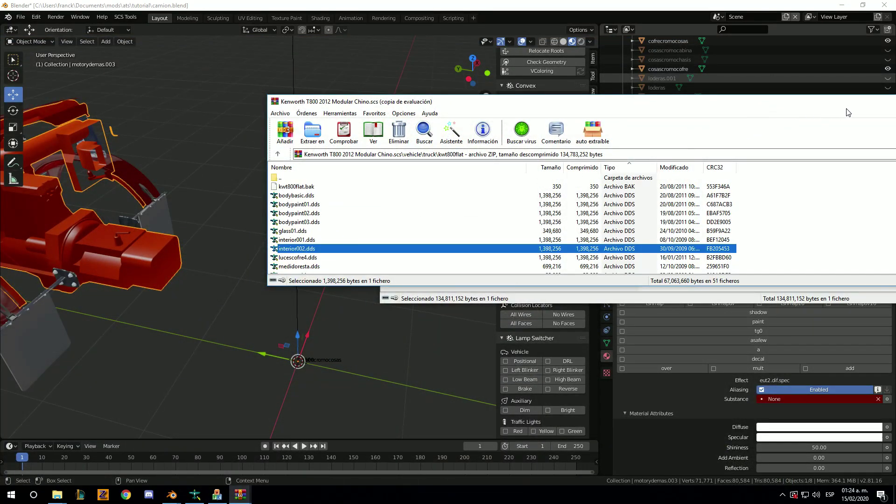
pyautogui.press('Escape')
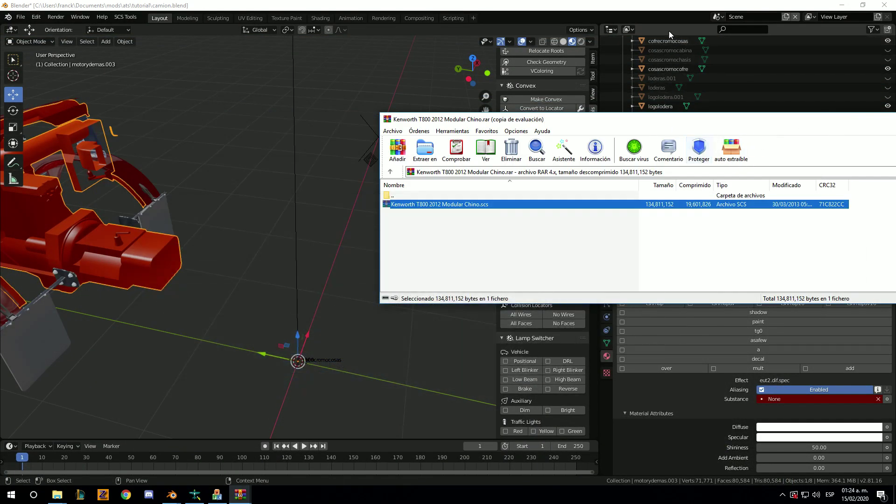
pyautogui.click(668, 31)
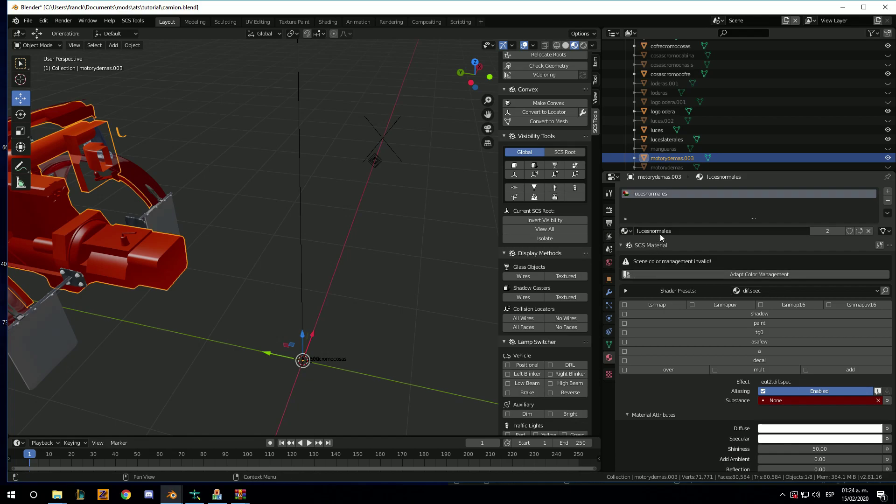
# - Set motorydemas.003 back to the cosasnormales material
pyautogui.click(660, 234)
pyautogui.click(625, 231)
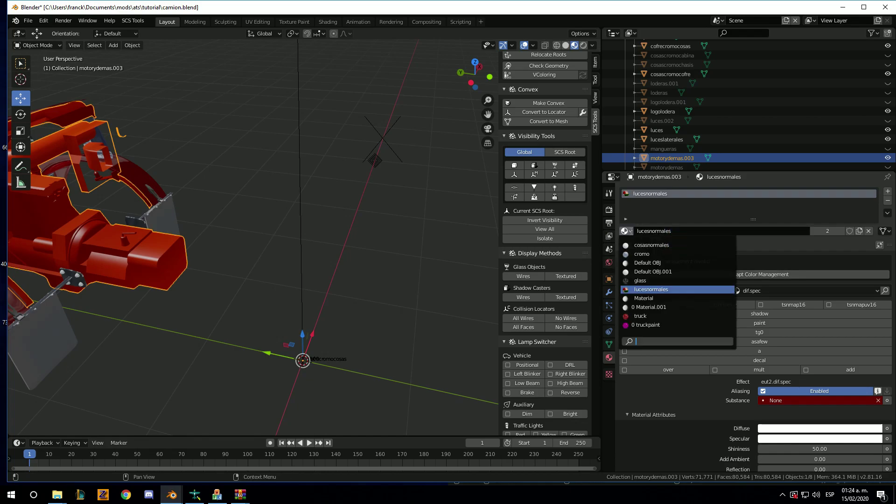
pyautogui.click(652, 245)
pyautogui.moveTo(252, 222)
pyautogui.mouseDown(button='middle')
pyautogui.moveTo(239, 216)
pyautogui.moveTo(278, 218)
pyautogui.moveTo(273, 202)
pyautogui.mouseUp(button='middle')
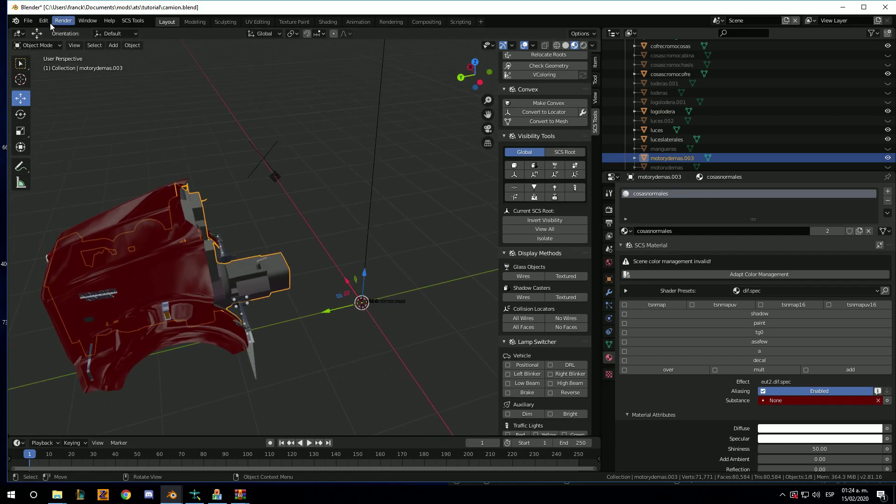
# - Save the file as camion.blend
pyautogui.click(29, 21)
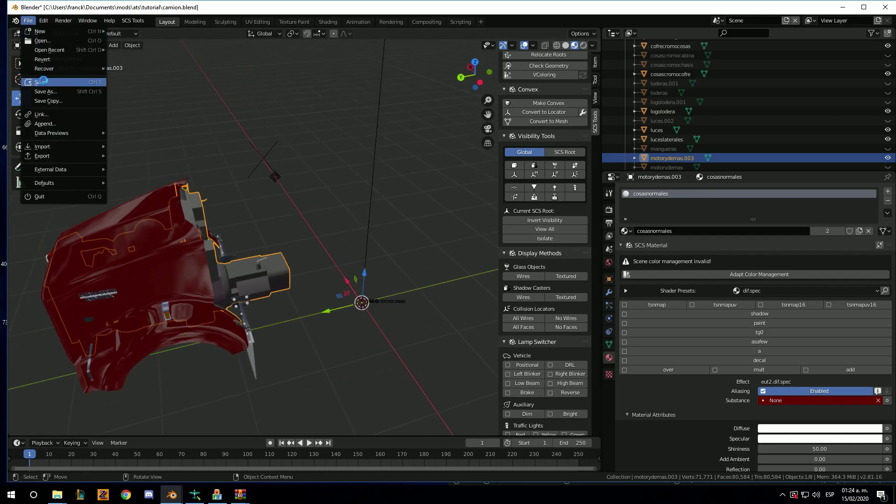
pyautogui.click(44, 81)
pyautogui.scroll(-2, 265, 223)
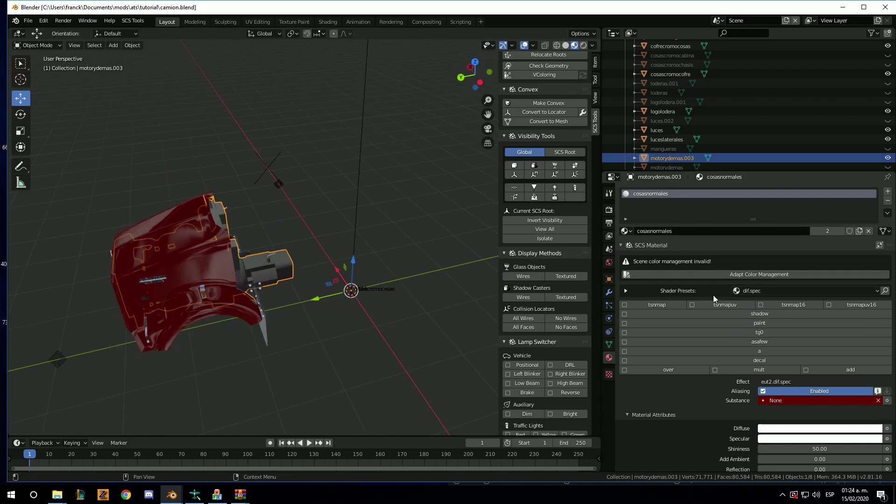
pyautogui.scroll(-5, 713, 295)
pyautogui.scroll(-3, 721, 306)
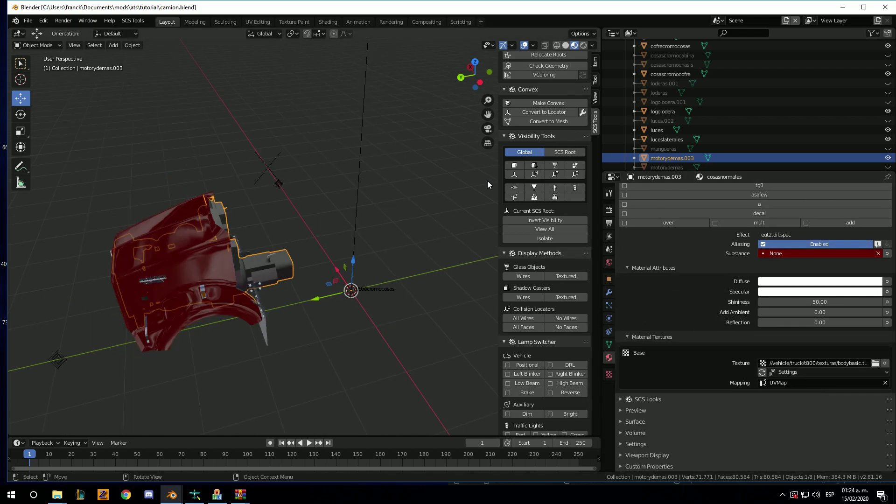
pyautogui.scroll(-2, 693, 135)
# - Orbit around the red cab and front grille, then select the t800 root object
pyautogui.moveTo(321, 276)
pyautogui.mouseDown(button='middle')
pyautogui.moveTo(354, 267)
pyautogui.moveTo(293, 279)
pyautogui.mouseUp(button='middle')
pyautogui.scroll(4, 317, 261)
pyautogui.moveTo(337, 245)
pyautogui.mouseDown(button='middle')
pyautogui.moveTo(344, 236)
pyautogui.moveTo(327, 246)
pyautogui.moveTo(302, 216)
pyautogui.moveTo(324, 216)
pyautogui.mouseUp(button='middle')
pyautogui.scroll(3, 337, 251)
pyautogui.scroll(-3, 327, 246)
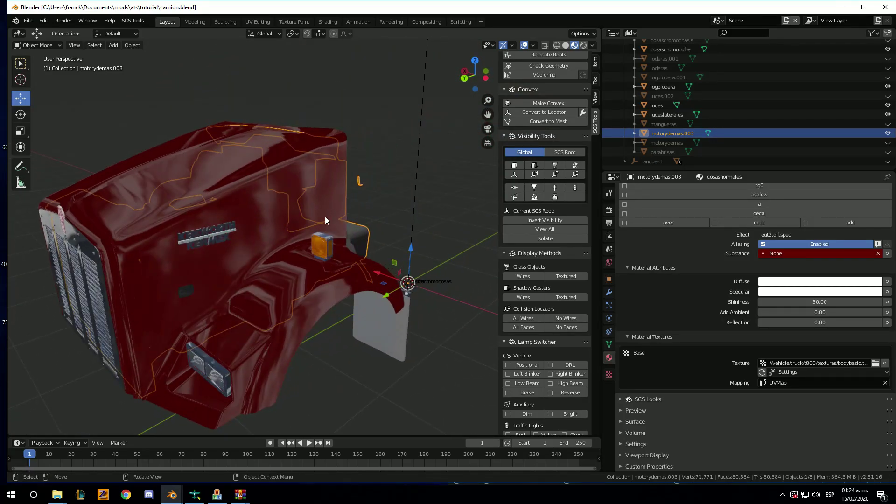
pyautogui.scroll(8, 663, 77)
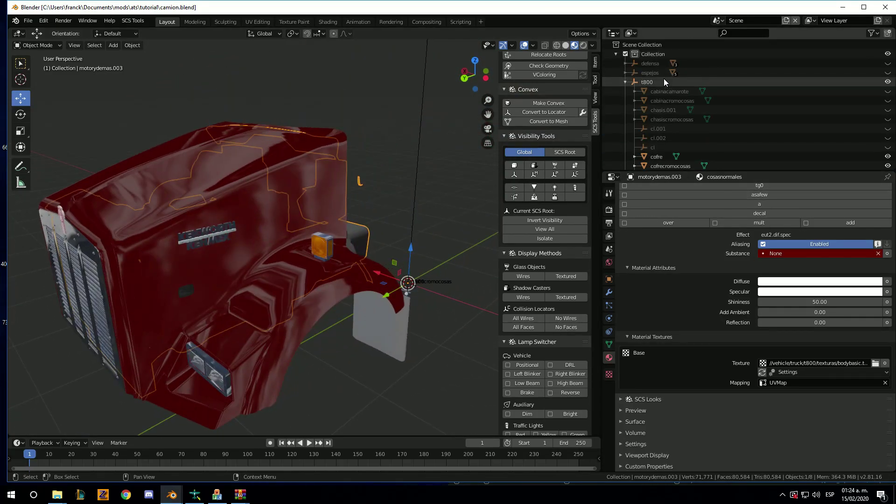
pyautogui.click(653, 83)
pyautogui.scroll(-2, 754, 332)
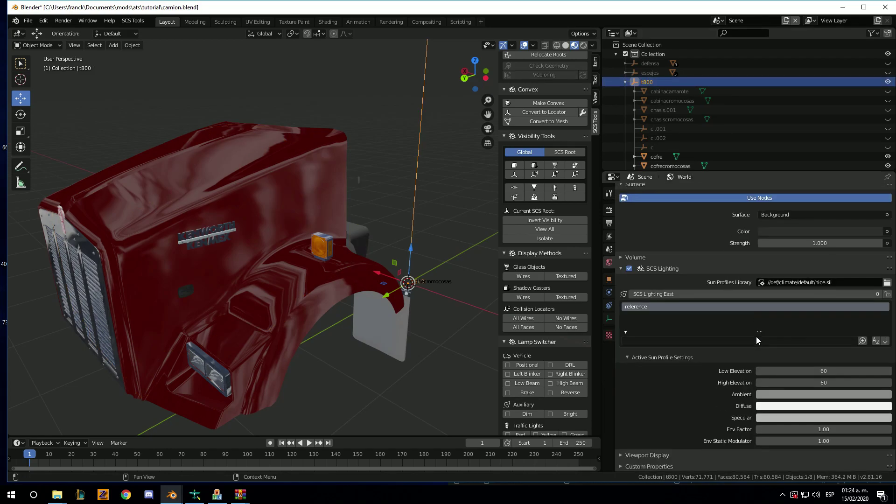
# - Hide the cofre_t800 hood and other SCS parts so only cab_modular stays visible
pyautogui.click(609, 279)
pyautogui.click(872, 320)
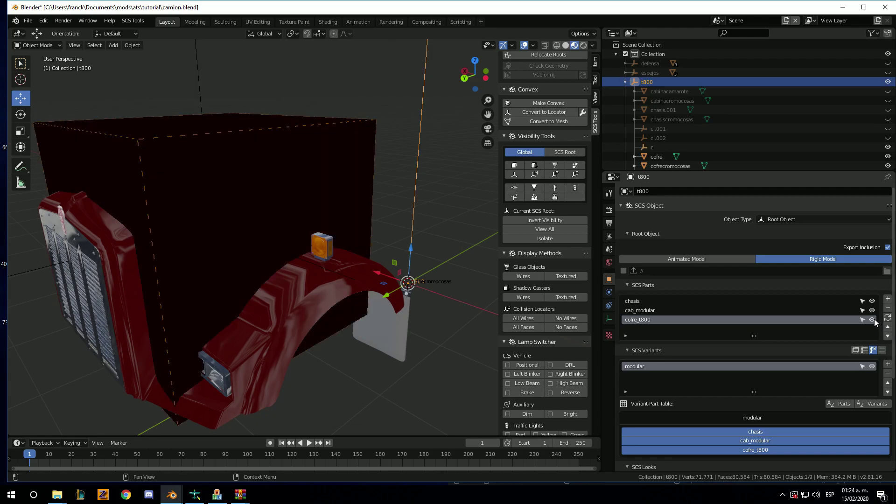
pyautogui.click(872, 320)
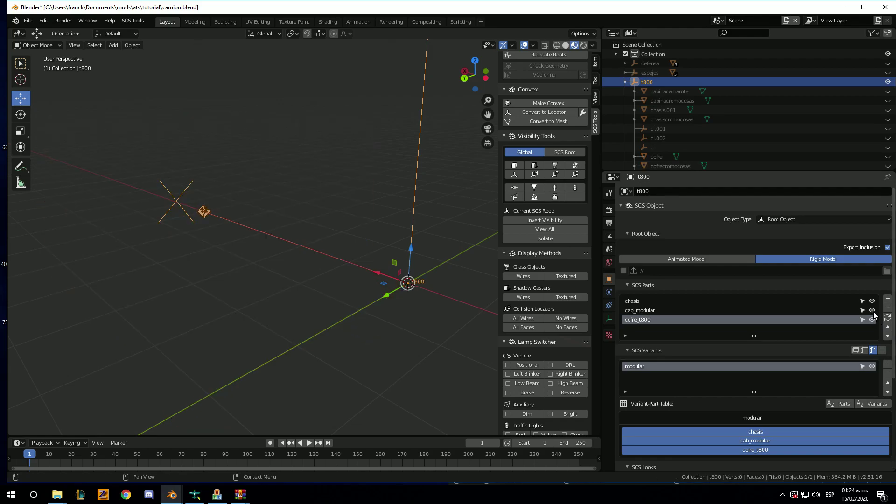
pyautogui.click(872, 311)
pyautogui.moveTo(354, 219); pyautogui.dragTo(318, 233, button='middle')
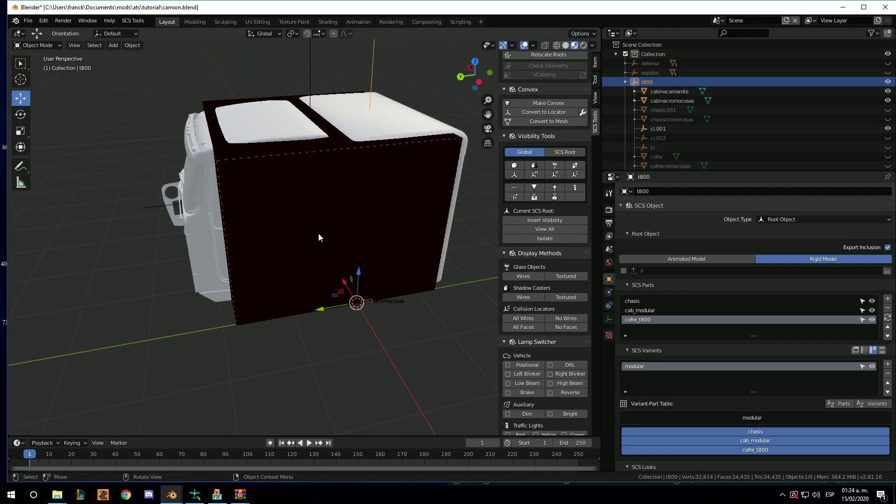
pyautogui.click(362, 217)
# - Hide the cl.001 collision box and select cabinacamarote
pyautogui.scroll(-1, 685, 118)
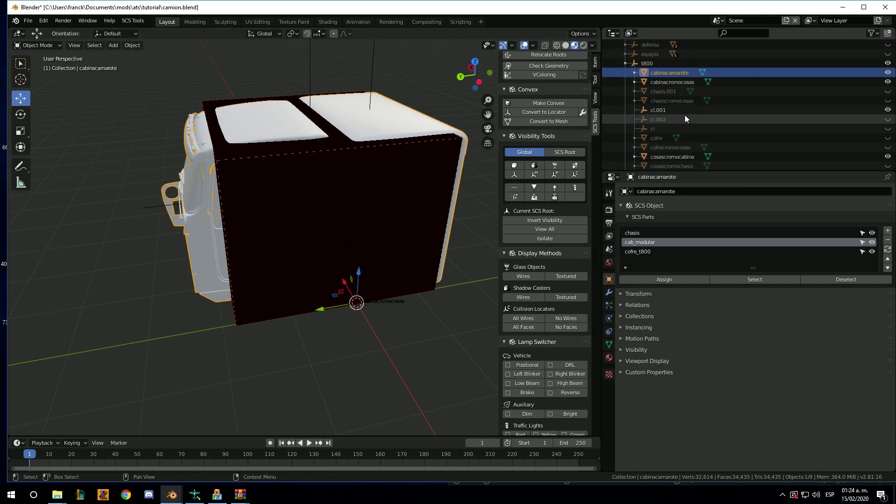
pyautogui.click(689, 110)
pyautogui.click(887, 109)
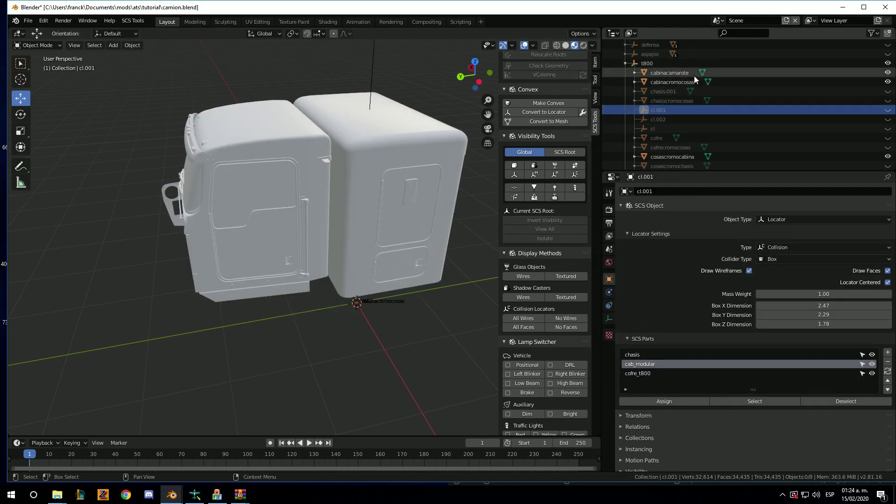
pyautogui.click(673, 73)
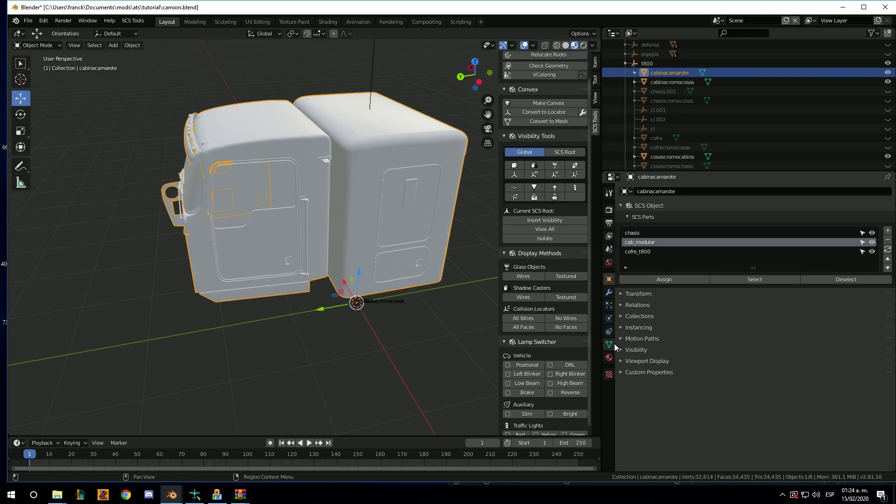
# - Assign the truck material to the cabinacamarote cab body
pyautogui.click(609, 358)
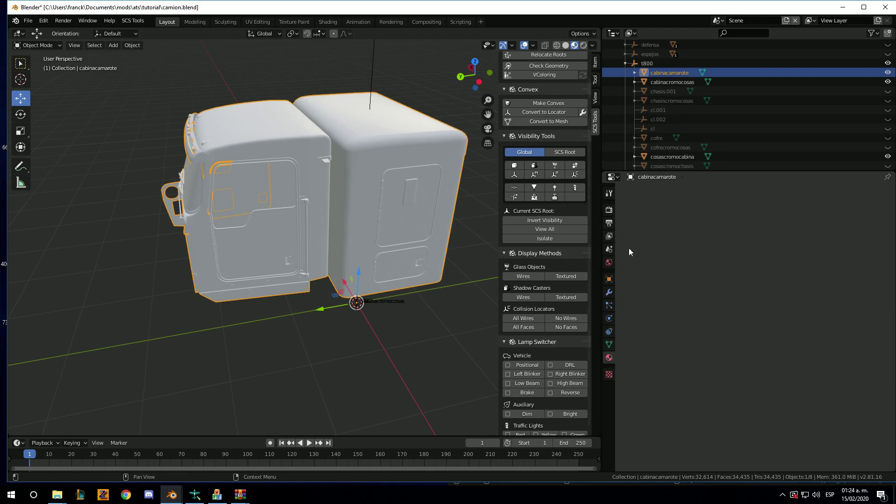
pyautogui.click(630, 232)
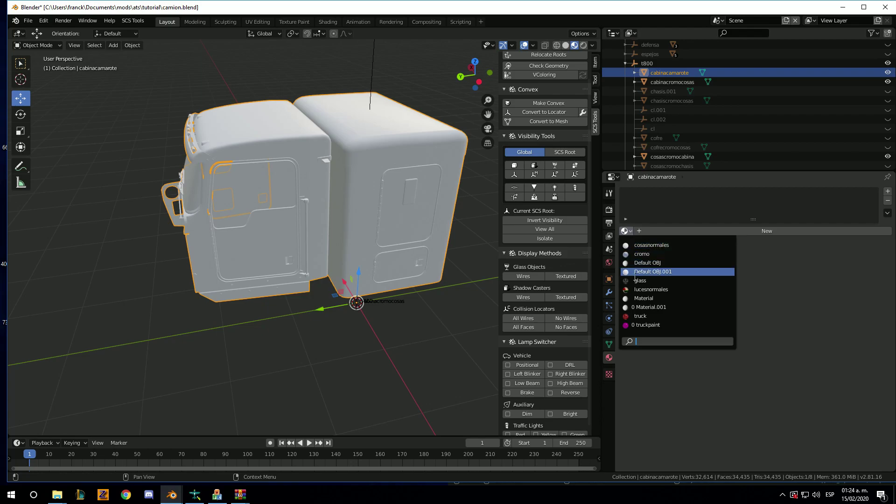
pyautogui.click(646, 315)
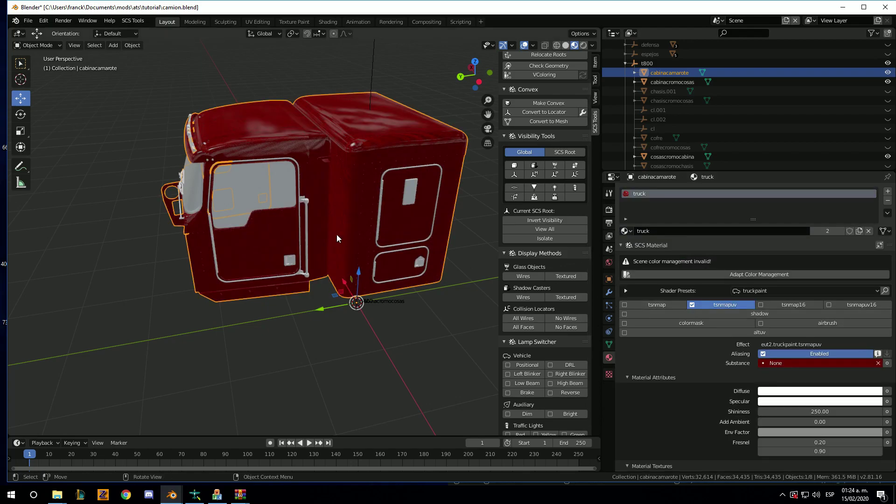
pyautogui.scroll(-3, 730, 355)
pyautogui.scroll(-5, 729, 352)
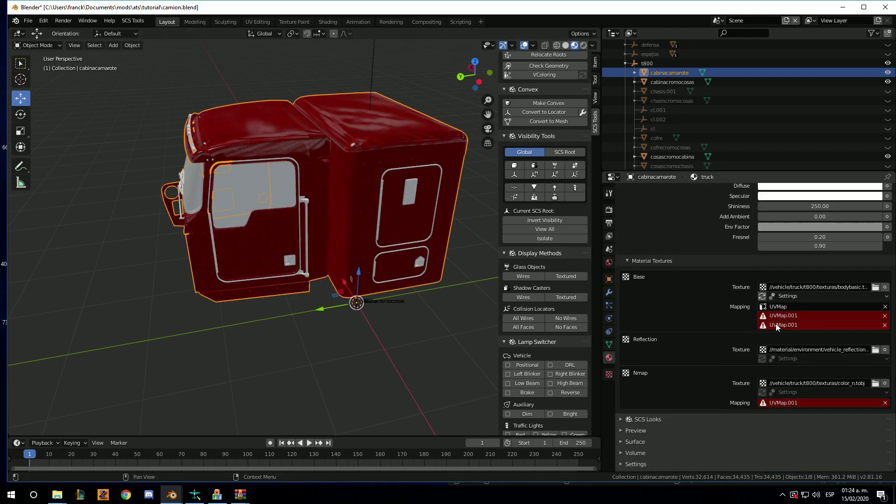
# - Add a second UV map, UVMap.001, to the cab mesh
pyautogui.click(609, 344)
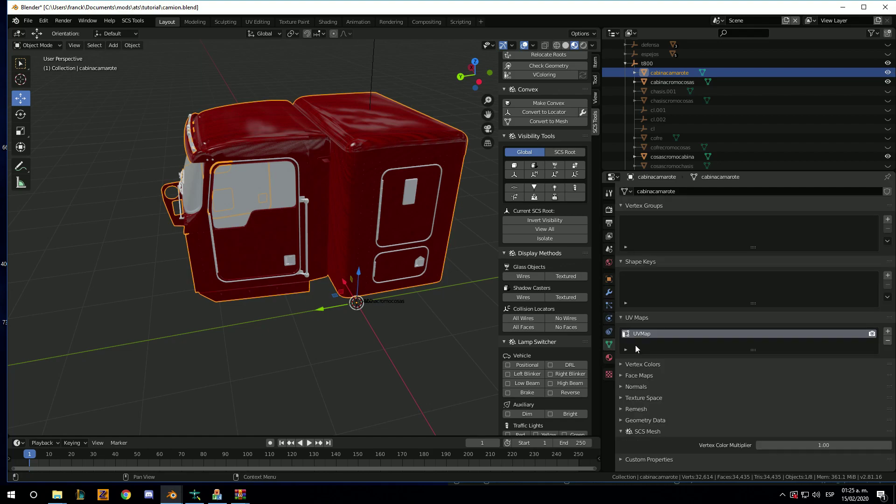
pyautogui.click(888, 331)
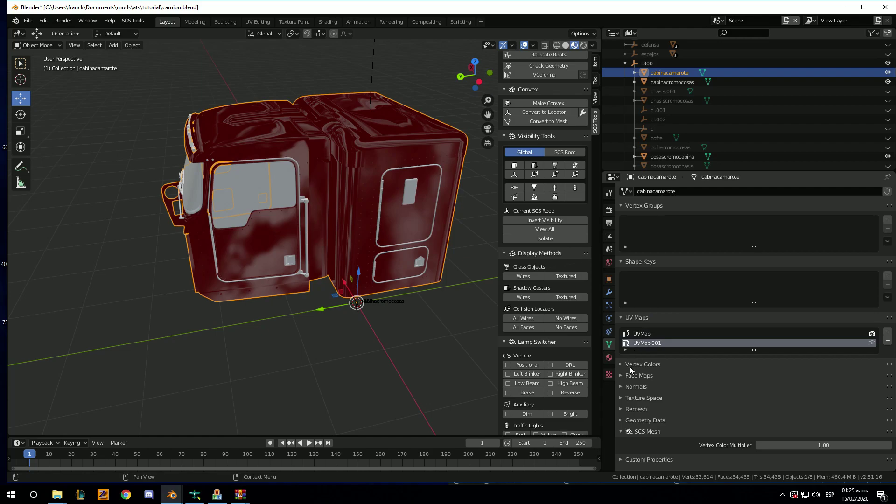
pyautogui.click(609, 358)
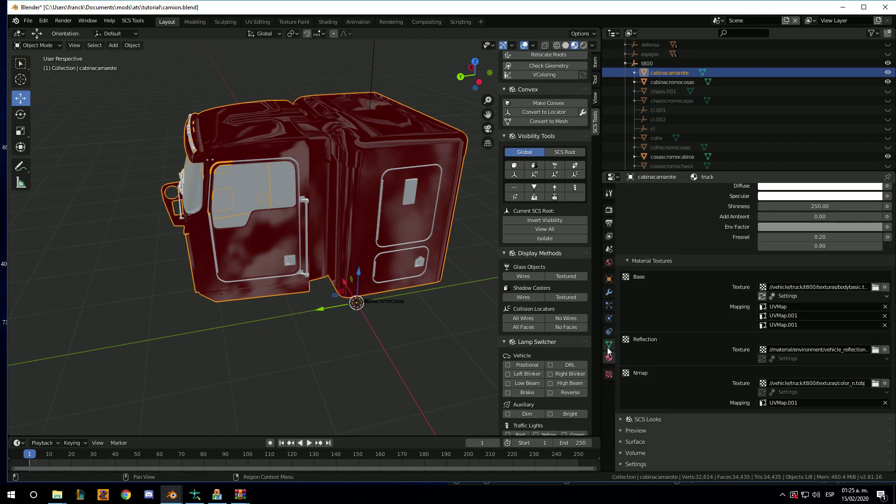
pyautogui.click(609, 346)
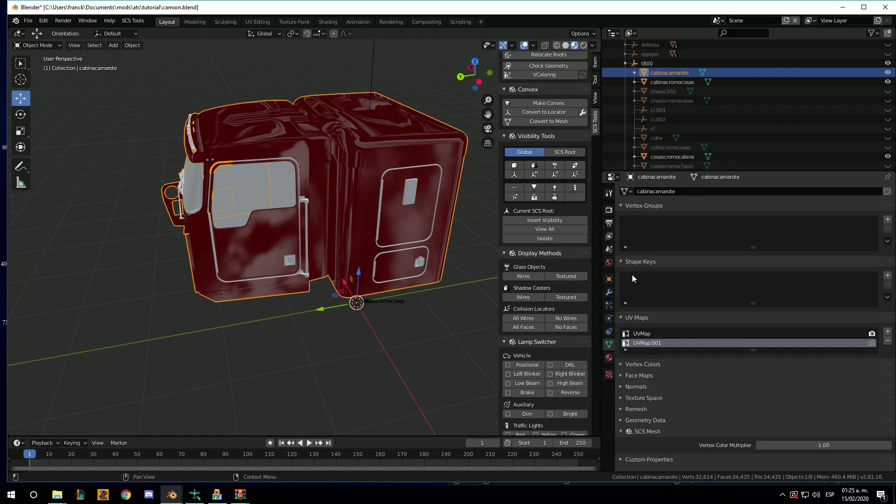
# - Review the cab's material texture mappings, then select cabinacromocosas in the outliner
pyautogui.click(609, 358)
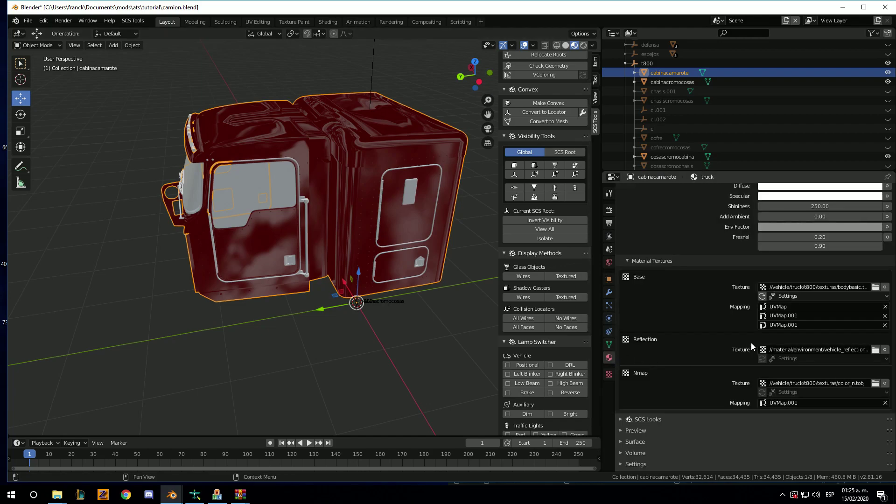
pyautogui.scroll(-1, 751, 343)
pyautogui.scroll(3, 742, 347)
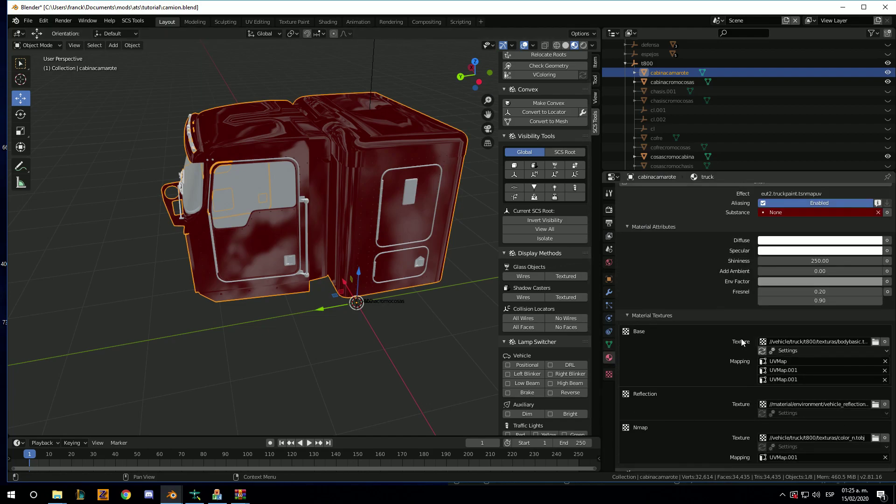
pyautogui.scroll(4, 737, 329)
pyautogui.scroll(1, 729, 286)
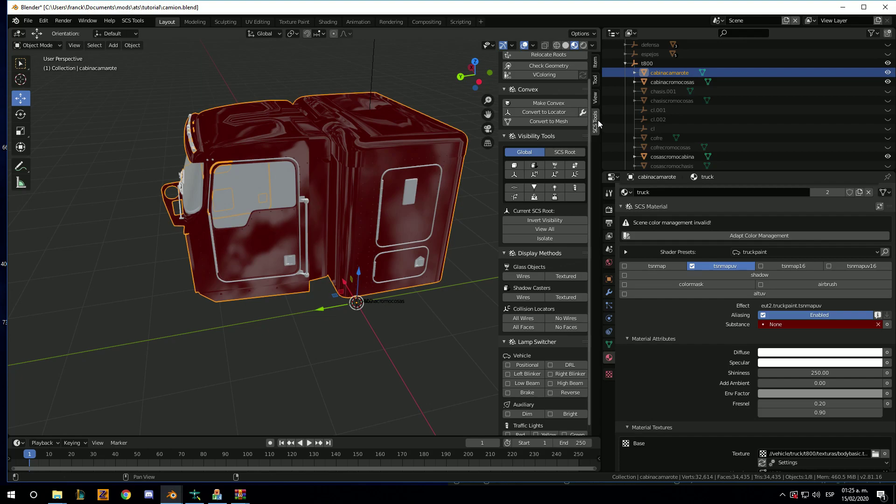
pyautogui.click(673, 81)
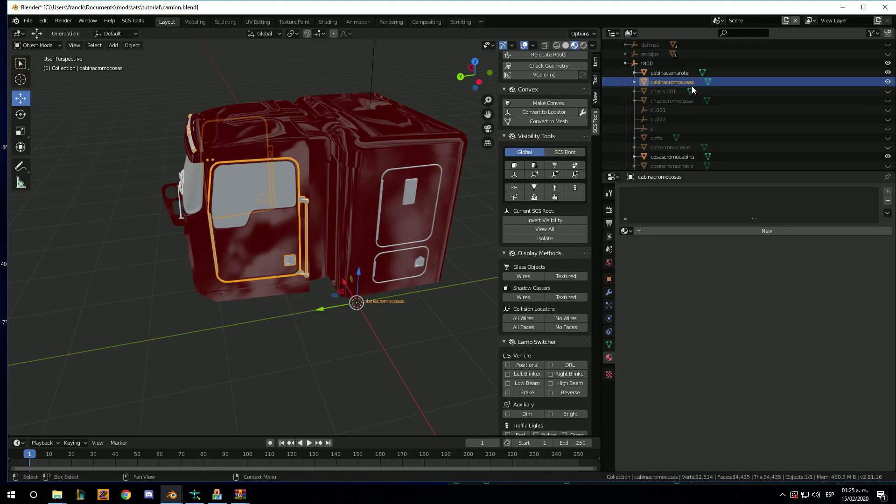
# - Assign the cromo material to cabinacromocosas from the material browse list
pyautogui.scroll(2, 691, 89)
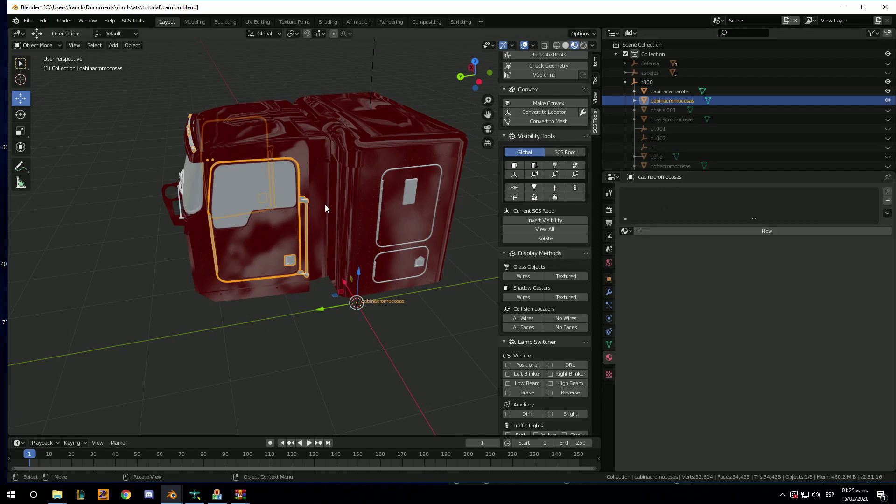
pyautogui.scroll(4, 325, 203)
pyautogui.moveTo(330, 200)
pyautogui.mouseDown(button='middle')
pyautogui.moveTo(359, 208)
pyautogui.moveTo(359, 197)
pyautogui.moveTo(329, 184)
pyautogui.moveTo(273, 194)
pyautogui.moveTo(332, 196)
pyautogui.mouseUp(button='middle')
pyautogui.scroll(2, 359, 208)
pyautogui.scroll(2, 349, 202)
pyautogui.scroll(-4, 350, 205)
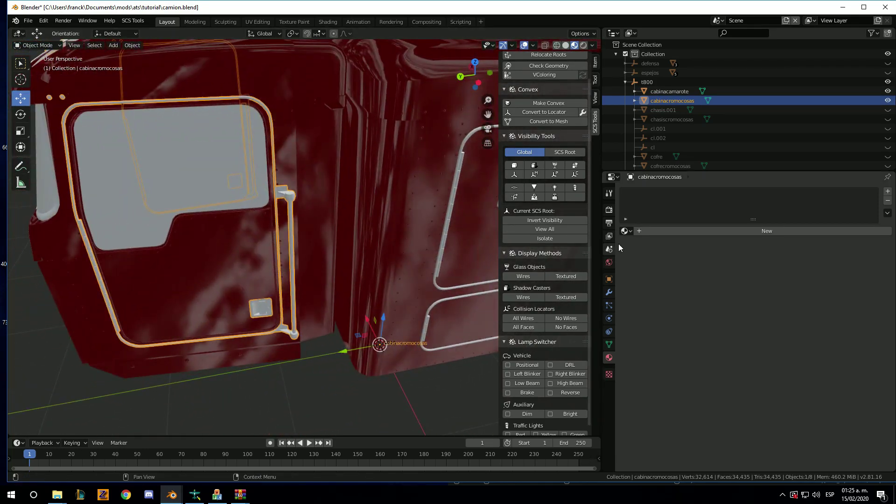
pyautogui.click(625, 231)
pyautogui.click(640, 254)
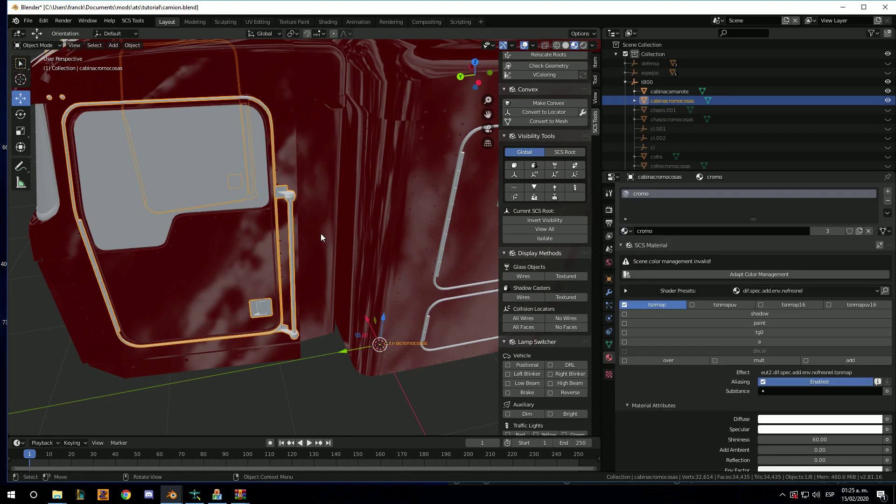
# - Orbit around the cab, then deselect and reselect the door trim object
pyautogui.scroll(-5, 799, 336)
pyautogui.scroll(-4, 765, 354)
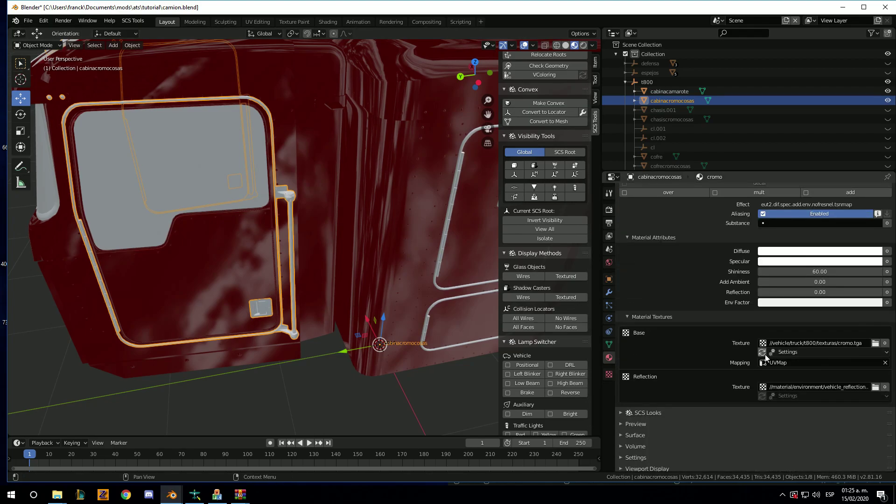
pyautogui.scroll(-4, 251, 261)
pyautogui.moveTo(248, 249)
pyautogui.mouseDown(button='middle')
pyautogui.moveTo(296, 225)
pyautogui.moveTo(320, 177)
pyautogui.mouseUp(button='middle')
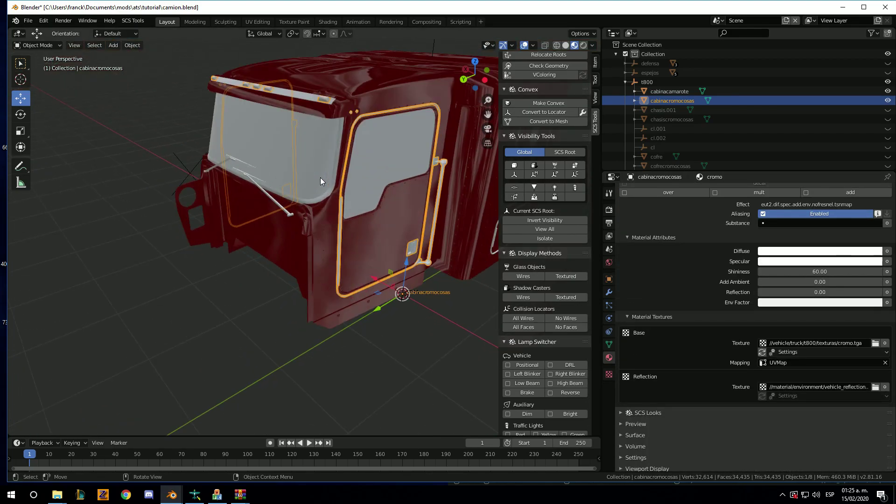
pyautogui.scroll(4, 320, 178)
pyautogui.scroll(2, 312, 181)
pyautogui.click(169, 317)
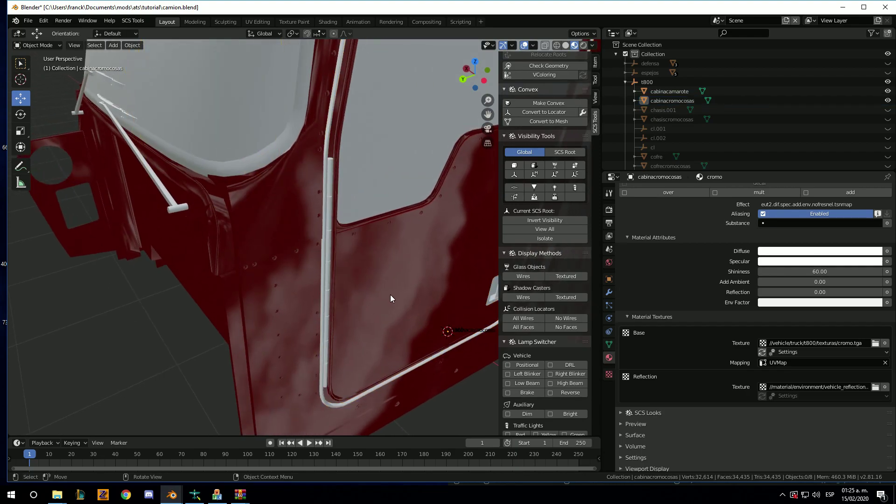
pyautogui.click(328, 256)
pyautogui.scroll(5, 743, 278)
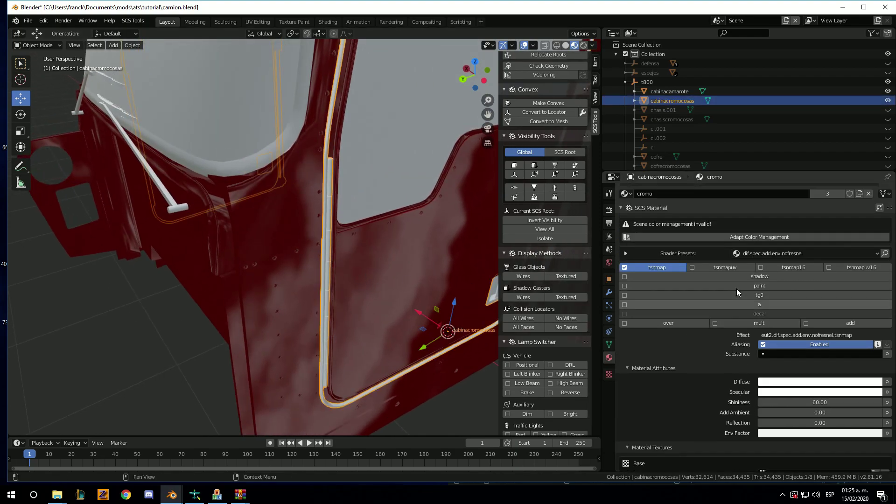
pyautogui.scroll(3, 736, 288)
pyautogui.scroll(-10, 671, 294)
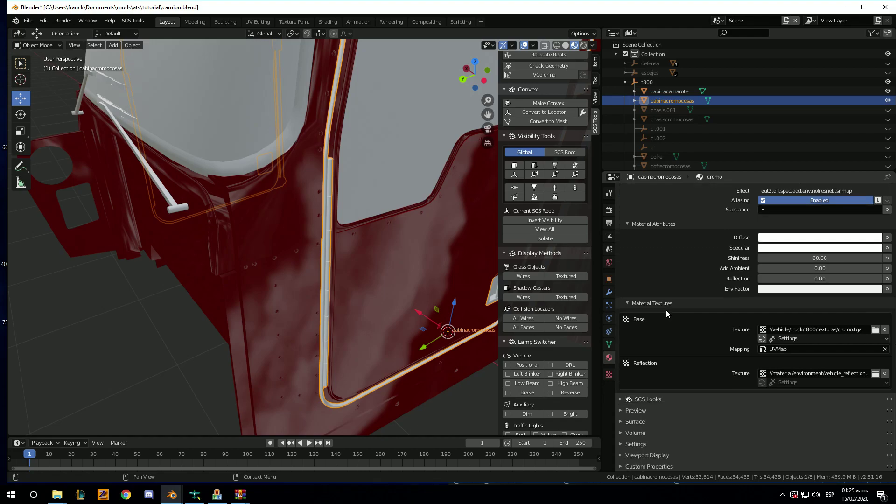
# - Expand the SCS Looks settings and frame the selected cab in view
pyautogui.click(620, 399)
pyautogui.scroll(3, 679, 332)
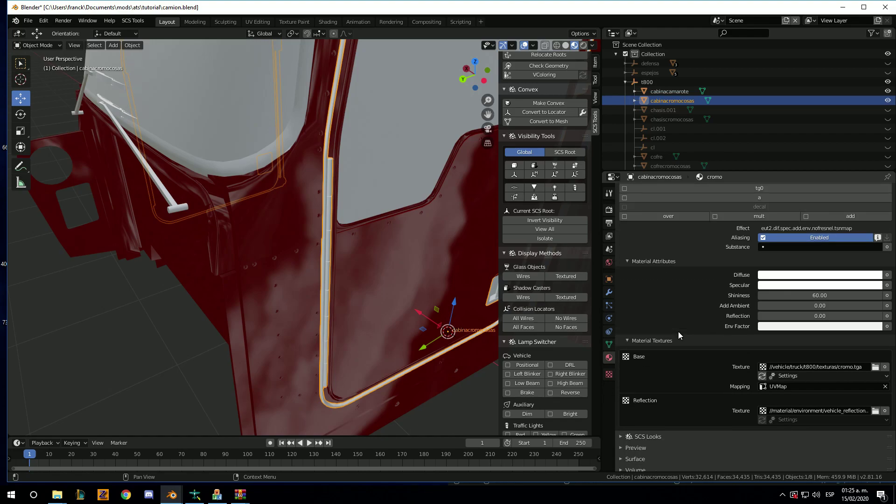
pyautogui.scroll(3, 678, 332)
pyautogui.scroll(3, 684, 330)
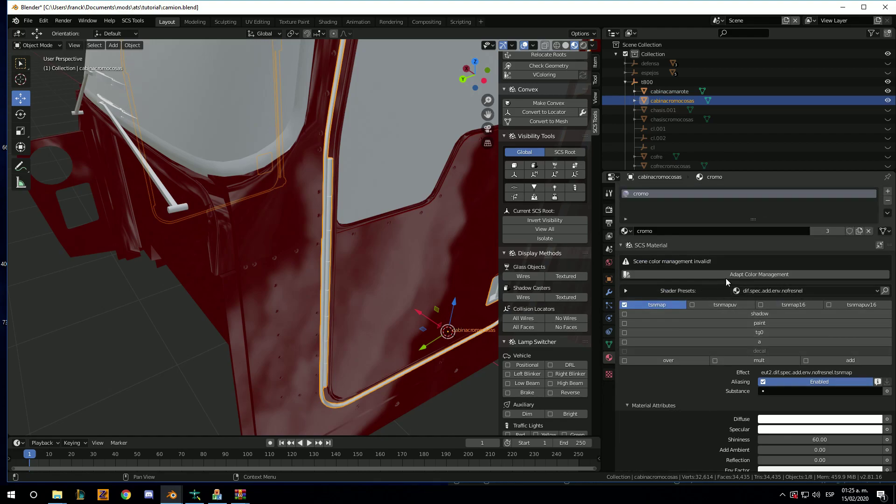
pyautogui.press('KP_Decimal')
pyautogui.scroll(-2, 699, 139)
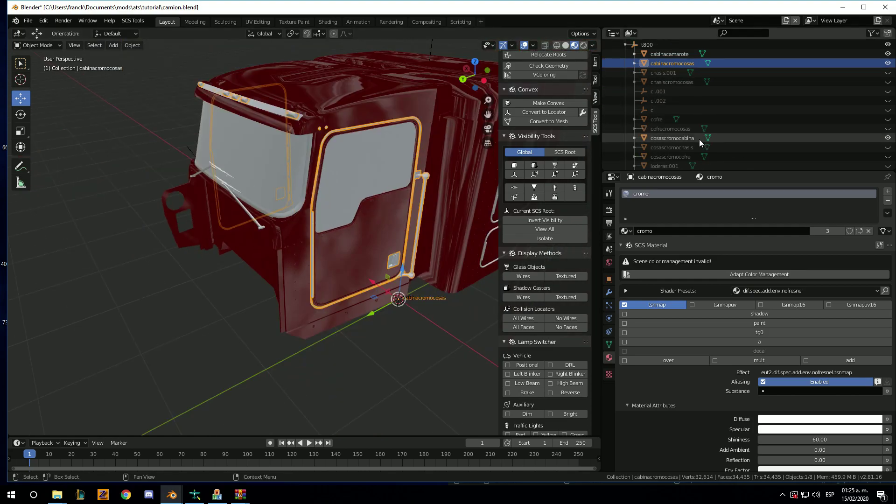
pyautogui.scroll(-2, 699, 139)
# - Select cosascromocabina and assign it the cromo material
pyautogui.click(680, 120)
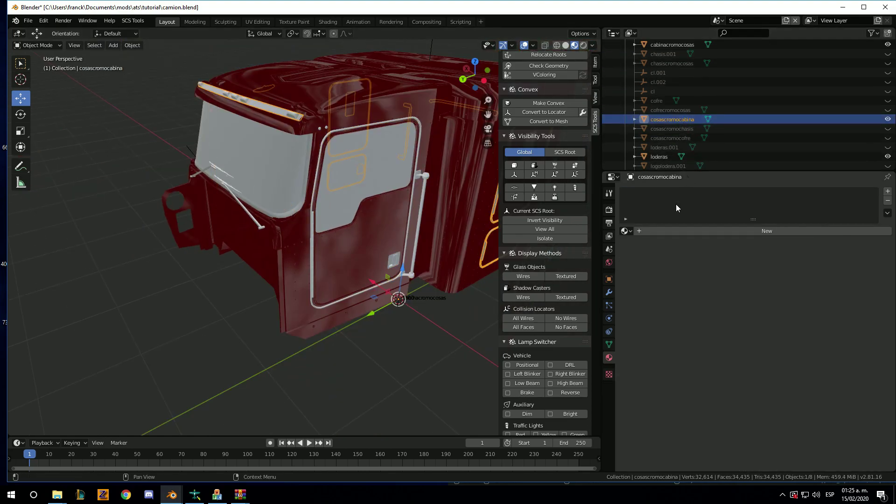
pyautogui.click(626, 231)
pyautogui.click(648, 247)
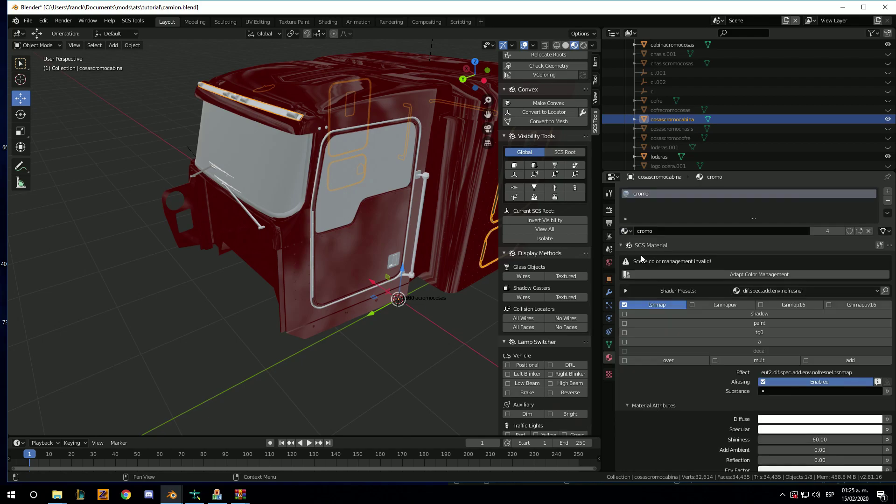
pyautogui.moveTo(434, 222)
pyautogui.mouseDown(button='middle')
pyautogui.moveTo(370, 228)
pyautogui.moveTo(390, 295)
pyautogui.mouseUp(button='middle')
# - Deselect all, then select the cabinacromocosas and cosascromocabina trims in turn to check them
pyautogui.click(397, 328)
pyautogui.scroll(3, 303, 242)
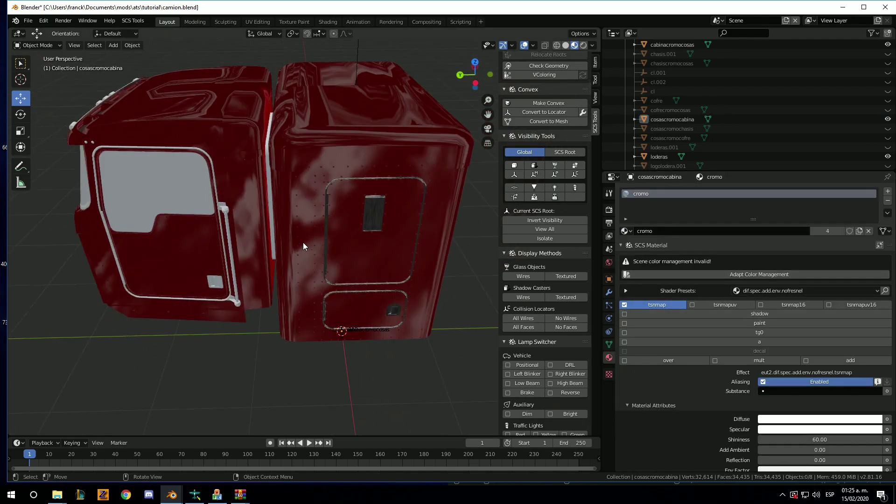
pyautogui.scroll(2, 264, 251)
pyautogui.click(189, 220)
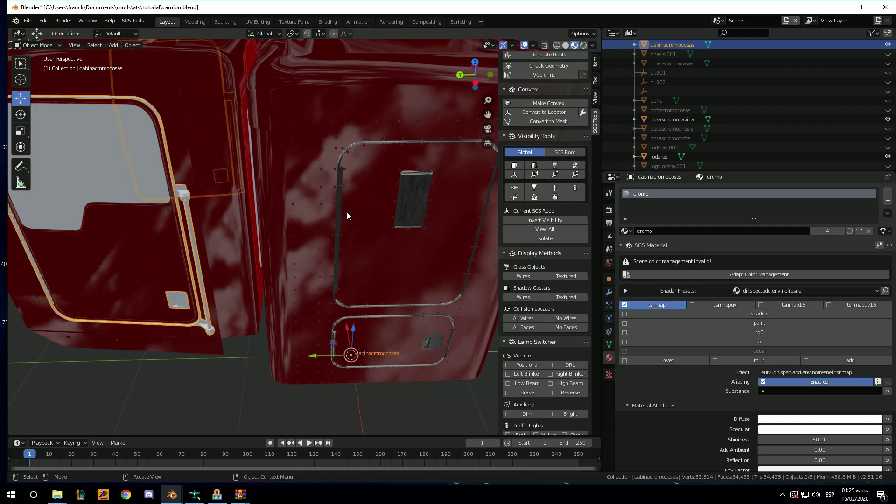
pyautogui.scroll(-3, 706, 245)
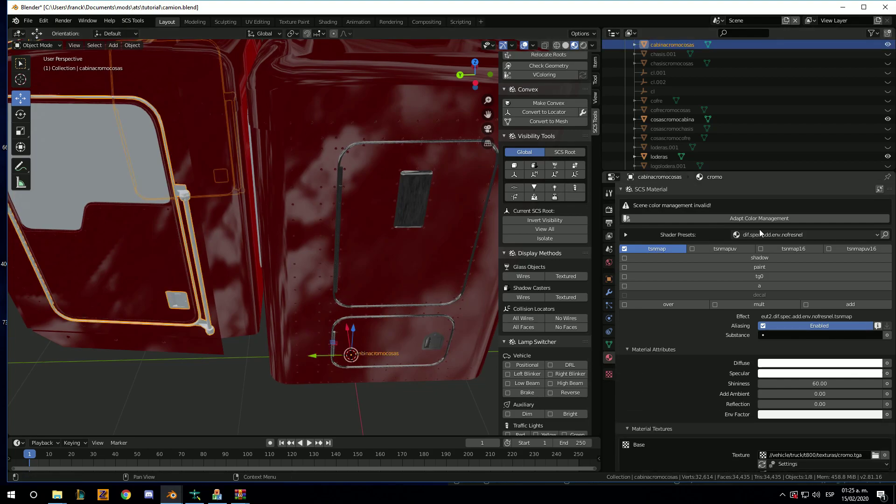
pyautogui.scroll(-3, 756, 310)
pyautogui.scroll(-3, 751, 307)
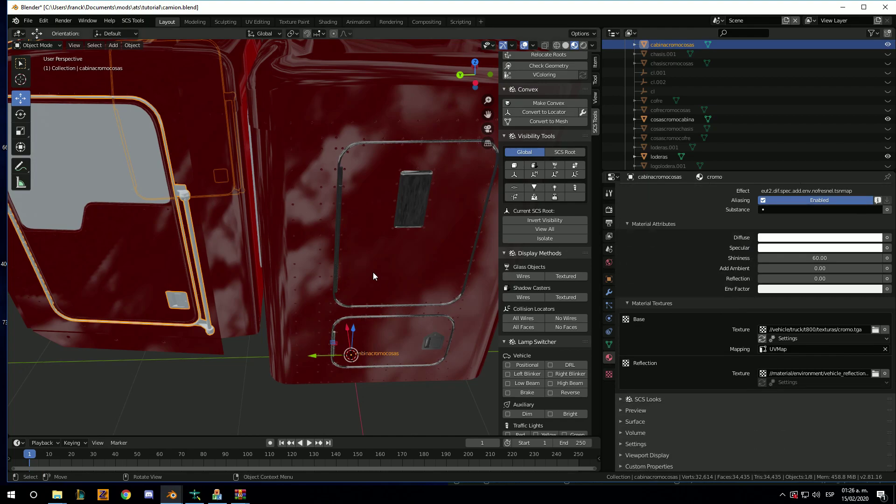
pyautogui.click(332, 273)
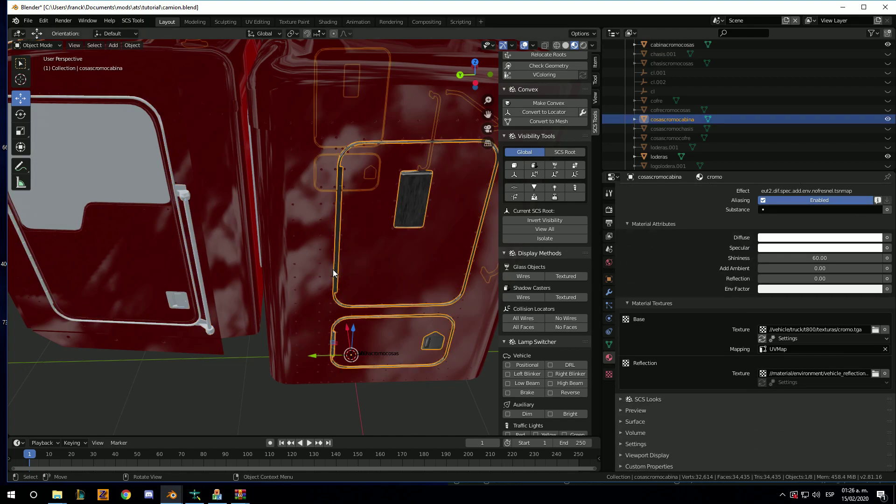
pyautogui.click(182, 240)
pyautogui.moveTo(187, 245); pyautogui.dragTo(266, 264, button='middle')
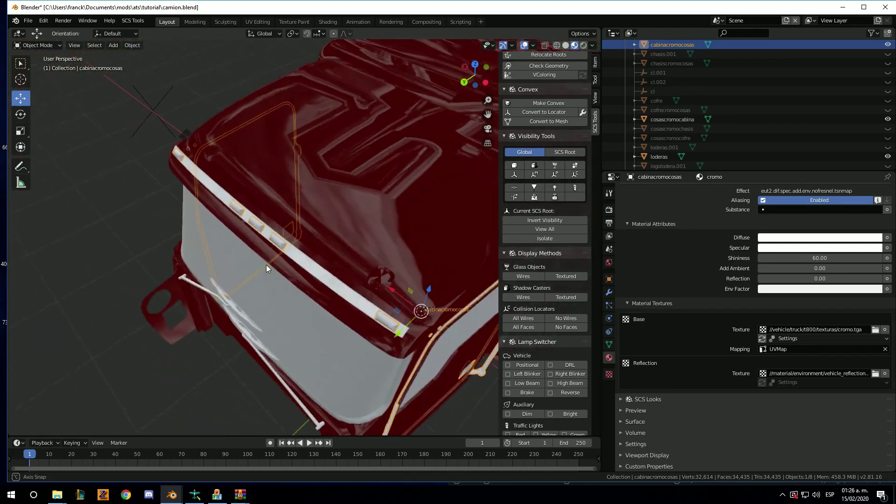
pyautogui.scroll(4, 275, 275)
pyautogui.click(288, 284)
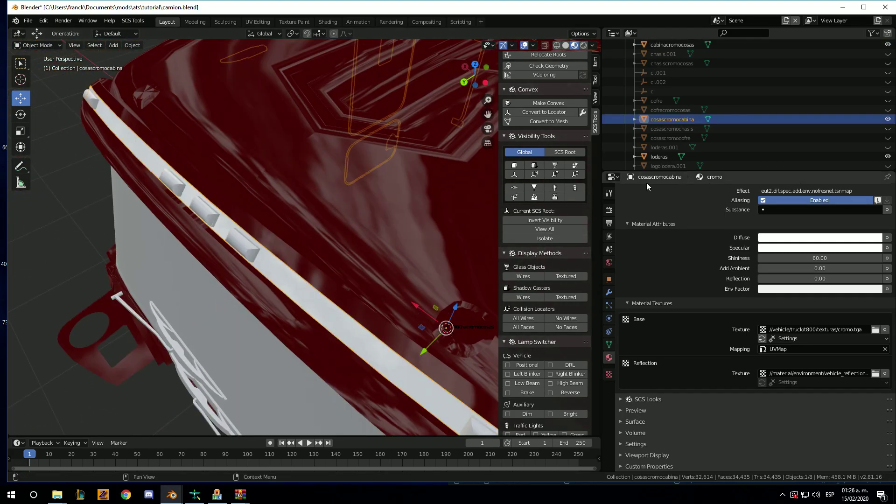
pyautogui.scroll(8, 815, 228)
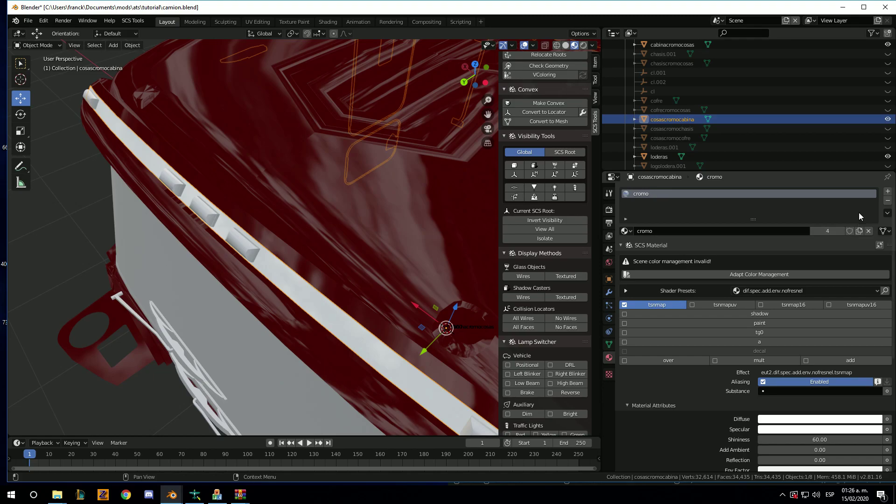
# - Replace the cabin chrome's material with a new one and accept Adapt Color Management
pyautogui.click(886, 201)
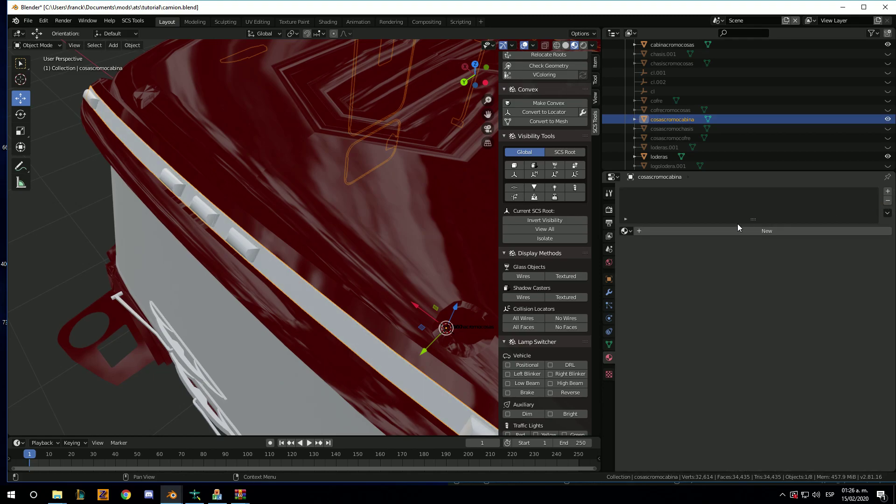
pyautogui.click(679, 231)
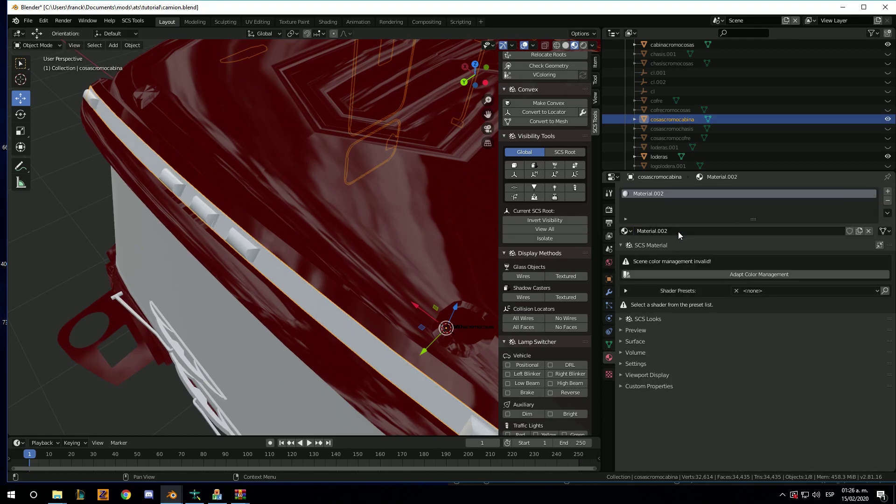
pyautogui.click(668, 273)
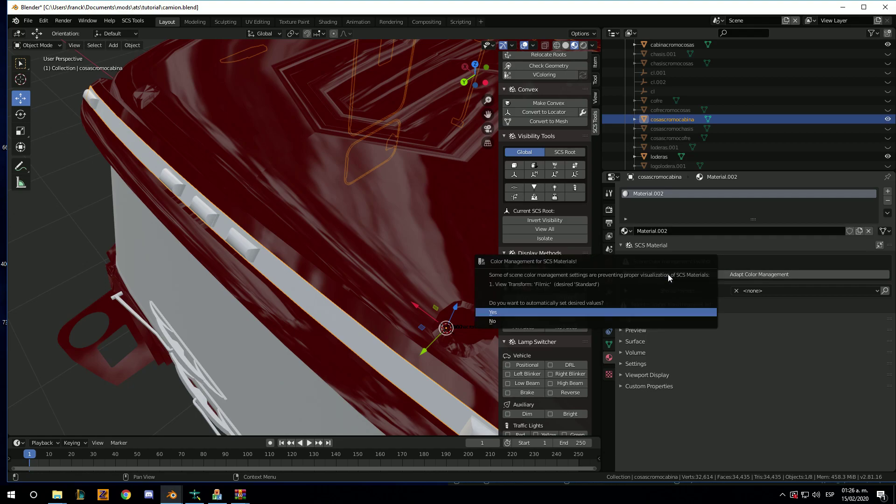
pyautogui.click(592, 312)
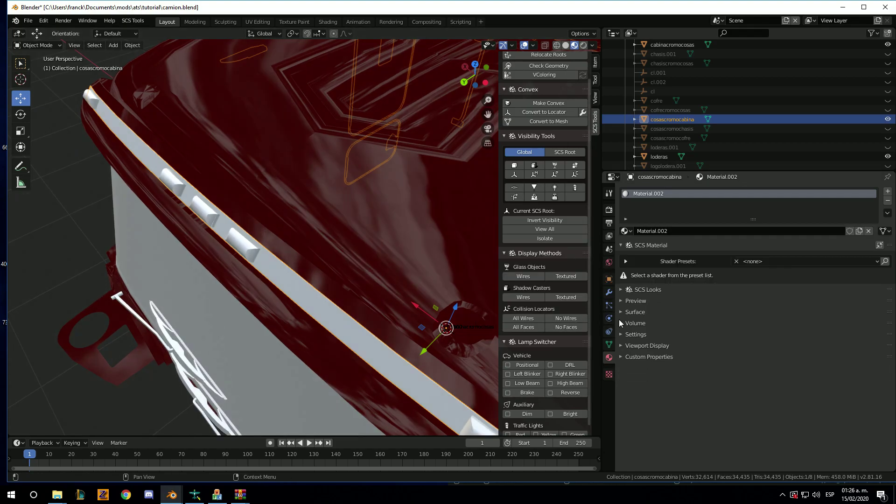
# - Browse the SCS shader presets, then reassign the existing cromo material to cosascromocabina
pyautogui.scroll(-5, 418, 243)
pyautogui.scroll(-2, 398, 235)
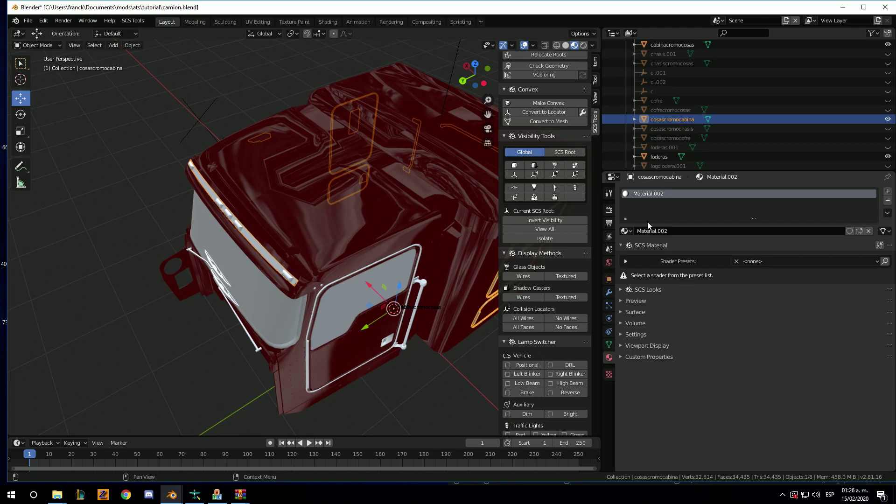
pyautogui.click(782, 262)
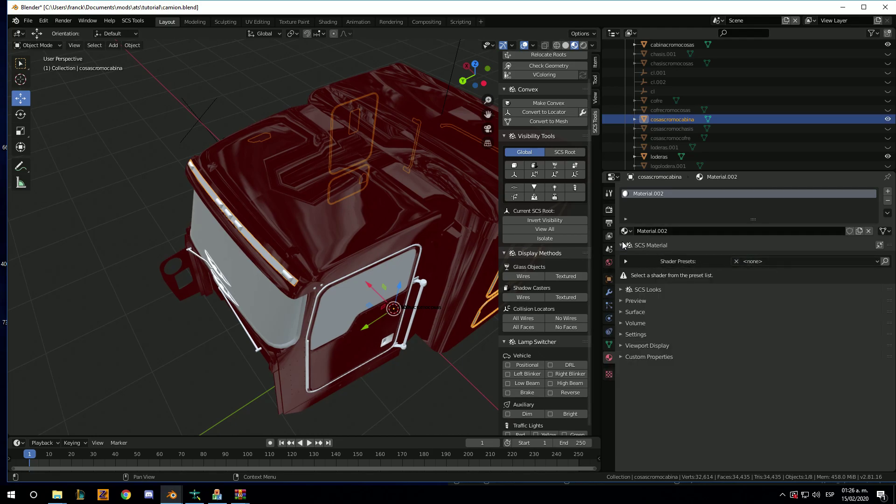
pyautogui.click(625, 231)
pyautogui.click(642, 254)
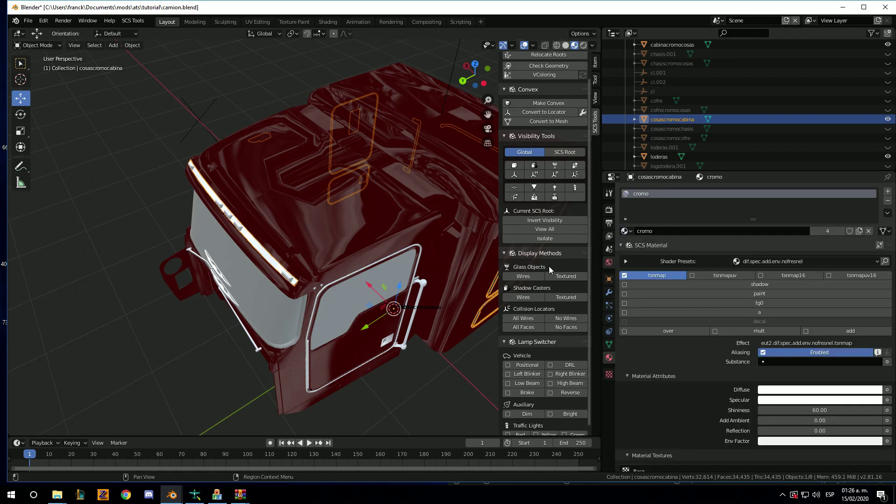
pyautogui.scroll(3, 298, 265)
pyautogui.scroll(2, 313, 238)
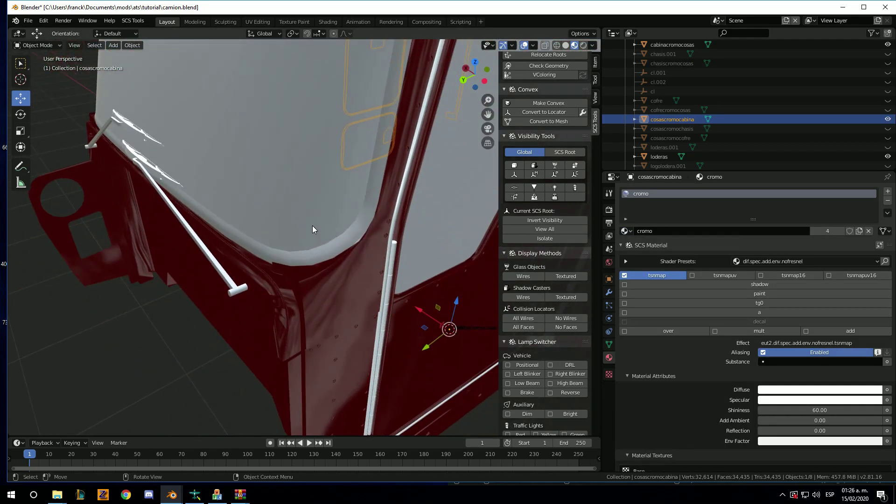
pyautogui.scroll(-3, 312, 223)
# - Select the door chrome trim and replace its material with a new one named 'cr'
pyautogui.click(237, 235)
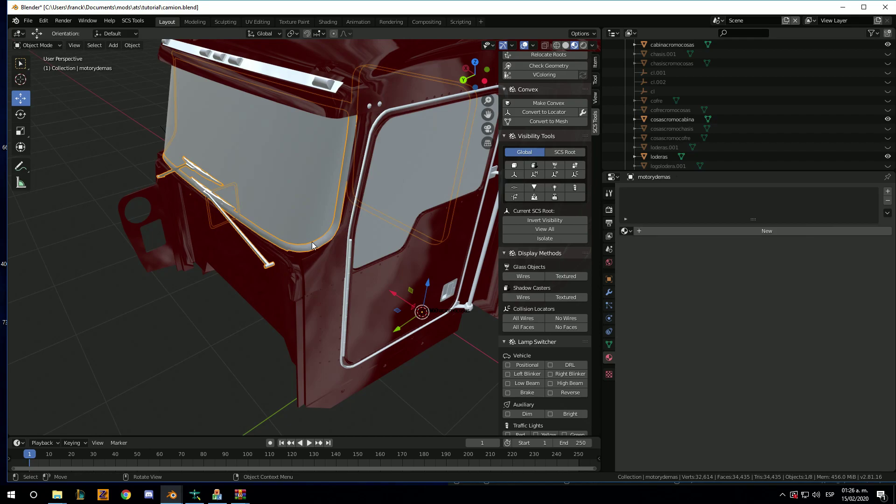
pyautogui.click(348, 268)
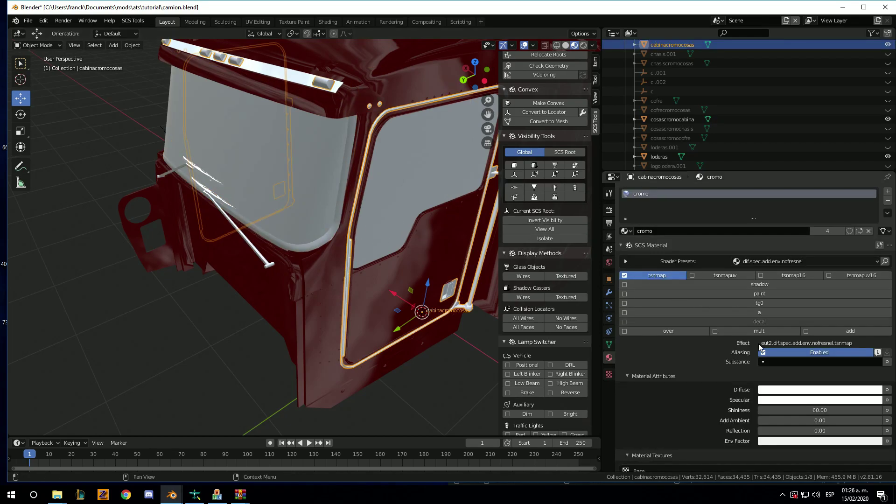
pyautogui.scroll(-2, 769, 360)
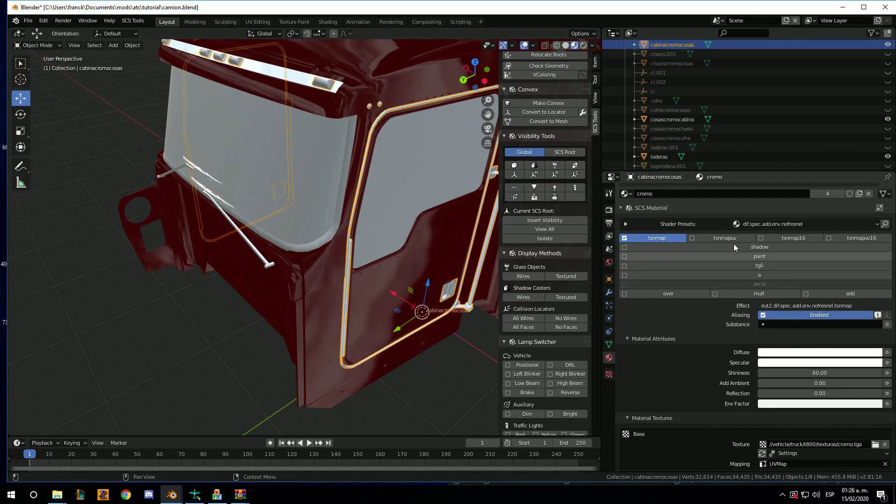
pyautogui.scroll(2, 733, 244)
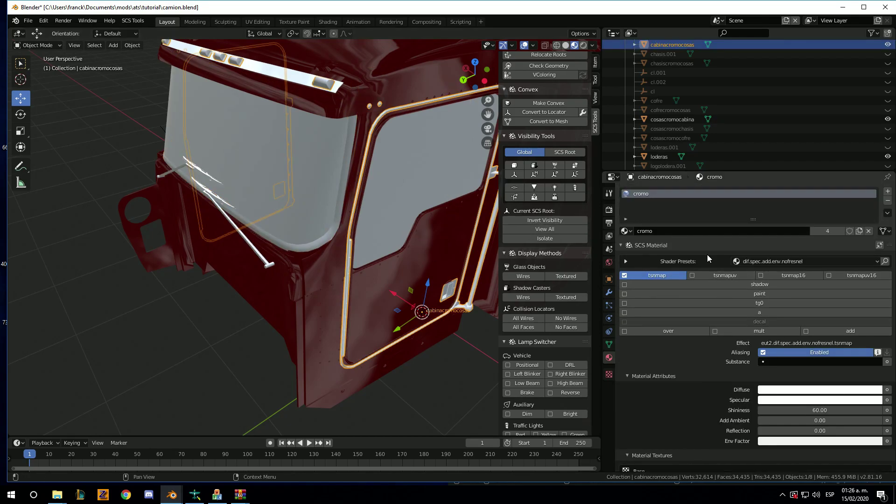
pyautogui.click(887, 201)
pyautogui.click(681, 233)
pyautogui.doubleClick(668, 233)
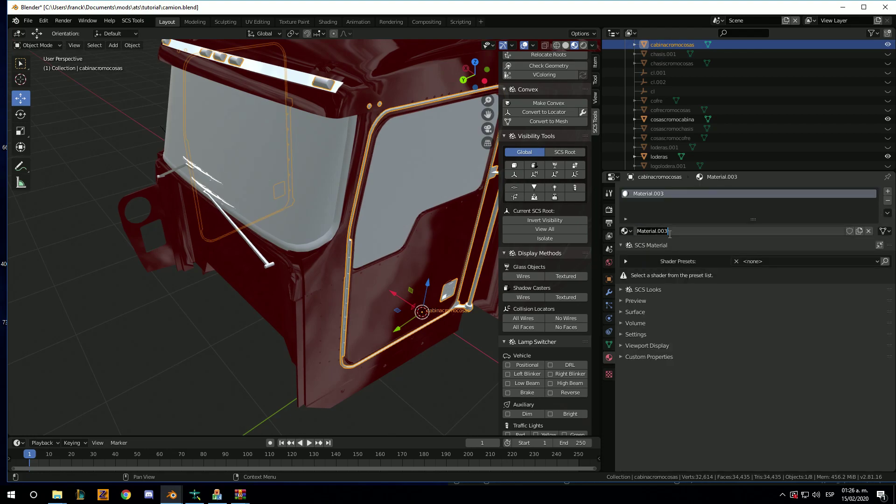
pyautogui.write('cr')
pyautogui.press('Return')
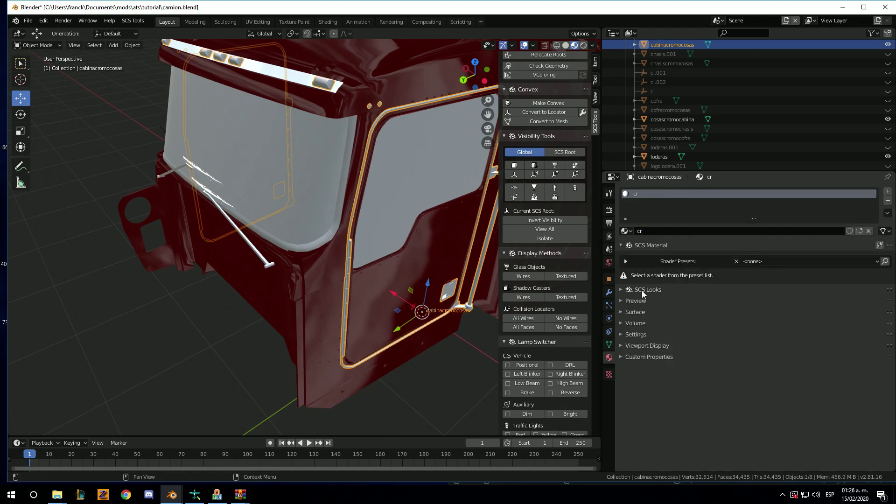
# - Give cr the dif.spec.add.env.nofresnel shader with cromo.tga as its base texture
pyautogui.click(821, 261)
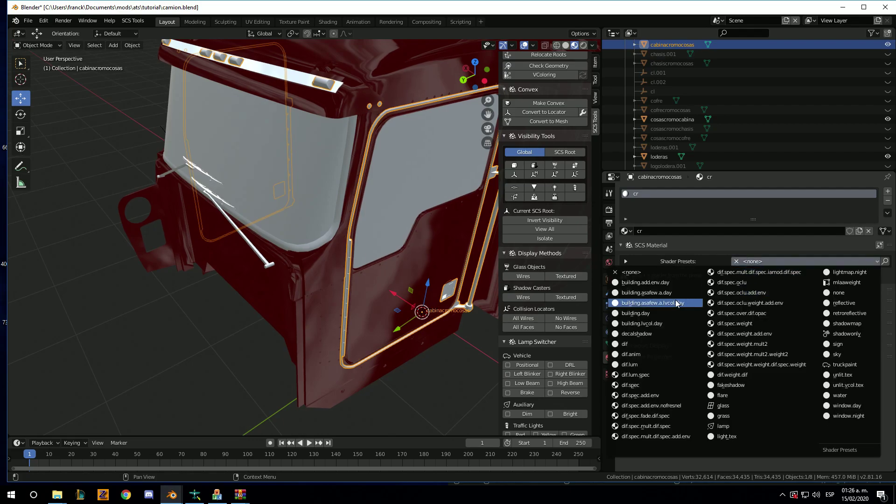
pyautogui.click(682, 413)
pyautogui.scroll(-4, 785, 355)
pyautogui.scroll(-3, 806, 384)
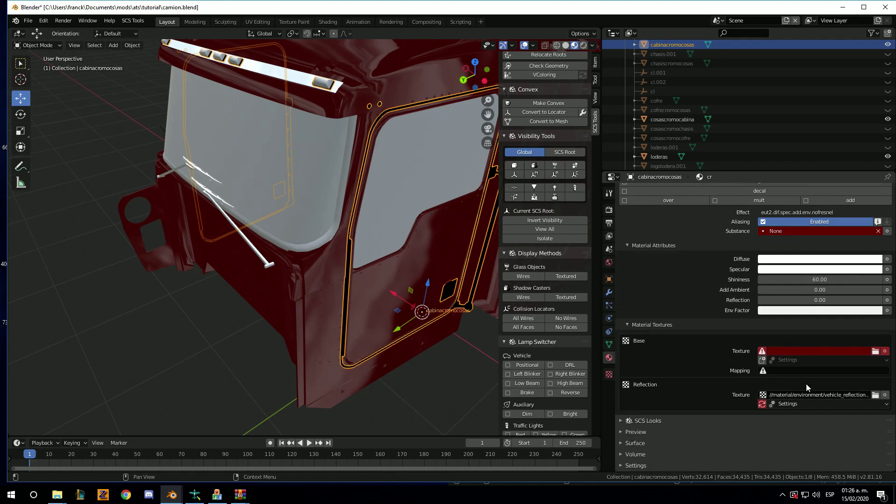
pyautogui.click(875, 351)
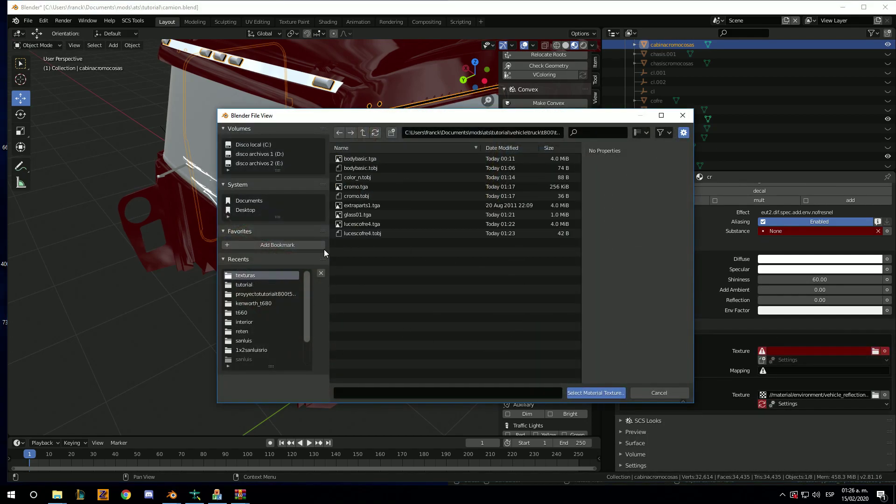
pyautogui.click(354, 233)
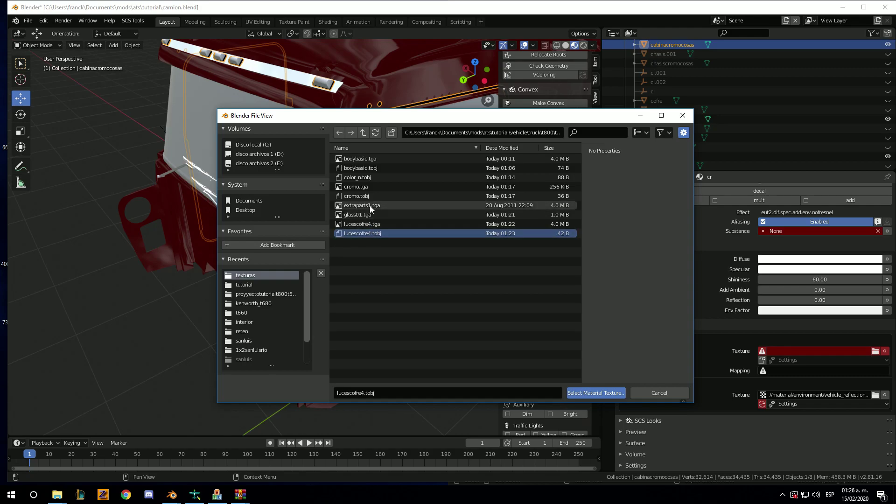
pyautogui.doubleClick(357, 187)
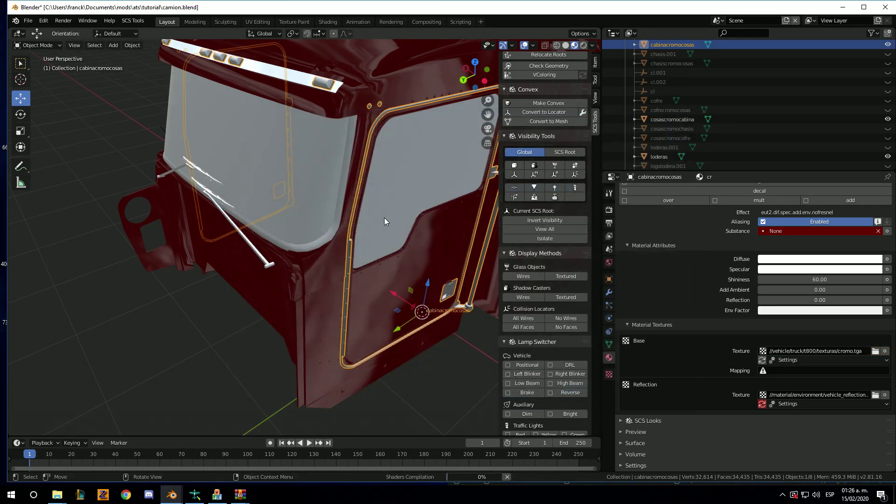
# - Set the base texture mapping to UVMap
pyautogui.scroll(2, 368, 264)
pyautogui.scroll(3, 368, 263)
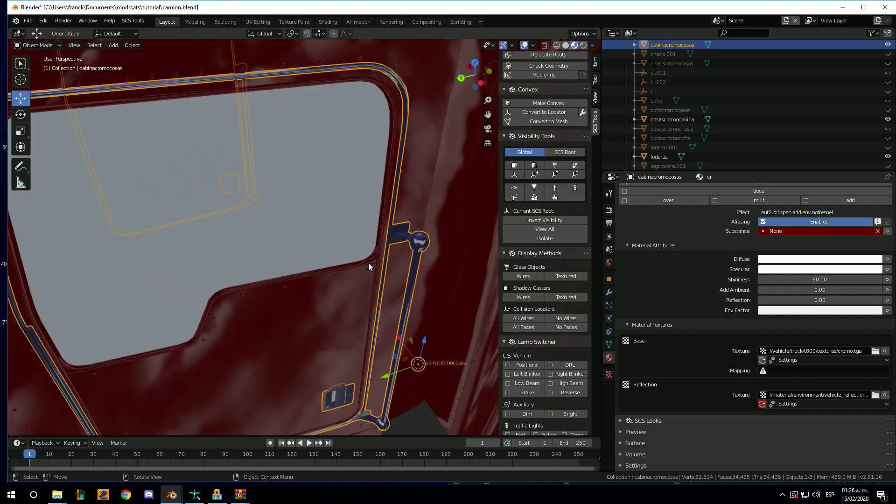
pyautogui.scroll(-1, 380, 251)
pyautogui.scroll(-2, 378, 245)
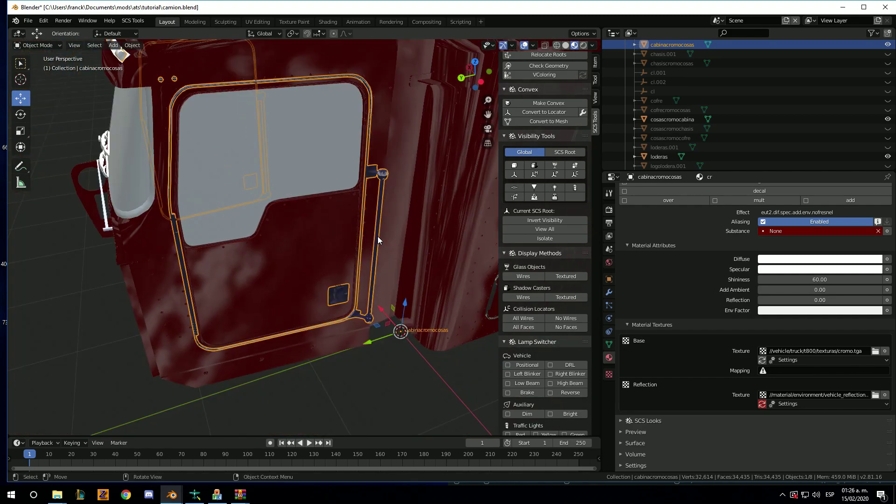
pyautogui.scroll(-2, 376, 239)
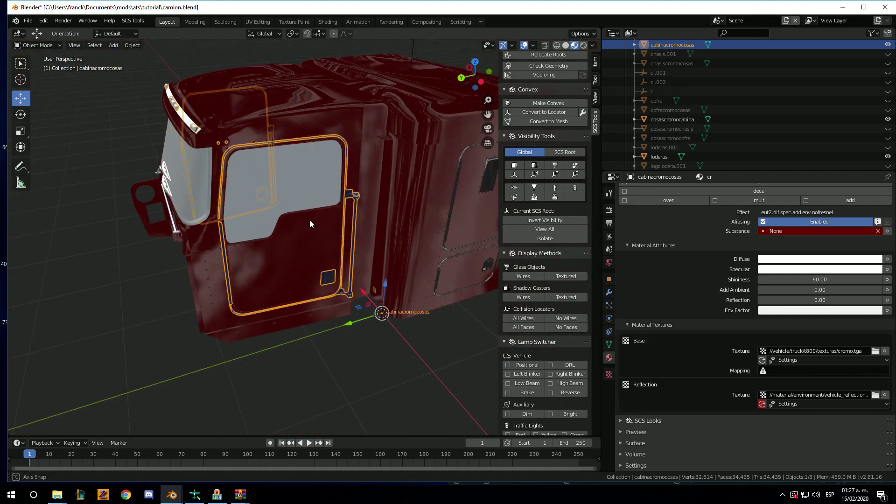
pyautogui.moveTo(309, 219); pyautogui.dragTo(396, 254, button='middle')
pyautogui.click(788, 370)
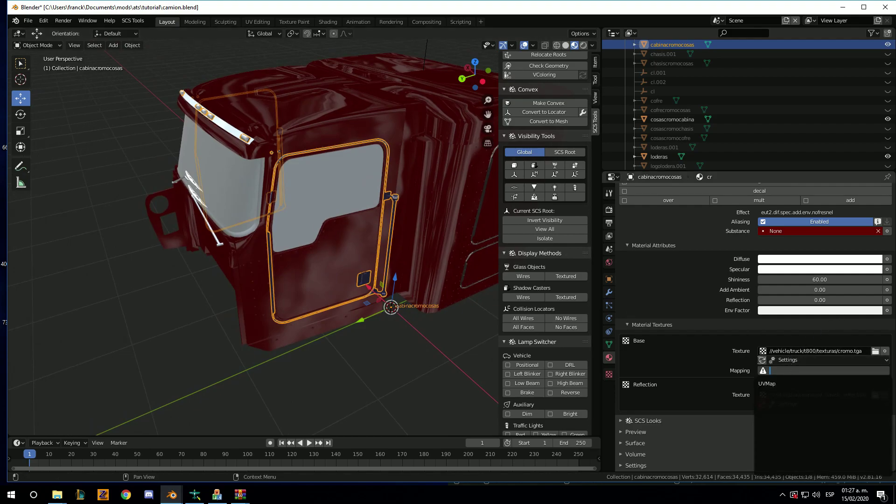
pyautogui.click(766, 383)
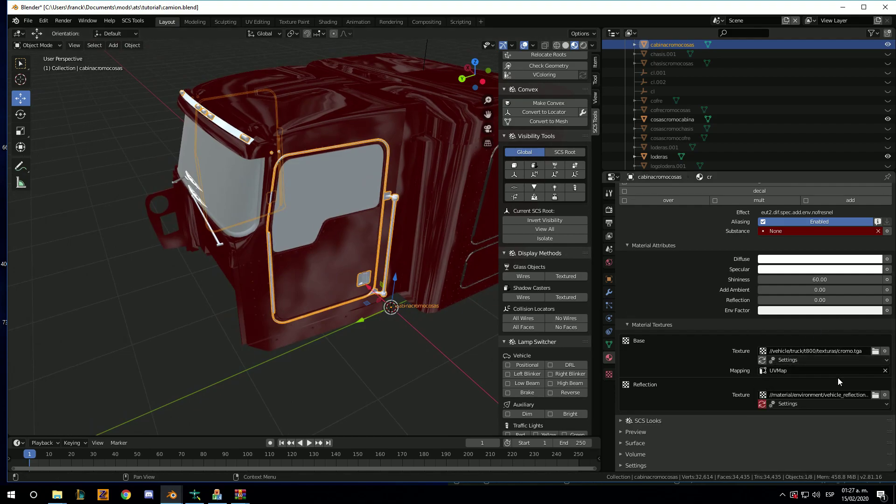
# - Unlink cr and assign the existing cromo material to the door trim
pyautogui.scroll(4, 830, 373)
pyautogui.scroll(3, 798, 346)
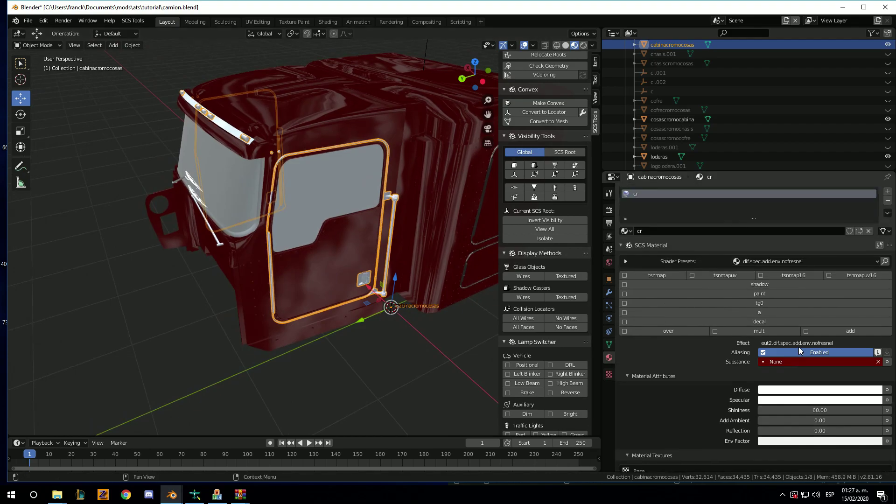
pyautogui.click(869, 232)
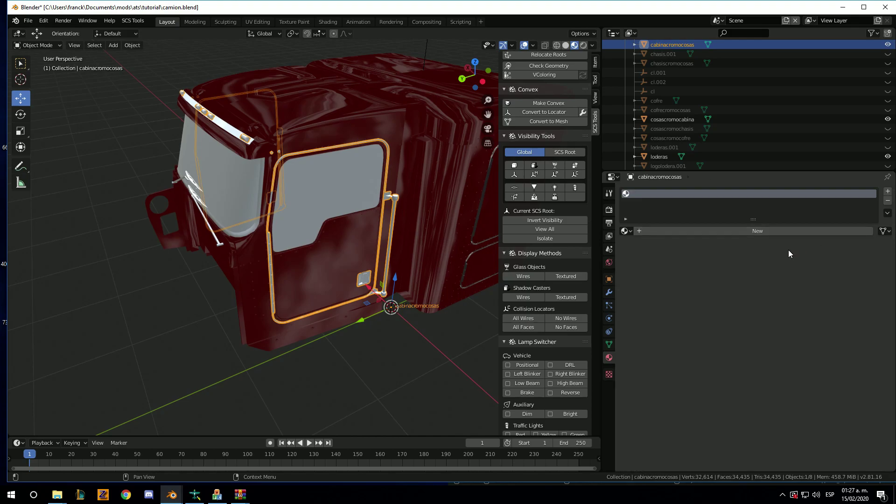
pyautogui.click(627, 232)
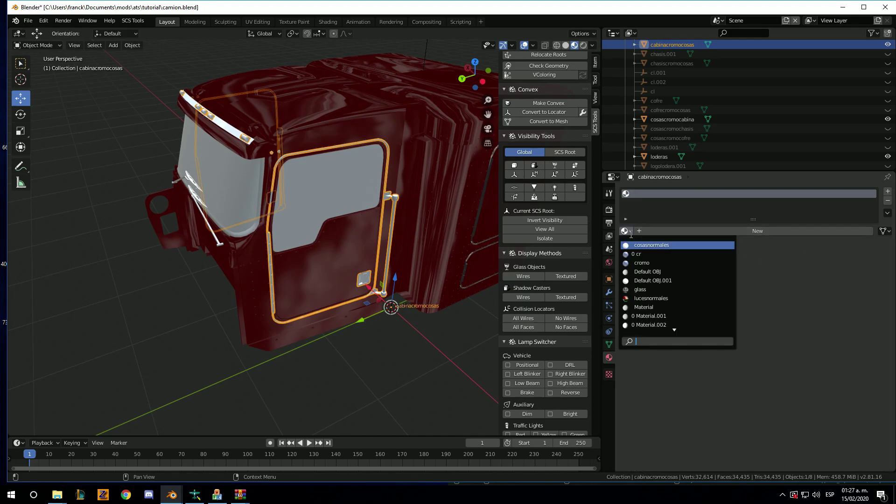
pyautogui.click(657, 264)
pyautogui.scroll(-2, 718, 361)
pyautogui.scroll(-3, 718, 360)
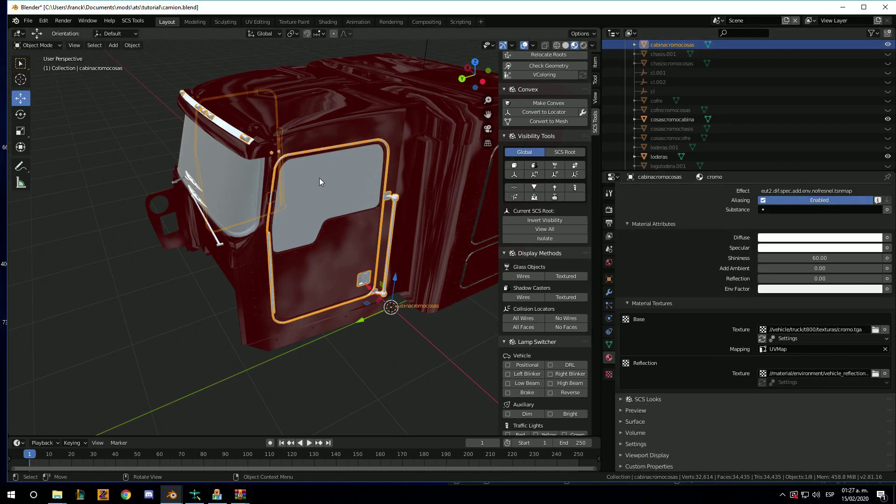
# - Split the 3D view and turn the new half into an image editor
pyautogui.press('n')
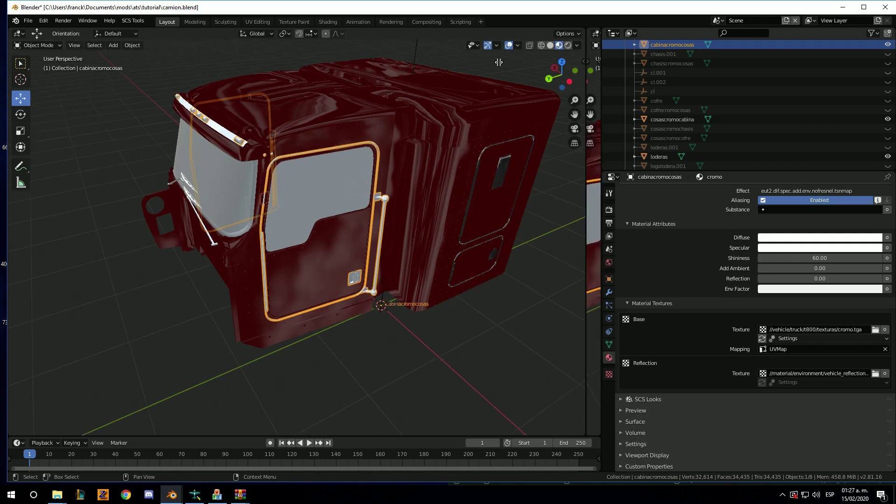
pyautogui.moveTo(598, 58); pyautogui.dragTo(372, 72)
pyautogui.click(383, 33)
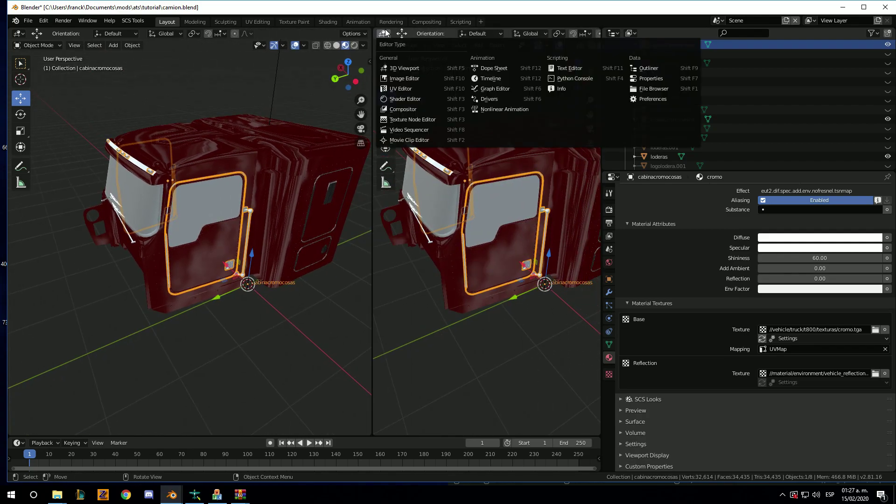
pyautogui.click(403, 89)
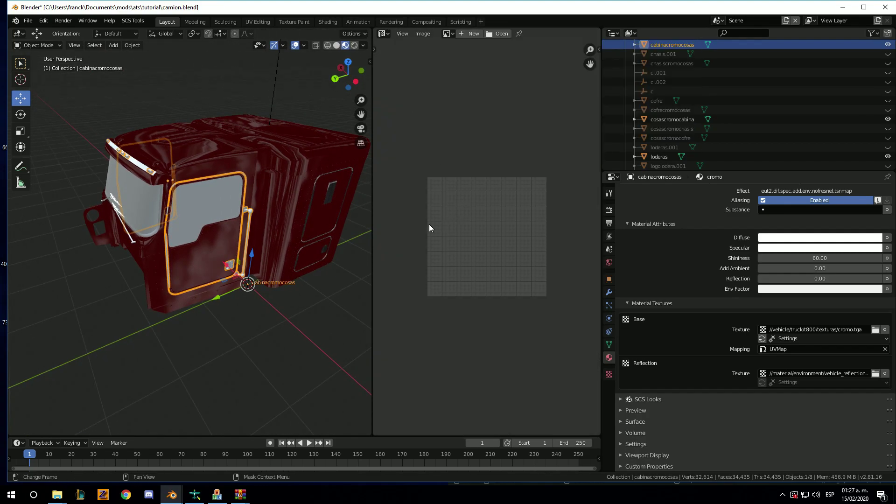
# - Enter Edit Mode on the trim mesh and orbit toward the cab's door
pyautogui.press('Tab')
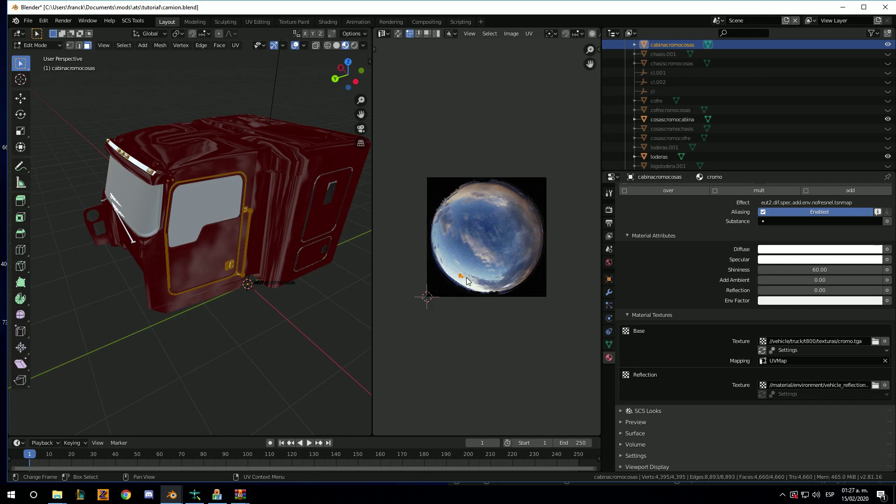
pyautogui.scroll(4, 466, 277)
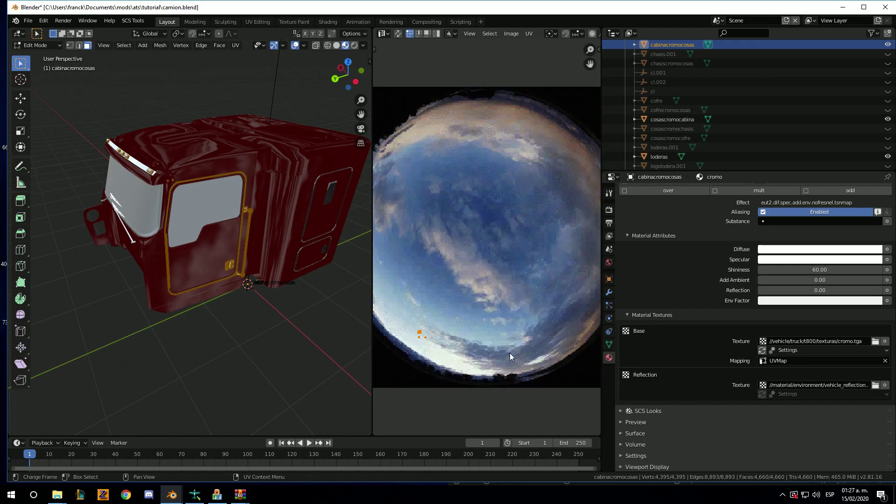
pyautogui.moveTo(426, 340); pyautogui.dragTo(408, 320)
pyautogui.scroll(6, 247, 232)
pyautogui.moveTo(242, 228); pyautogui.dragTo(289, 252, button='middle')
pyautogui.scroll(-2, 507, 269)
pyautogui.scroll(-3, 497, 259)
# - Scale and move the trim UV island over the cromo image
pyautogui.press('s')
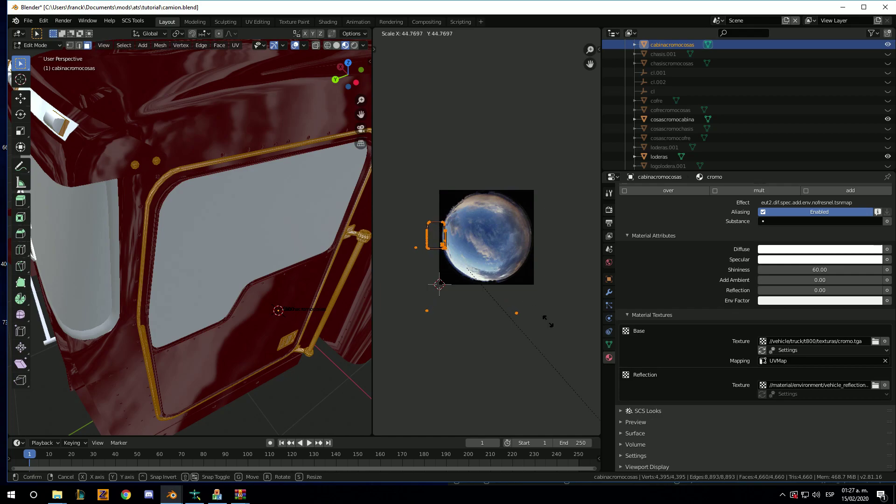
pyautogui.click(509, 353)
pyautogui.press('g')
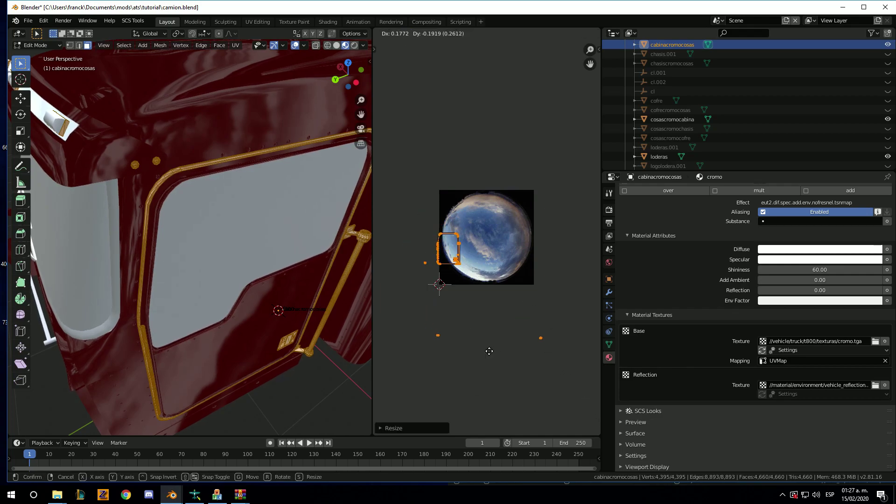
pyautogui.click(488, 351)
pyautogui.press('s')
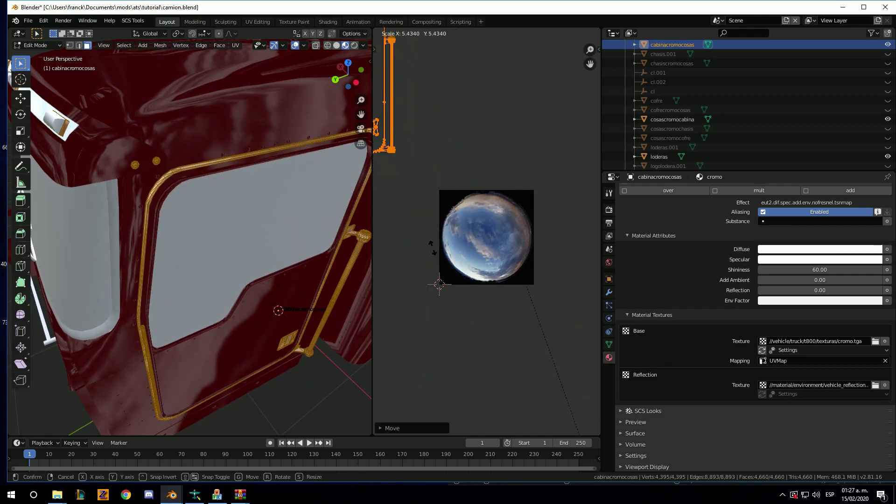
pyautogui.click(433, 247)
pyautogui.scroll(-1, 448, 243)
pyautogui.moveTo(294, 185); pyautogui.dragTo(259, 174, button='middle')
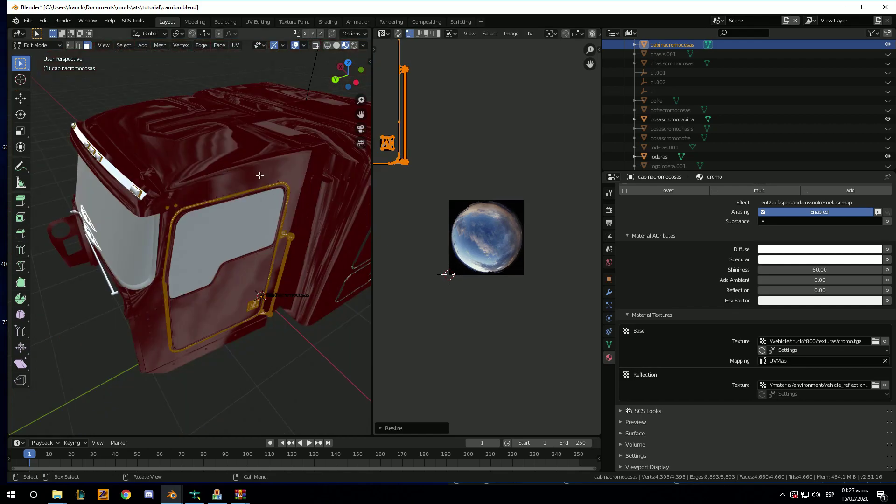
# - Re-unwrap the whole chrome parts mesh onto the texture
pyautogui.press('Tab')
pyautogui.scroll(3, 307, 251)
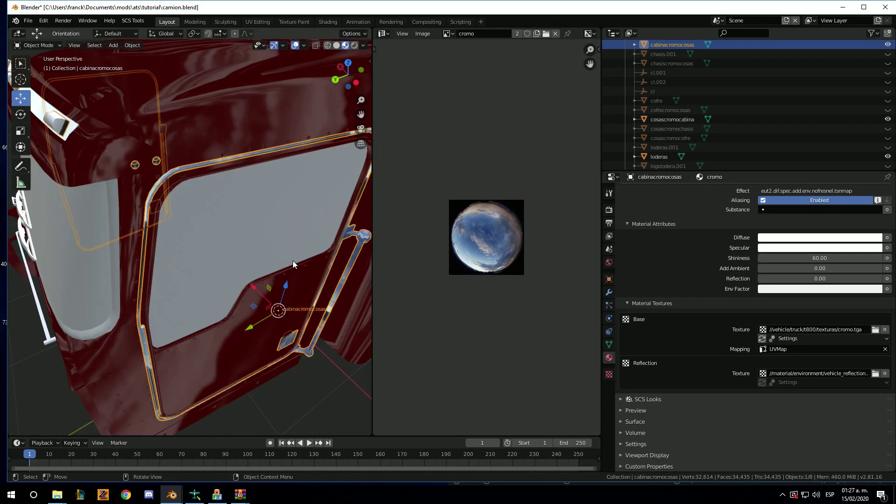
pyautogui.scroll(2, 293, 261)
pyautogui.press('Tab')
pyautogui.press('u')
pyautogui.press('Return')
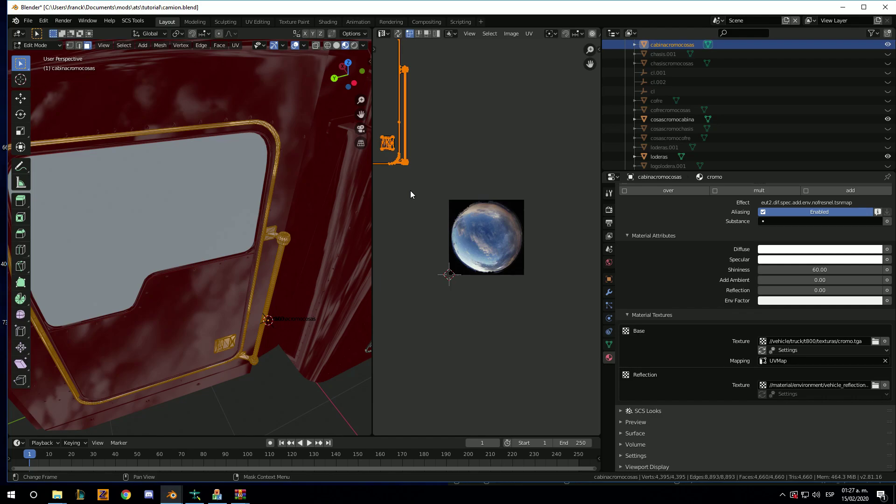
pyautogui.press('Tab')
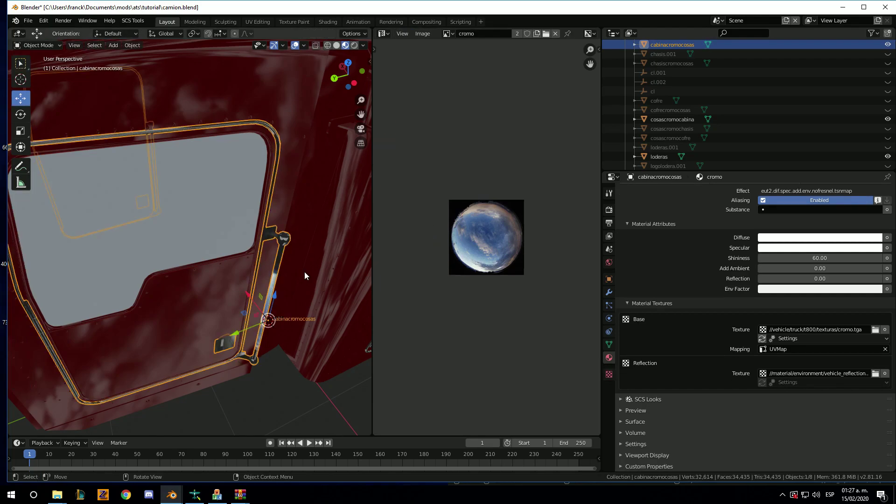
# - Move the unwrapped UV island onto the cromo image and return to Object Mode
pyautogui.moveTo(304, 272)
pyautogui.mouseDown(button='middle')
pyautogui.moveTo(313, 259)
pyautogui.moveTo(298, 253)
pyautogui.mouseUp(button='middle')
pyautogui.press('Tab')
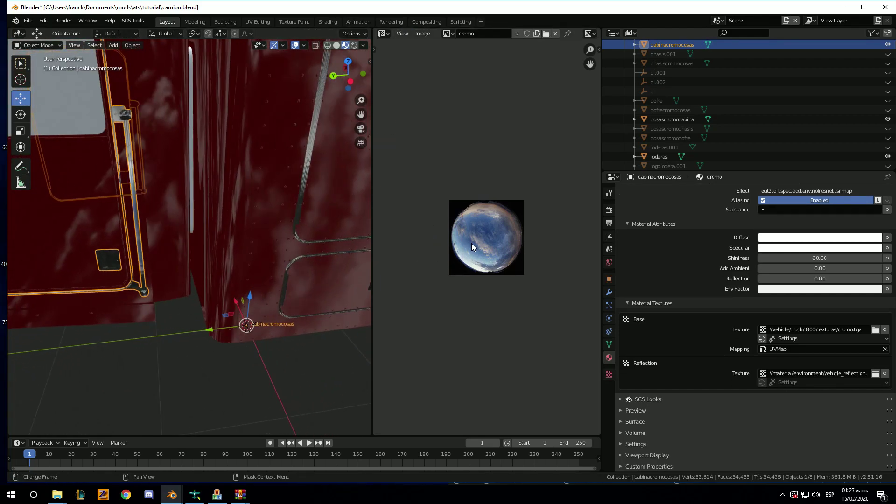
pyautogui.press('g')
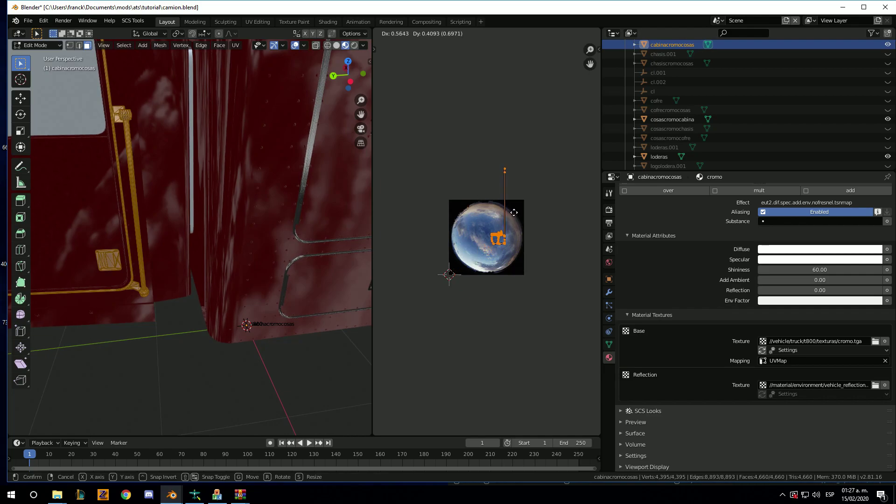
pyautogui.click(485, 241)
pyautogui.press('Tab')
# - Deselect the chrome parts and orbit around the cab to review the result
pyautogui.scroll(-3, 233, 217)
pyautogui.moveTo(233, 216)
pyautogui.mouseDown(button='middle')
pyautogui.moveTo(245, 220)
pyautogui.moveTo(226, 256)
pyautogui.moveTo(258, 245)
pyautogui.mouseUp(button='middle')
pyautogui.click(166, 310)
pyautogui.scroll(3, 251, 247)
pyautogui.scroll(-2, 259, 244)
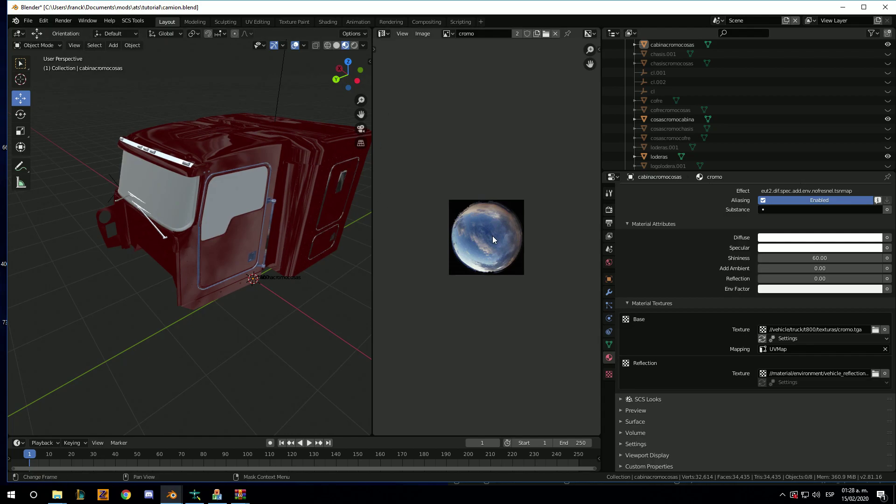
pyautogui.scroll(5, 231, 228)
pyautogui.scroll(-5, 233, 220)
pyautogui.moveTo(234, 220); pyautogui.dragTo(246, 217, button='middle')
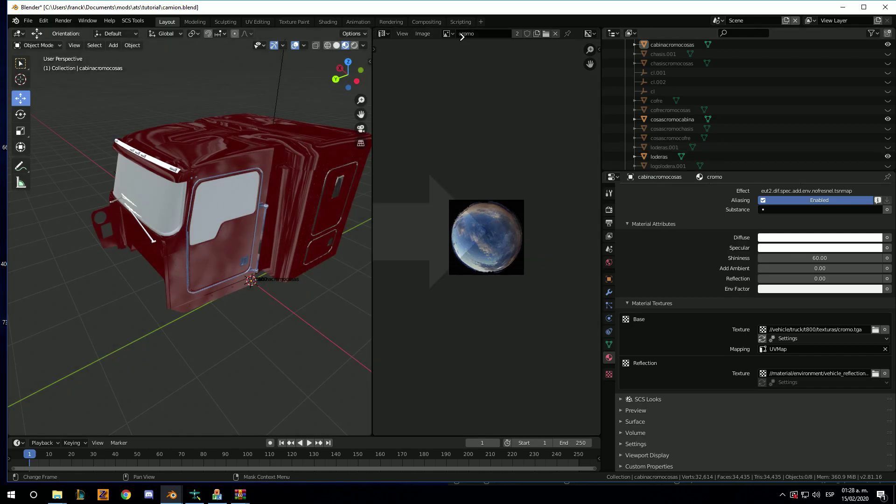
# - Merge the image editor into the 3D Viewport, then inspect cosascromocabina and loderas
pyautogui.moveTo(370, 28); pyautogui.dragTo(412, 158)
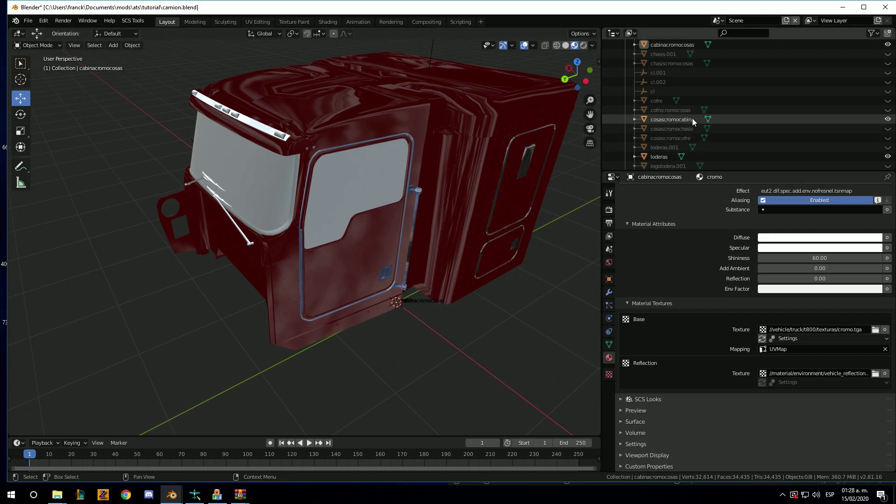
pyautogui.click(668, 120)
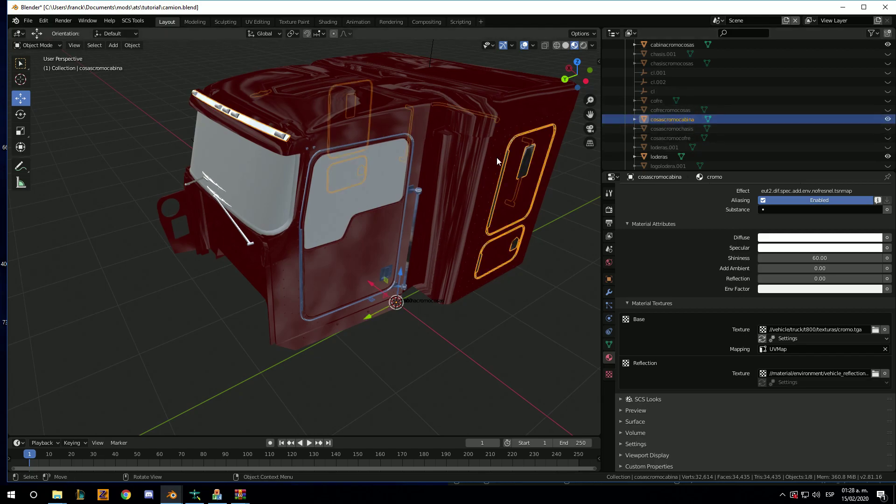
pyautogui.moveTo(496, 157); pyautogui.dragTo(466, 161, button='middle')
pyautogui.click(663, 157)
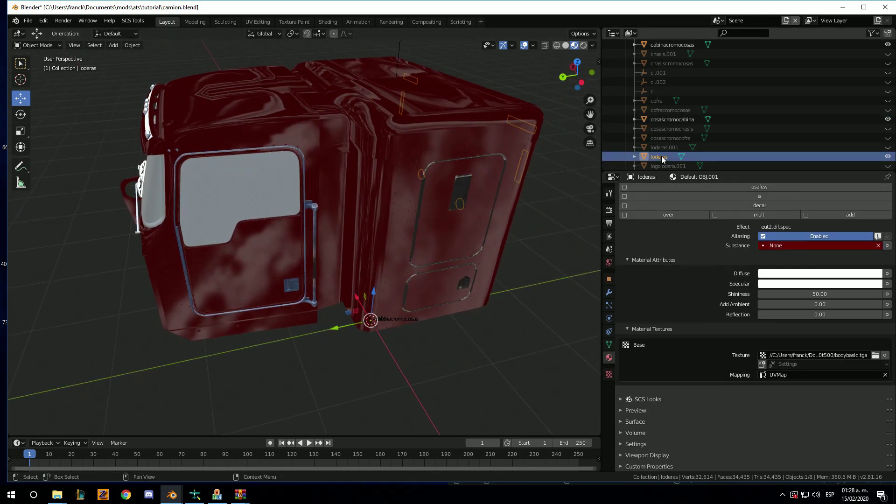
pyautogui.moveTo(450, 226)
pyautogui.mouseDown(button='middle')
pyautogui.moveTo(409, 220)
pyautogui.moveTo(357, 228)
pyautogui.moveTo(245, 144)
pyautogui.moveTo(283, 159)
pyautogui.moveTo(308, 147)
pyautogui.moveTo(333, 167)
pyautogui.mouseUp(button='middle')
pyautogui.scroll(2, 245, 145)
pyautogui.scroll(-2, 245, 147)
# - Select cabinacamarote, then loderas again, orbiting around the cab's door side and rear
pyautogui.click(318, 178)
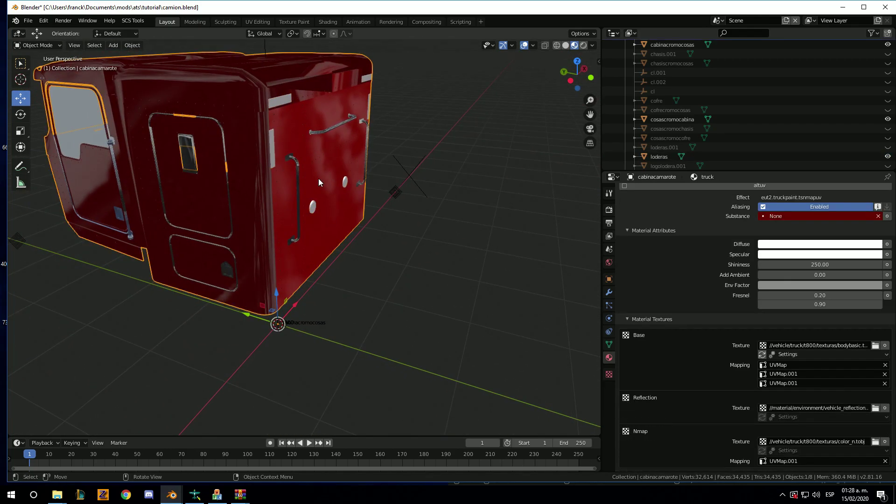
pyautogui.moveTo(232, 177); pyautogui.dragTo(256, 201, button='middle')
pyautogui.scroll(2, 390, 206)
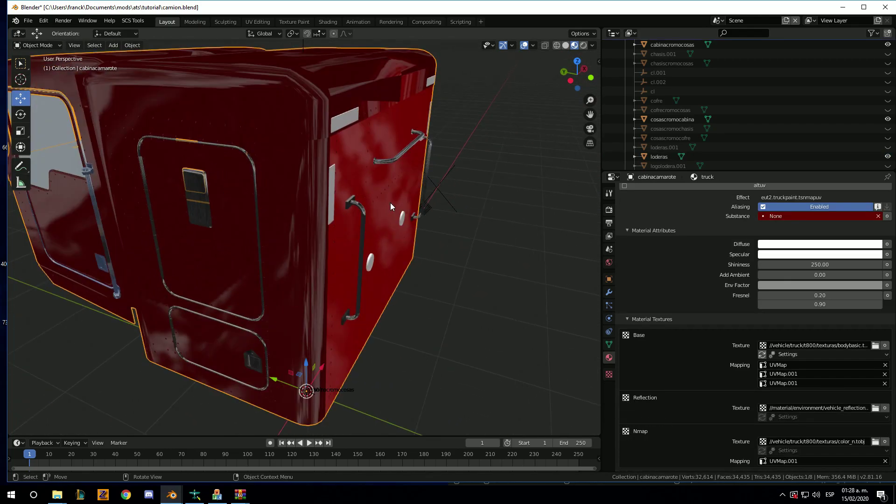
pyautogui.scroll(-3, 388, 189)
pyautogui.click(329, 162)
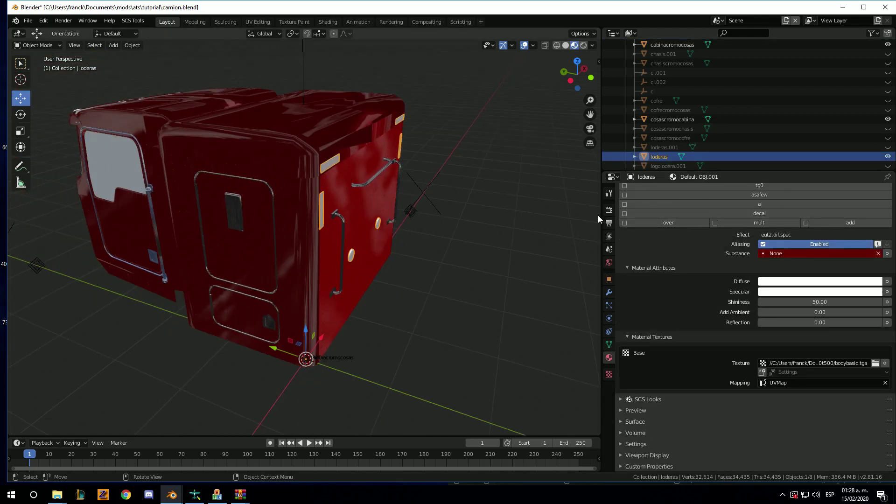
pyautogui.moveTo(584, 191)
pyautogui.mouseDown(button='middle')
pyautogui.moveTo(432, 201)
pyautogui.moveTo(435, 217)
pyautogui.moveTo(474, 221)
pyautogui.moveTo(568, 180)
pyautogui.moveTo(482, 200)
pyautogui.moveTo(538, 169)
pyautogui.mouseUp(button='middle')
pyautogui.scroll(3, 704, 303)
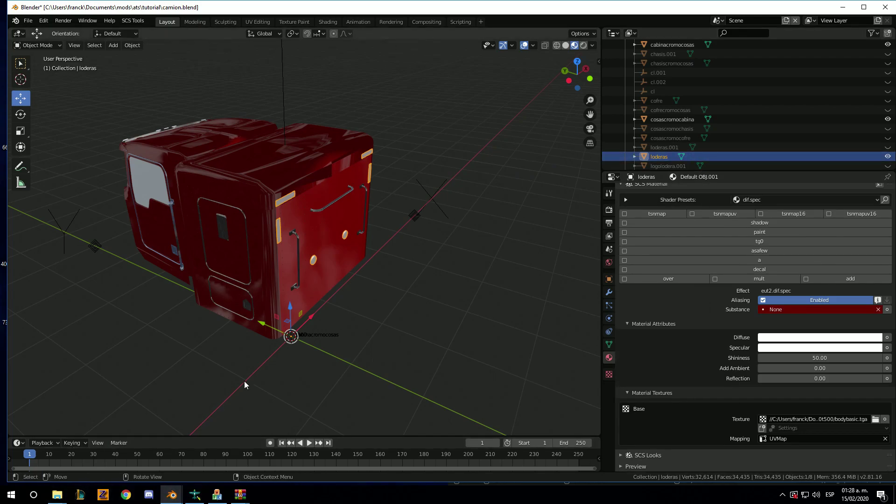
pyautogui.scroll(2, 305, 244)
pyautogui.scroll(2, 305, 247)
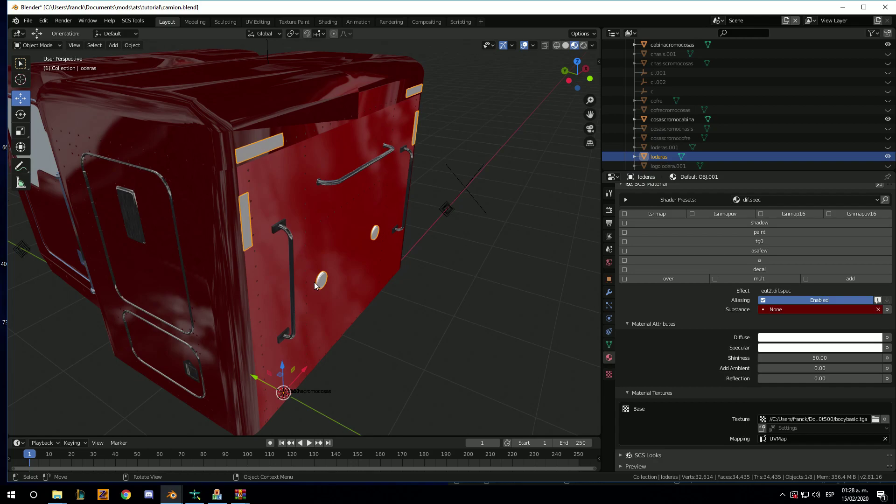
pyautogui.moveTo(315, 281); pyautogui.dragTo(279, 272, button='middle')
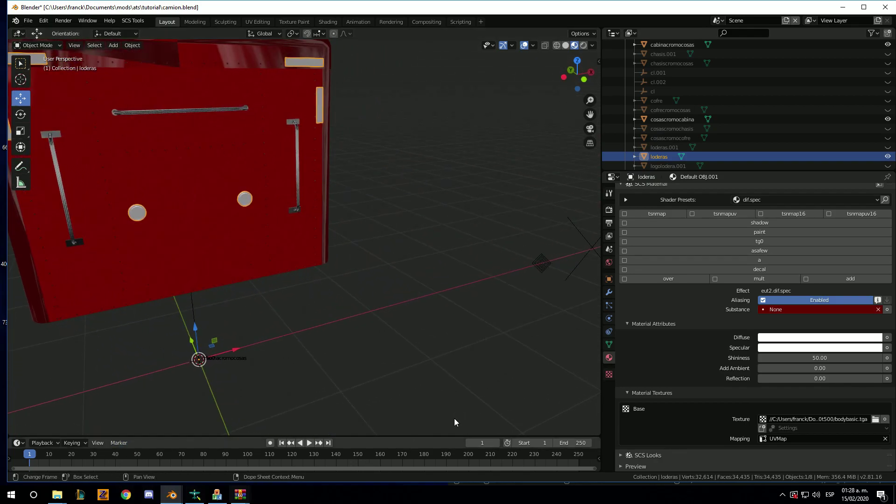
# - Assign the lucesnormales material to loderas and look over its settings
pyautogui.scroll(3, 655, 277)
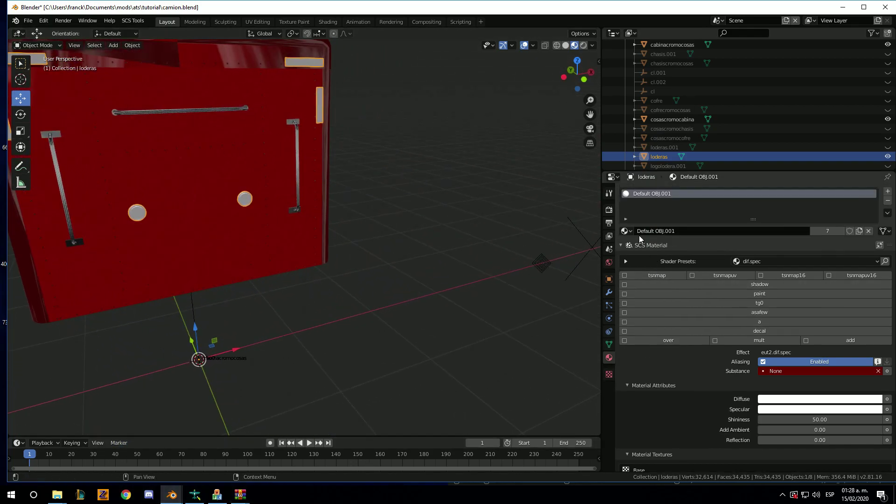
pyautogui.click(625, 230)
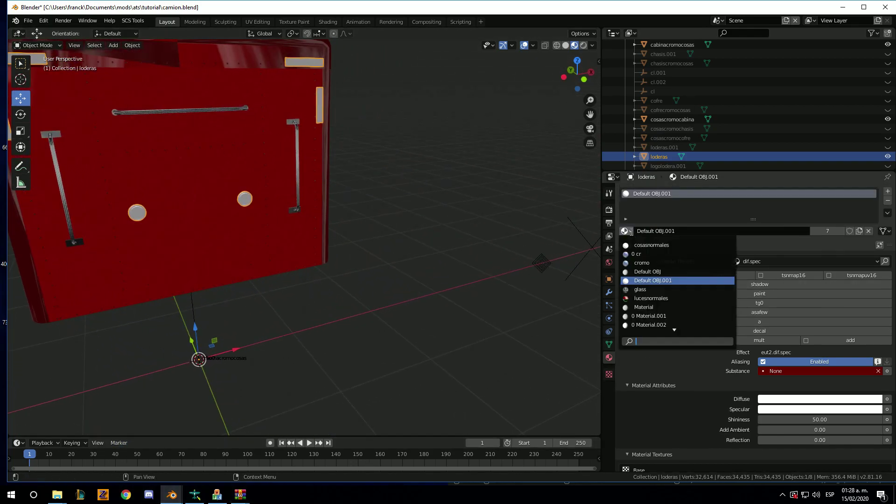
pyautogui.click(651, 298)
pyautogui.scroll(2, 284, 199)
pyautogui.scroll(2, 287, 203)
pyautogui.scroll(2, 290, 206)
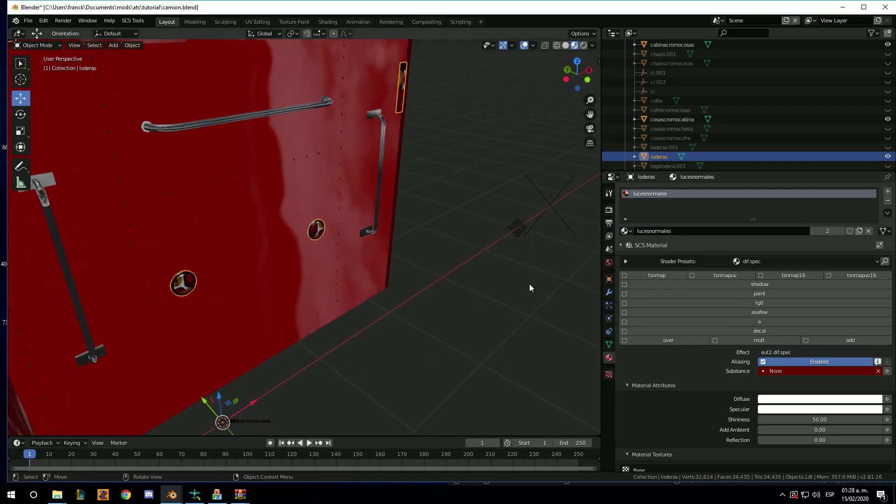
pyautogui.scroll(-5, 772, 352)
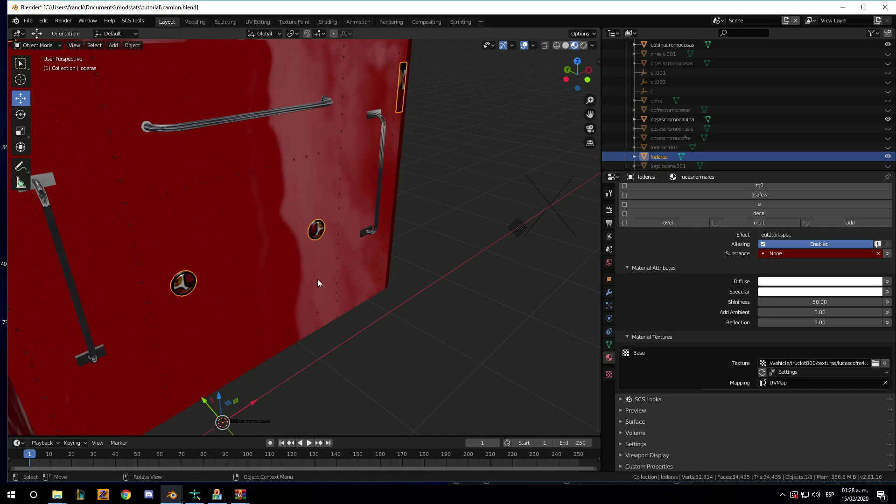
pyautogui.scroll(-1, 318, 279)
pyautogui.scroll(-4, 329, 276)
pyautogui.scroll(3, 662, 228)
pyautogui.scroll(2, 662, 227)
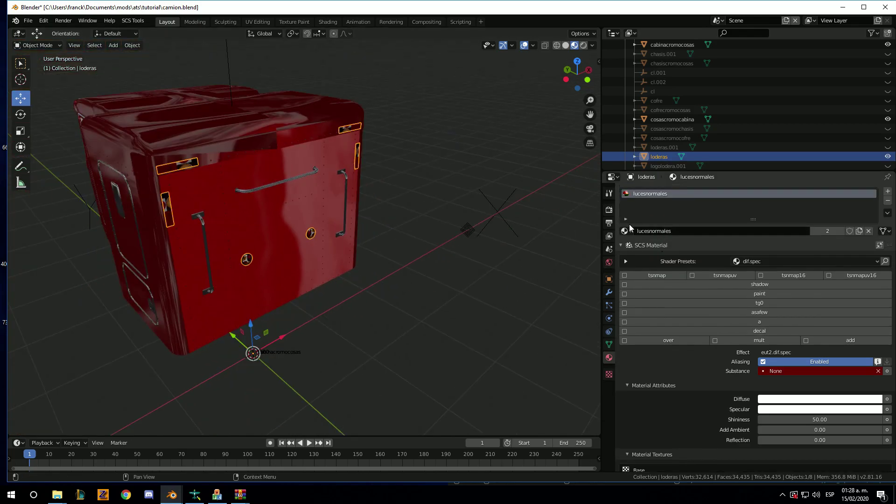
# - Swap the loderas material to cosasnormales, then to glass
pyautogui.click(626, 231)
pyautogui.click(646, 248)
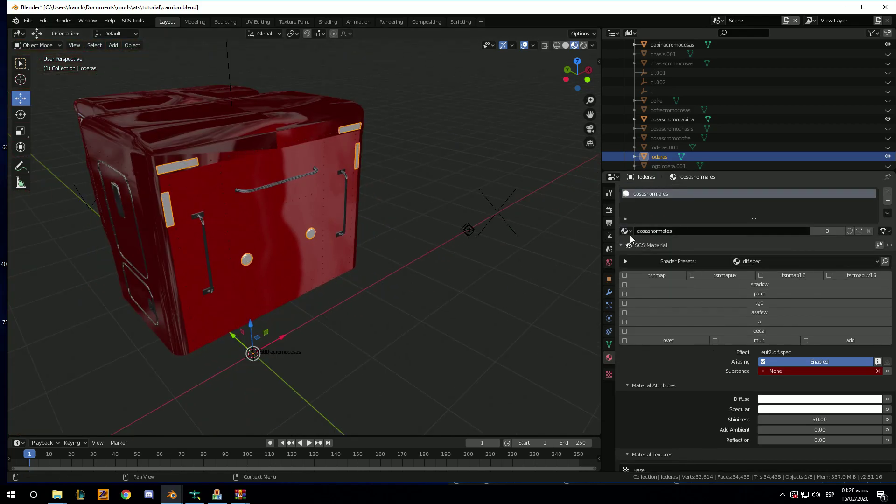
pyautogui.click(626, 232)
pyautogui.click(637, 289)
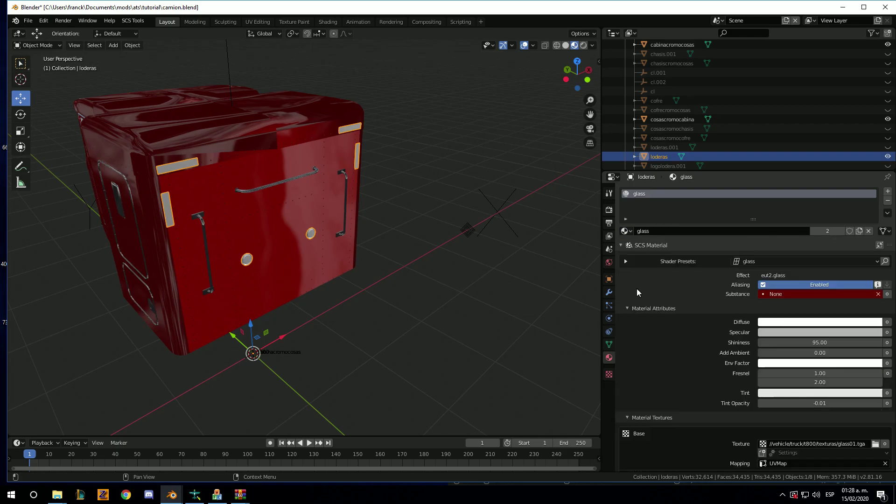
pyautogui.scroll(2, 228, 217)
pyautogui.scroll(2, 228, 217)
pyautogui.scroll(2, 232, 217)
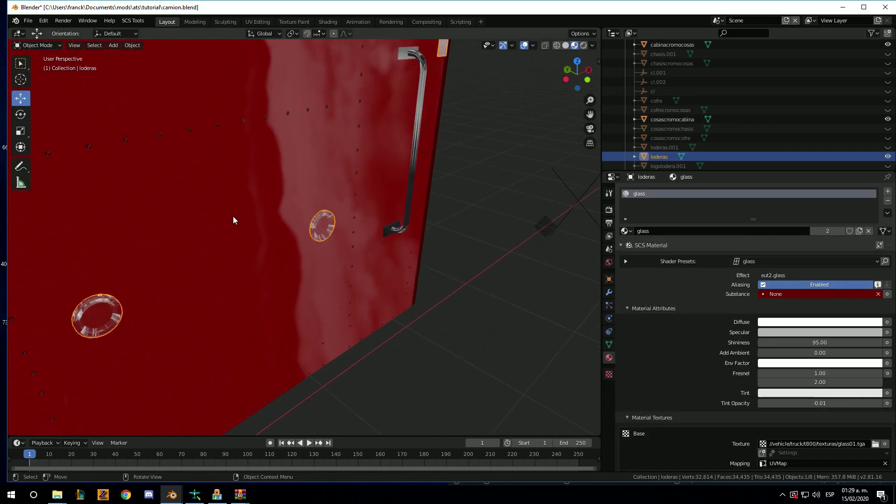
pyautogui.scroll(-6, 233, 216)
# - Create a new material for loderas and rename it temp
pyautogui.click(634, 232)
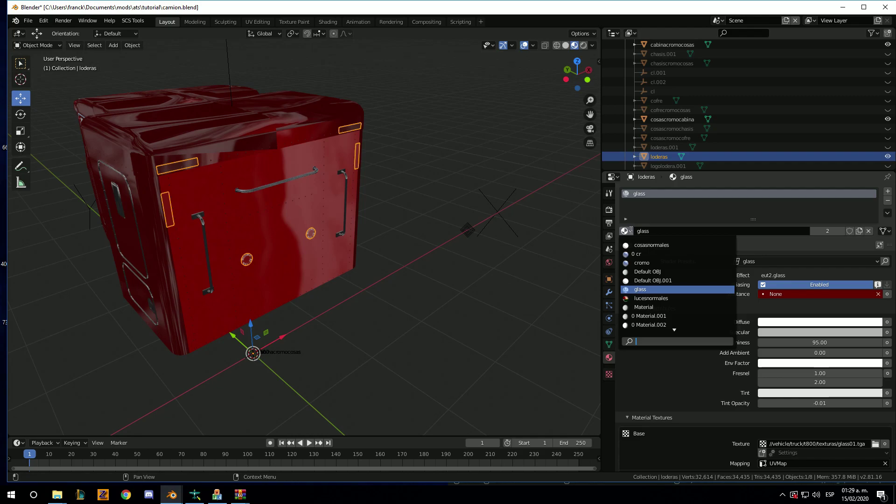
pyautogui.click(677, 315)
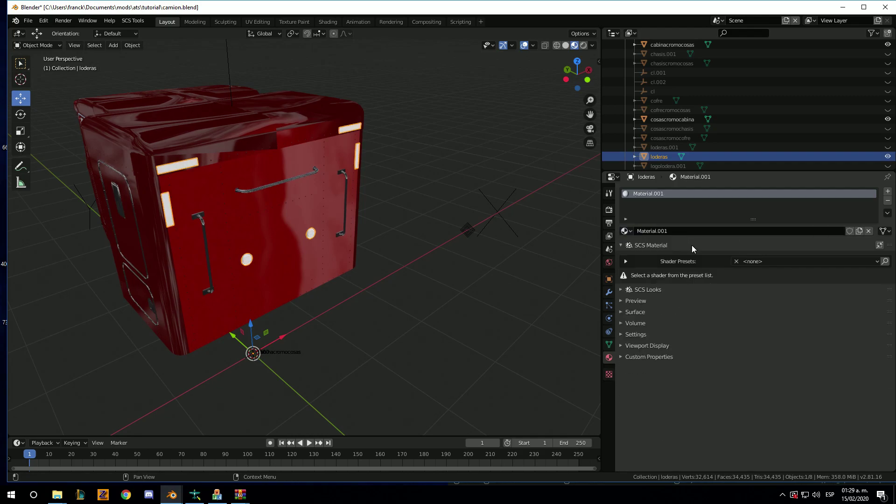
pyautogui.click(687, 233)
pyautogui.write('tem')
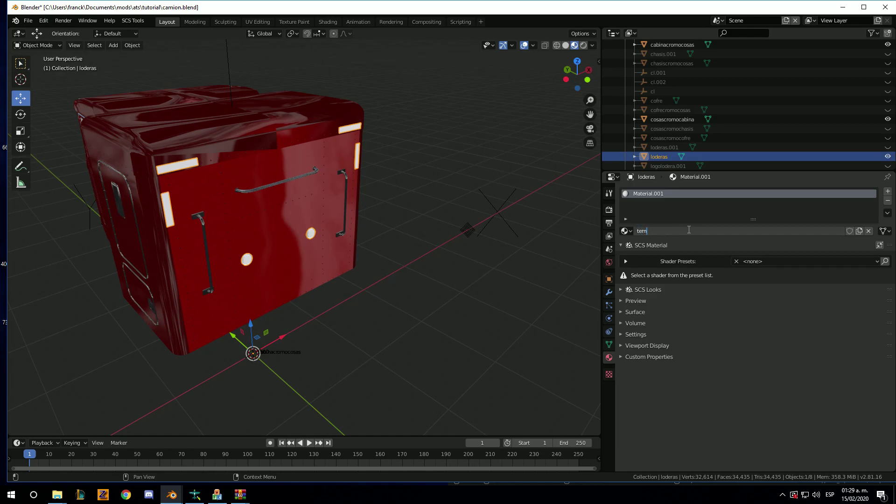
pyautogui.write('p')
pyautogui.press('Return')
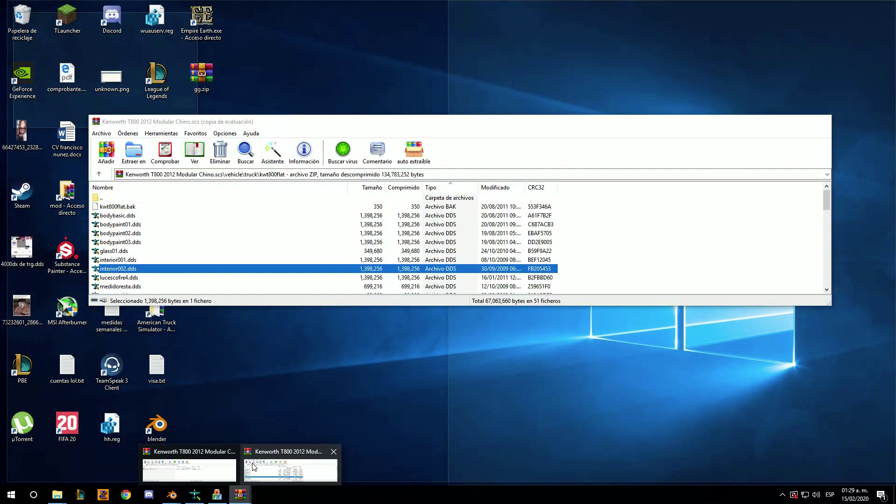
# - View extraparts1.tga from the kwt800flat list in WinRAR, then close the viewer and return to Blender
pyautogui.click(287, 466)
pyautogui.scroll(-2, 169, 257)
pyautogui.scroll(-2, 168, 257)
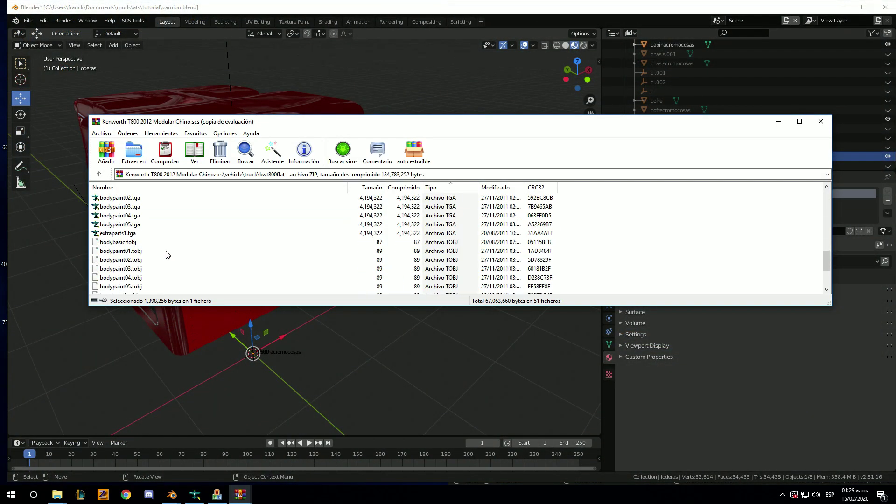
pyautogui.scroll(-2, 166, 258)
pyautogui.scroll(-2, 164, 258)
pyautogui.scroll(-2, 164, 259)
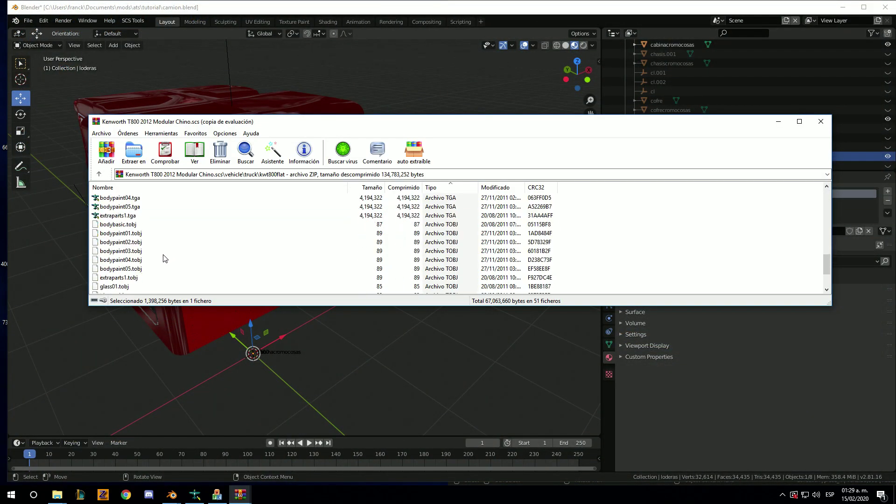
pyautogui.scroll(-2, 163, 259)
pyautogui.scroll(4, 164, 259)
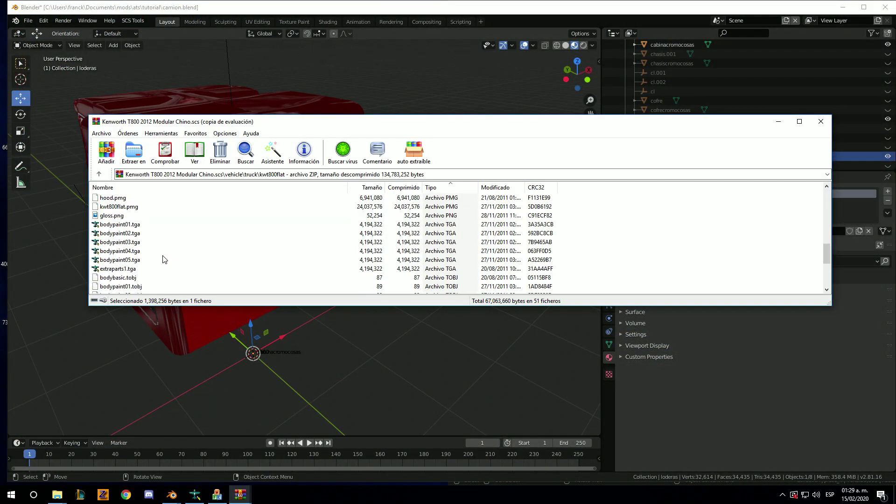
pyautogui.doubleClick(130, 270)
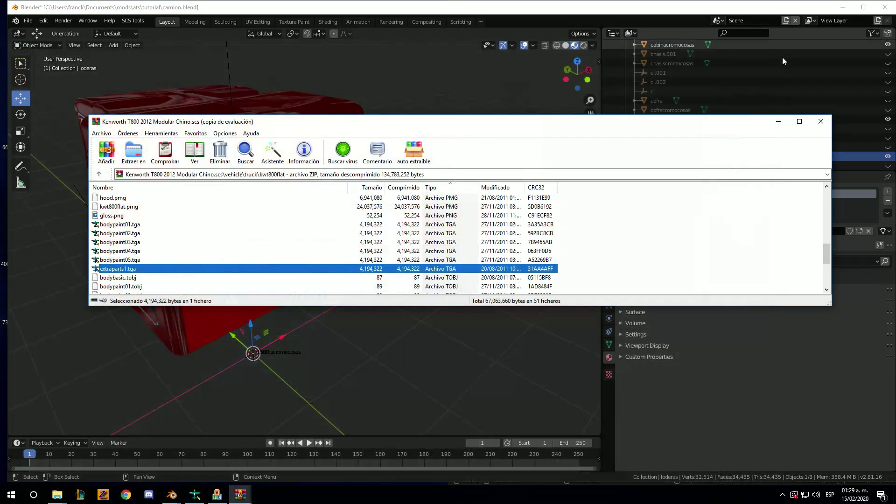
pyautogui.click(787, 42)
pyautogui.click(595, 11)
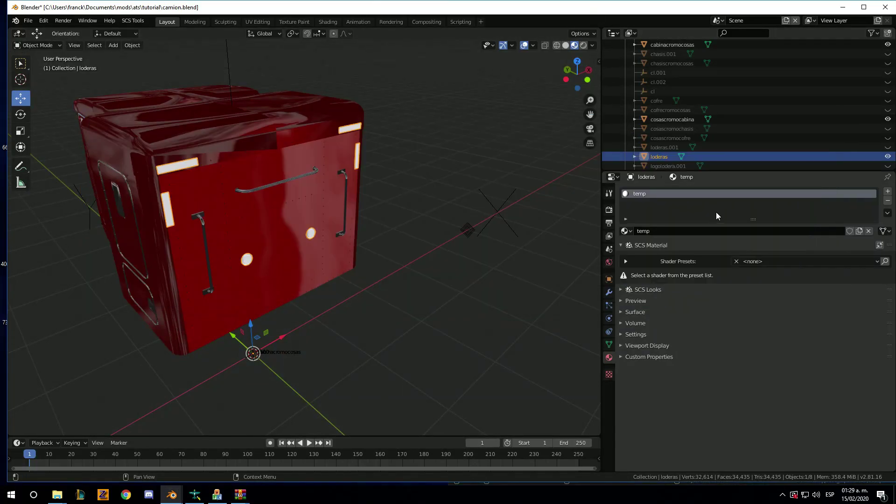
# - Rename the temp material to extraparts and apply the dif.spec shader preset
pyautogui.click(663, 230)
pyautogui.write('extraparts')
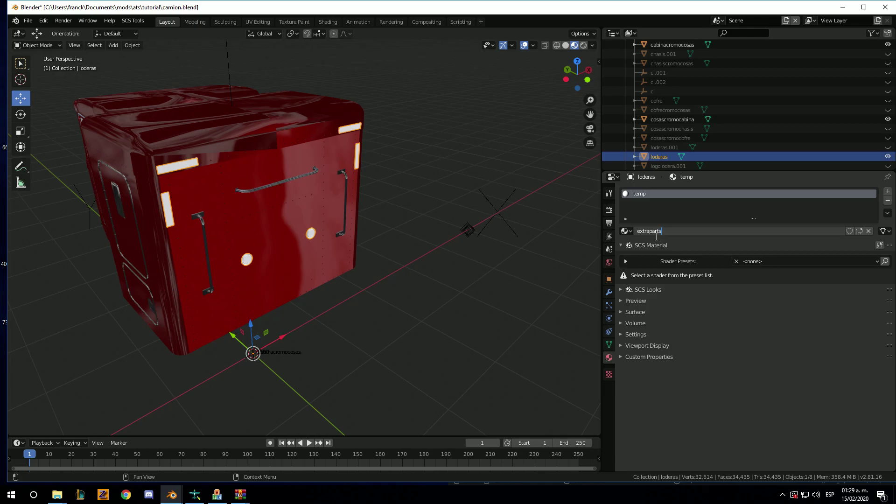
pyautogui.press('Return')
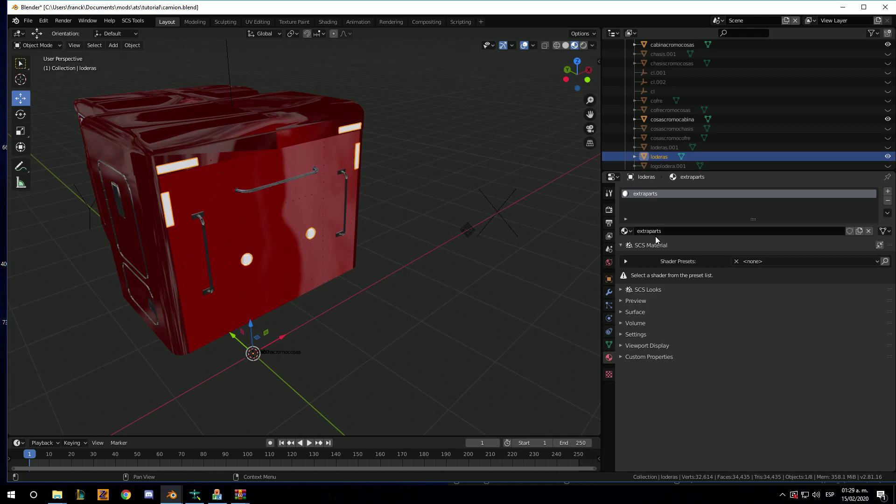
pyautogui.click(753, 260)
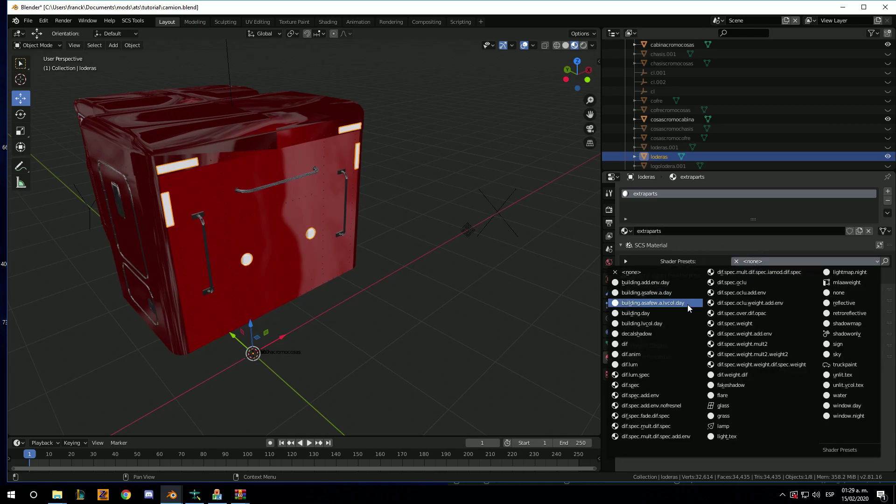
pyautogui.click(642, 383)
# - Set extraparts1.tga from texturas as the base texture, mapped with UVMap
pyautogui.scroll(-4, 691, 361)
pyautogui.scroll(-1, 766, 376)
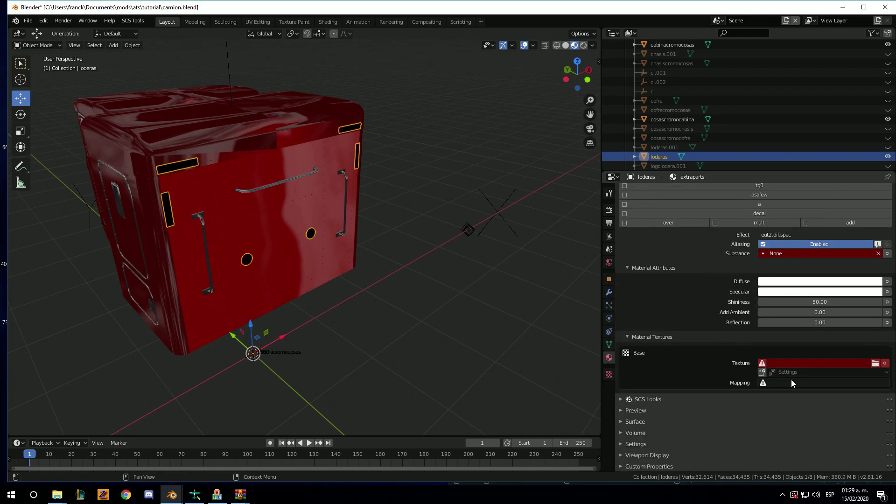
pyautogui.click(875, 363)
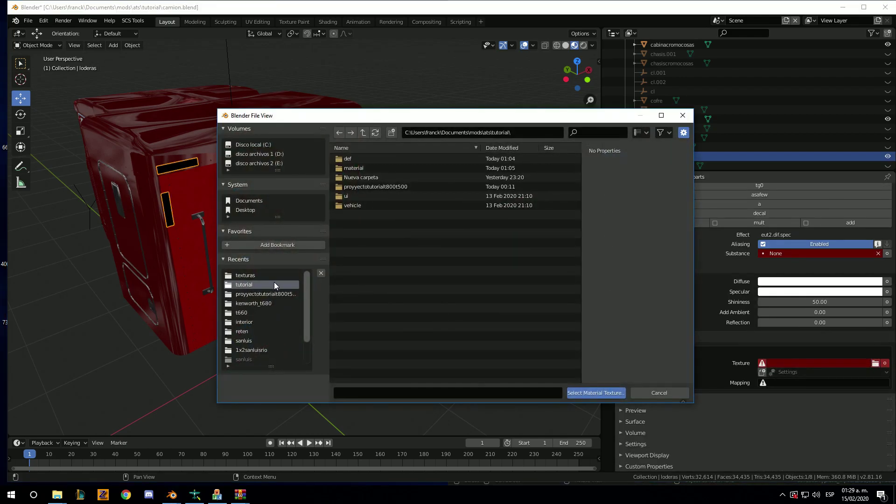
pyautogui.click(256, 276)
pyautogui.doubleClick(373, 206)
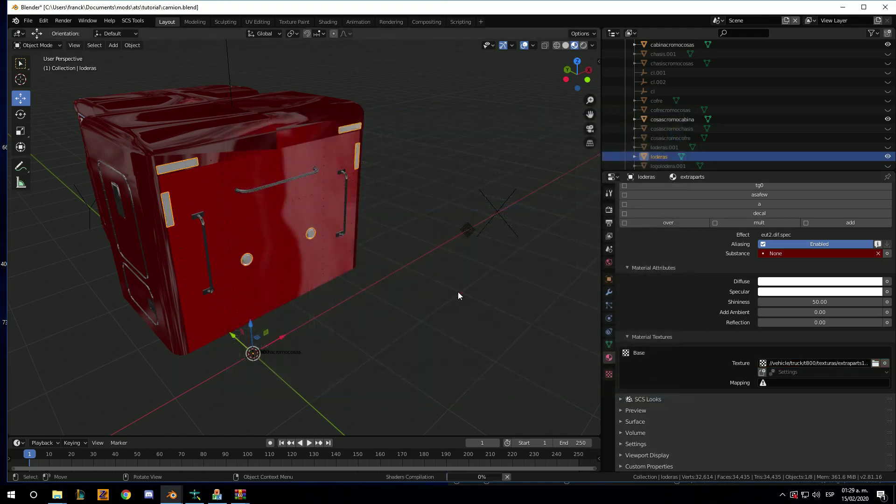
pyautogui.click(774, 383)
pyautogui.click(774, 286)
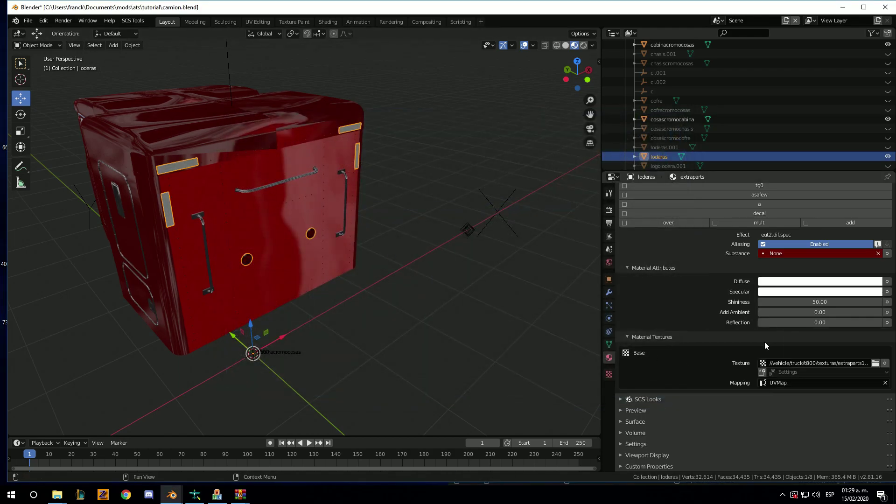
# - Review the base texture's repeat options, then select the cabinacamarote part and scroll its panel
pyautogui.click(761, 373)
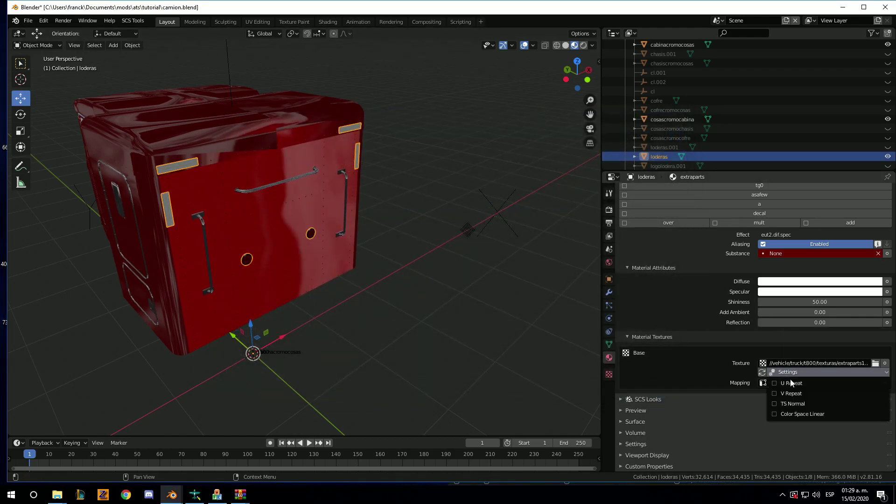
pyautogui.click(777, 383)
pyautogui.click(793, 374)
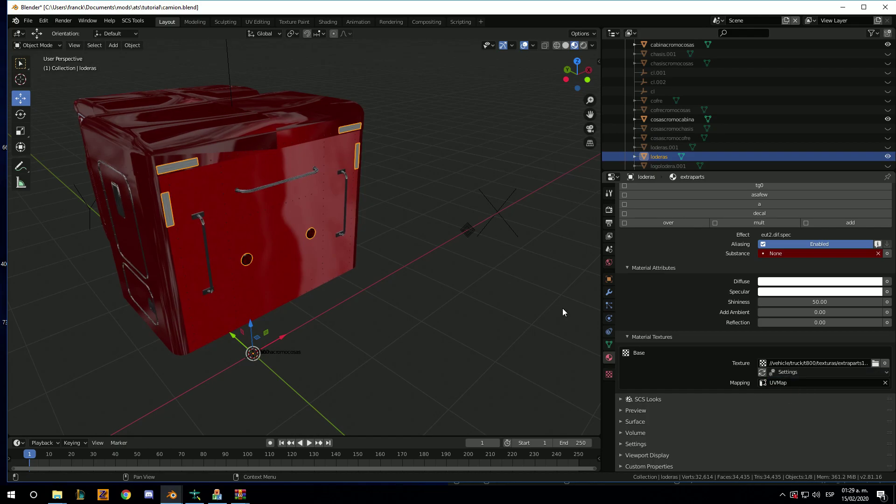
pyautogui.click(222, 164)
pyautogui.scroll(3, 223, 164)
pyautogui.scroll(2, 222, 198)
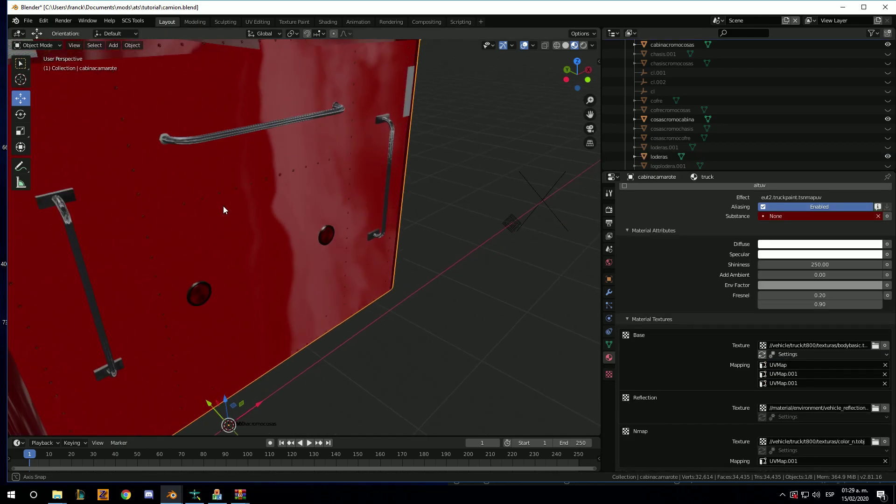
pyautogui.scroll(2, 223, 206)
pyautogui.scroll(2, 228, 210)
pyautogui.scroll(-2, 150, 183)
pyautogui.scroll(-4, 150, 183)
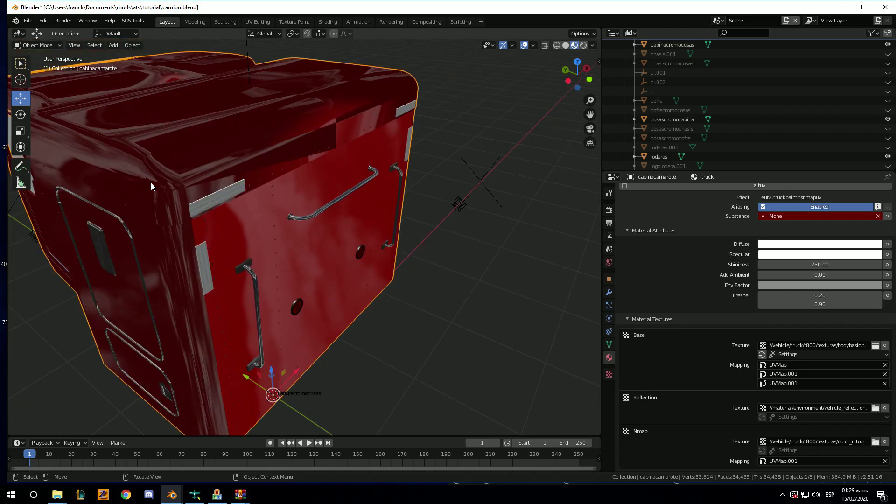
pyautogui.scroll(-1, 279, 208)
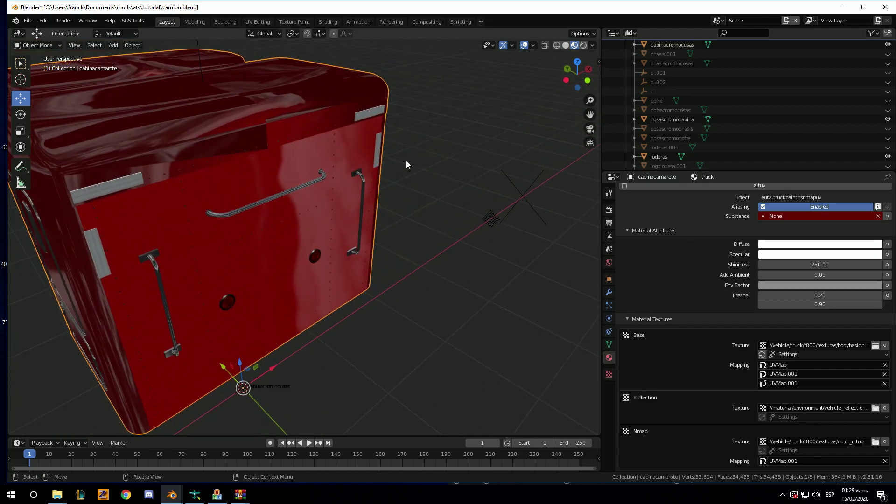
pyautogui.scroll(-1, 721, 151)
# - Select luces.002 and assign it the lucesnormales material
pyautogui.click(662, 137)
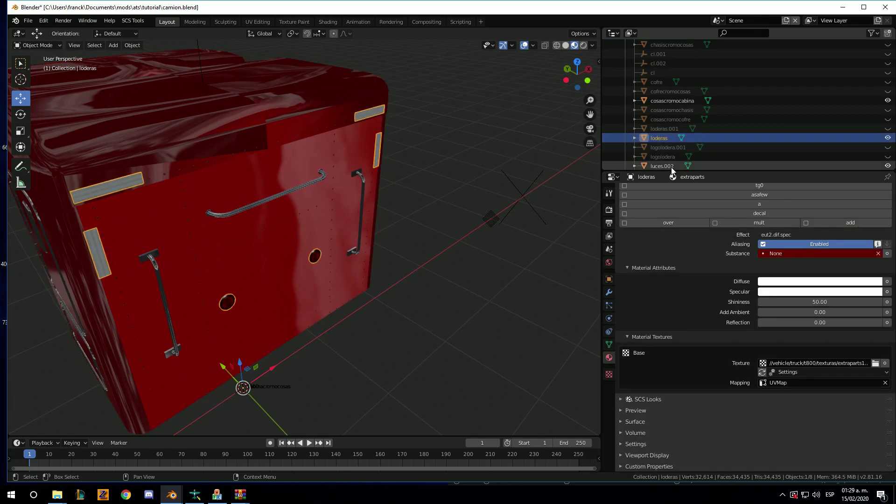
pyautogui.click(671, 167)
pyautogui.moveTo(461, 195); pyautogui.dragTo(463, 200, button='middle')
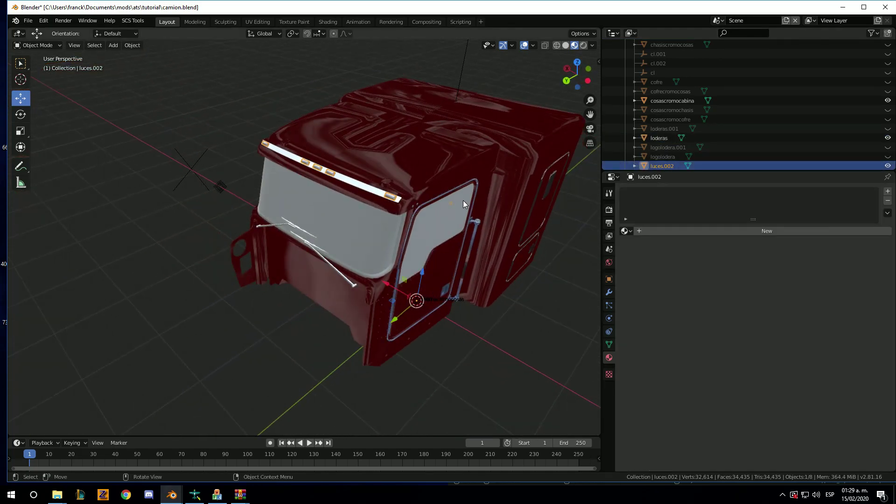
pyautogui.scroll(2, 413, 186)
pyautogui.scroll(1, 407, 189)
pyautogui.scroll(1, 407, 188)
pyautogui.click(624, 231)
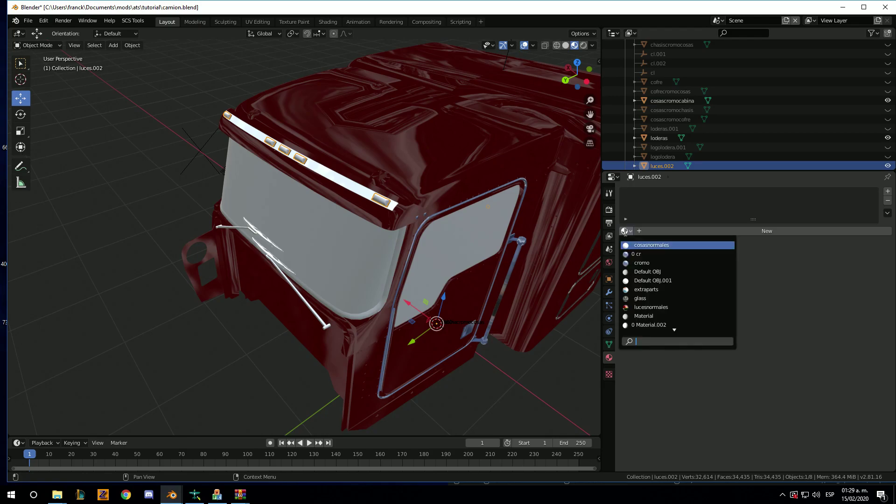
pyautogui.click(662, 306)
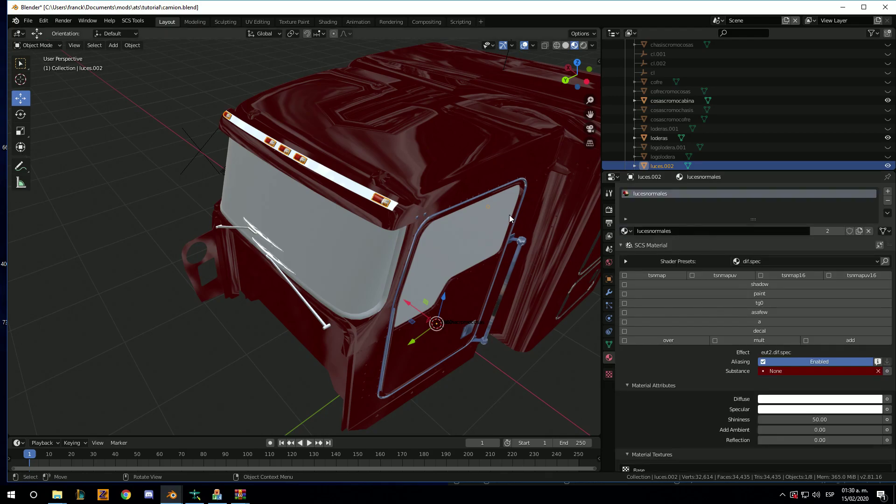
# - Swap the luces.002 material to cosasnormales, then to glass
pyautogui.scroll(2, 509, 217)
pyautogui.scroll(-5, 700, 410)
pyautogui.scroll(3, 396, 255)
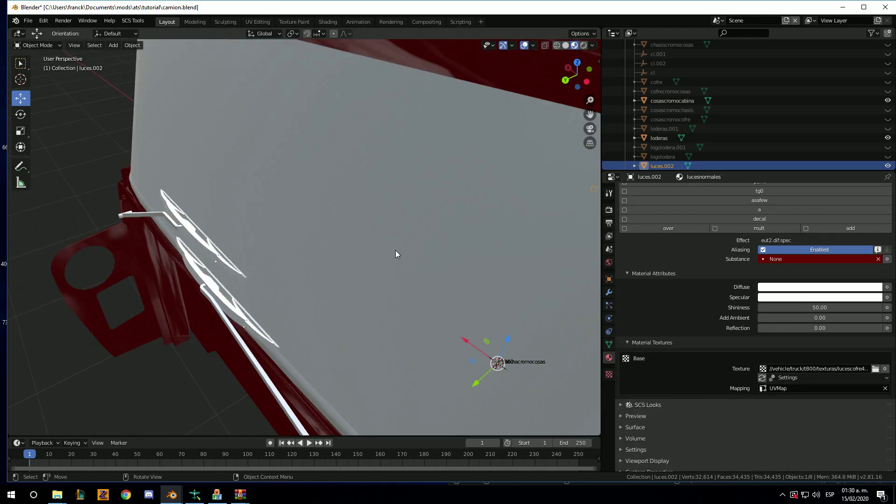
pyautogui.scroll(-4, 396, 255)
pyautogui.scroll(5, 677, 321)
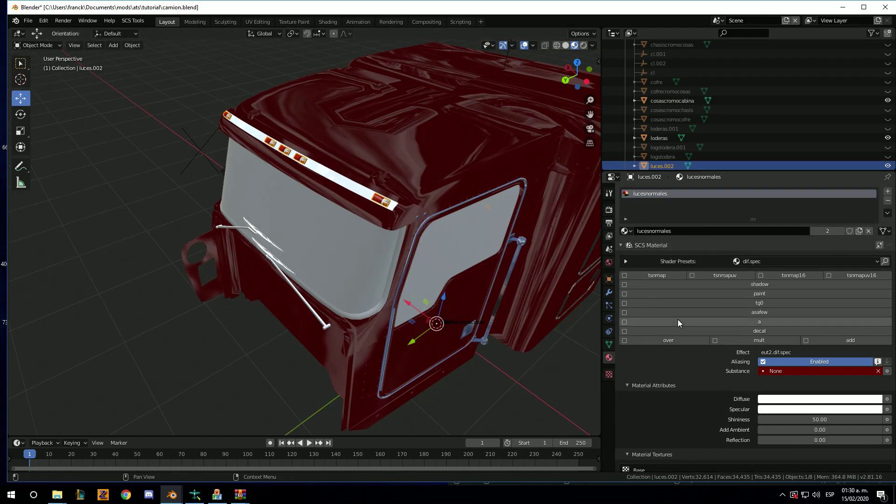
pyautogui.click(630, 231)
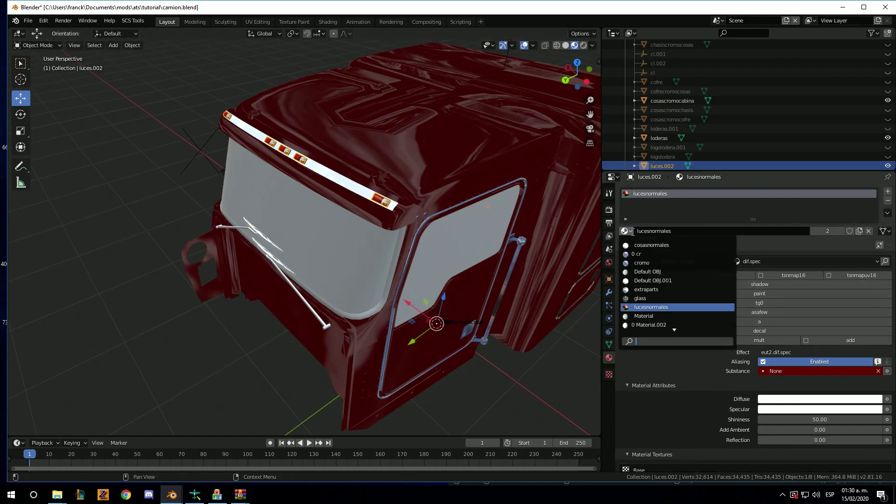
pyautogui.click(641, 244)
pyautogui.click(625, 232)
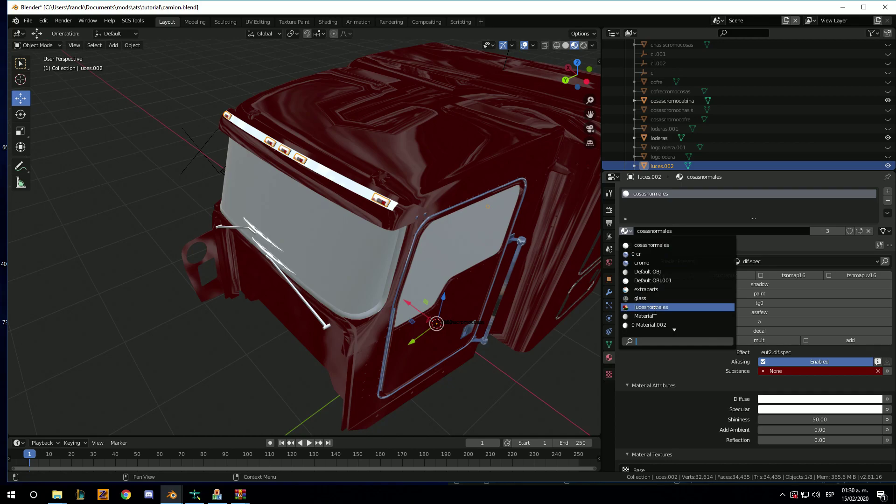
pyautogui.click(669, 298)
# - Switch the luces.002 material to extraparts
pyautogui.scroll(2, 412, 212)
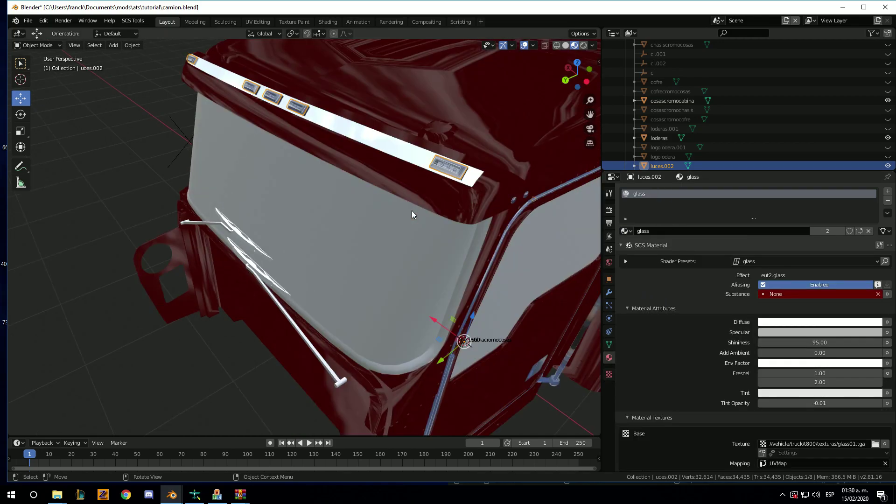
pyautogui.scroll(1, 411, 211)
pyautogui.scroll(1, 408, 211)
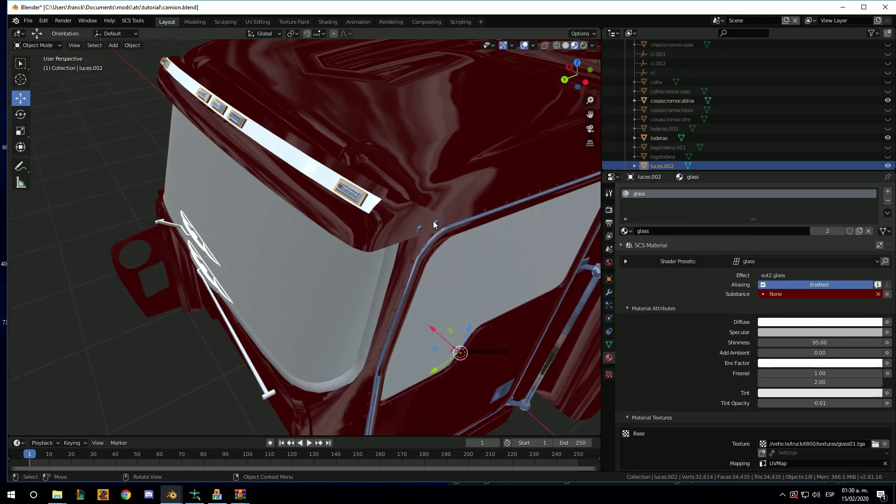
pyautogui.click(630, 232)
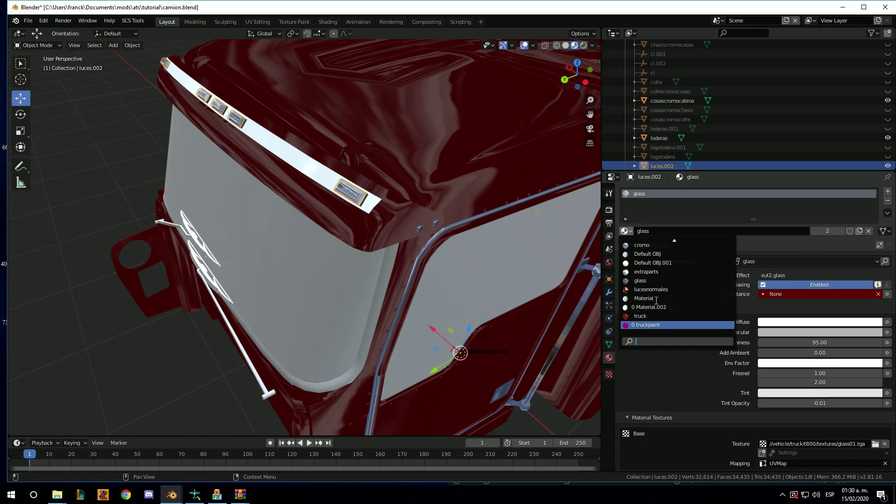
pyautogui.scroll(1, 658, 294)
pyautogui.scroll(1, 660, 287)
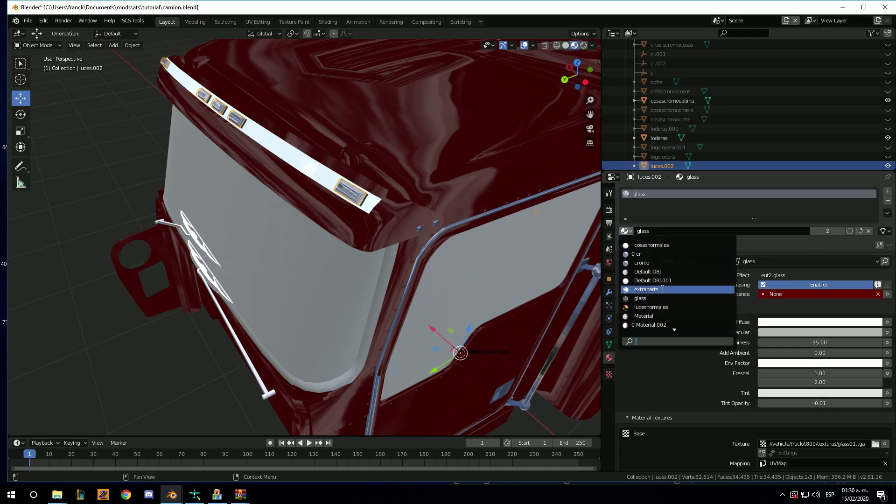
pyautogui.click(662, 289)
# - Settle on cosasnormales as the luces.002 material
pyautogui.scroll(-3, 709, 357)
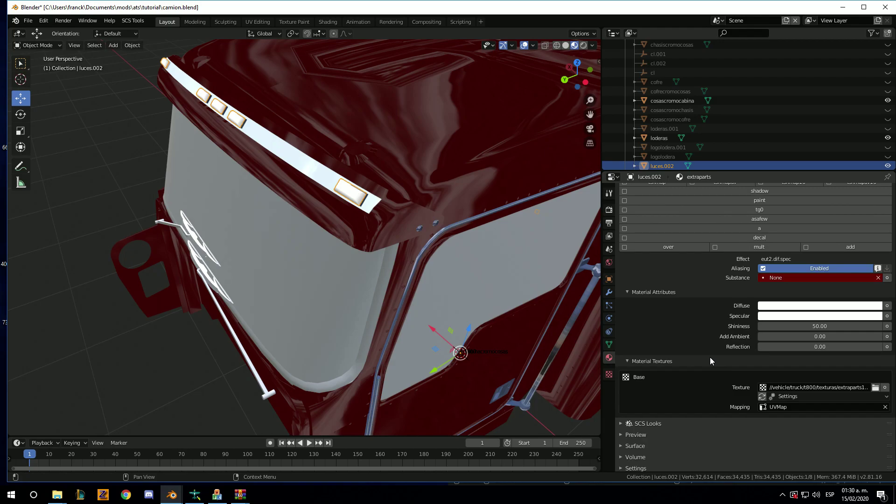
pyautogui.scroll(5, 710, 357)
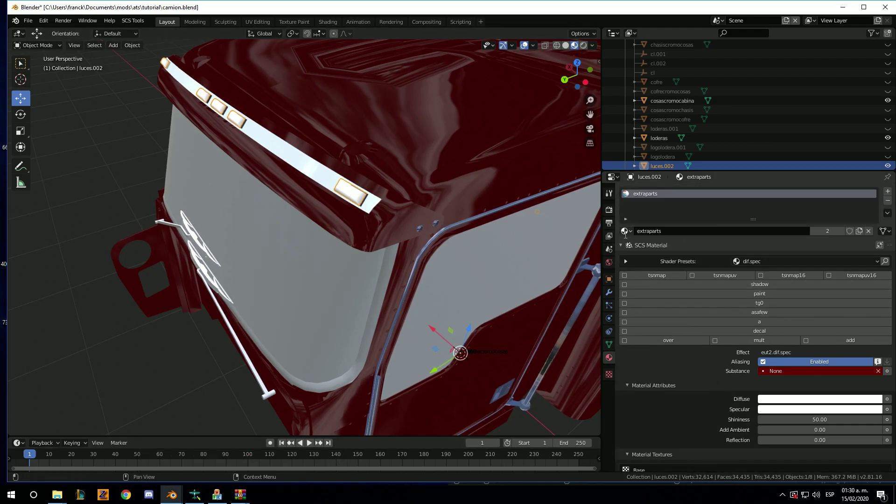
pyautogui.click(625, 231)
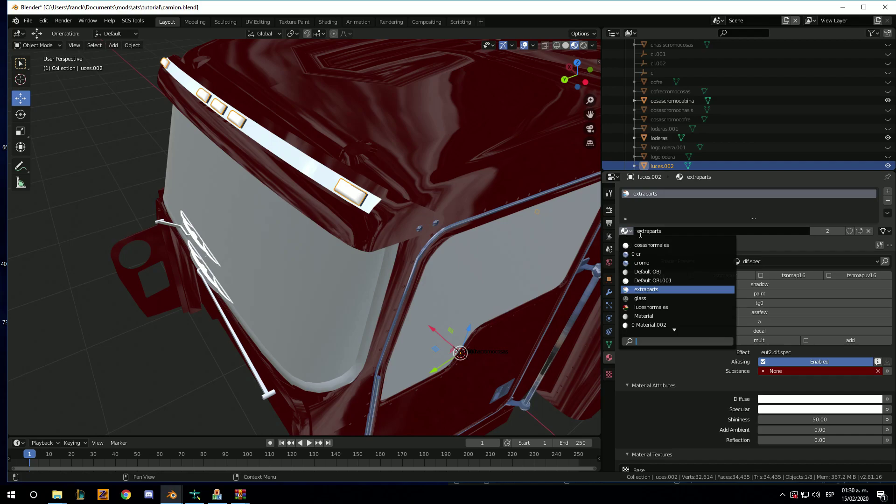
pyautogui.click(652, 244)
pyautogui.scroll(-5, 747, 331)
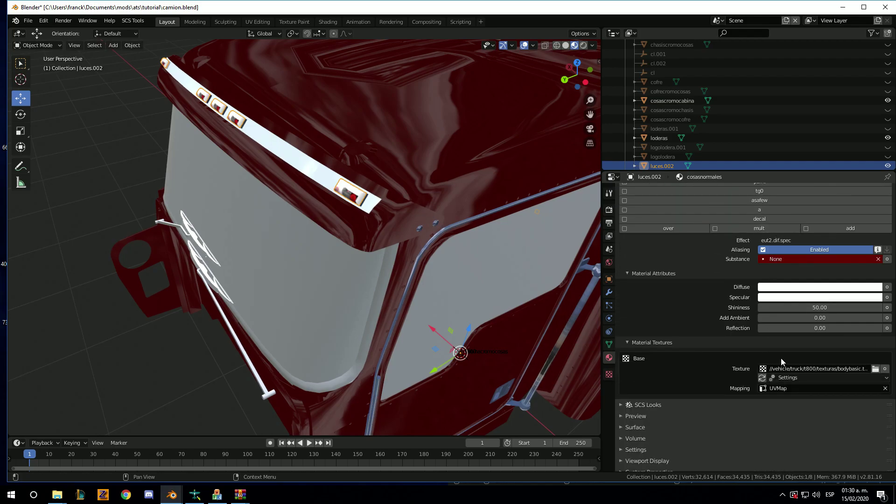
pyautogui.scroll(2, 656, 272)
pyautogui.scroll(2, 661, 259)
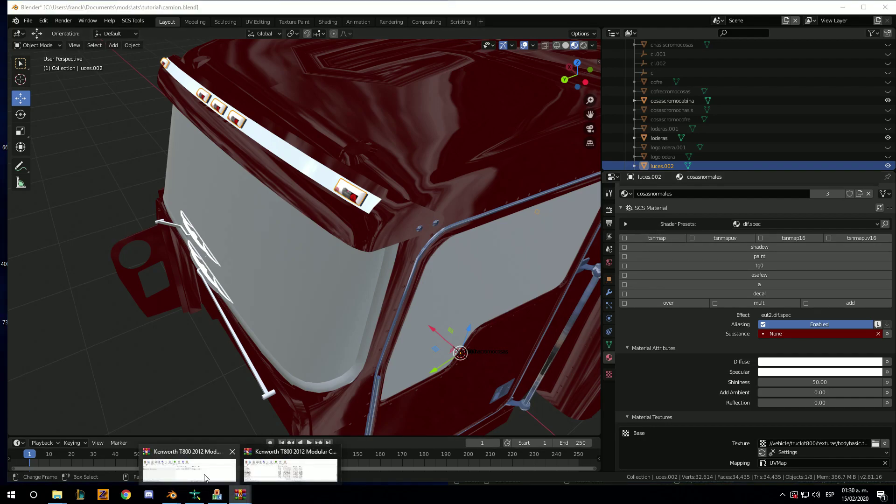
pyautogui.moveTo(239, 495)
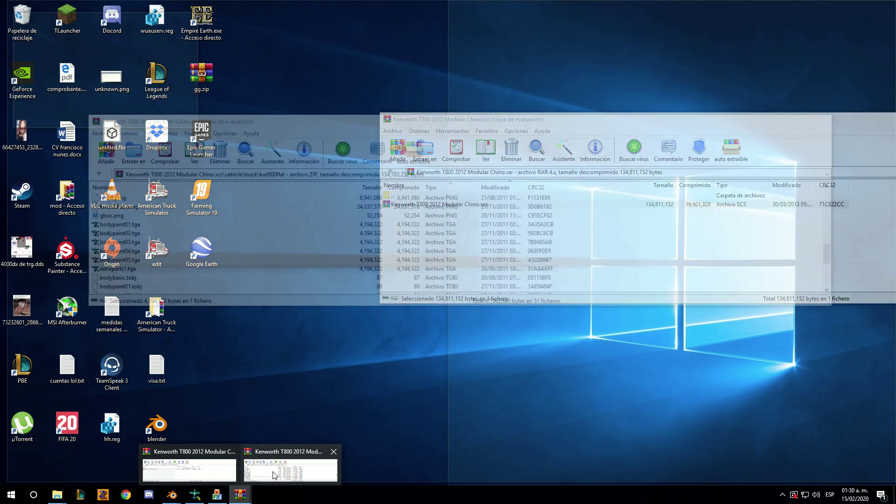
pyautogui.click(189, 468)
pyautogui.scroll(1, 147, 262)
pyautogui.scroll(1, 140, 238)
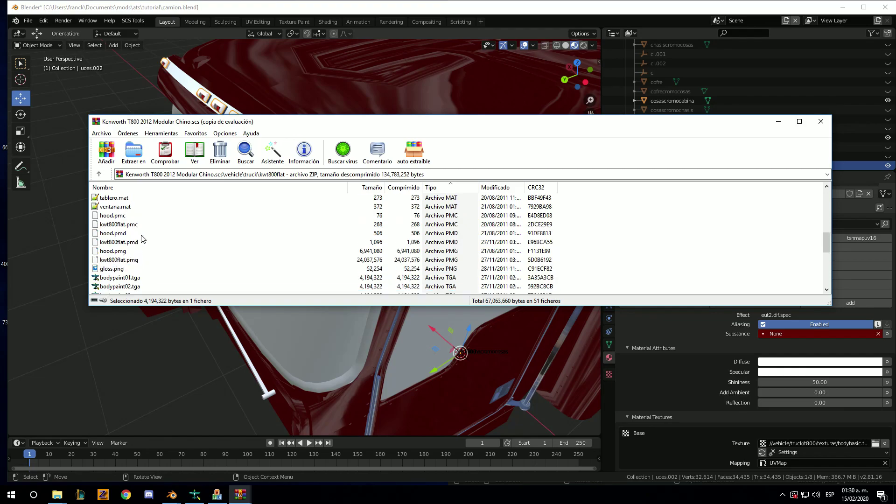
pyautogui.scroll(1, 140, 238)
pyautogui.scroll(2, 143, 238)
pyautogui.scroll(2, 143, 239)
pyautogui.scroll(1, 144, 238)
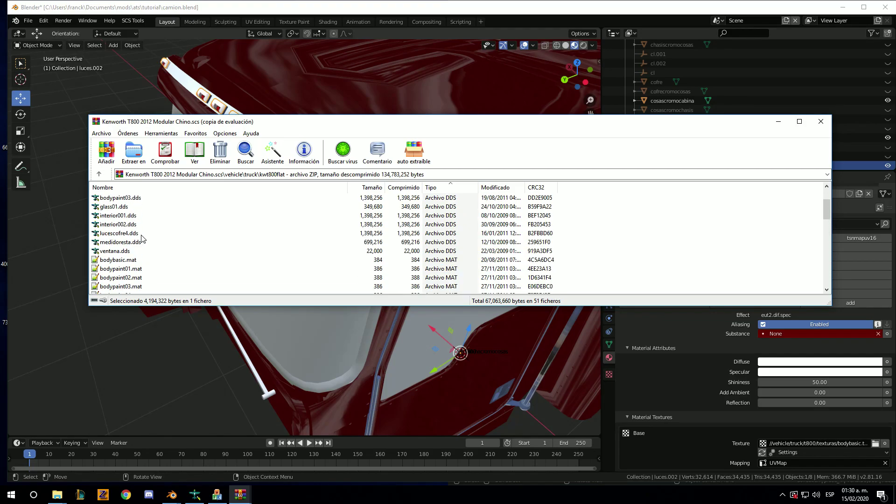
pyautogui.doubleClick(111, 242)
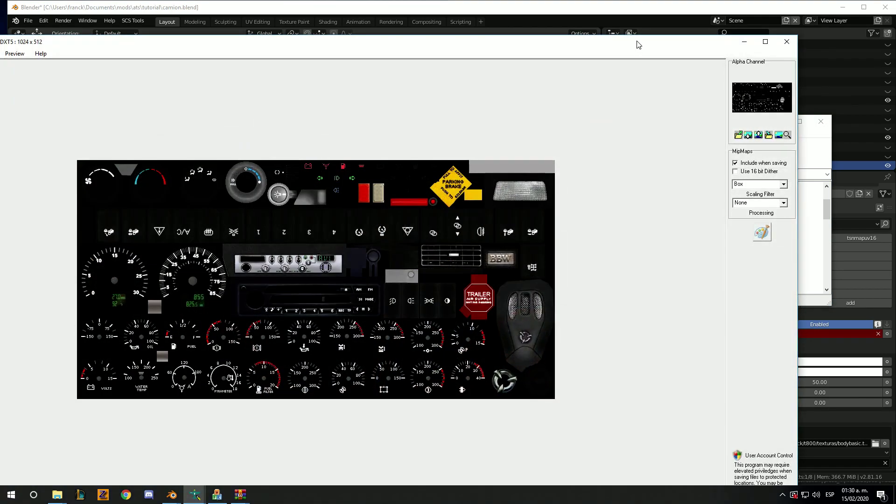
pyautogui.press('Escape')
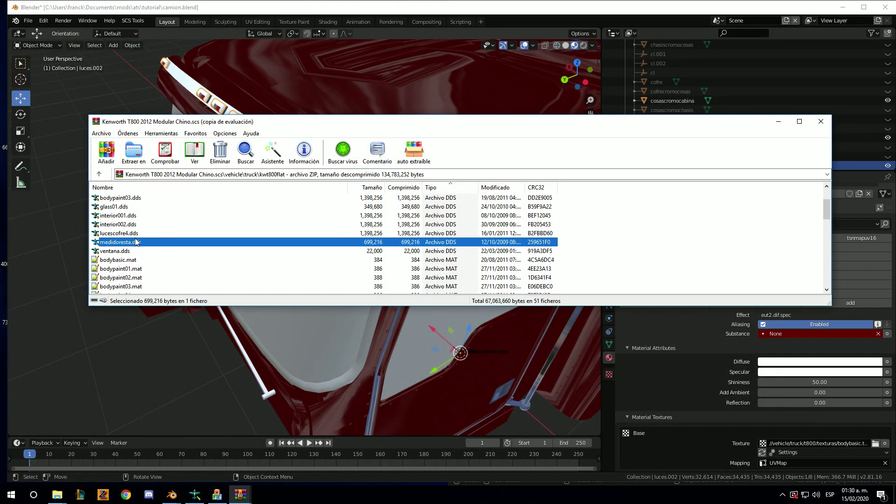
pyautogui.scroll(2, 135, 229)
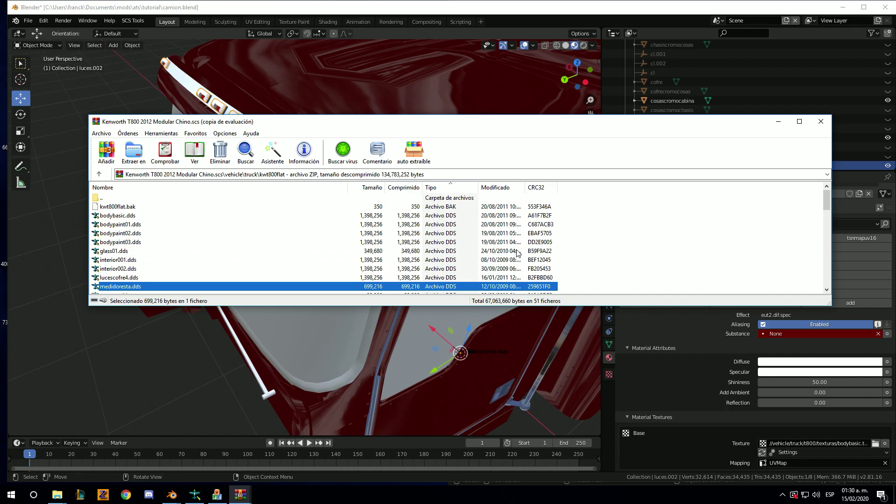
pyautogui.click(778, 121)
# - Switch the lights' material to 'Material' with the dif.spec shader preset
pyautogui.scroll(3, 728, 240)
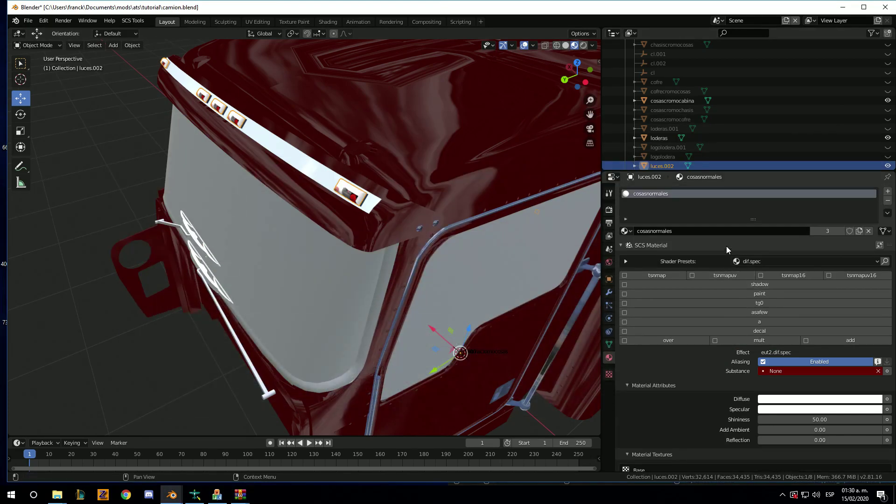
pyautogui.click(625, 231)
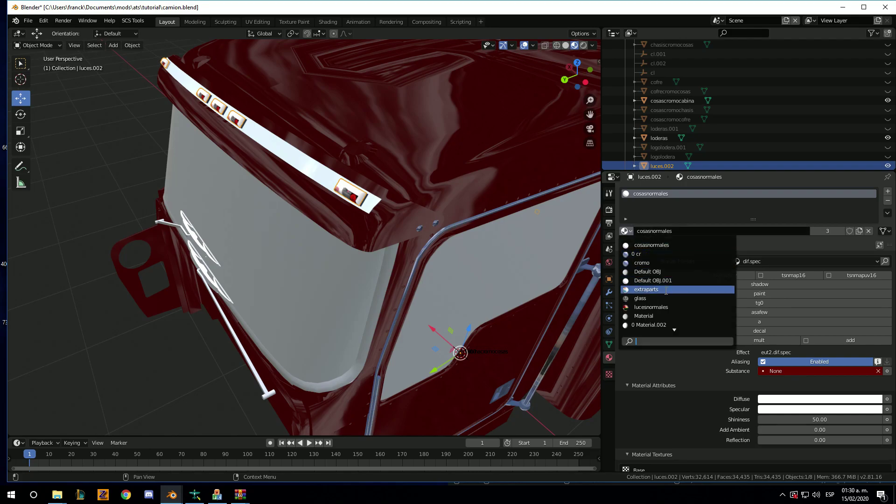
pyautogui.click(651, 315)
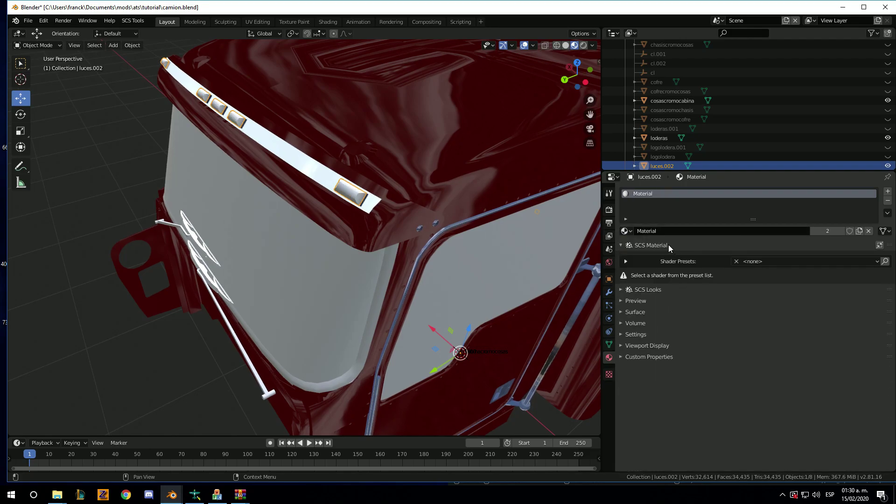
pyautogui.click(755, 262)
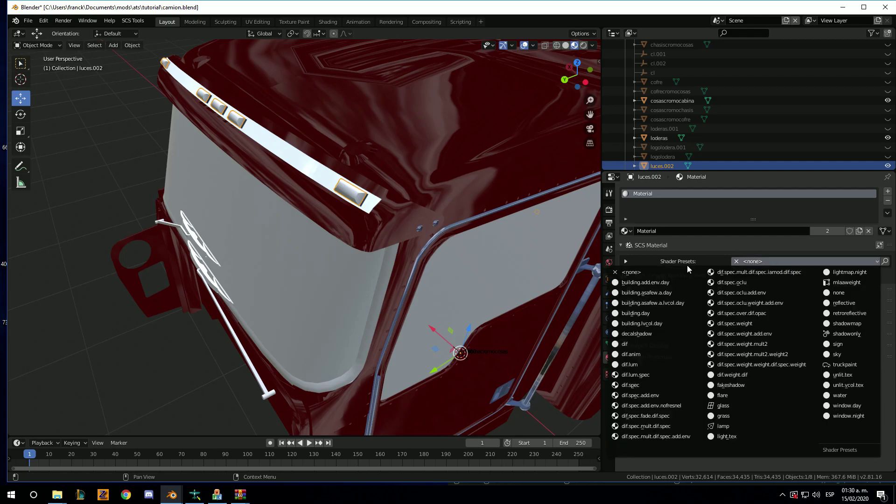
pyautogui.click(636, 385)
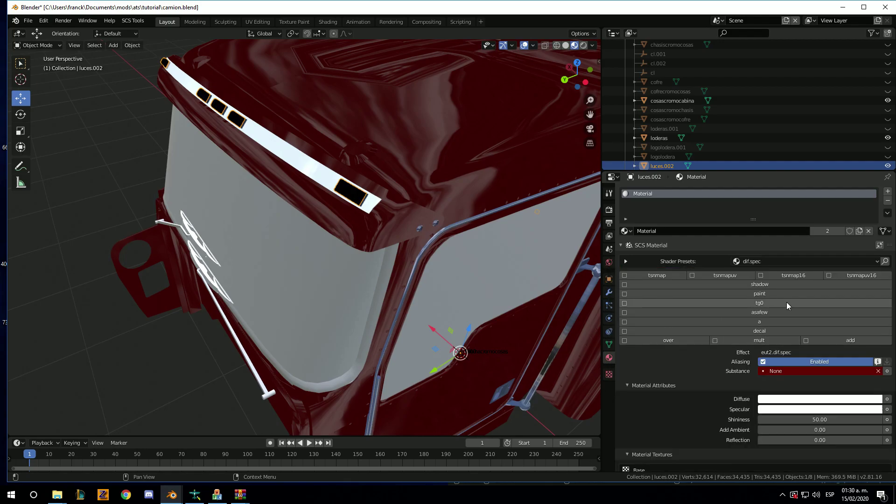
# - Load glass01.tga from texturas as the base texture, mapped with UVMap
pyautogui.scroll(-5, 837, 412)
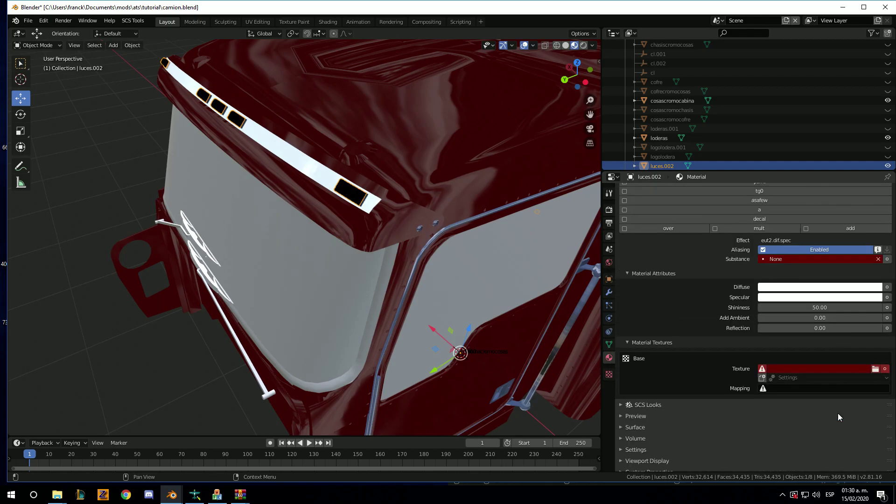
pyautogui.click(875, 368)
pyautogui.click(256, 276)
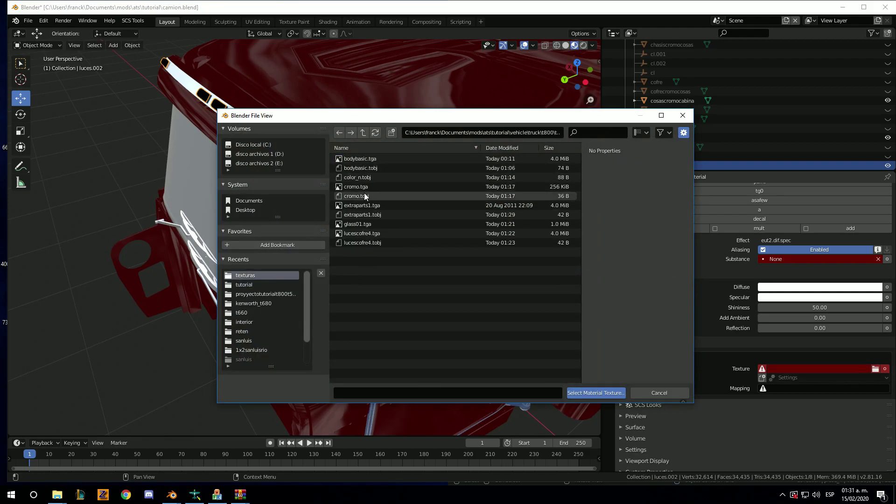
pyautogui.doubleClick(359, 225)
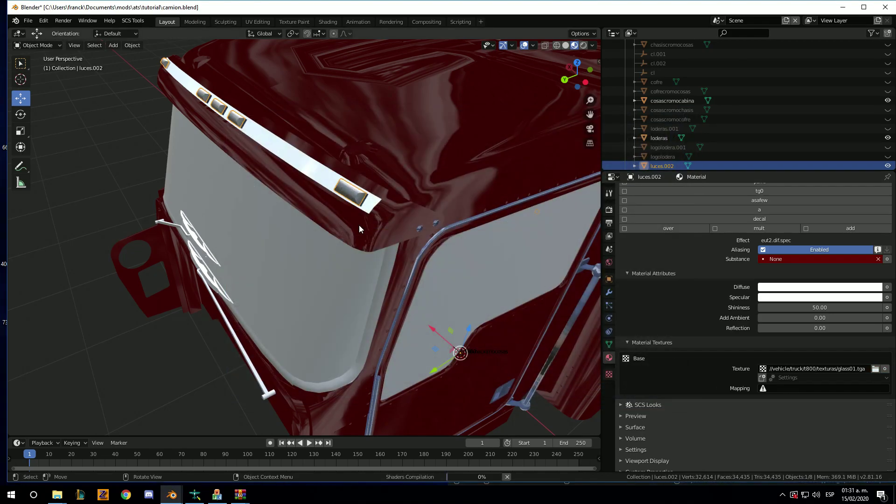
pyautogui.click(780, 389)
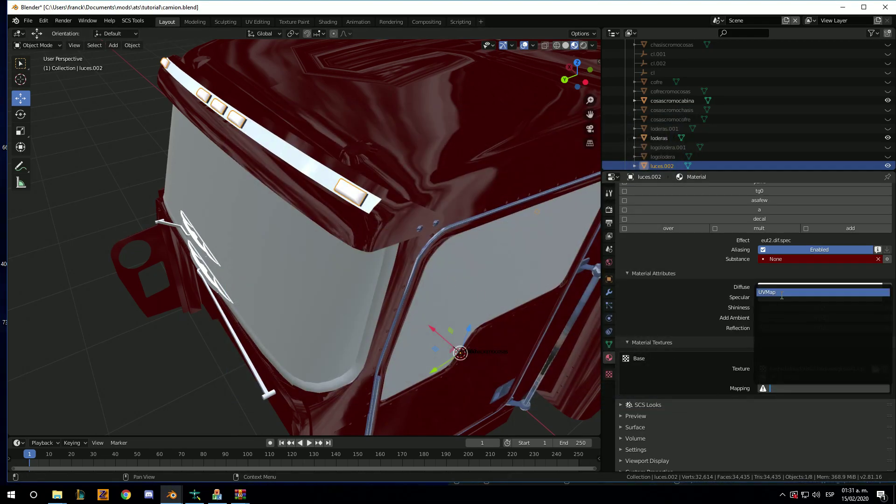
pyautogui.click(761, 376)
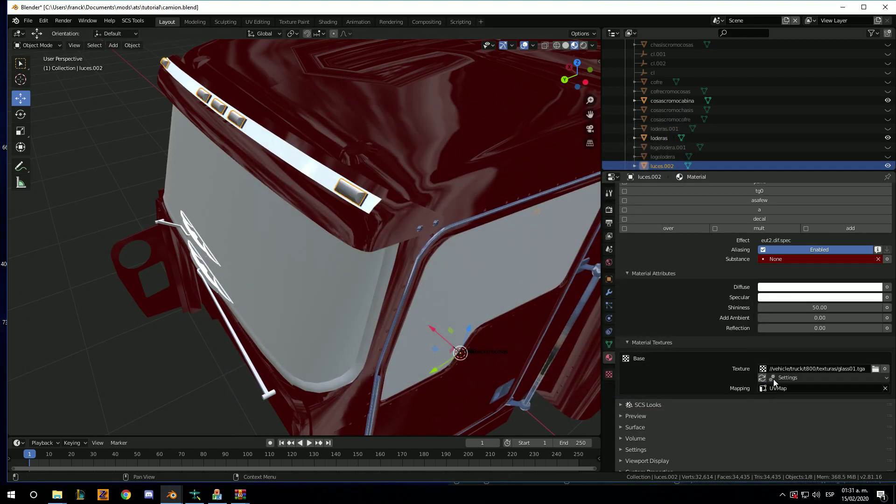
# - Look over the texture settings unchanged, then select motorydemas and orbit around the cab
pyautogui.click(775, 379)
pyautogui.click(782, 380)
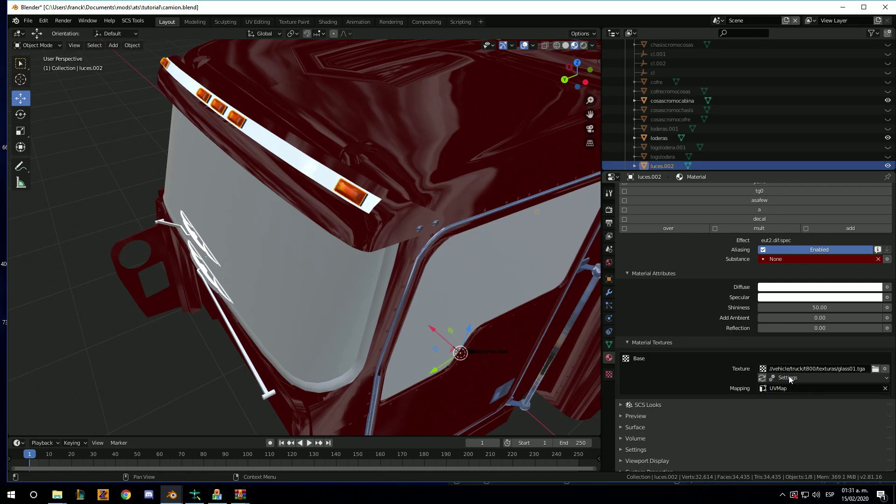
pyautogui.click(782, 380)
pyautogui.scroll(-3, 355, 227)
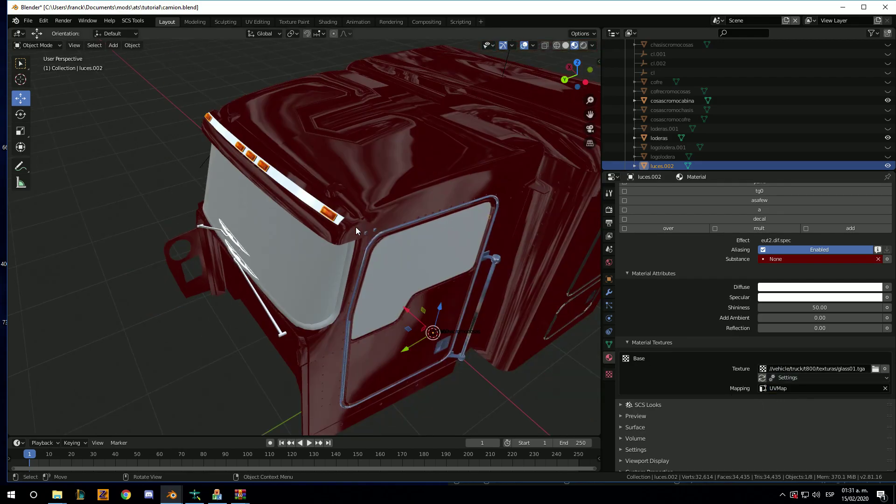
pyautogui.scroll(-3, 667, 149)
pyautogui.scroll(-1, 671, 147)
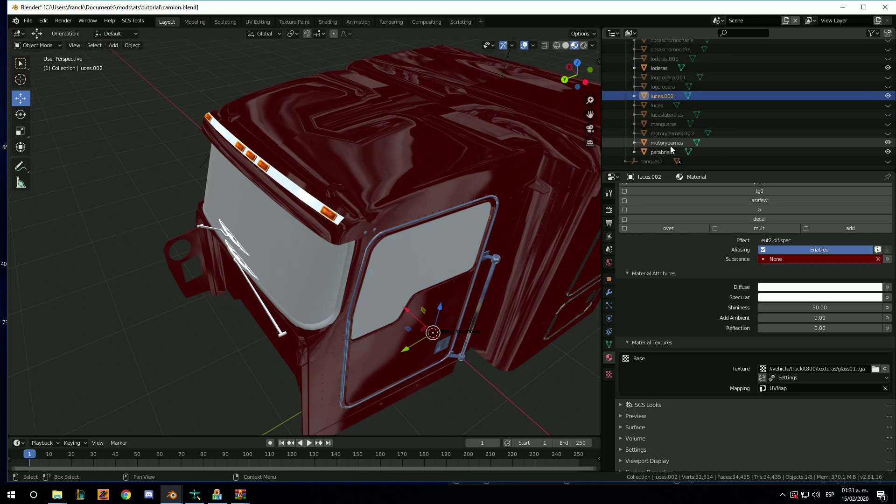
pyautogui.click(672, 142)
pyautogui.moveTo(479, 260)
pyautogui.mouseDown(button='middle')
pyautogui.moveTo(454, 237)
pyautogui.moveTo(485, 251)
pyautogui.mouseUp(button='middle')
# - Give motorydemas the cosasnormales material and inspect the windshield frame
pyautogui.click(627, 231)
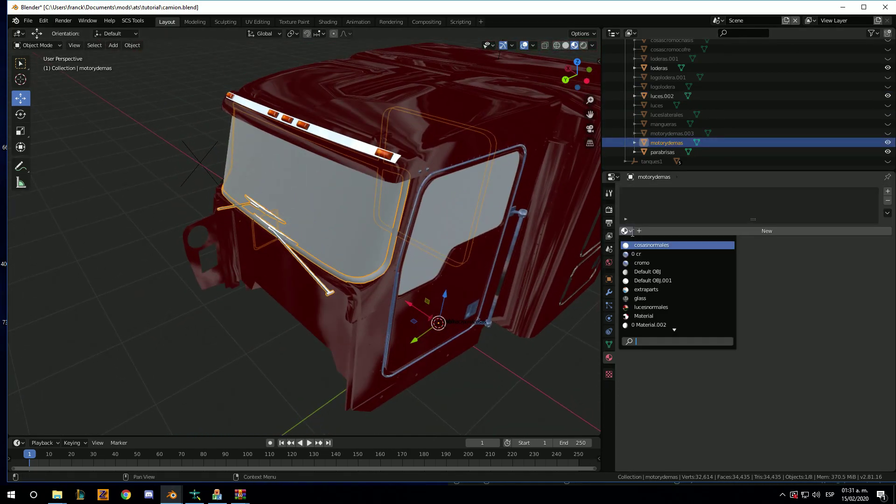
pyautogui.click(648, 246)
pyautogui.scroll(3, 410, 226)
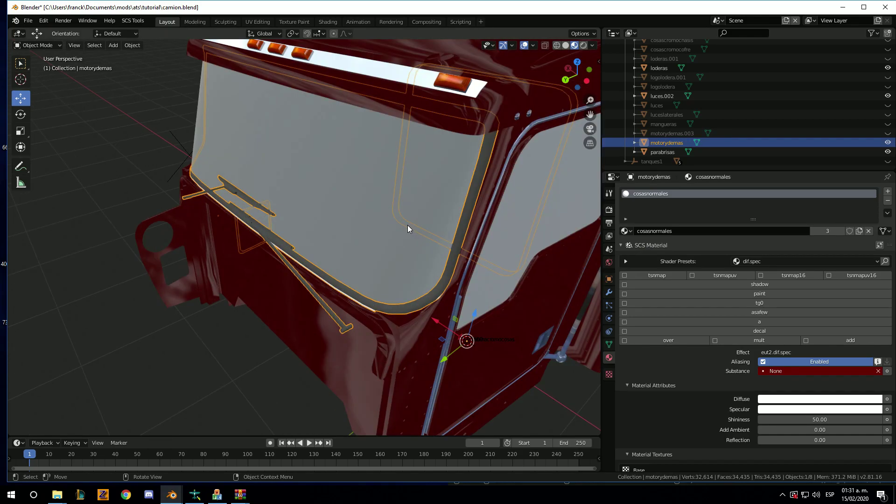
pyautogui.moveTo(410, 226); pyautogui.dragTo(402, 229, button='middle')
pyautogui.scroll(-3, 718, 360)
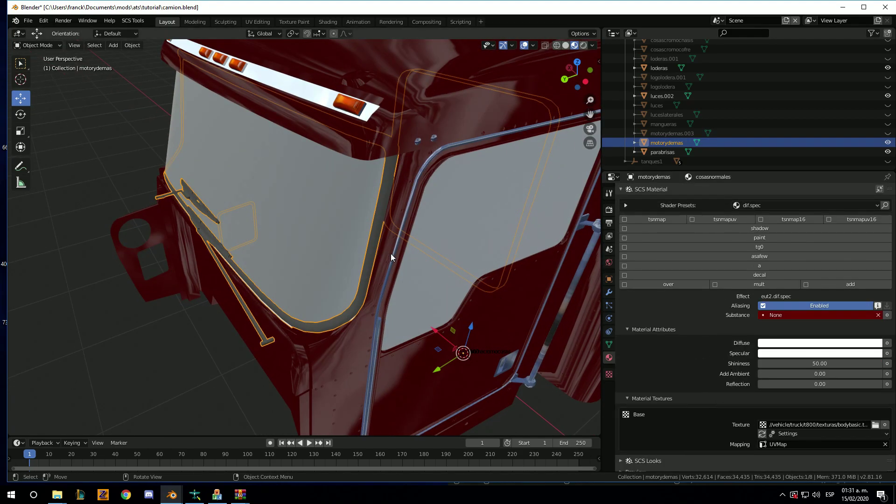
pyautogui.scroll(-2, 387, 252)
pyautogui.scroll(1, 388, 249)
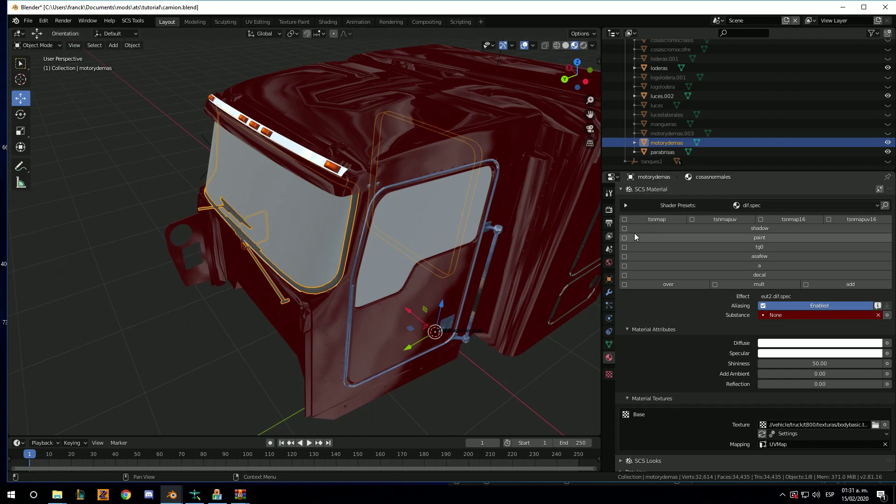
pyautogui.scroll(3, 643, 193)
# - Try lucesnormales and Material on the slot, then return to cosasnormales
pyautogui.click(630, 231)
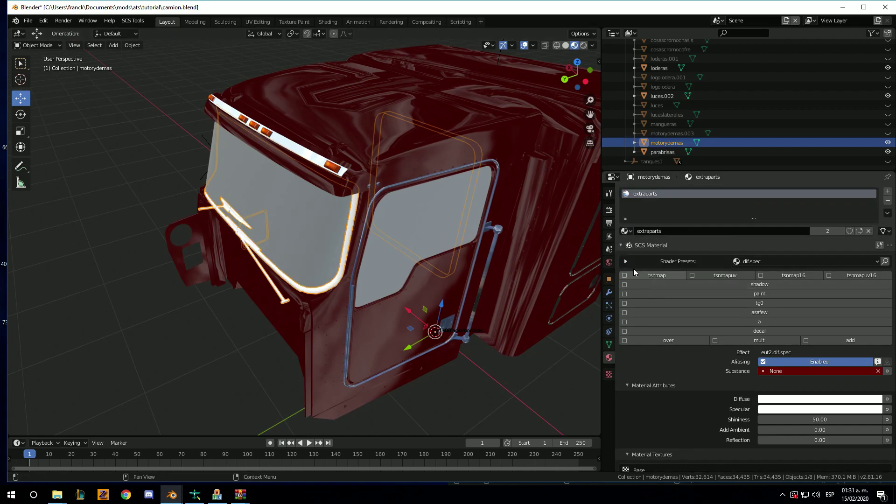
pyautogui.click(626, 231)
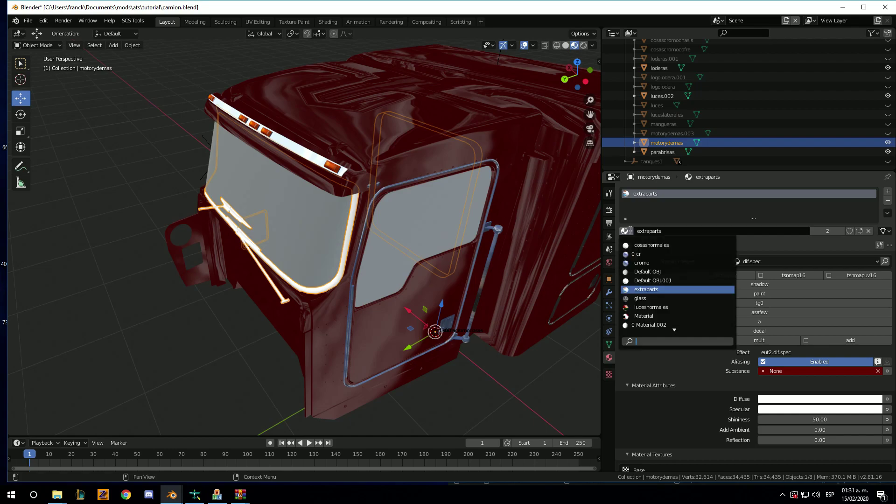
pyautogui.click(657, 306)
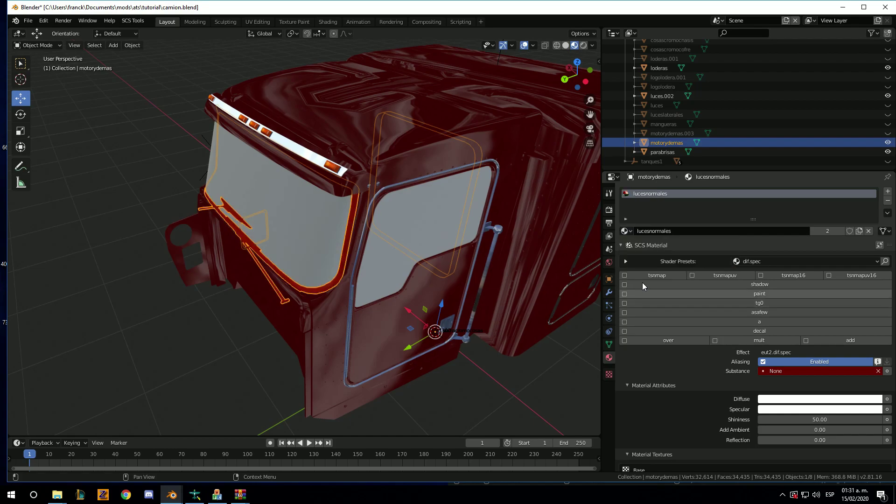
pyautogui.click(626, 231)
pyautogui.click(644, 316)
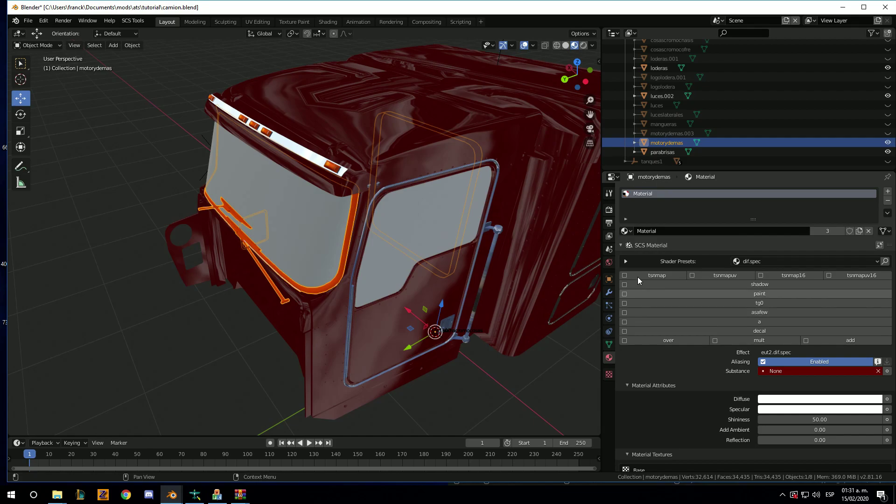
pyautogui.click(625, 231)
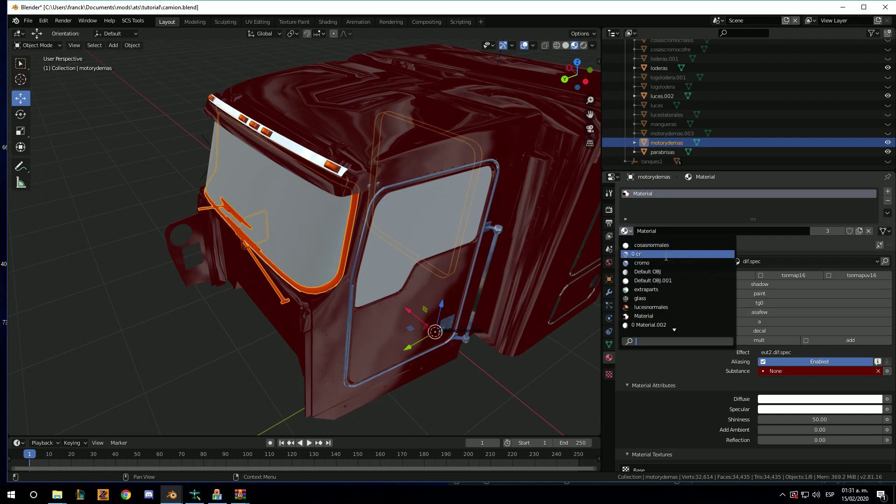
pyautogui.click(672, 244)
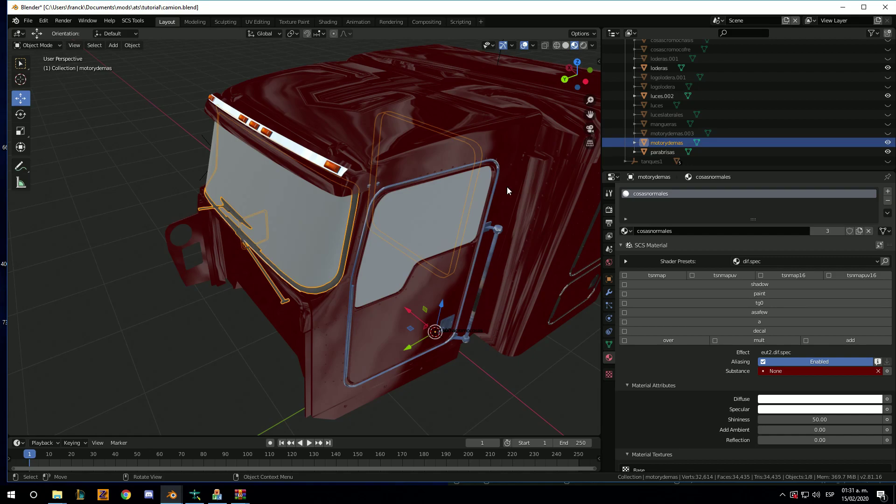
# - Split the 3D view and turn the right half into a UV Editor showing motorydemas in Edit Mode
pyautogui.moveTo(595, 41); pyautogui.dragTo(366, 45)
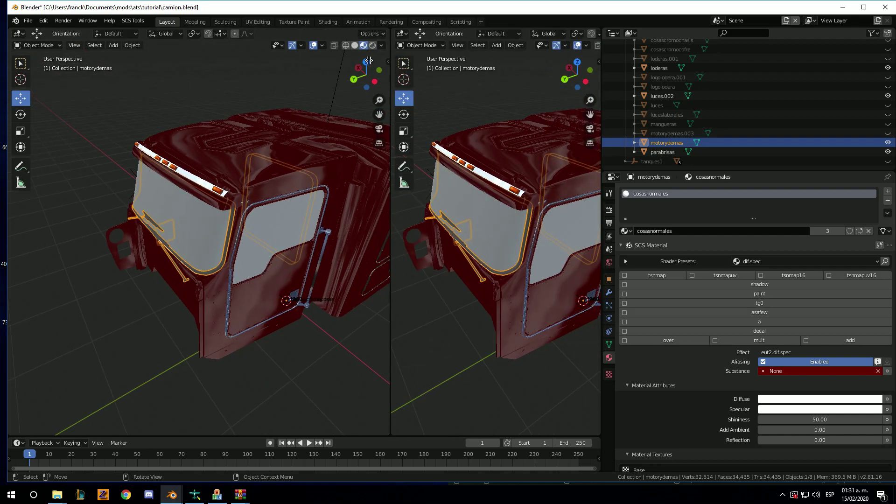
pyautogui.click(377, 34)
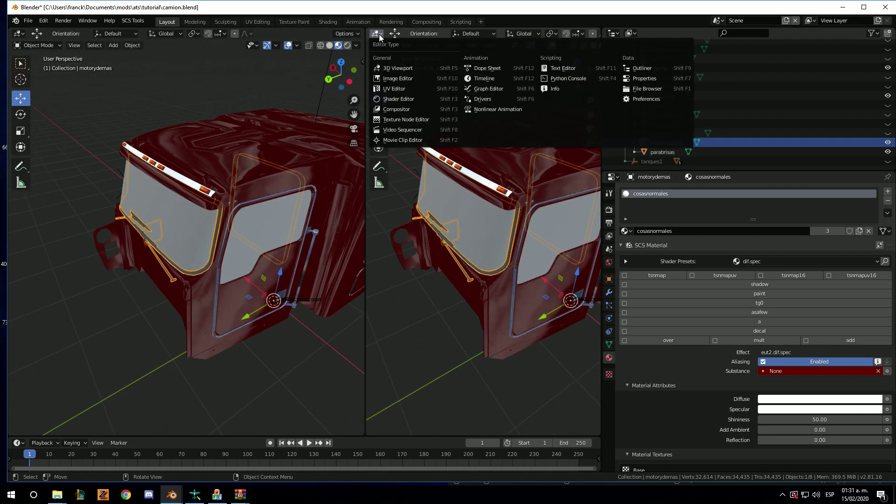
pyautogui.click(398, 88)
pyautogui.press('Tab')
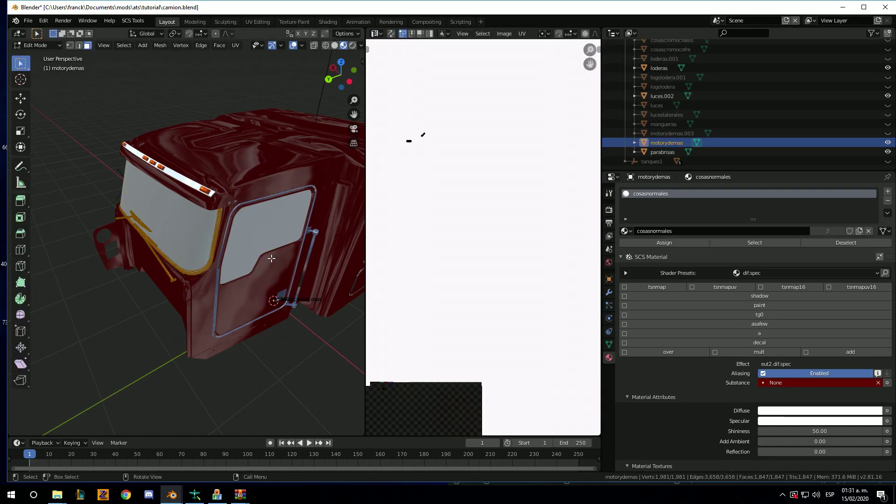
# - Move the selected motorydemas UVs twice onto a white area of the bodybasic texture
pyautogui.scroll(-3, 458, 266)
pyautogui.scroll(1, 447, 302)
pyautogui.scroll(1, 466, 327)
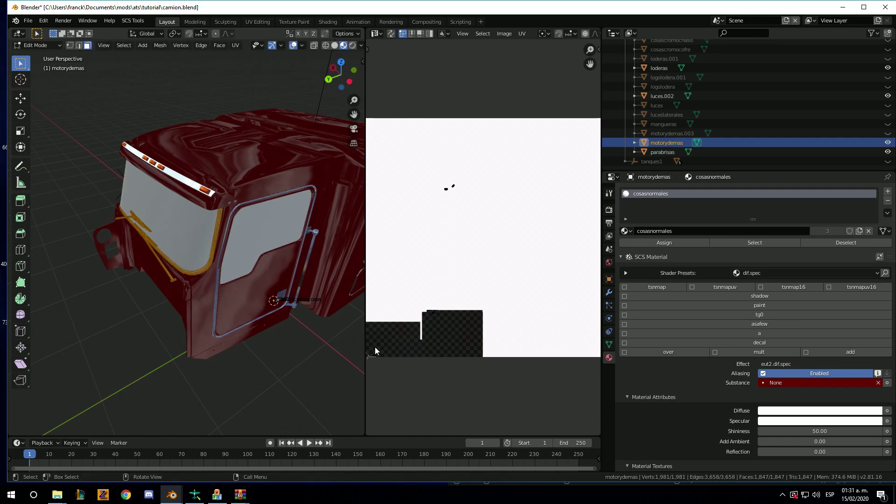
pyautogui.press('g')
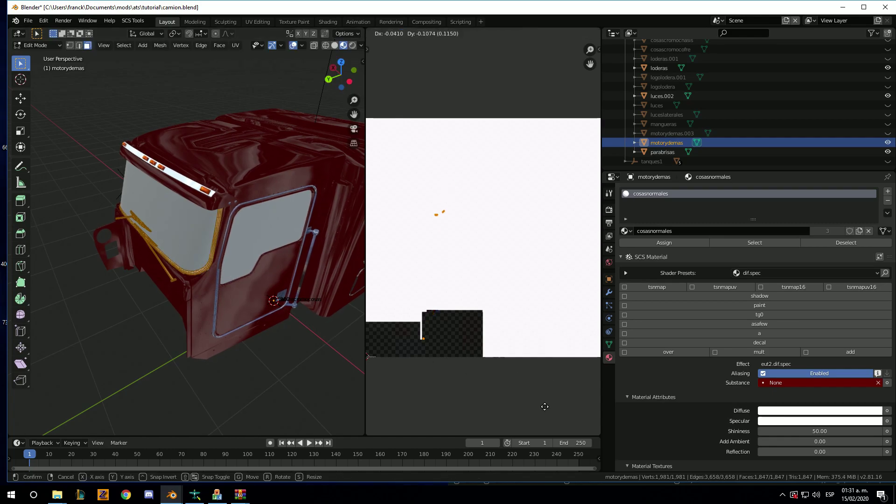
pyautogui.click(551, 114)
pyautogui.scroll(5, 178, 198)
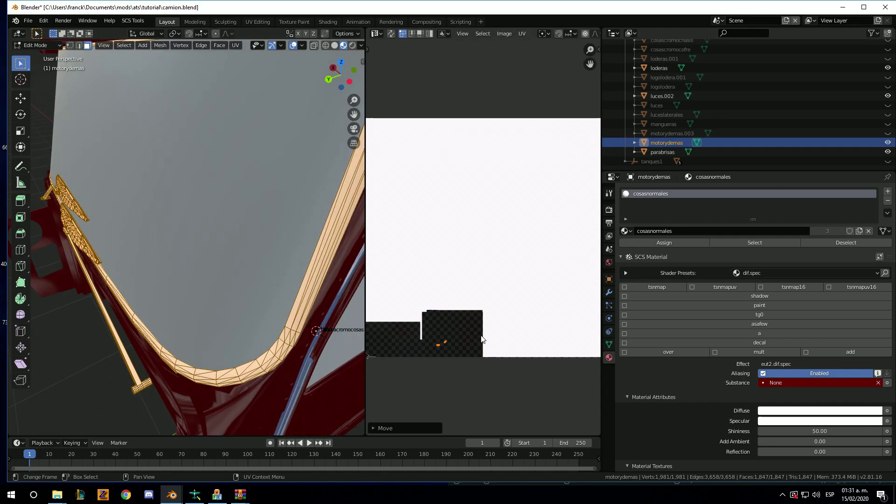
pyautogui.press('g')
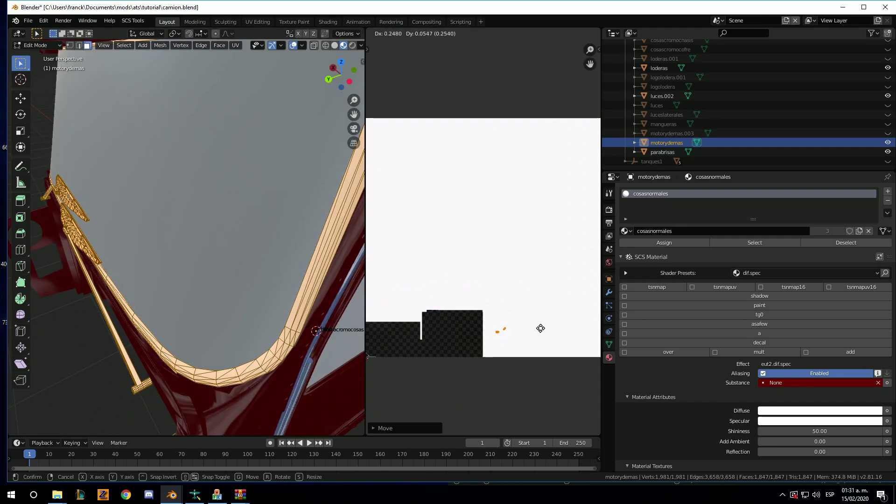
pyautogui.click(479, 306)
pyautogui.scroll(-5, 282, 270)
# - Widen the UV Editor and set its display channels to show the bodybasic texture in full colour
pyautogui.press('Tab')
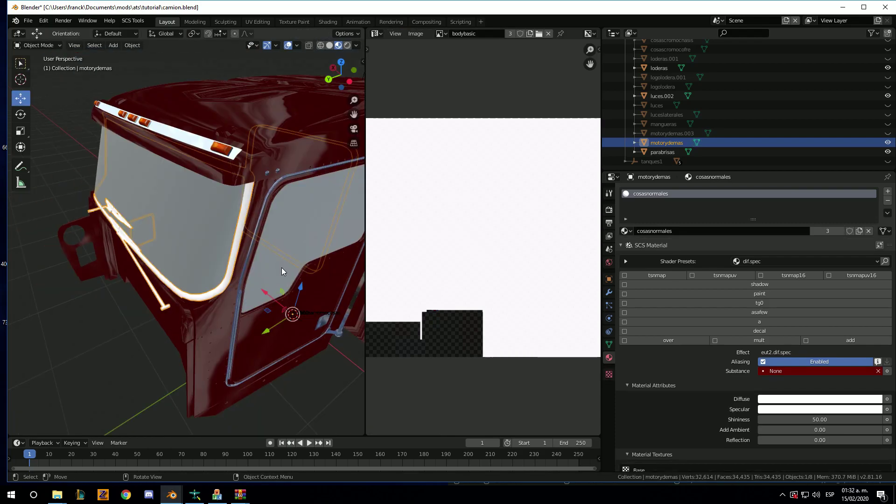
pyautogui.press('Tab')
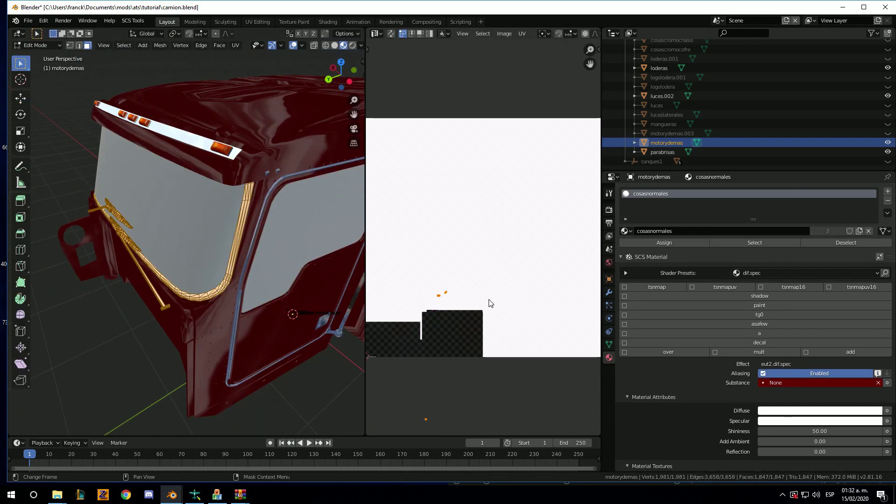
pyautogui.scroll(-2, 477, 314)
pyautogui.scroll(1, 477, 313)
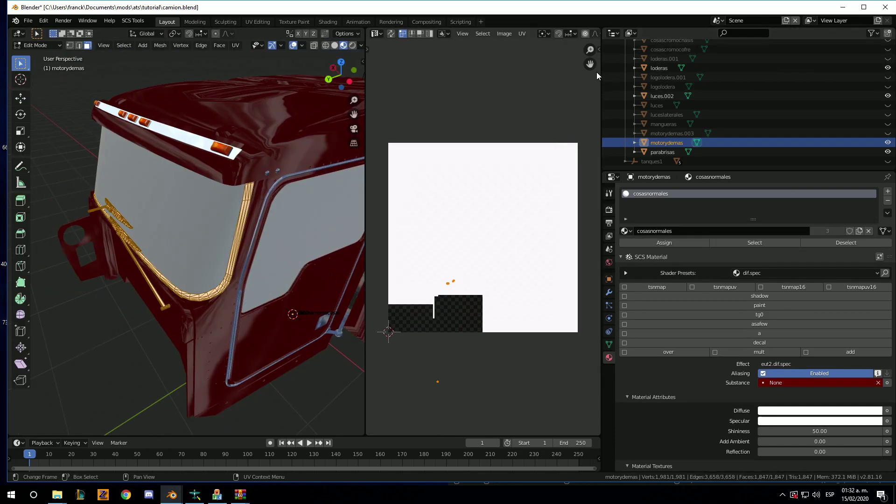
pyautogui.moveTo(602, 75)
pyautogui.mouseDown()
pyautogui.moveTo(781, 86)
pyautogui.moveTo(838, 79)
pyautogui.mouseUp()
pyautogui.click(830, 35)
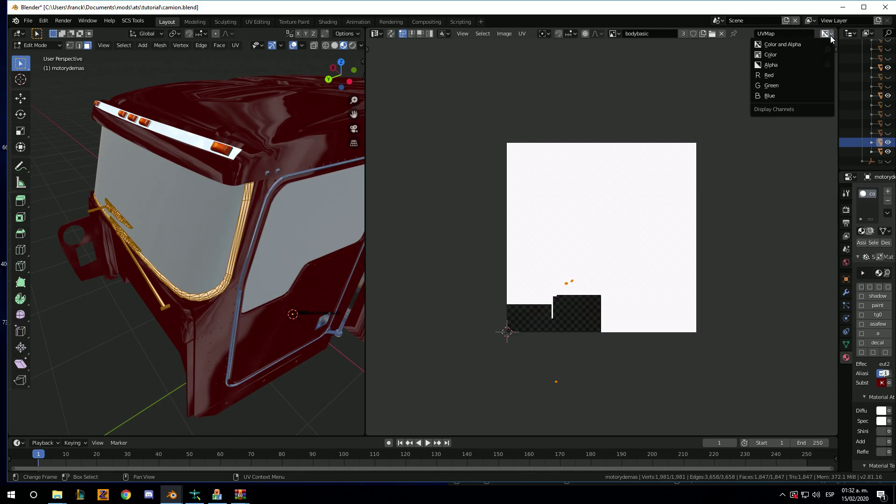
pyautogui.click(786, 60)
pyautogui.scroll(2, 659, 256)
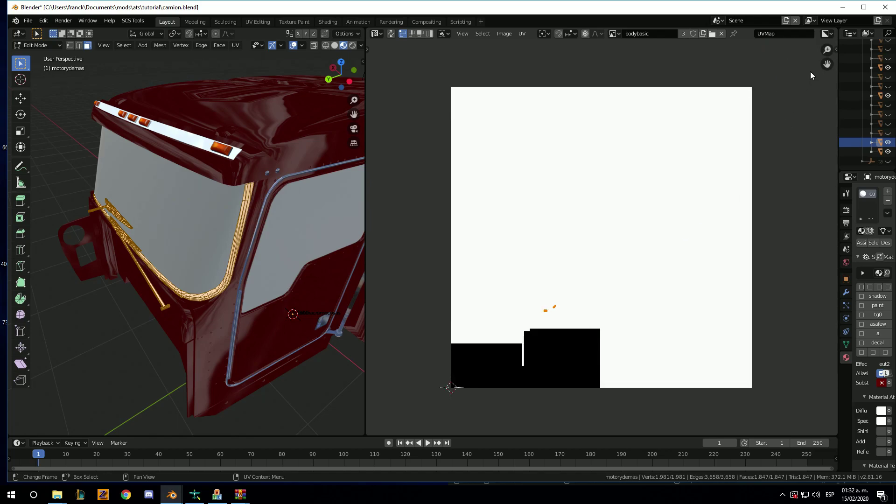
pyautogui.click(830, 35)
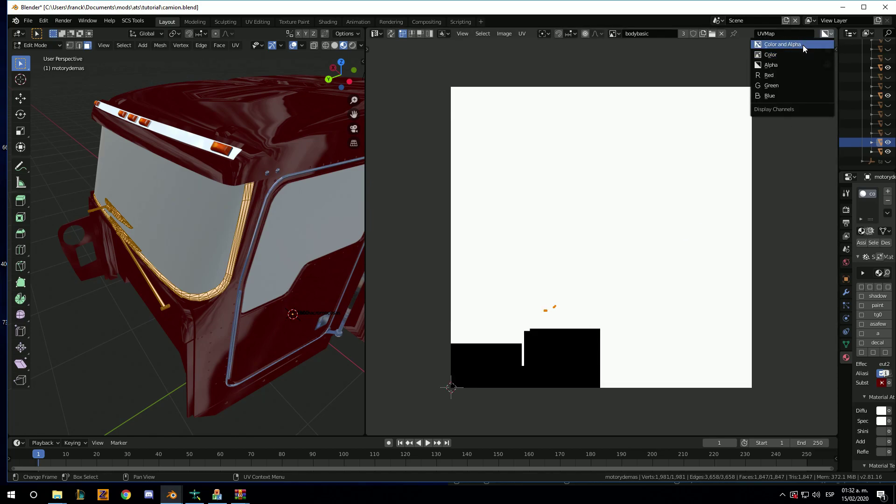
pyautogui.click(802, 45)
pyautogui.click(830, 33)
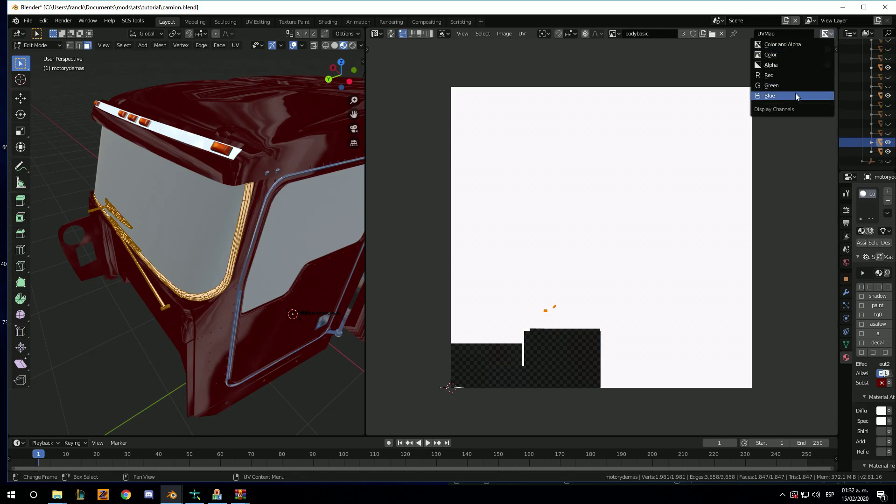
pyautogui.click(776, 56)
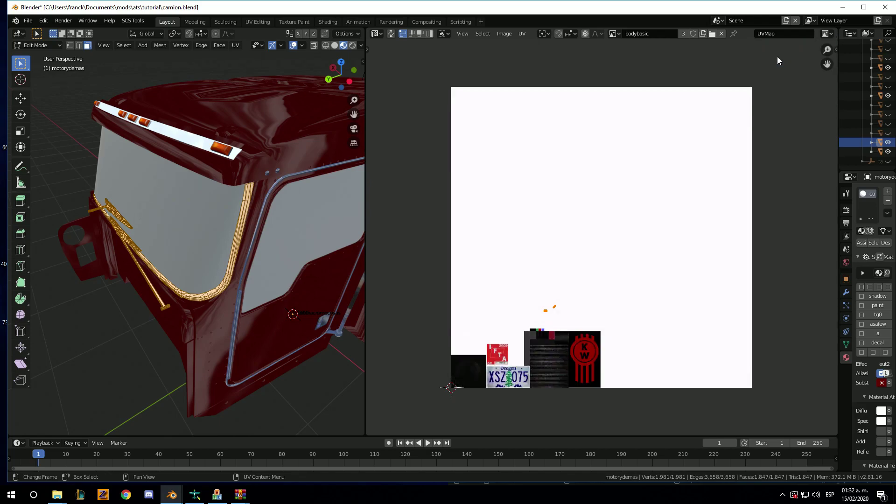
# - Place the trim UVs at the top corner of the red KW emblem square, then return to Object Mode
pyautogui.scroll(2, 641, 255)
pyautogui.moveTo(638, 295); pyautogui.dragTo(668, 172, button='middle')
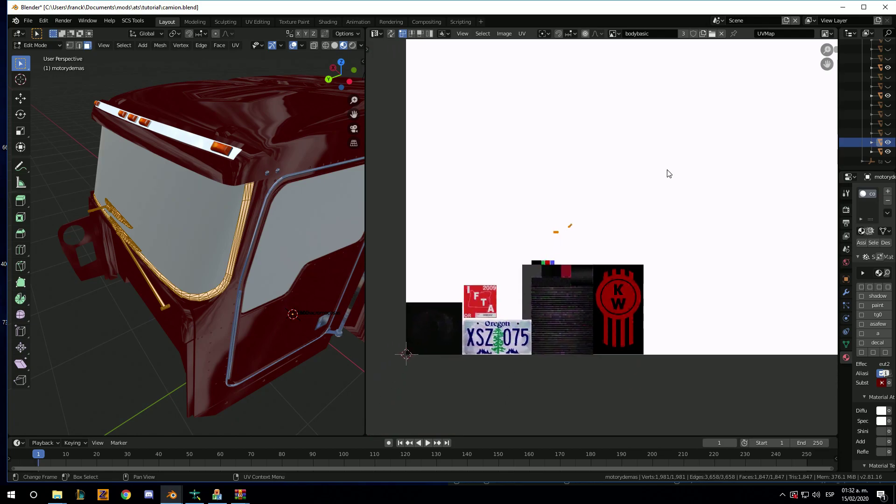
pyautogui.press('g')
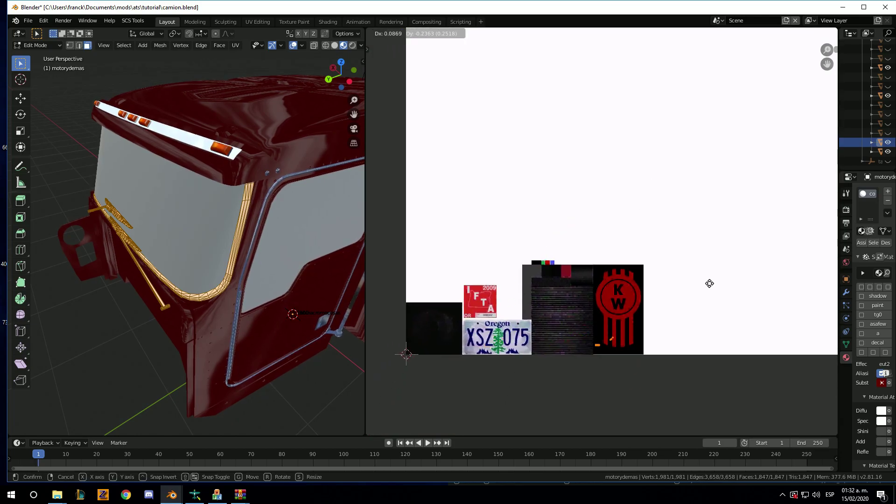
pyautogui.click(704, 274)
pyautogui.scroll(2, 674, 311)
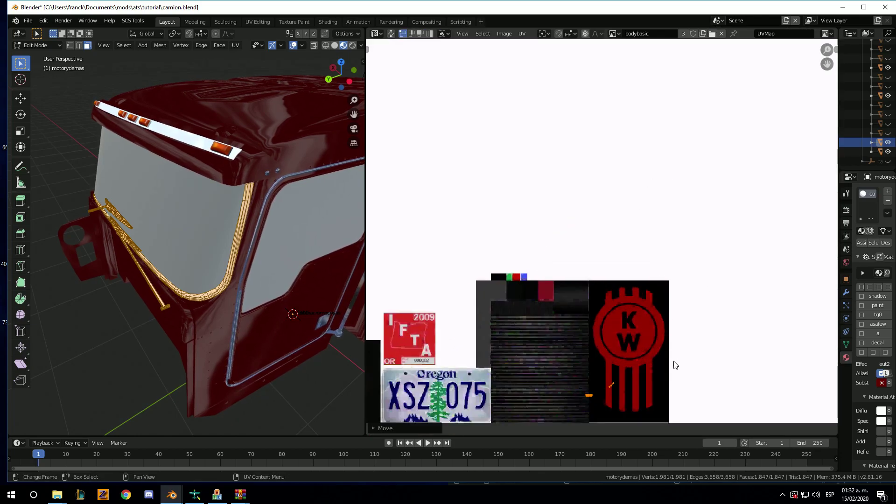
pyautogui.press('g')
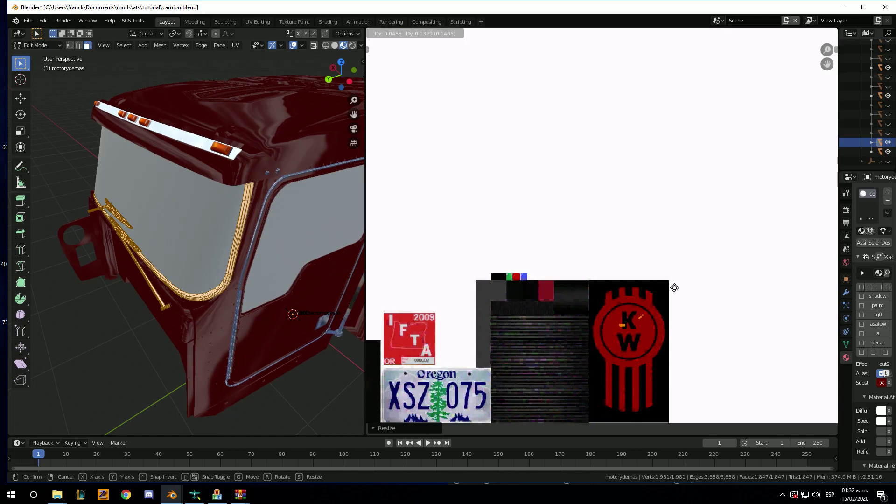
pyautogui.click(695, 267)
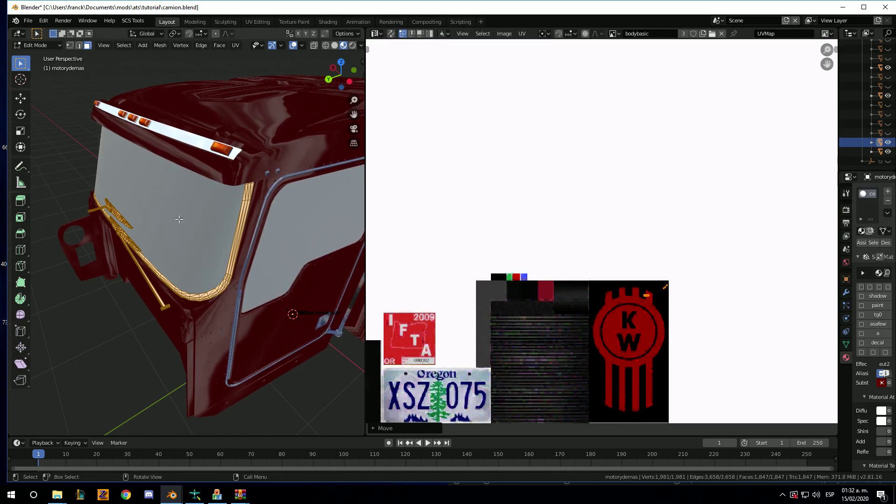
pyautogui.press('Tab')
pyautogui.moveTo(186, 226)
pyautogui.mouseDown(button='middle')
pyautogui.moveTo(218, 234)
pyautogui.moveTo(205, 235)
pyautogui.mouseUp(button='middle')
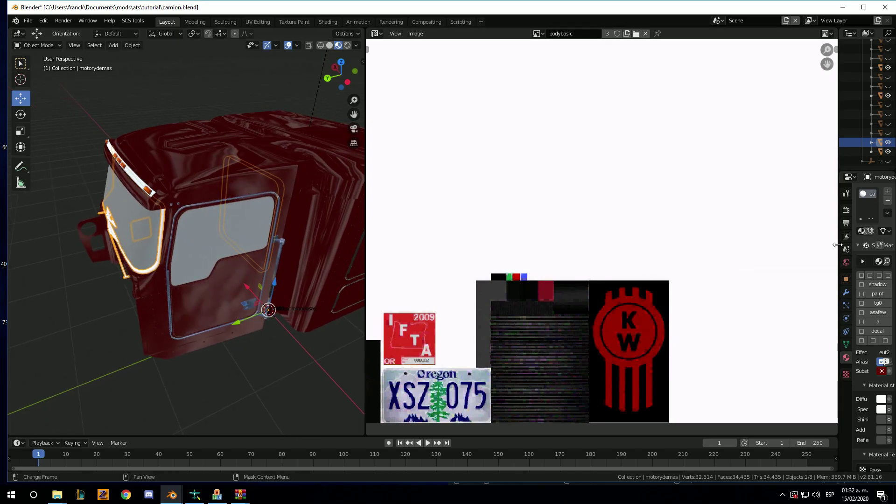
# - Widen the outliner and properties panels to review the cab's material setup
pyautogui.moveTo(835, 246); pyautogui.dragTo(581, 246)
pyautogui.scroll(-4, 751, 350)
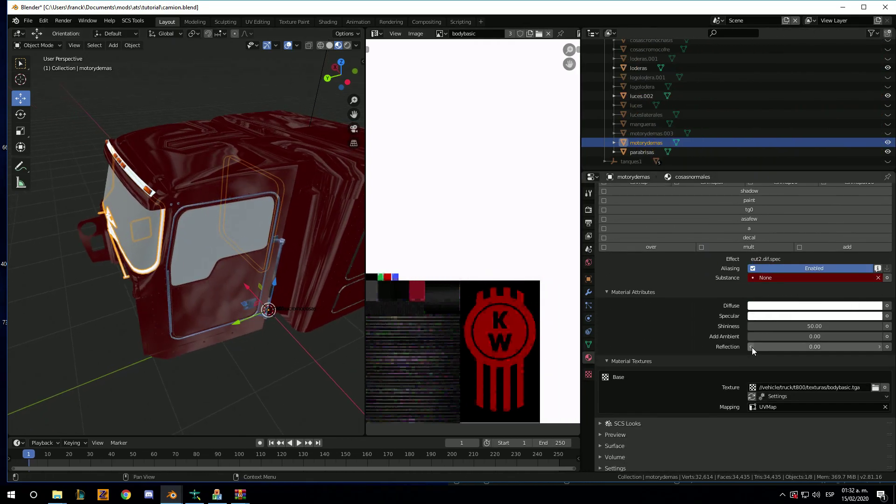
pyautogui.scroll(-1, 765, 354)
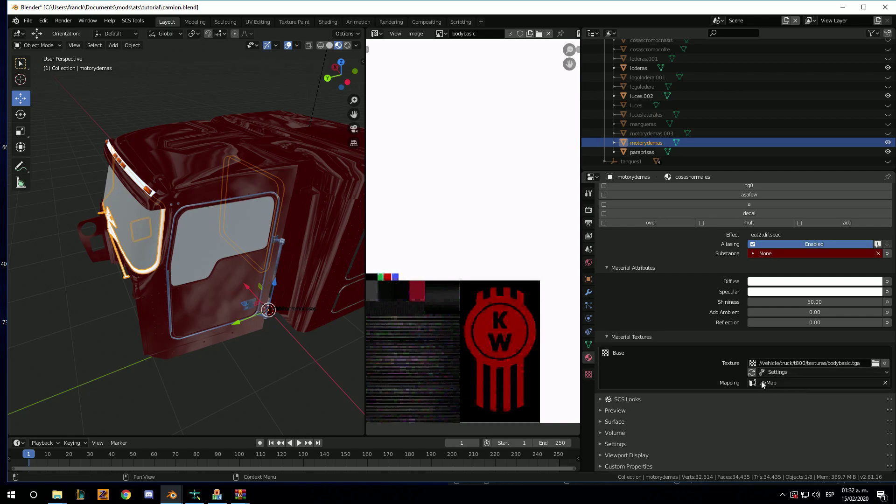
pyautogui.press('Tab')
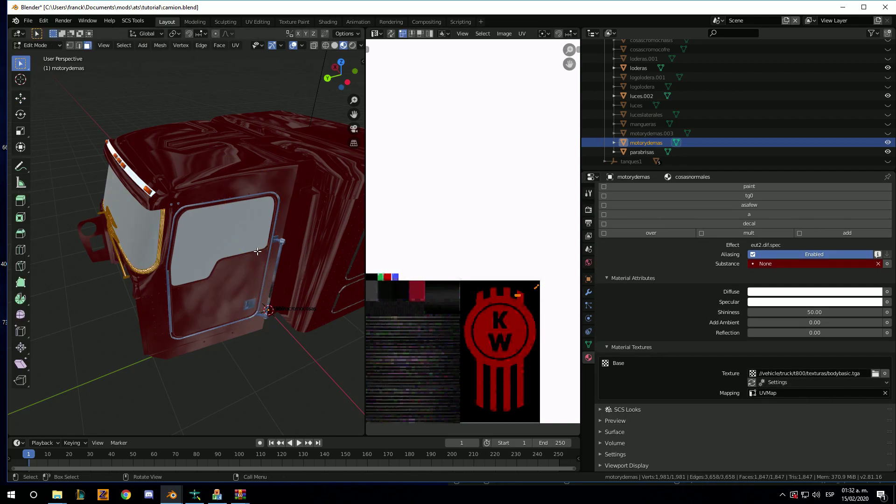
pyautogui.press('Tab')
pyautogui.scroll(4, 256, 253)
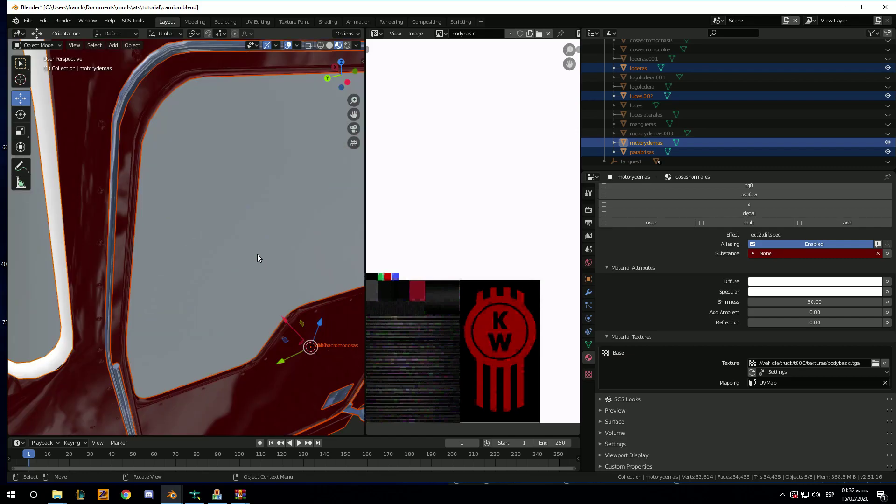
pyautogui.scroll(-2, 243, 252)
# - Select the parabrisas windshield and bring up the t800 texturas folder in File Explorer
pyautogui.click(135, 242)
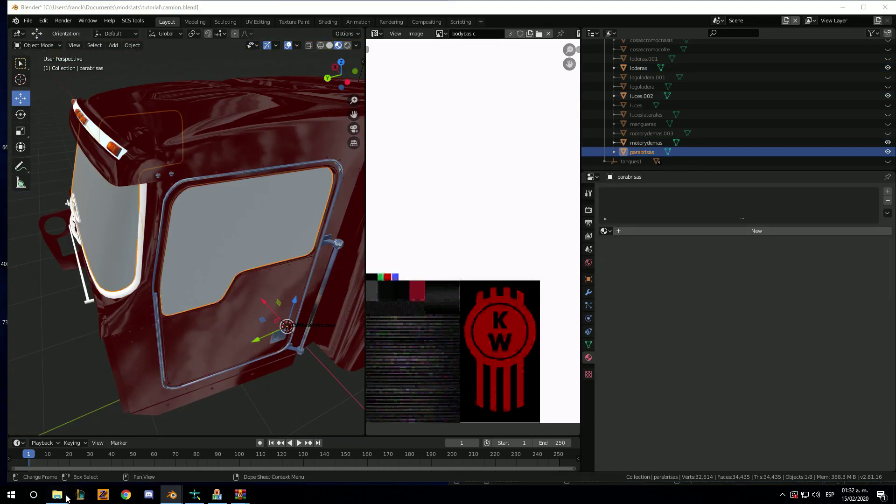
pyautogui.click(62, 457)
pyautogui.rightClick(480, 247)
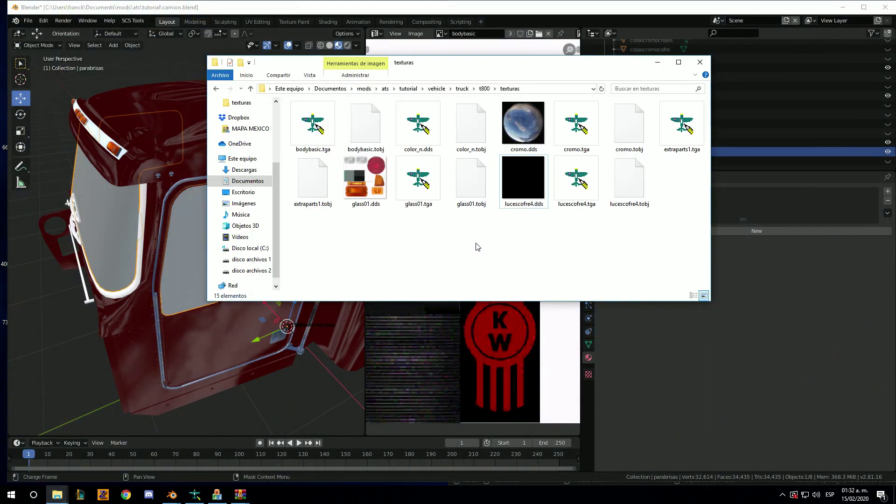
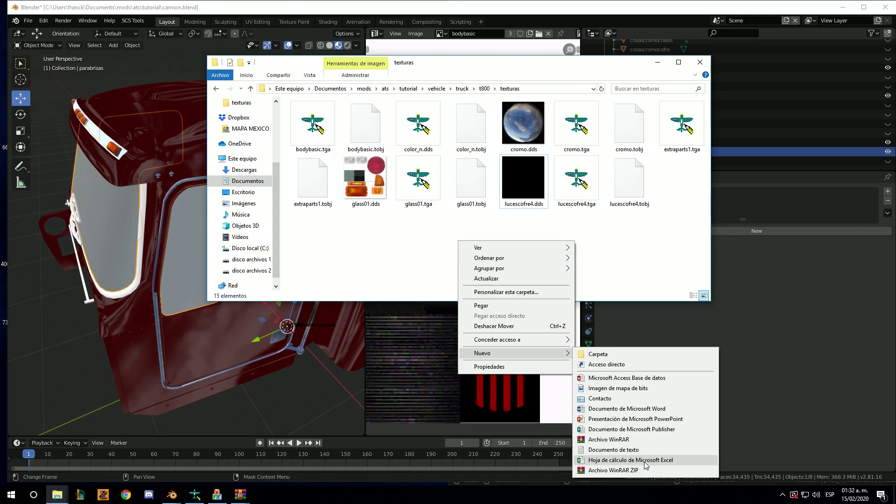
# - Preview the cromo.dds texture in the texturas folder, then close the preview
pyautogui.click(394, 214)
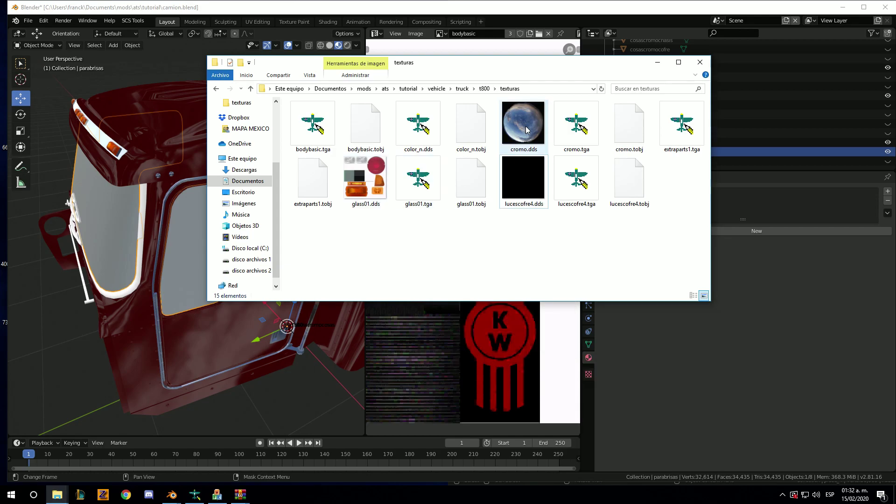
pyautogui.doubleClick(526, 130)
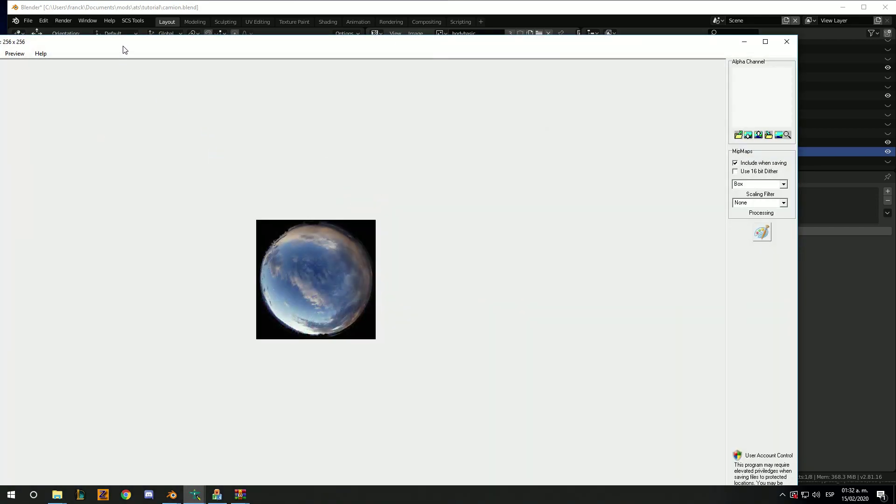
pyautogui.moveTo(124, 49); pyautogui.dragTo(173, 60)
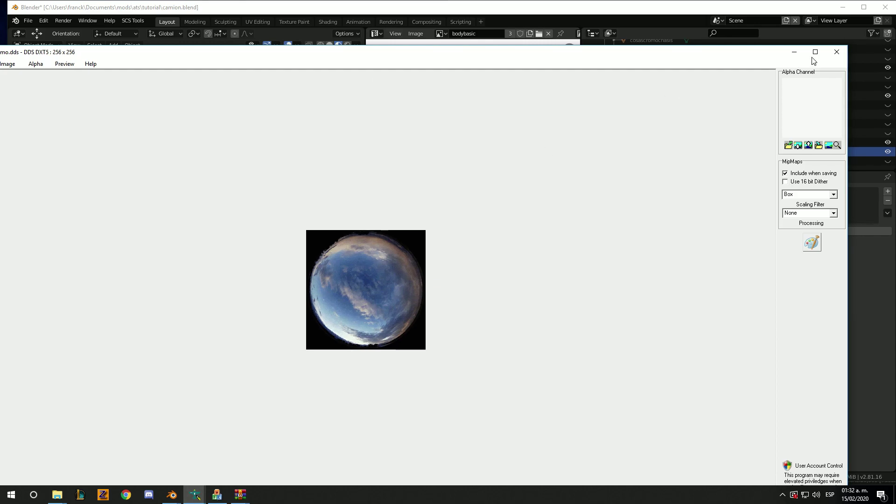
pyautogui.press('Escape')
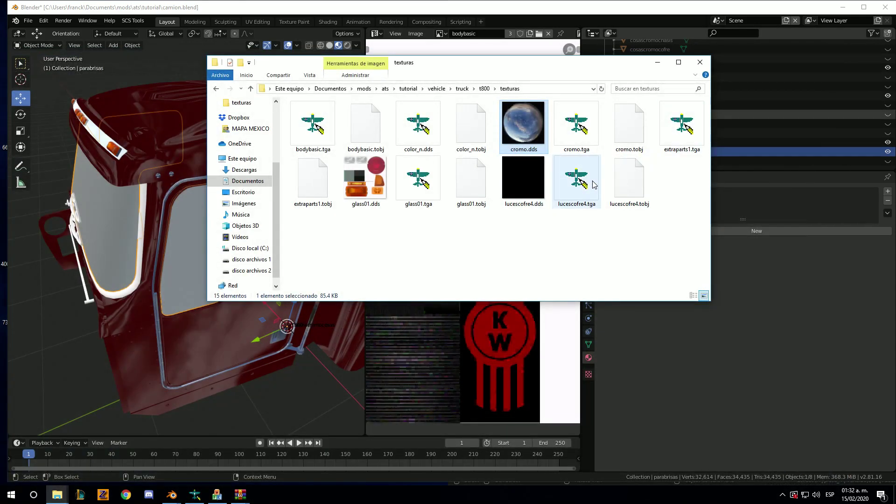
# - Duplicate cromo.tga and rename the copy negro.tga
pyautogui.click(682, 125)
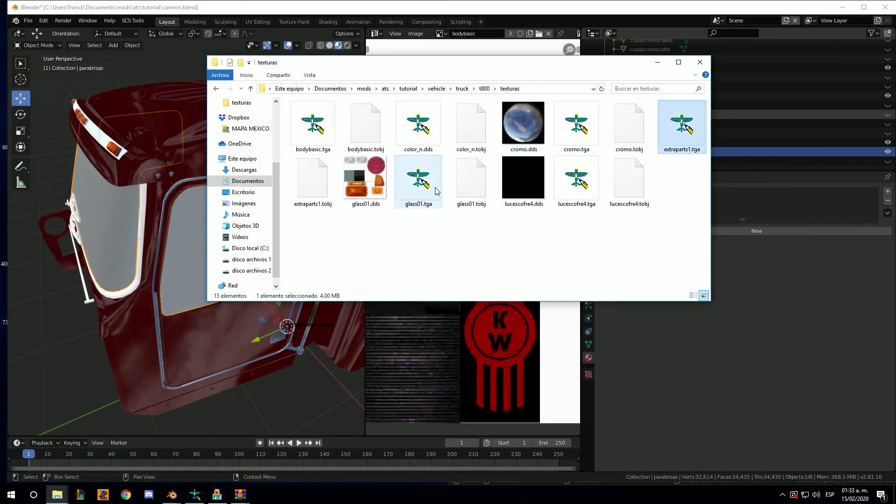
pyautogui.click(418, 182)
pyautogui.press('Left')
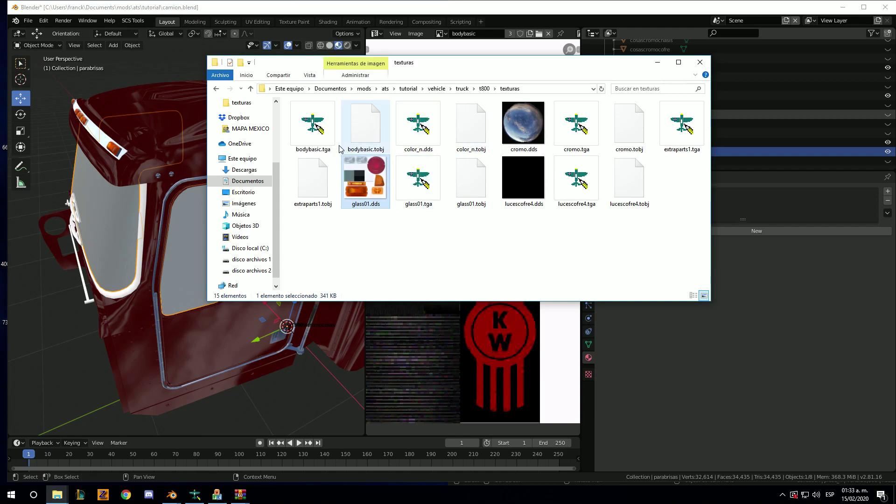
pyautogui.click(571, 150)
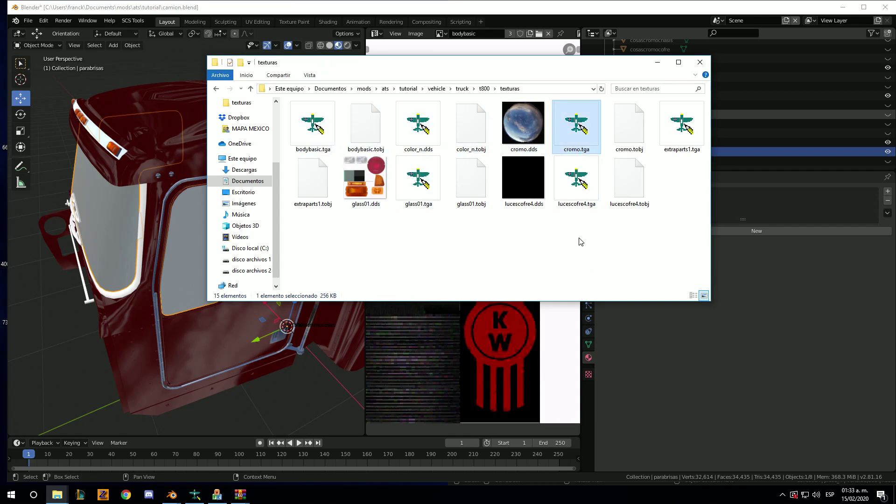
pyautogui.hotkey('ctrl', 'c')
pyautogui.hotkey('ctrl', 'v')
pyautogui.rightClick(522, 142)
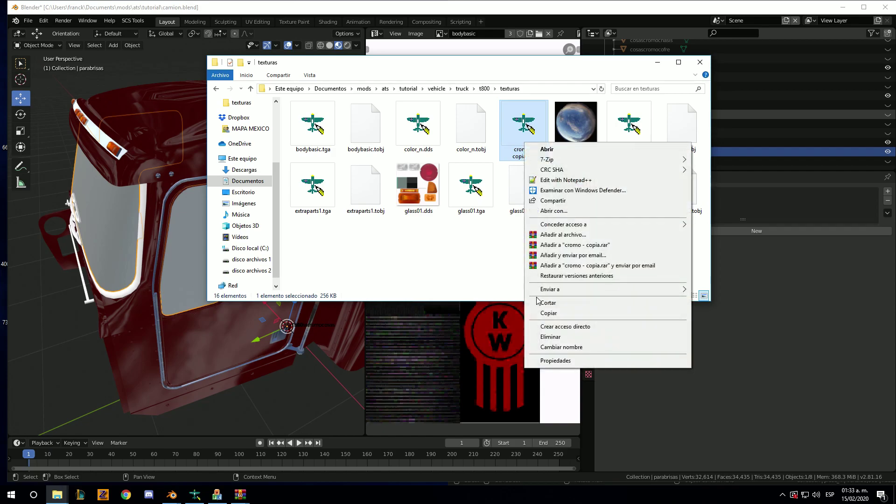
pyautogui.click(562, 347)
pyautogui.write('negro')
pyautogui.press('Return')
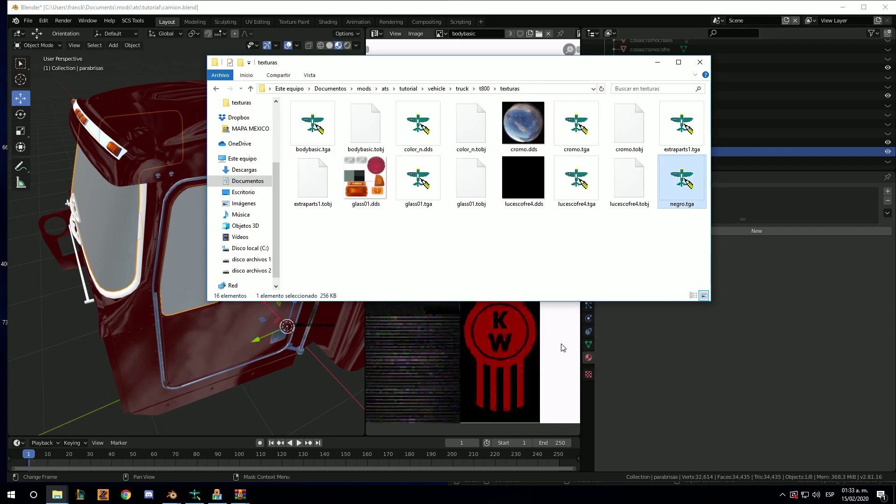
# - Open negro.tga in DXTBmp and send the image to Paint for editing
pyautogui.doubleClick(666, 191)
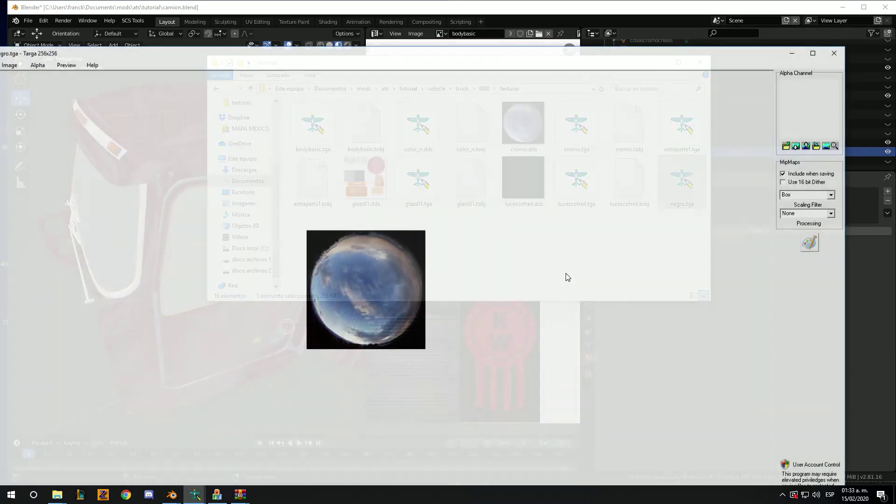
pyautogui.moveTo(112, 54); pyautogui.dragTo(213, 59)
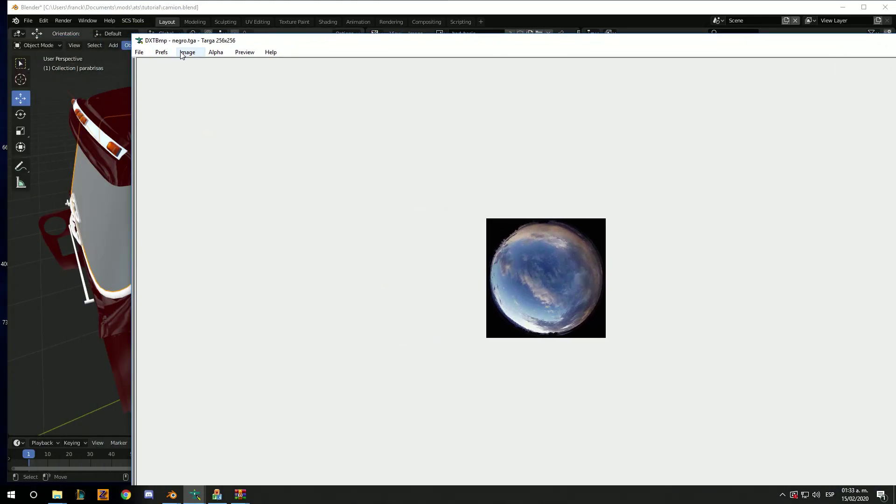
pyautogui.click(182, 53)
pyautogui.click(203, 62)
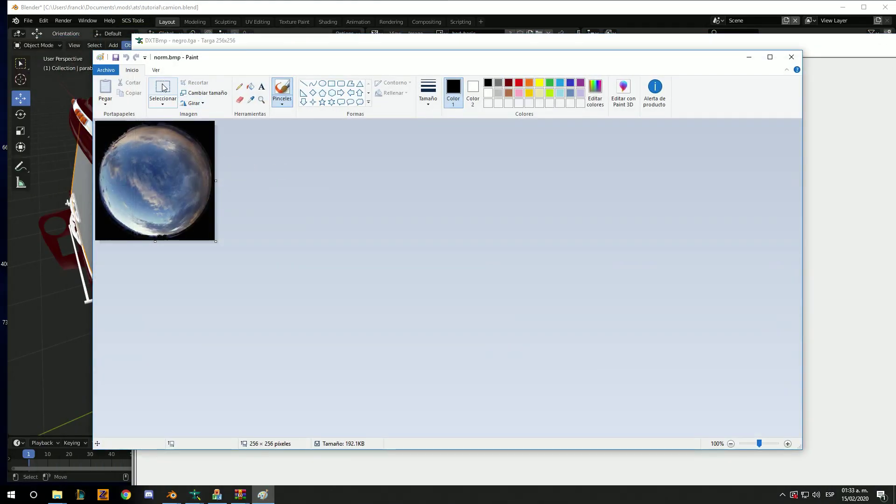
# - In Paint, erase the sky picture and bucket-fill the whole canvas solid black
pyautogui.click(165, 88)
pyautogui.moveTo(103, 127); pyautogui.dragTo(281, 284)
pyautogui.press('Delete')
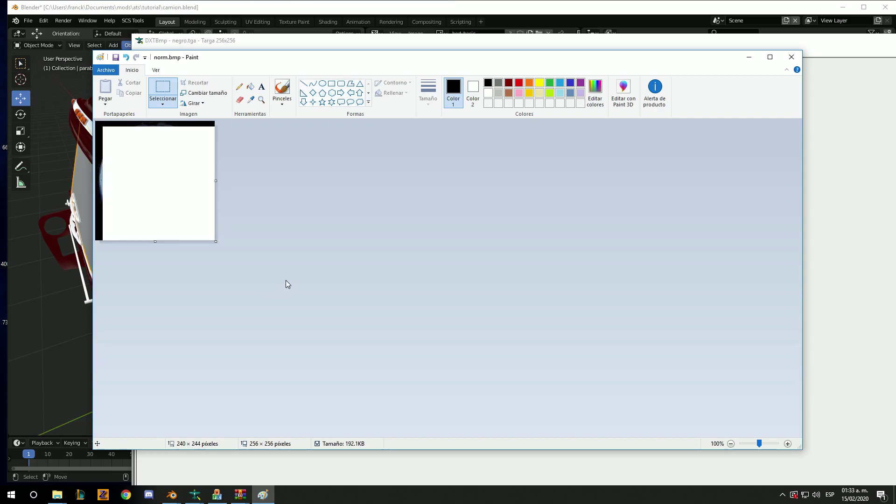
pyautogui.moveTo(154, 202); pyautogui.dragTo(96, 120)
pyautogui.press('Delete')
pyautogui.press('Delete')
pyautogui.moveTo(95, 242)
pyautogui.mouseDown()
pyautogui.moveTo(106, 198)
pyautogui.moveTo(215, 120)
pyautogui.mouseUp()
pyautogui.press('Delete')
pyautogui.click(249, 89)
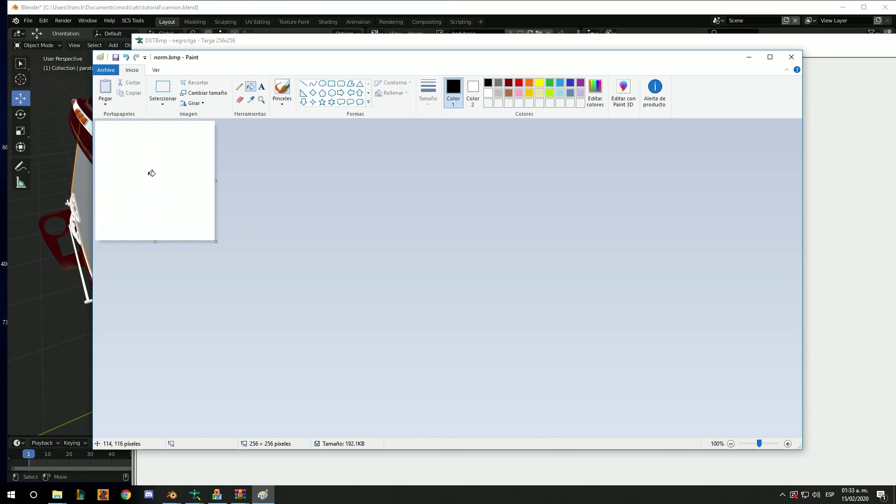
pyautogui.click(150, 172)
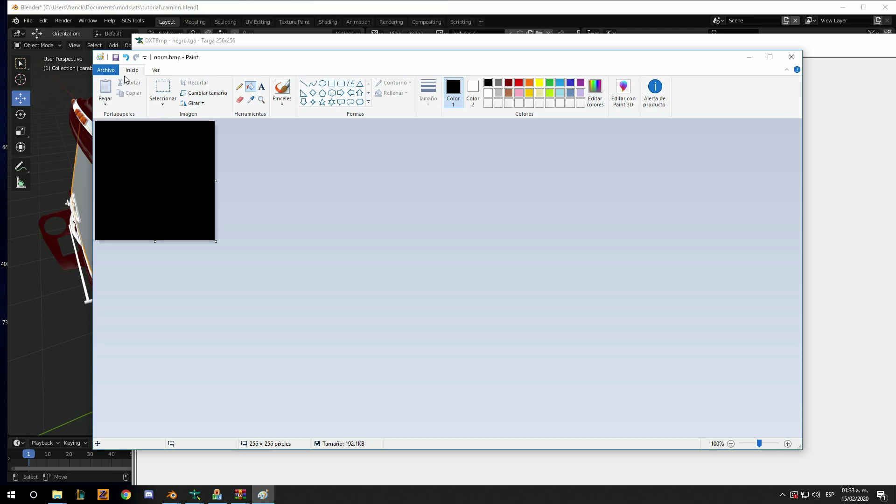
pyautogui.click(791, 56)
# - Reload the edited image in DXTBmp and export it as Targa, replacing negro.tga
pyautogui.click(199, 52)
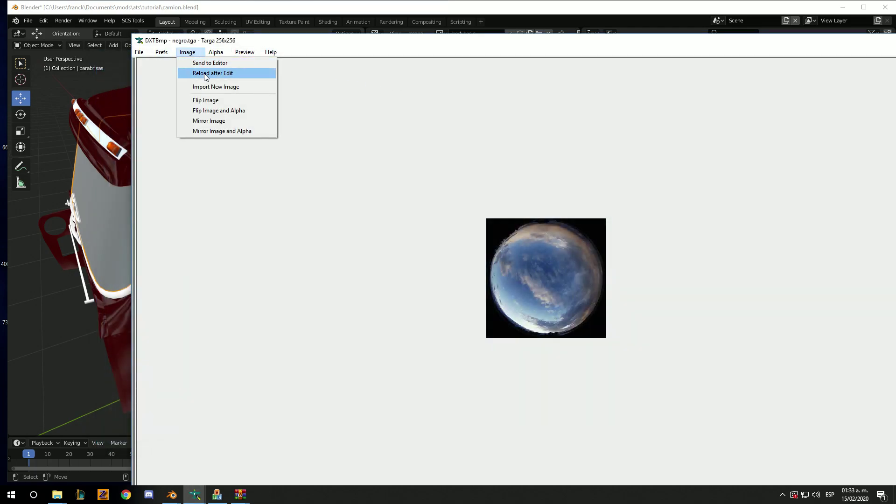
pyautogui.click(205, 77)
pyautogui.click(139, 52)
pyautogui.click(161, 72)
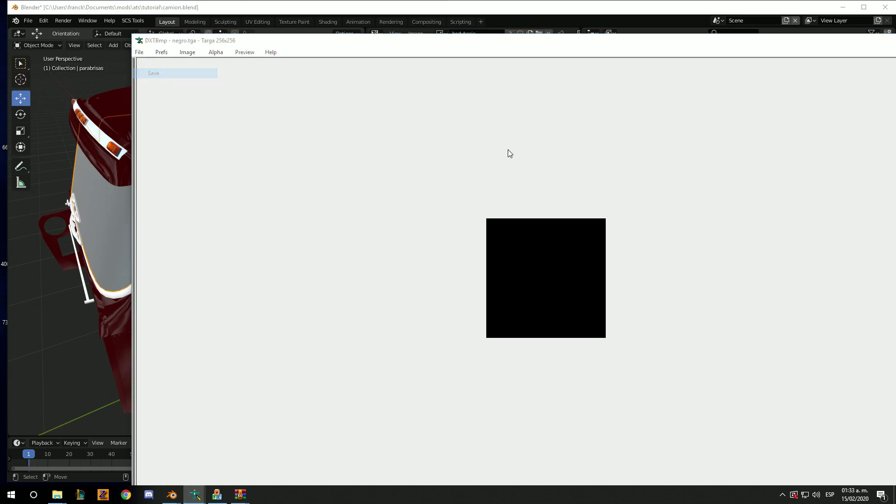
pyautogui.click(532, 228)
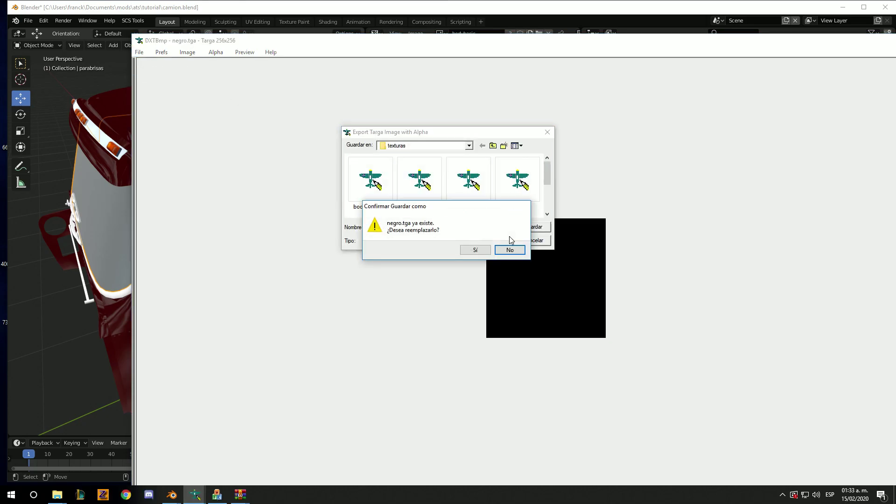
pyautogui.click(473, 250)
pyautogui.moveTo(780, 41); pyautogui.dragTo(554, 44)
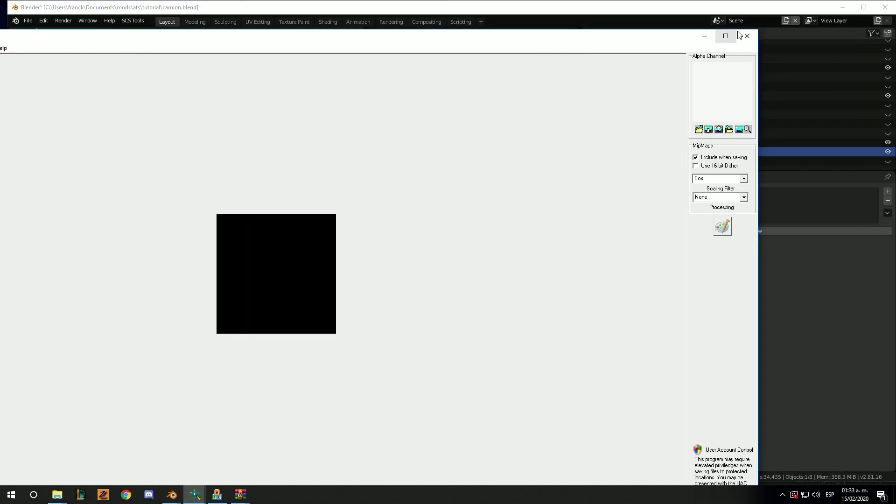
pyautogui.click(725, 133)
# - Assign Material.002 to parabrisas and rename it negro
pyautogui.click(718, 273)
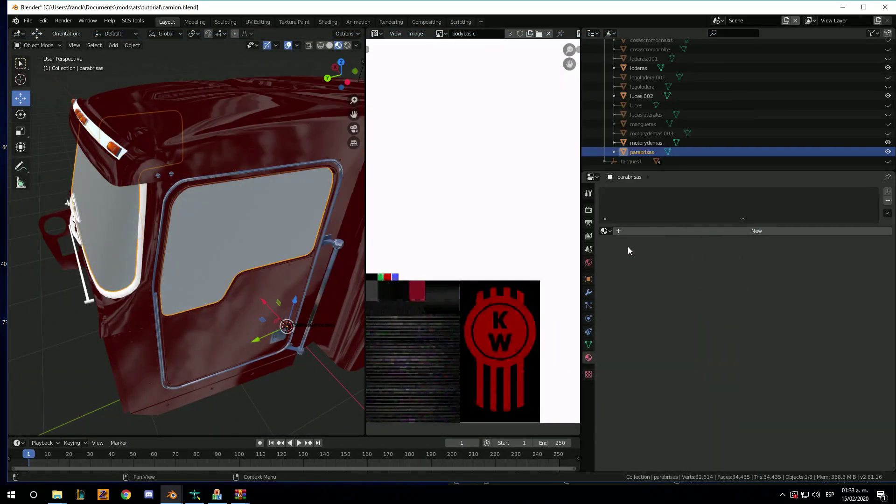
pyautogui.click(605, 231)
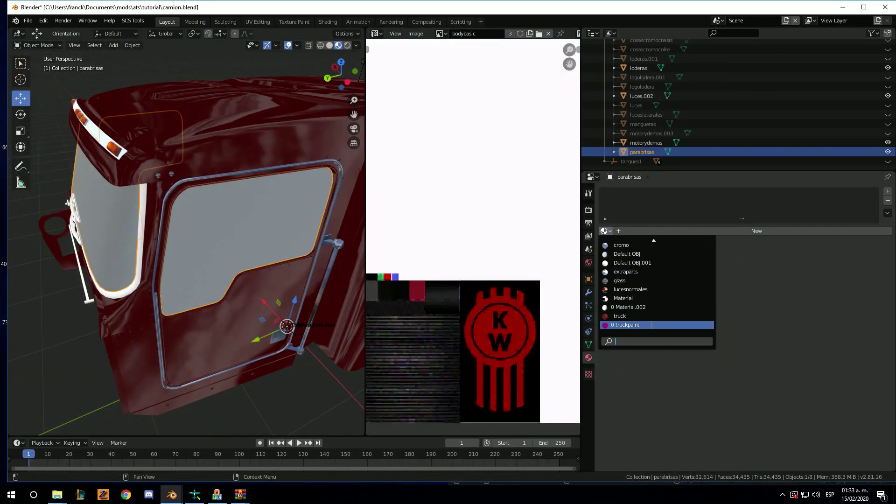
pyautogui.click(630, 307)
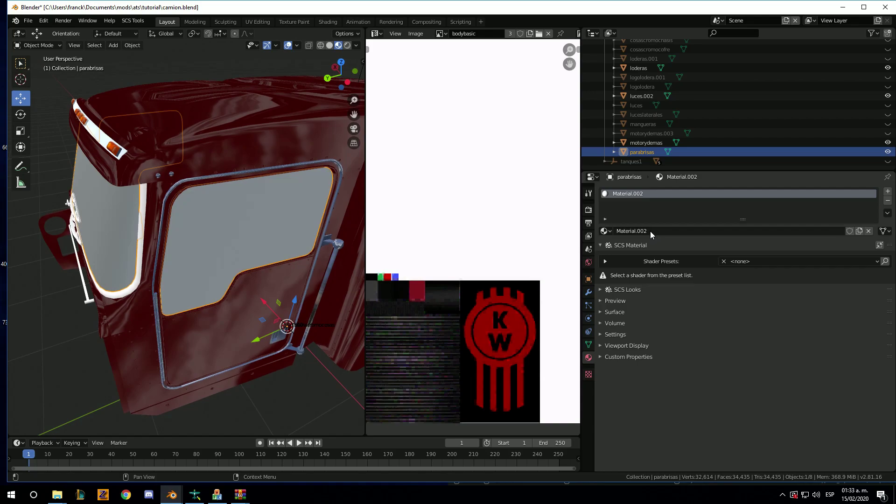
pyautogui.doubleClick(651, 231)
pyautogui.write('negro')
pyautogui.press('Return')
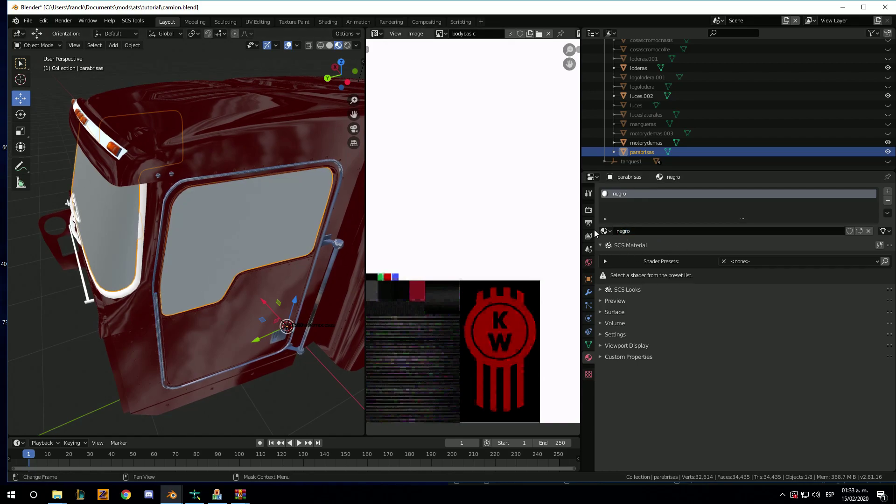
# - Apply the dif.spec shader preset and load negro.tga as the Base texture
pyautogui.click(754, 262)
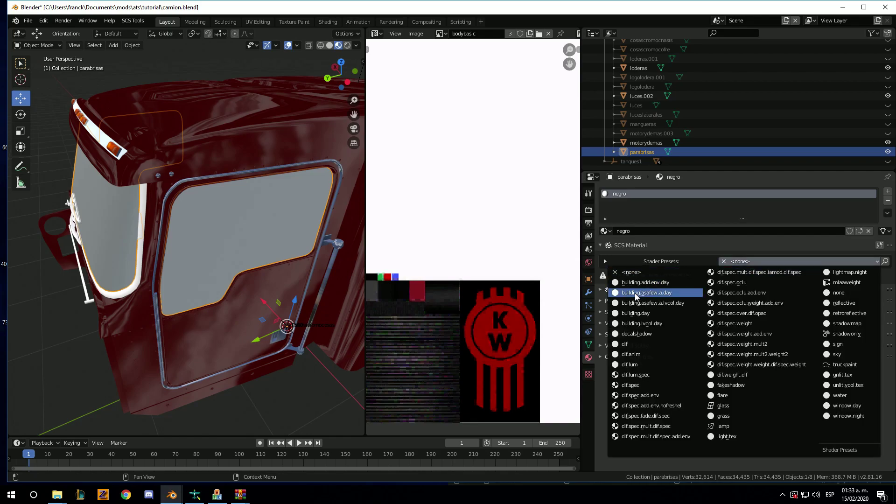
pyautogui.click(645, 384)
pyautogui.scroll(-3, 830, 371)
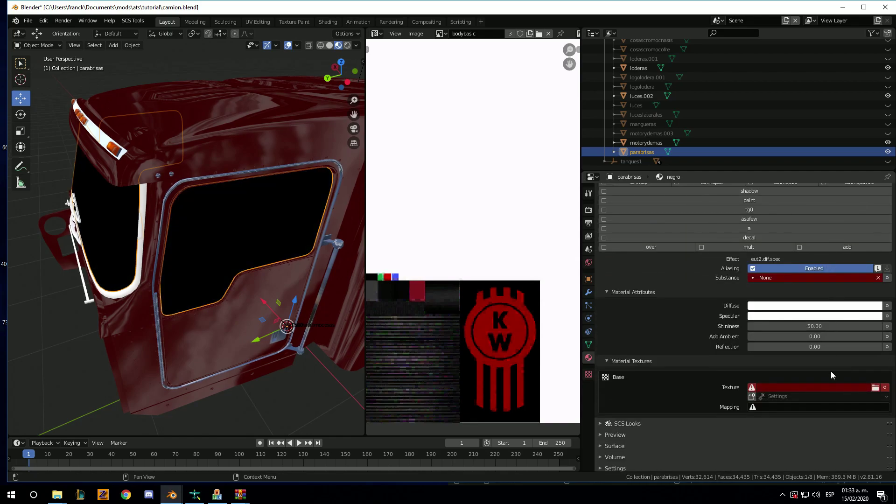
pyautogui.scroll(-1, 831, 368)
pyautogui.click(875, 363)
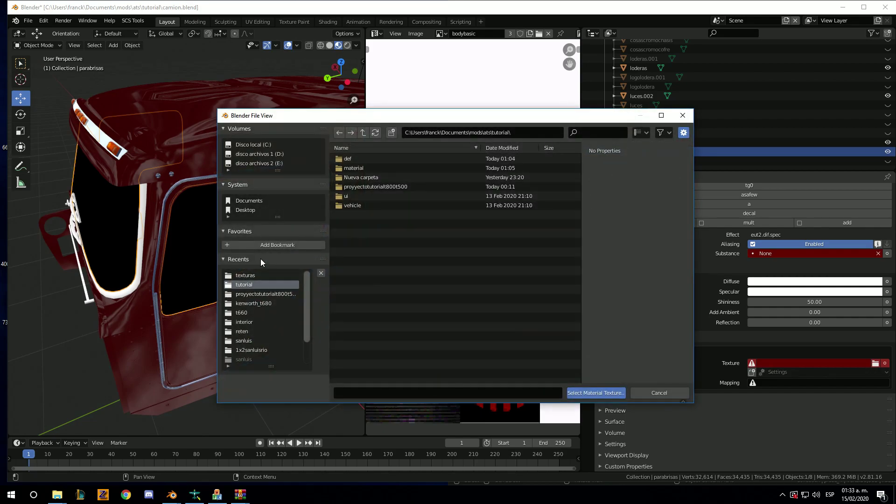
pyautogui.click(254, 274)
pyautogui.doubleClick(361, 261)
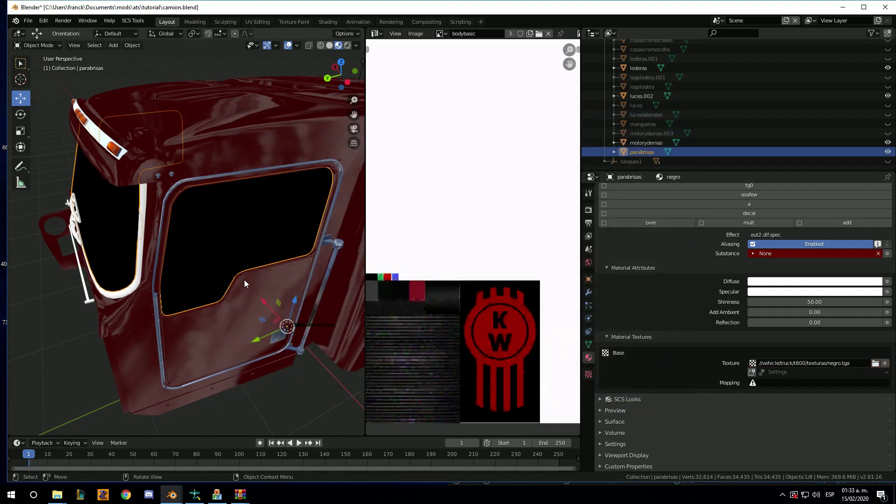
pyautogui.moveTo(244, 279); pyautogui.dragTo(276, 279, button='middle')
# - Select motorydemas and assign it the negro material
pyautogui.click(651, 142)
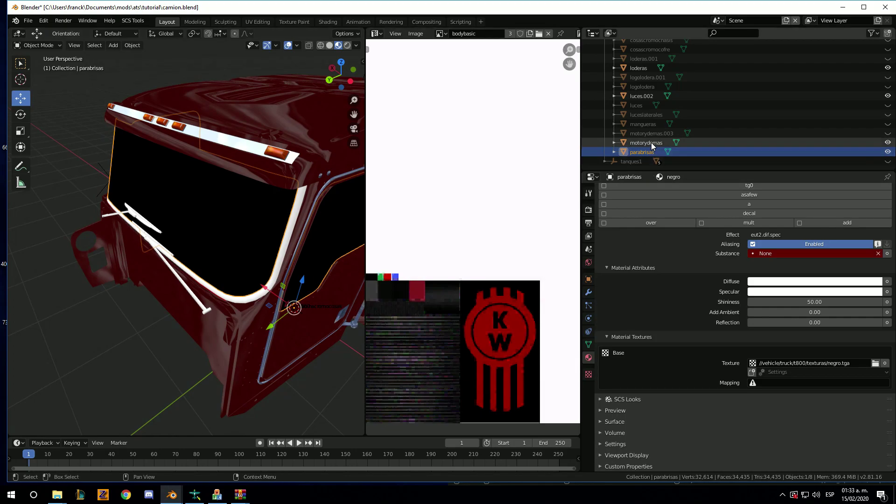
pyautogui.scroll(5, 653, 298)
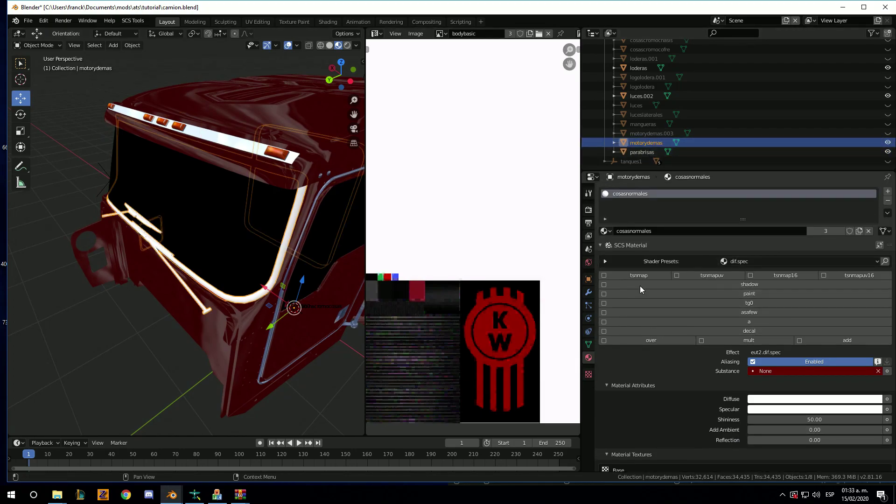
pyautogui.click(612, 231)
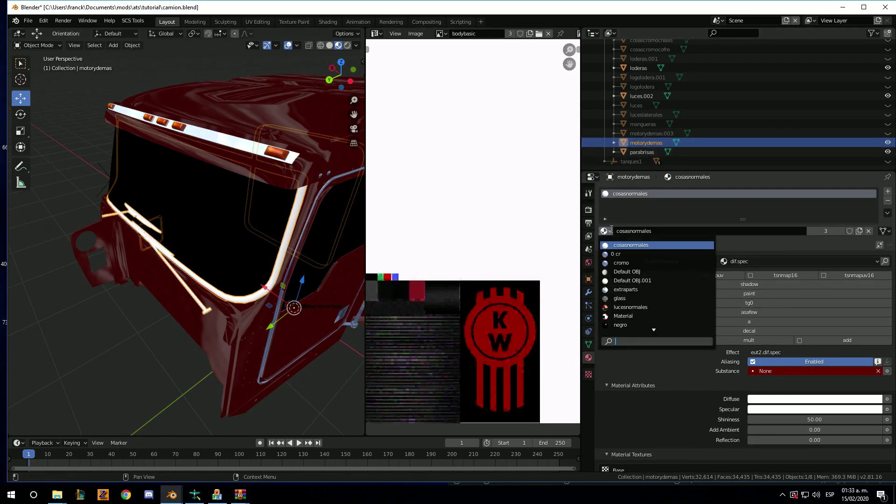
pyautogui.click(615, 325)
# - Set the Base texture mapping to UVMap, then reselect parabrisas
pyautogui.scroll(-5, 774, 399)
pyautogui.click(769, 405)
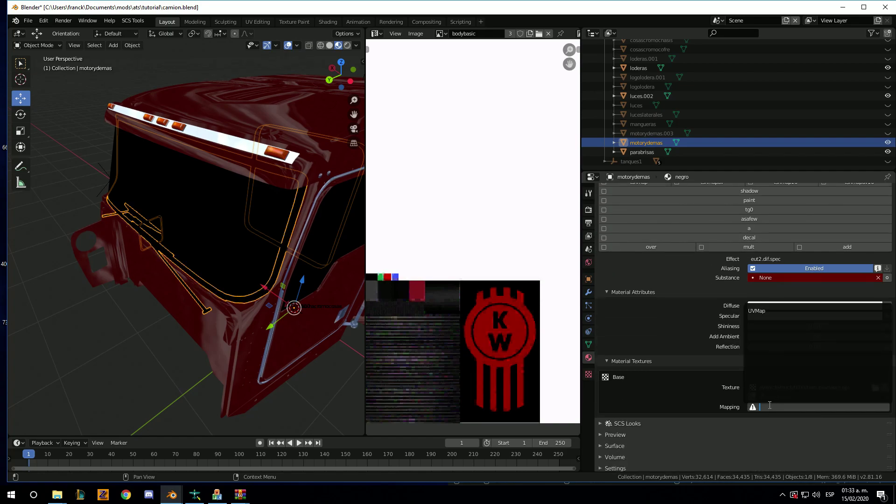
pyautogui.click(765, 311)
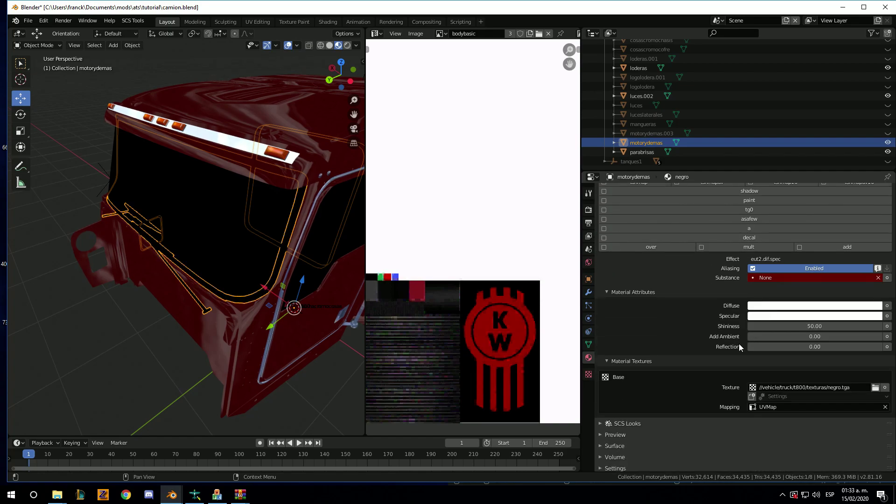
pyautogui.click(751, 396)
pyautogui.click(775, 406)
pyautogui.click(779, 417)
pyautogui.click(787, 418)
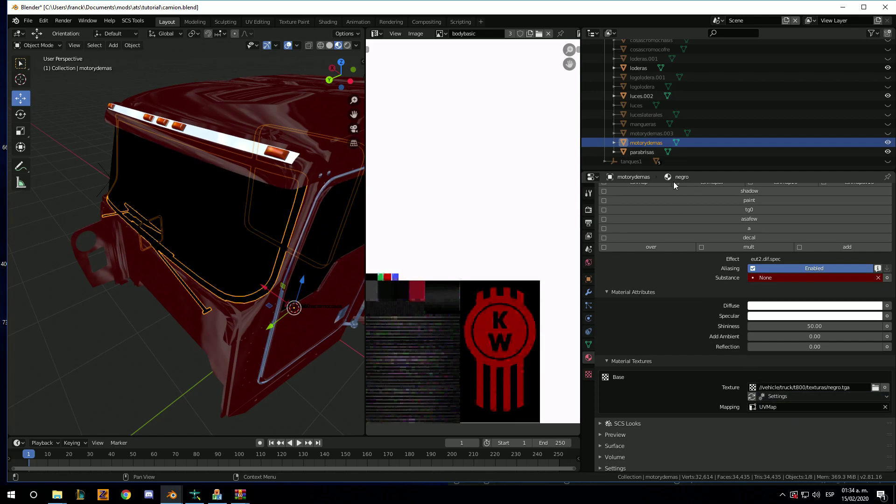
pyautogui.click(653, 151)
pyautogui.scroll(5, 658, 242)
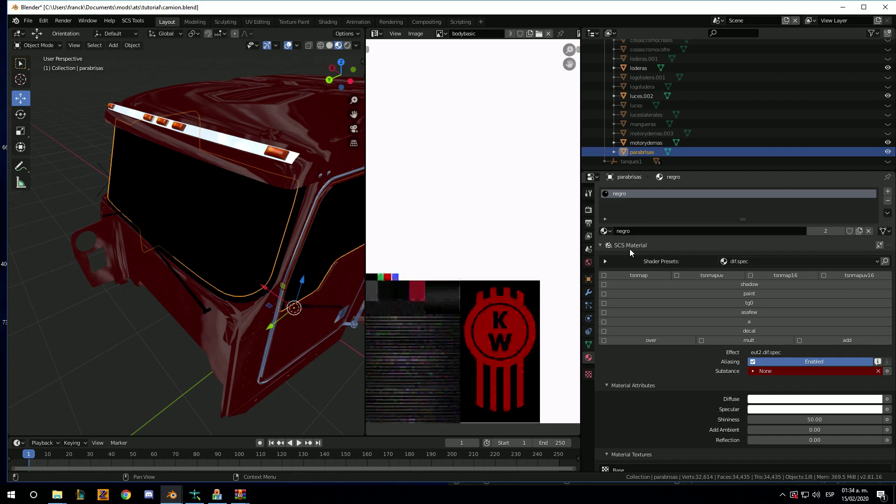
# - Assign the existing glass material to the parabrisas windshield
pyautogui.click(606, 231)
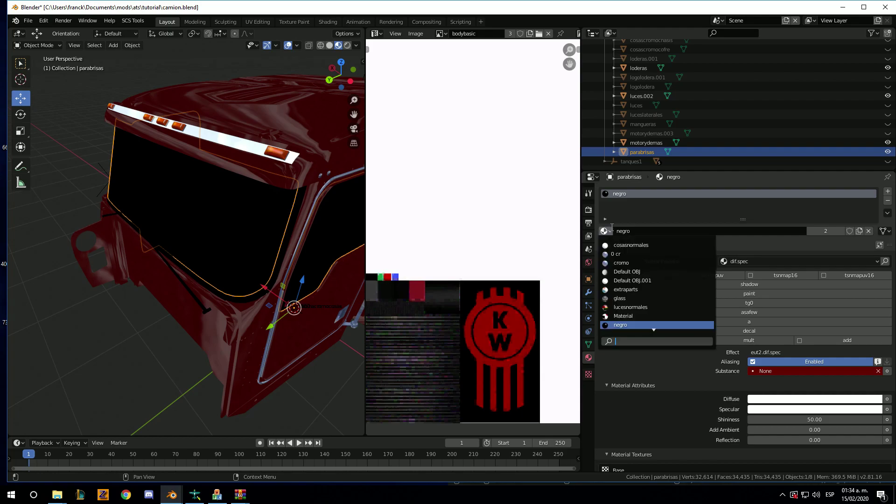
pyautogui.click(648, 299)
pyautogui.moveTo(261, 219)
pyautogui.mouseDown(button='middle')
pyautogui.moveTo(300, 225)
pyautogui.moveTo(303, 243)
pyautogui.mouseUp(button='middle')
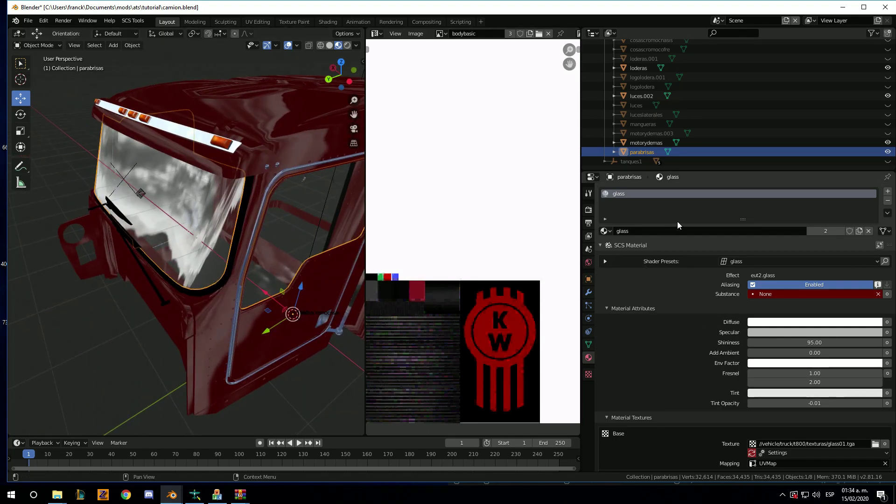
pyautogui.doubleClick(640, 232)
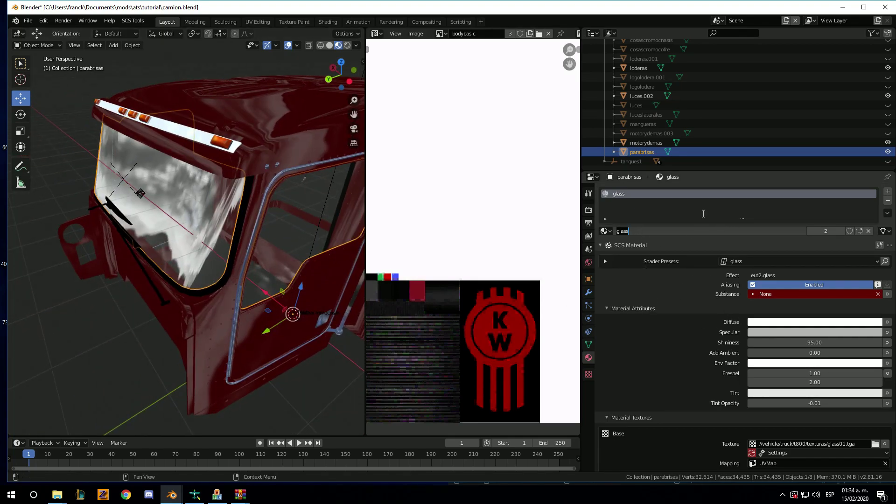
pyautogui.press('Return')
pyautogui.click(612, 231)
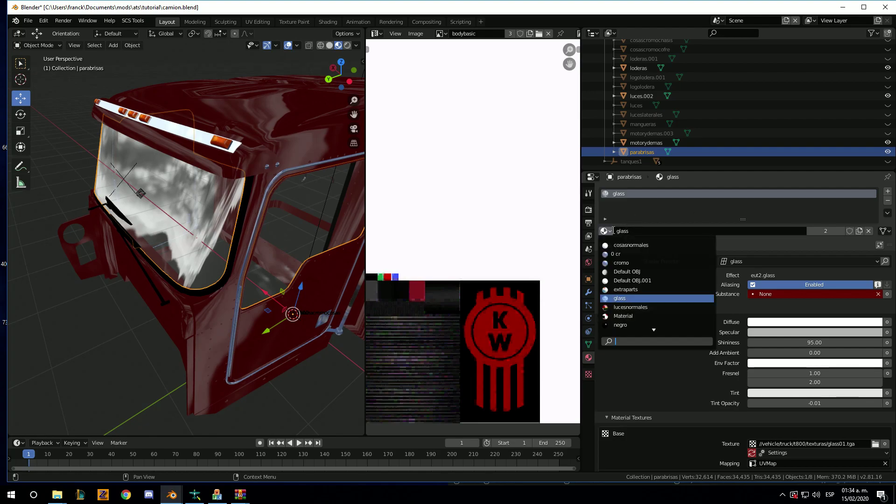
pyautogui.scroll(-3, 751, 340)
pyautogui.scroll(-2, 751, 341)
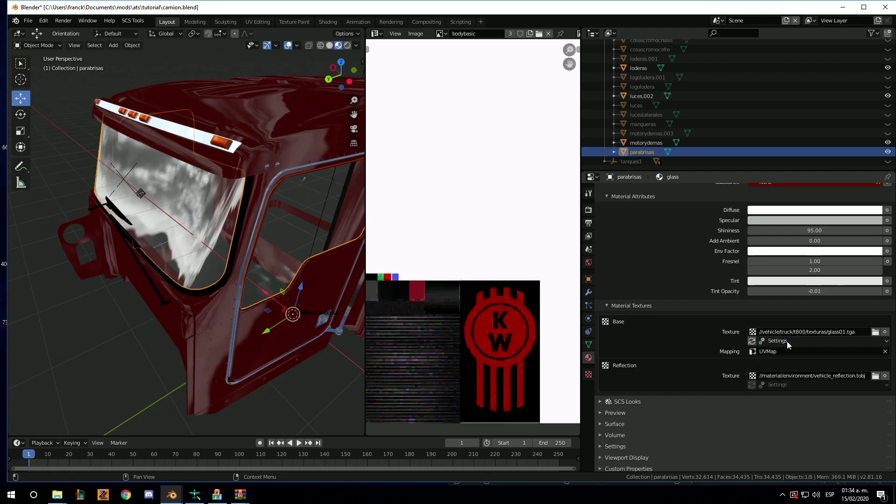
pyautogui.scroll(1, 865, 237)
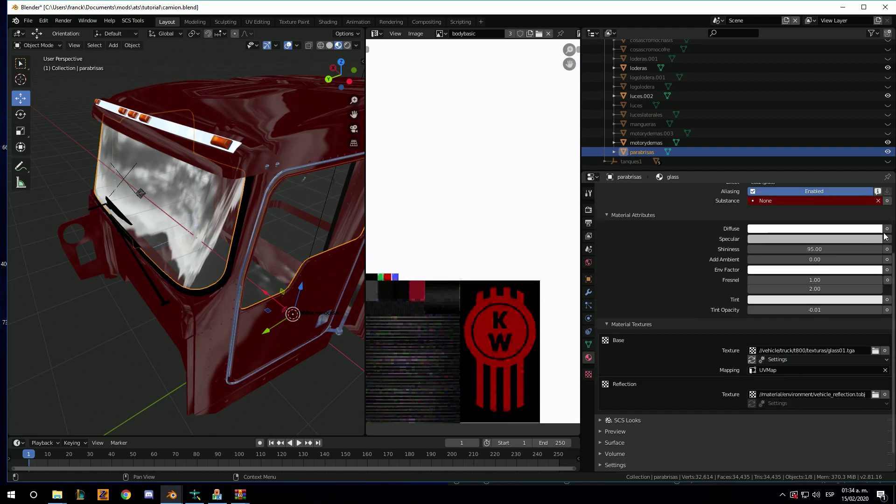
# - Tint the glass material's Diffuse colour a pale bluish cyan
pyautogui.click(864, 229)
pyautogui.moveTo(828, 148); pyautogui.dragTo(831, 120)
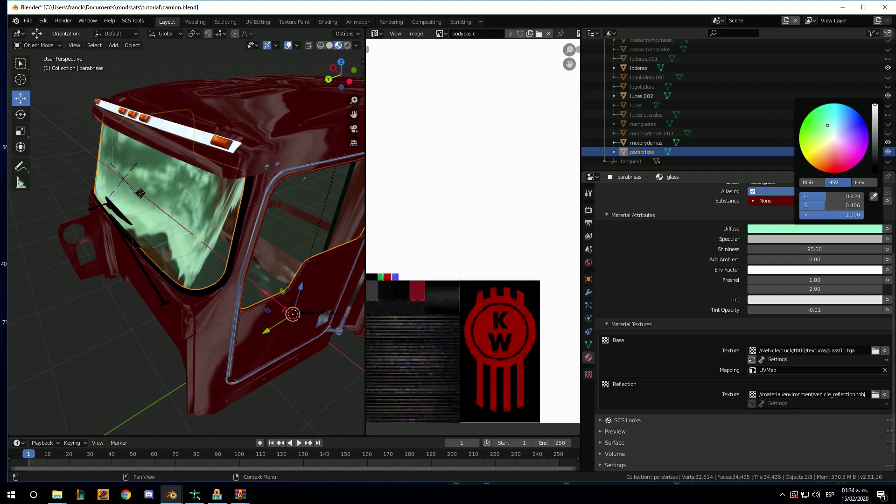
pyautogui.moveTo(831, 125); pyautogui.dragTo(834, 120)
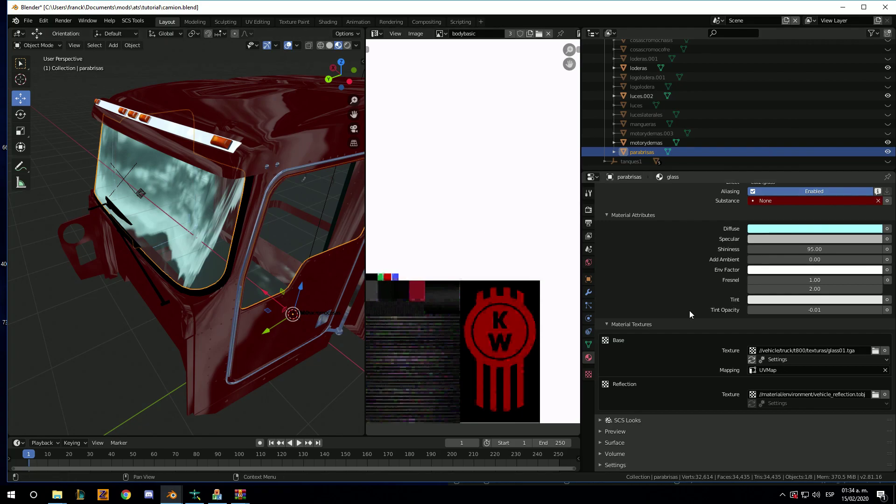
pyautogui.scroll(-1, 691, 314)
pyautogui.moveTo(154, 234)
pyautogui.mouseDown(button='middle')
pyautogui.moveTo(205, 211)
pyautogui.moveTo(181, 212)
pyautogui.mouseUp(button='middle')
pyautogui.scroll(-2, 181, 212)
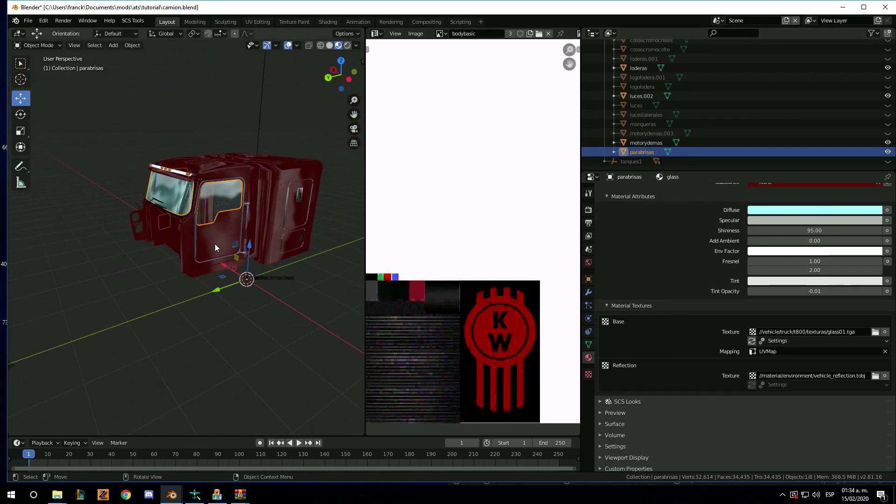
pyautogui.moveTo(215, 247)
pyautogui.mouseDown(button='middle')
pyautogui.moveTo(114, 261)
pyautogui.moveTo(233, 256)
pyautogui.moveTo(223, 257)
pyautogui.mouseUp(button='middle')
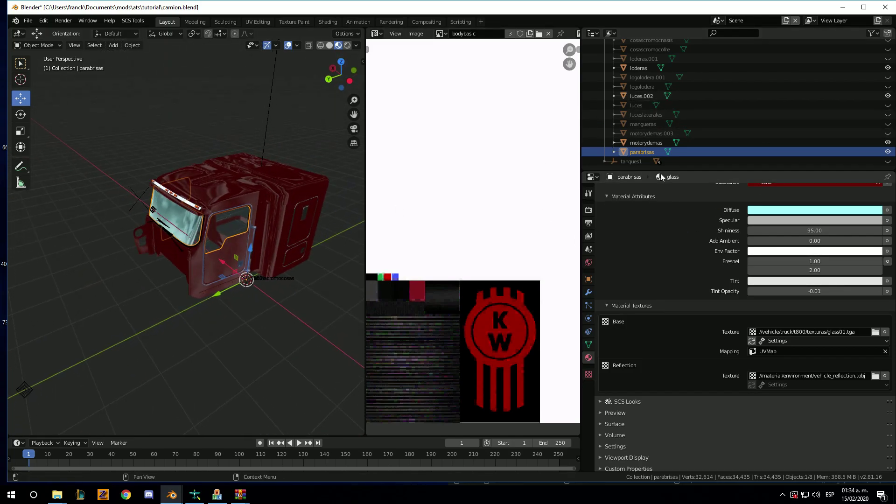
pyautogui.scroll(8, 639, 74)
pyautogui.click(639, 81)
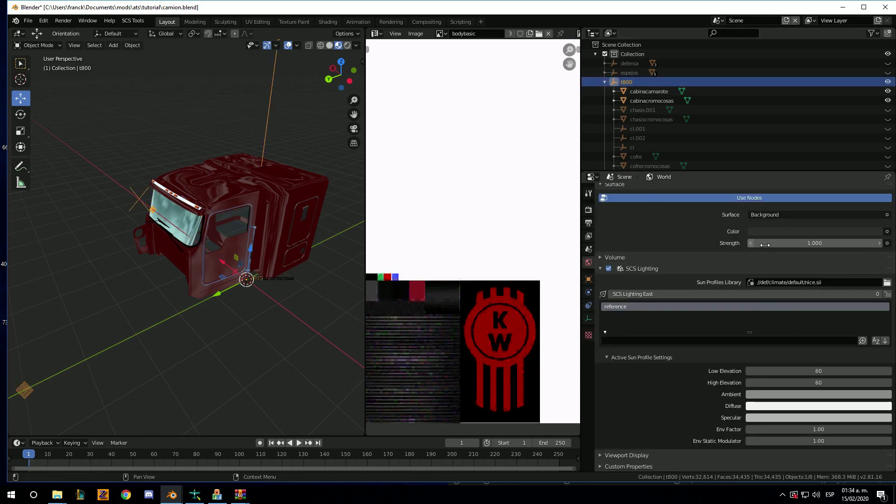
# - On the t800 root, hide the cab_modular part, show chasis, and select chasis.001
pyautogui.click(588, 279)
pyautogui.click(872, 311)
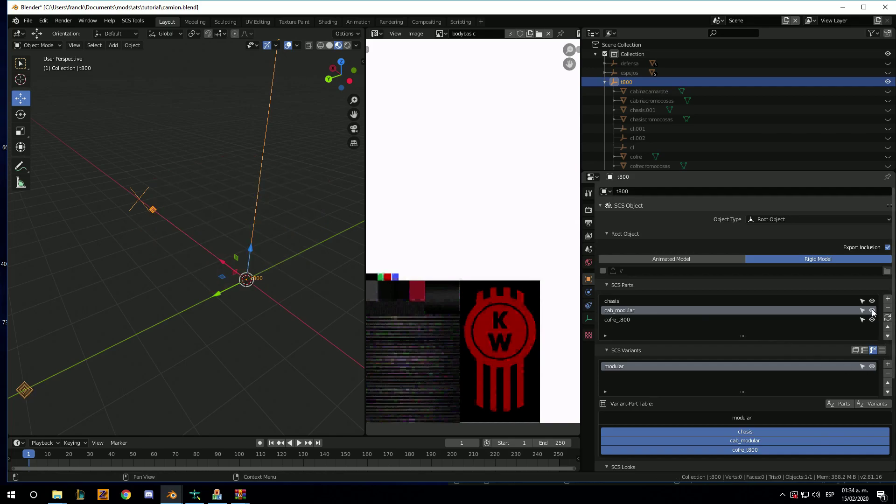
pyautogui.click(872, 310)
pyautogui.click(872, 310)
pyautogui.click(872, 301)
pyautogui.click(606, 300)
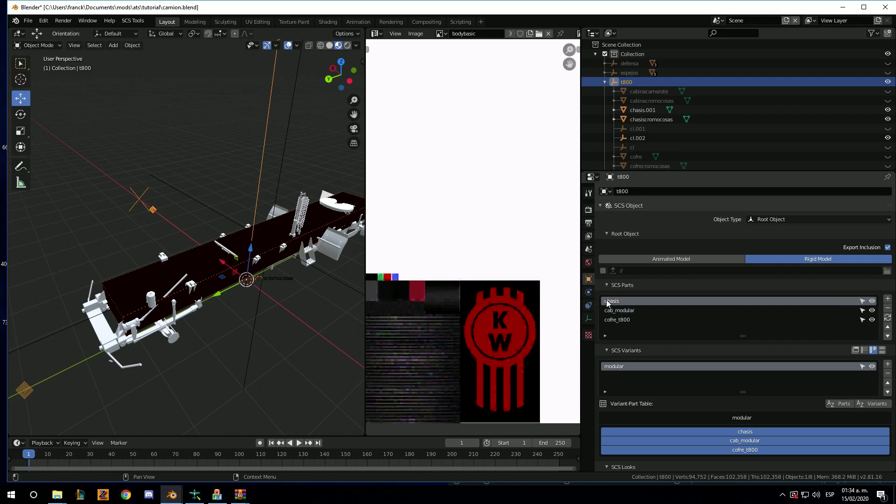
pyautogui.click(645, 111)
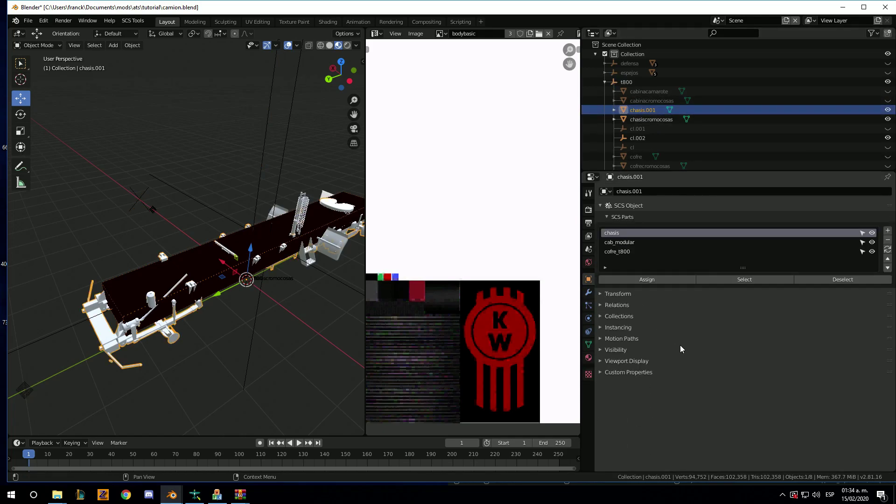
pyautogui.moveTo(224, 261)
pyautogui.mouseDown(button='middle')
pyautogui.moveTo(147, 266)
pyautogui.moveTo(275, 299)
pyautogui.mouseUp(button='middle')
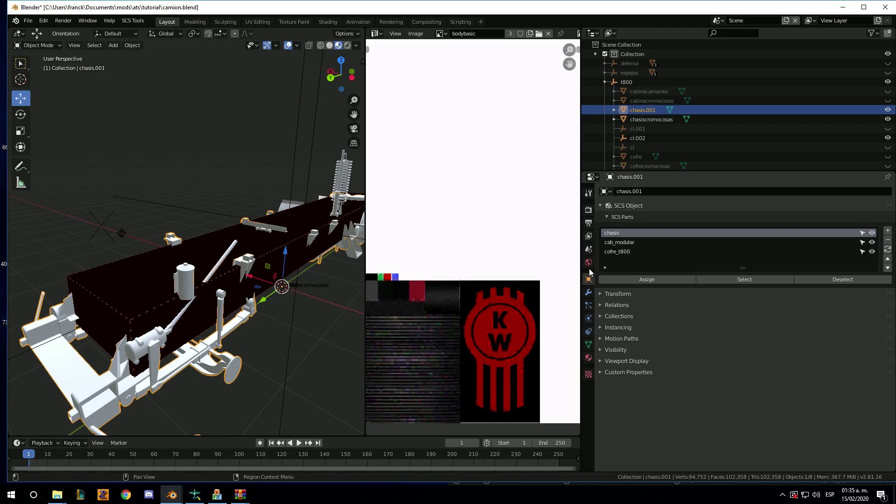
# - Assign the negro material to chasis.001 and hide cl.002
pyautogui.click(588, 359)
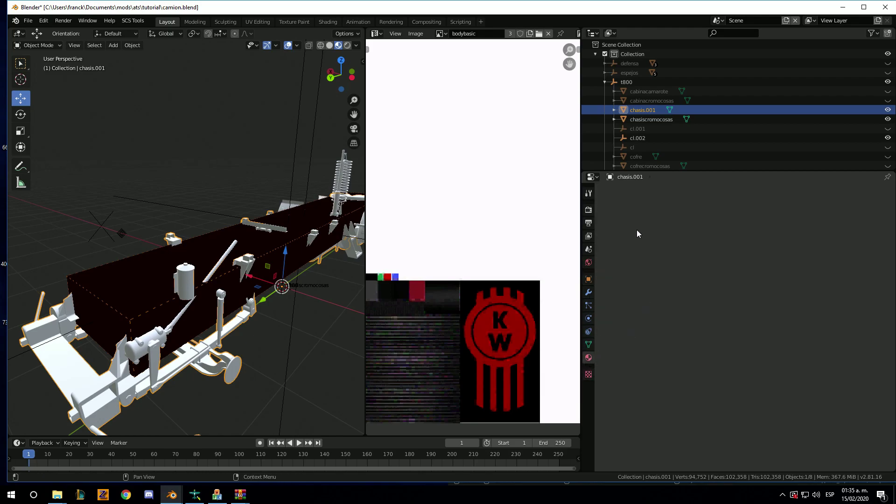
pyautogui.click(604, 231)
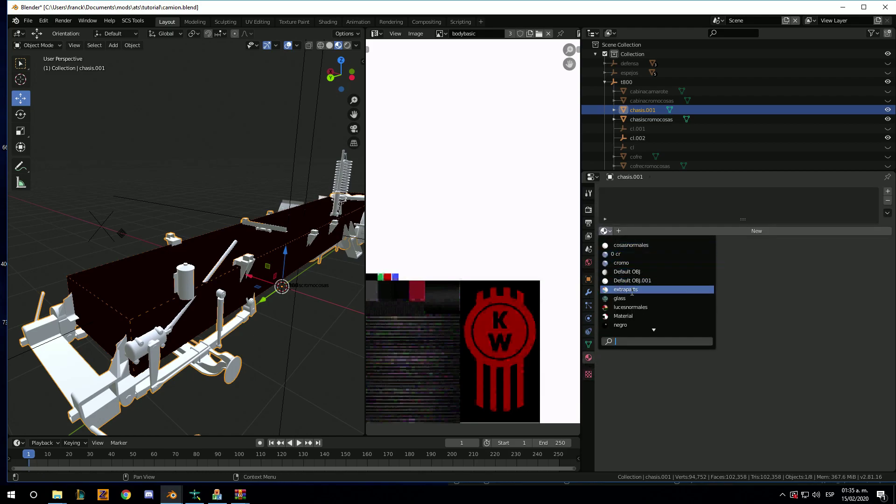
pyautogui.click(625, 324)
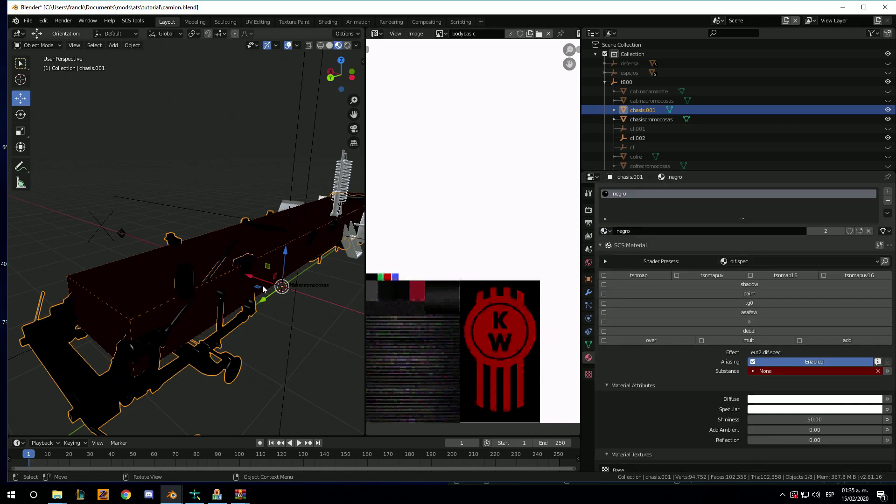
pyautogui.moveTo(210, 280); pyautogui.dragTo(155, 283, button='middle')
pyautogui.scroll(-3, 154, 283)
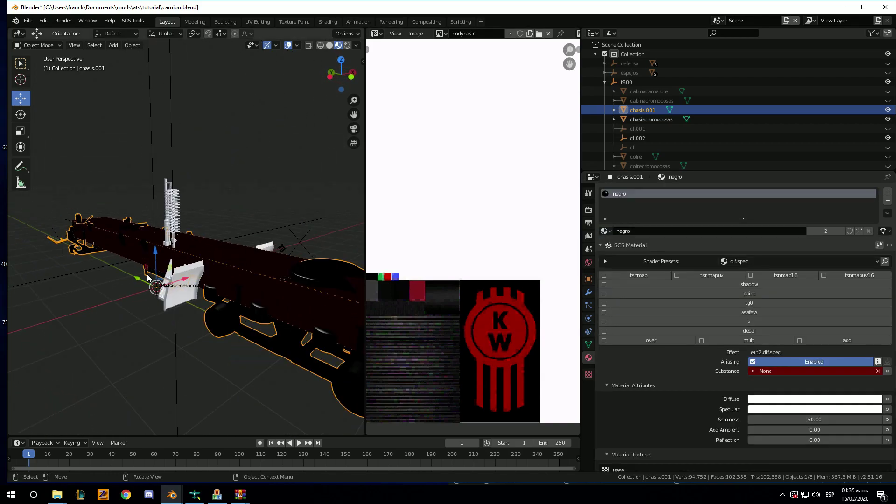
pyautogui.click(888, 138)
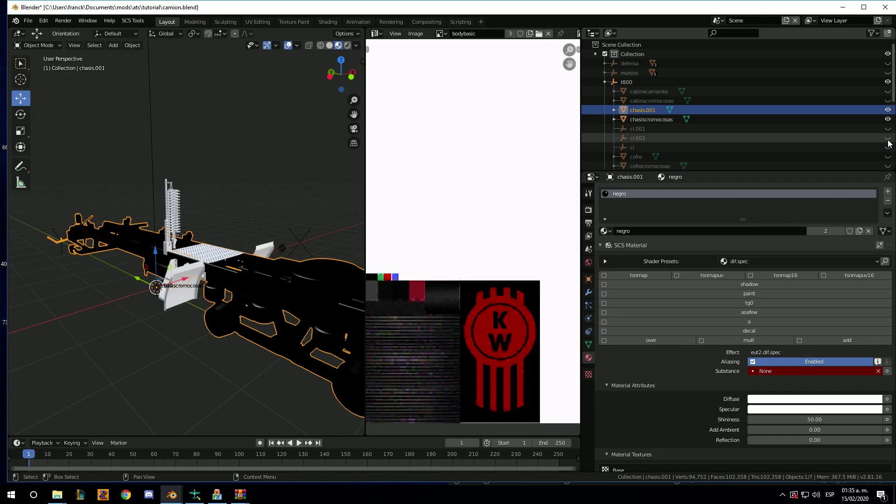
pyautogui.moveTo(261, 262); pyautogui.dragTo(209, 269, button='middle')
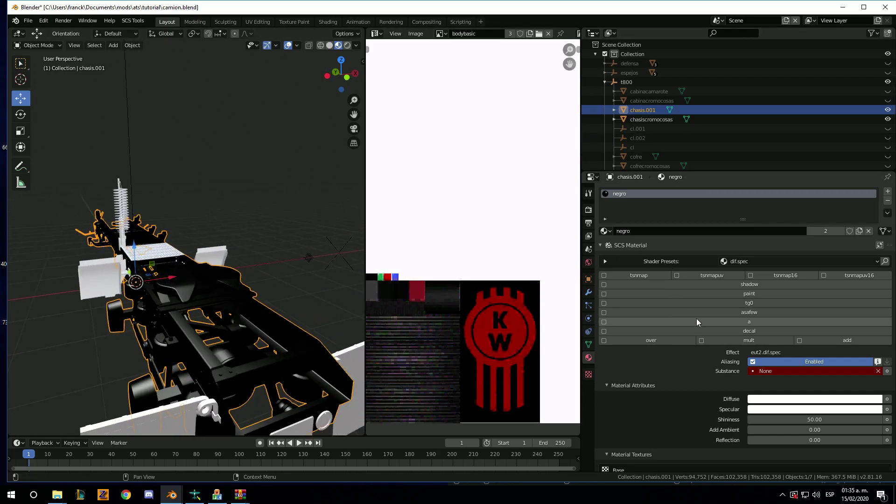
# - Try cosasnormales and extraparts on the chassis, settling on lucesnormales
pyautogui.click(603, 233)
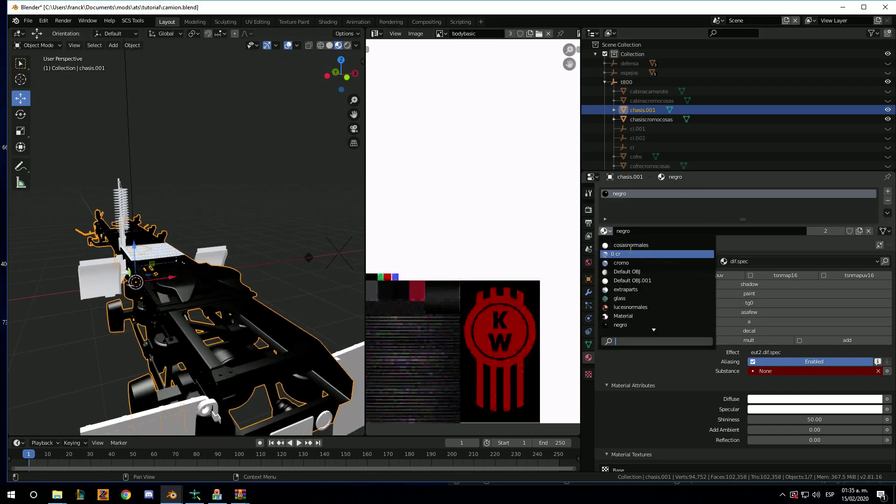
pyautogui.click(630, 245)
pyautogui.click(605, 232)
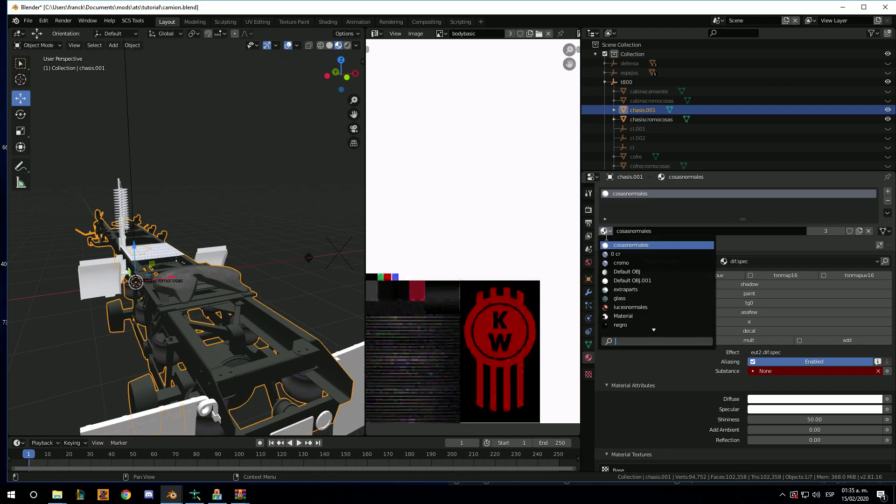
pyautogui.click(641, 289)
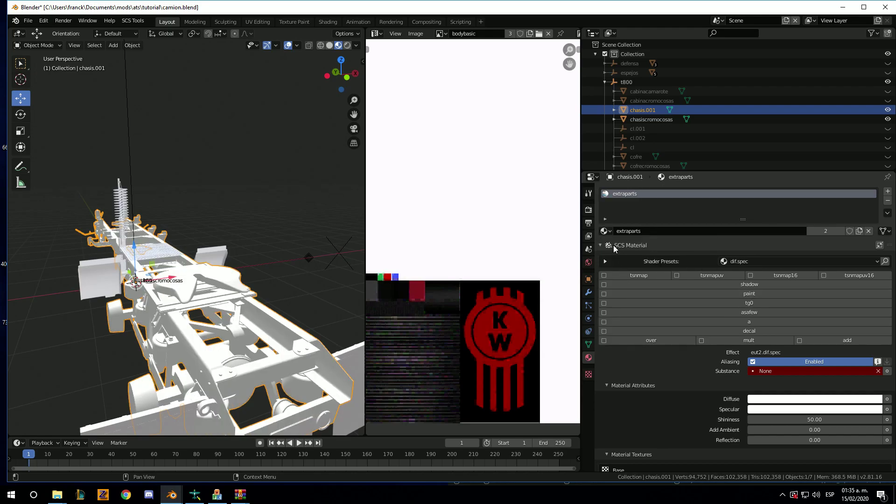
pyautogui.click(607, 232)
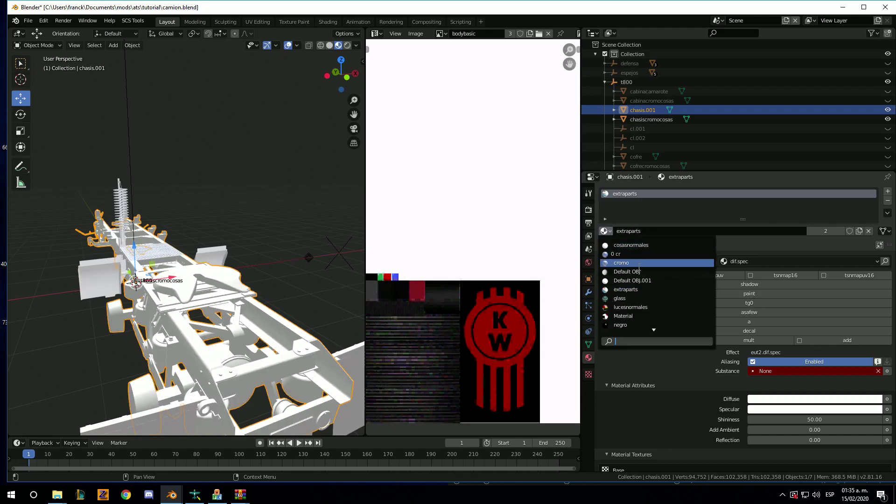
pyautogui.click(642, 308)
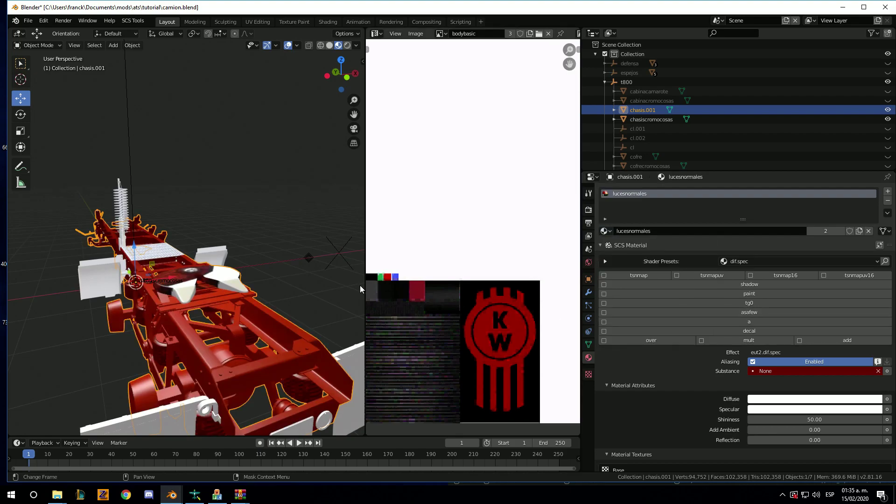
pyautogui.click(240, 494)
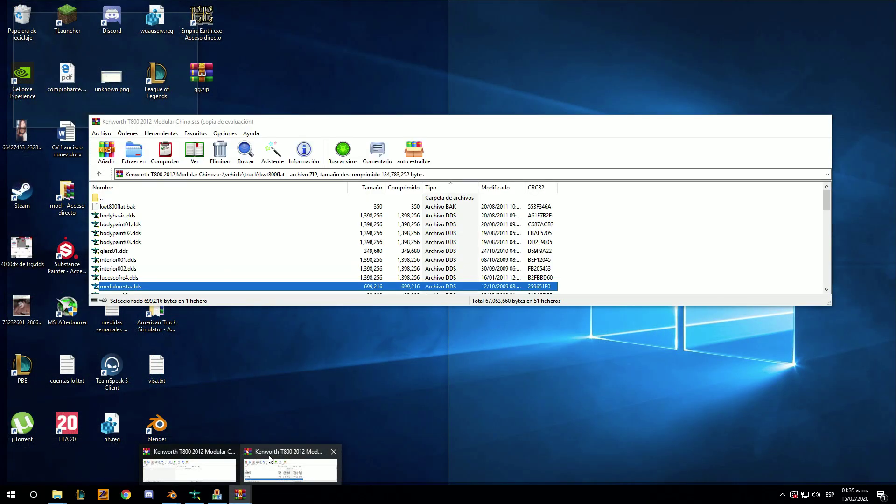
# - Preview interior001.dds and interior002.dds in the Kenworth archive, then put WinRAR away
pyautogui.click(270, 459)
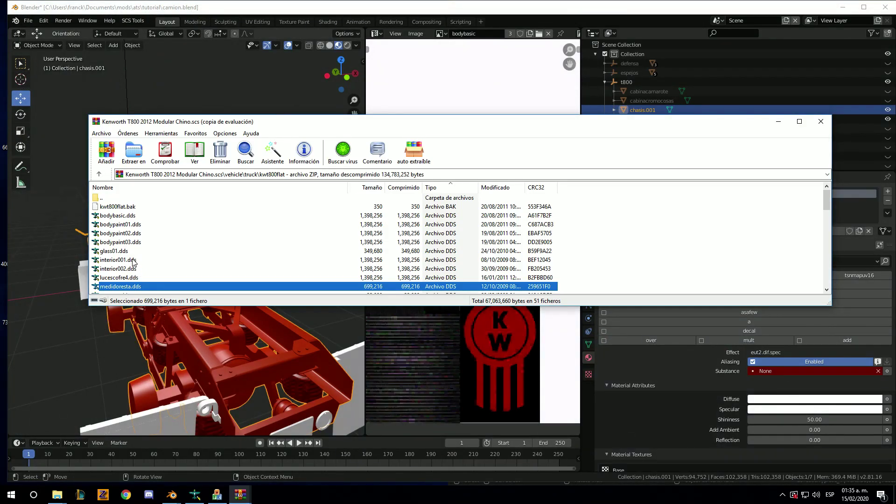
pyautogui.doubleClick(118, 260)
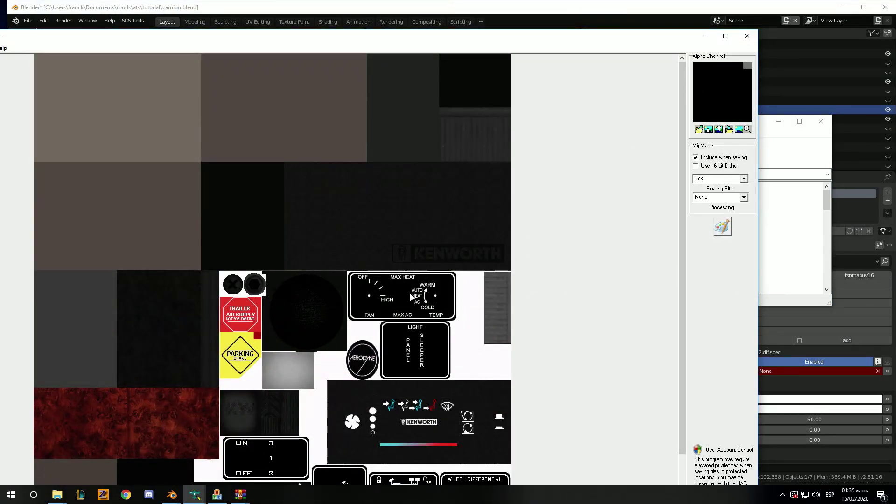
pyautogui.click(746, 36)
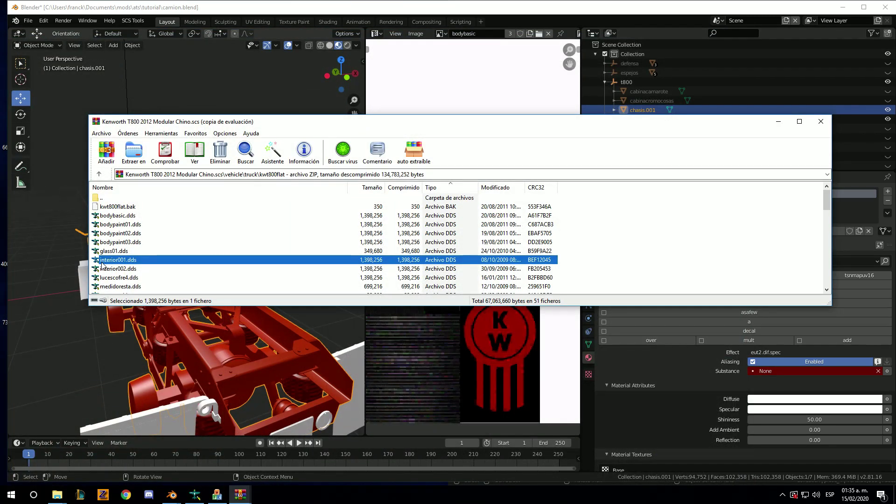
pyautogui.doubleClick(105, 269)
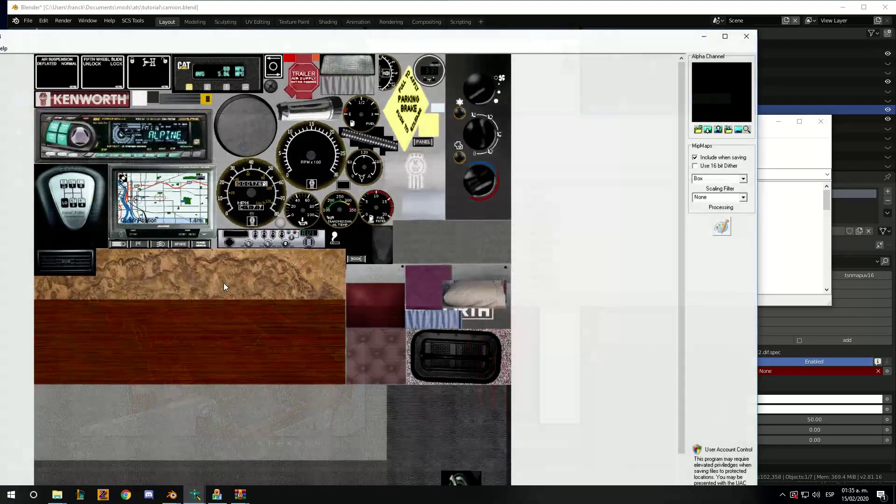
pyautogui.click(747, 37)
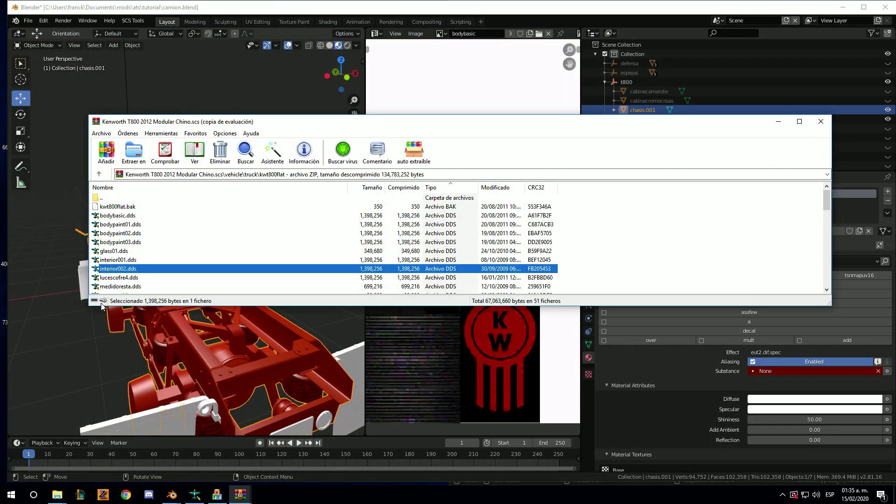
pyautogui.scroll(-1, 147, 286)
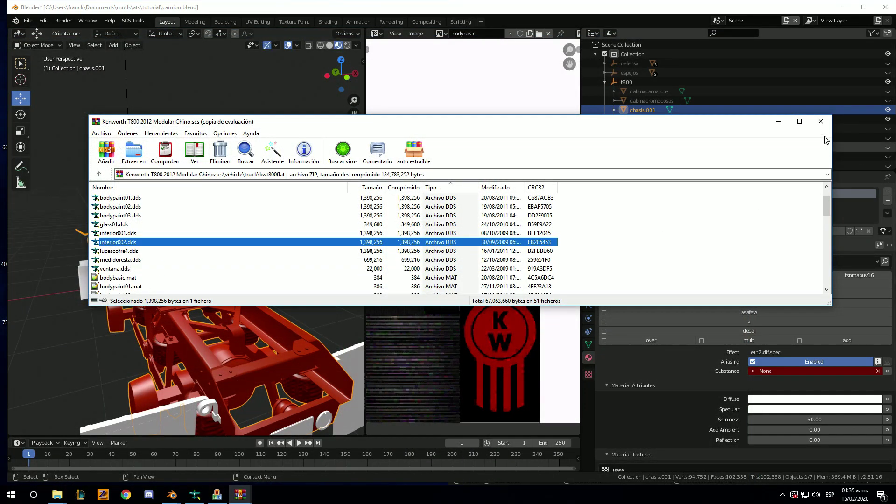
pyautogui.click(778, 122)
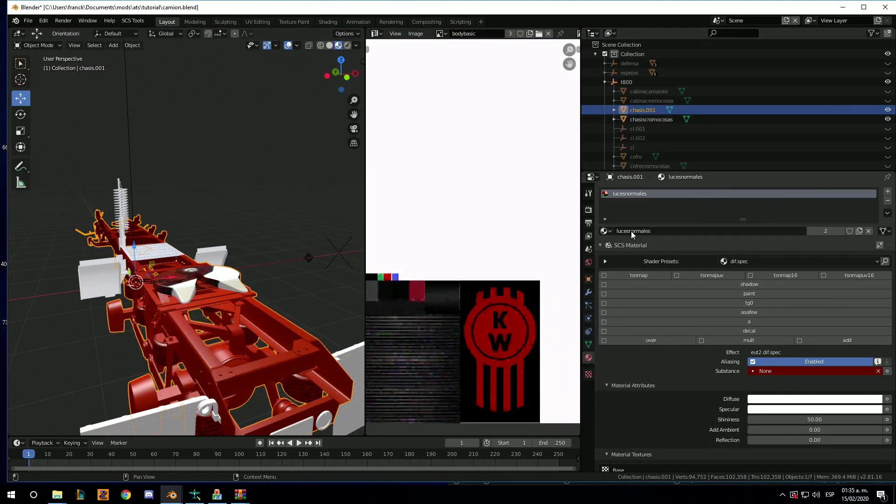
# - Switch chasis.001 back to the black negro material
pyautogui.click(605, 231)
pyautogui.click(618, 325)
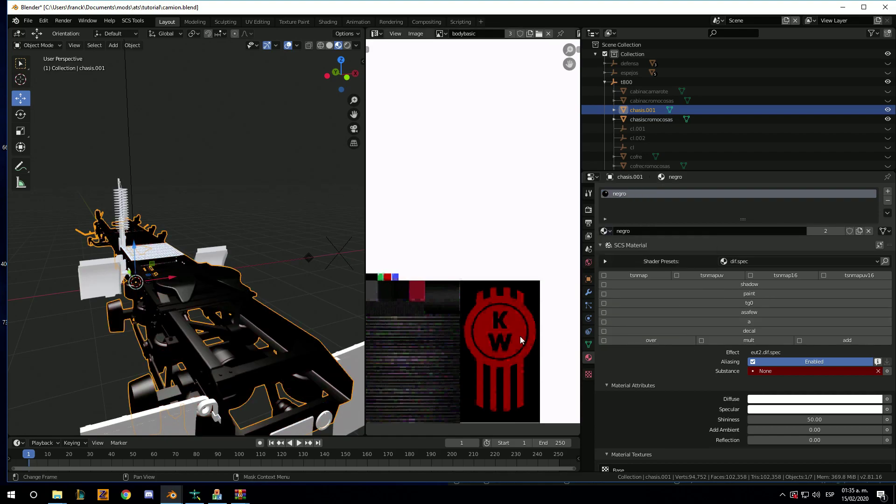
pyautogui.moveTo(227, 295); pyautogui.dragTo(252, 294, button='middle')
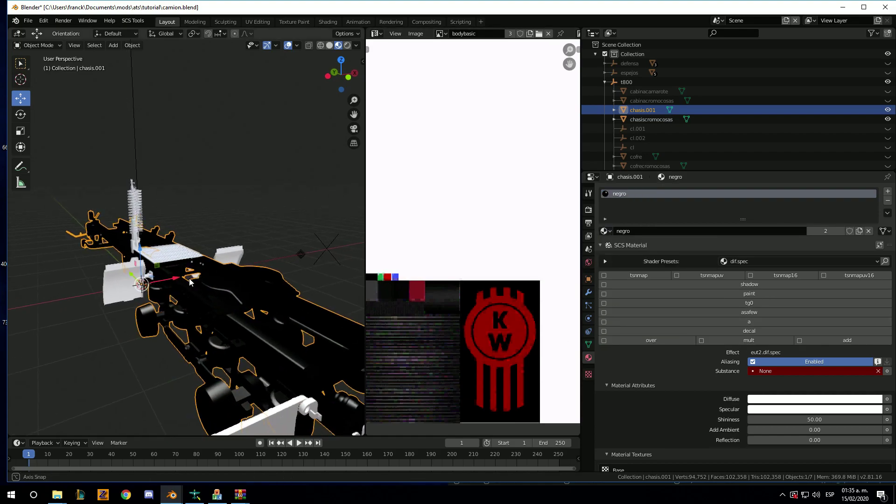
# - Give chasiscromocosas the cromo material and keep it selected
pyautogui.click(670, 121)
pyautogui.click(606, 231)
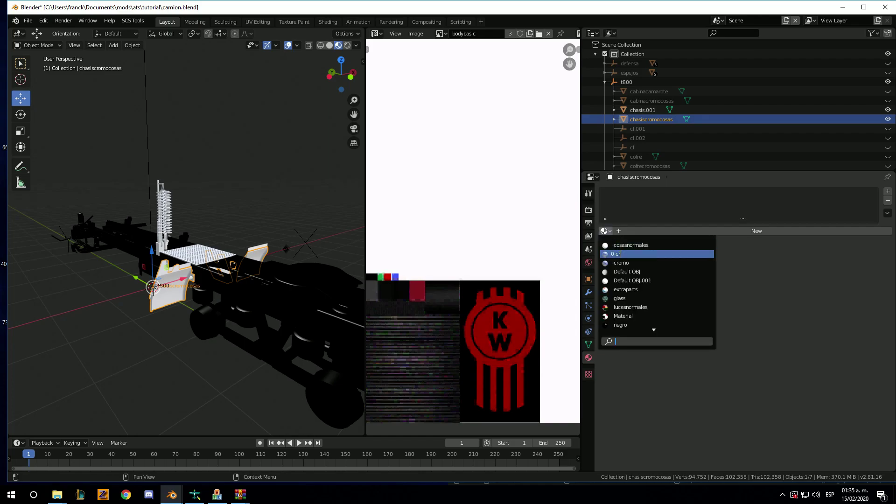
pyautogui.click(621, 263)
pyautogui.moveTo(219, 285)
pyautogui.mouseDown(button='middle')
pyautogui.moveTo(267, 275)
pyautogui.moveTo(219, 272)
pyautogui.mouseUp(button='middle')
pyautogui.click(324, 296)
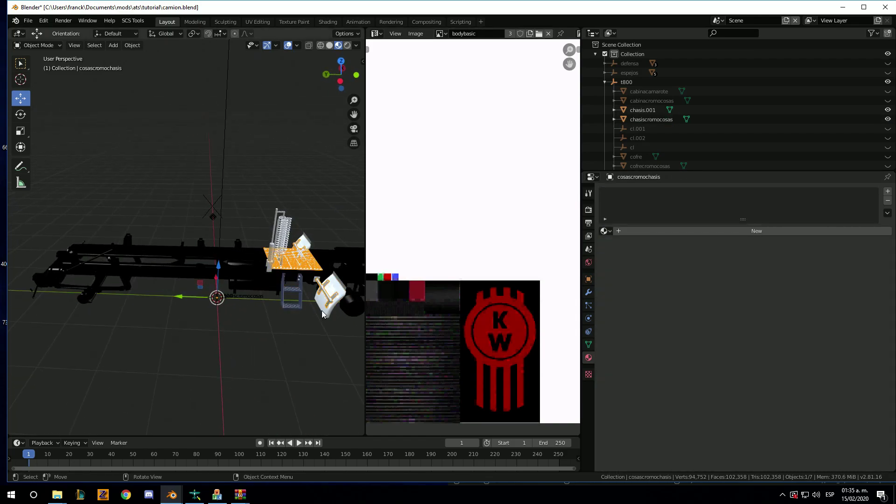
pyautogui.click(292, 291)
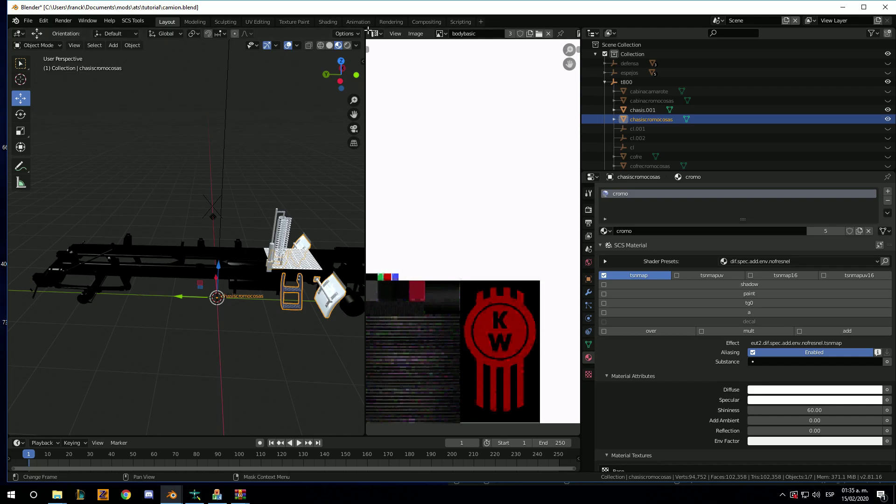
pyautogui.moveTo(377, 35); pyautogui.dragTo(373, 36)
pyautogui.scroll(-2, 411, 252)
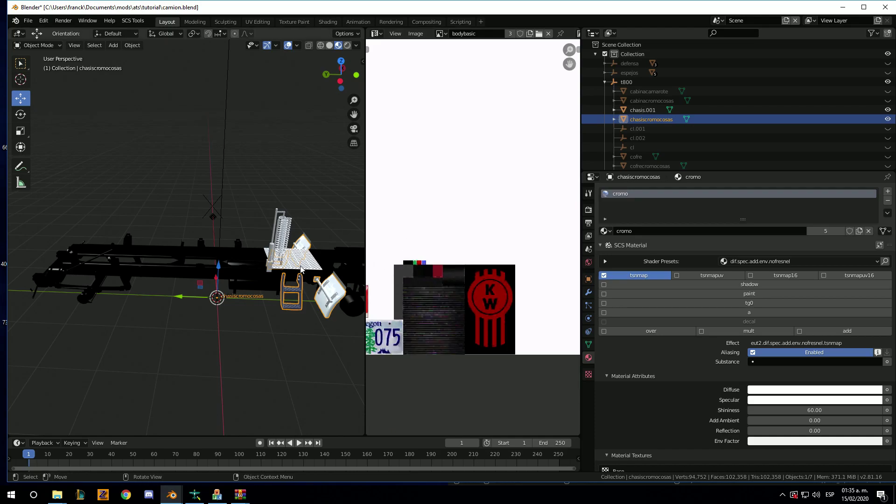
# - Re-unwrap chasiscromocosas in Edit Mode and scale all its UVs down
pyautogui.press('Tab')
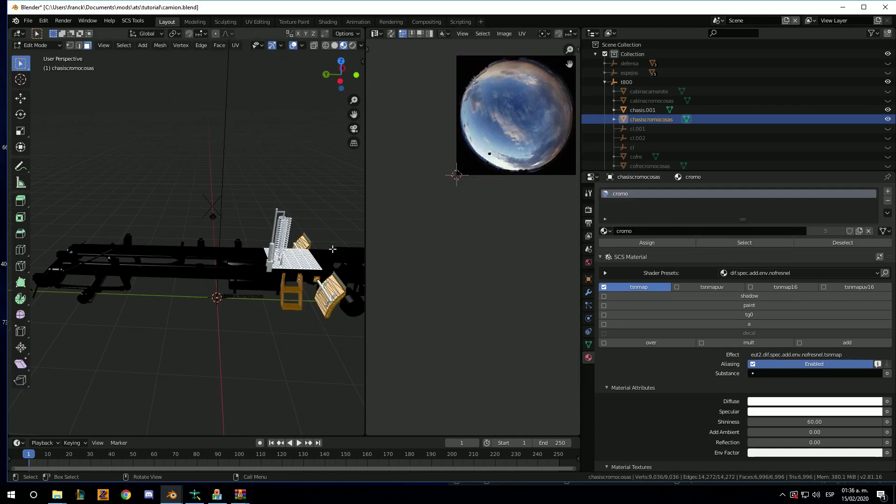
pyautogui.press('u')
pyautogui.click(522, 214)
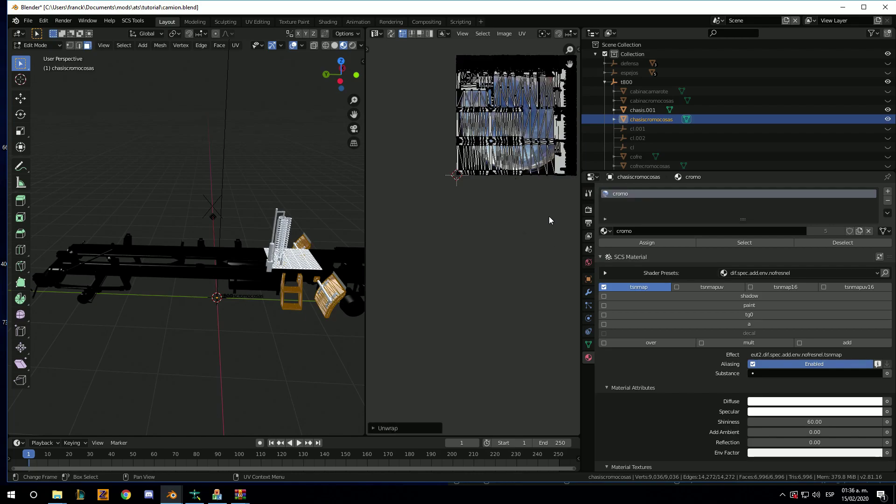
pyautogui.press('a')
pyautogui.press('s')
pyautogui.click(539, 189)
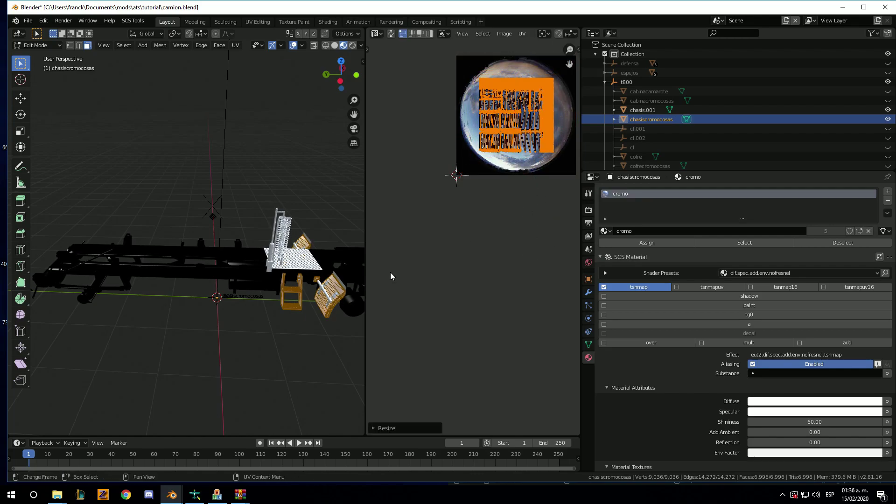
pyautogui.moveTo(345, 289); pyautogui.dragTo(224, 301, button='middle')
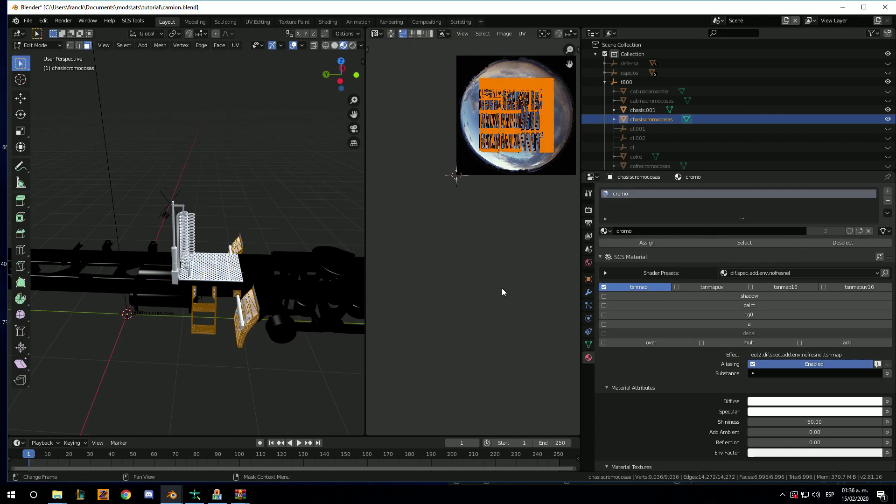
pyautogui.press('Tab')
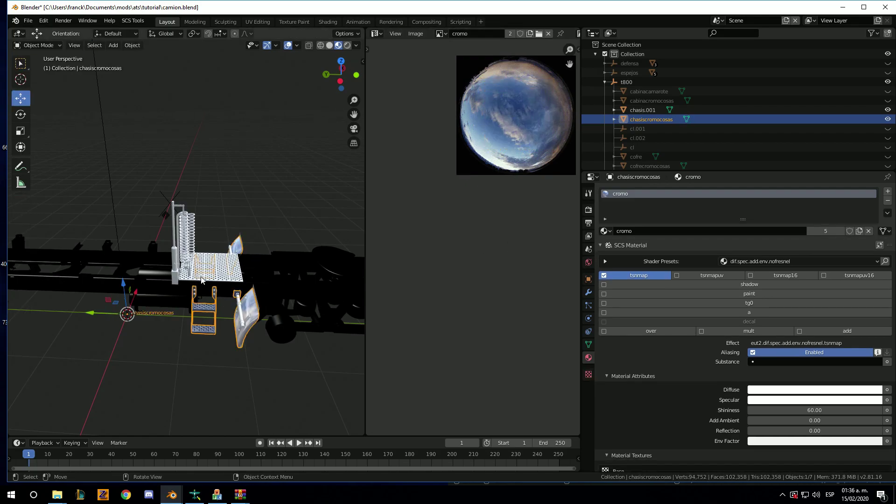
pyautogui.scroll(2, 197, 267)
pyautogui.scroll(3, 197, 268)
pyautogui.scroll(1, 197, 268)
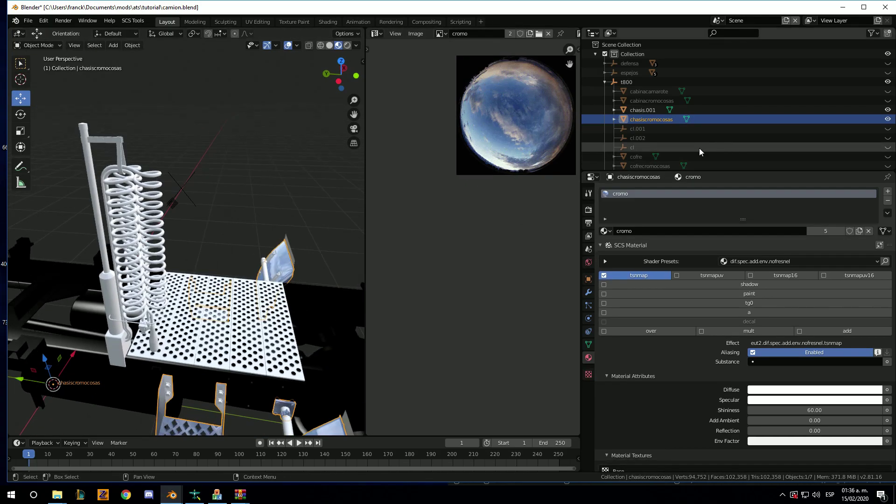
pyautogui.scroll(-2, 679, 159)
# - Assign the cromo material to cosascromochasis
pyautogui.click(658, 150)
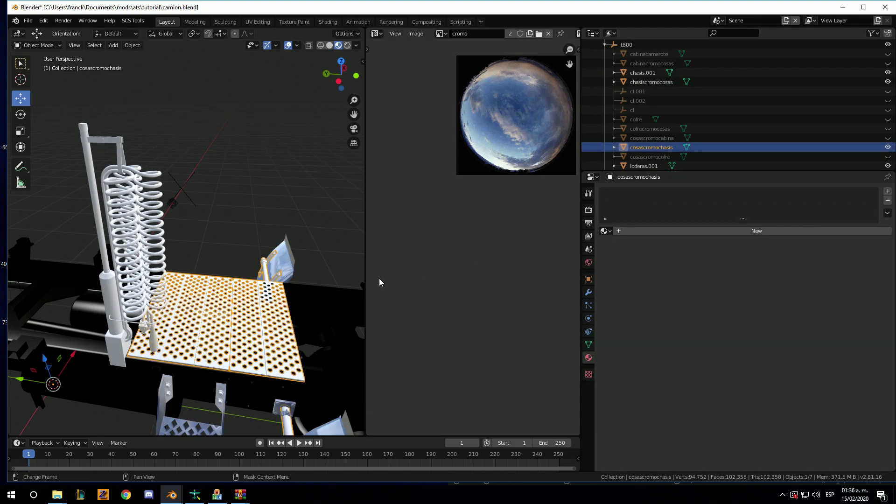
pyautogui.scroll(-2, 256, 286)
pyautogui.scroll(-2, 256, 287)
pyautogui.moveTo(256, 286); pyautogui.dragTo(289, 275, button='middle')
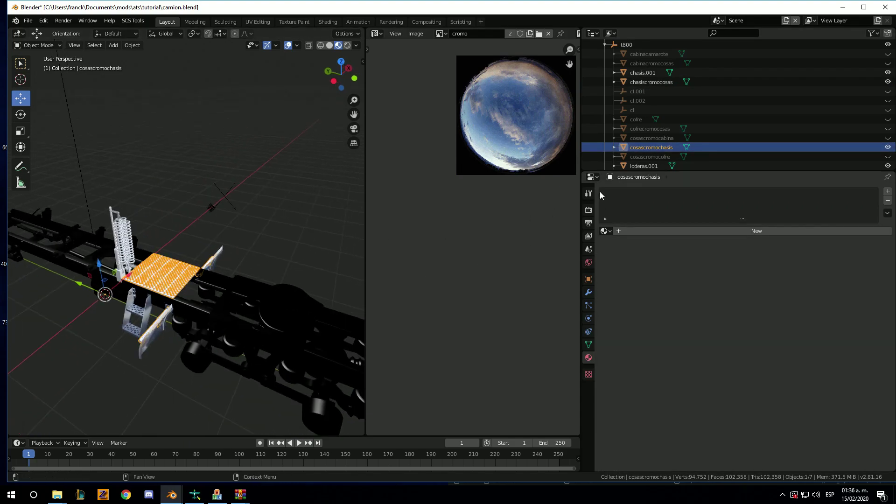
pyautogui.click(604, 231)
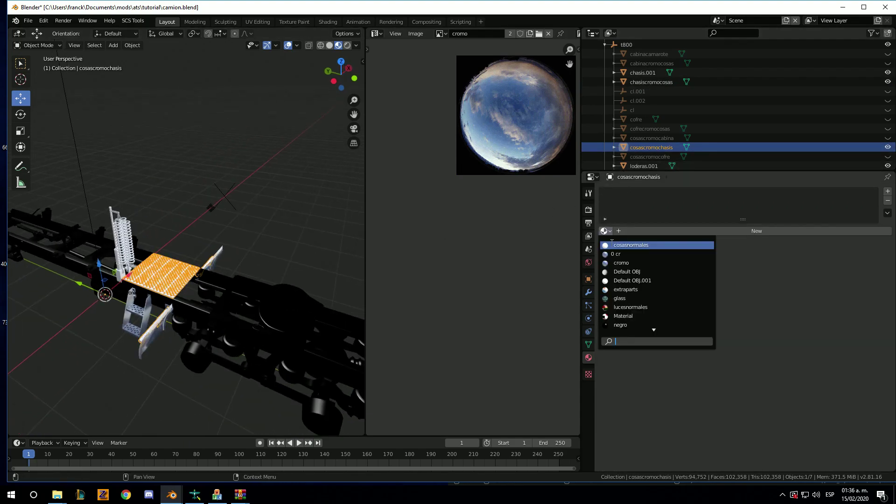
pyautogui.click(633, 264)
pyautogui.scroll(3, 214, 310)
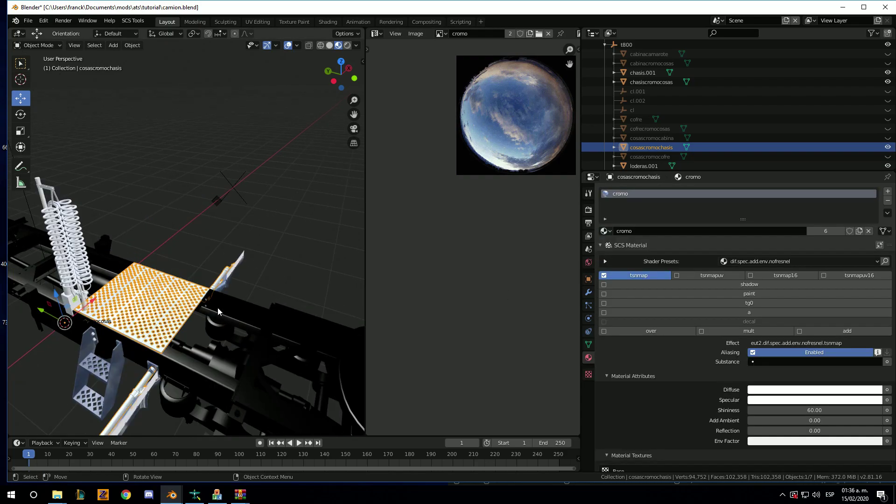
# - Assign the loderas.001 mudflaps the extraparts material instead of cosasnormales, so they show Kenworth artwork
pyautogui.click(654, 165)
pyautogui.scroll(-5, 101, 272)
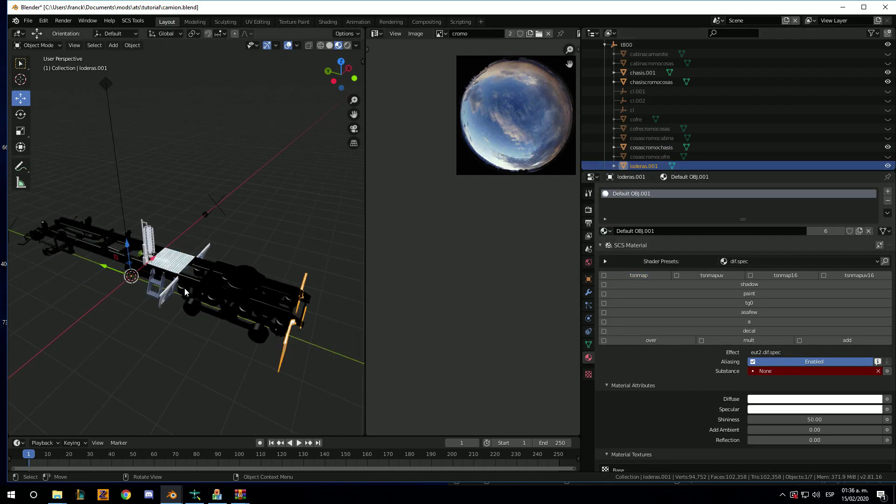
pyautogui.moveTo(184, 287); pyautogui.dragTo(174, 273, button='middle')
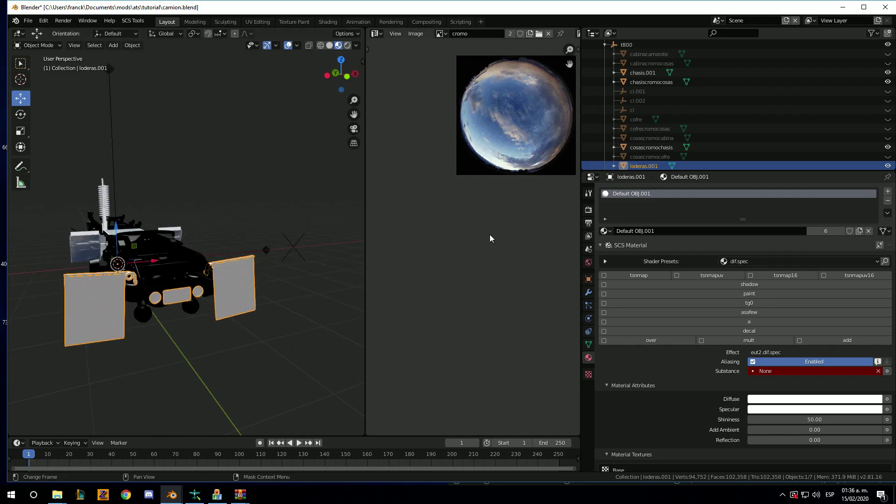
pyautogui.click(605, 231)
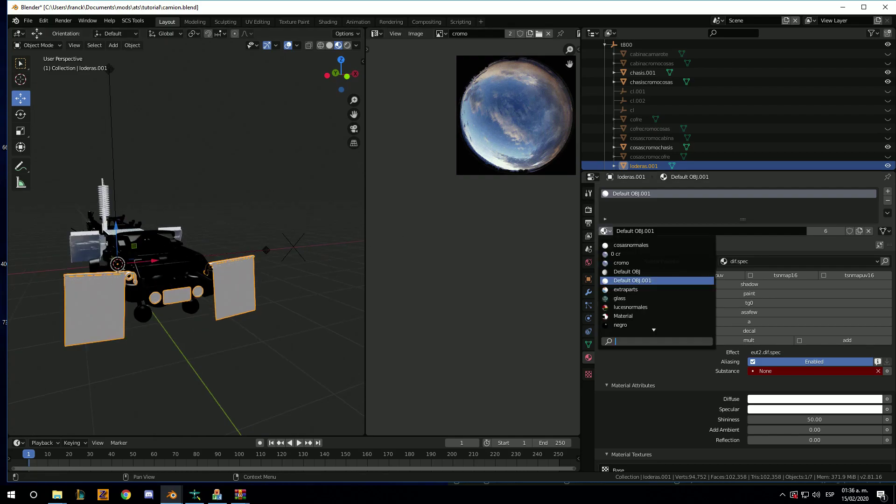
pyautogui.click(627, 243)
pyautogui.scroll(-5, 687, 362)
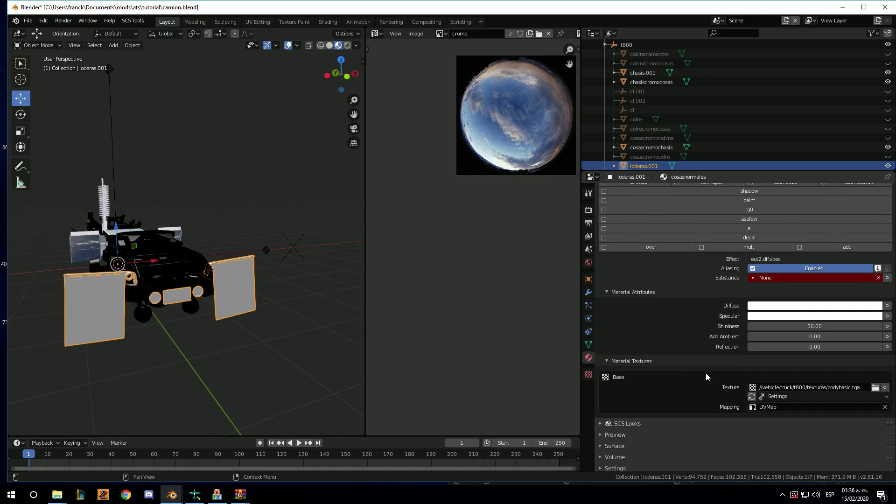
pyautogui.scroll(4, 710, 373)
pyautogui.scroll(1, 709, 372)
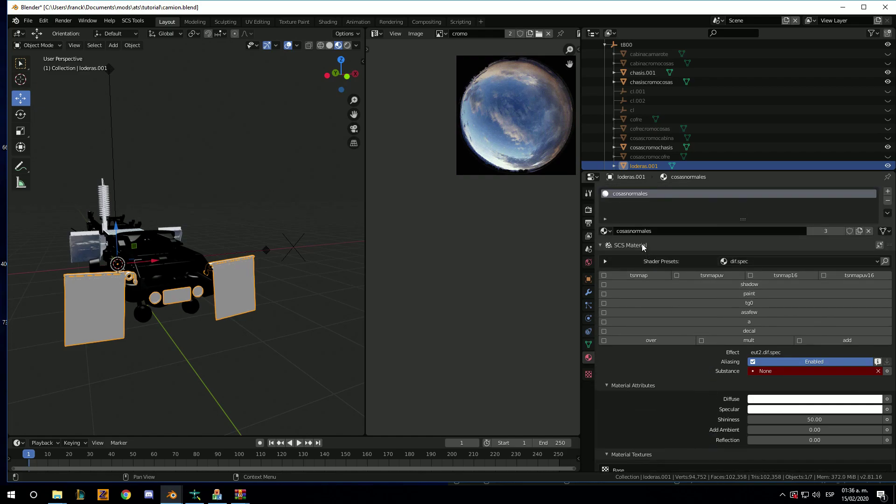
pyautogui.click(605, 231)
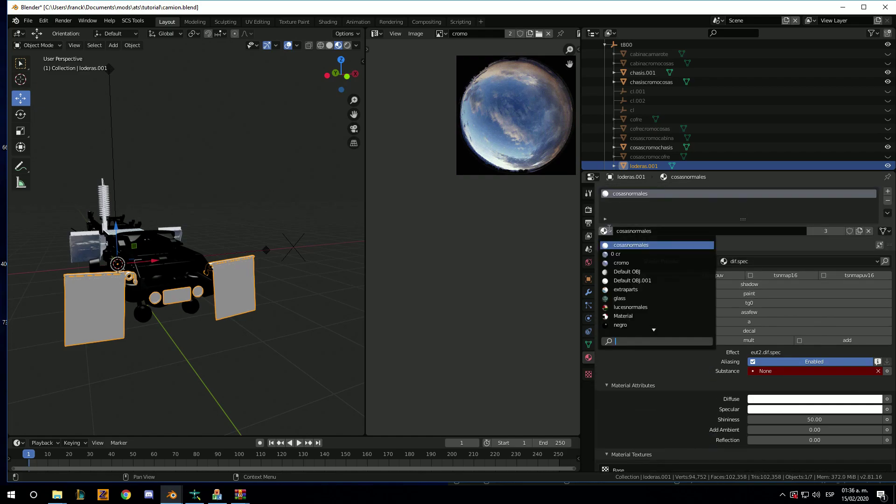
pyautogui.click(648, 290)
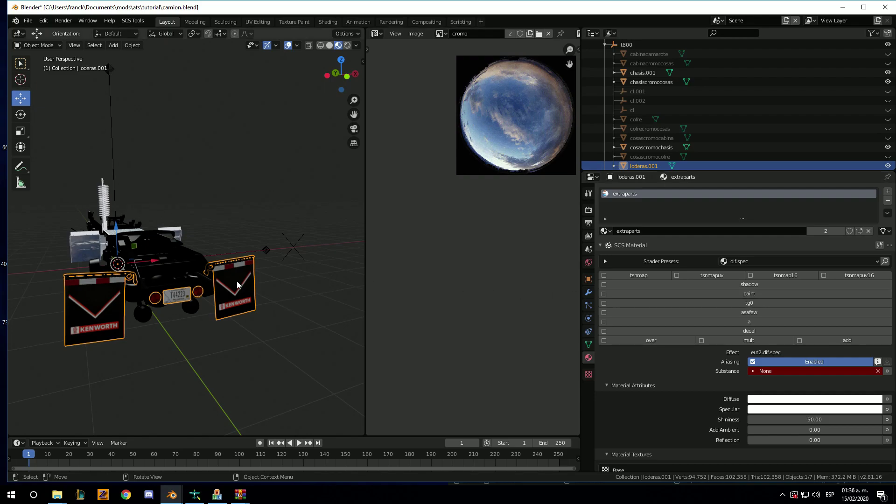
# - Orbit around the chassis and select the logolodera.001 mudflap logo in the Outliner
pyautogui.moveTo(236, 280); pyautogui.dragTo(220, 283, button='middle')
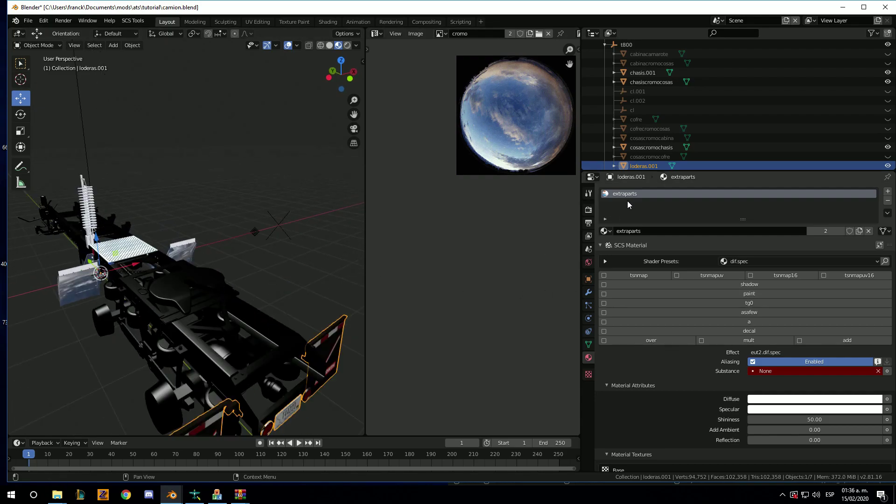
pyautogui.scroll(-3, 712, 393)
pyautogui.scroll(-3, 713, 393)
pyautogui.scroll(3, 713, 393)
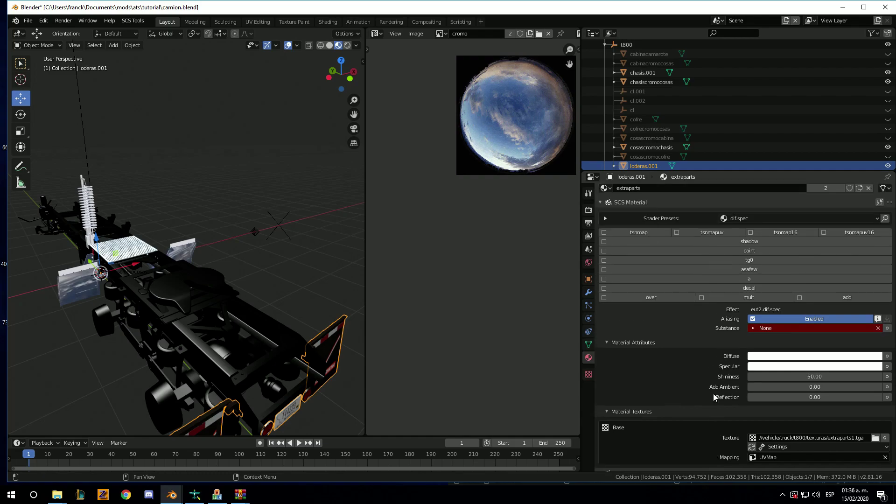
pyautogui.scroll(2, 713, 393)
pyautogui.scroll(-3, 660, 132)
pyautogui.scroll(-2, 658, 135)
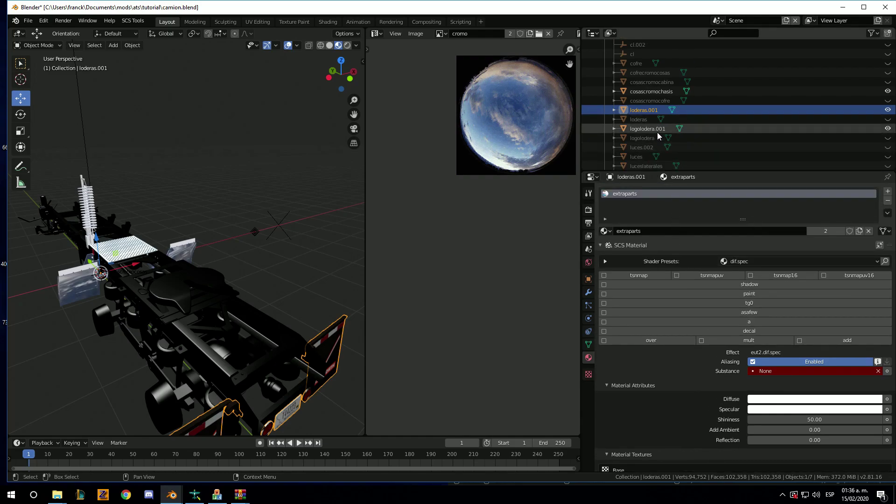
pyautogui.click(657, 132)
# - Try the extraparts and then cosasnormales materials on the mudflap logo
pyautogui.moveTo(192, 277)
pyautogui.mouseDown(button='middle')
pyautogui.moveTo(184, 287)
pyautogui.moveTo(284, 279)
pyautogui.mouseUp(button='middle')
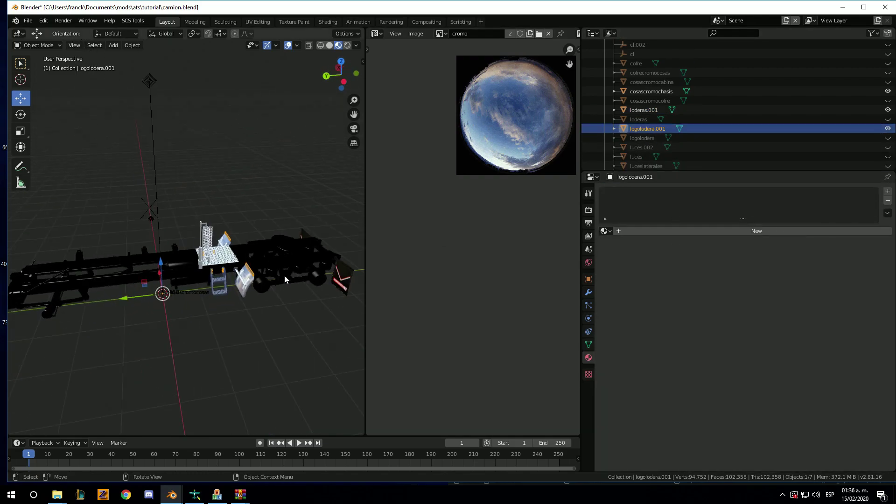
pyautogui.click(604, 231)
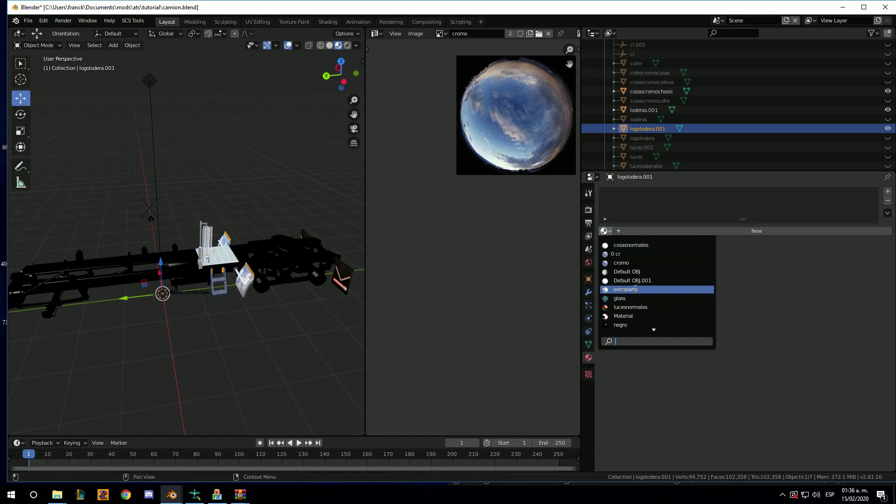
pyautogui.click(635, 289)
pyautogui.scroll(1, 240, 274)
pyautogui.scroll(2, 248, 274)
pyautogui.scroll(2, 259, 274)
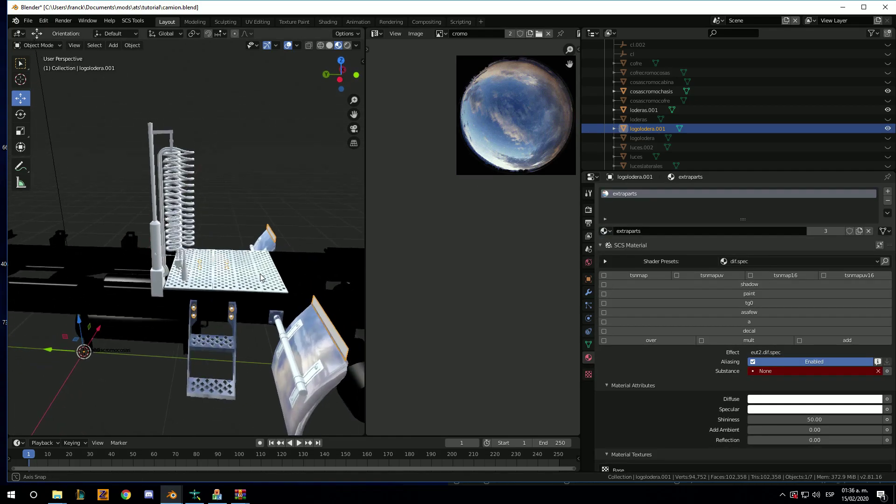
pyautogui.moveTo(259, 274)
pyautogui.mouseDown(button='middle')
pyautogui.moveTo(273, 261)
pyautogui.moveTo(261, 259)
pyautogui.mouseUp(button='middle')
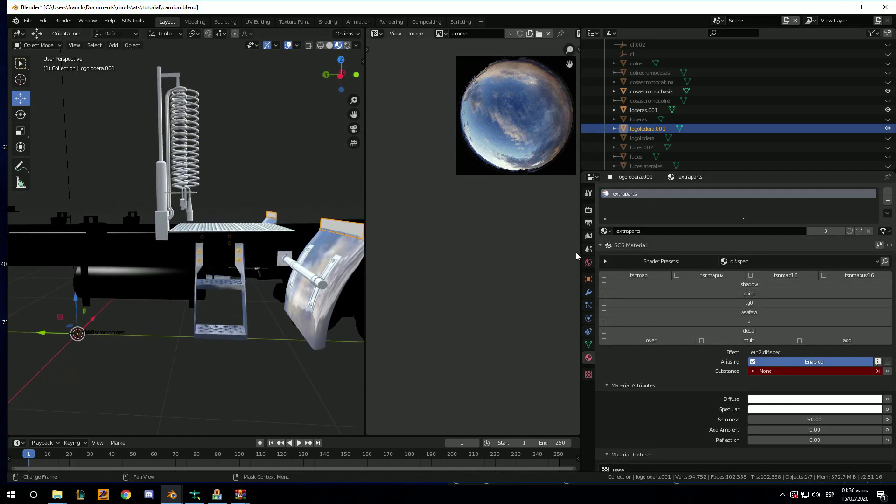
pyautogui.click(605, 231)
pyautogui.click(624, 244)
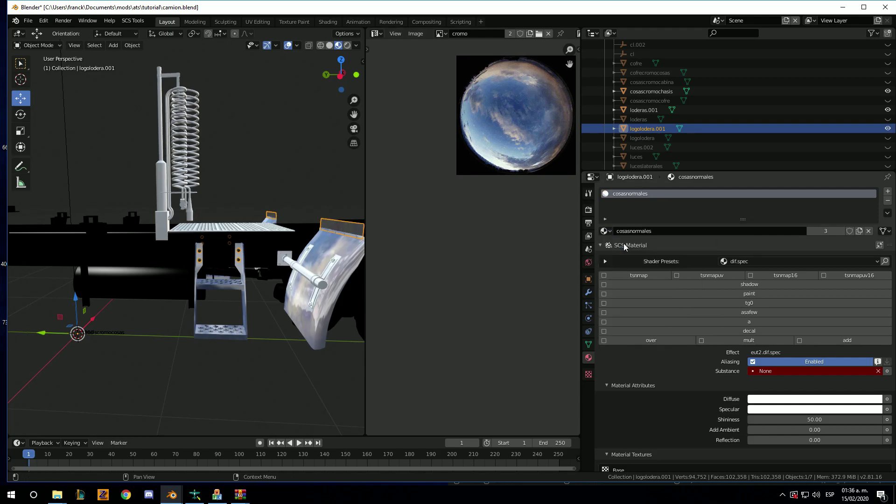
# - After testing lucesnormales and Default OBJ, give the logo the cromo material
pyautogui.click(605, 231)
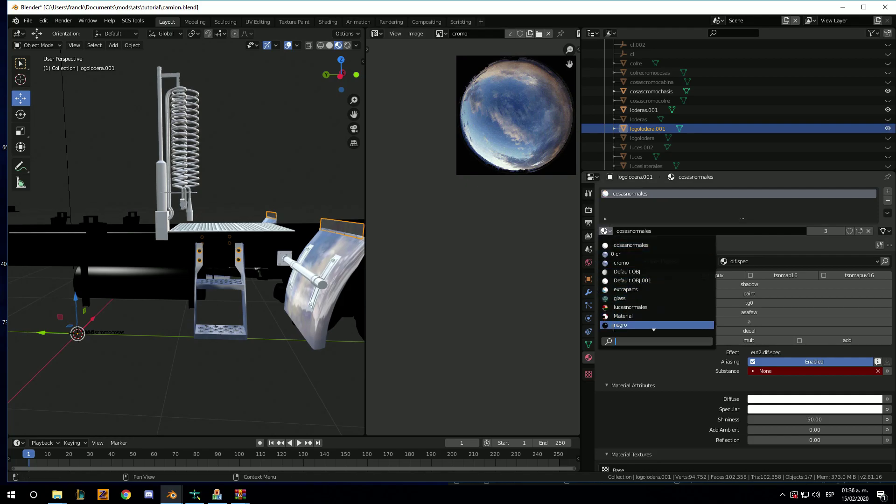
pyautogui.click(634, 307)
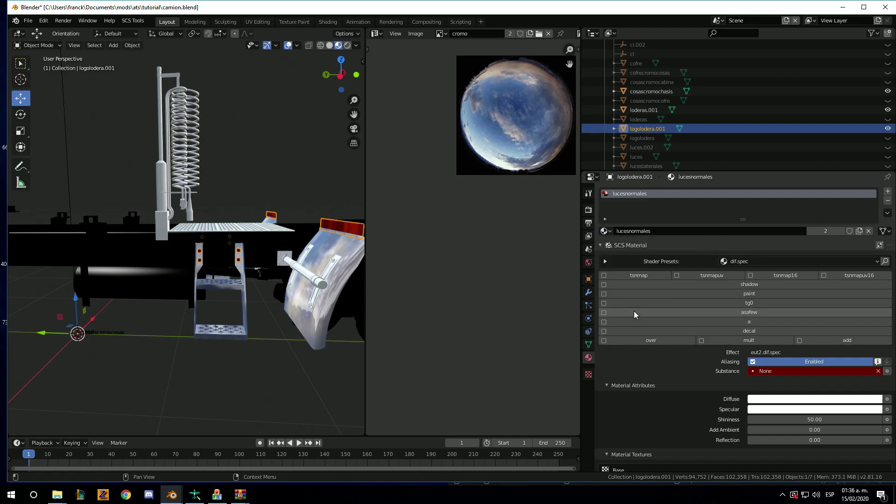
pyautogui.click(609, 232)
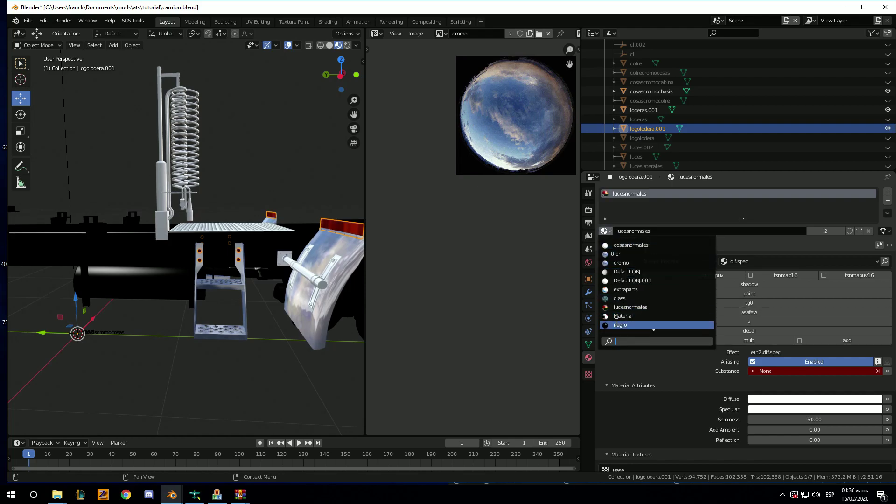
pyautogui.click(623, 273)
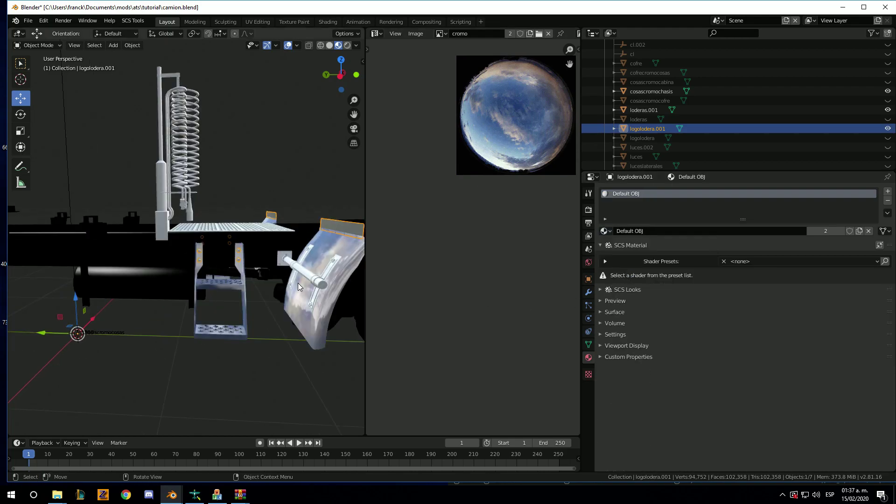
pyautogui.moveTo(298, 283); pyautogui.dragTo(306, 288, button='middle')
pyautogui.click(606, 231)
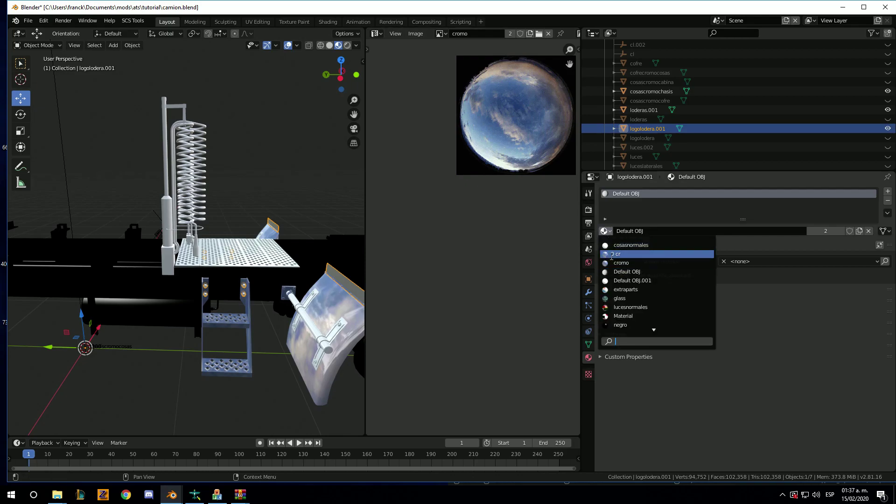
pyautogui.click(617, 263)
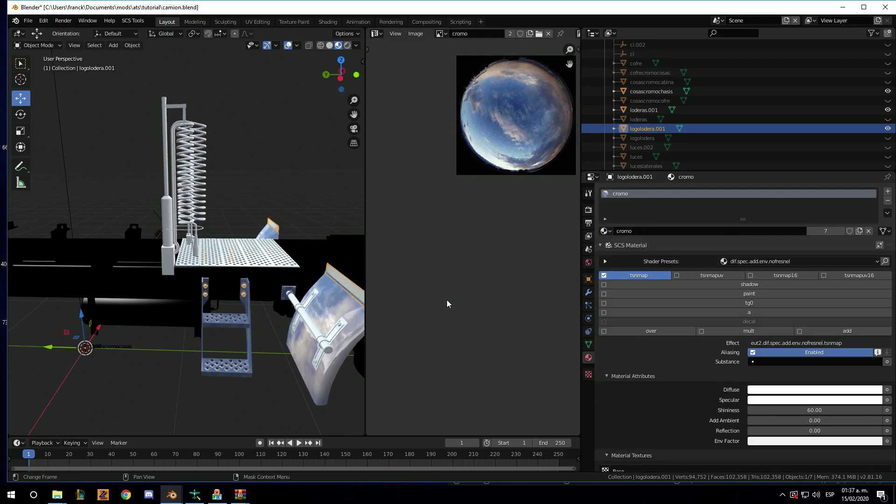
# - Select all of the logo's mesh in Edit Mode and unwrap its UVs
pyautogui.press('Tab')
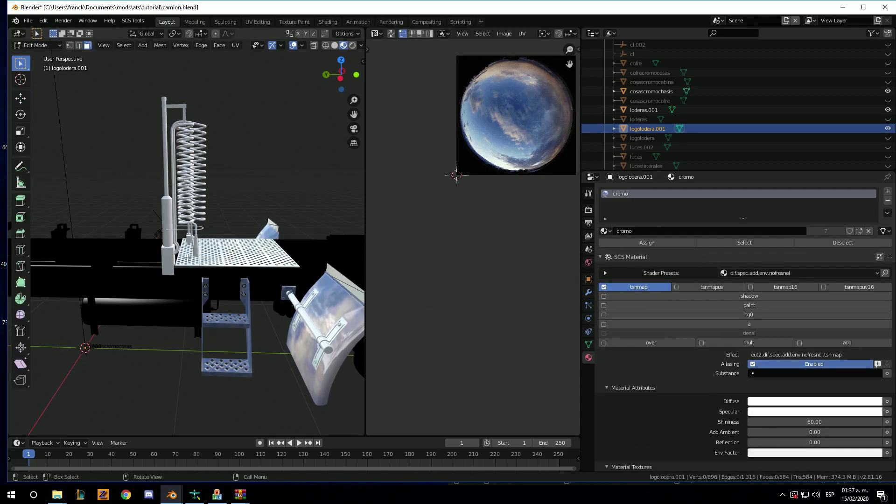
pyautogui.press('a')
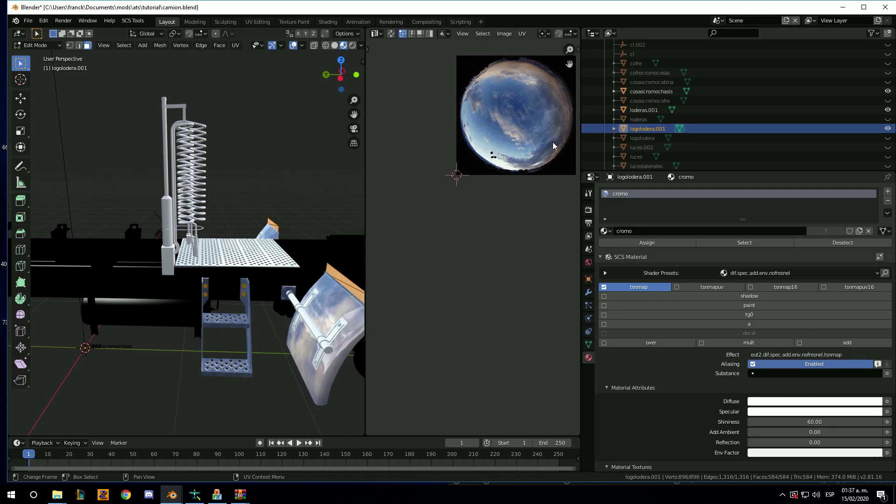
pyautogui.press('u')
pyautogui.click(553, 146)
pyautogui.press('Tab')
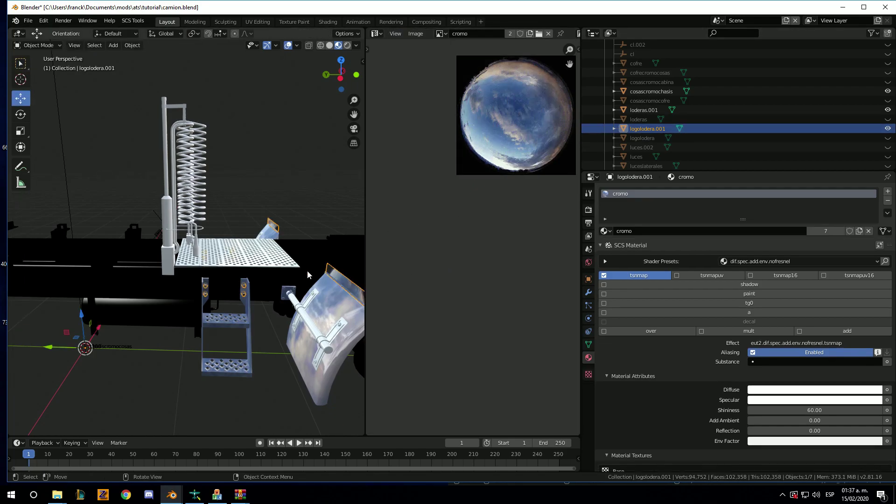
pyautogui.scroll(-2, 280, 270)
pyautogui.scroll(-2, 670, 153)
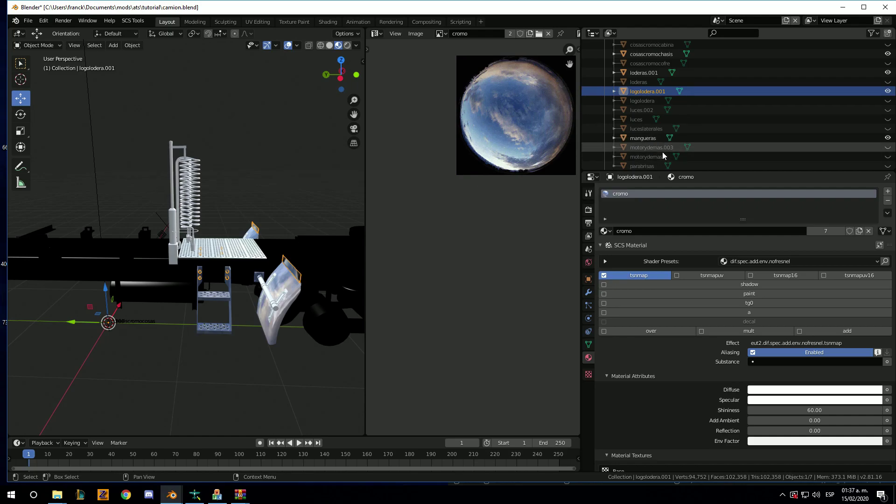
# - Give the mangueras hoses the cosasnormales material, then deselect them
pyautogui.click(656, 139)
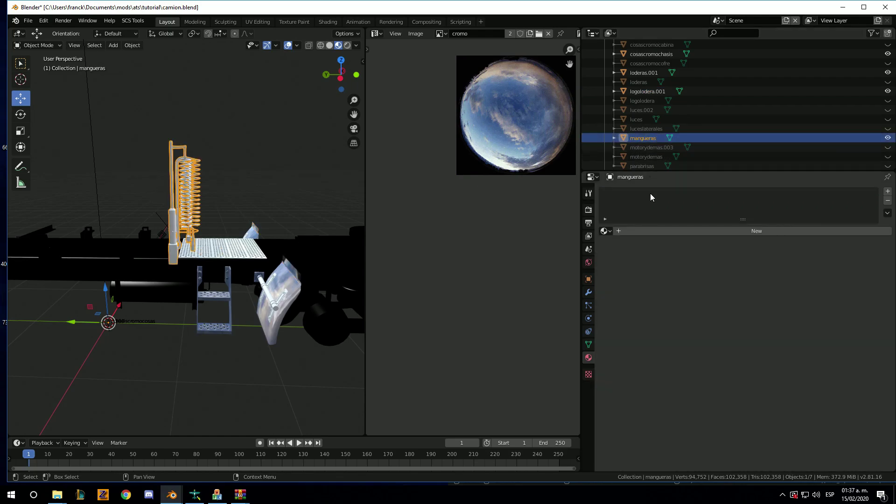
pyautogui.click(605, 231)
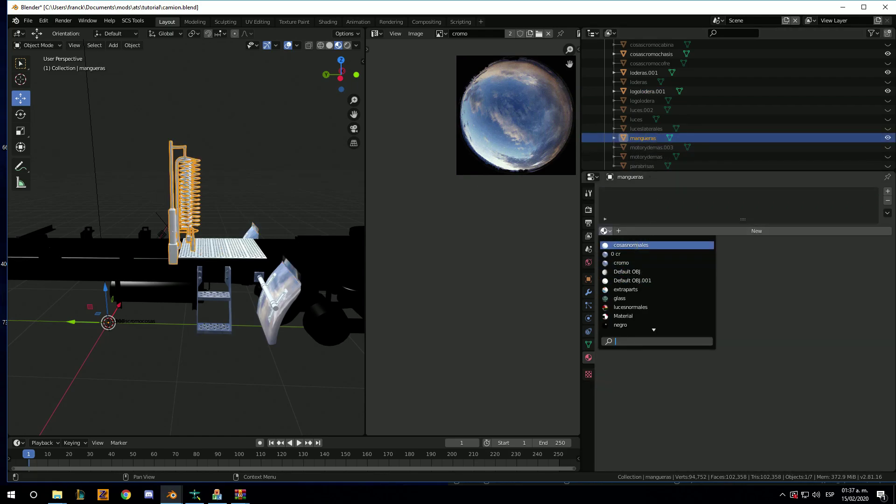
pyautogui.click(644, 245)
pyautogui.moveTo(287, 265); pyautogui.dragTo(255, 279, button='middle')
pyautogui.click(258, 233)
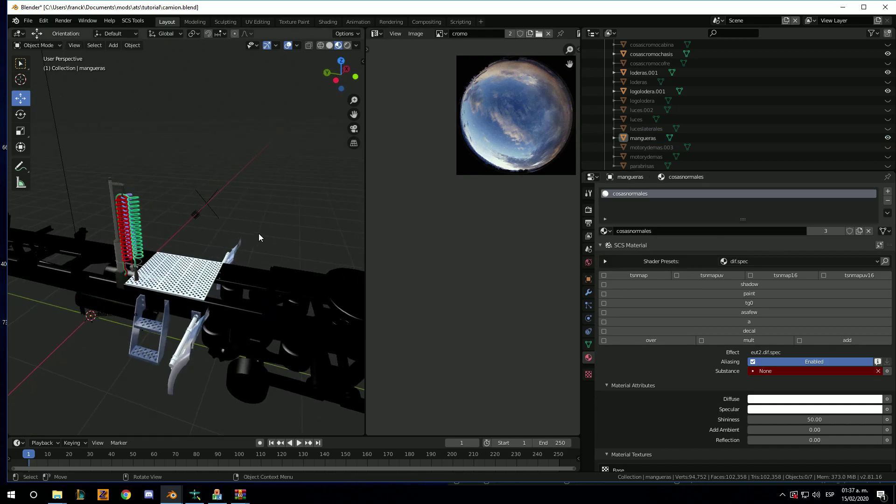
# - Collapse the t800 collection in the Outliner
pyautogui.moveTo(336, 273); pyautogui.dragTo(301, 265, button='middle')
pyautogui.scroll(-2, 706, 149)
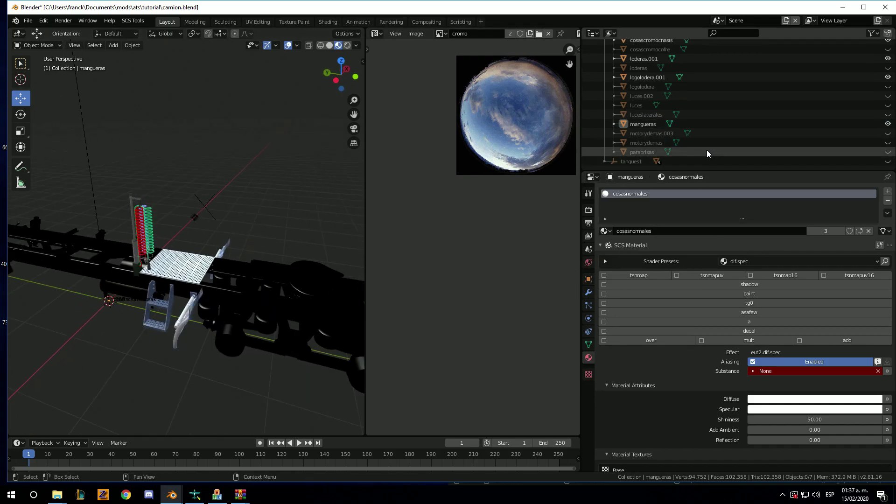
pyautogui.scroll(8, 663, 140)
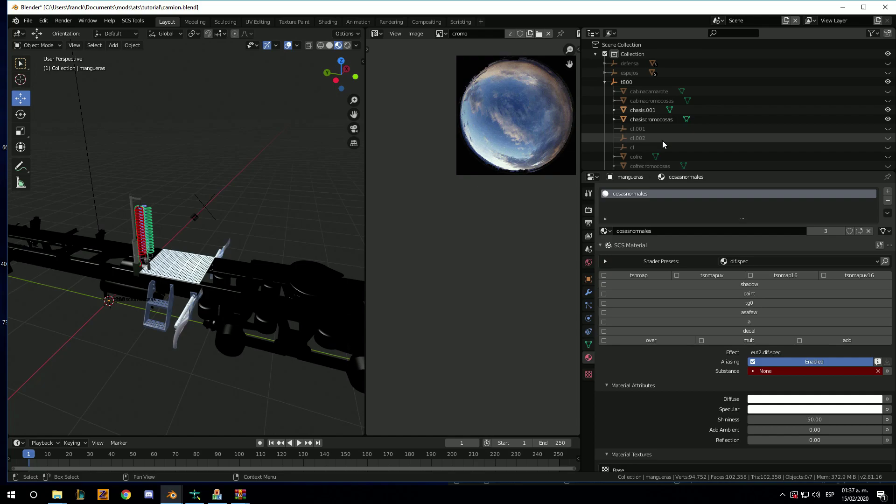
pyautogui.click(606, 83)
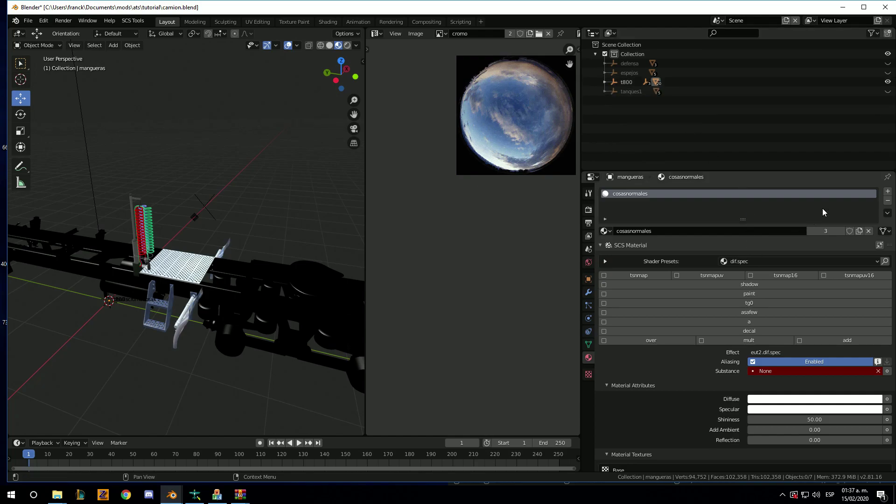
pyautogui.scroll(-2, 825, 210)
# - Make the cofre_t800 cab part visible in the t800 object's SCS parts
pyautogui.click(621, 83)
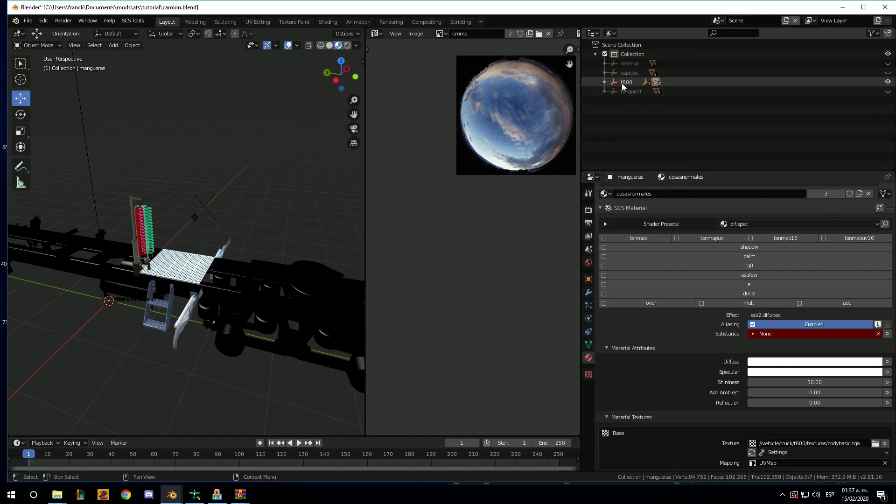
pyautogui.scroll(2, 722, 328)
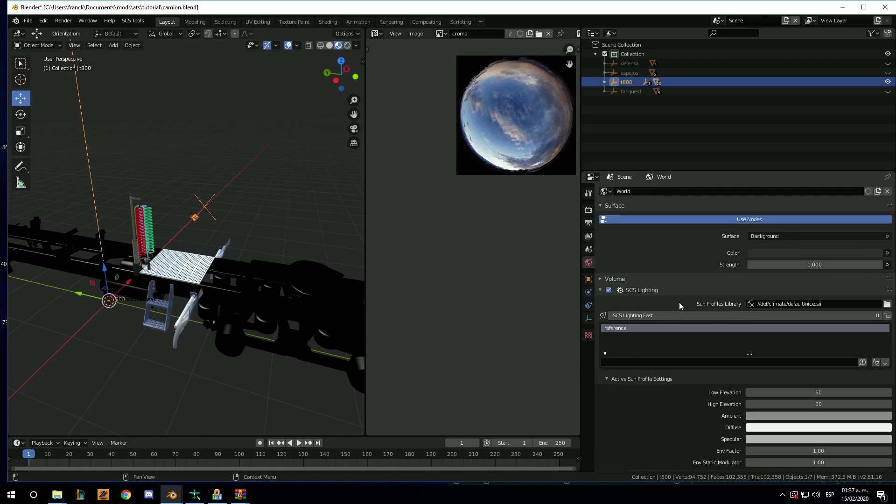
pyautogui.click(587, 280)
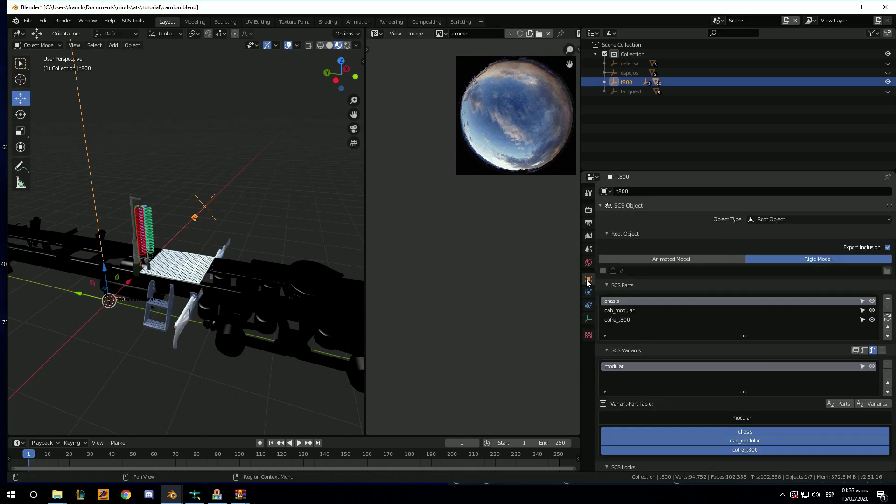
pyautogui.click(872, 319)
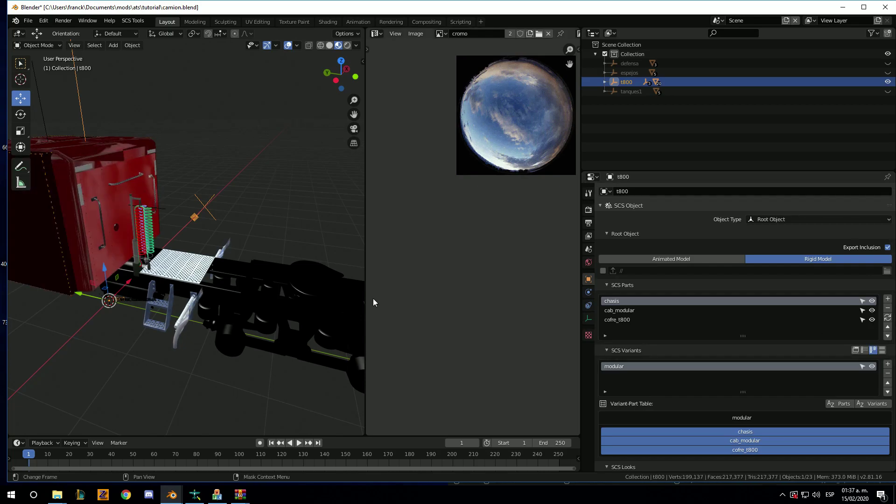
pyautogui.moveTo(362, 303)
pyautogui.mouseDown(button='middle')
pyautogui.moveTo(312, 330)
pyautogui.moveTo(302, 261)
pyautogui.mouseUp(button='middle')
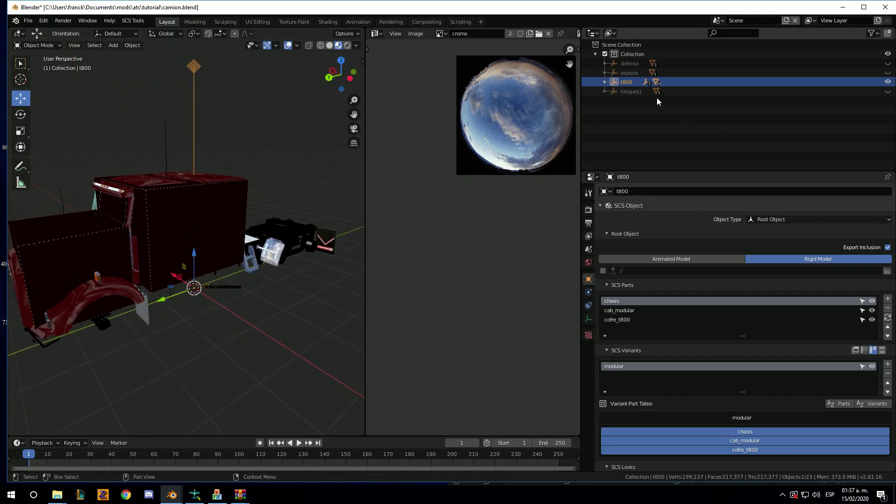
# - Expand the t800 collection and hide the cl.001 and cl objects
pyautogui.click(605, 83)
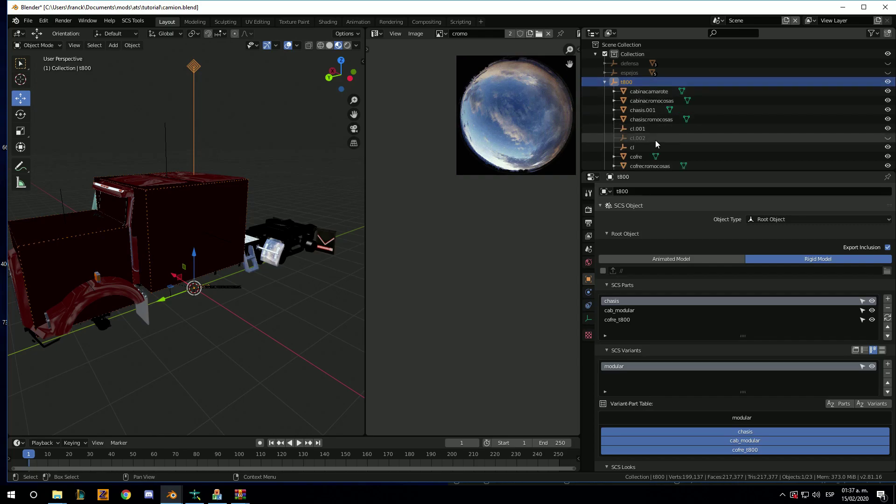
pyautogui.click(887, 128)
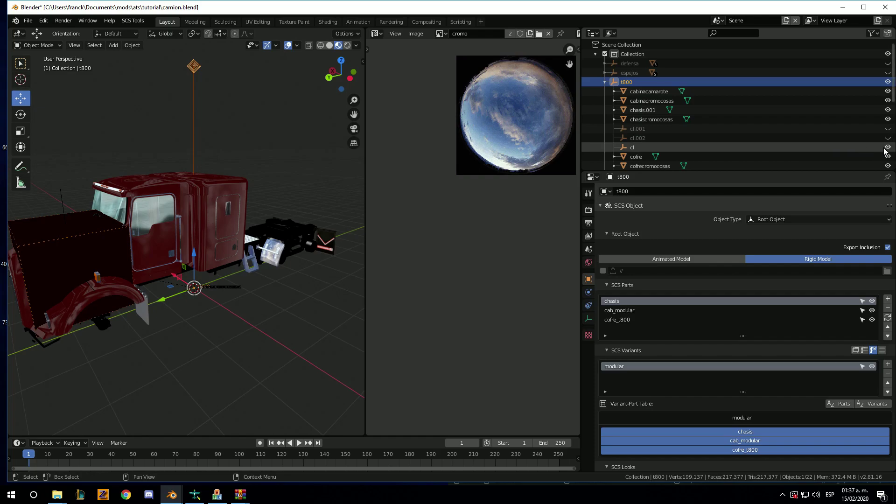
pyautogui.click(887, 147)
pyautogui.moveTo(281, 255)
pyautogui.mouseDown(button='middle')
pyautogui.moveTo(302, 244)
pyautogui.moveTo(217, 247)
pyautogui.moveTo(264, 277)
pyautogui.mouseUp(button='middle')
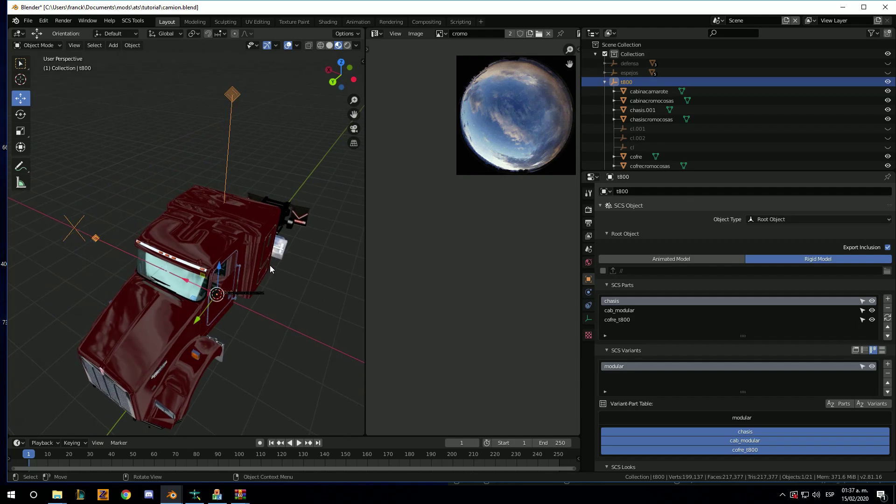